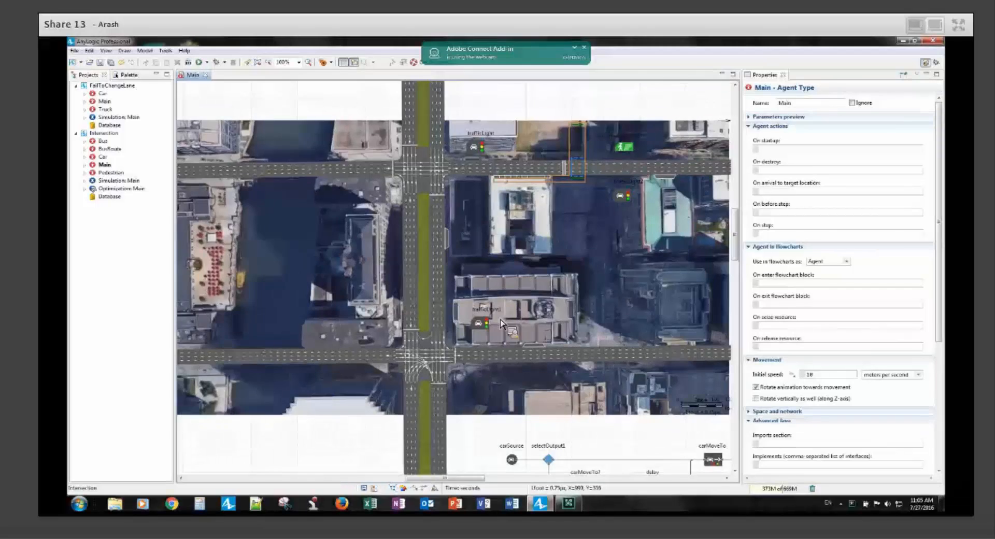
Examine the finished Intersection model's road layout on the map and its car flowcharts and chart.
drag(529, 310, 447, 134)
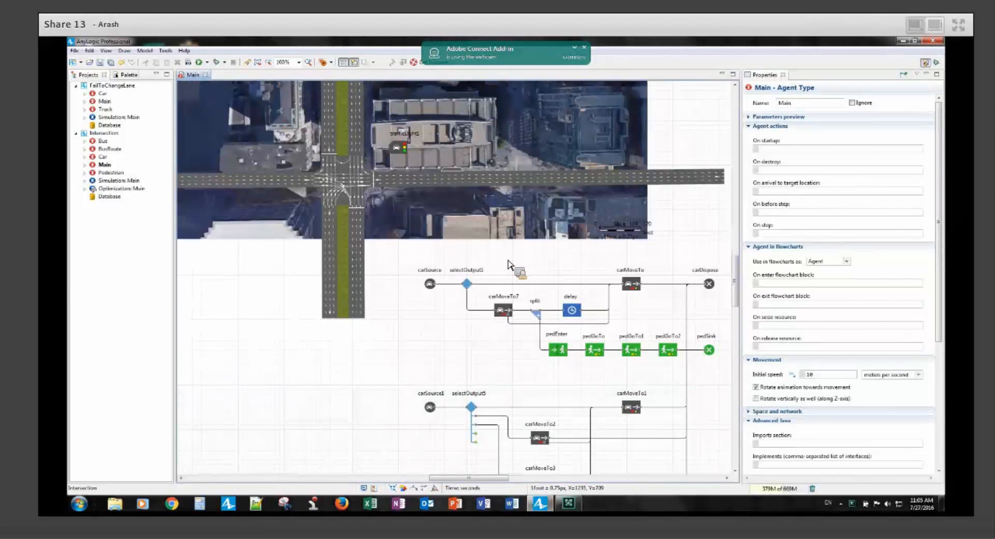
scroll(508, 265, down, 3)
drag(454, 266, 482, 209)
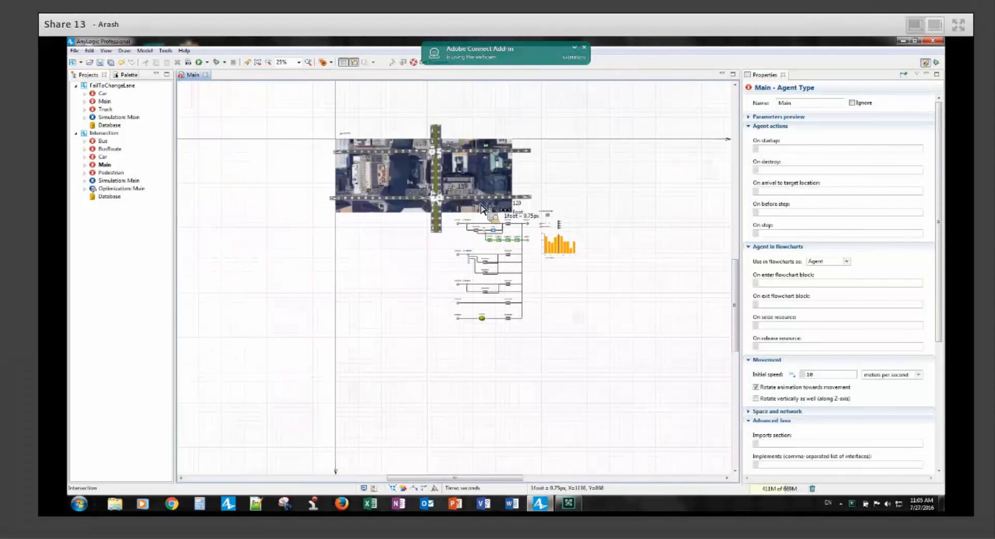
drag(477, 170, 454, 186)
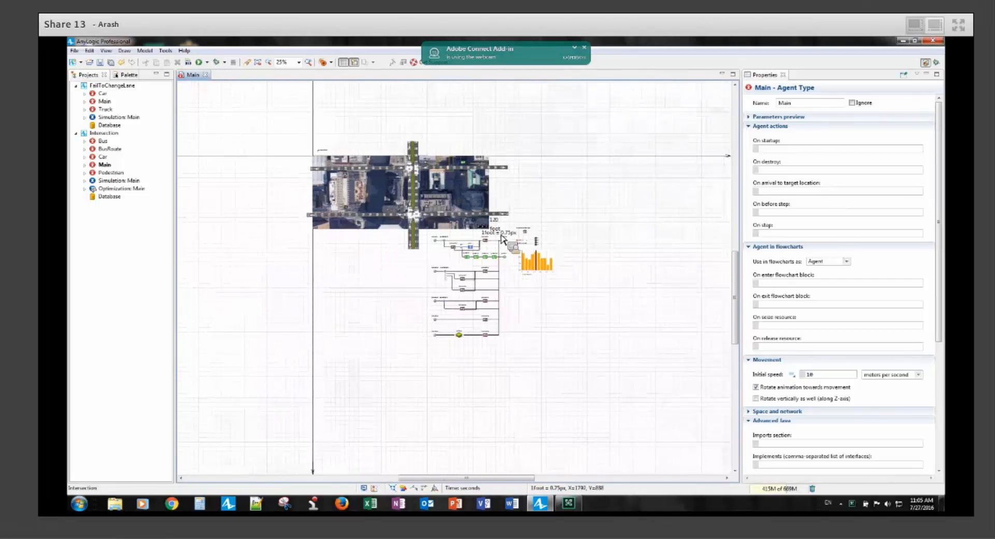
scroll(560, 234, up, 3)
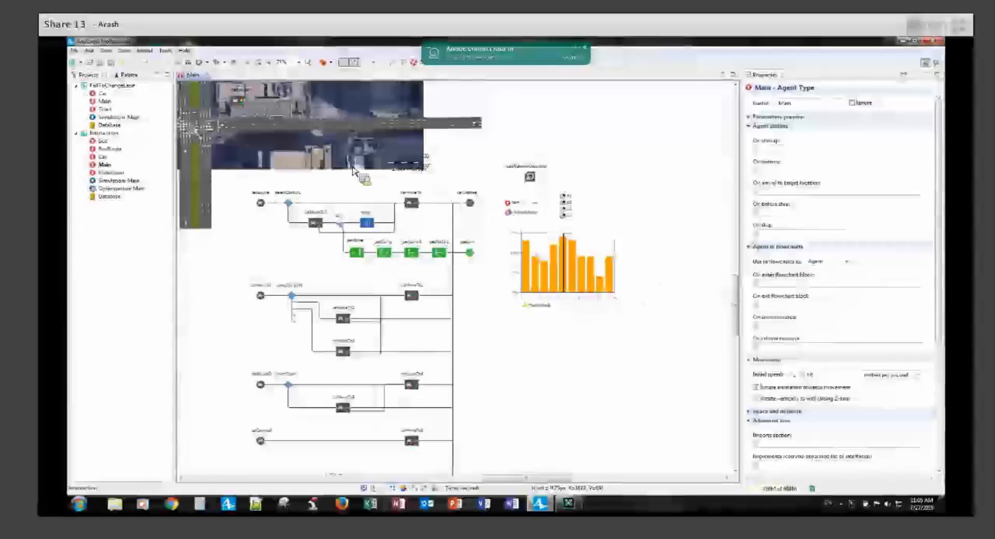
scroll(450, 155, up, 5)
scroll(503, 255, left, 3)
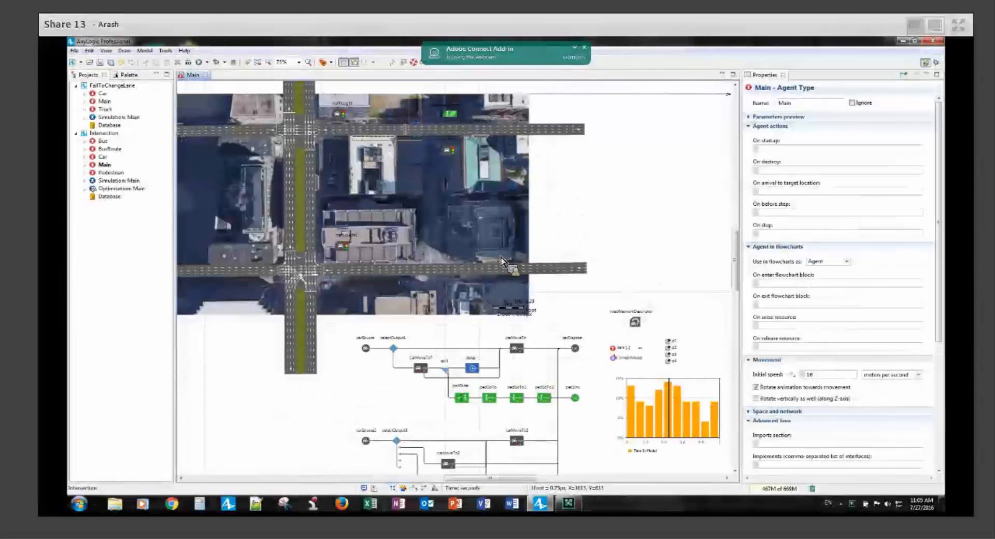
scroll(509, 317, down, 2)
scroll(511, 289, up, 2)
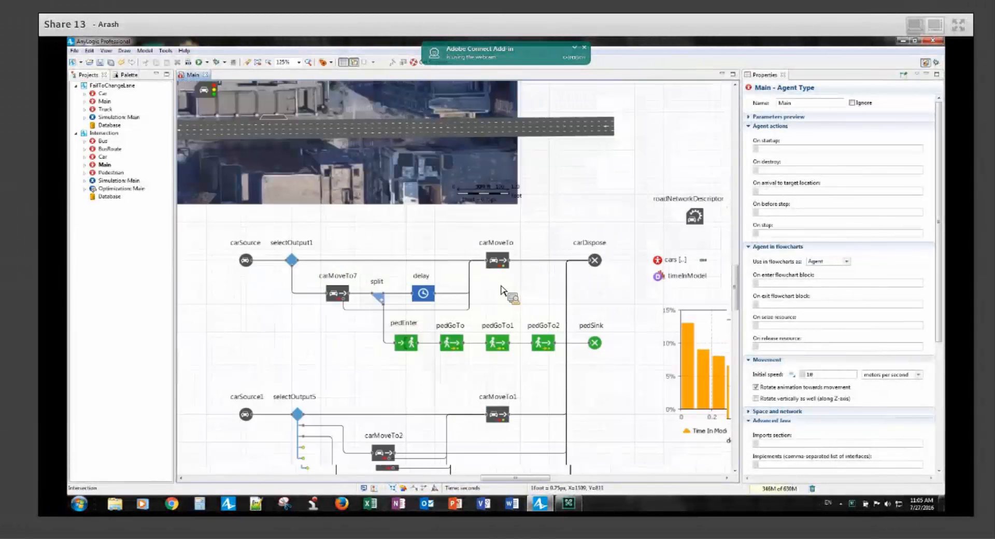
Examine the pedestrian flowchart blocks from pedEnter to pedSink together with the street layout above them.
drag(617, 310, 372, 377)
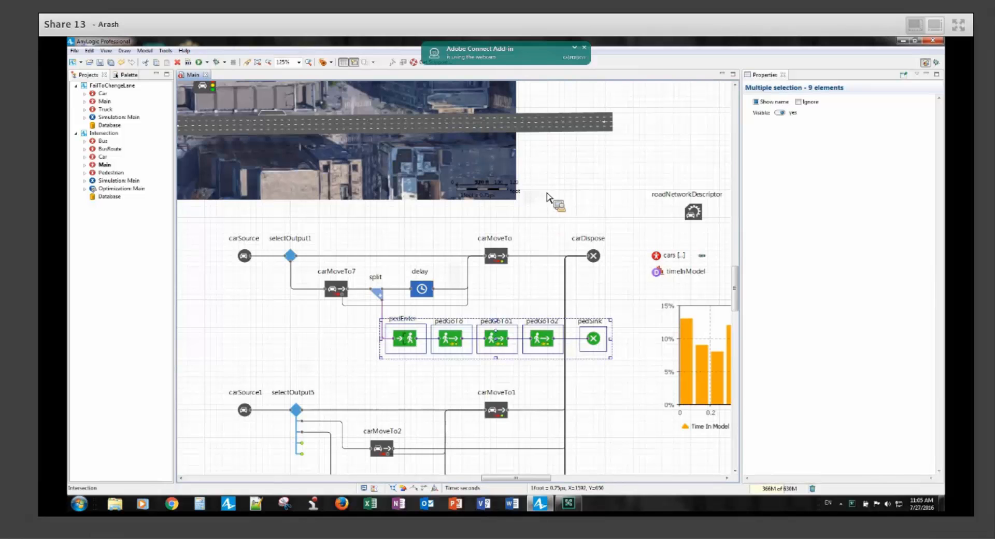
drag(558, 170, 602, 325)
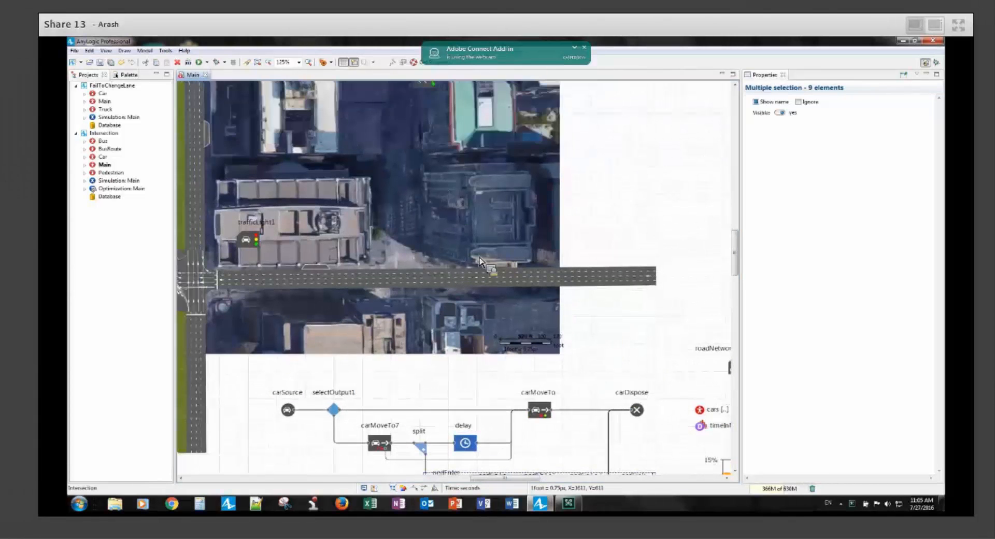
drag(479, 258, 481, 262)
scroll(413, 155, down, 2)
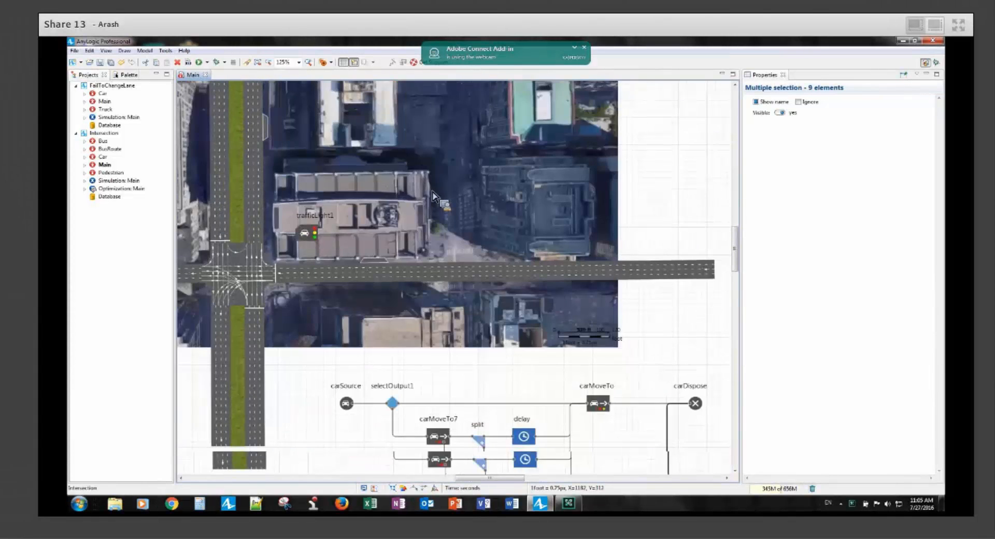
scroll(543, 285, down, 3)
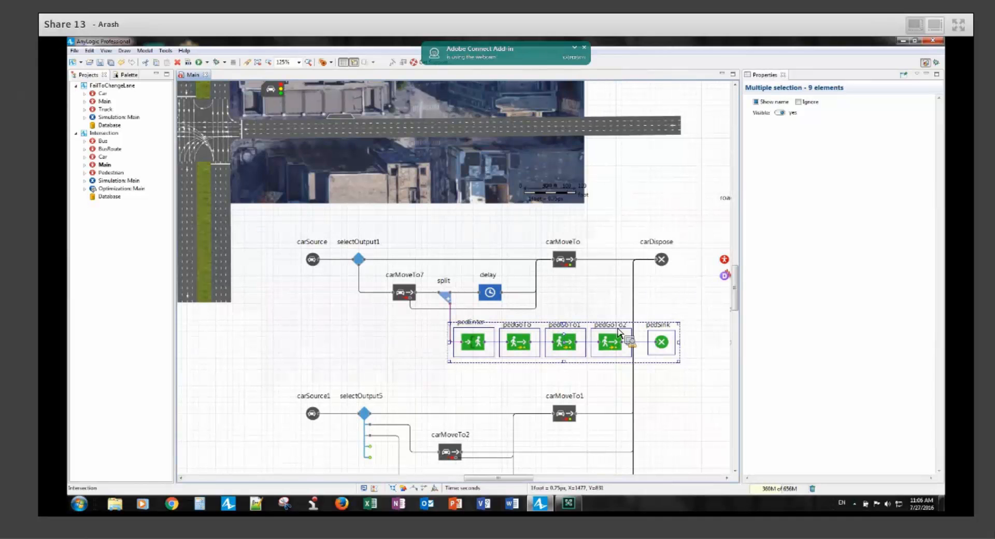
click(640, 188)
scroll(648, 197, up, 3)
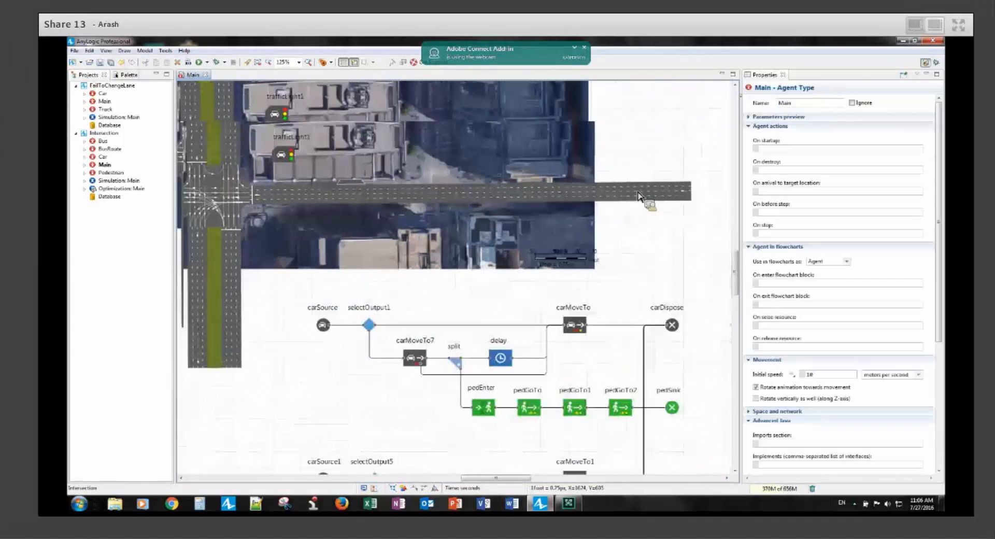
scroll(684, 279, up, 1)
scroll(705, 259, up, 1)
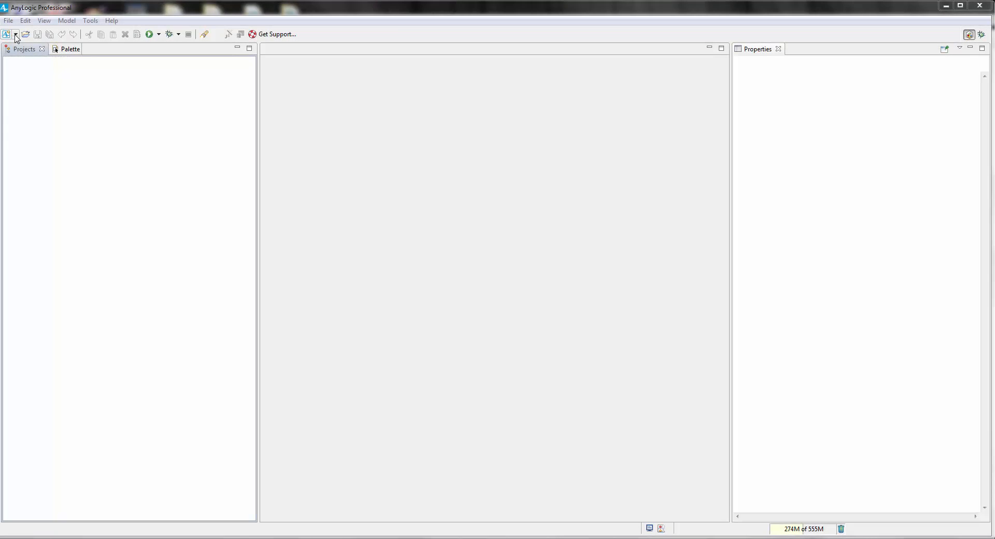
Create a new model named Intersection with seconds as the model time units.
click(16, 35)
click(22, 46)
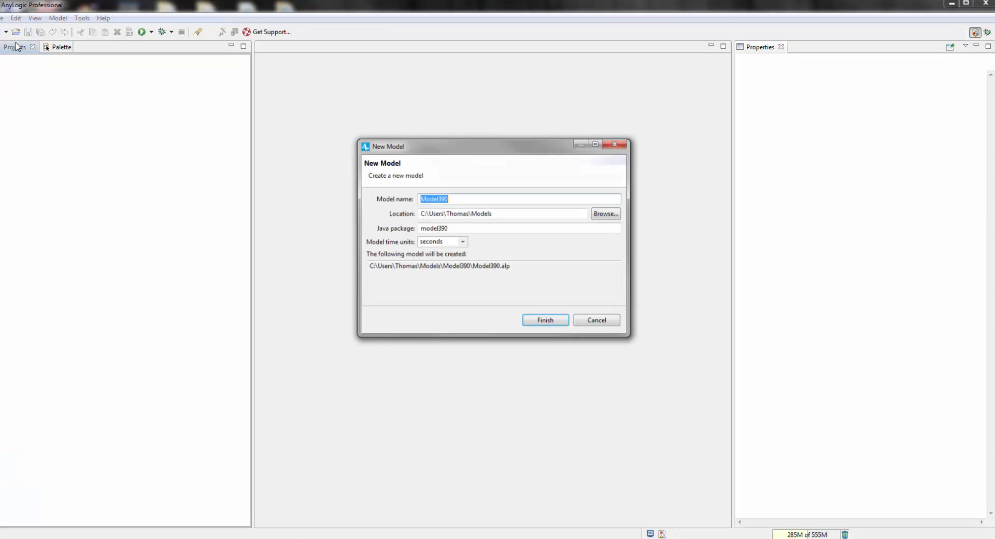
text(In)
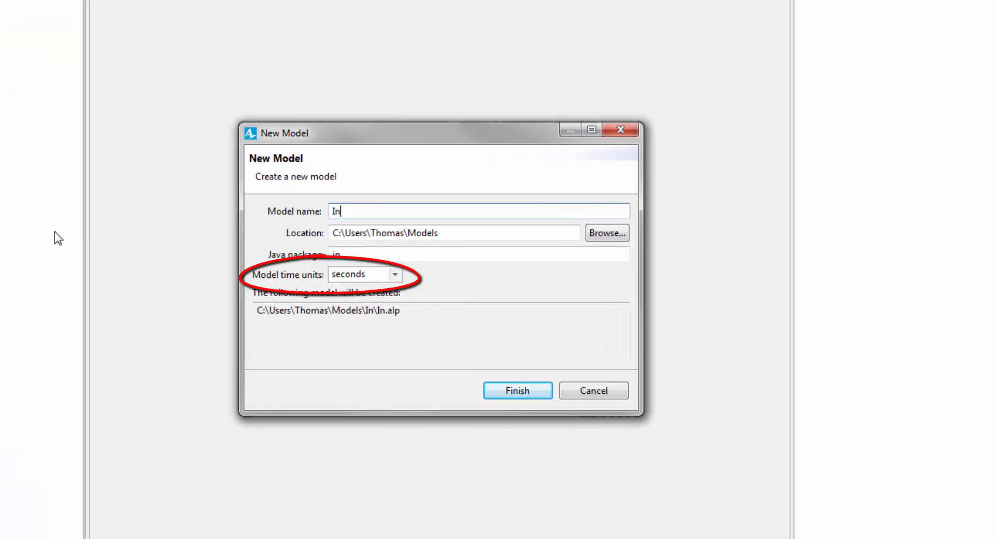
text(tersection)
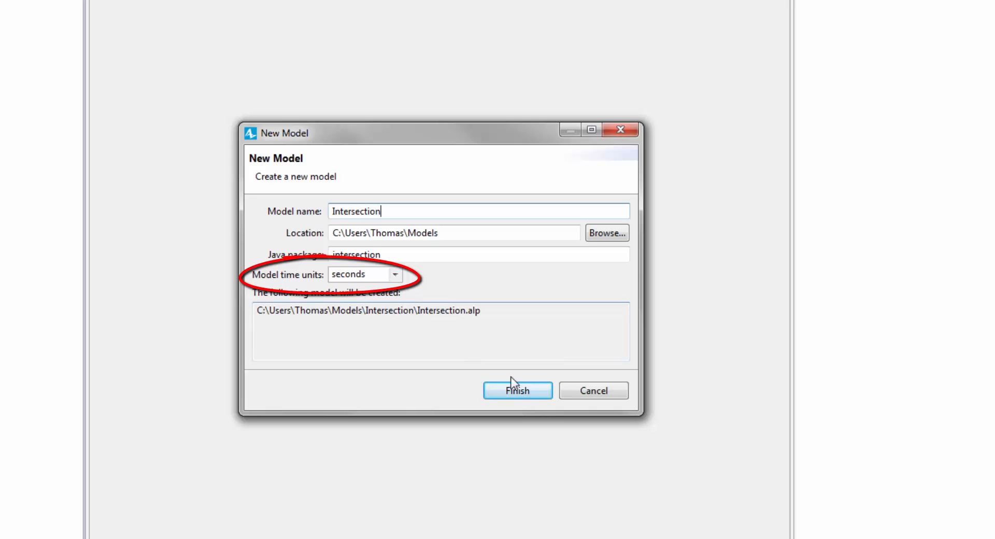
click(519, 392)
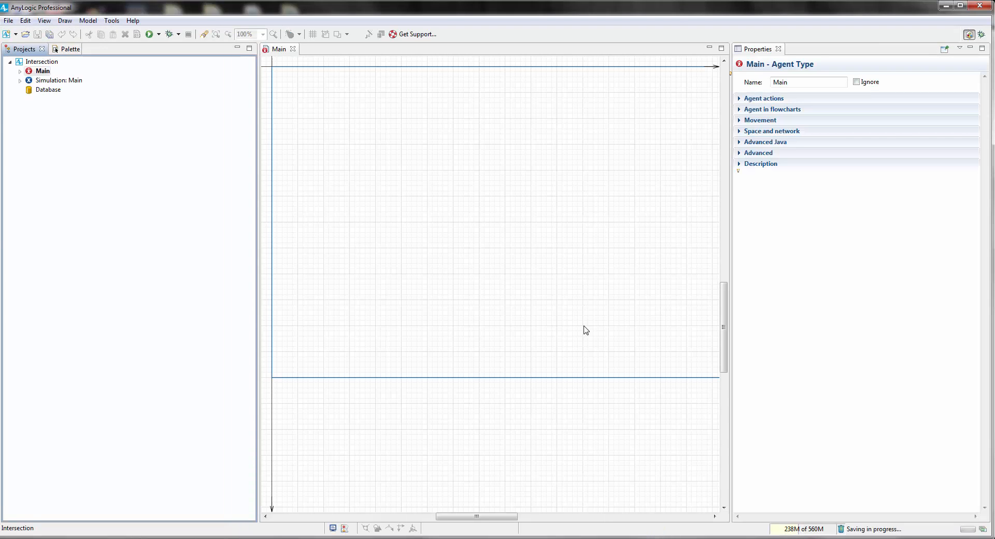
Show the Palette and enlarge the Main canvas by narrowing the Palette and Properties views.
scroll(452, 207, up, 3)
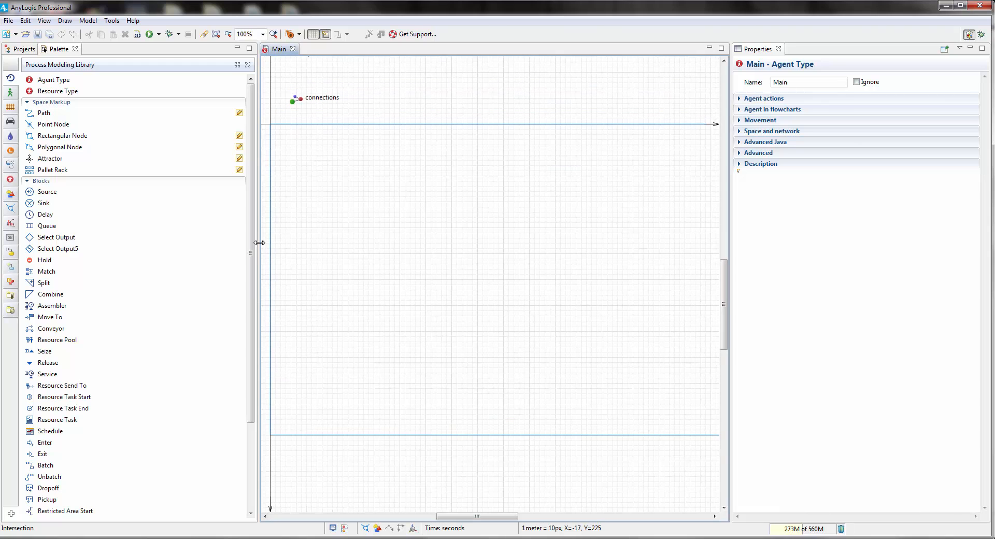
drag(259, 243, 158, 242)
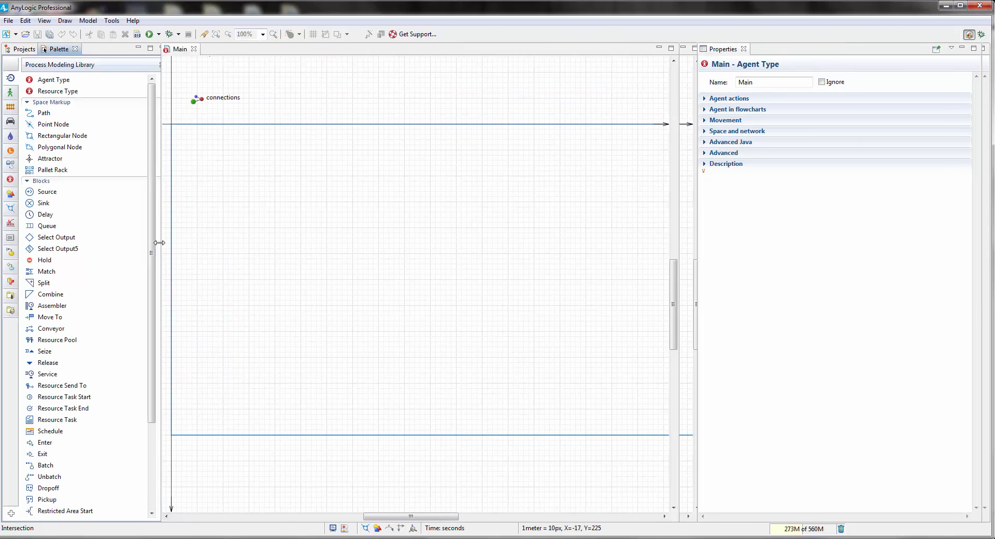
click(253, 231)
drag(695, 225, 792, 226)
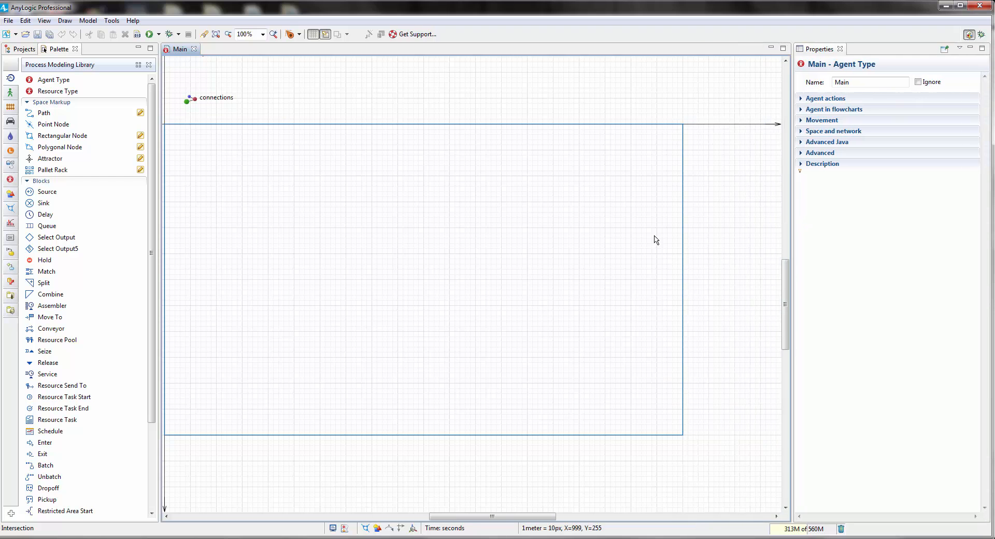
Add an Image element with Map.png to the Main canvas and lock it.
click(15, 198)
drag(35, 185, 270, 167)
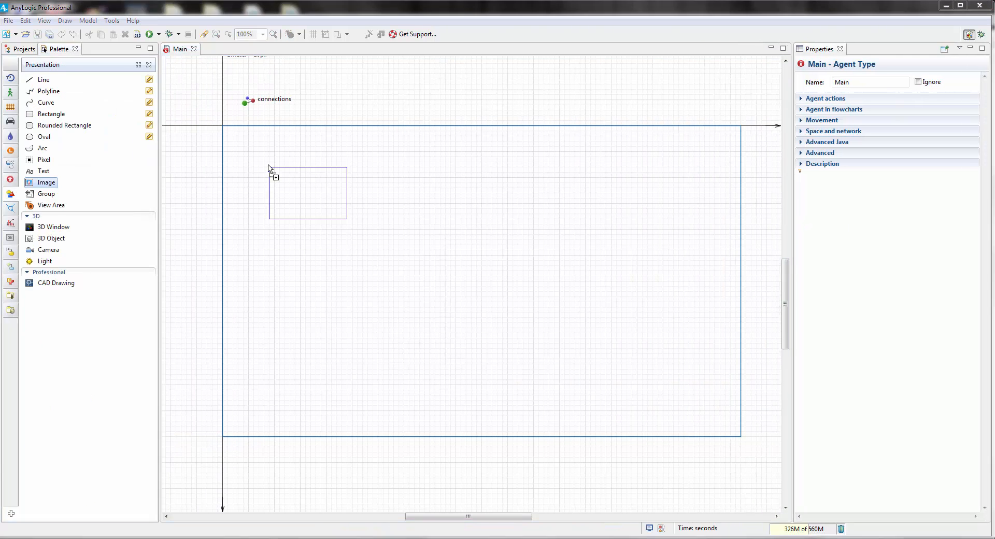
scroll(248, 218, down, 1)
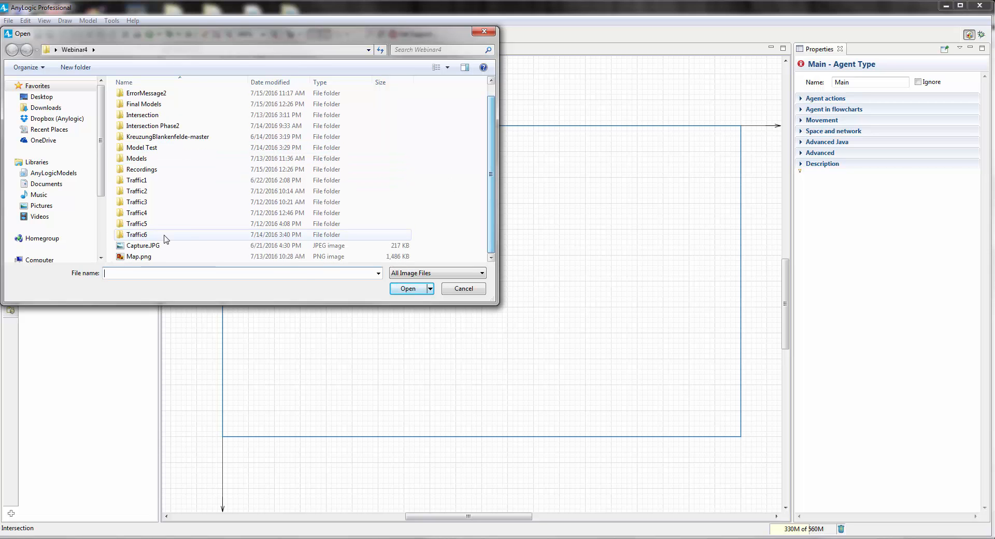
click(140, 257)
click(408, 289)
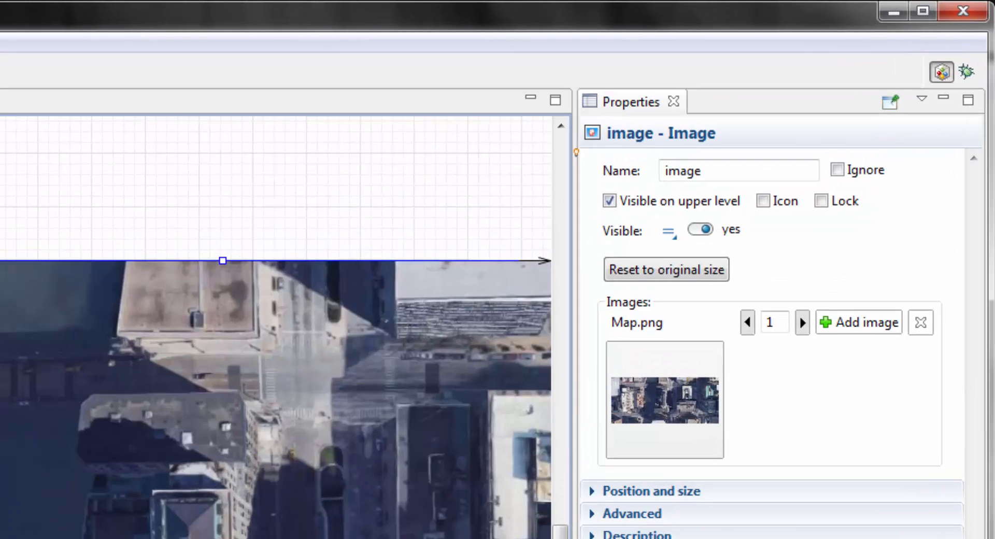
click(821, 201)
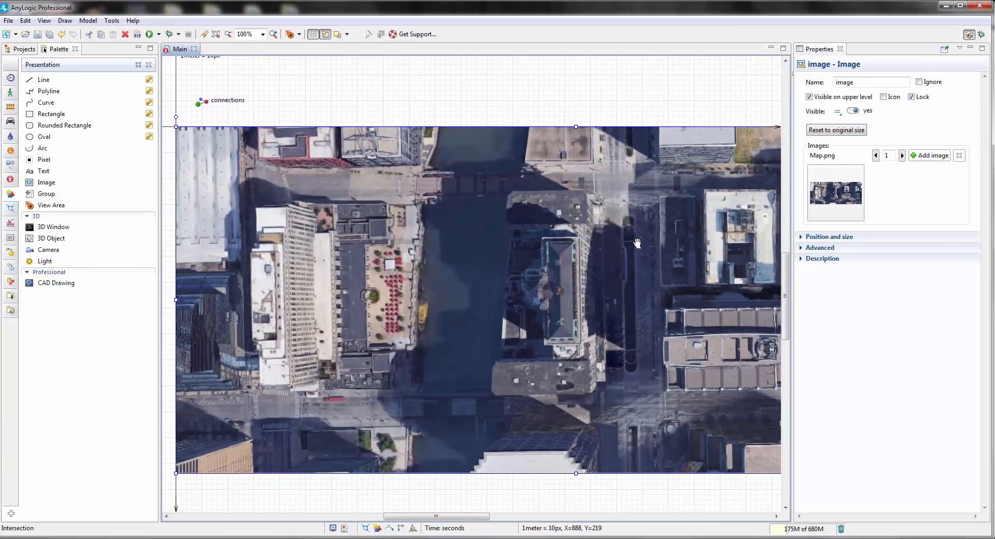
Move the scale ruler under the map's 120 ft arrow and match its length to the arrow, about 90 pixels.
scroll(523, 320, down, 2)
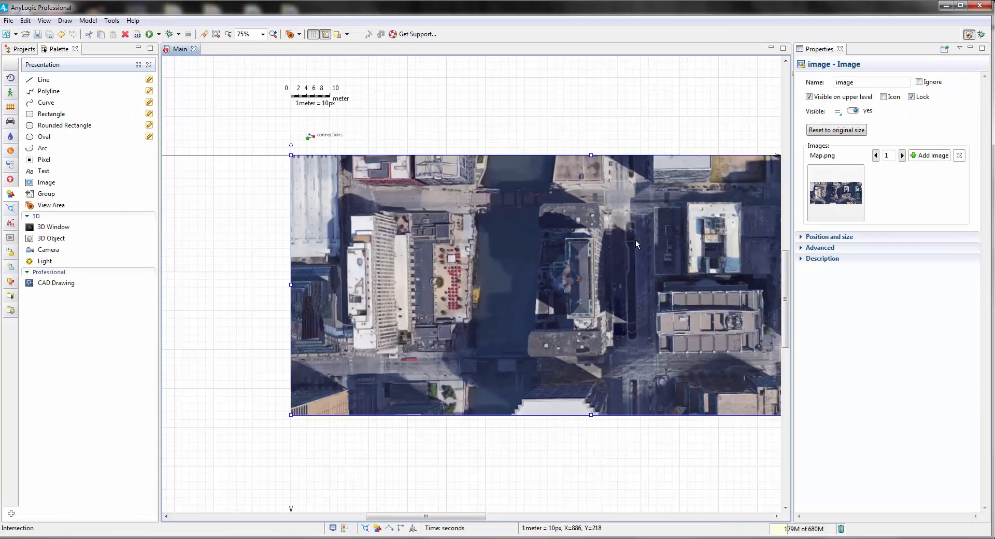
drag(511, 320, 362, 321)
drag(516, 242, 504, 241)
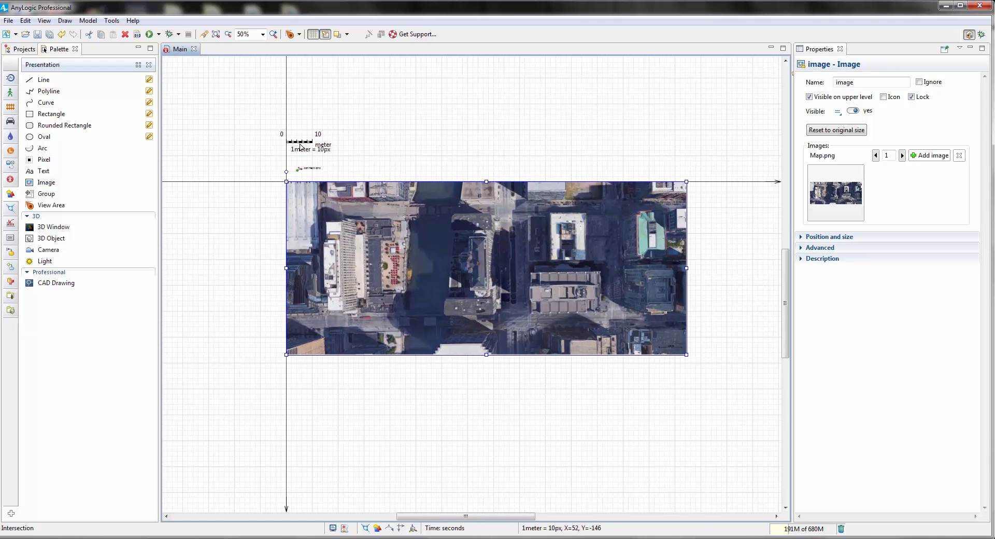
drag(301, 145, 668, 341)
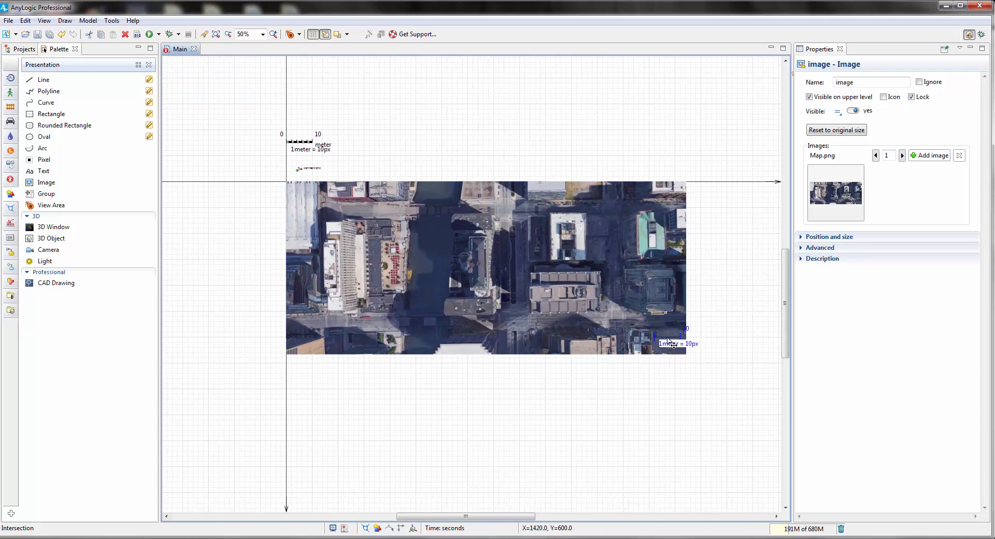
scroll(620, 371, up, 6)
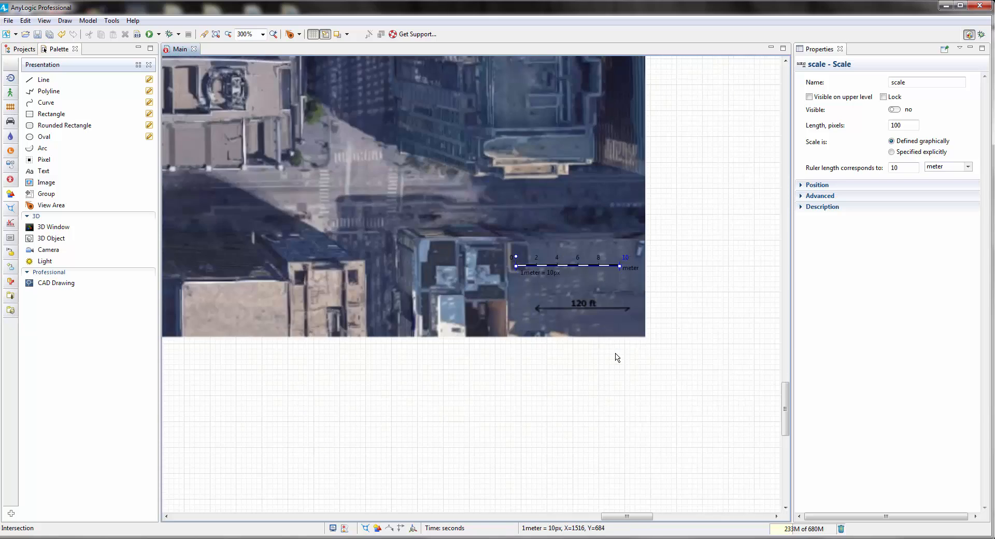
drag(617, 358, 568, 382)
scroll(569, 382, up, 1)
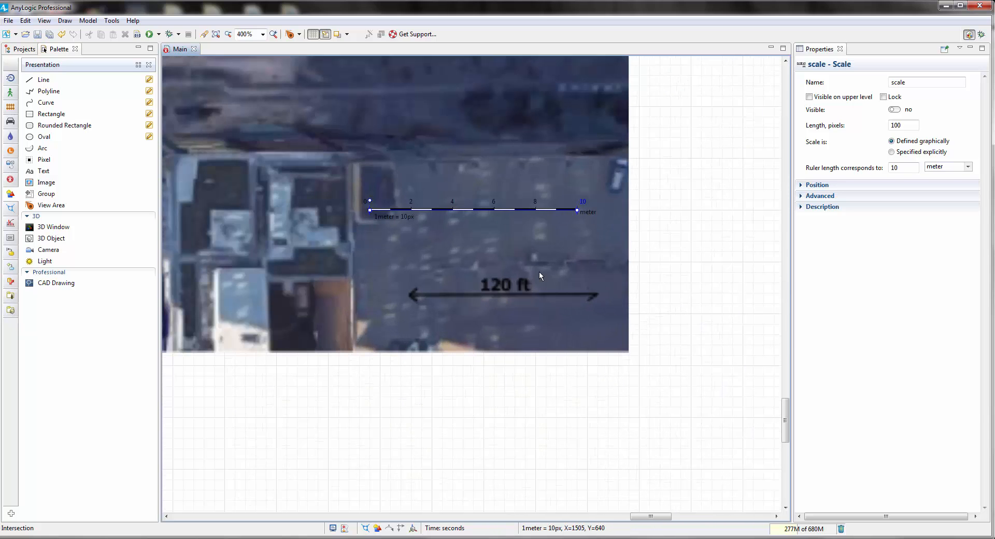
drag(520, 213, 598, 314)
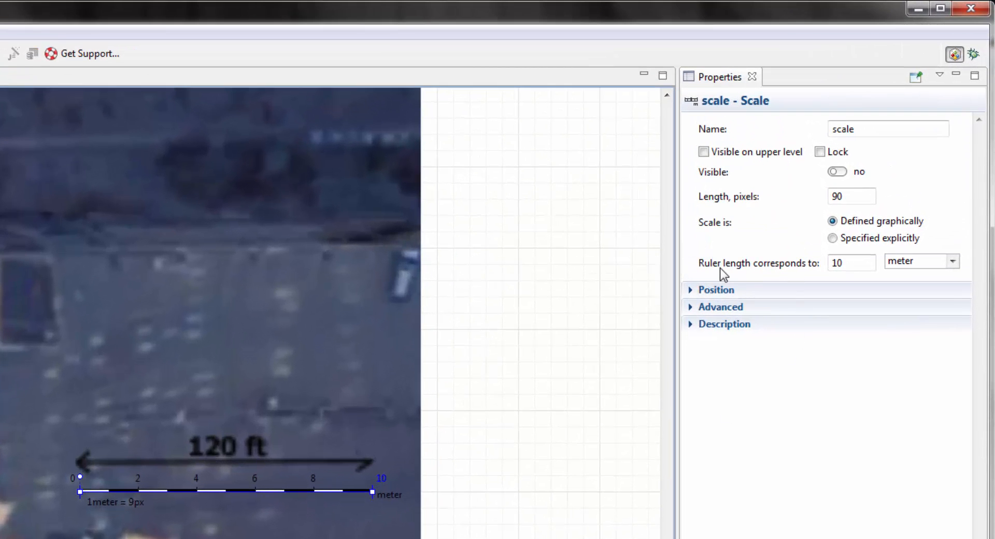
Set the scale's ruler length to correspond to 120 foot and deselect the scale.
double_click(826, 263)
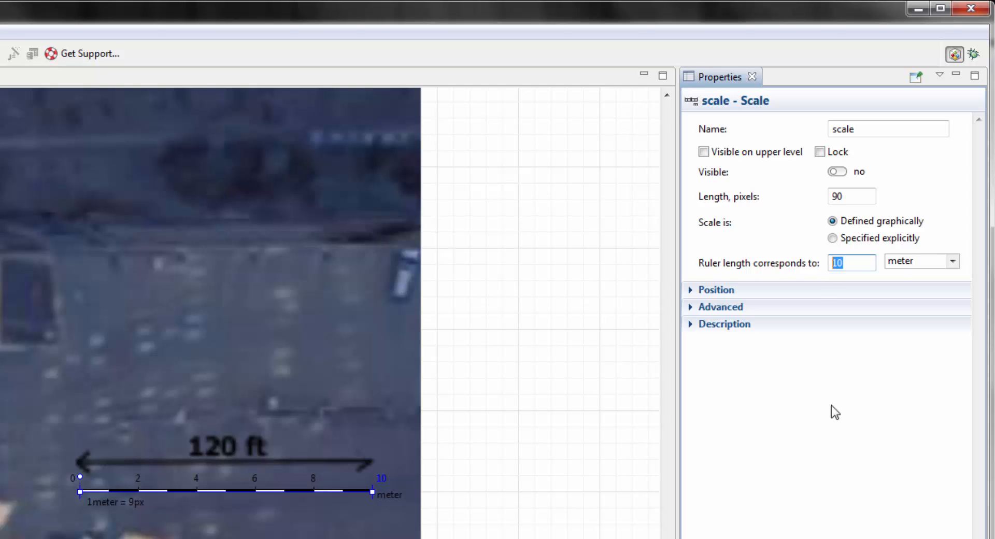
text(120)
click(955, 260)
click(910, 334)
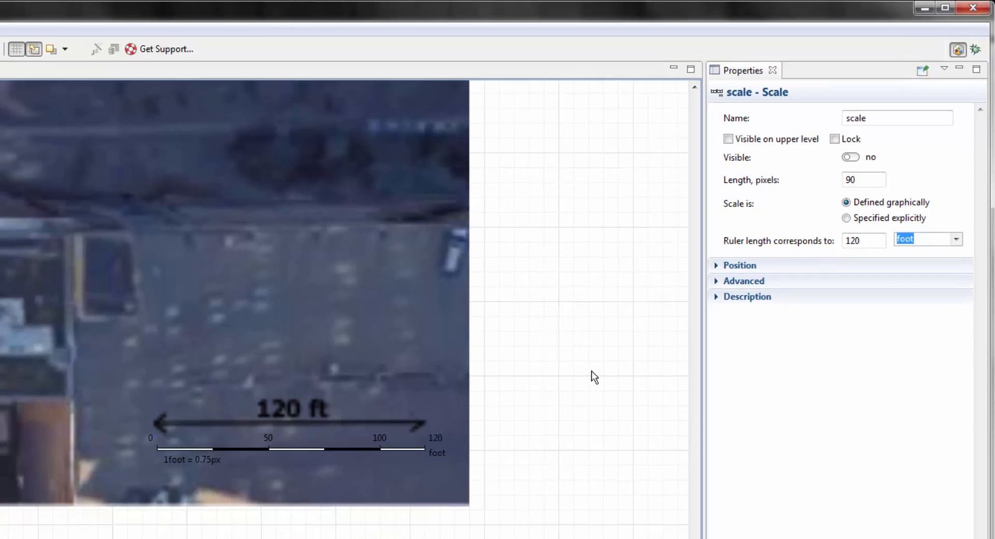
click(387, 423)
drag(387, 424, 593, 395)
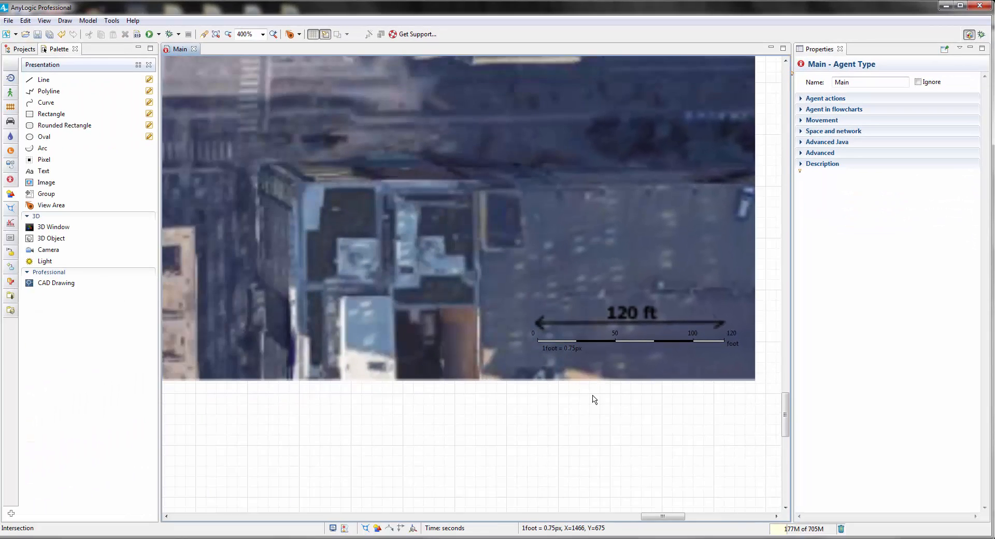
scroll(593, 396, down, 2)
scroll(592, 398, down, 3)
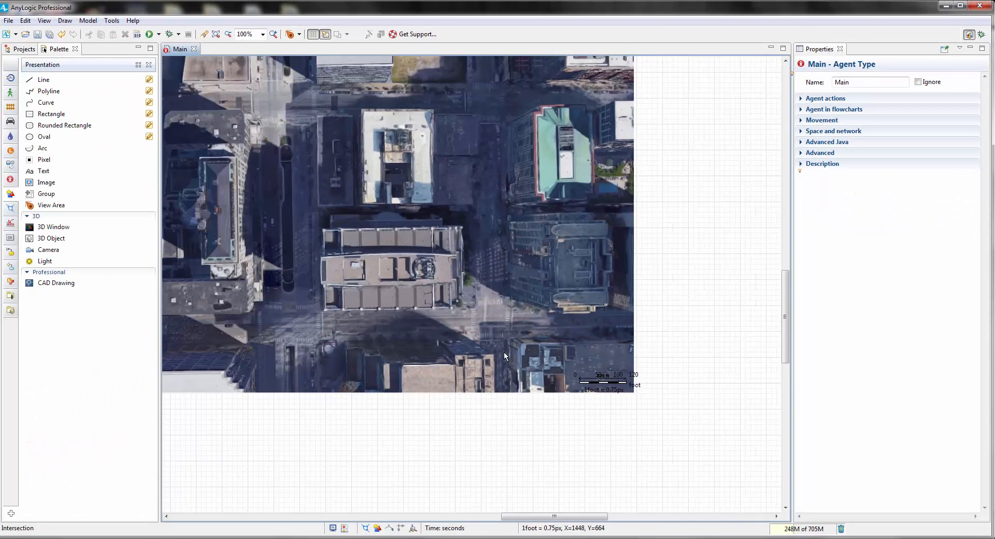
scroll(443, 319, down, 1)
drag(388, 304, 510, 299)
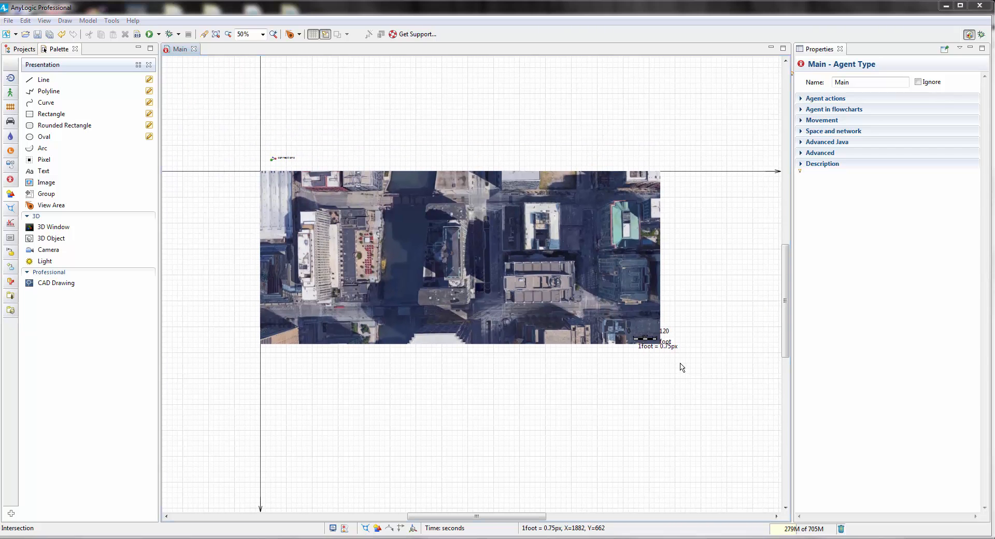
drag(550, 387, 553, 409)
scroll(510, 362, up, 1)
drag(520, 368, 559, 396)
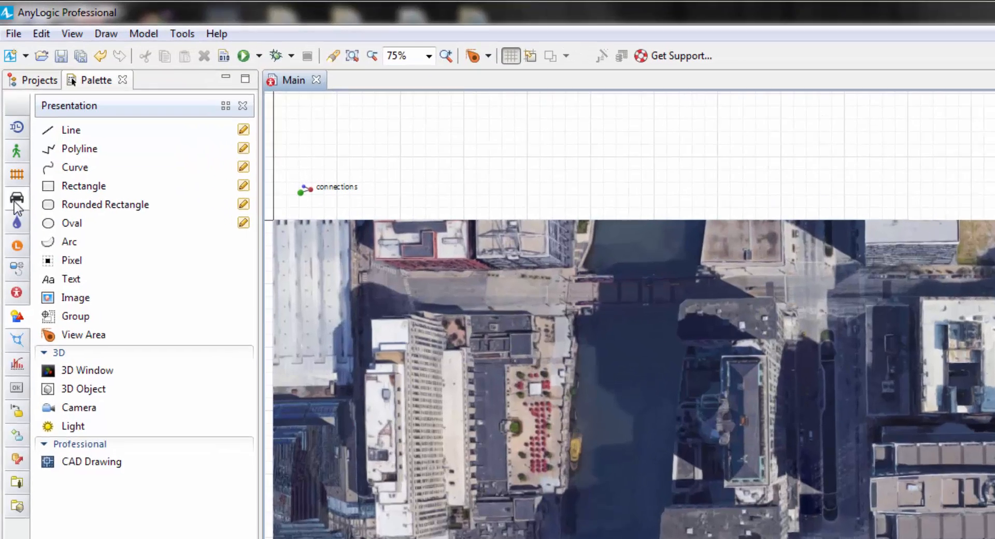
Draw a straight north–south road about 980 pixels long along the avenue, extending beyond both map edges, and keep the current scale.
click(10, 120)
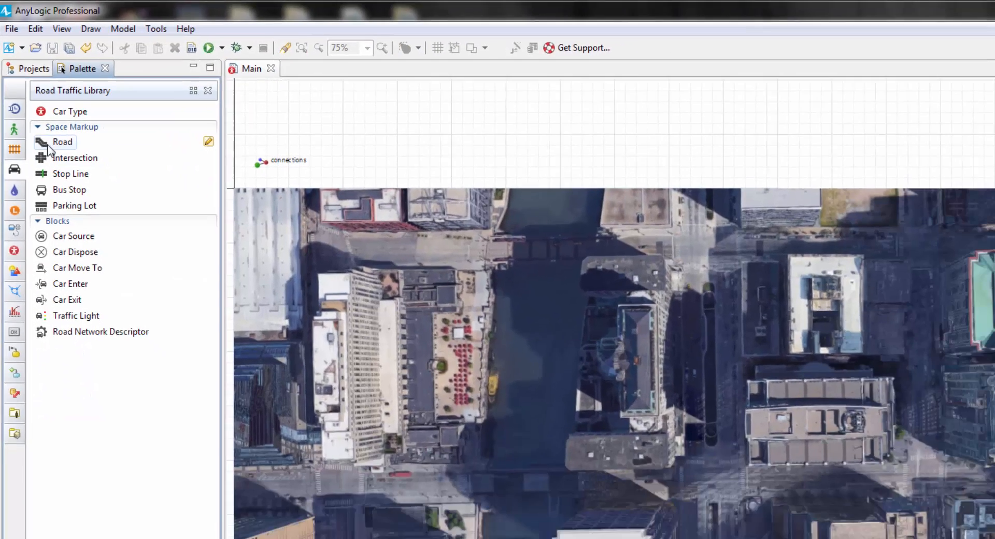
double_click(52, 174)
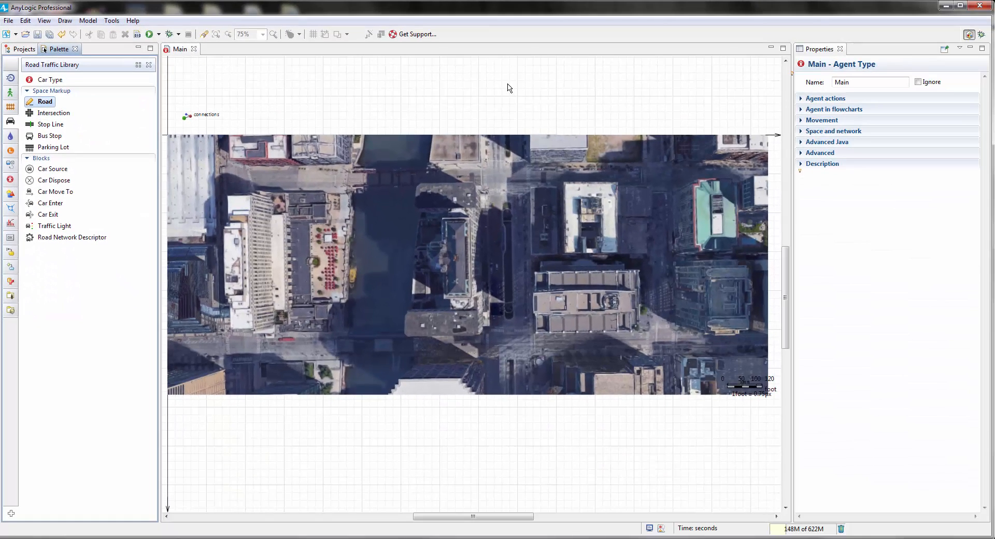
double_click(510, 464)
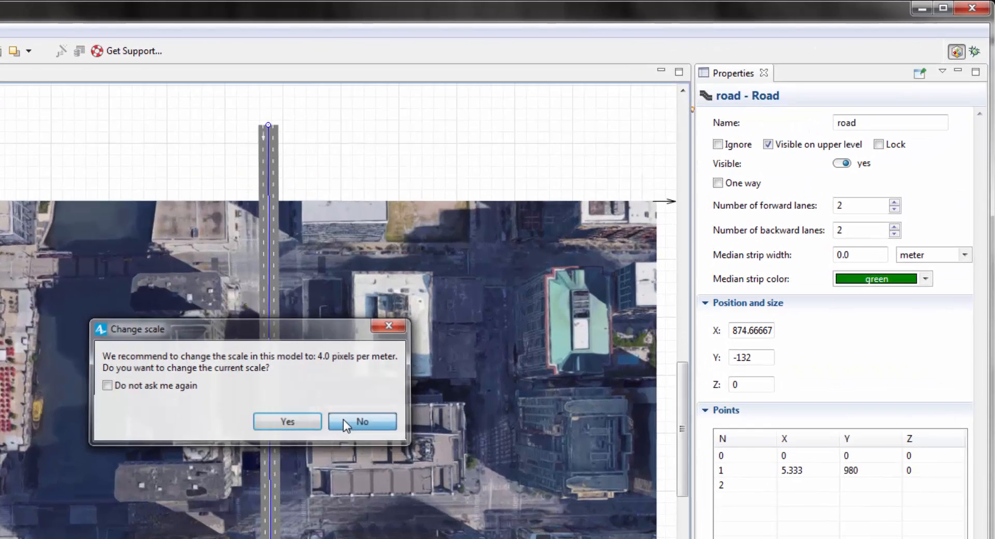
click(573, 283)
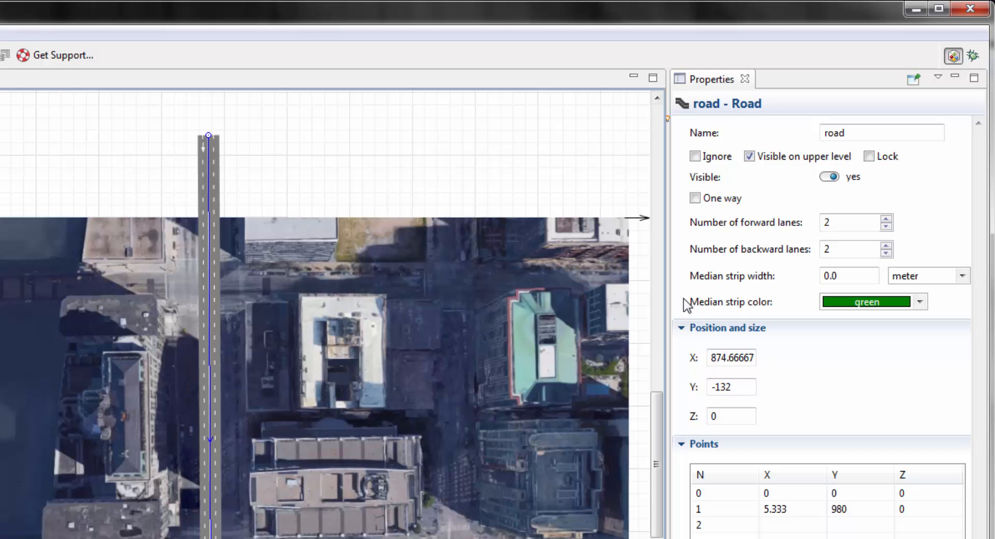
Give the north–south road 4 forward lanes, 4 backward lanes and a median strip 10 meters wide.
double_click(826, 223)
text(4)
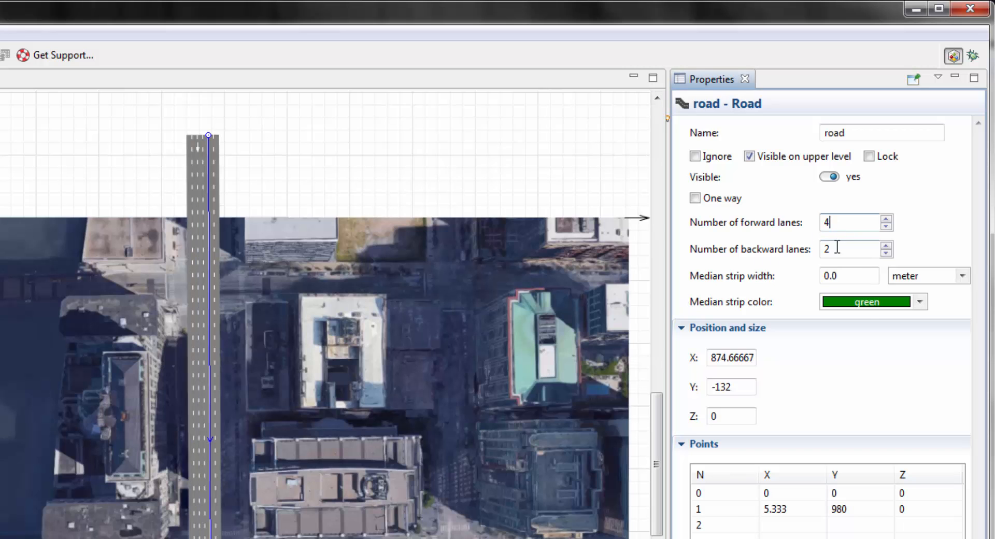
text(4)
click(831, 276)
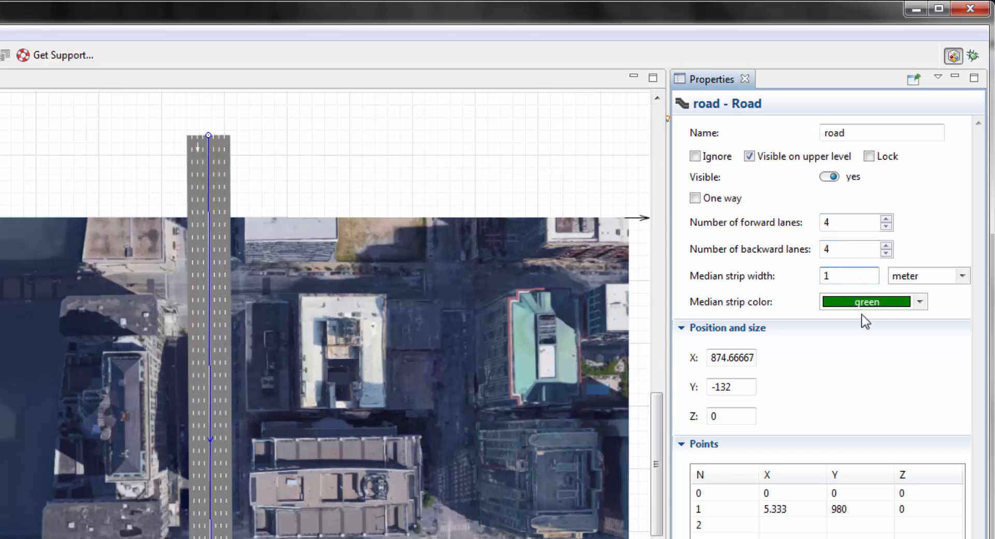
Apply the grass texture to the north–south road's median strip and deselect the road.
click(920, 303)
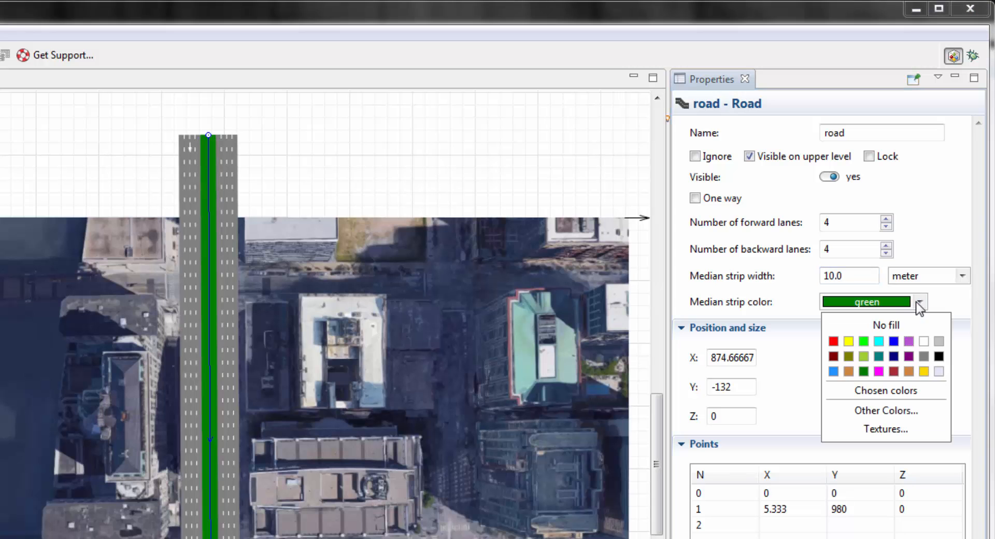
click(900, 430)
click(117, 316)
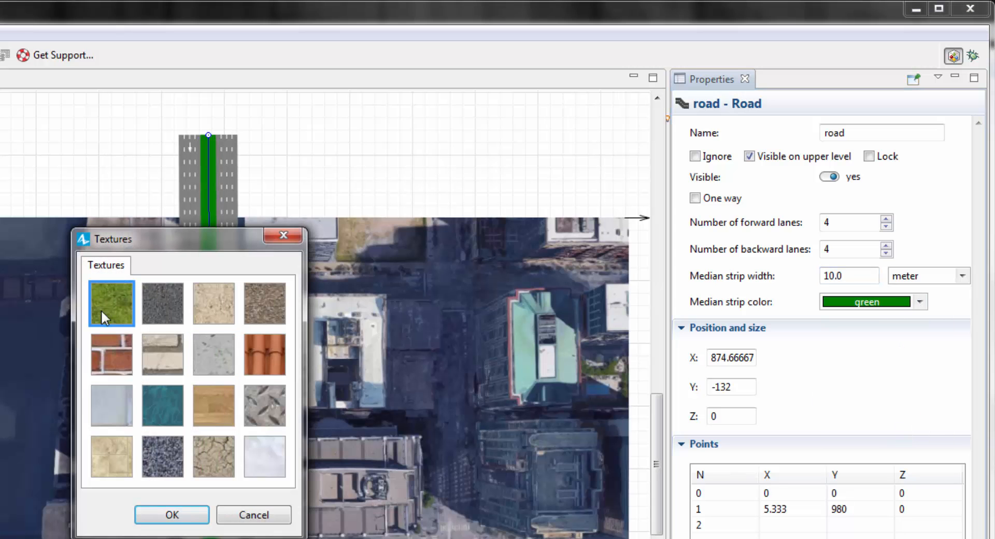
click(193, 513)
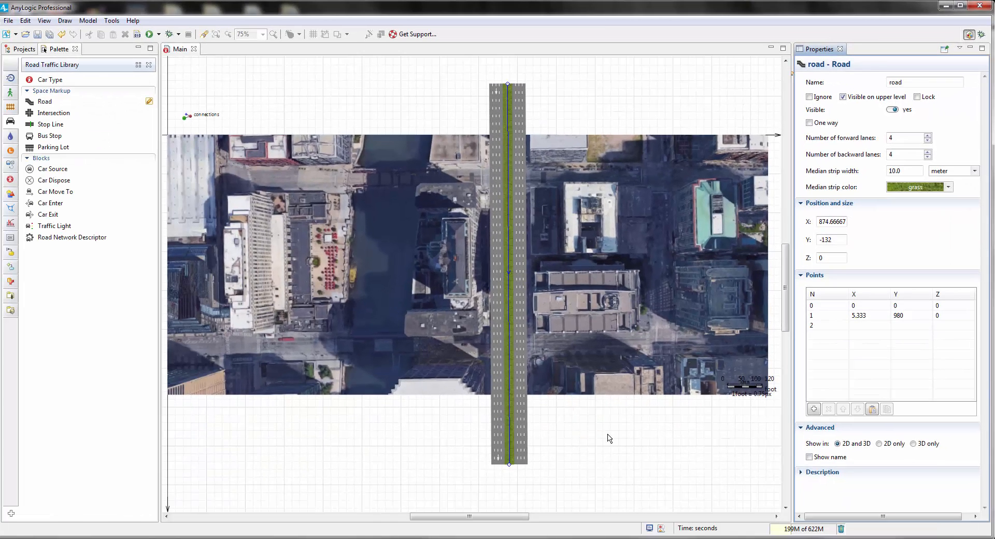
click(648, 434)
Draw a road along the upper cross street, from just beyond the map's western edge to the middle of the north–south road.
drag(649, 435, 625, 423)
scroll(643, 431, down, 1)
scroll(589, 370, up, 1)
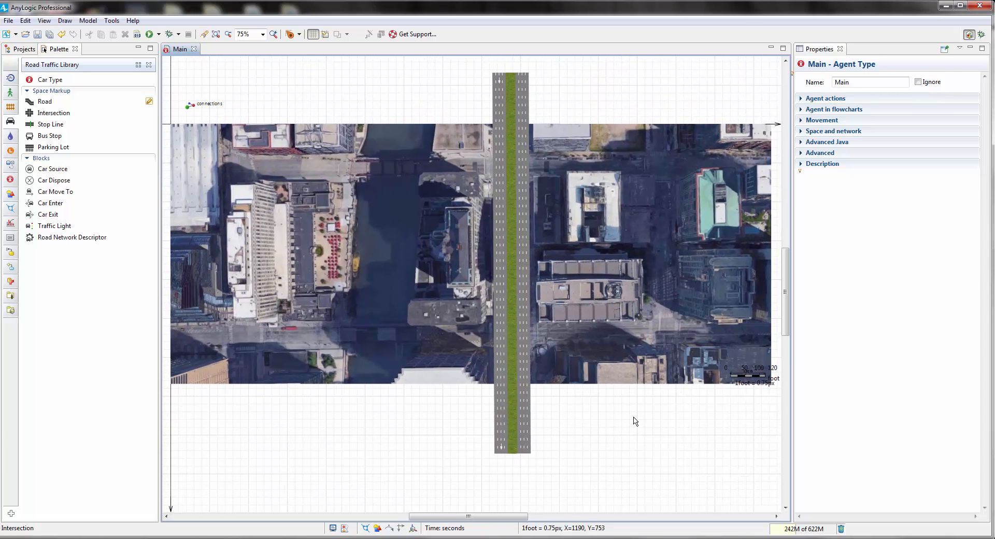
double_click(40, 105)
drag(194, 174, 229, 179)
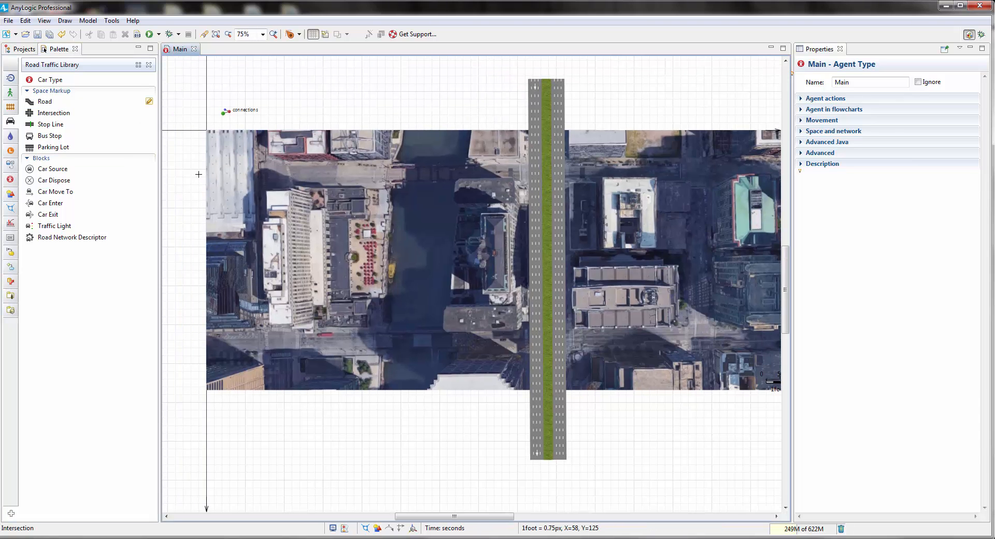
double_click(546, 169)
Draw a road about 776 pixels long from the intersection's eastern side along the upper cross street, past the map's eastern edge.
drag(481, 210, 438, 216)
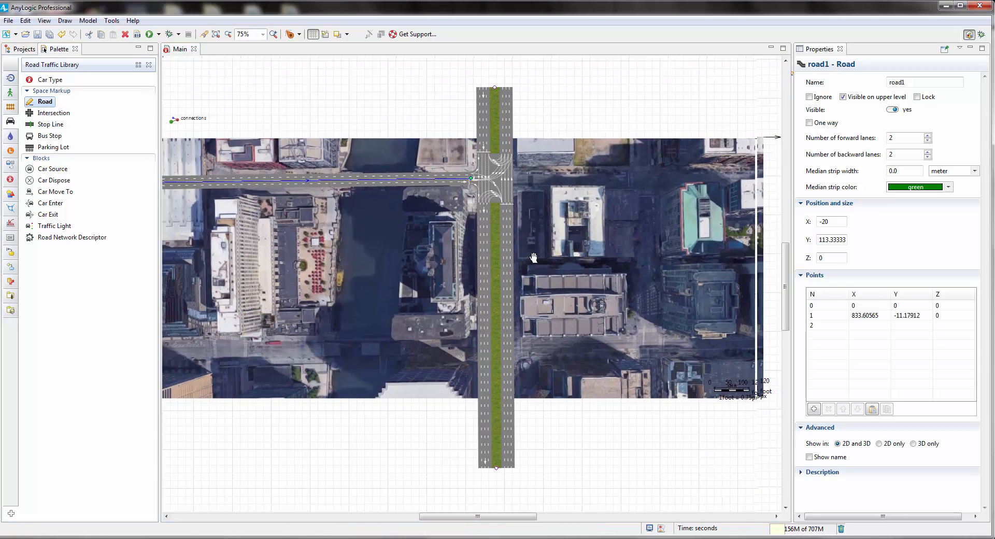
drag(525, 183, 452, 214)
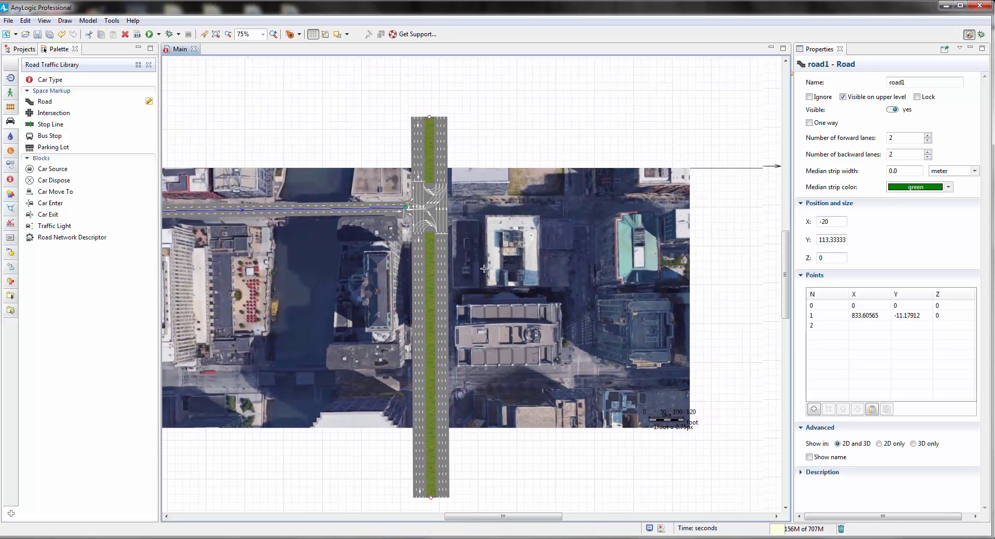
click(451, 207)
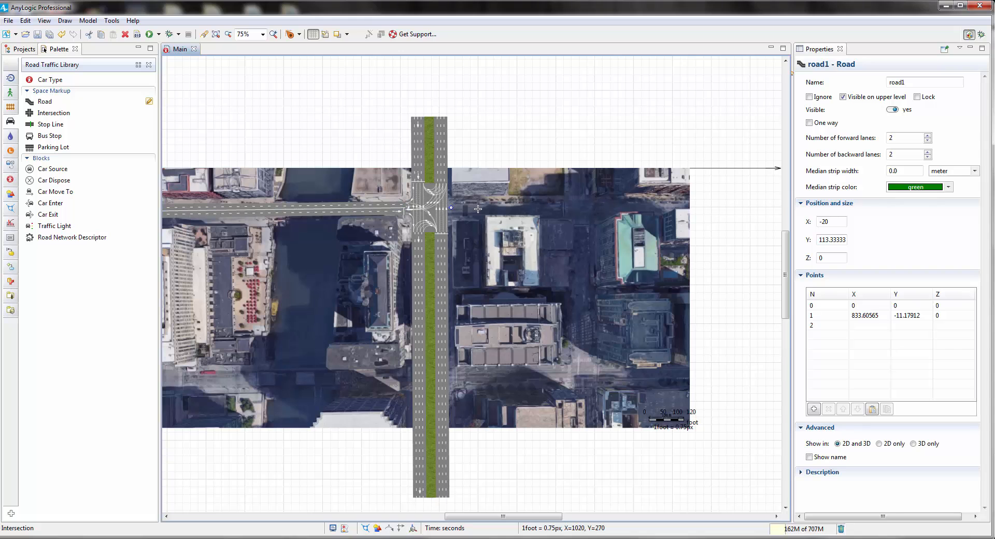
double_click(753, 207)
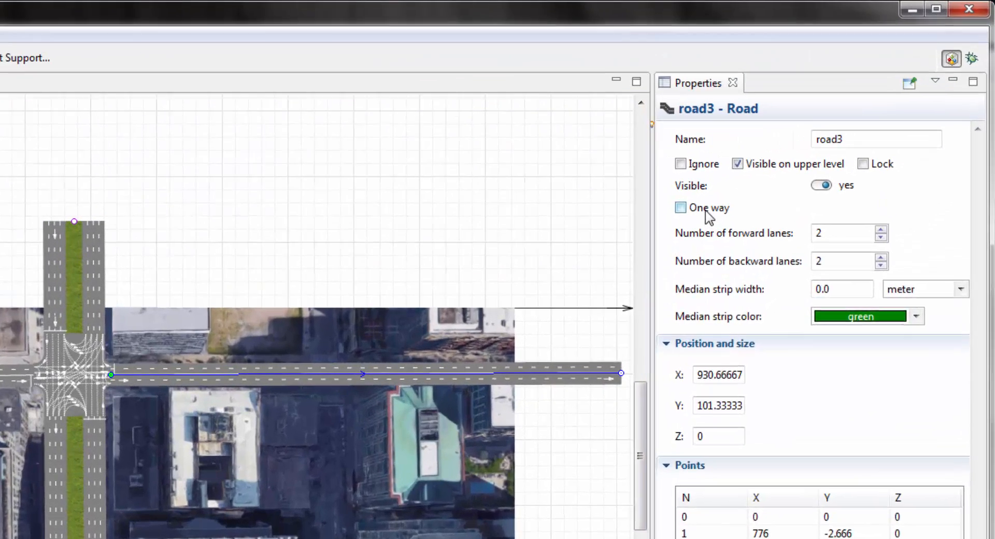
Make the road east of the intersection one way with 4 forward lanes and deselect it.
click(753, 164)
text(4)
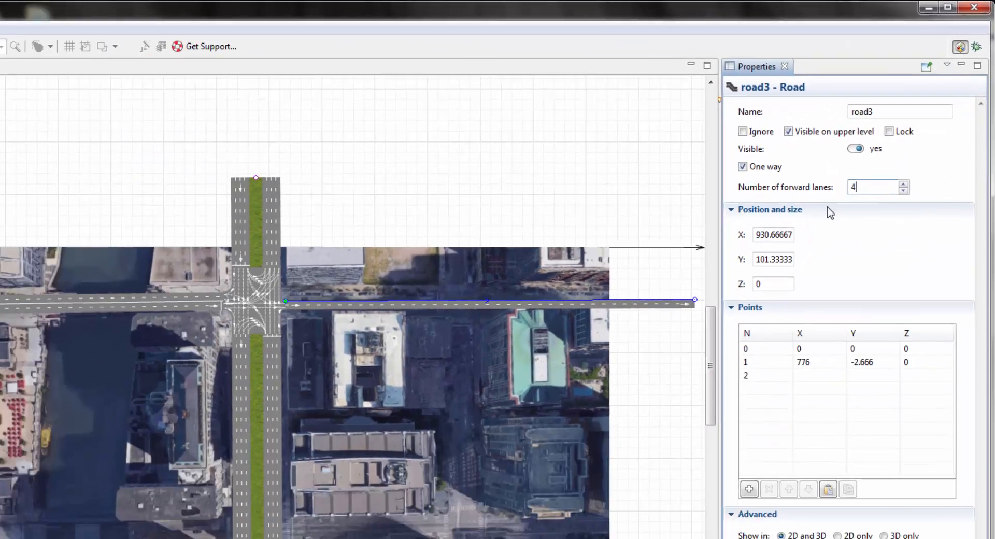
click(319, 499)
Make the road west of the intersection one way with 4 forward lanes.
click(347, 223)
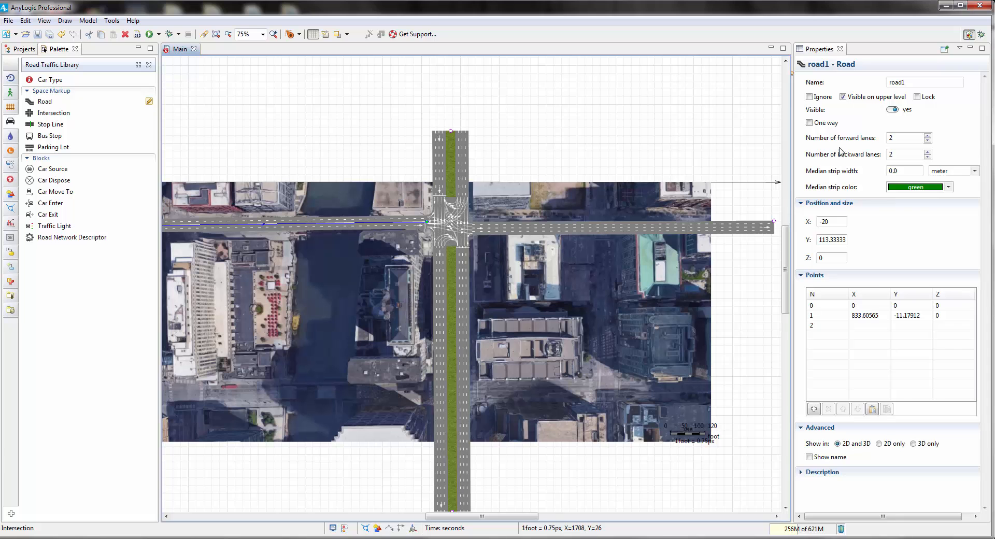
click(810, 123)
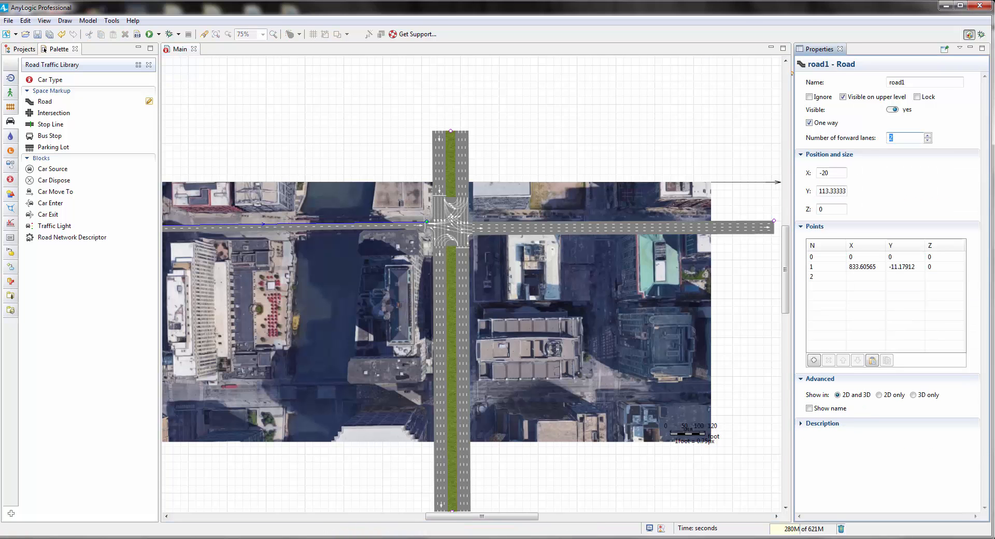
text(4)
click(570, 292)
Nudge the eastern one-way road north to Y 91.333 so it follows the street on the map.
drag(511, 268, 430, 329)
scroll(543, 279, up, 2)
click(499, 247)
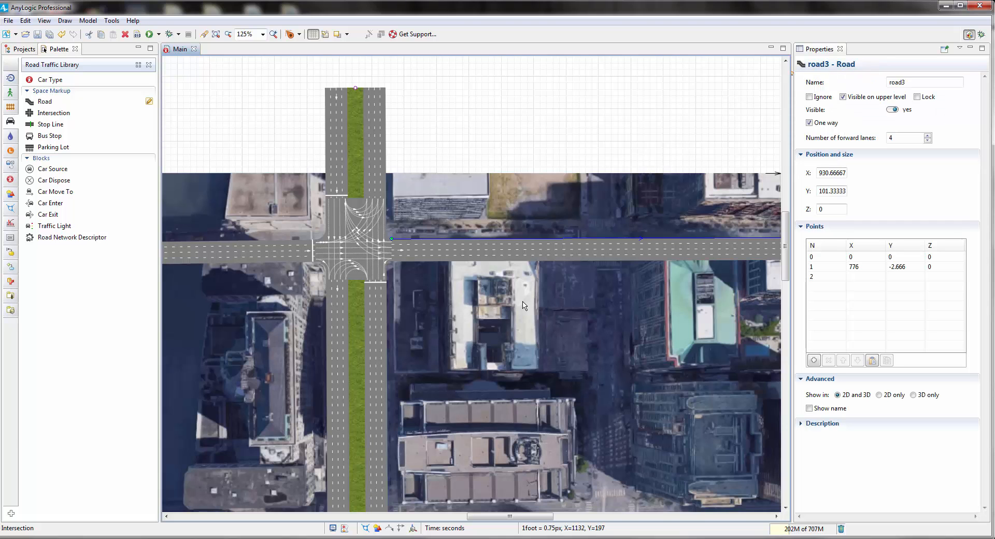
key(Up)
key(Up)
key(Up)
key(Up)
key(Up)
key(Up)
key(Up)
key(Up)
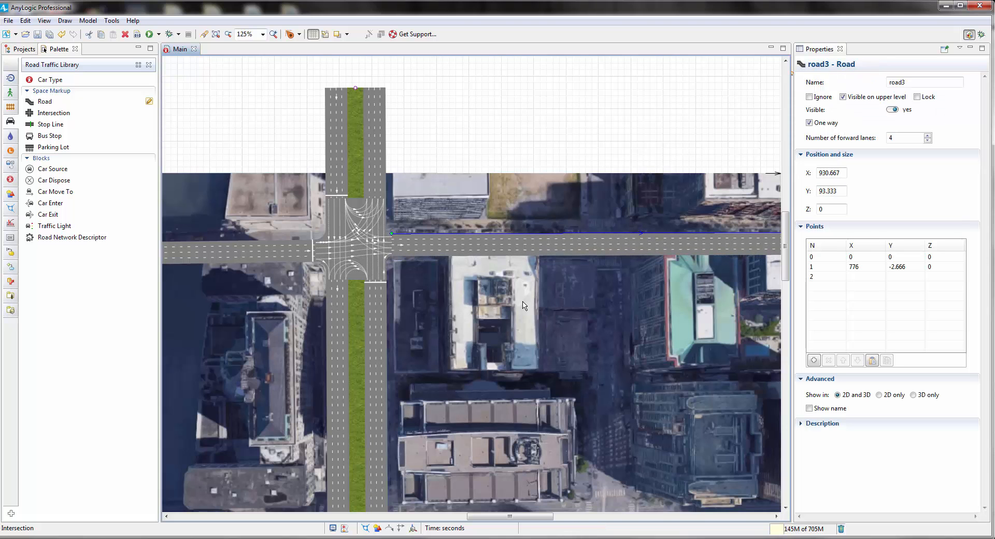
key(Up)
key(Up)
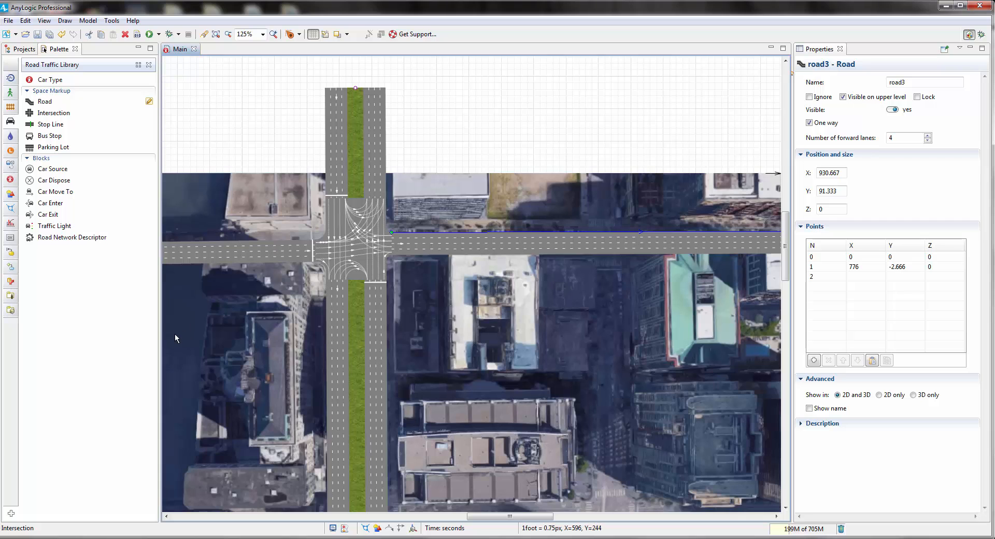
Nudge the western one-way road north to Y 102.333 so its lanes line up with the eastern road.
drag(175, 335, 389, 363)
click(405, 285)
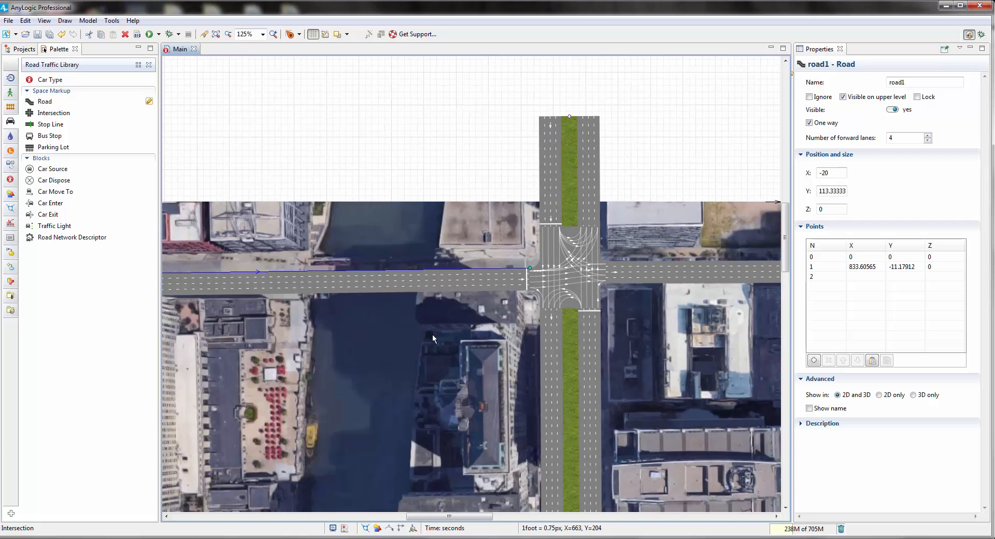
key(Up)
key(Up)
key(Up)
key(Up)
key(Up)
key(Up)
key(Up)
key(Up)
key(Up)
key(Up)
key(Up)
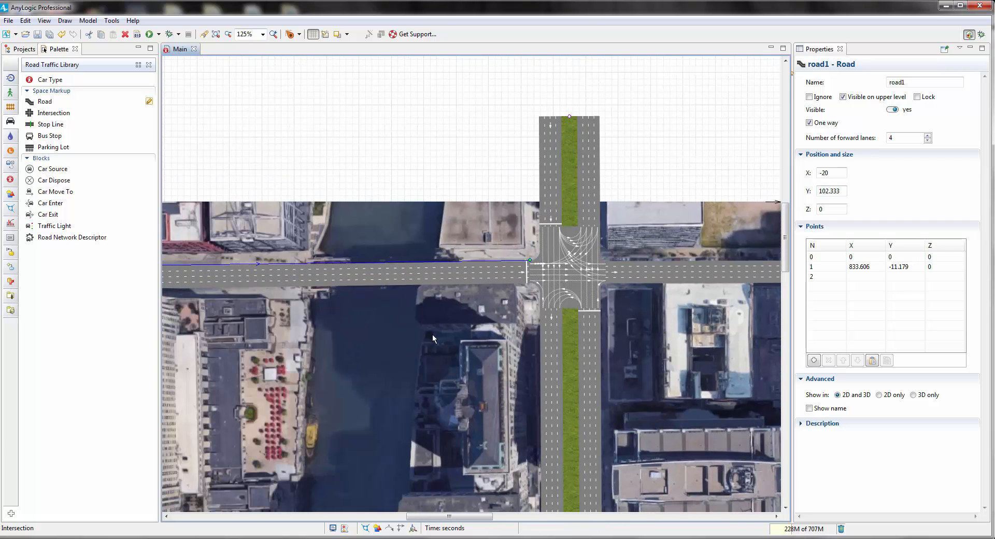
key(Up)
key(Up)
key(Up)
key(Down)
key(Down)
key(Down)
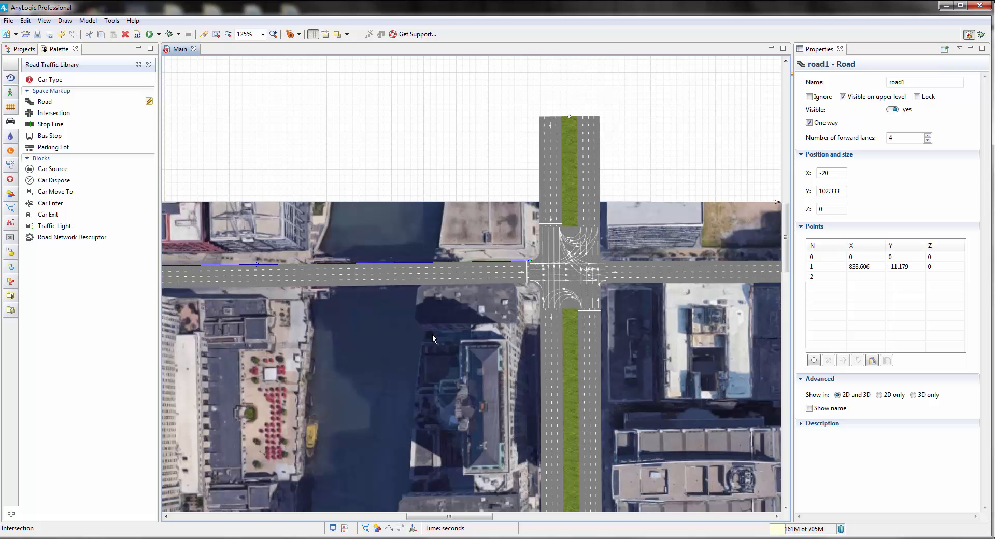
Hide the space markup elements, compare the road alignment with the map around the intersection, and show them again.
drag(668, 362, 569, 270)
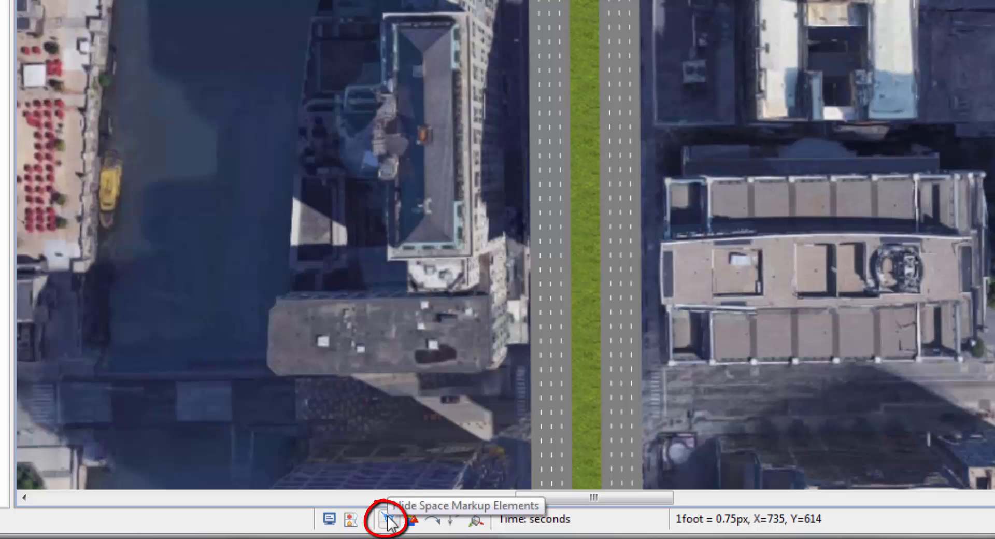
click(390, 521)
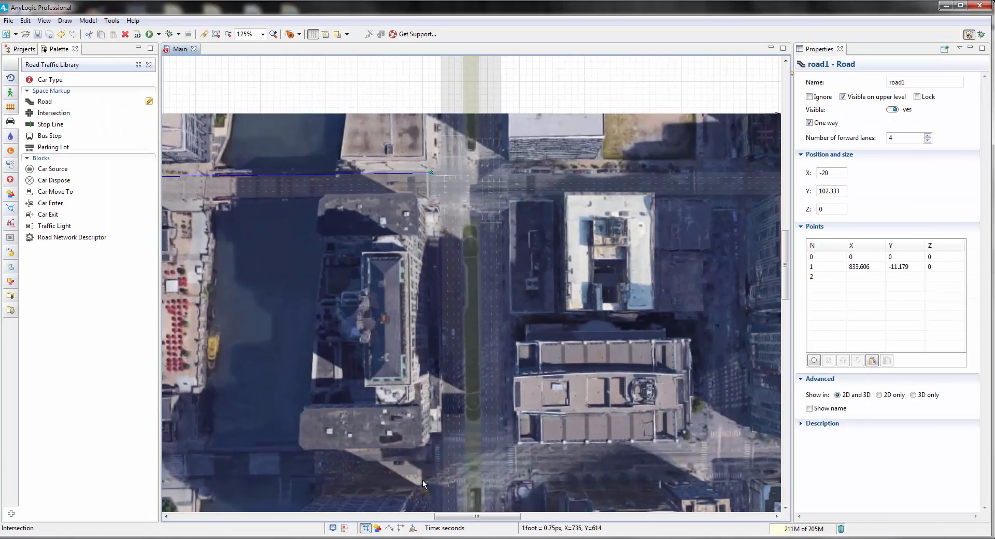
drag(604, 334, 616, 364)
scroll(528, 247, up, 2)
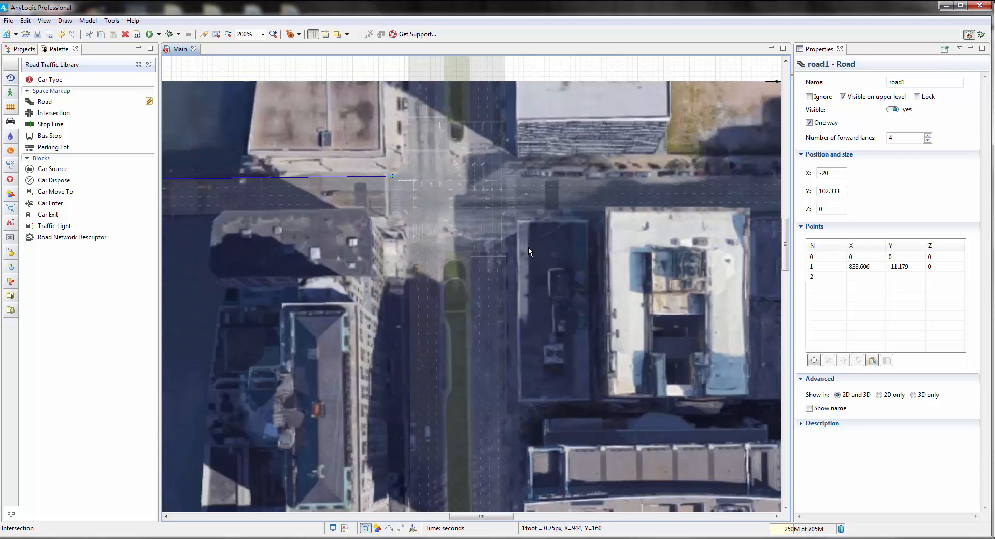
scroll(528, 247, down, 1)
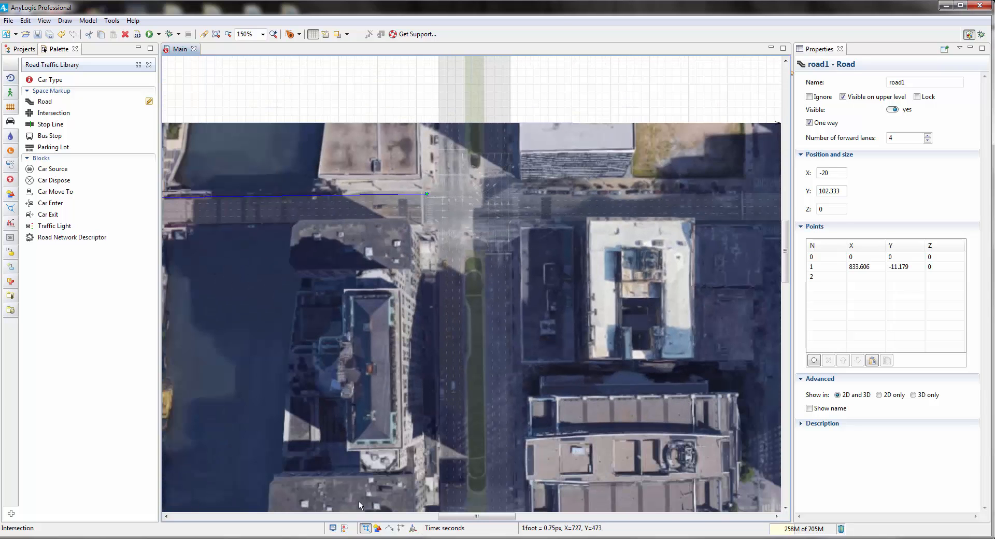
click(366, 528)
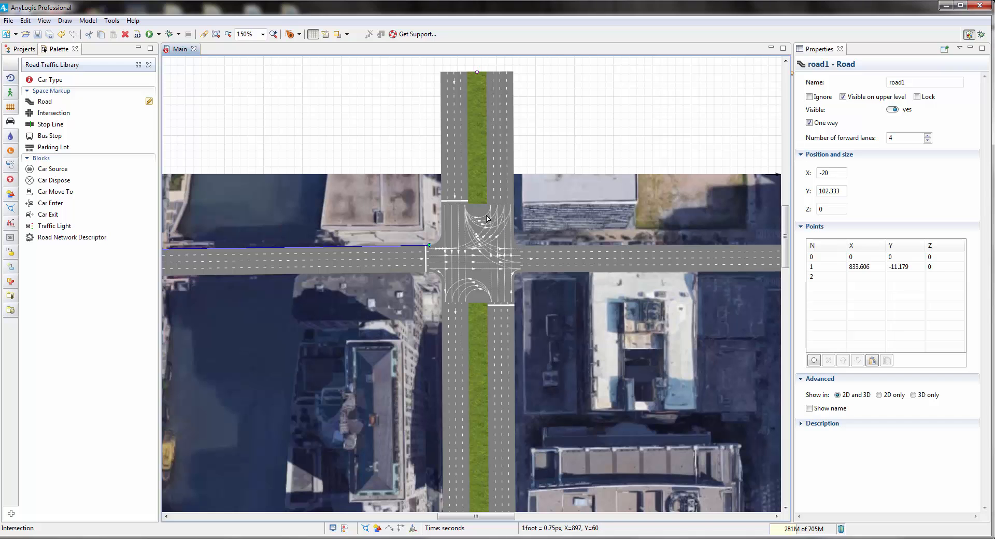
Shrink the intersection by moving the junction boundary on the north–south road closer to the cross street.
click(484, 213)
click(483, 217)
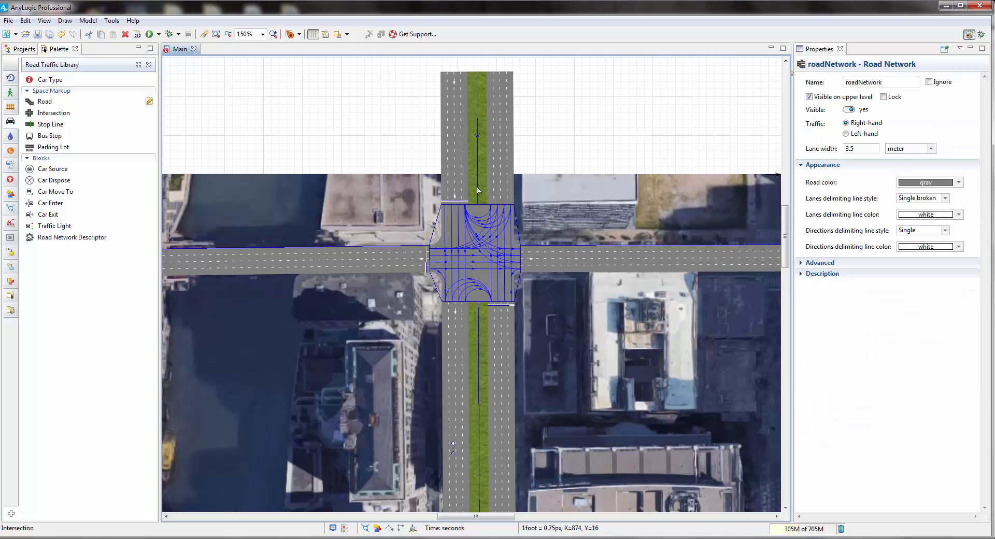
click(479, 204)
drag(478, 206, 478, 222)
Draw a road along the lower cross street, from beyond the map's eastern edge to the middle of the north–south road.
drag(595, 386, 579, 266)
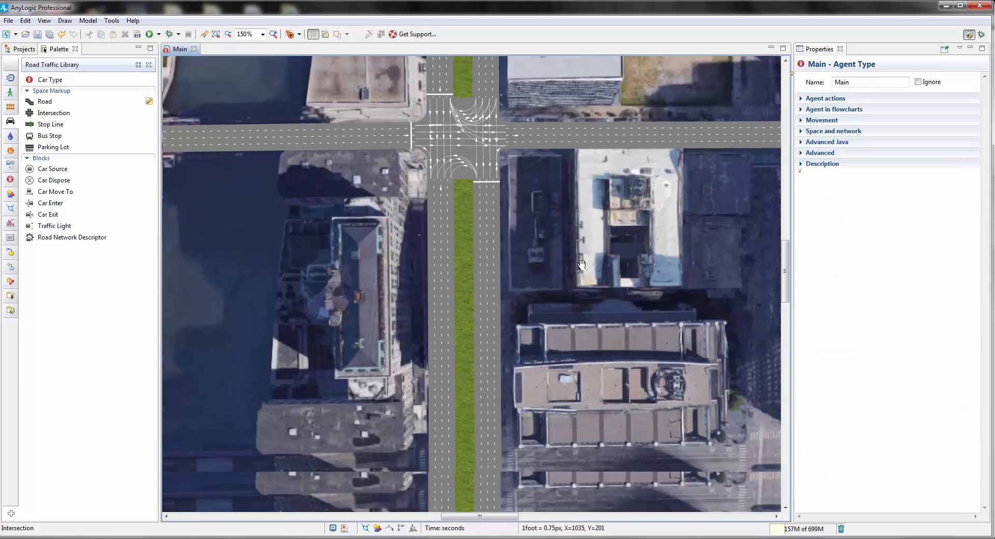
scroll(580, 265, down, 2)
scroll(581, 267, down, 1)
drag(585, 327, 556, 282)
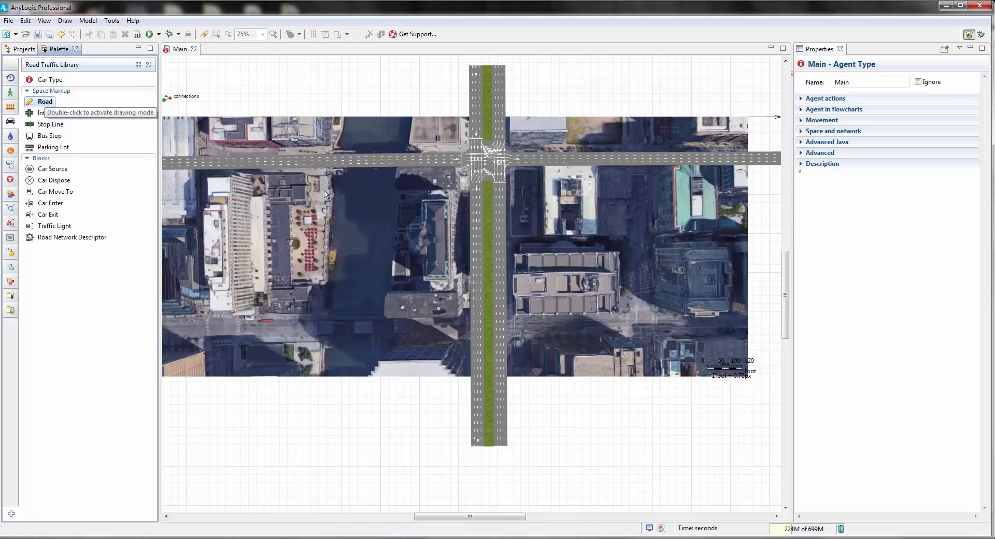
double_click(44, 102)
drag(526, 262, 470, 256)
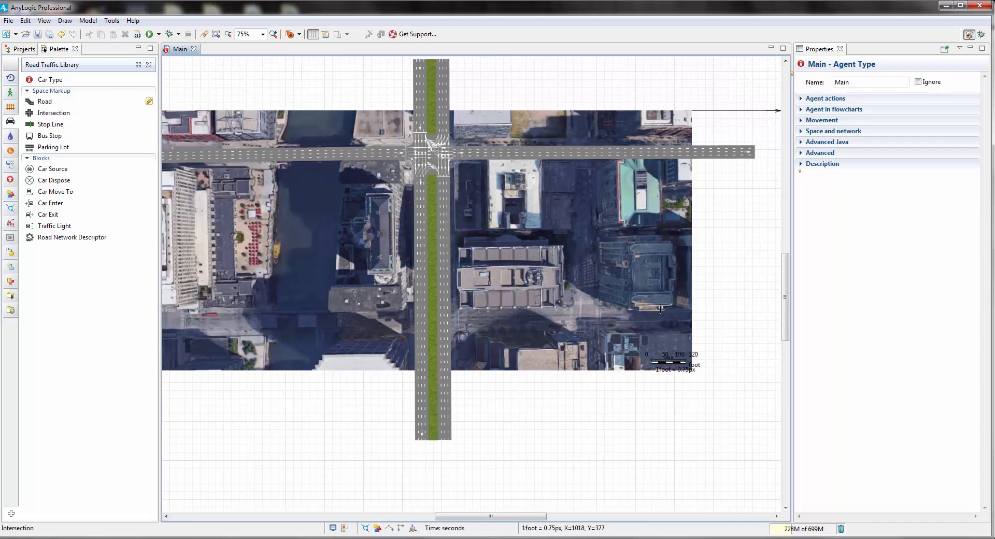
click(757, 318)
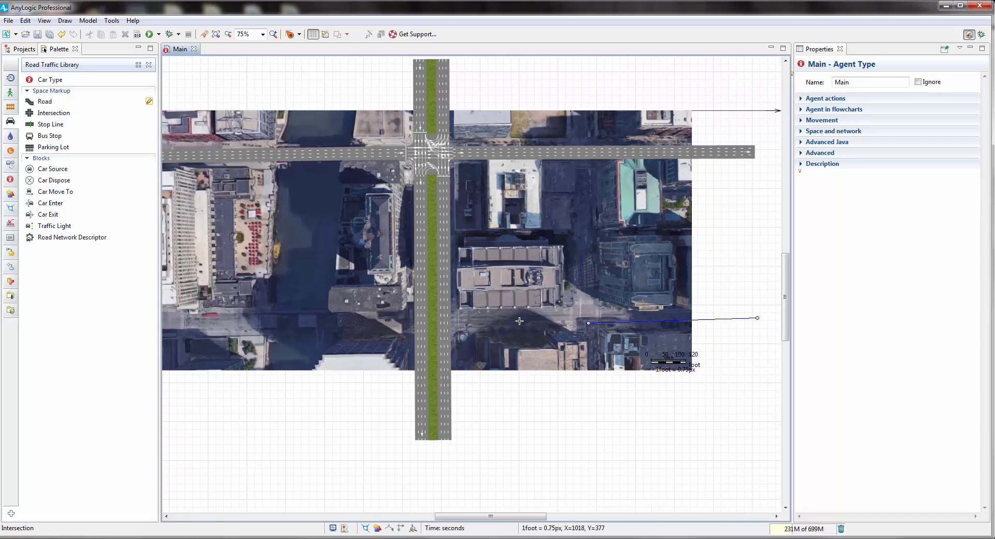
double_click(434, 320)
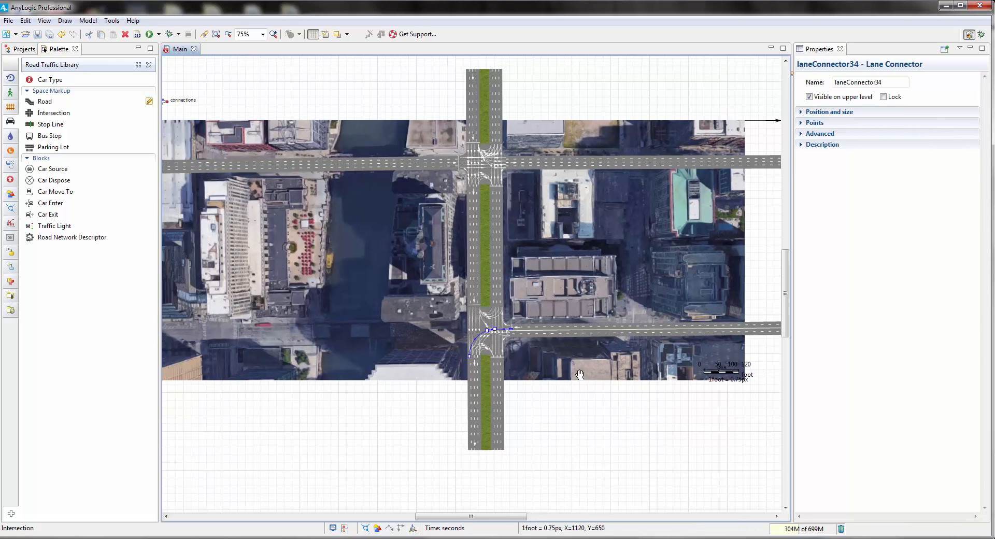
Draw a road along the lower cross street, from the west side of the lower intersection to just beyond the map's western edge.
double_click(45, 101)
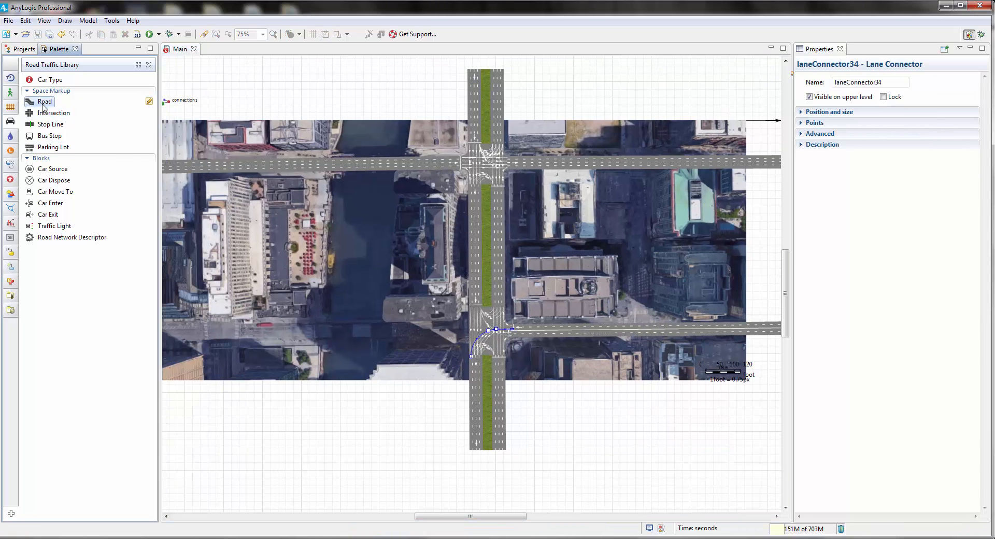
drag(304, 281, 461, 283)
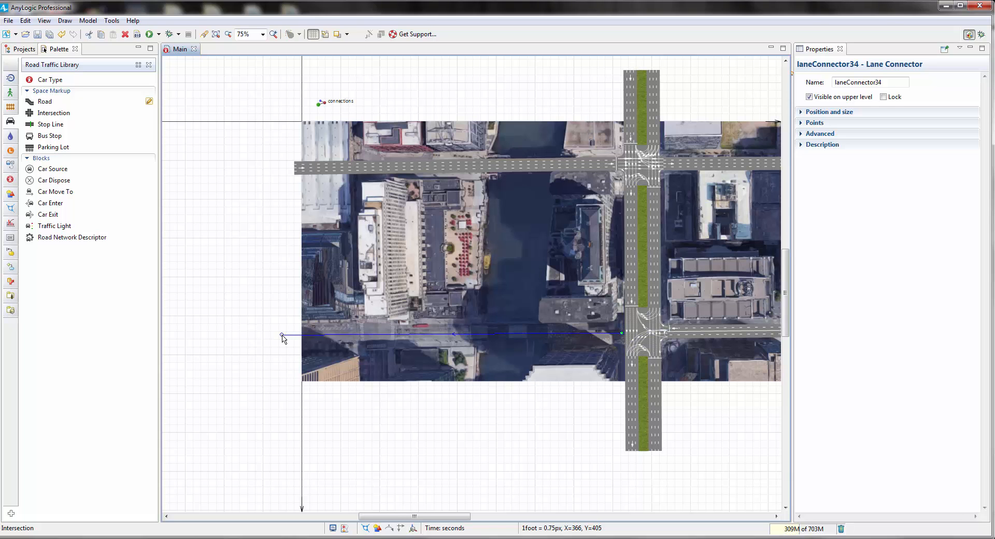
double_click(282, 335)
drag(438, 410, 270, 399)
drag(549, 384, 518, 394)
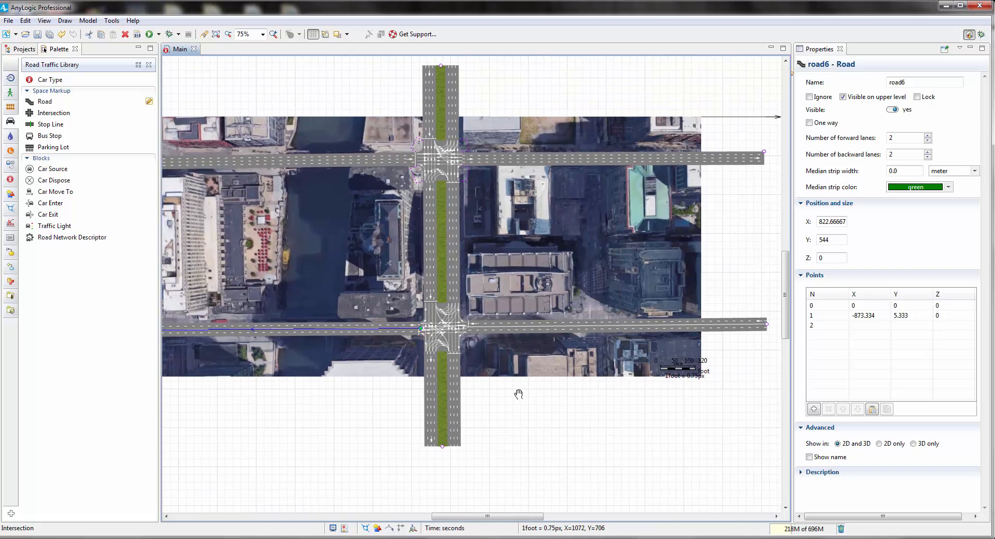
Make the lower cross street's eastern road one-way with 4 forward lanes.
click(565, 330)
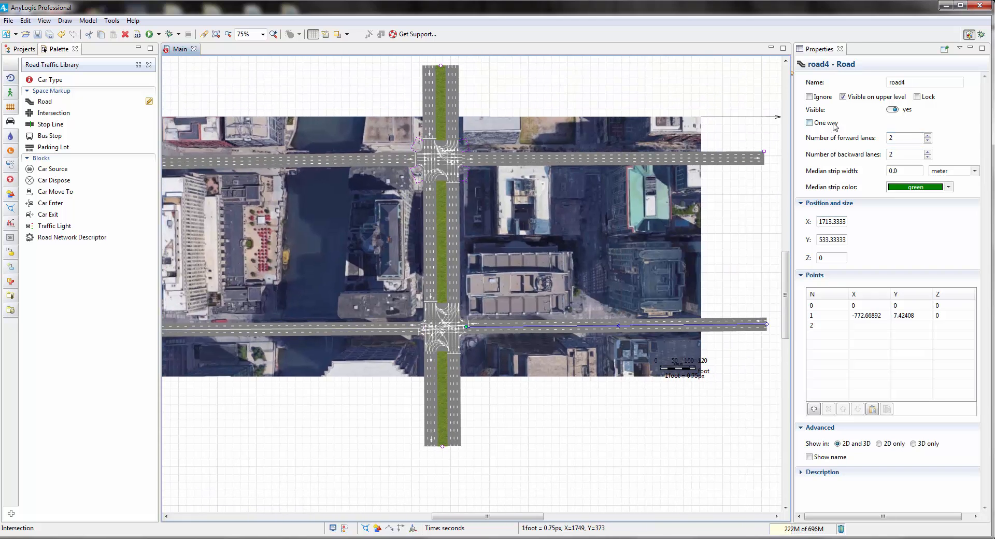
click(810, 123)
text(4)
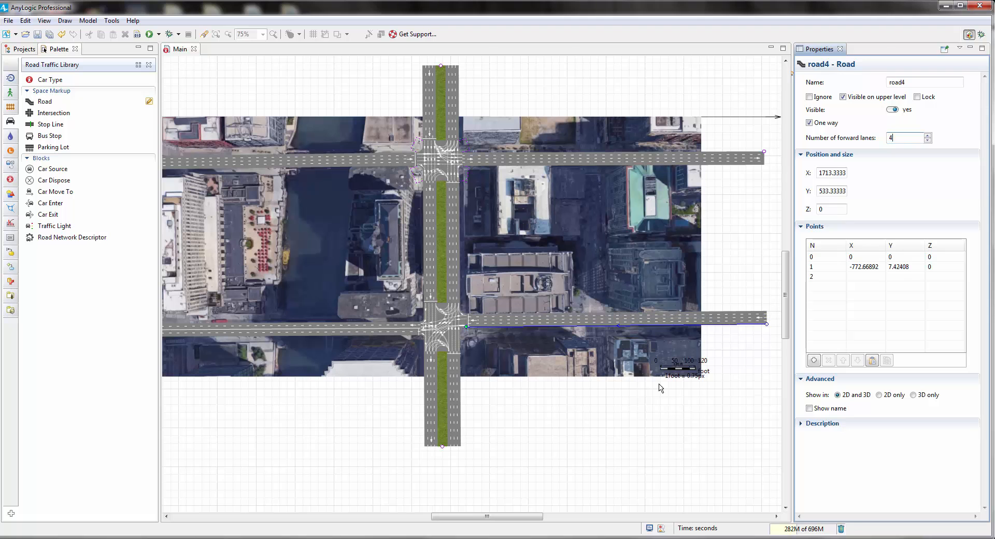
click(539, 419)
drag(539, 418, 585, 430)
Make the lower cross street's western road one-way with 4 forward lanes.
click(406, 345)
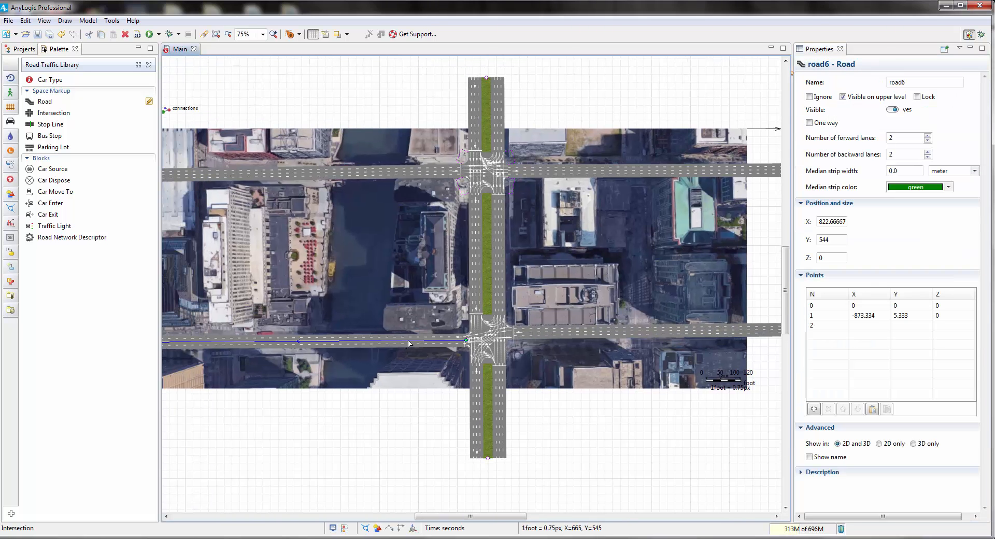
click(832, 124)
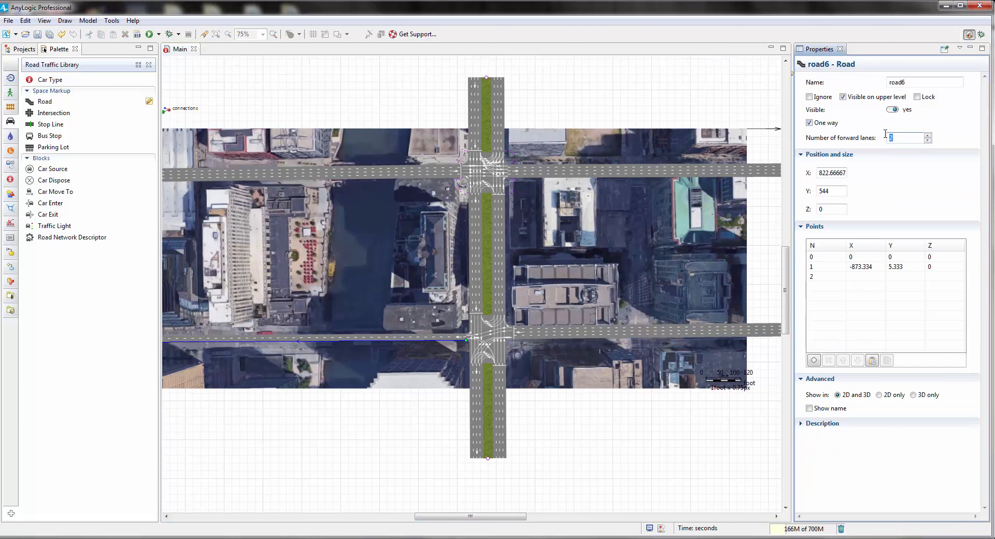
click(588, 421)
drag(577, 415, 549, 421)
scroll(536, 402, up, 2)
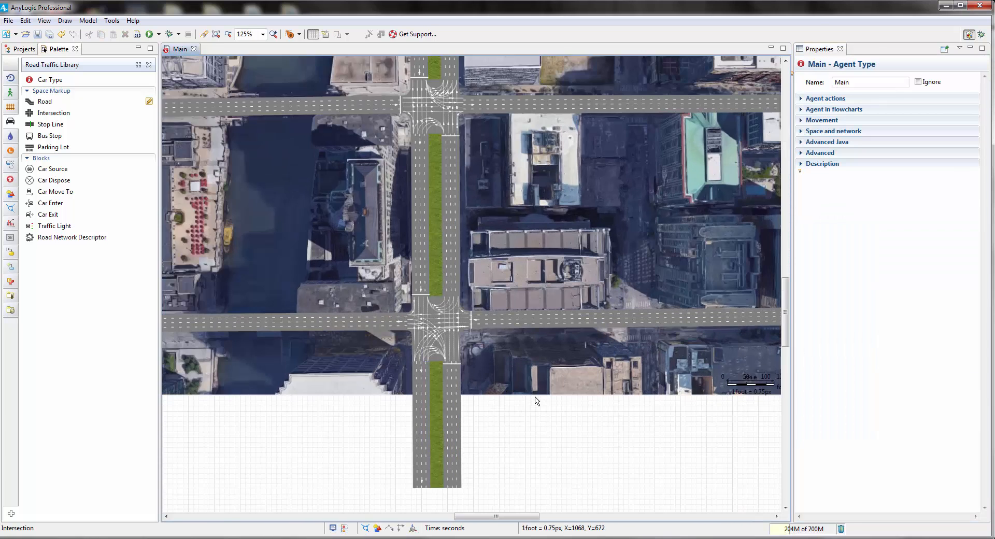
Nudge the lower cross street's eastern road south to Y 543.333 so it follows the street on the map.
click(579, 298)
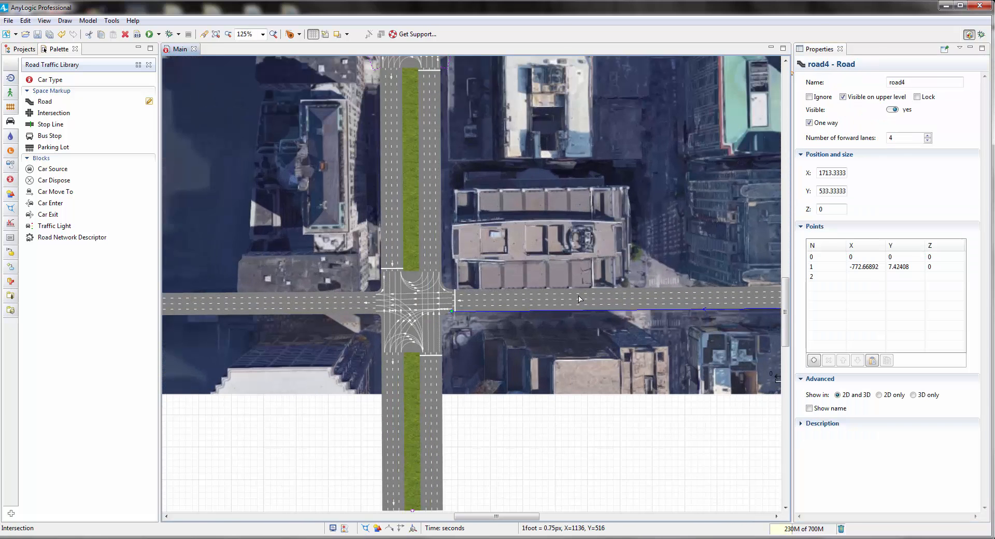
key(Down)
key(Down)
key(Down)
key(Down)
key(Down)
key(Down)
key(Down)
key(Down)
key(Down)
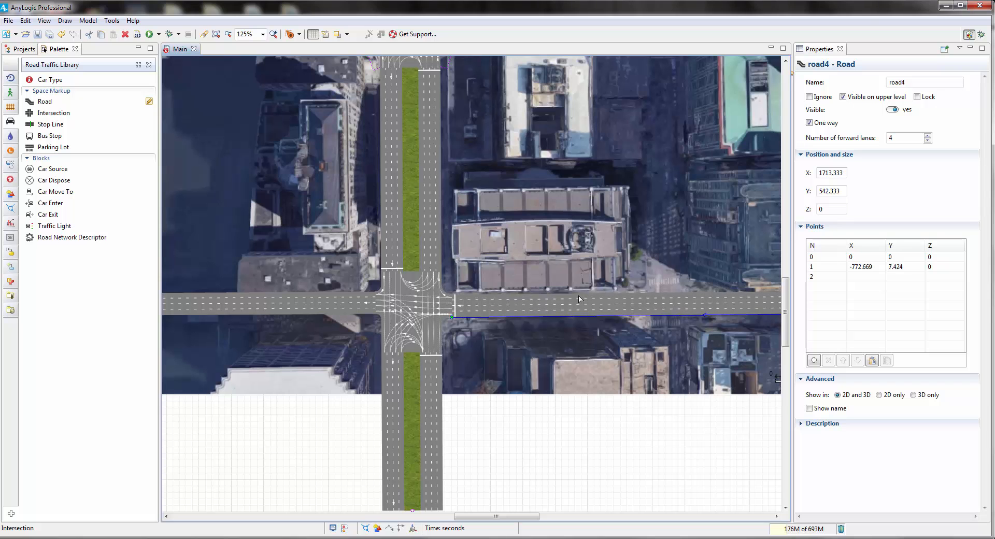
key(Down)
Nudge the lower cross street's western road south to Y 551 so its lanes line up with the eastern road.
scroll(579, 298, left, 5)
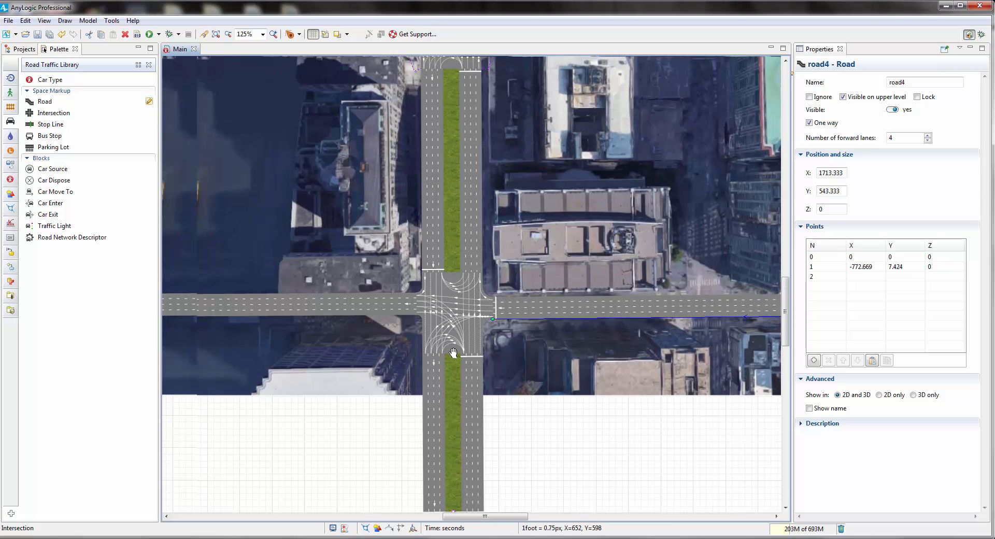
click(474, 306)
key(Down)
key(Down)
key(Down)
key(Down)
key(Down)
key(Down)
key(Down)
key(Down)
key(Down)
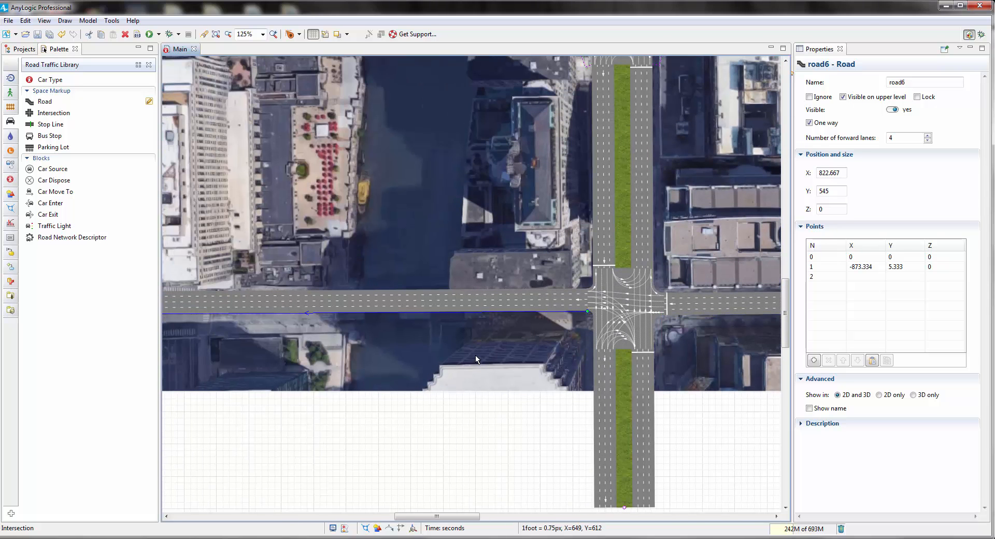
key(Up)
key(Up)
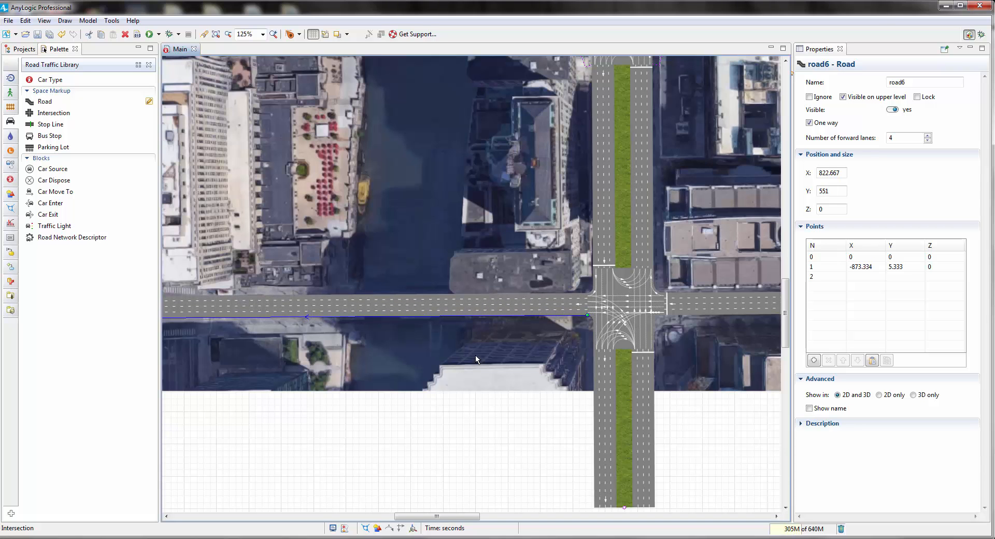
Reshape the lower intersection by moving its western boundary slightly outward and its southern boundary closer to the cross street.
scroll(475, 354, up, 3)
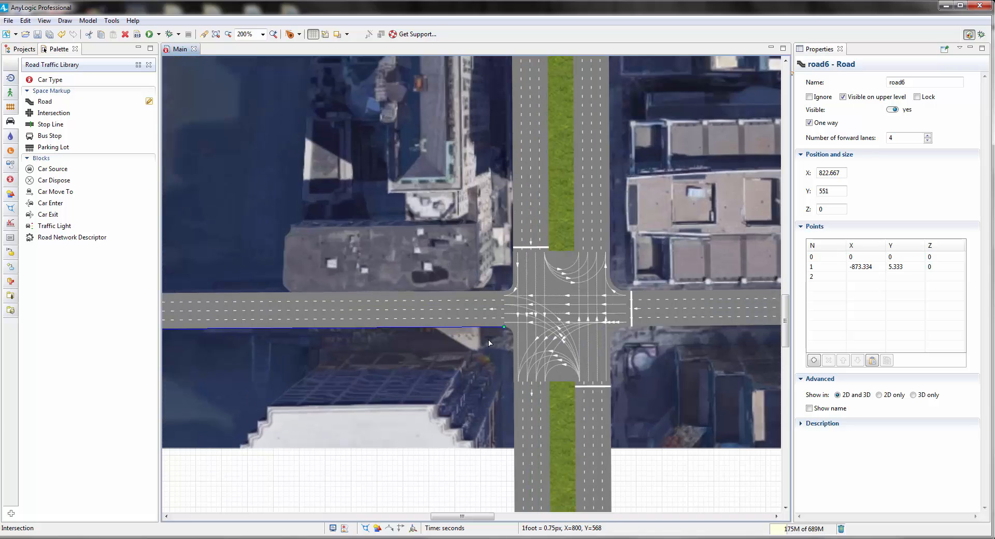
drag(505, 330, 496, 330)
drag(480, 376, 455, 348)
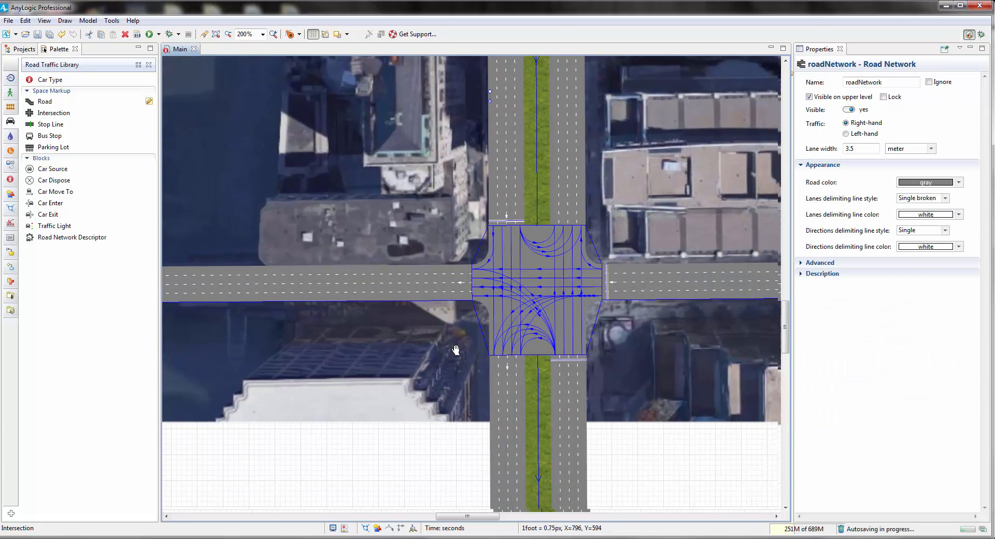
click(544, 374)
drag(537, 356, 540, 346)
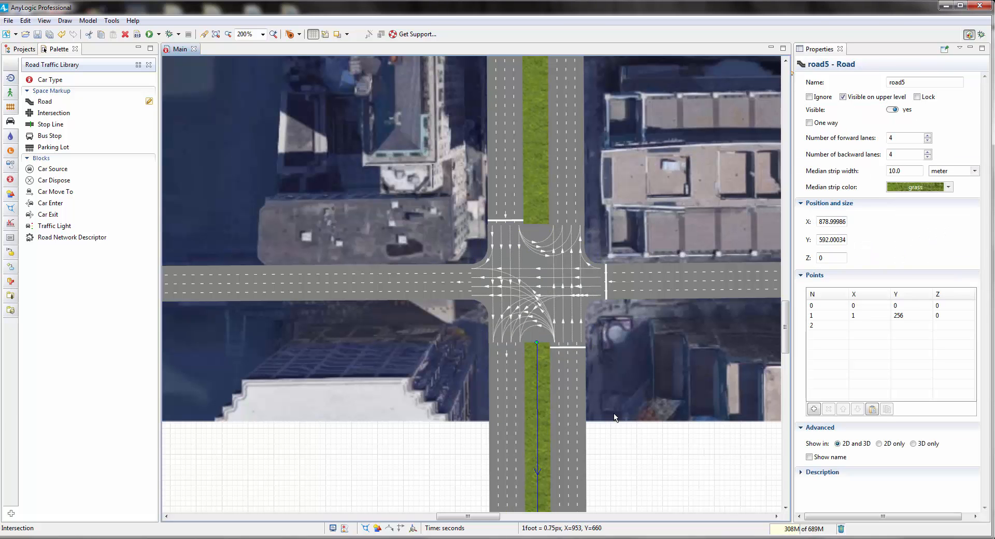
Set the whole road network's road color to the tarmac texture.
drag(635, 448, 569, 423)
scroll(613, 433, down, 2)
scroll(613, 437, down, 1)
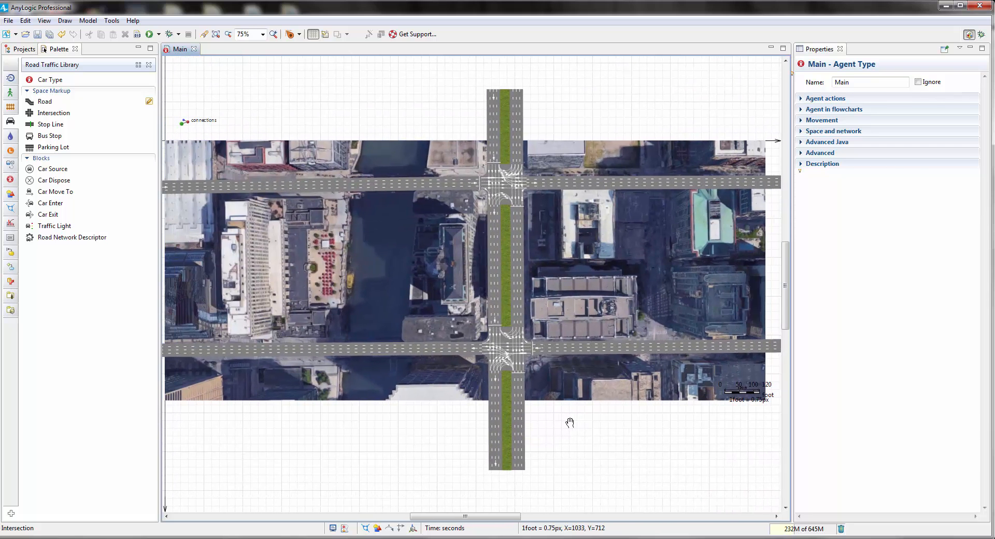
click(518, 299)
click(519, 299)
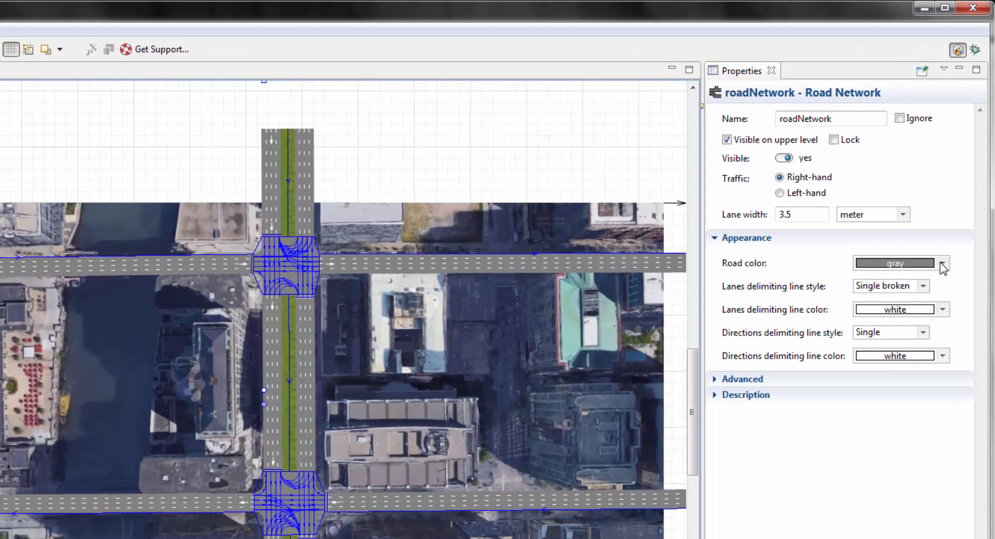
click(943, 265)
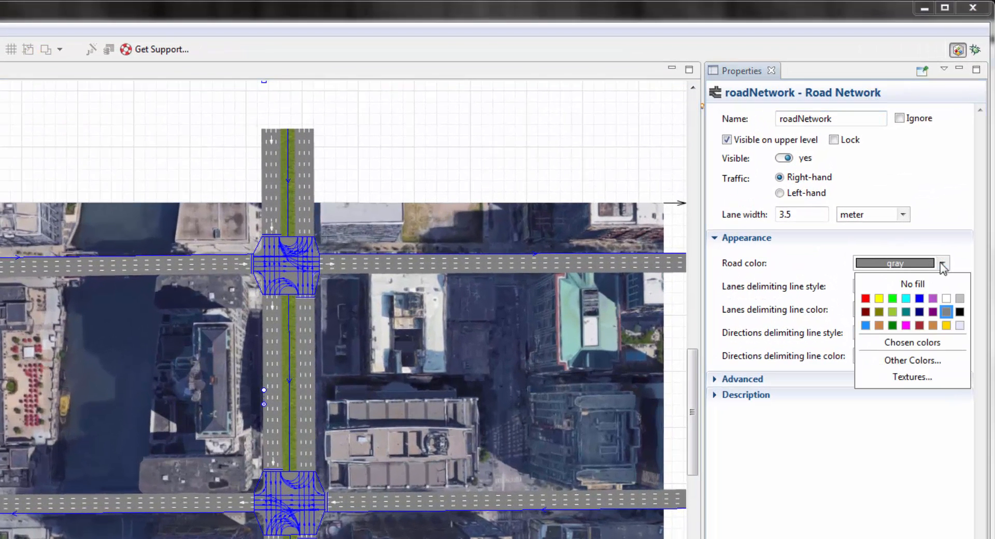
click(928, 376)
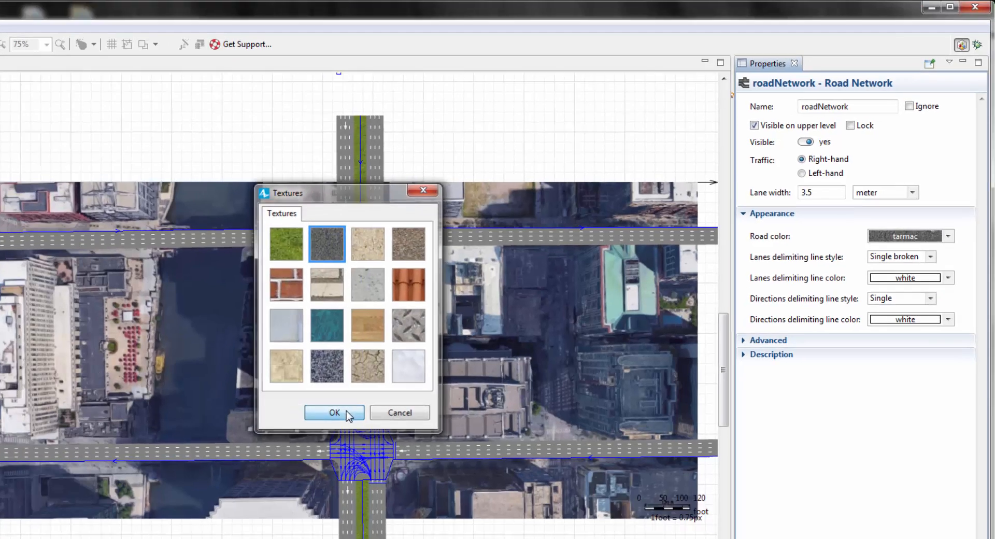
click(261, 459)
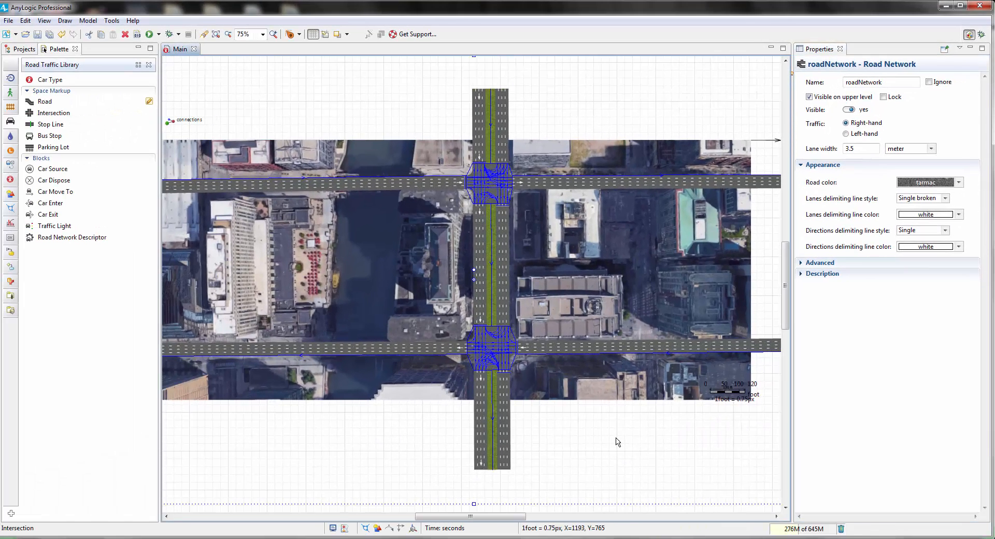
click(616, 440)
drag(592, 437, 572, 444)
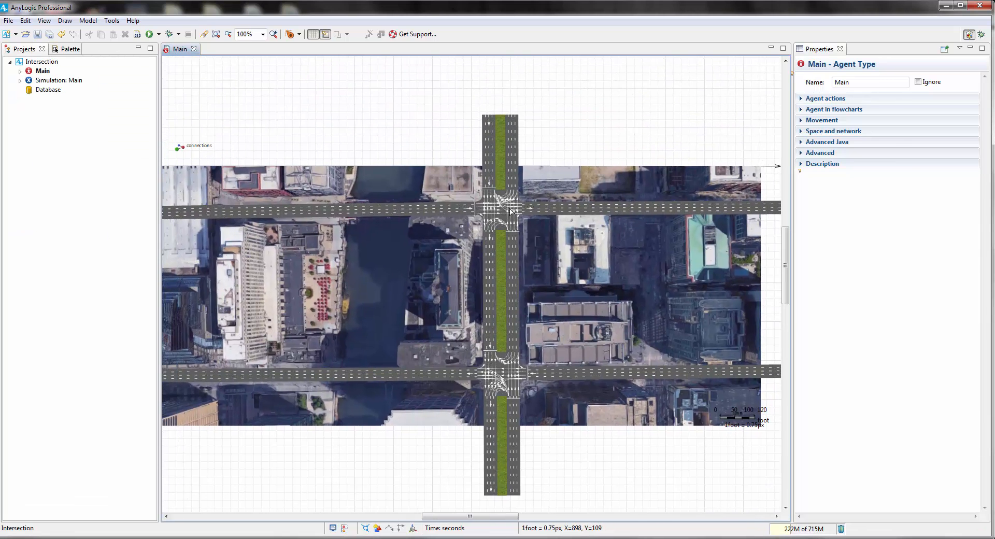
Remove the left-turn and U-turn lane connectors from the northern approach's innermost lane at the upper intersection, keeping the straight one.
scroll(511, 212, up, 3)
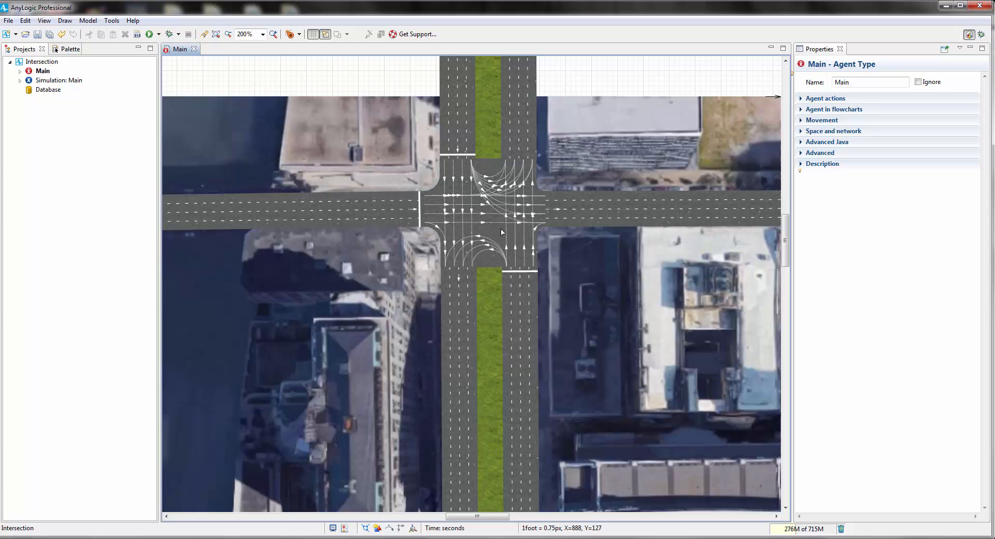
click(502, 231)
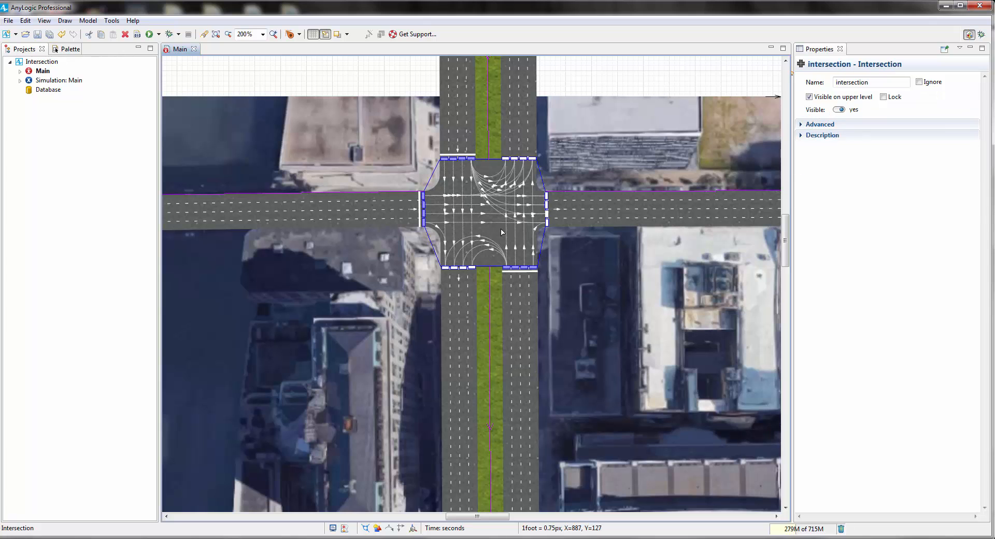
scroll(497, 226, up, 3)
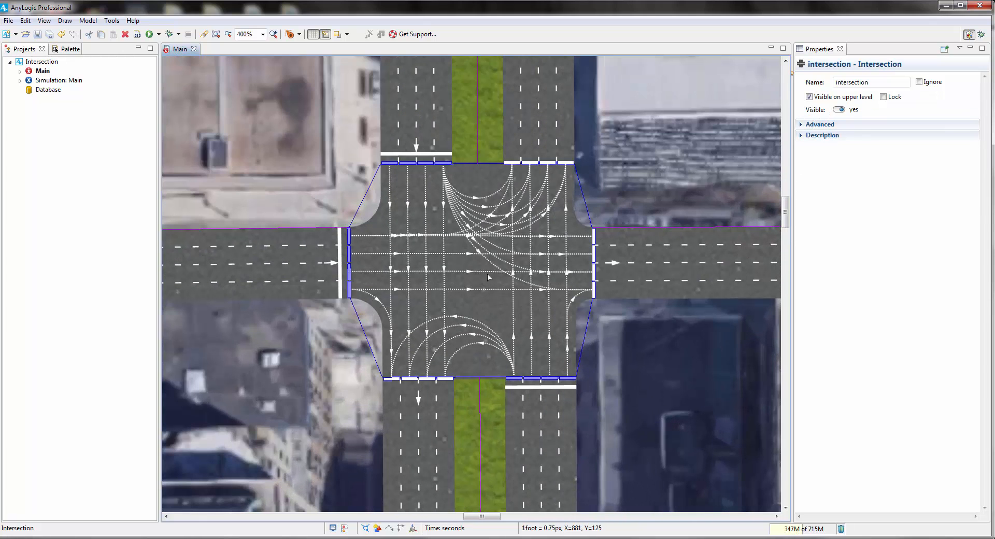
double_click(445, 163)
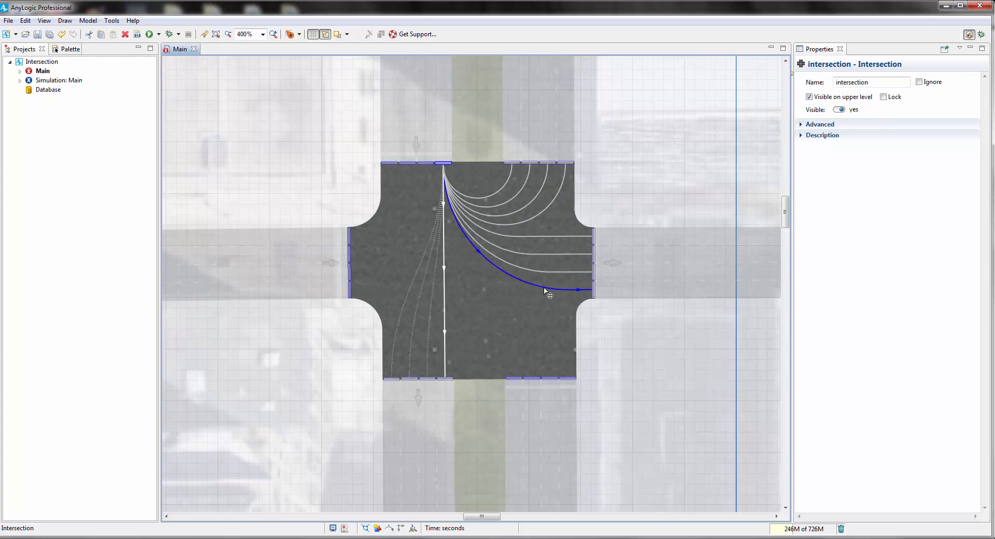
click(502, 304)
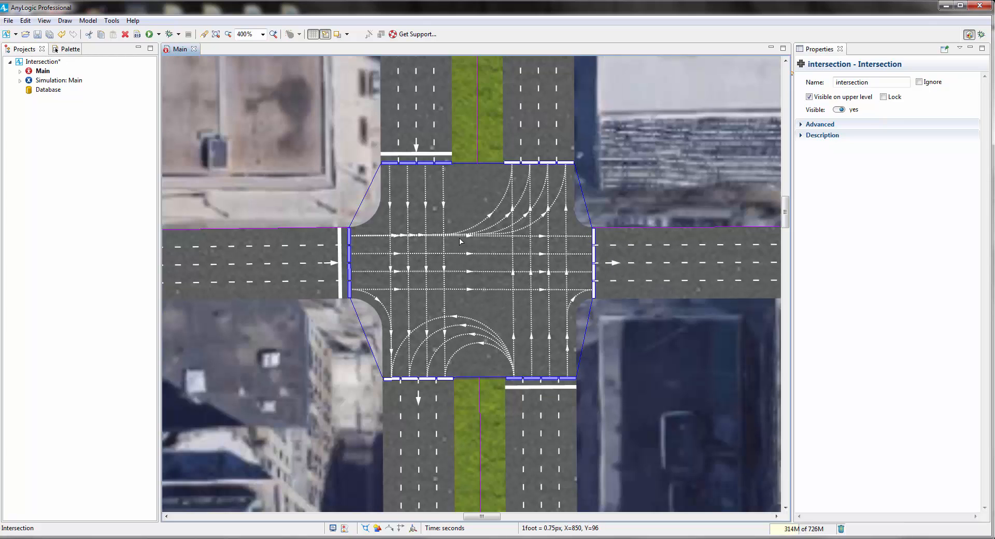
Remove the left-turn connectors from the western approach and the U-turn connectors from the southern approach at the upper intersection.
click(351, 237)
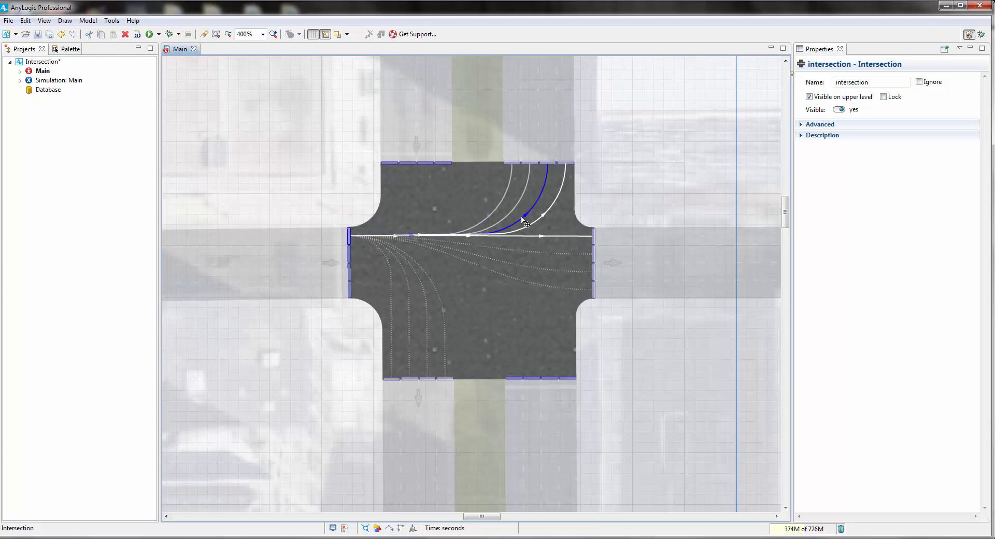
click(483, 302)
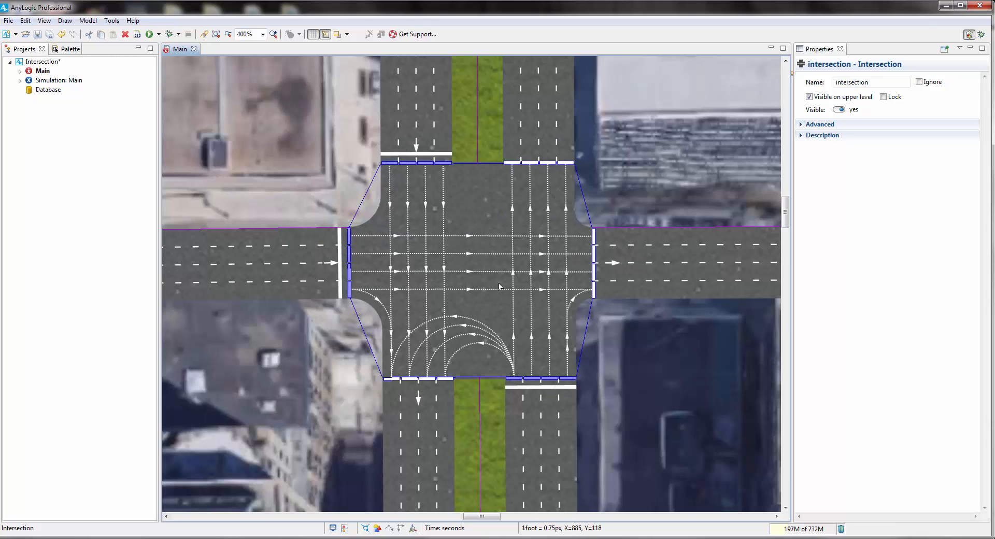
click(517, 380)
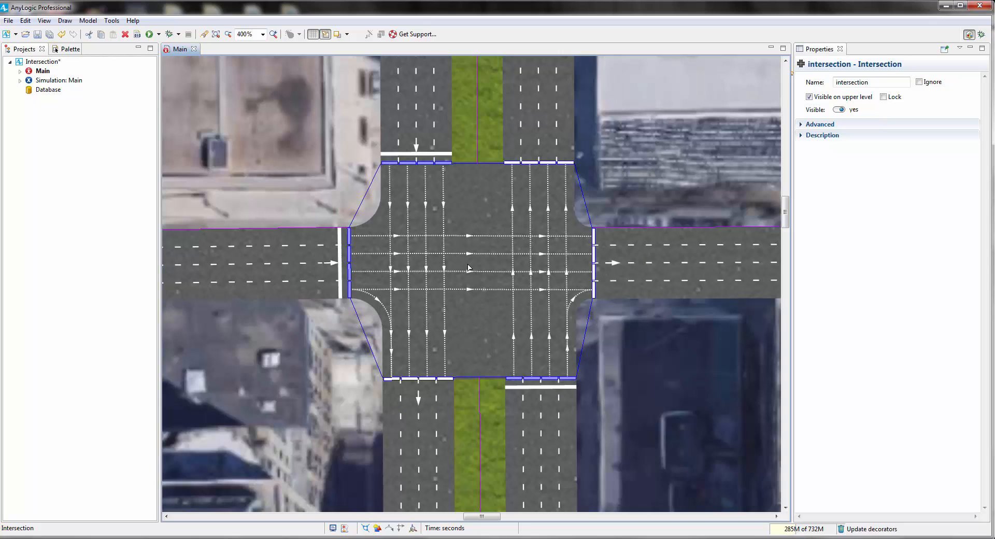
click(487, 318)
At the lower intersection, keep only the shortest U-turn connector from the northern approach's innermost lane and remove all U-turn connectors from the southern approach.
scroll(480, 340, down, 5)
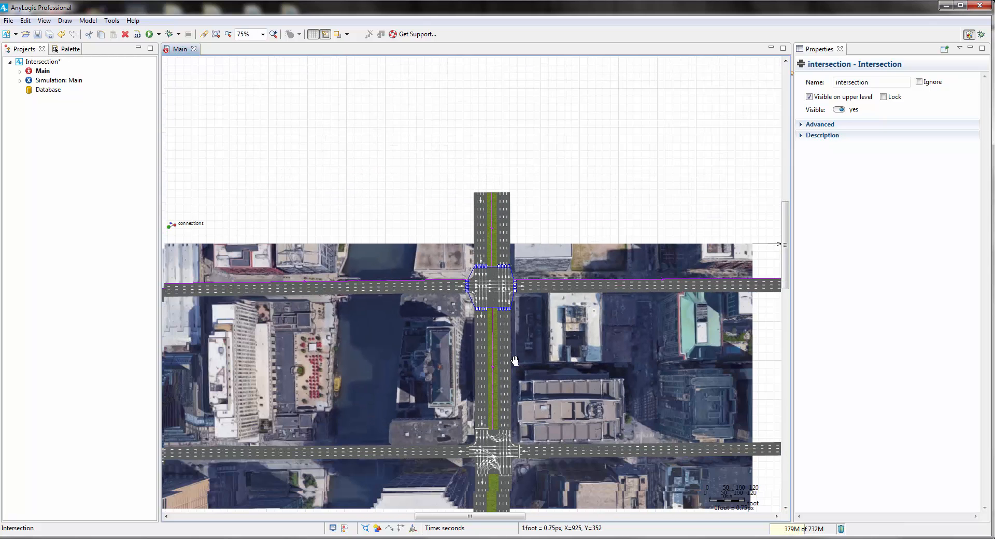
scroll(487, 307, up, 3)
scroll(516, 327, up, 3)
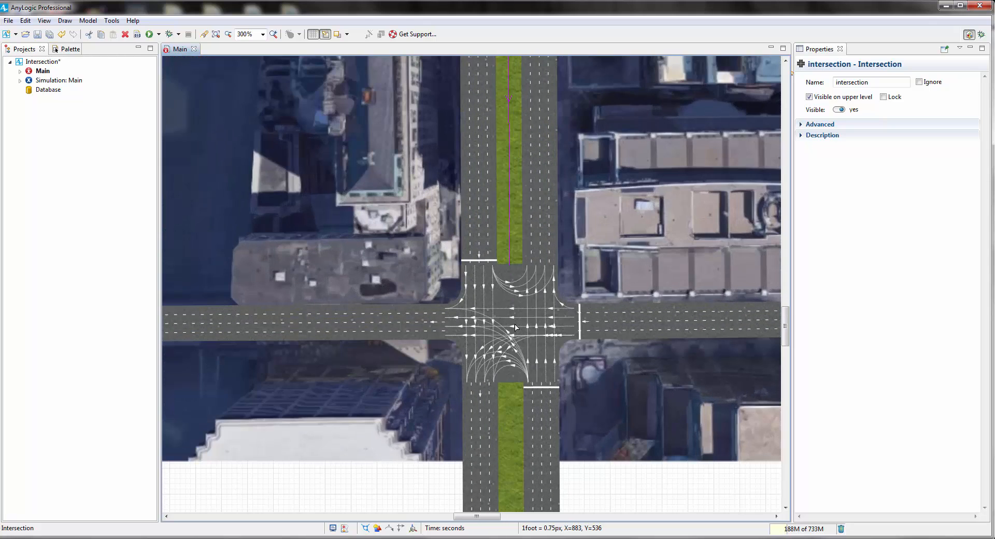
scroll(485, 299, up, 2)
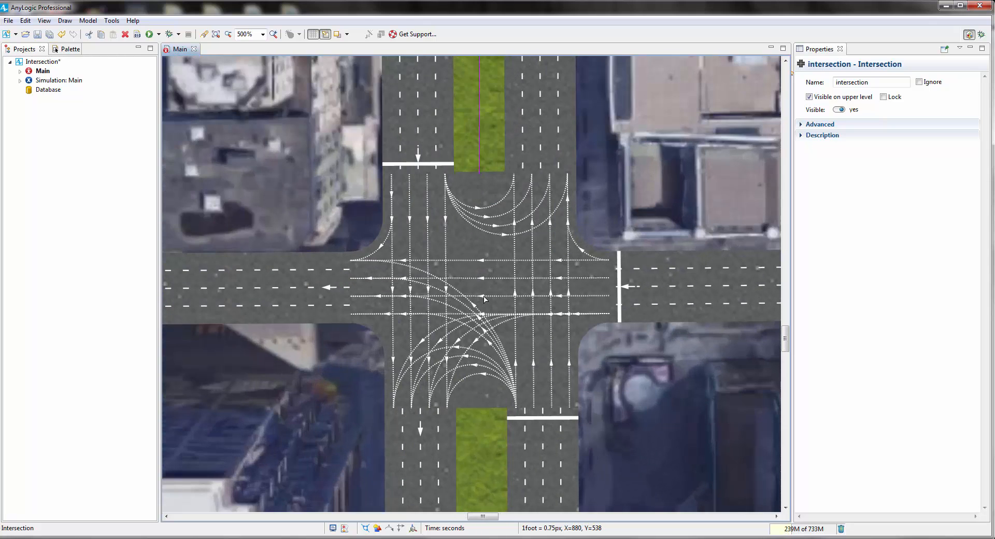
click(501, 287)
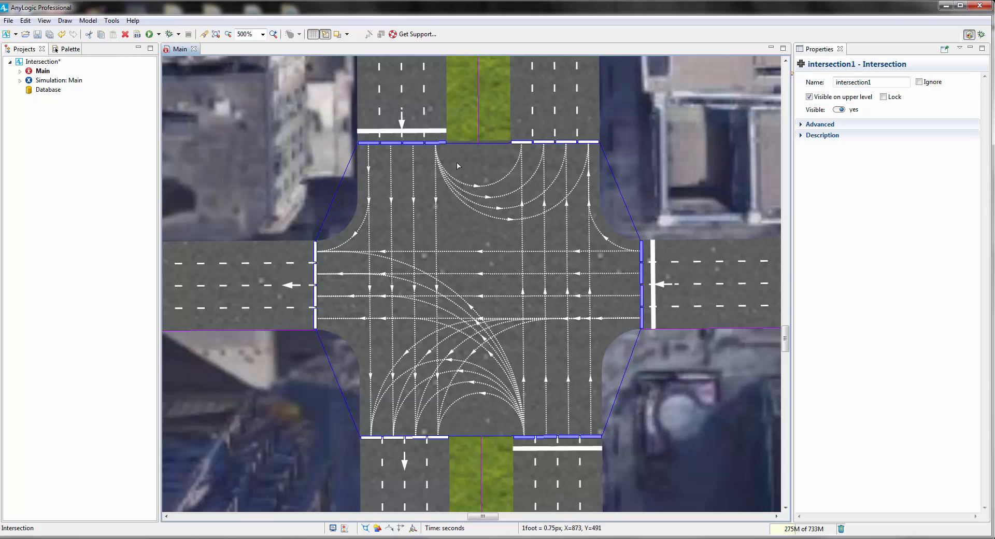
click(435, 144)
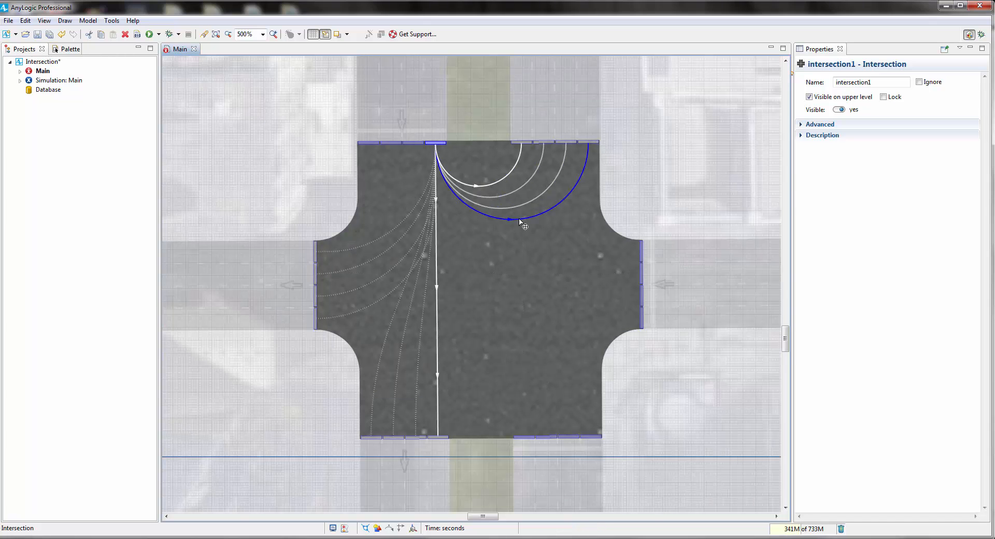
click(501, 274)
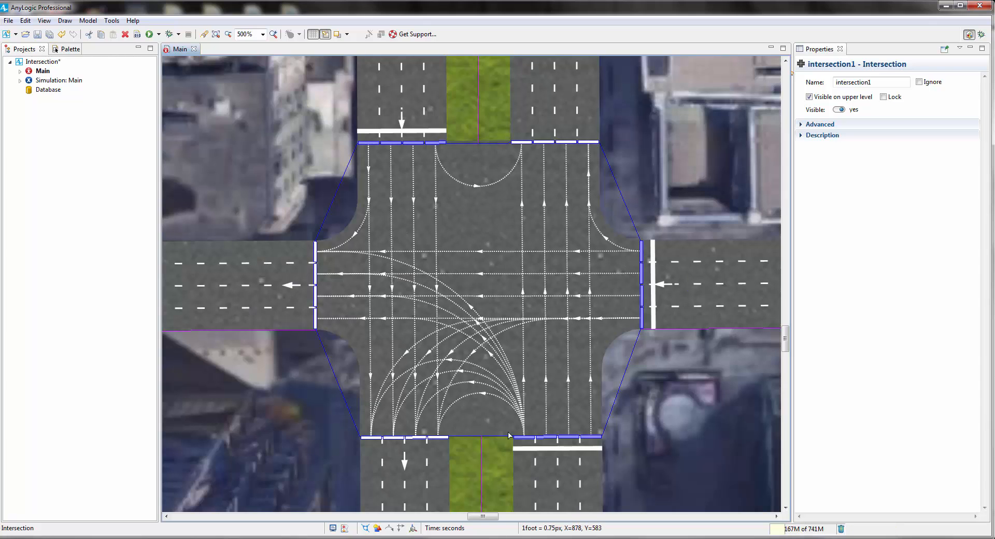
click(524, 438)
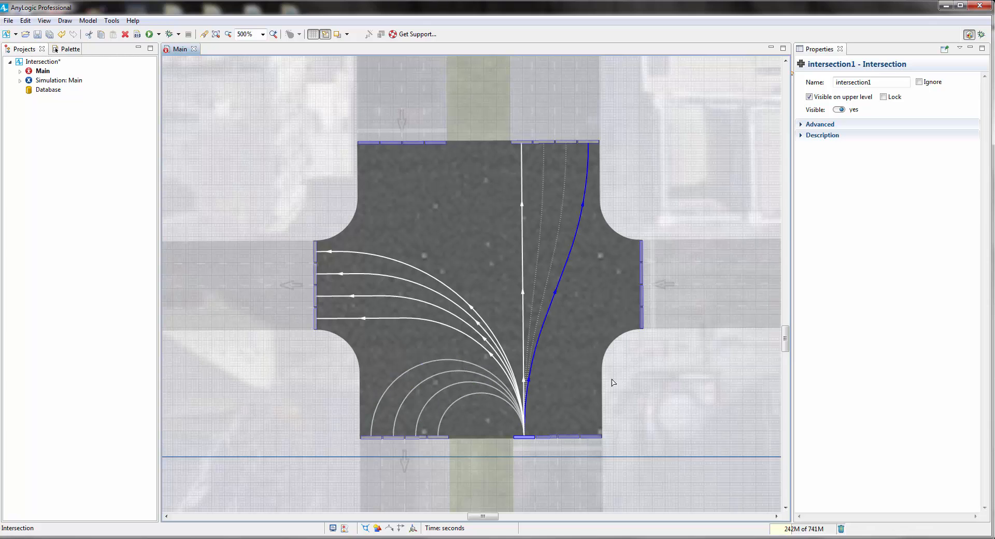
click(646, 386)
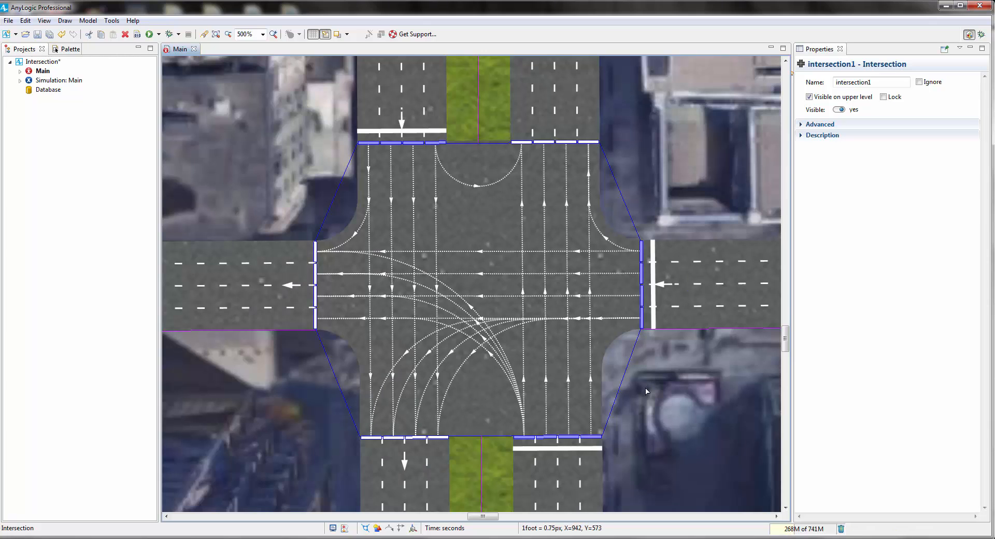
Save the model with the finished road network.
scroll(649, 411, down, 3)
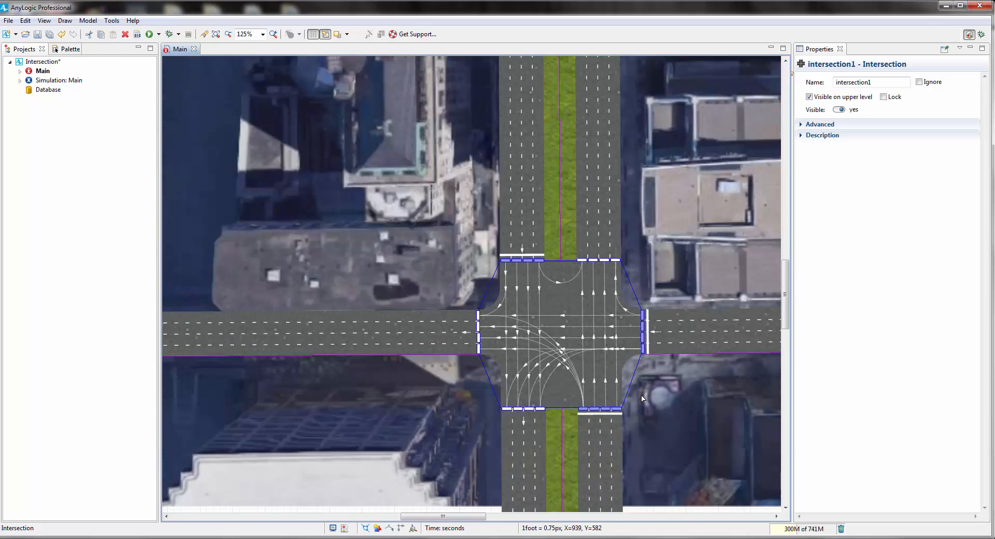
scroll(641, 399, down, 2)
drag(642, 398, 563, 368)
drag(671, 451, 631, 439)
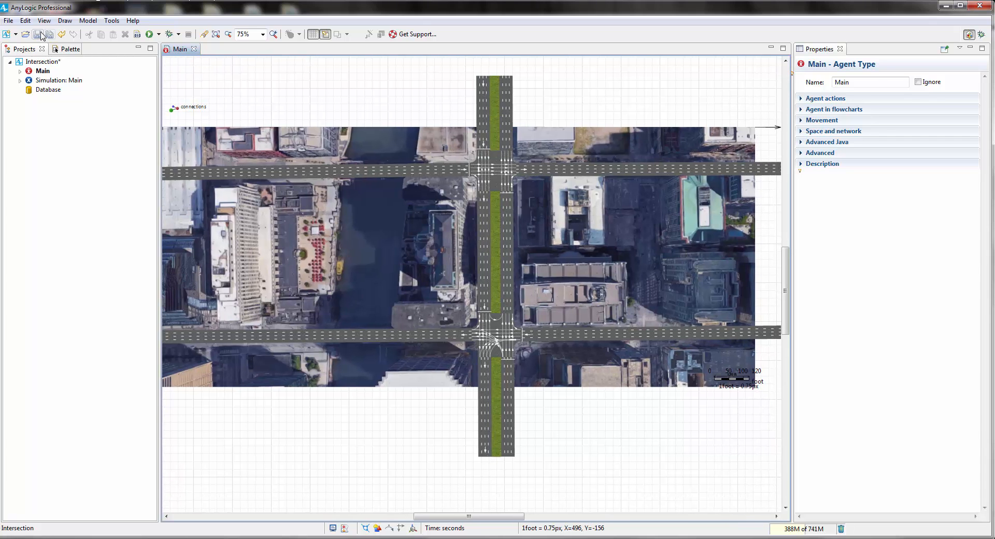
click(41, 36)
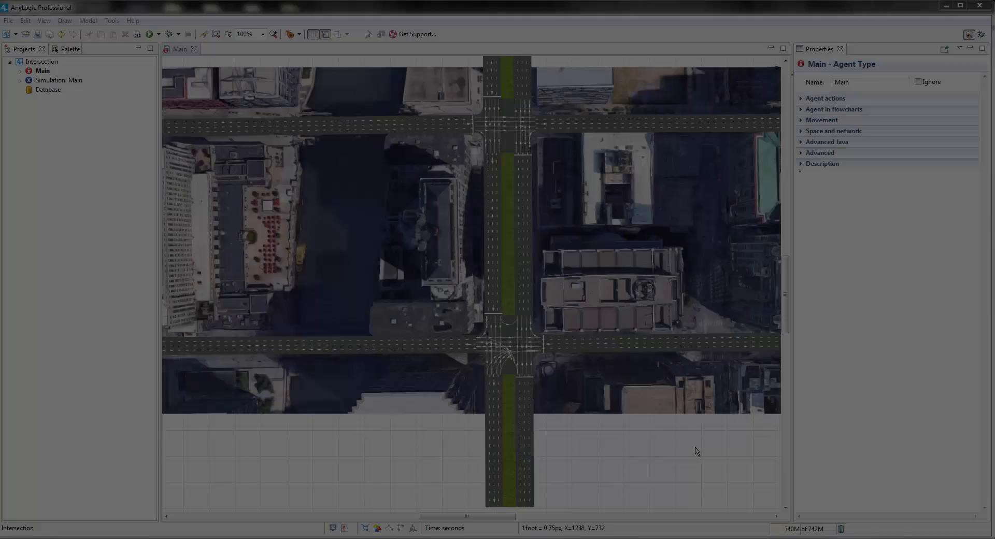
Build a flowchart below the lower cross street from Car Source, Car Move To and Car Dispose blocks connected in that order.
drag(695, 450, 513, 289)
drag(522, 340, 554, 322)
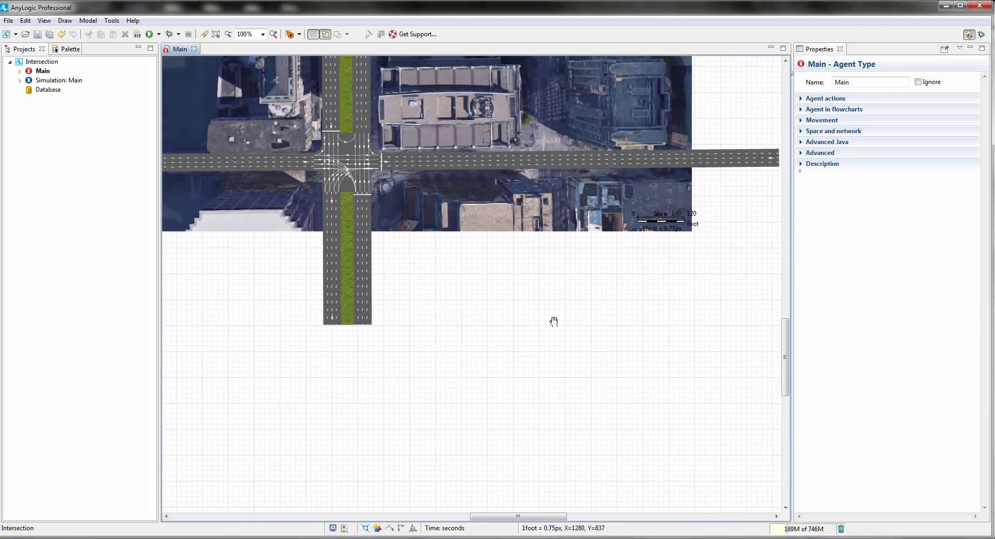
click(67, 49)
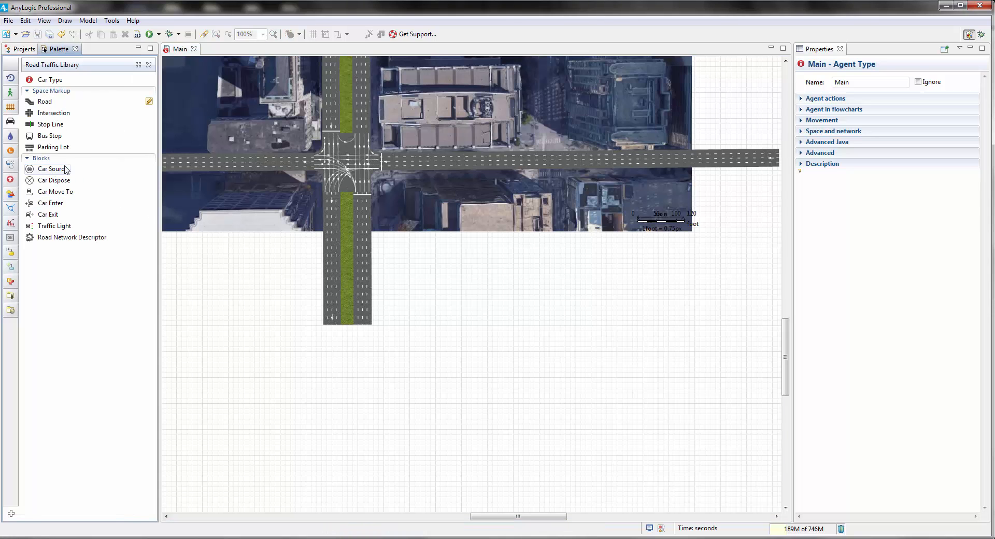
drag(58, 169, 451, 291)
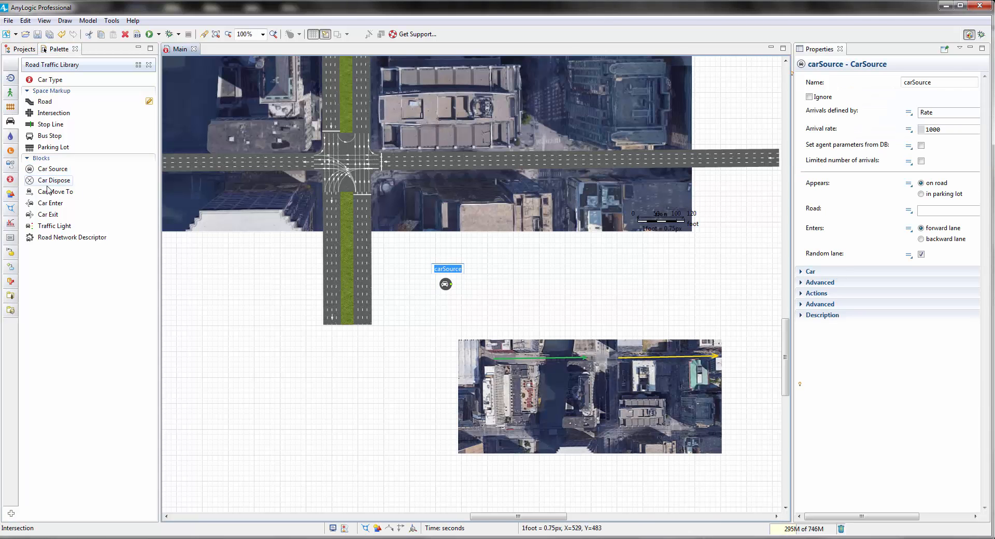
drag(48, 190, 603, 283)
drag(562, 336, 506, 337)
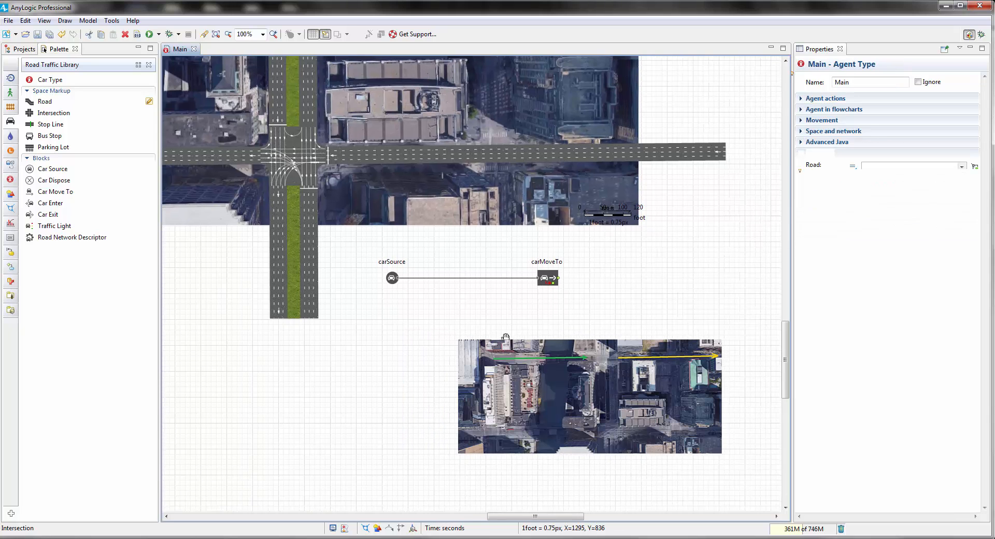
drag(53, 180, 525, 310)
drag(559, 280, 670, 291)
Place a second Car Source below the first one and attach a Select Output5 block to its output.
drag(498, 386, 482, 317)
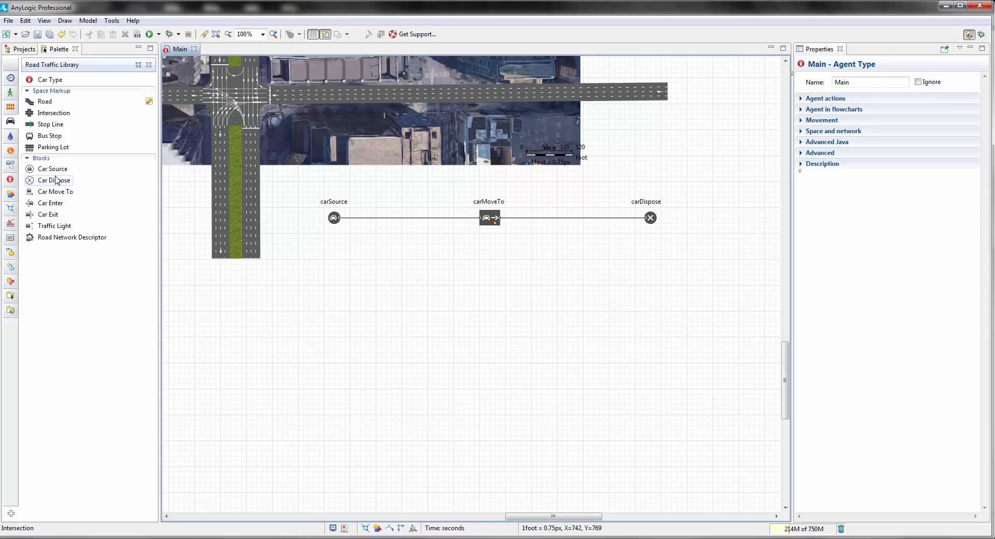
drag(52, 169, 334, 372)
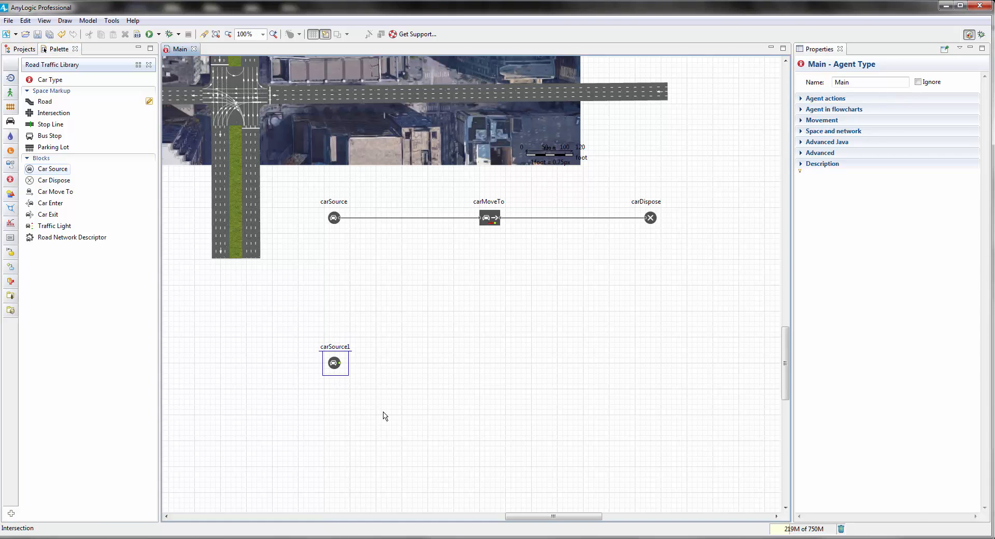
click(11, 79)
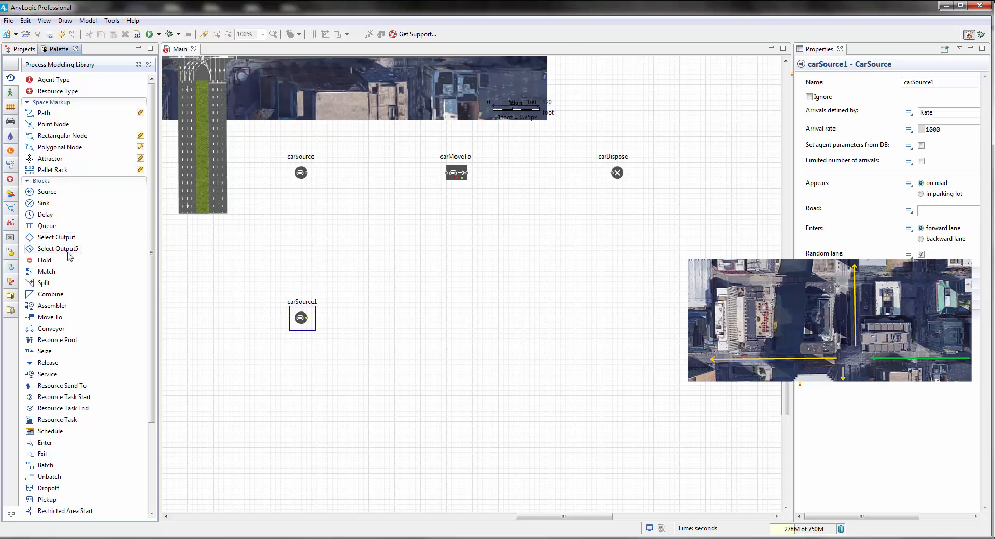
drag(69, 256, 347, 343)
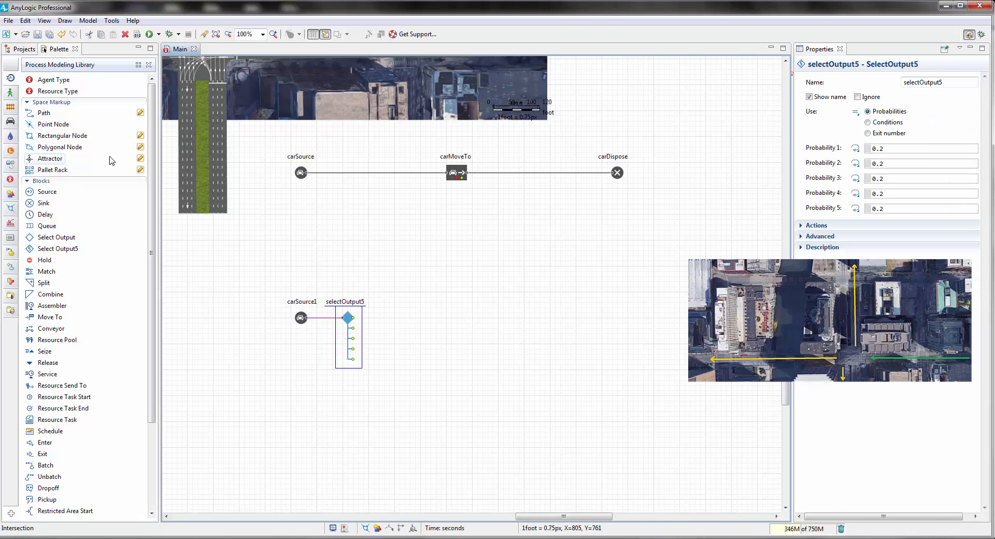
Place three Car Move To blocks beside Select Output5: one in line with it and two stacked below.
click(11, 122)
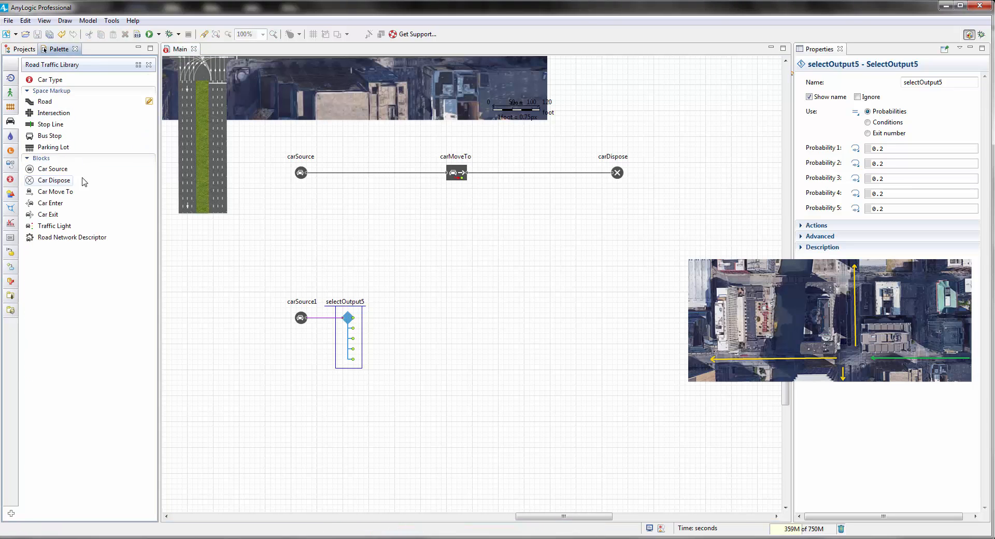
drag(55, 192, 523, 323)
drag(490, 319, 532, 323)
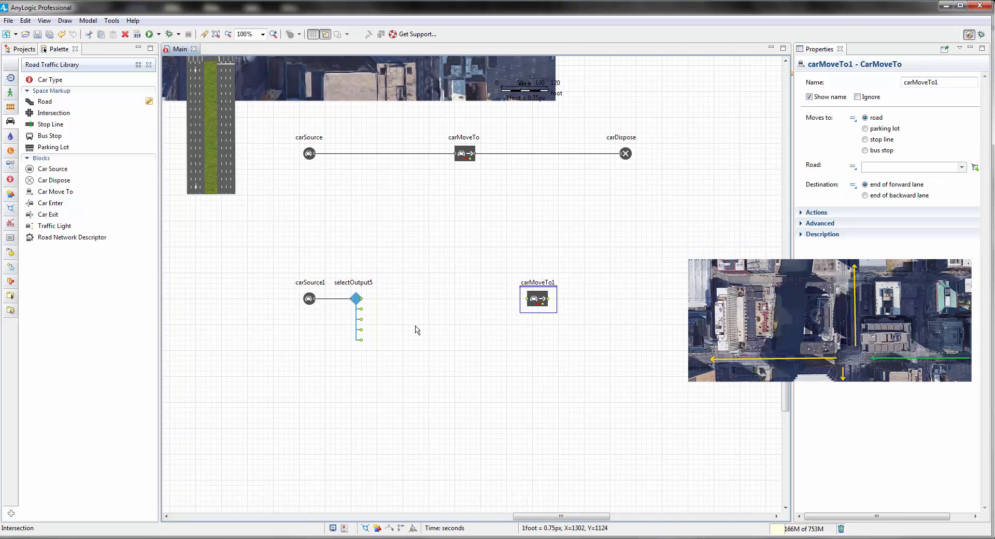
drag(56, 192, 440, 342)
drag(56, 191, 439, 390)
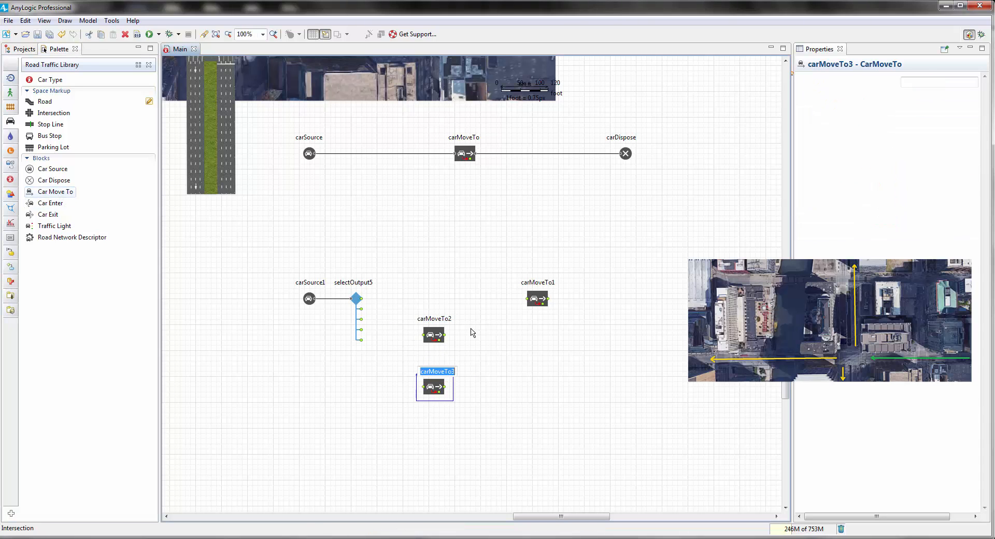
Connect Select Output5's first output through carMoveTo1 to carDispose, and shift carMoveTo in line above carMoveTo1.
drag(362, 300, 589, 299)
click(512, 331)
drag(599, 180, 622, 156)
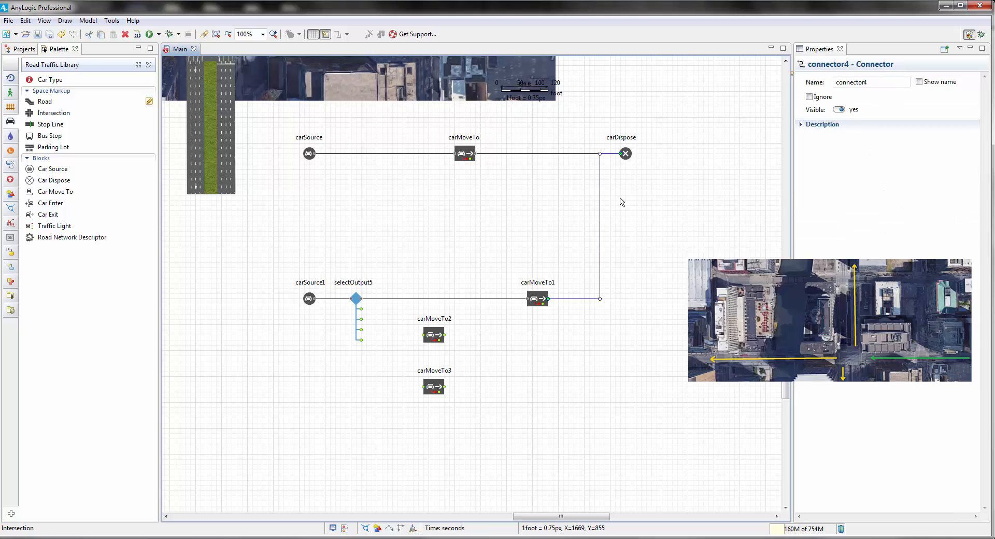
drag(472, 158, 547, 161)
Connect Select Output5's second output to carMoveTo2 and its third output to carMoveTo3.
drag(563, 257, 557, 236)
scroll(395, 295, down, 2)
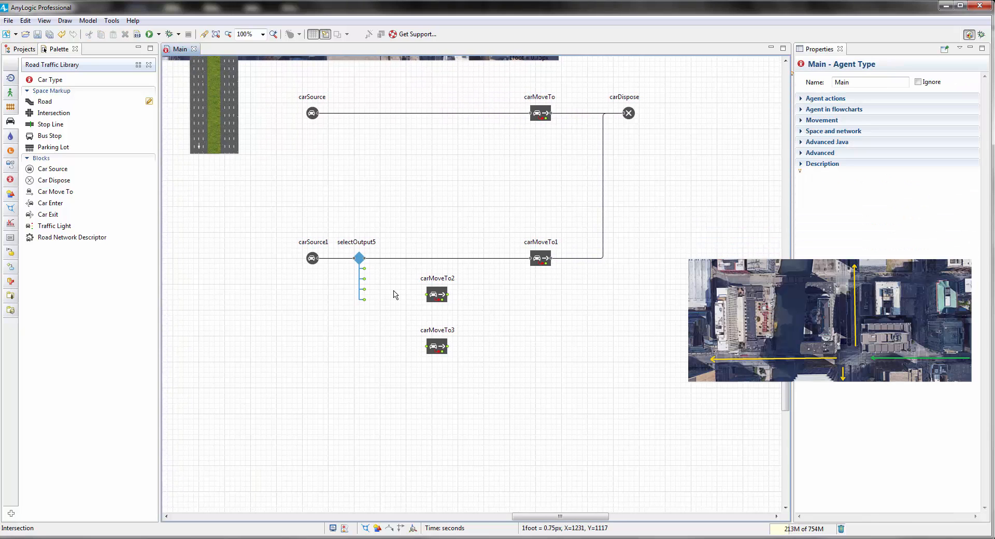
drag(365, 269, 398, 272)
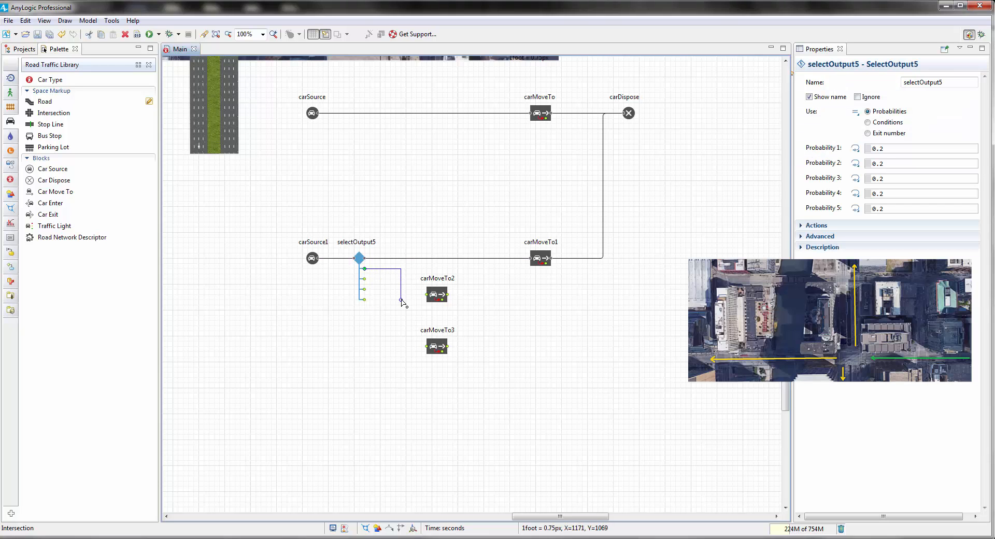
drag(426, 297, 426, 297)
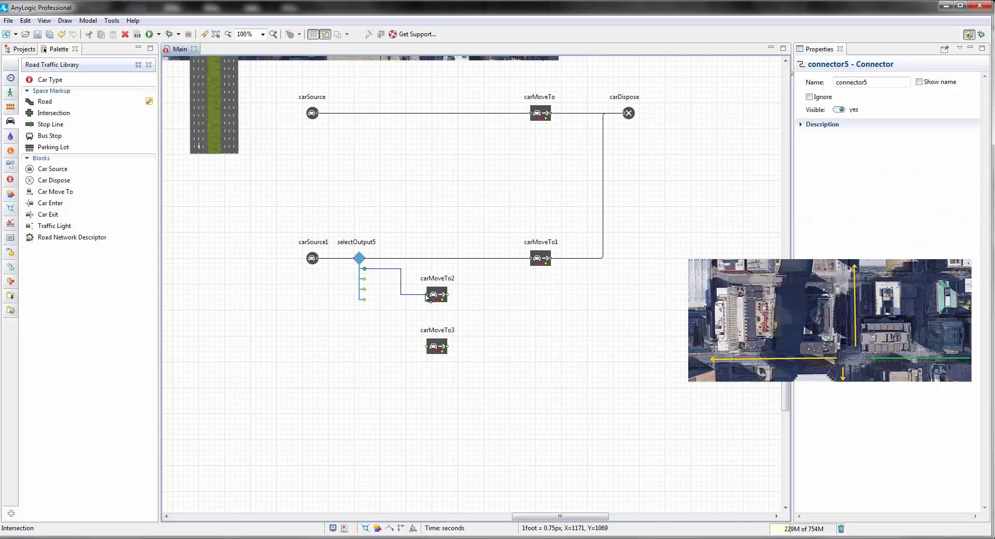
click(392, 311)
drag(366, 279, 390, 283)
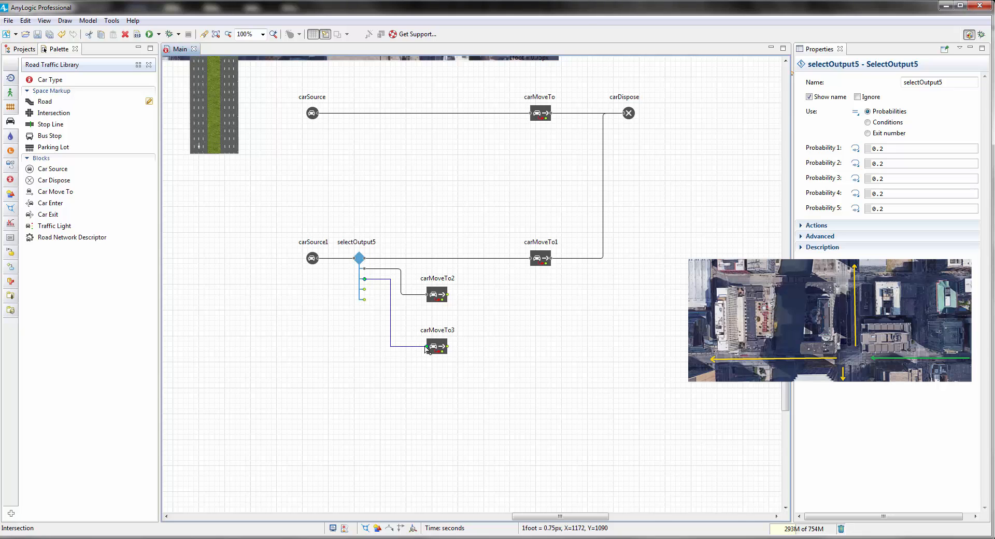
drag(426, 348, 426, 349)
click(520, 309)
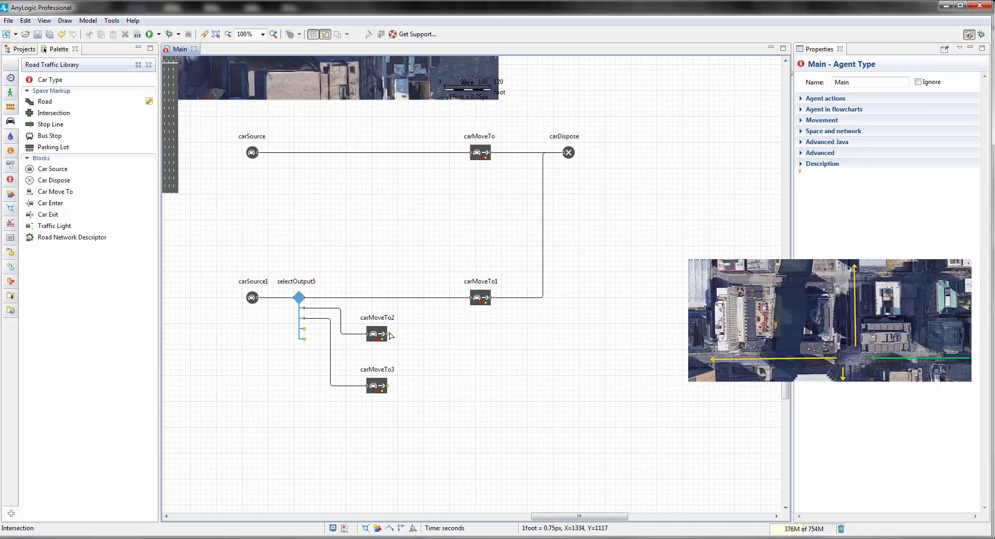
Connect the outputs of carMoveTo2 and carMoveTo3 to the shared carDispose block.
drag(389, 337, 543, 337)
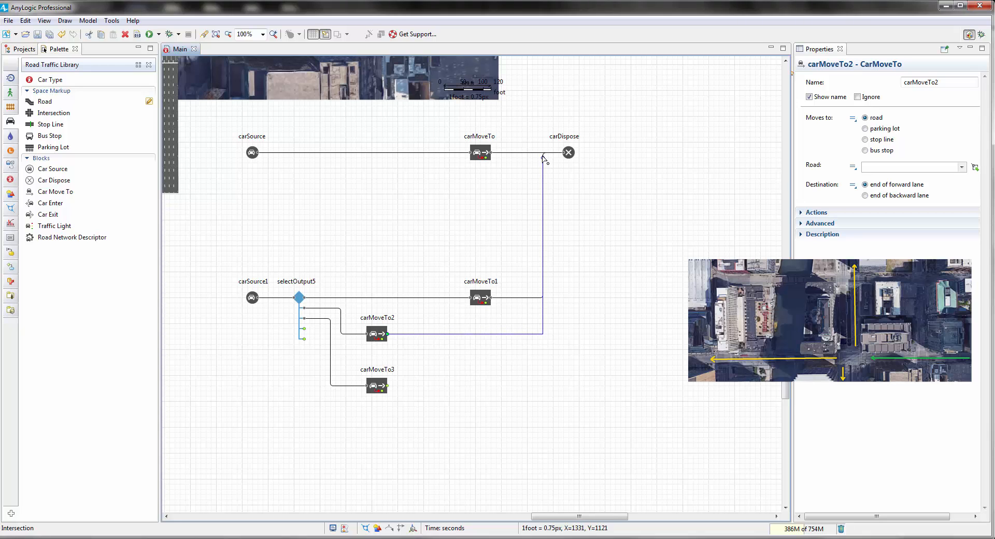
drag(563, 154, 564, 153)
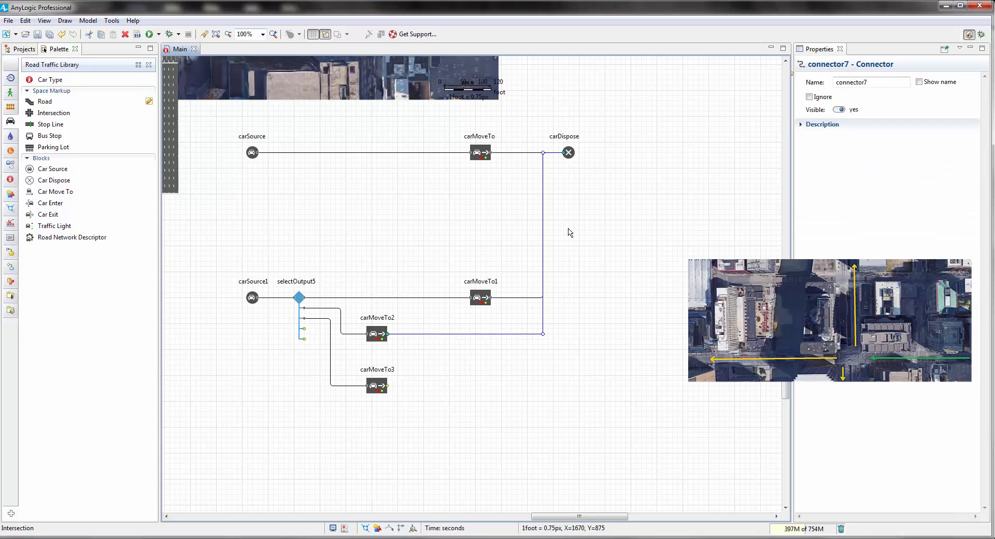
click(389, 392)
drag(388, 386, 565, 152)
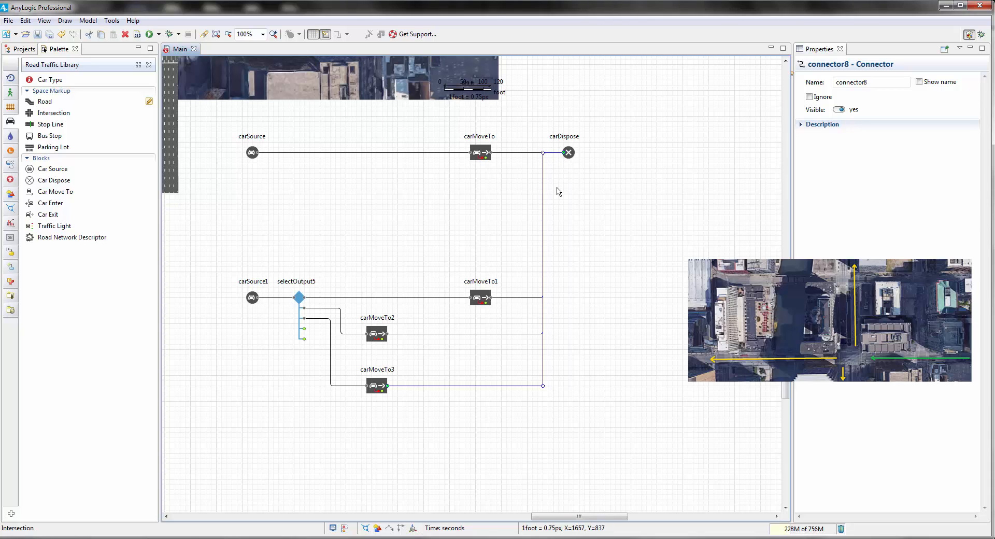
Place a third Car Source below the second flow and attach a Select Output block to its output.
drag(591, 277, 611, 247)
drag(476, 355, 518, 339)
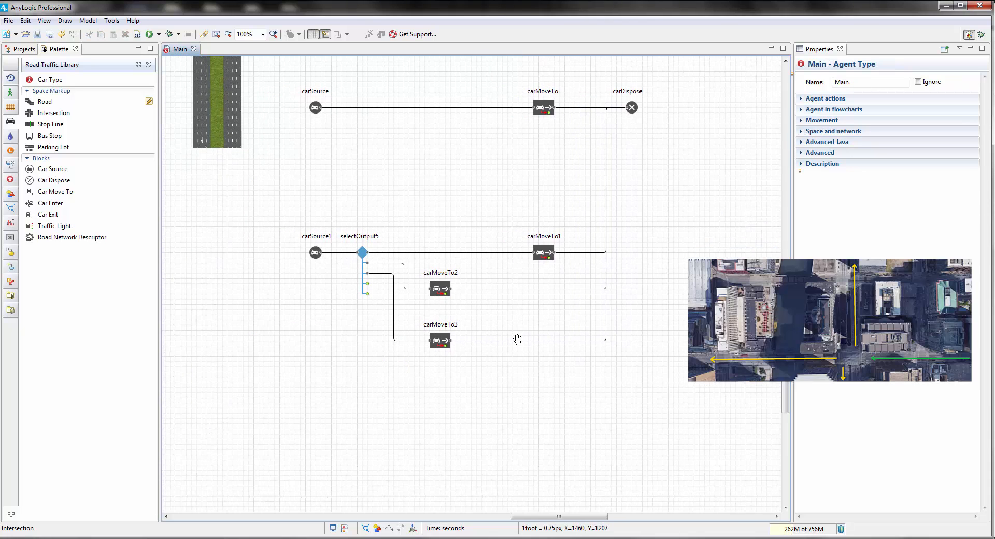
drag(507, 372, 527, 315)
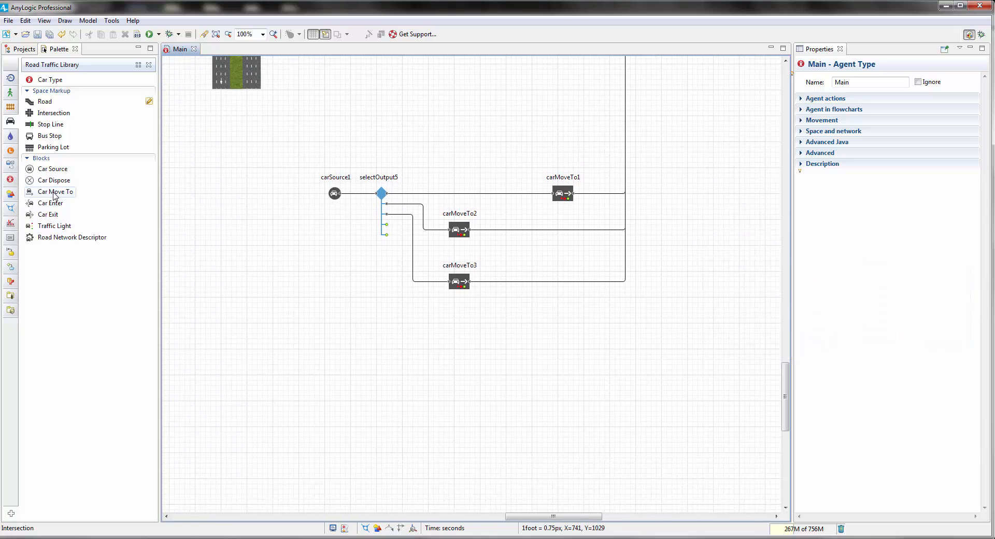
drag(45, 171, 333, 362)
click(11, 78)
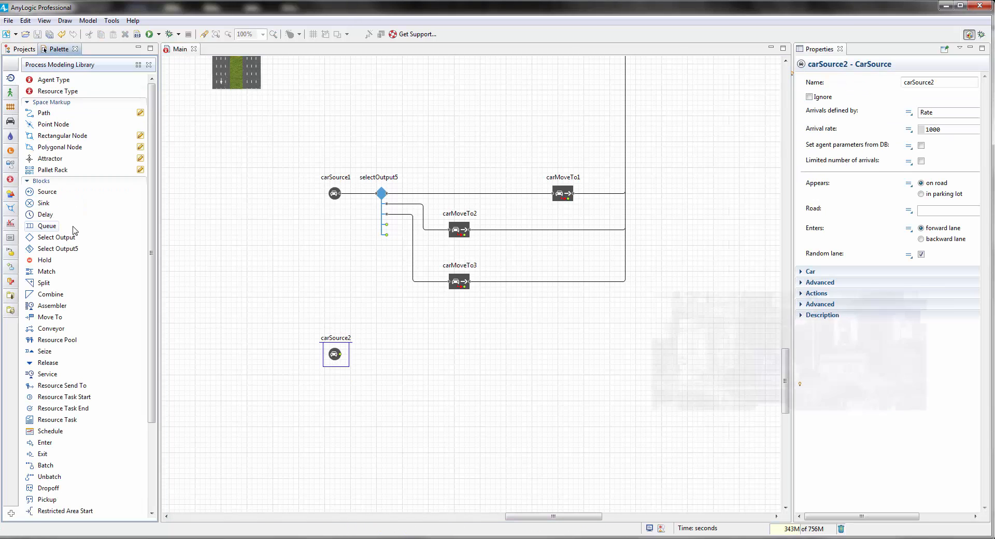
drag(64, 237, 374, 357)
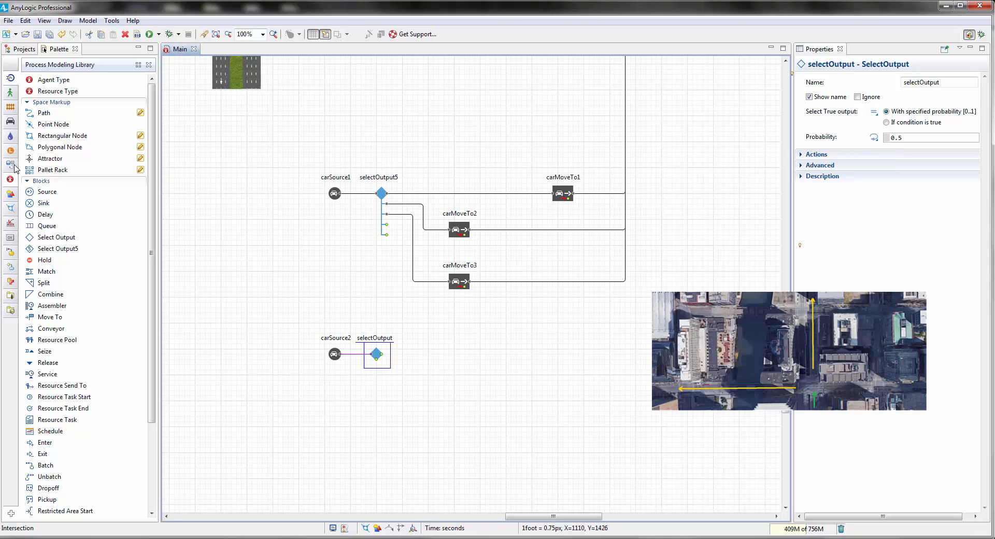
Place two Car Move To blocks for the third flow, one in line with Select Output and one offset below it.
click(10, 120)
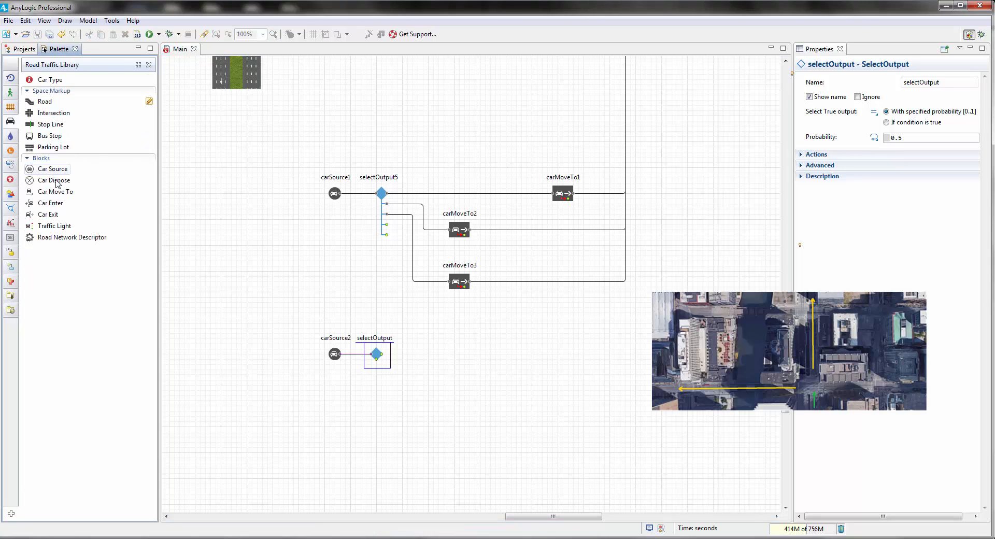
drag(55, 191, 570, 365)
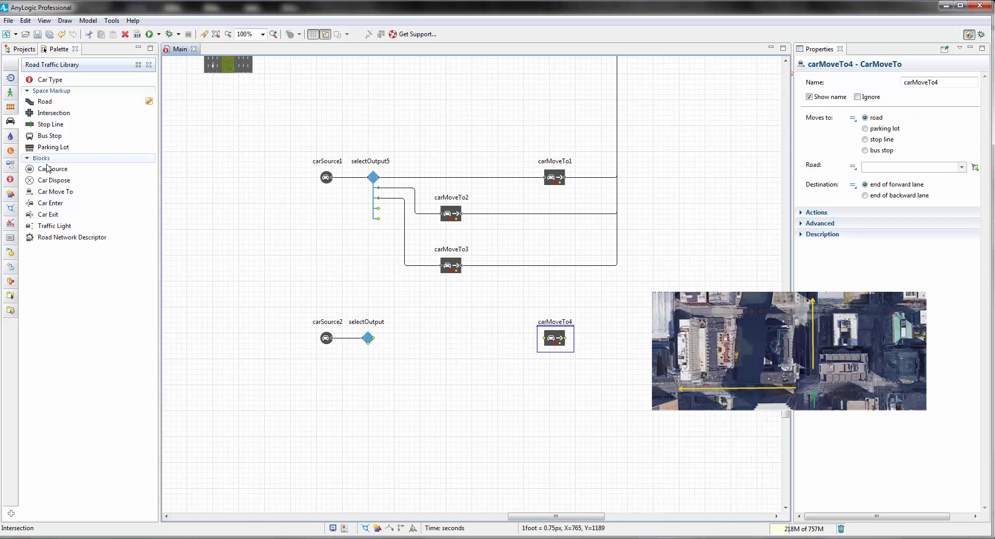
drag(52, 192, 455, 382)
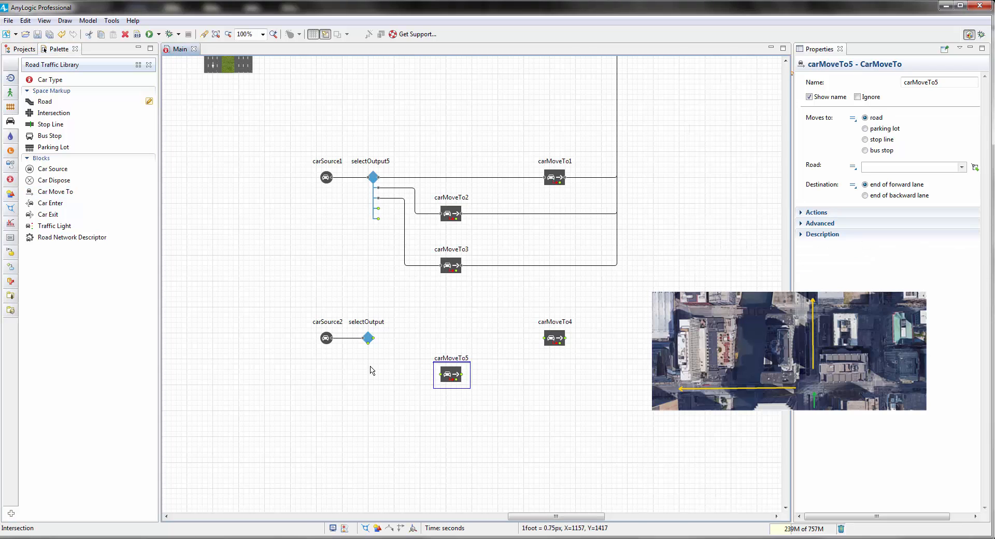
Connect Select Output's true output to carMoveTo4 and its false output to carMoveTo5.
drag(375, 339, 545, 341)
click(388, 360)
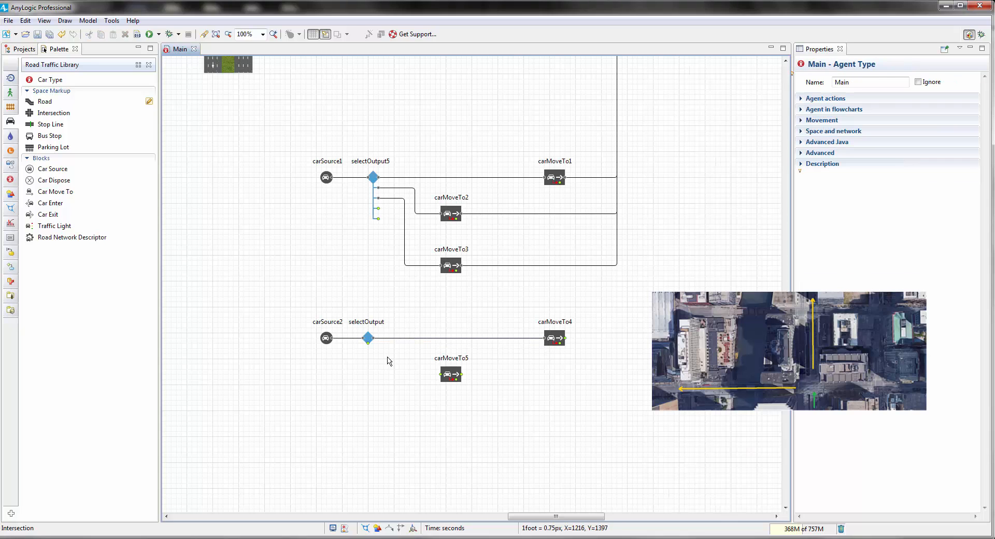
drag(369, 346, 441, 374)
Connect the output of carMoveTo4 to the shared carDispose block, routing the connector along the existing vertical line.
drag(503, 378, 418, 410)
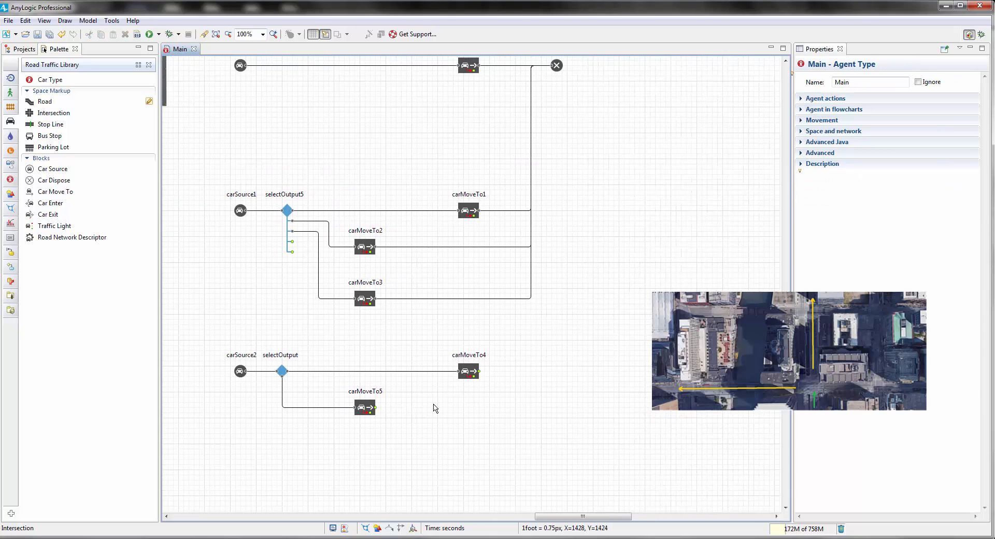
scroll(444, 403, down, 1)
drag(491, 387, 468, 384)
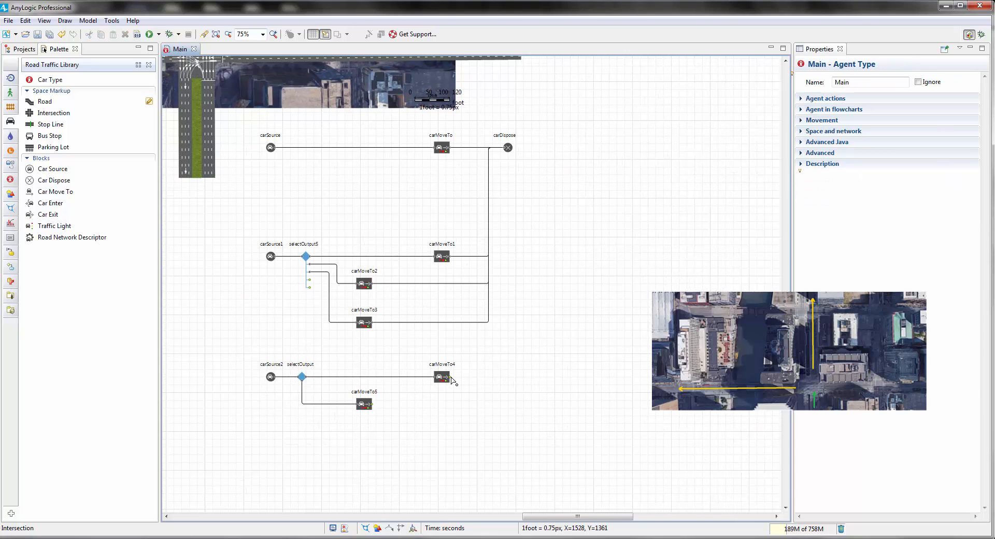
click(452, 380)
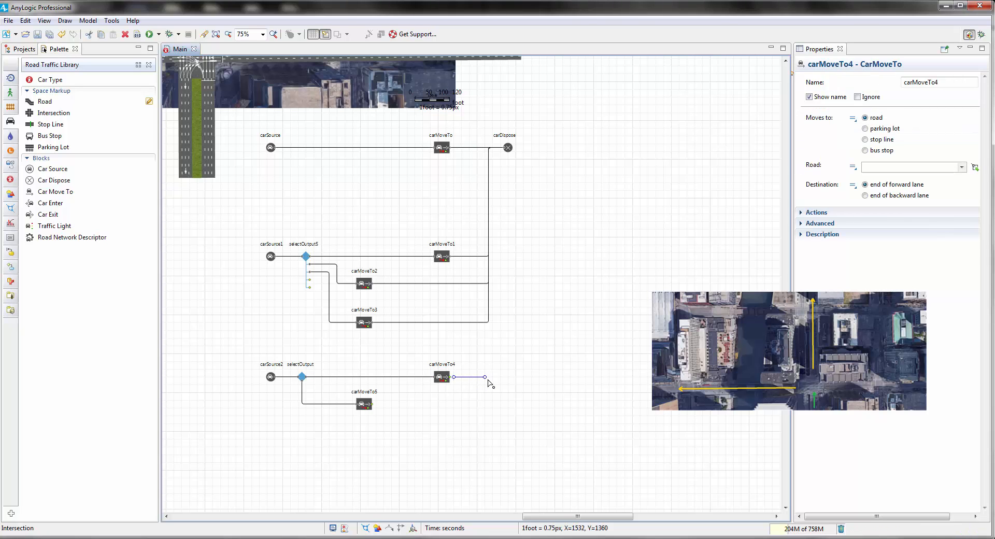
scroll(488, 381, up, 2)
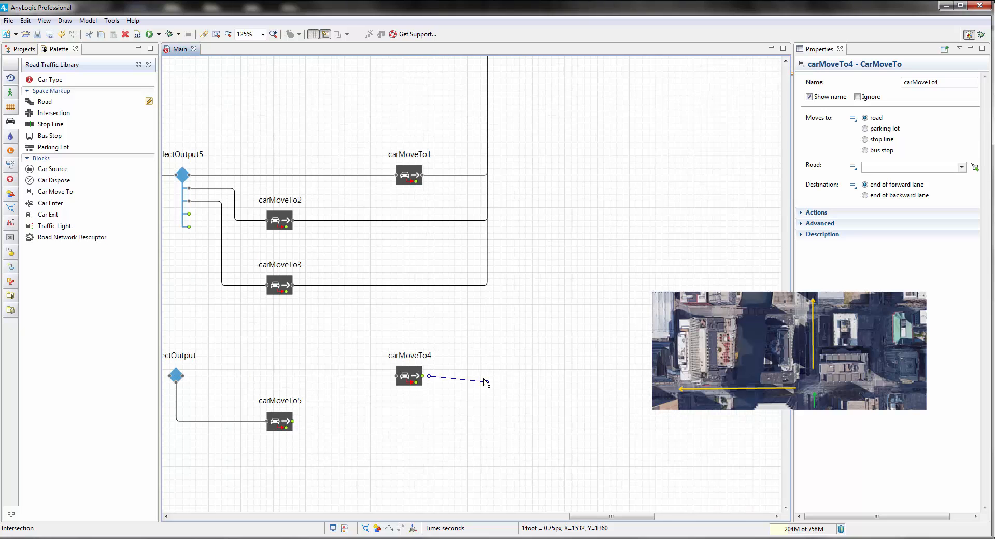
click(486, 379)
scroll(505, 311, up, 3)
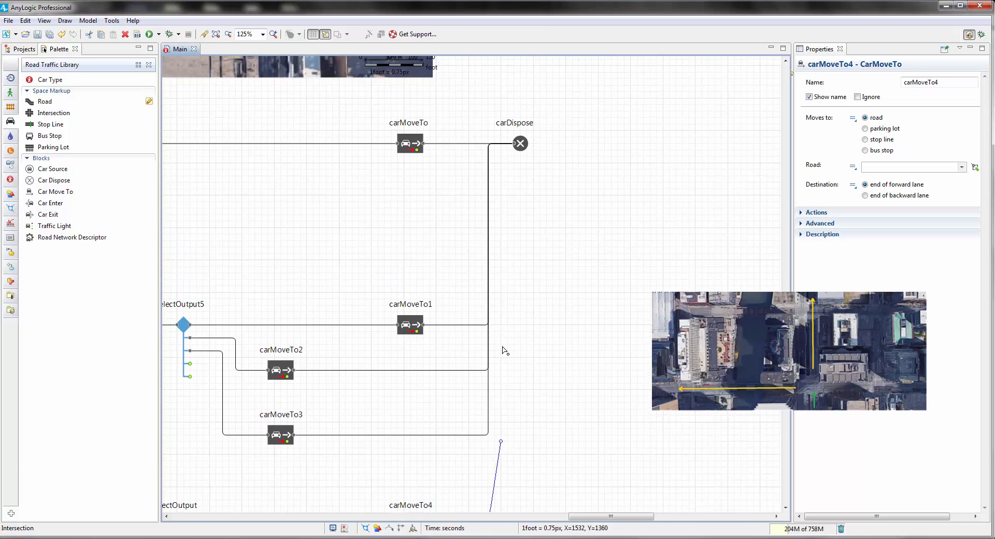
click(513, 144)
drag(533, 349, 601, 154)
click(525, 330)
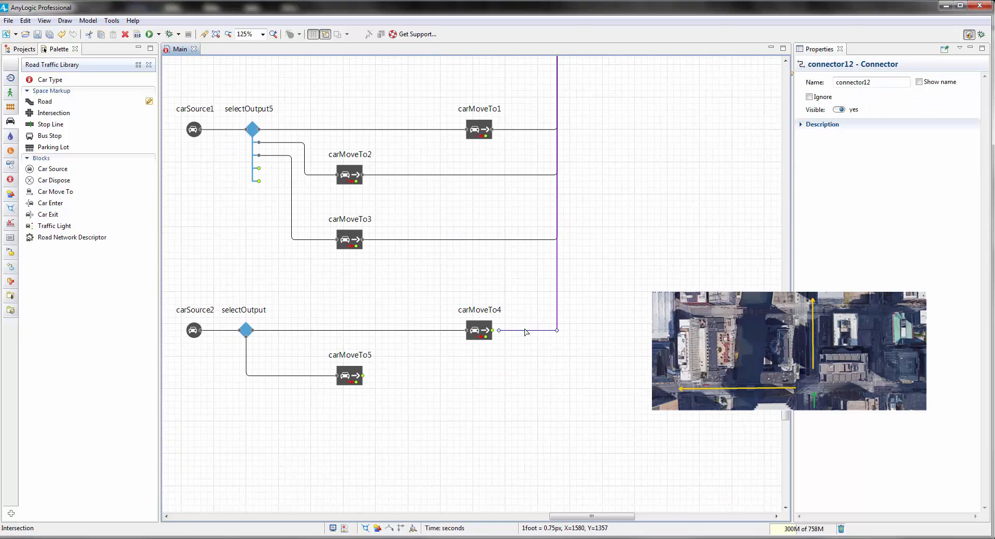
click(496, 351)
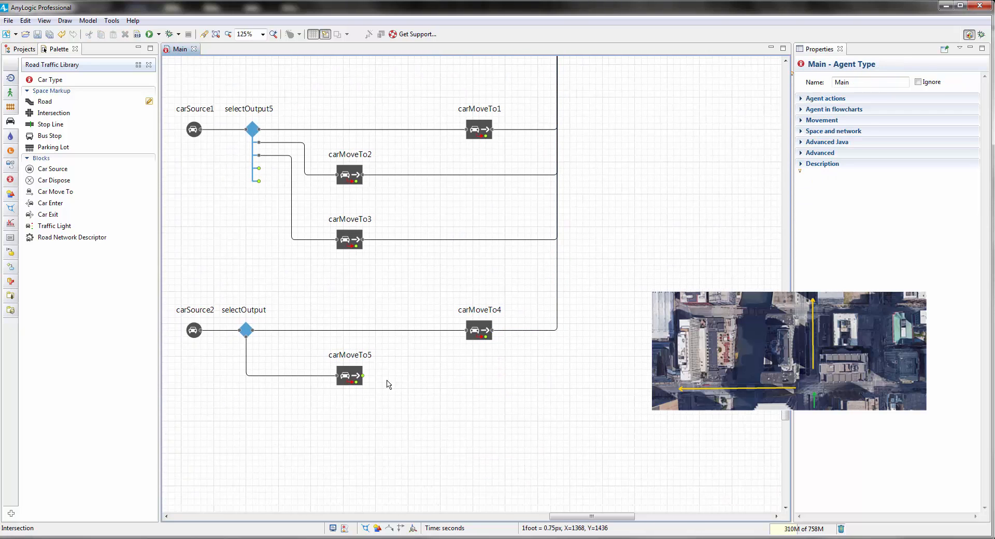
Connect the output of carMoveTo5 to carDispose along the same vertical line.
double_click(364, 377)
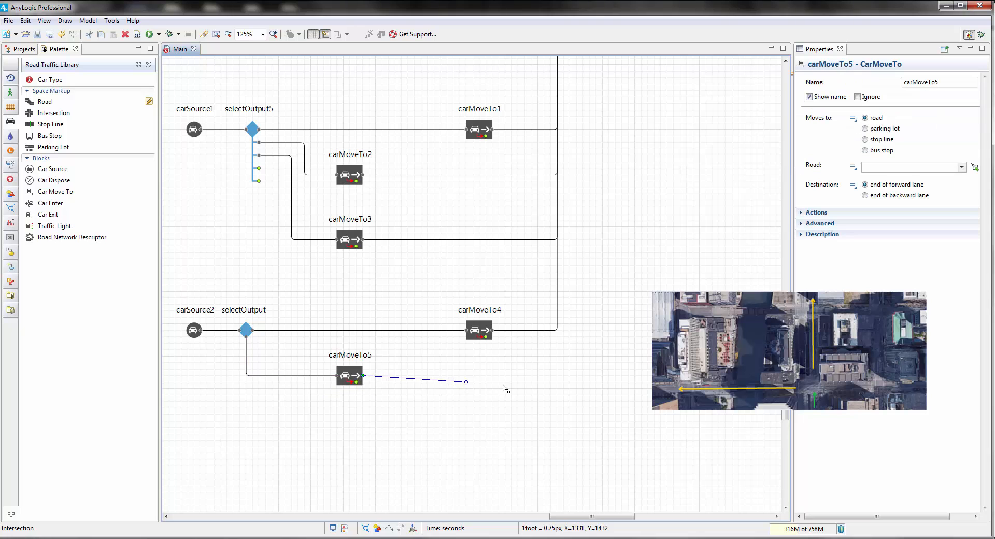
click(557, 377)
drag(610, 206, 561, 411)
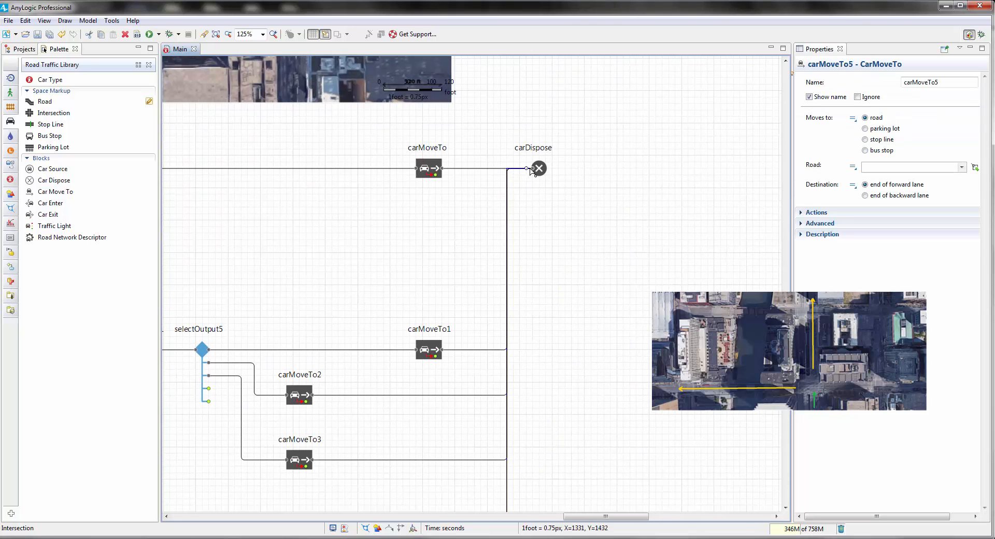
click(533, 169)
Add a fourth Car Source and an in-line Car Move To below the third flow, and connect them through to carDispose.
drag(542, 367, 645, 233)
scroll(644, 236, down, 2)
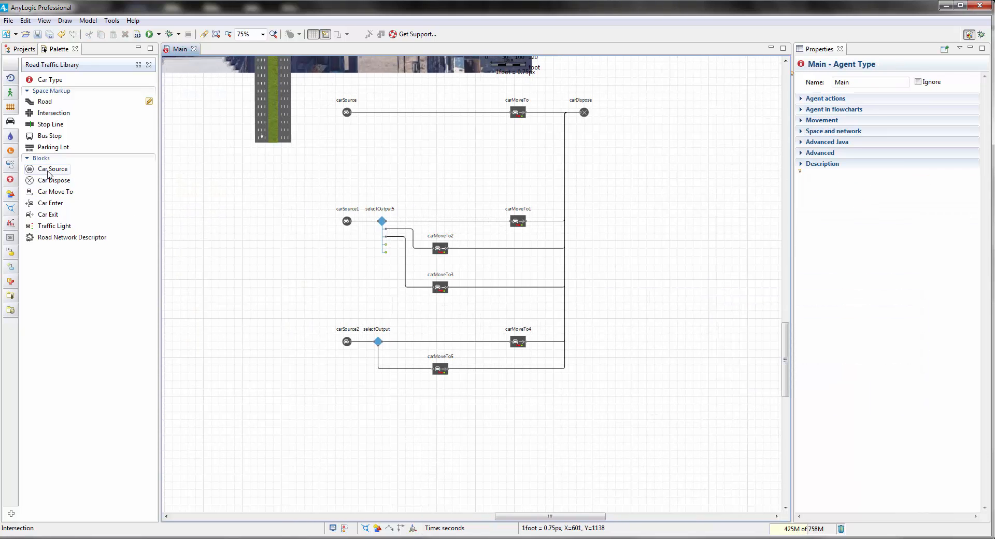
drag(52, 169, 320, 409)
right_click(344, 456)
click(330, 453)
scroll(325, 436, up, 2)
click(408, 406)
click(376, 409)
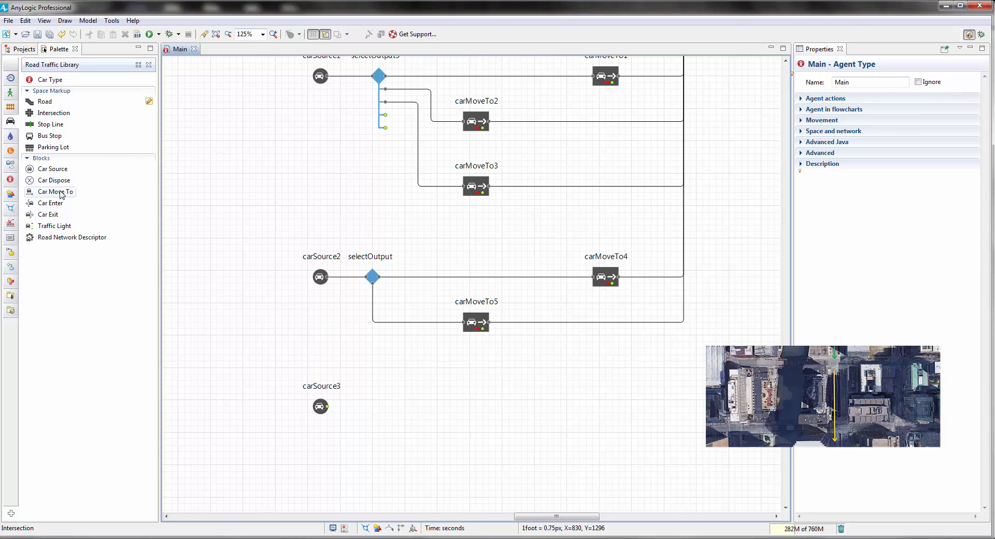
drag(62, 191, 610, 415)
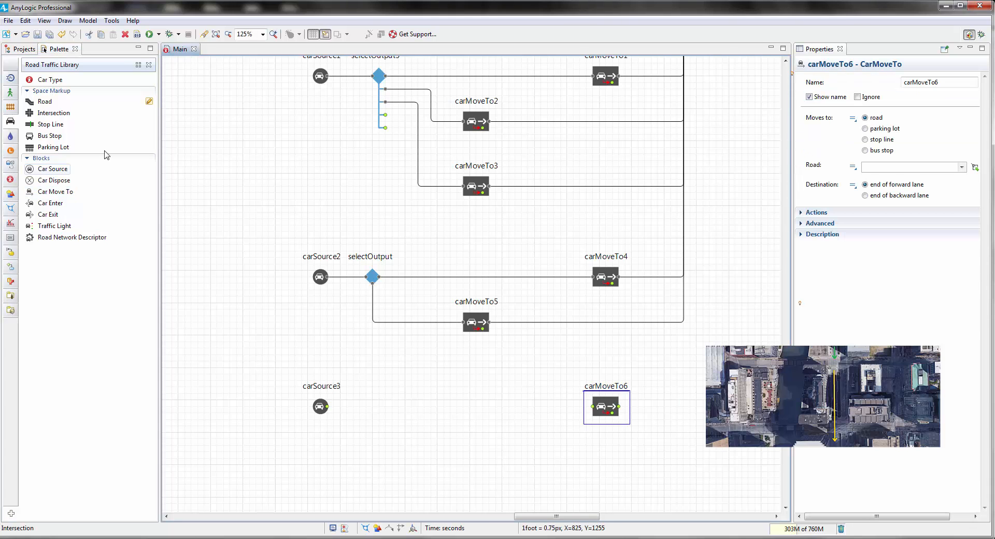
drag(328, 408, 584, 123)
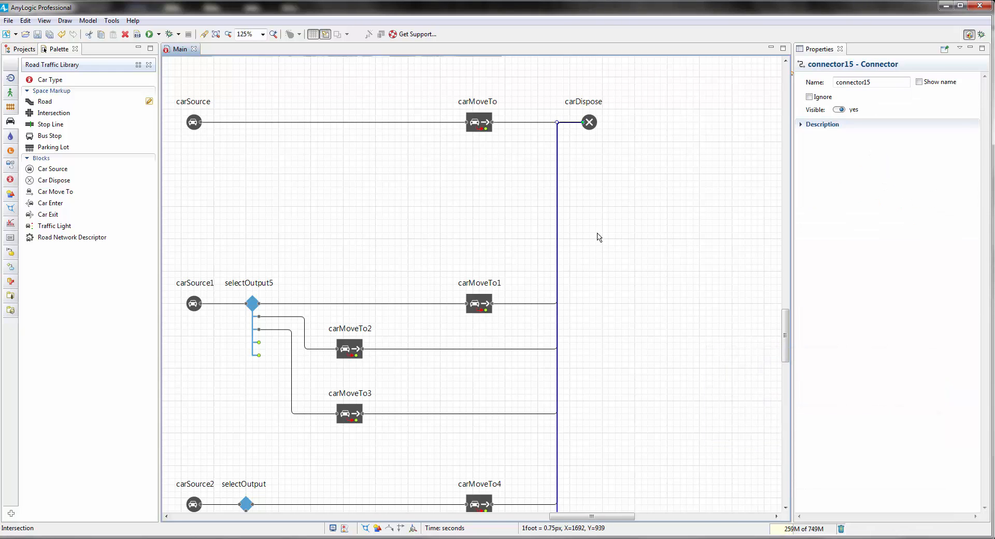
Move all blocks of the third and fourth flows up together, closer to the second flow.
drag(602, 366, 645, 237)
scroll(645, 237, down, 2)
scroll(649, 231, down, 2)
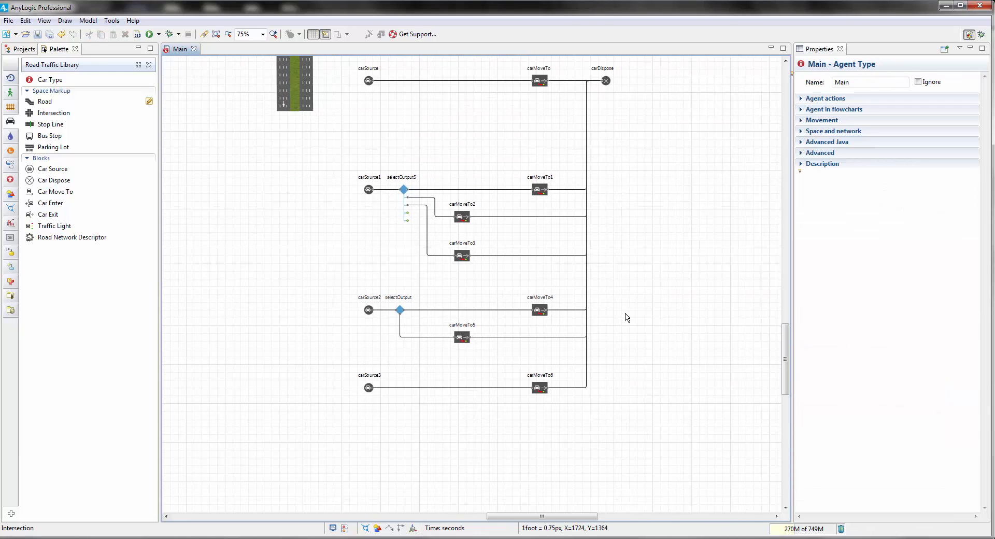
drag(586, 422, 329, 272)
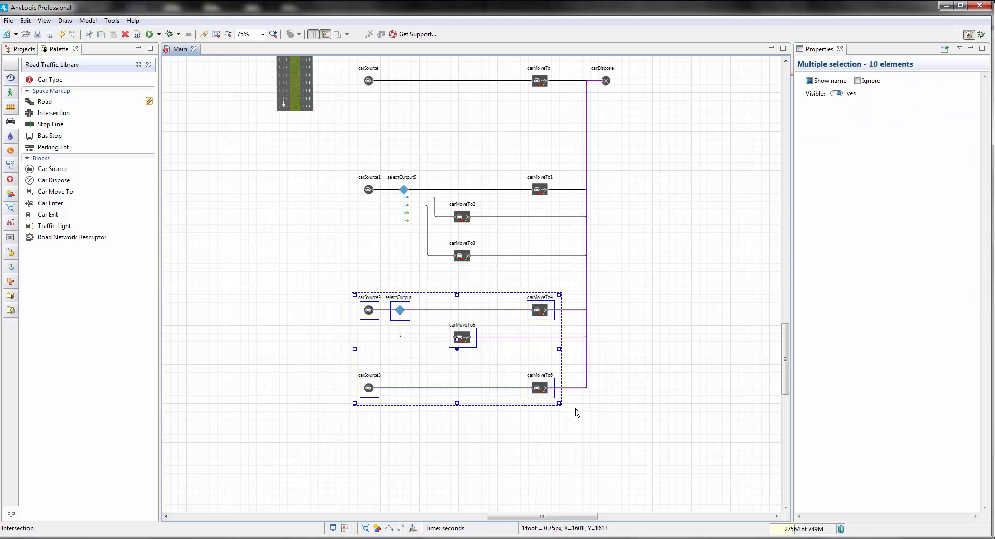
key(Up)
key(Up)
key(Up)
key(Up)
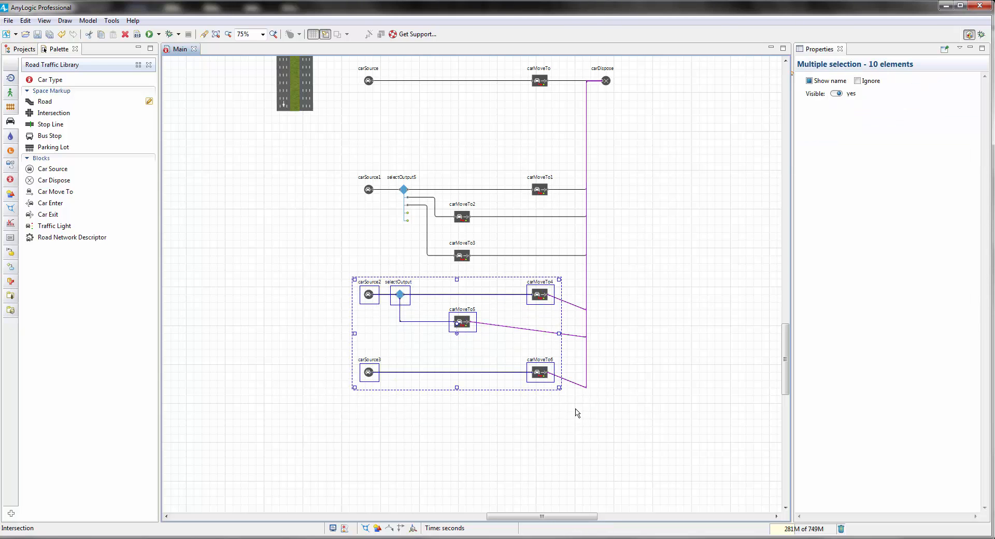
click(612, 371)
Straighten the connector leaving carMoveTo4 by aligning its bend point with the block and the shared vertical line.
click(585, 310)
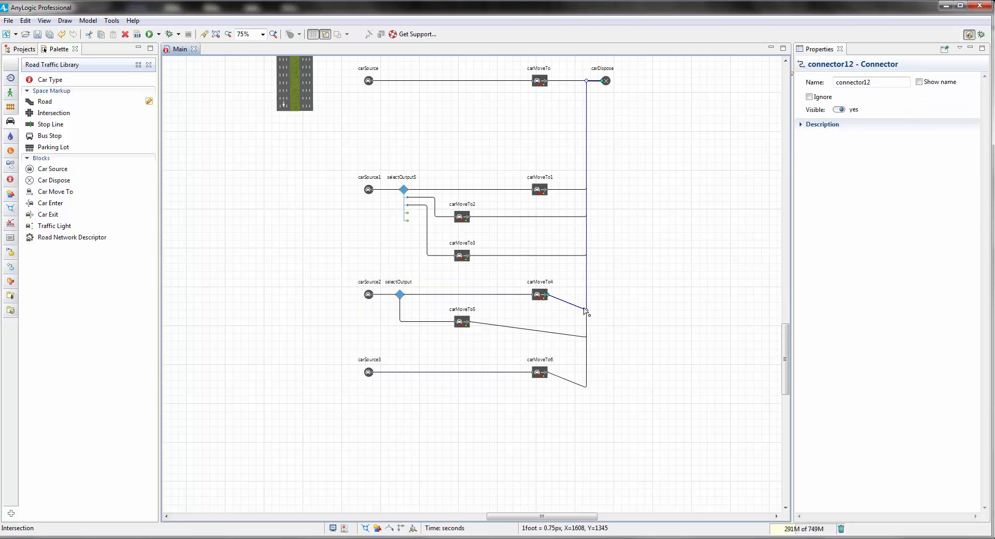
mouse_move(588, 311)
mouse_down()
mouse_move(569, 336)
mouse_move(590, 295)
mouse_up()
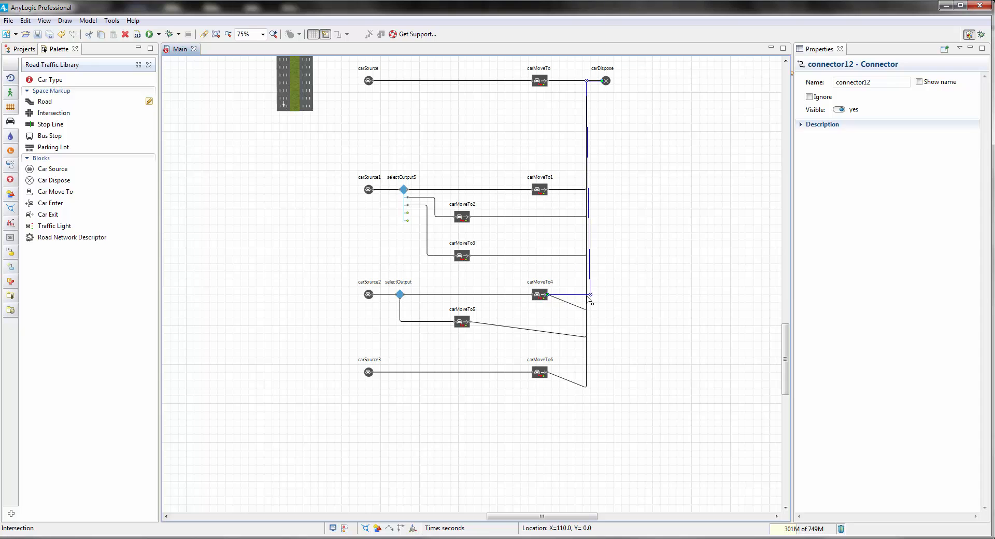
right_click(591, 296)
click(555, 311)
scroll(573, 327, up, 3)
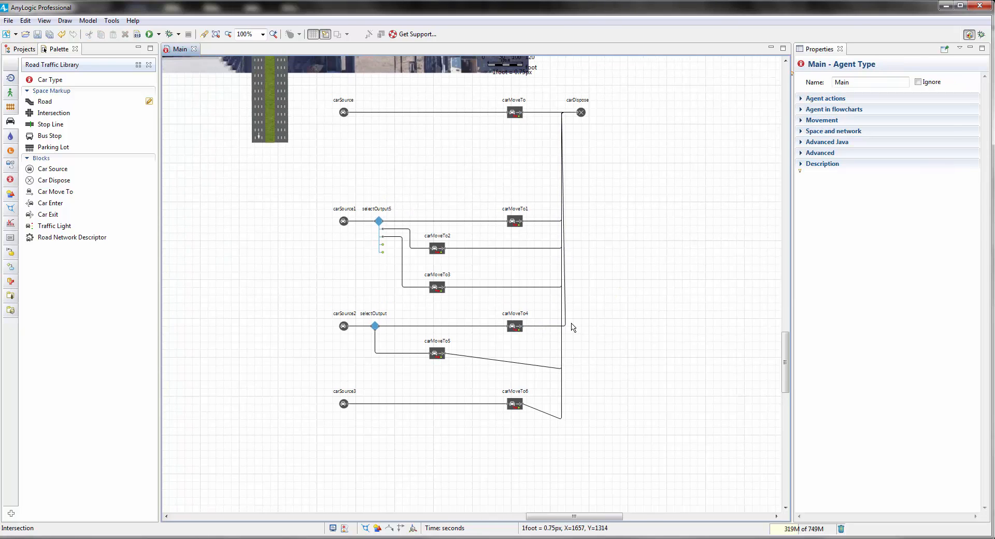
scroll(577, 313, up, 1)
click(555, 334)
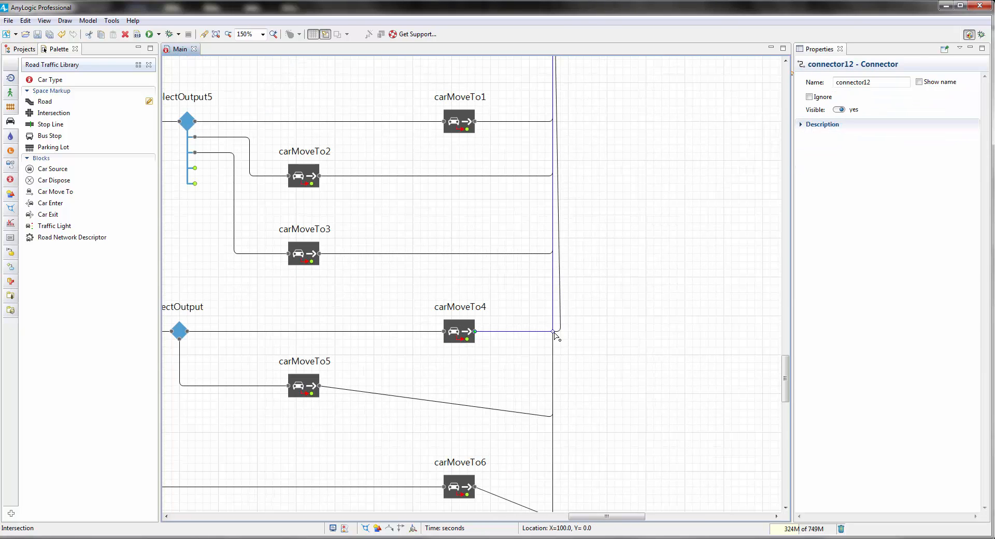
drag(569, 328, 571, 315)
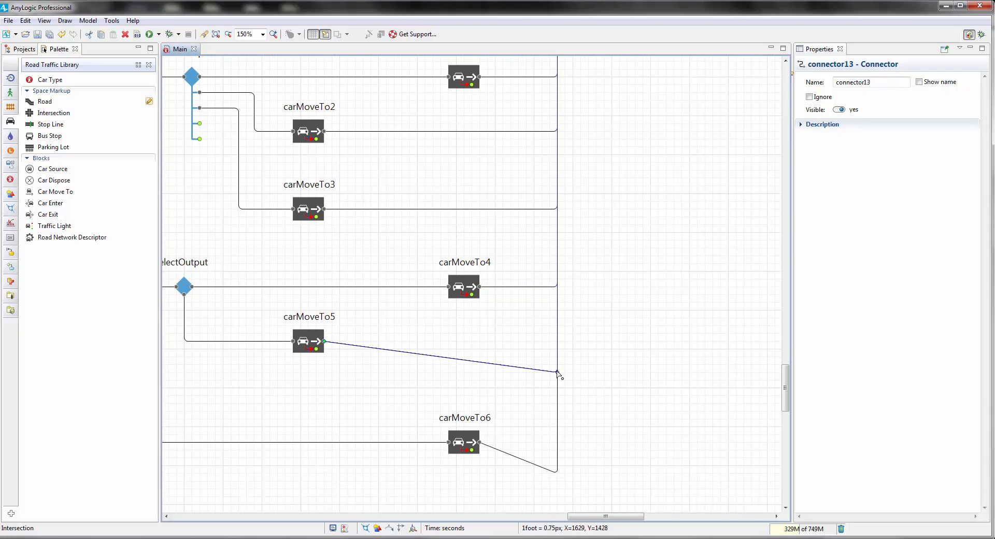
Straighten the connectors leaving carMoveTo5 and carMoveTo6 by raising their bend points level with the blocks.
drag(559, 372, 559, 342)
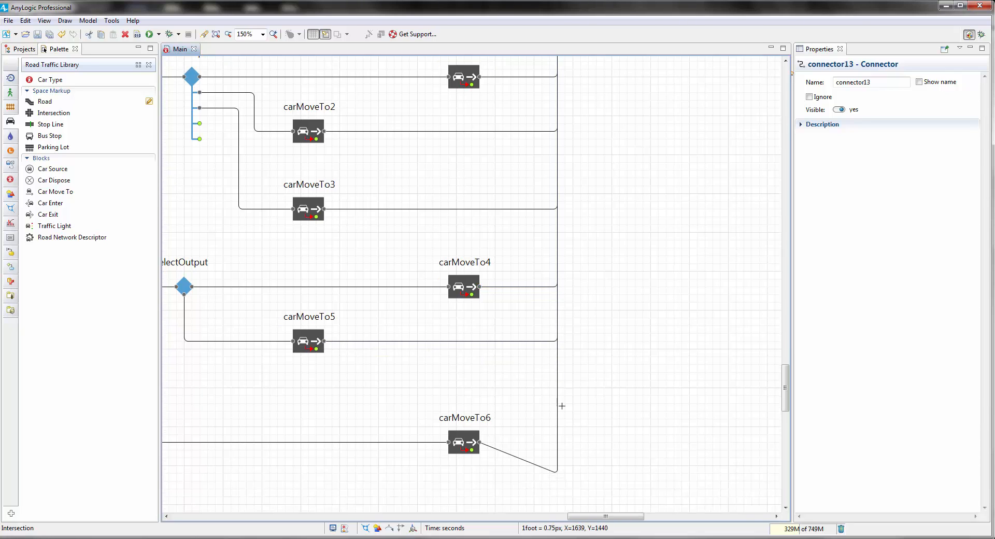
click(562, 406)
click(533, 464)
drag(558, 472, 557, 444)
Shift carSource3 and carMoveTo6 up closer to the third flow and realign the bend of carMoveTo6's outgoing connector.
drag(596, 350, 629, 364)
scroll(630, 362, down, 1)
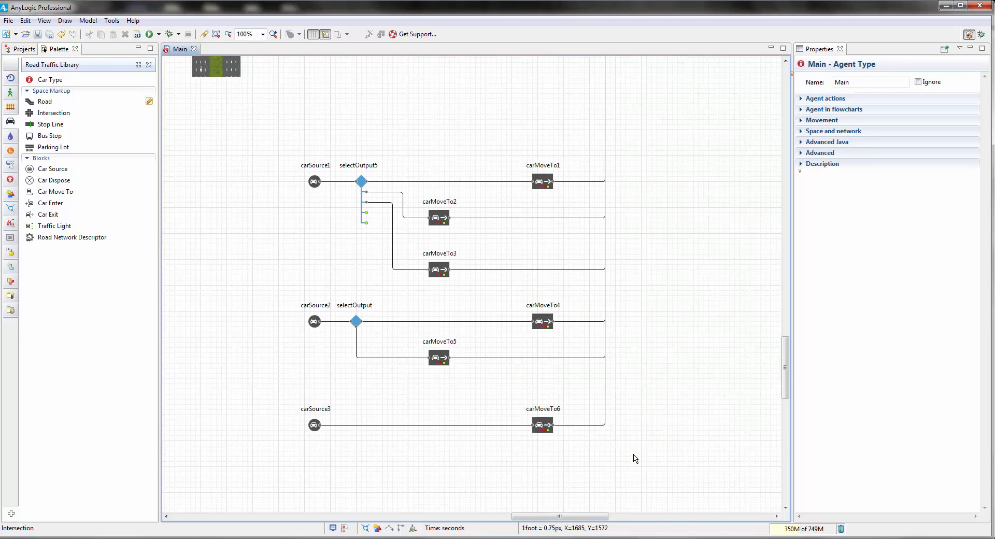
drag(633, 456, 267, 385)
key(Up)
key(Up)
key(Up)
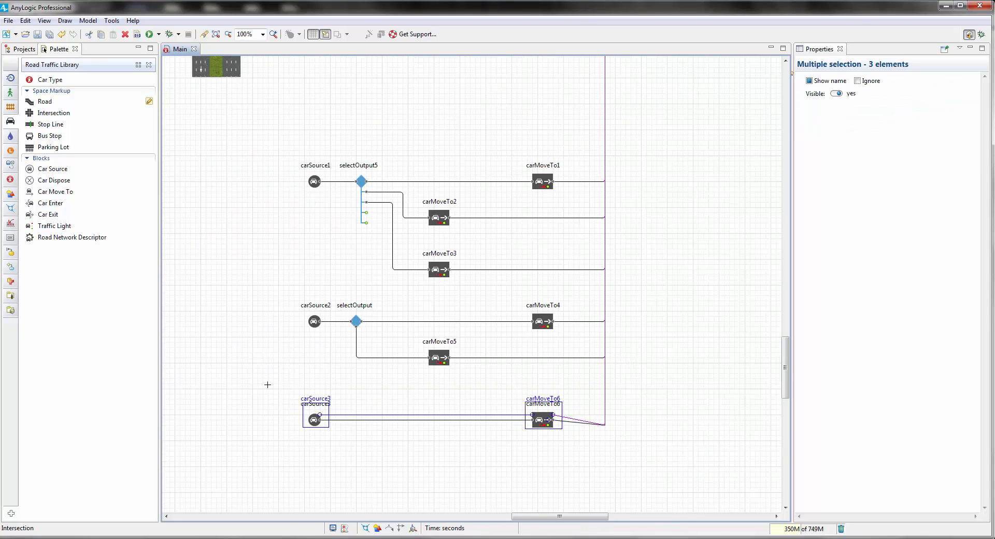
click(605, 434)
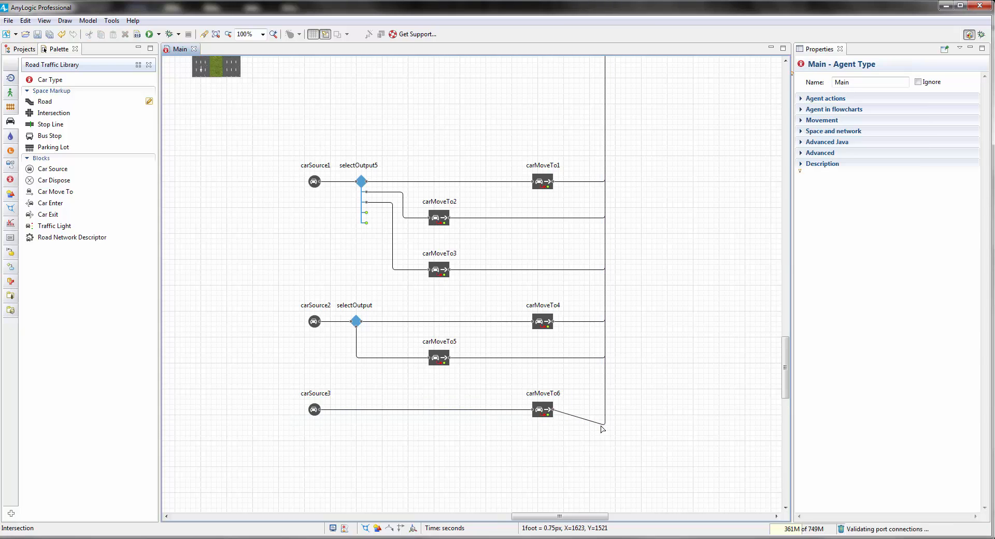
click(603, 426)
drag(605, 426, 605, 409)
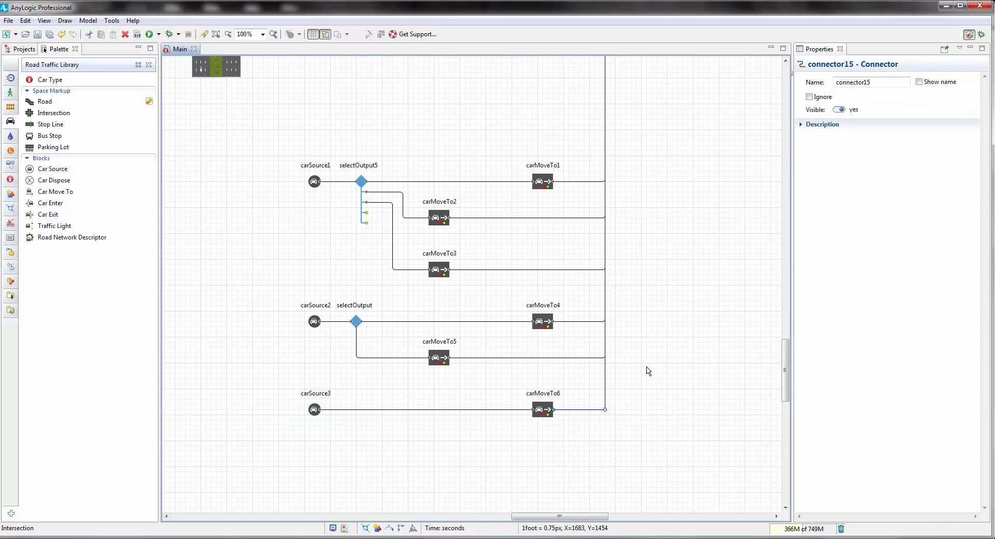
Widen the block properties area and assign carSource to road1, the western arm of the upper intersection.
drag(652, 288, 657, 311)
scroll(658, 311, down, 3)
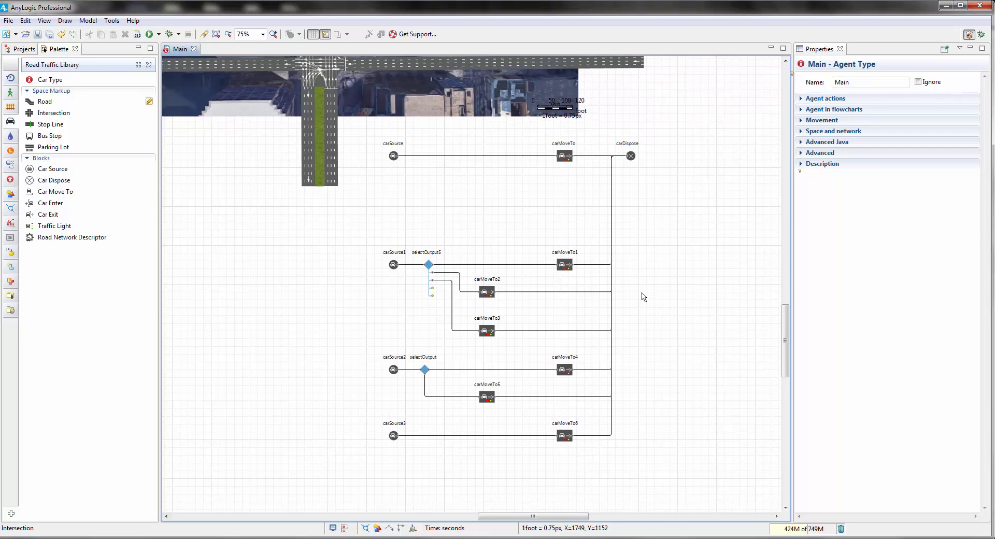
drag(535, 211, 548, 228)
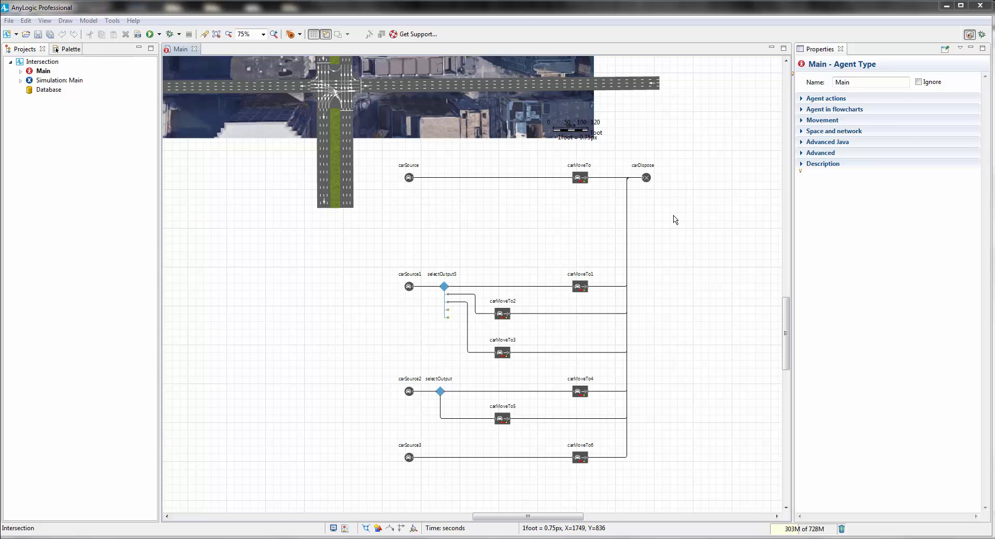
drag(676, 219, 678, 248)
scroll(534, 229, down, 2)
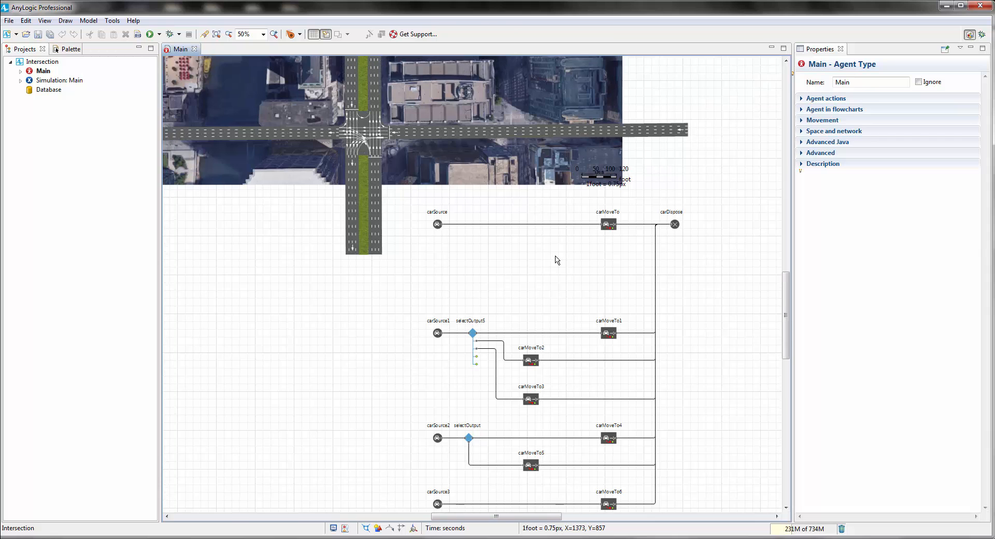
drag(529, 253, 561, 341)
click(511, 328)
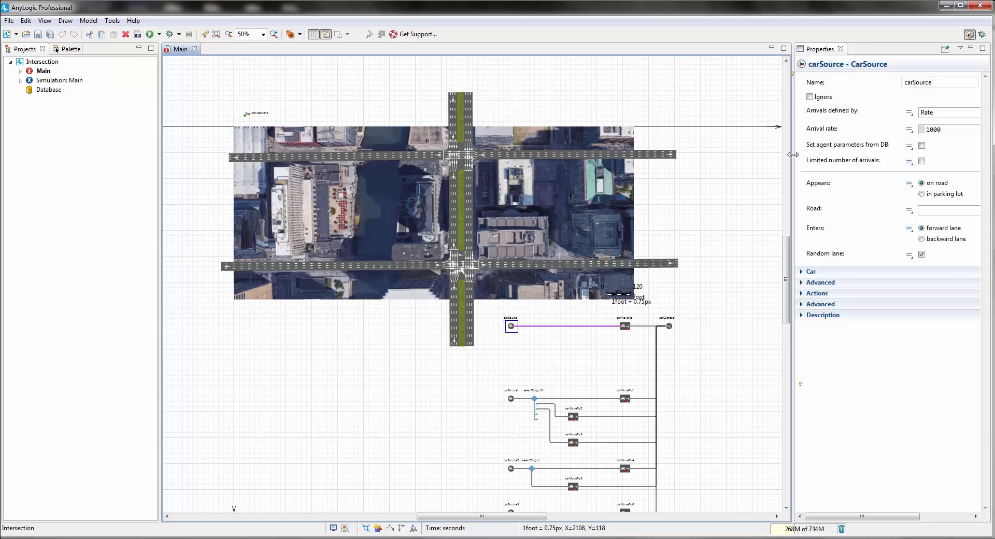
drag(793, 154, 695, 154)
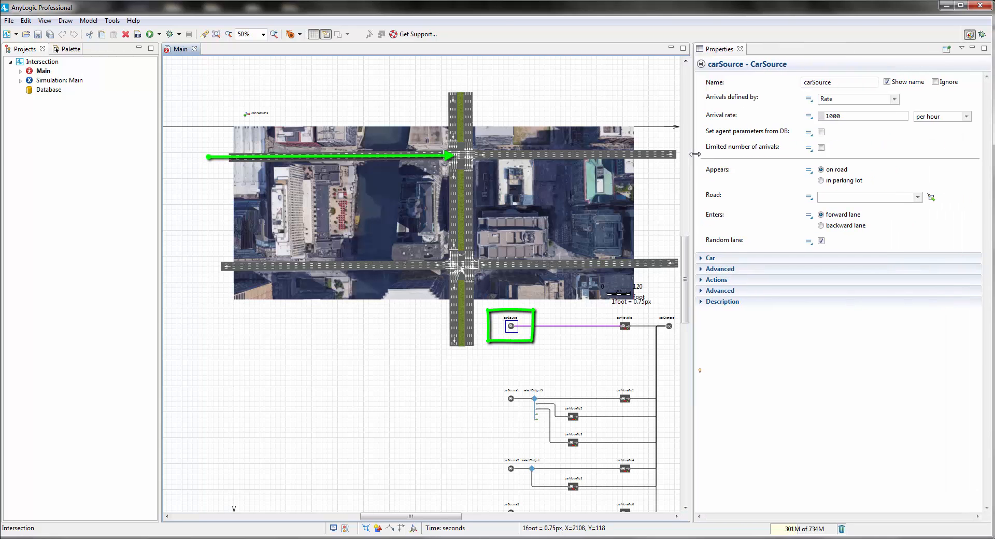
click(933, 198)
click(383, 157)
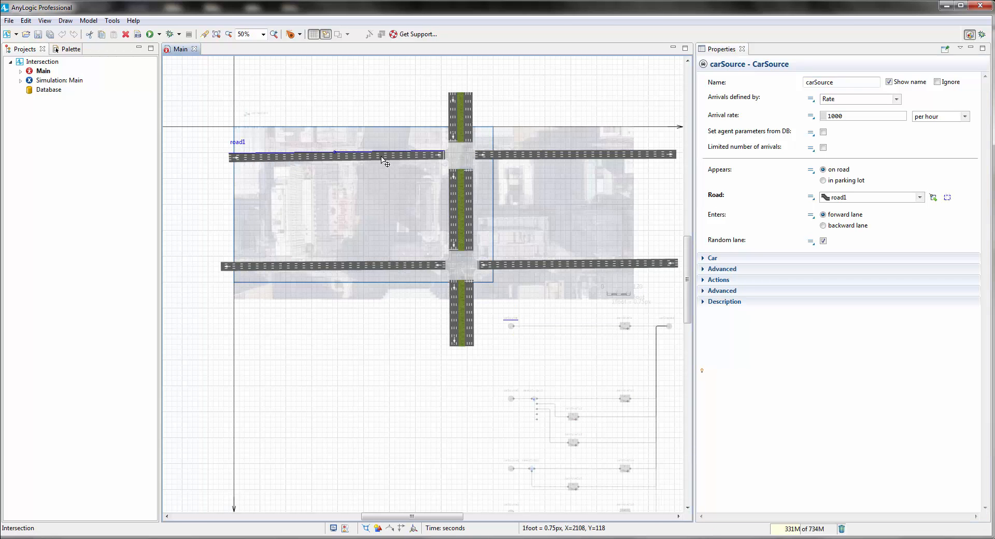
Set road3, the eastern arm of the upper intersection, as the destination road of carMoveTo.
drag(416, 356, 374, 348)
click(583, 322)
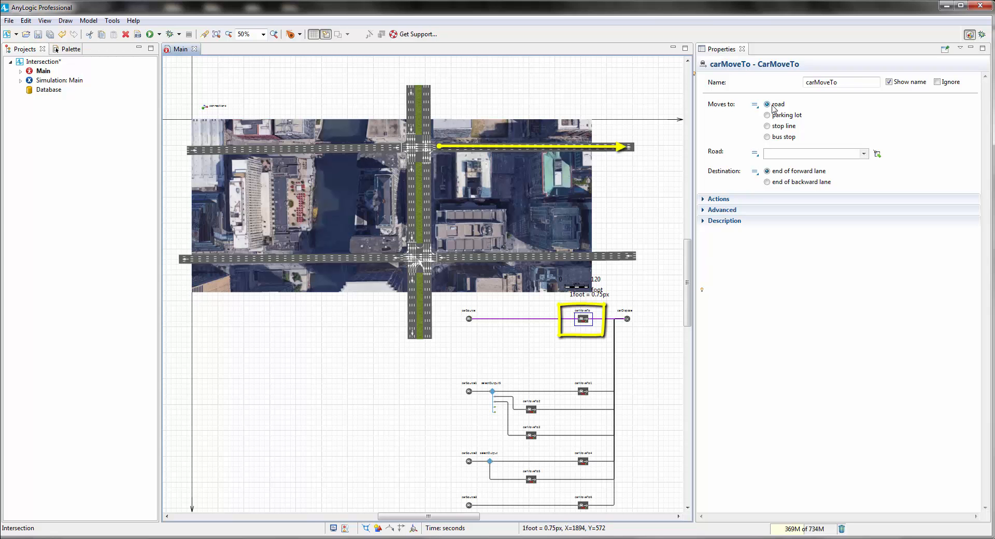
click(877, 154)
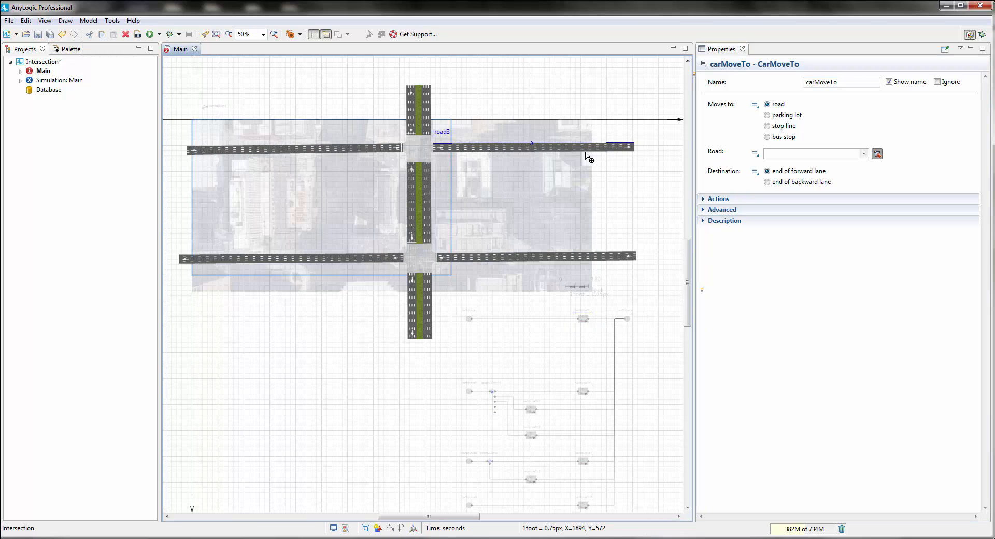
click(589, 150)
Set the selectOutput5 probabilities 1 to 5 to 0.8, 0.1, 0.1, 0 and 0.
drag(653, 320, 636, 287)
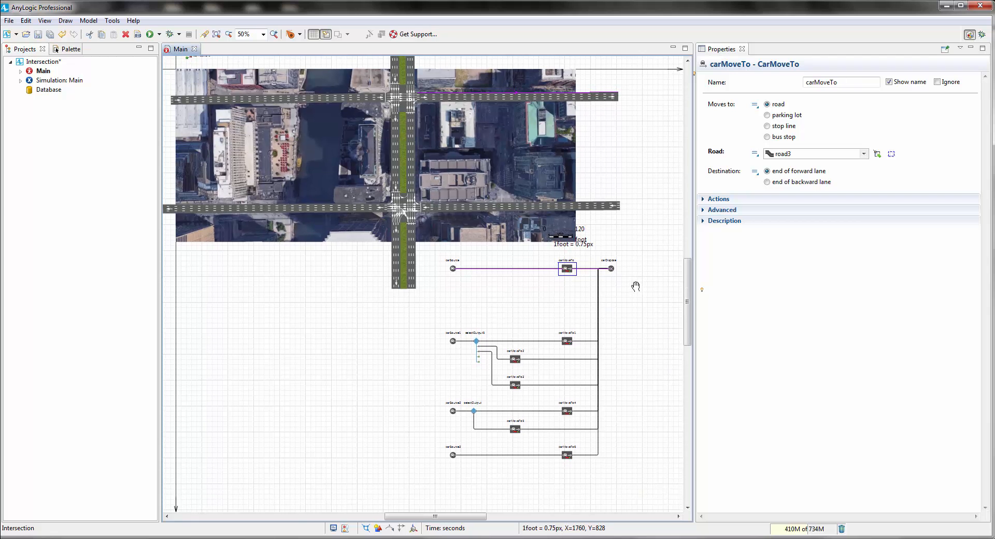
click(453, 341)
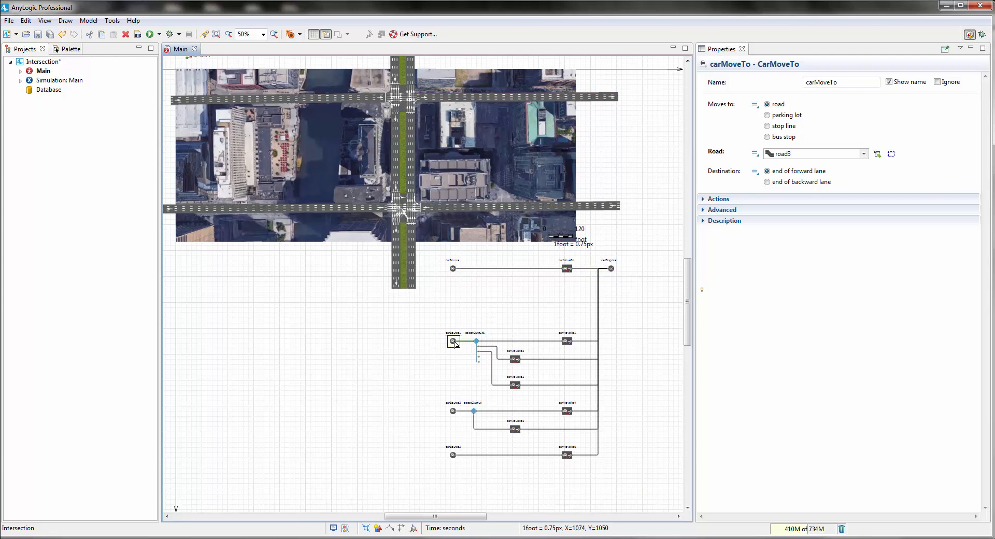
drag(473, 306, 487, 341)
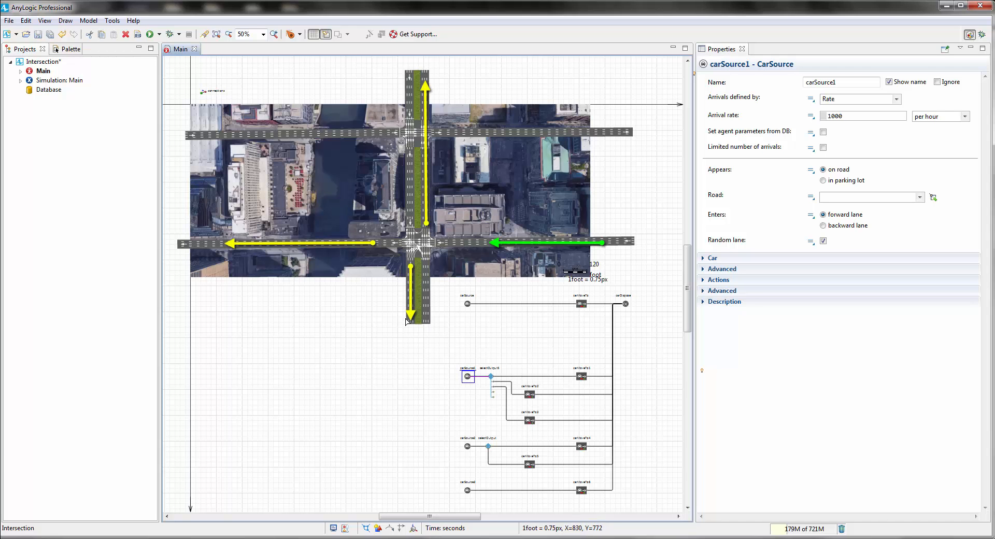
click(491, 378)
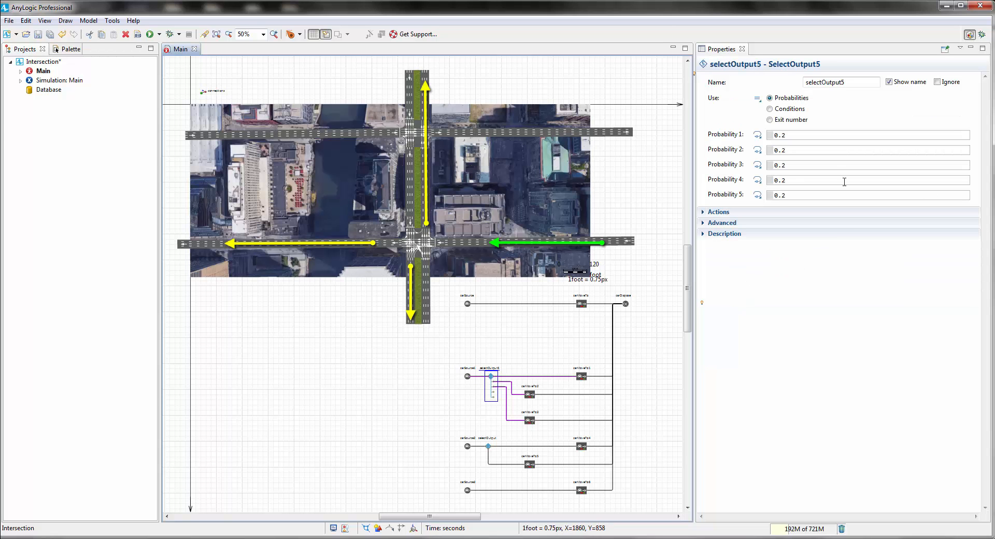
double_click(784, 135)
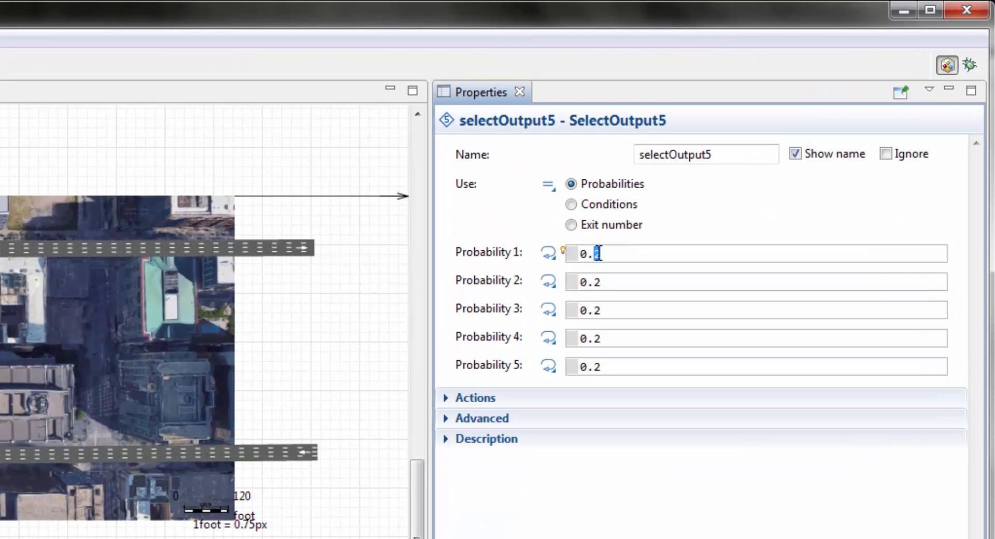
text(8)
text(1)
text(1)
double_click(575, 332)
text(0)
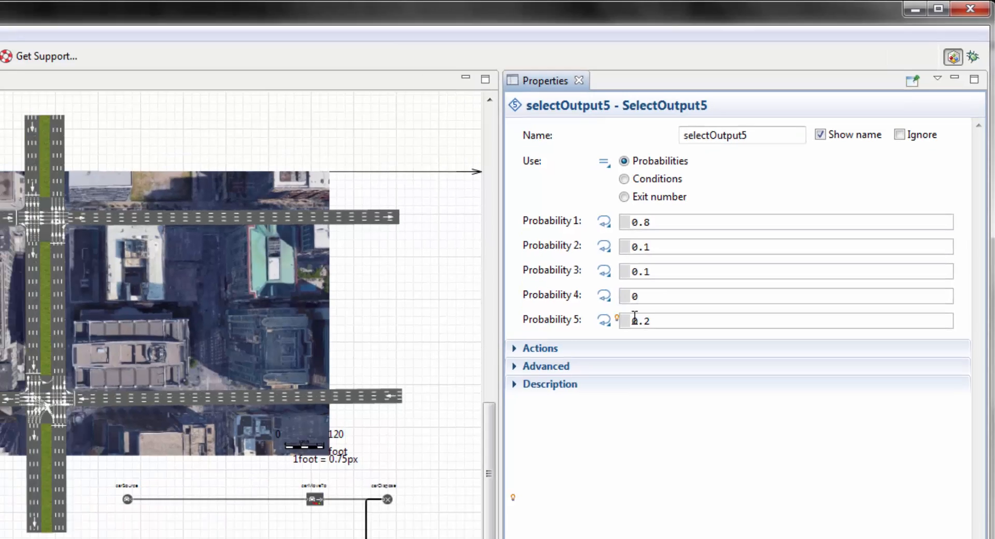
double_click(580, 364)
text(0)
Make carSource1's cars appear on road4, the eastern arm of the lower intersection.
click(513, 431)
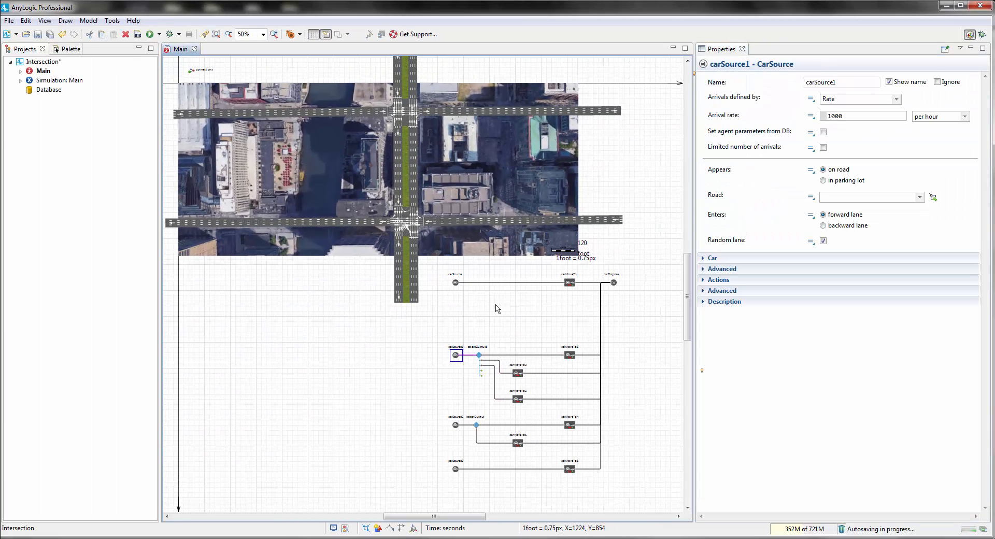
drag(497, 308, 503, 334)
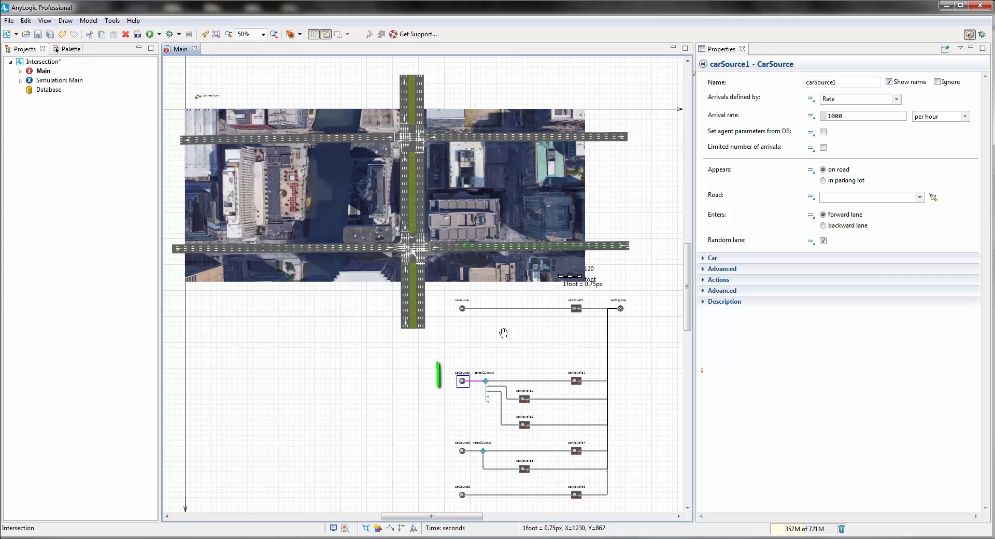
click(933, 198)
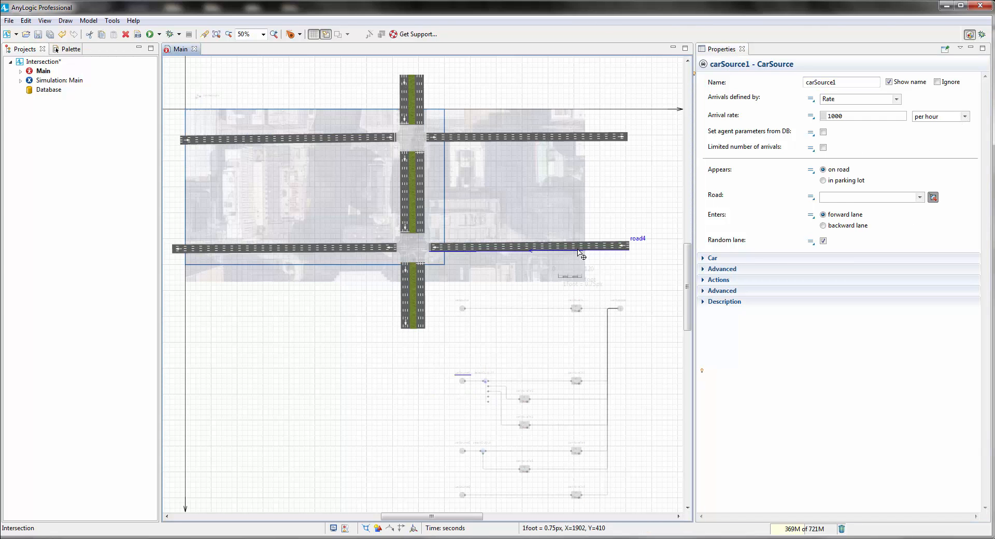
click(580, 252)
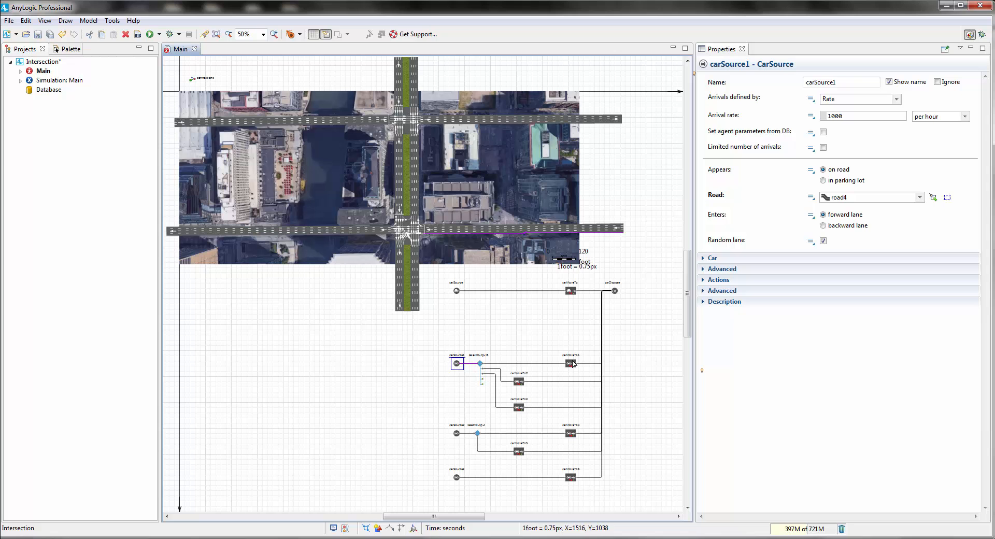
Set road6, the western arm of the lower intersection, as the destination road of carMoveTo1.
click(571, 363)
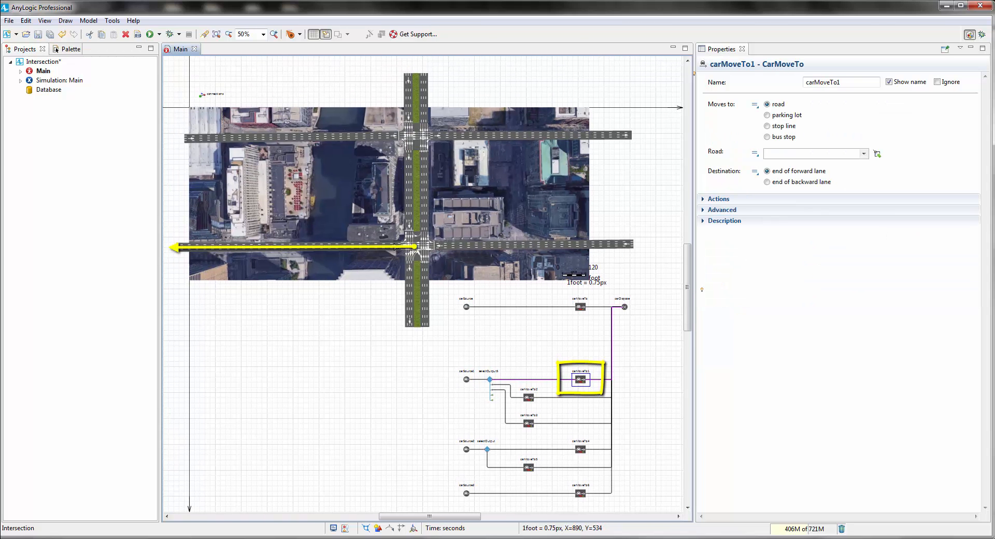
click(877, 153)
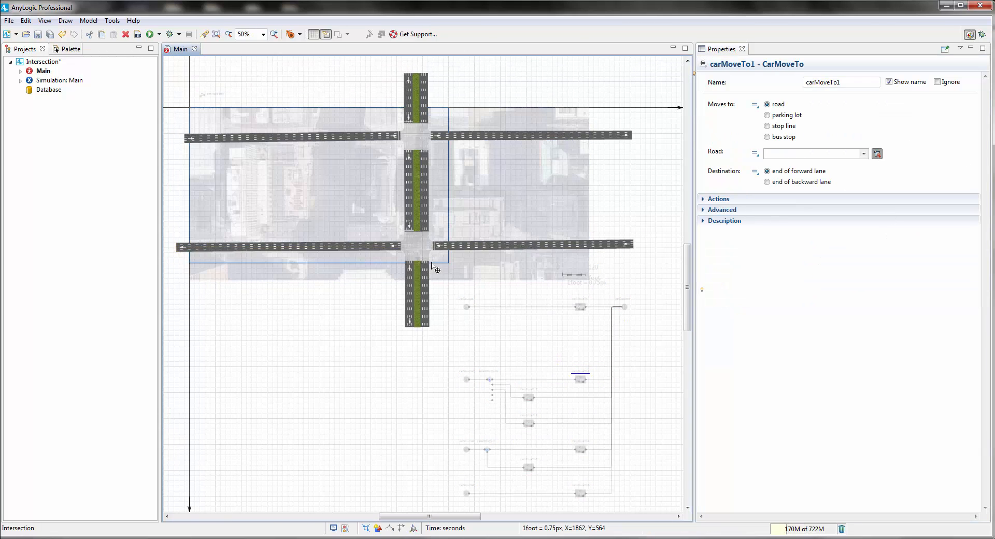
click(353, 251)
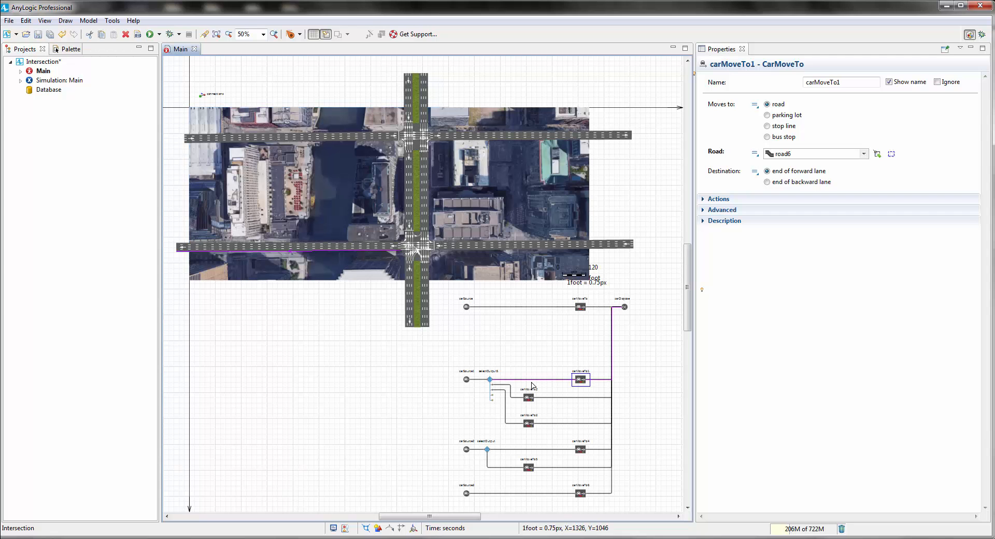
Send carMoveTo2's cars to the northernmost vertical road, named road, with the end of the backward lane as destination.
click(528, 398)
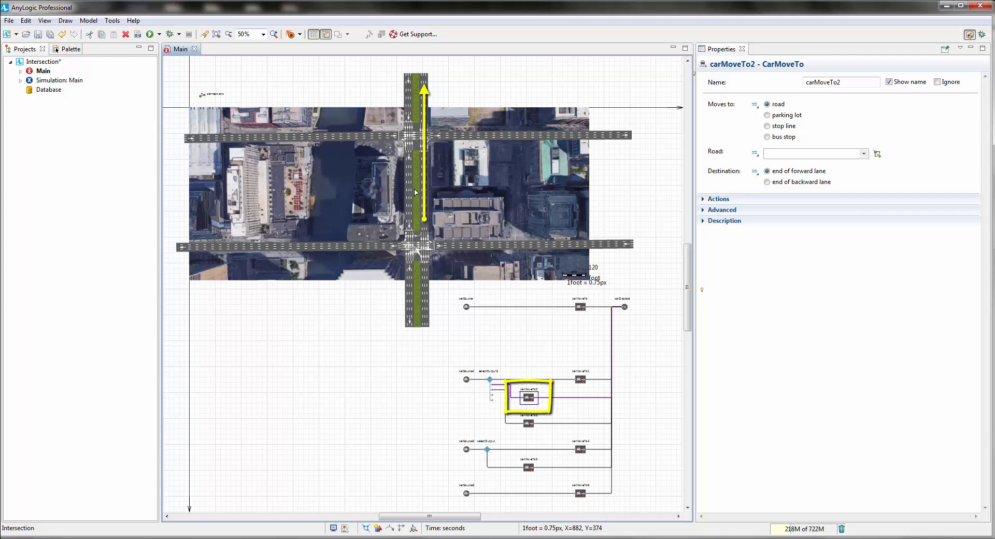
click(877, 154)
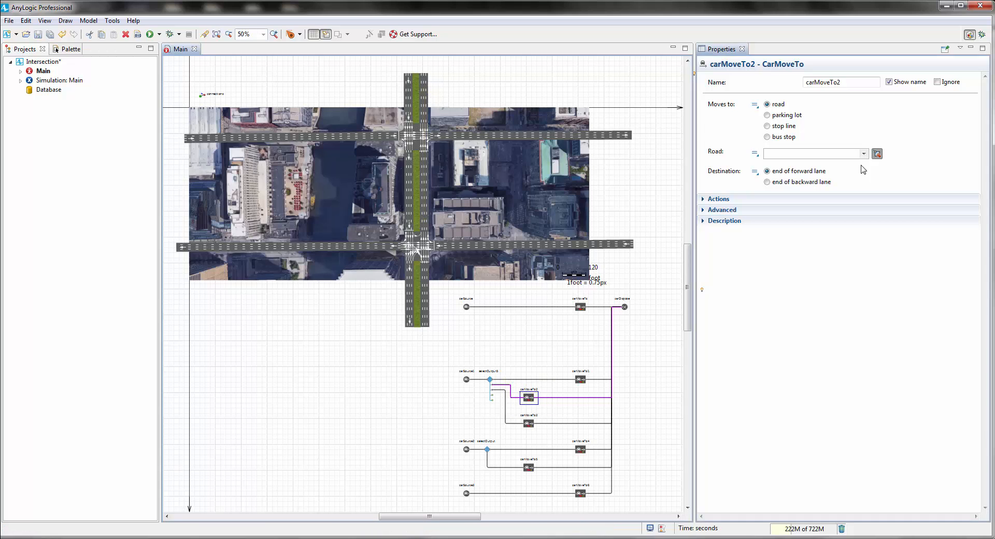
click(421, 106)
scroll(455, 149, up, 5)
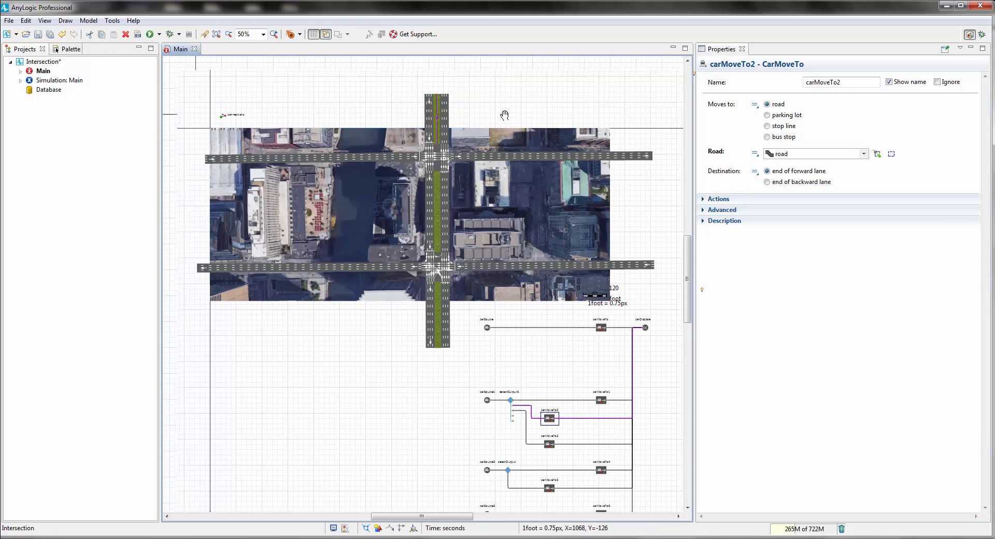
scroll(455, 149, up, 3)
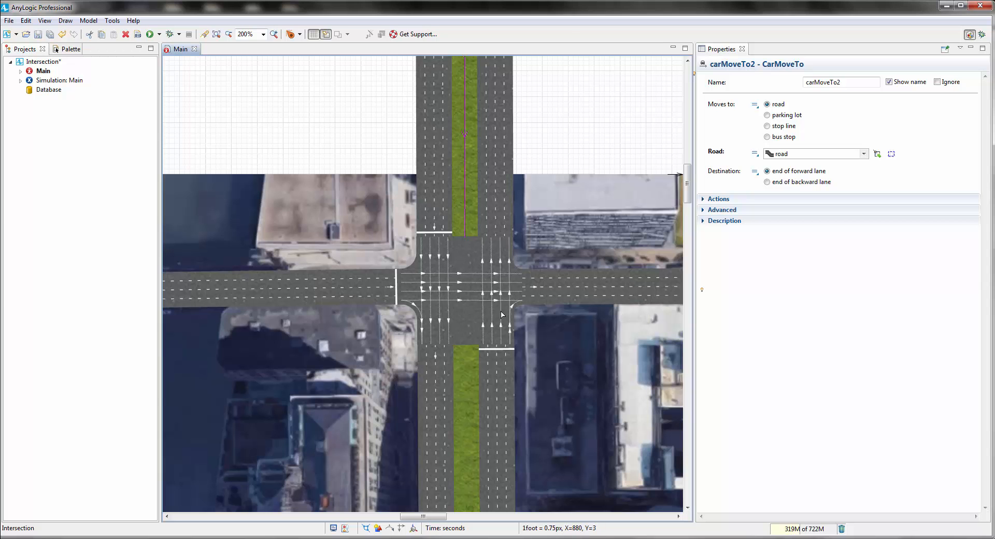
scroll(503, 314, down, 4)
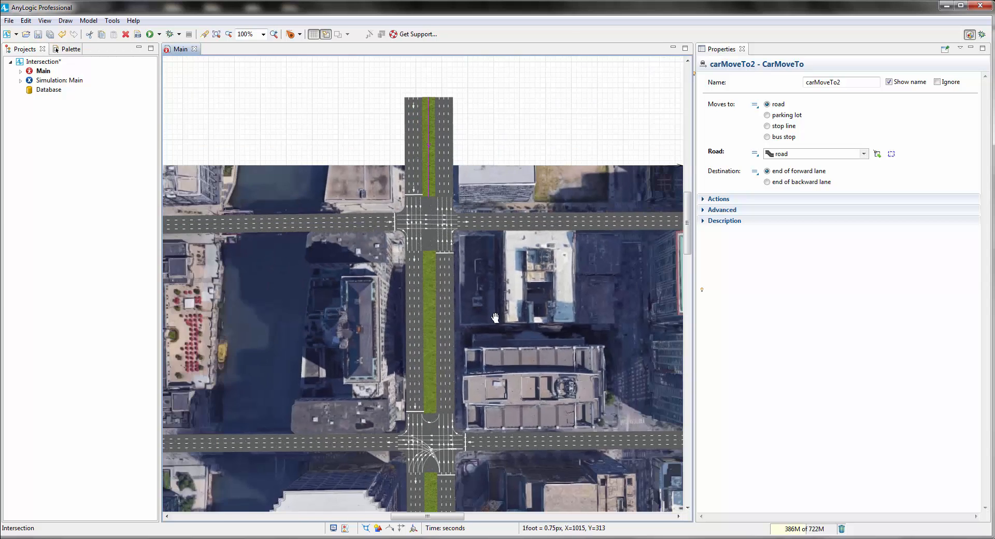
scroll(445, 256, down, 4)
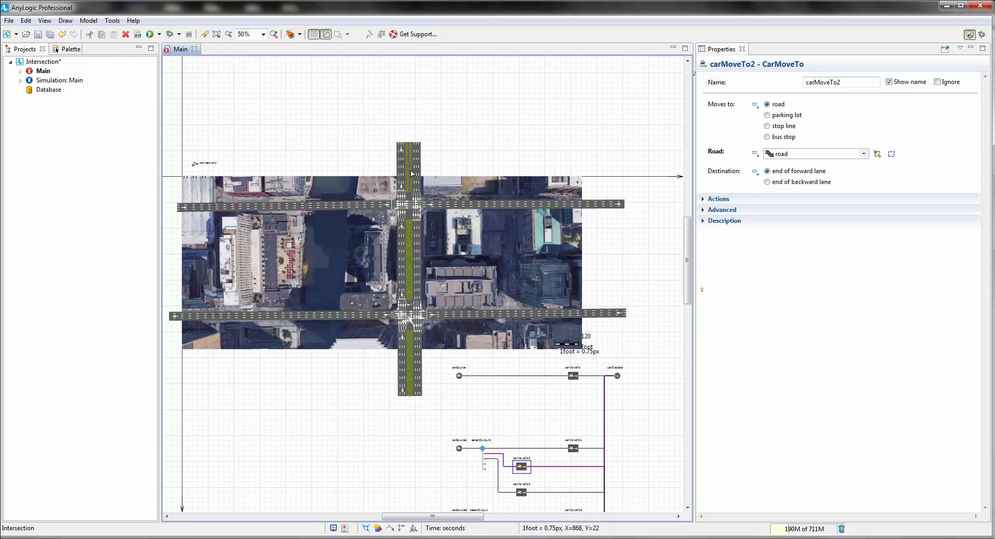
click(768, 182)
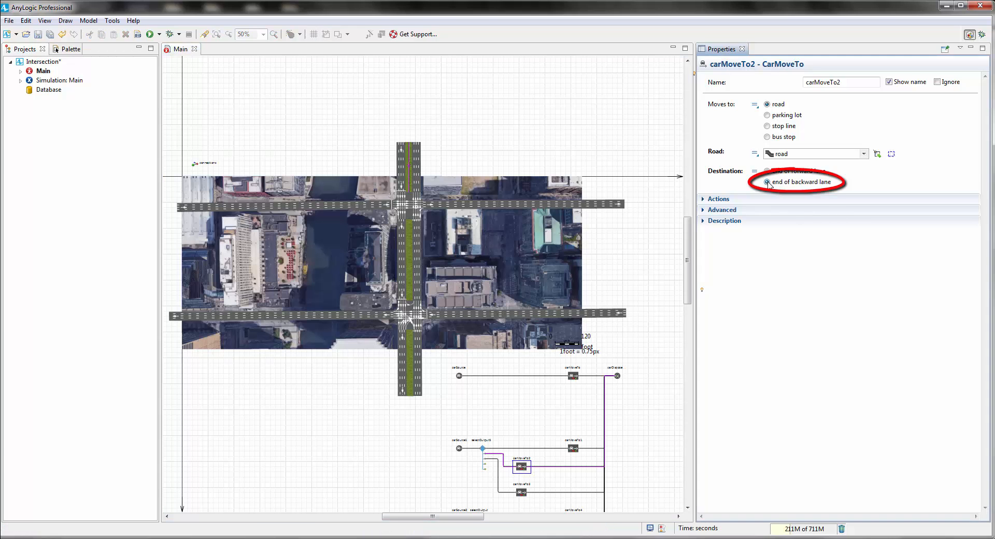
Set road5, the southernmost vertical road, as the destination road of carMoveTo3.
drag(649, 414, 648, 384)
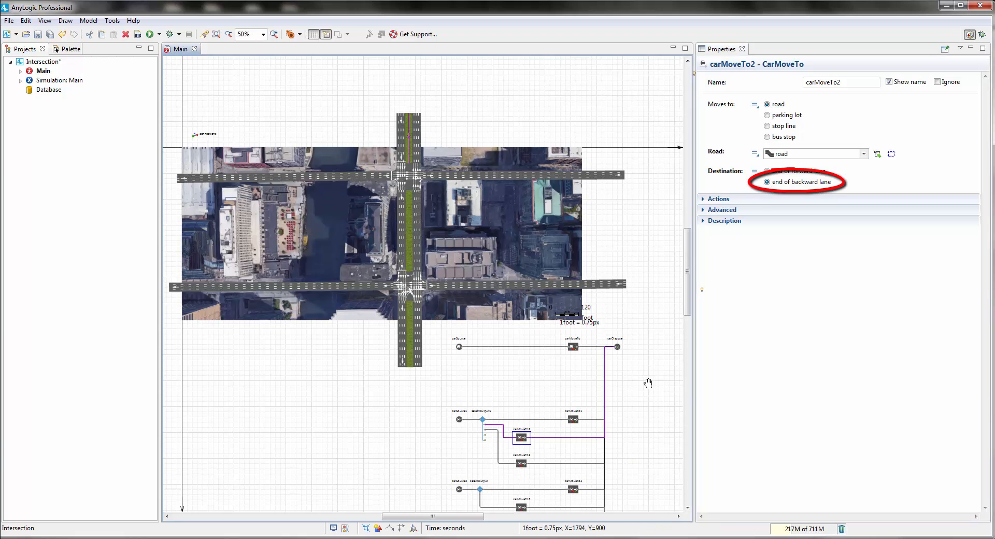
click(525, 466)
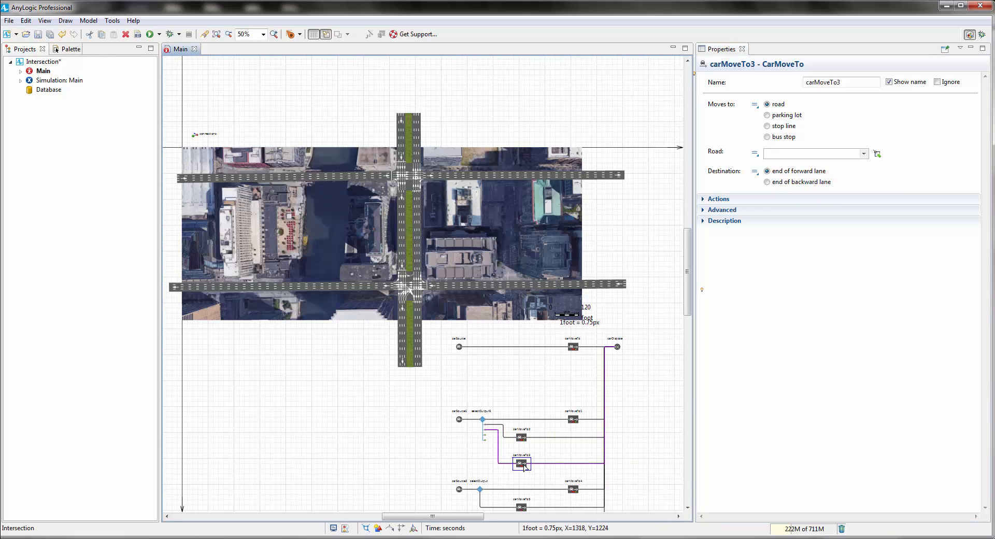
click(877, 155)
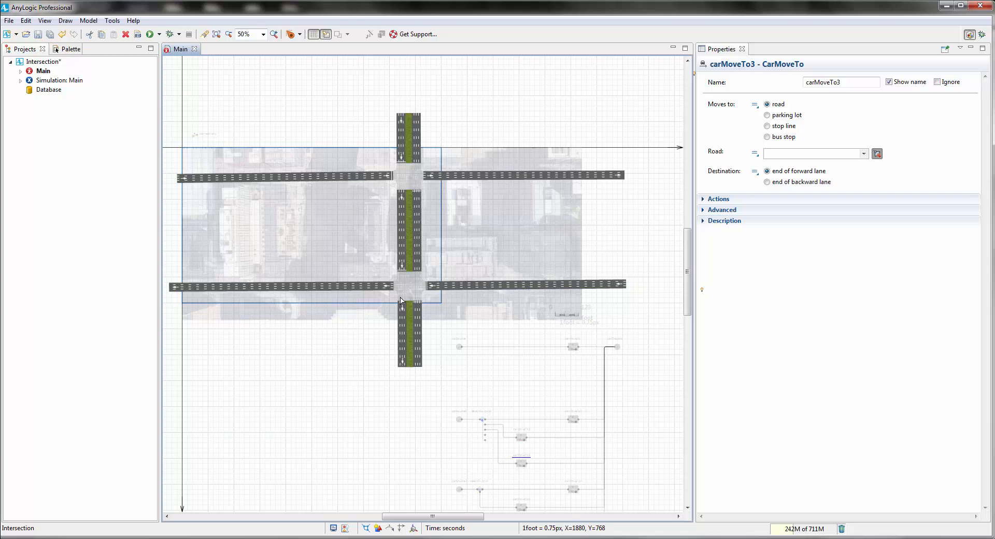
click(410, 339)
Make carSource2's cars appear on road5, south of the lower intersection.
scroll(434, 399, down, 3)
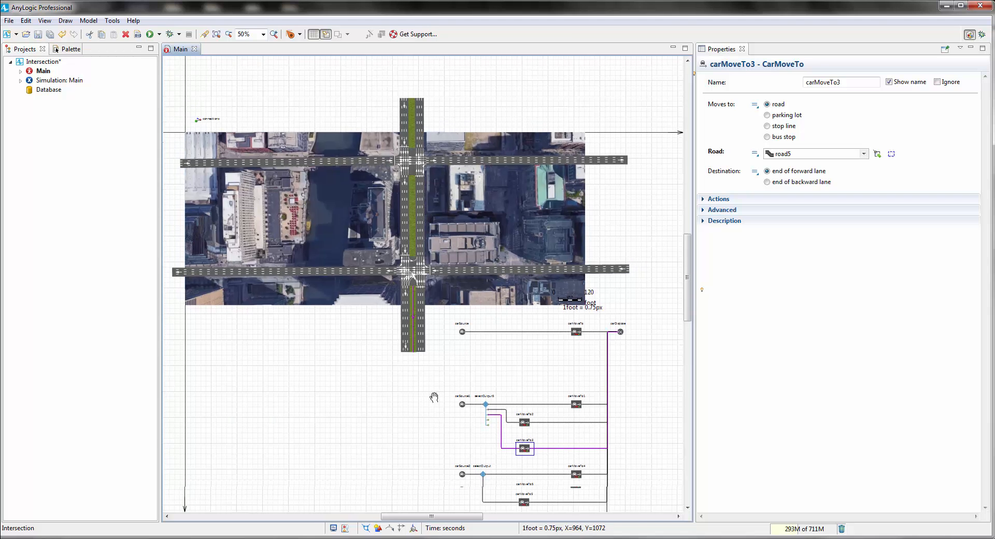
click(454, 431)
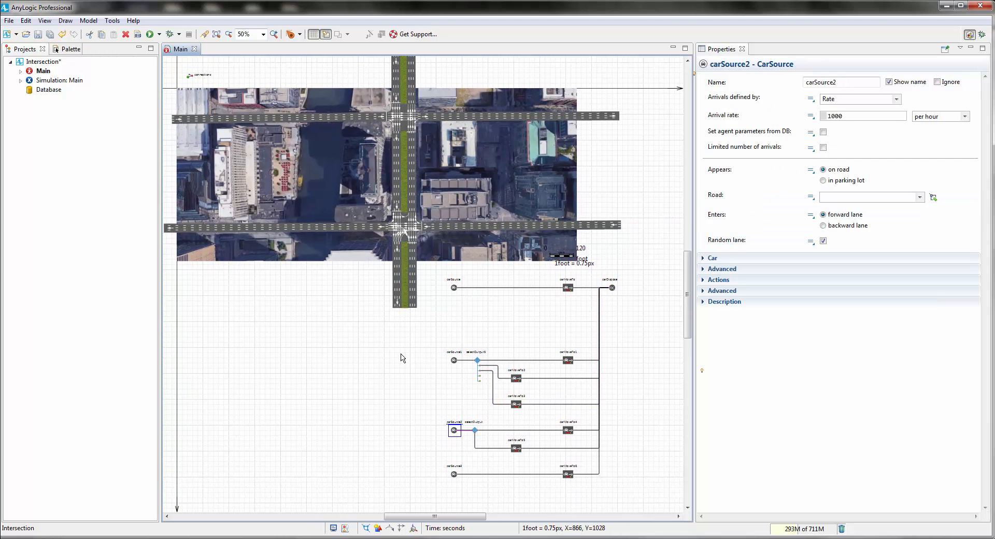
drag(403, 358, 415, 378)
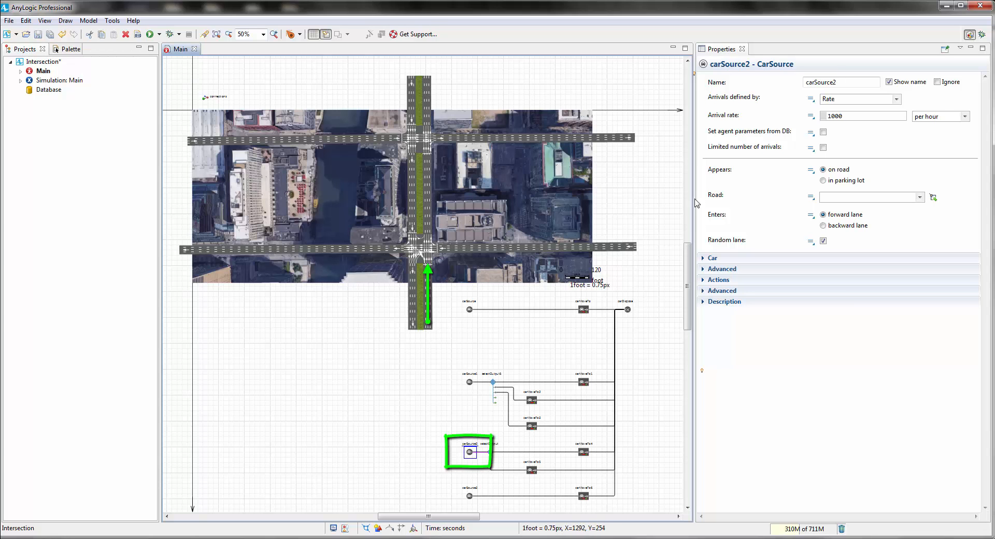
click(933, 198)
click(425, 292)
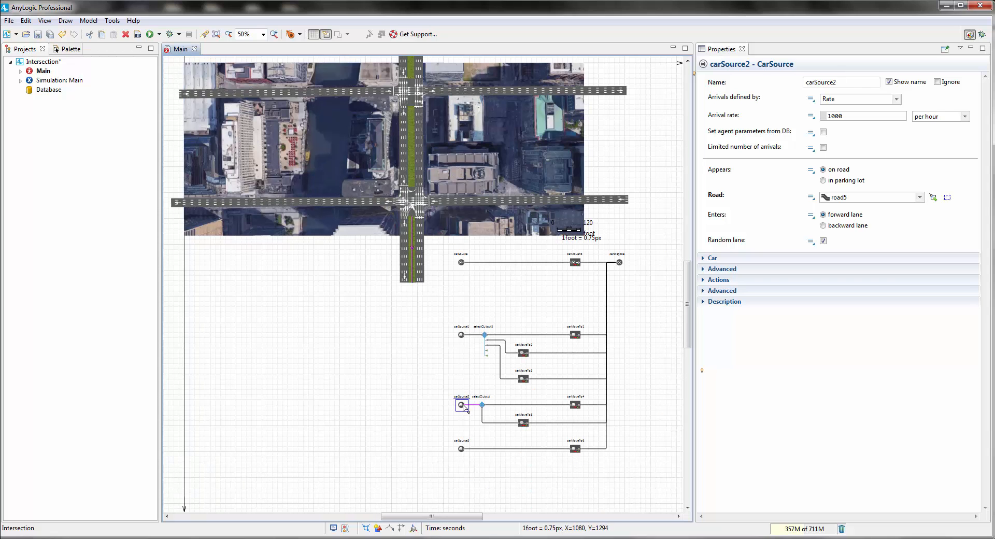
Make carSource2's cars enter on the backward lane, and send carMoveTo4's cars to the end of the backward lane of the northernmost vertical road.
click(824, 226)
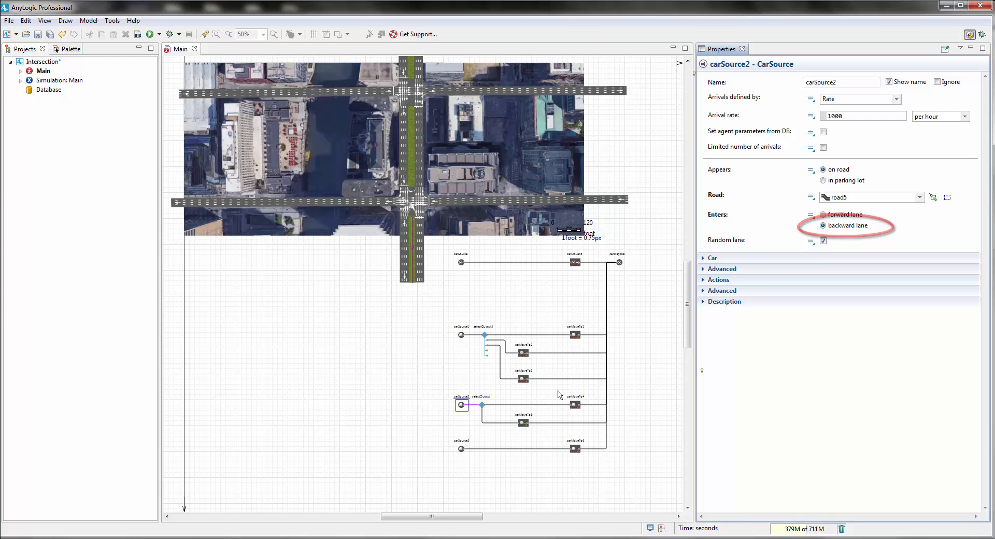
click(574, 405)
drag(652, 300, 640, 383)
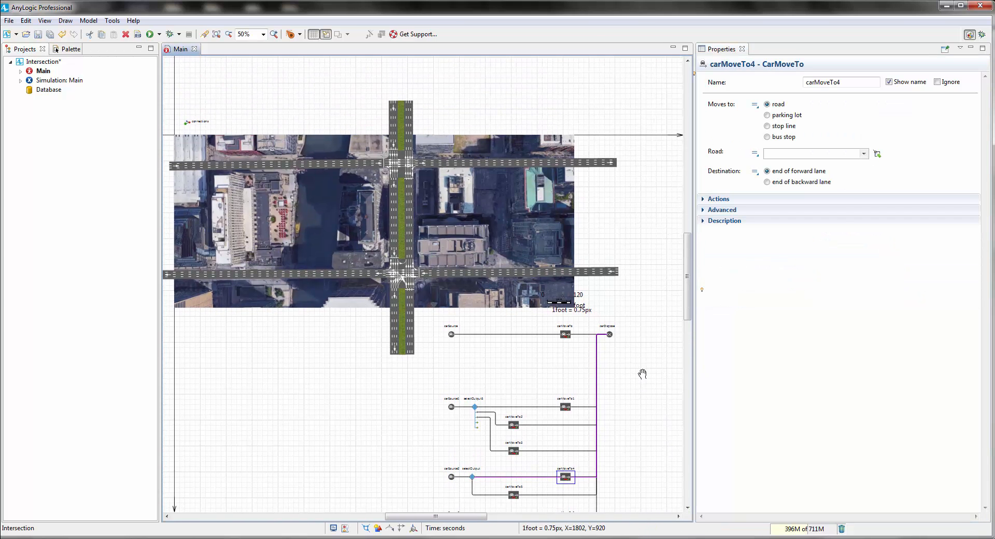
click(878, 154)
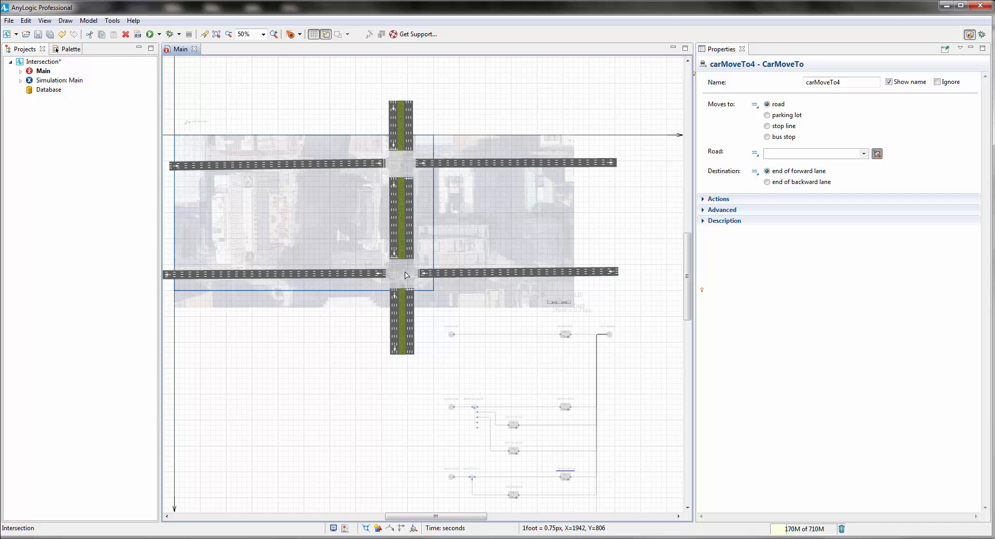
click(405, 134)
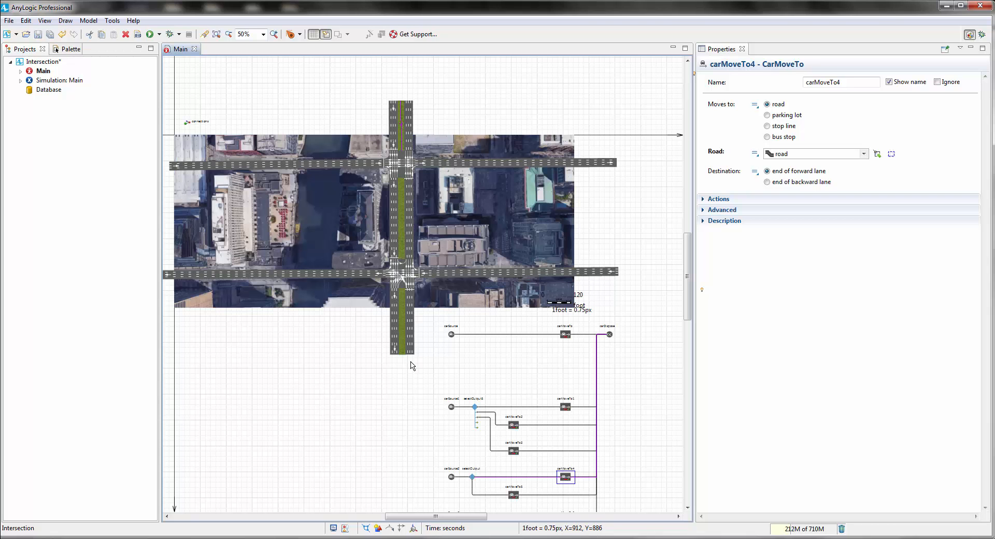
click(767, 182)
Set road6, the western arm of the lower intersection, as the destination road of carMoveTo5.
scroll(617, 429, down, 3)
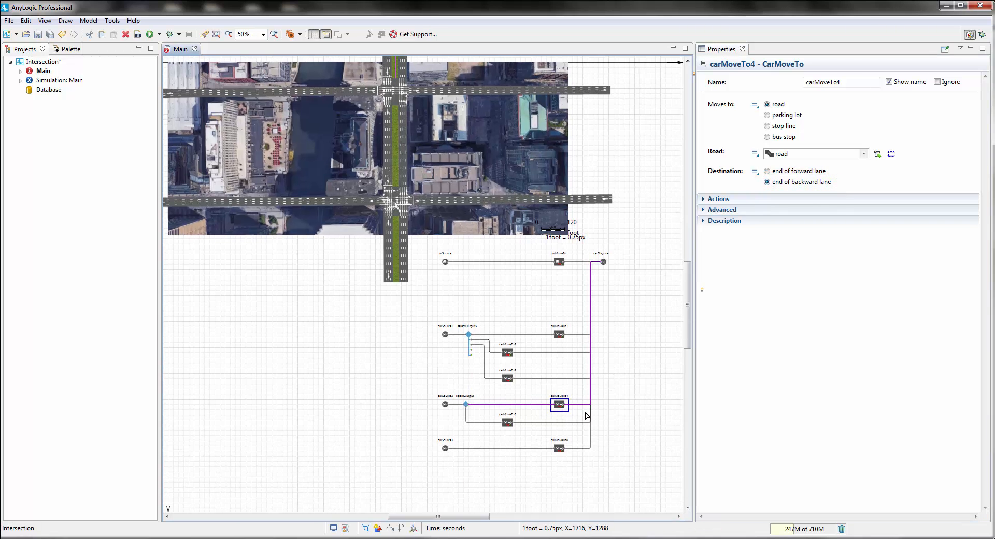
click(509, 424)
scroll(522, 318, up, 1)
scroll(522, 318, left, 1)
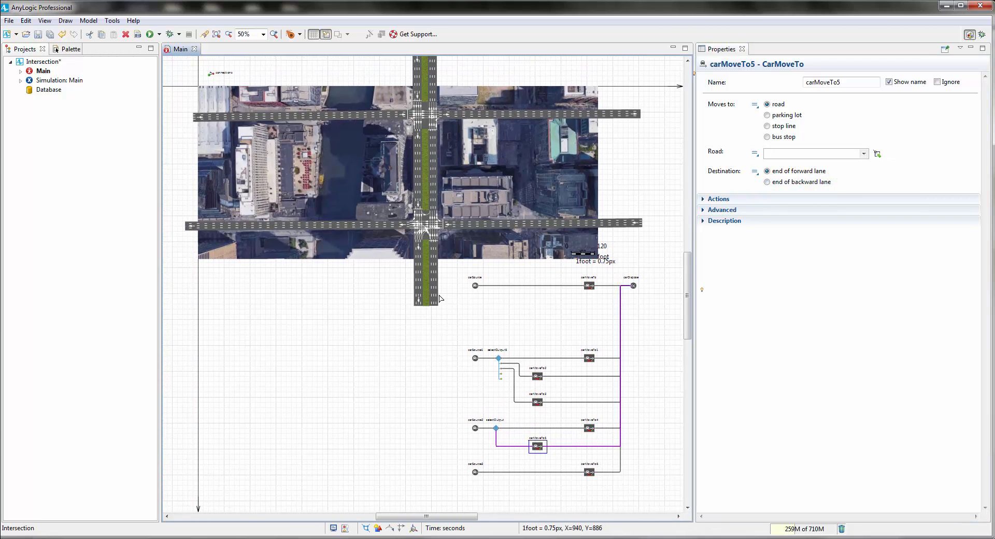
click(877, 154)
click(363, 226)
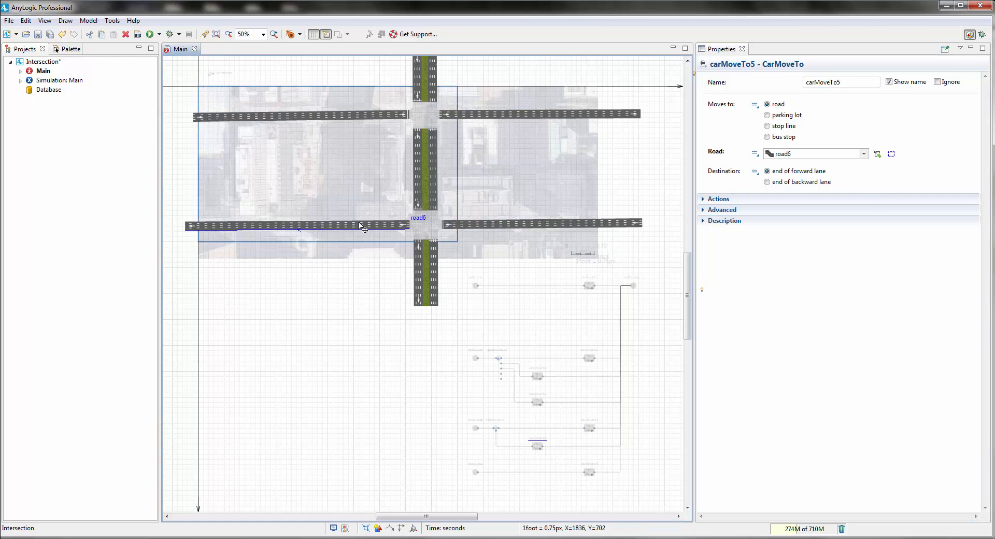
Make carSource3's cars appear on the northernmost vertical road, named road.
drag(392, 373, 352, 331)
click(430, 413)
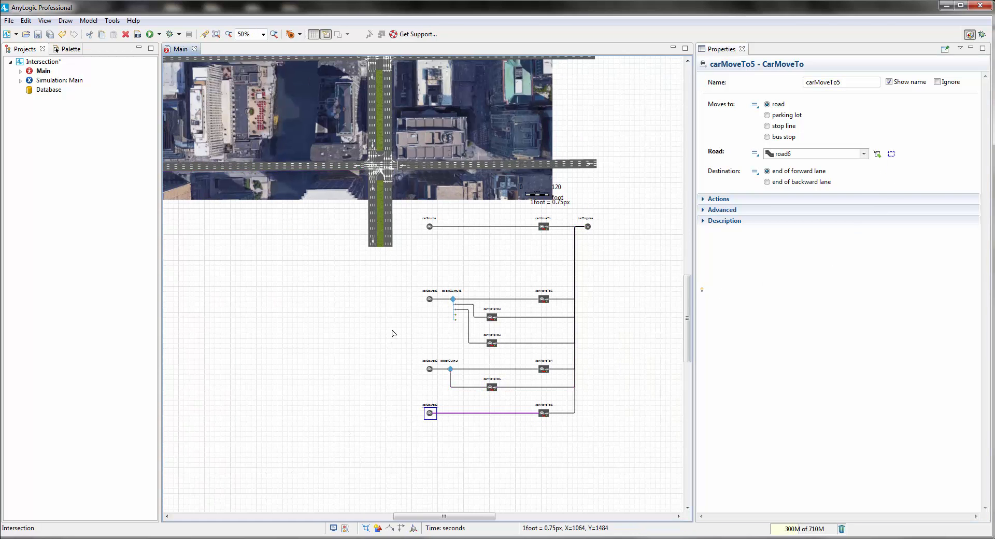
scroll(397, 366, down, 3)
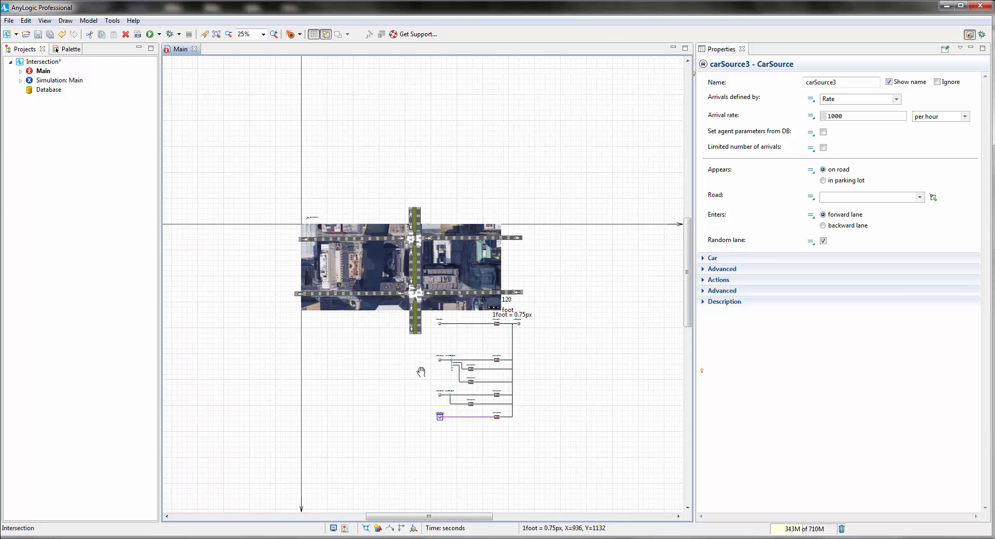
scroll(422, 374, up, 3)
drag(429, 413, 431, 395)
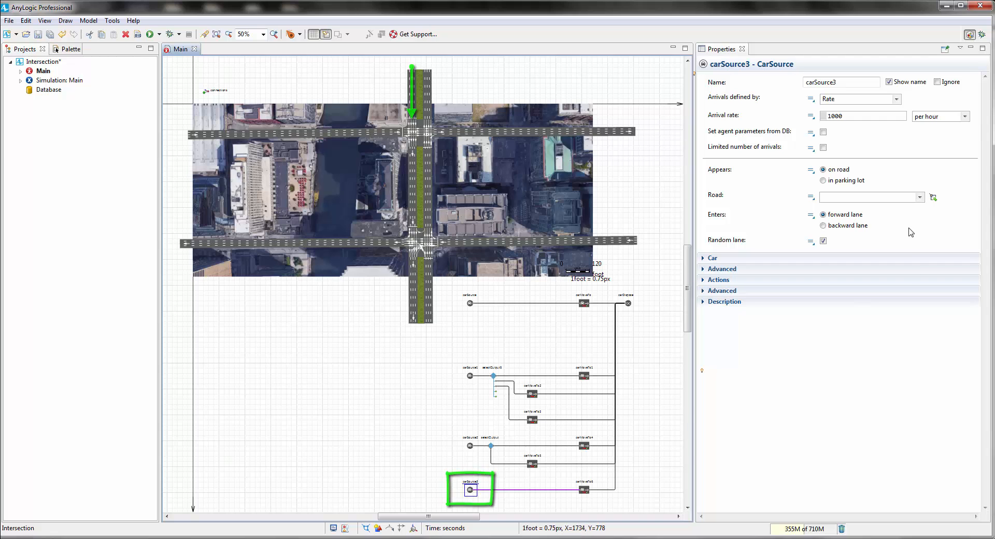
click(933, 197)
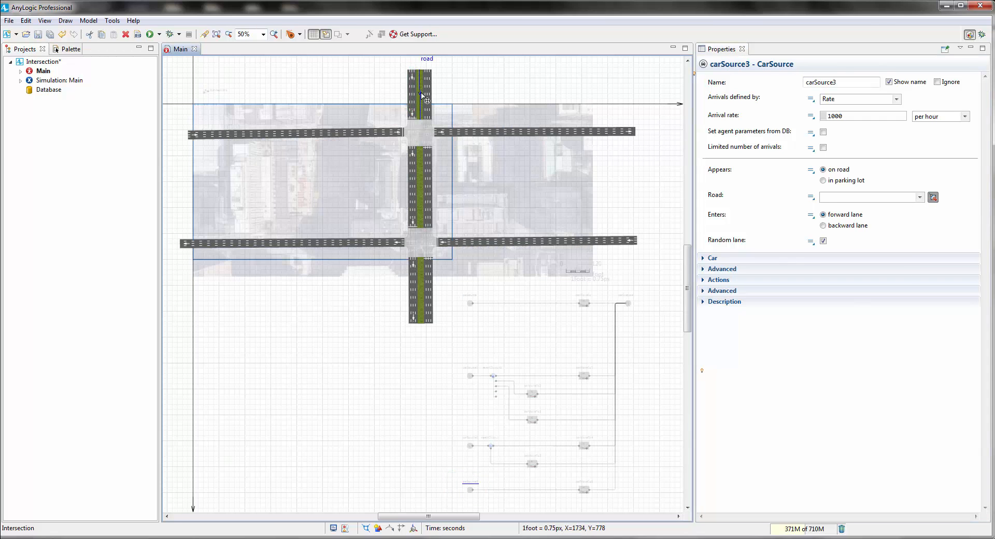
click(426, 100)
Set road5, the southernmost vertical road, as the destination road of carMoveTo6.
click(585, 490)
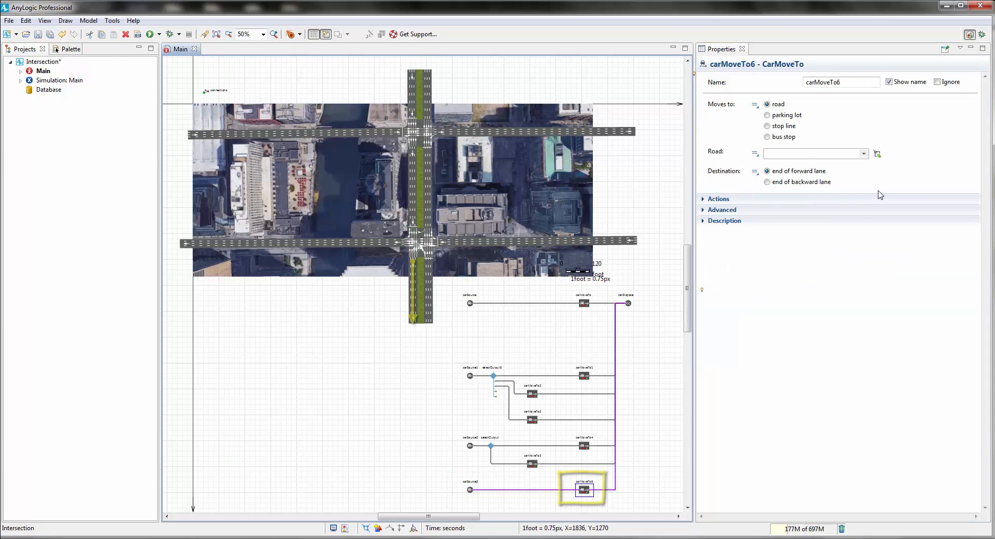
click(878, 153)
click(431, 299)
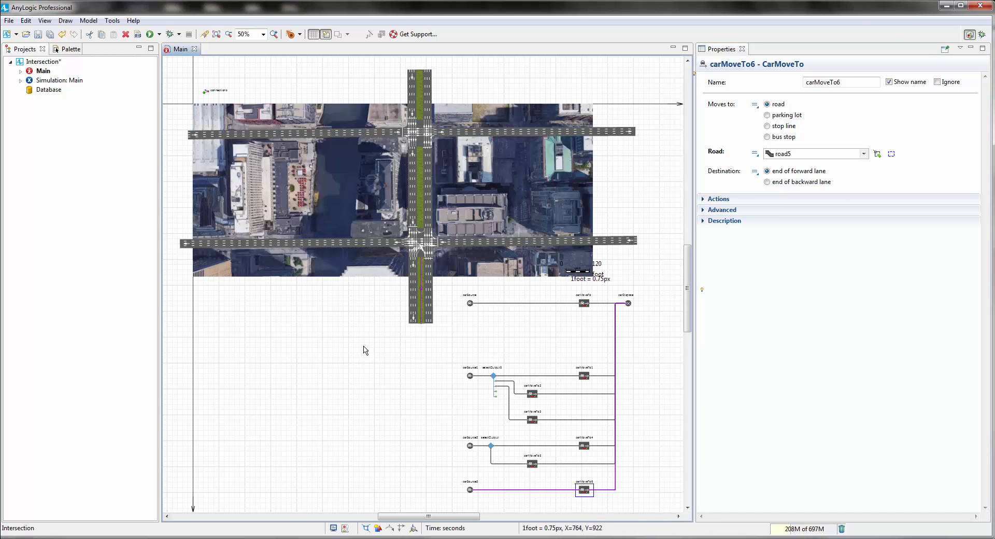
Select the Intersection model in the project tree and save the work.
drag(365, 350, 342, 395)
click(306, 392)
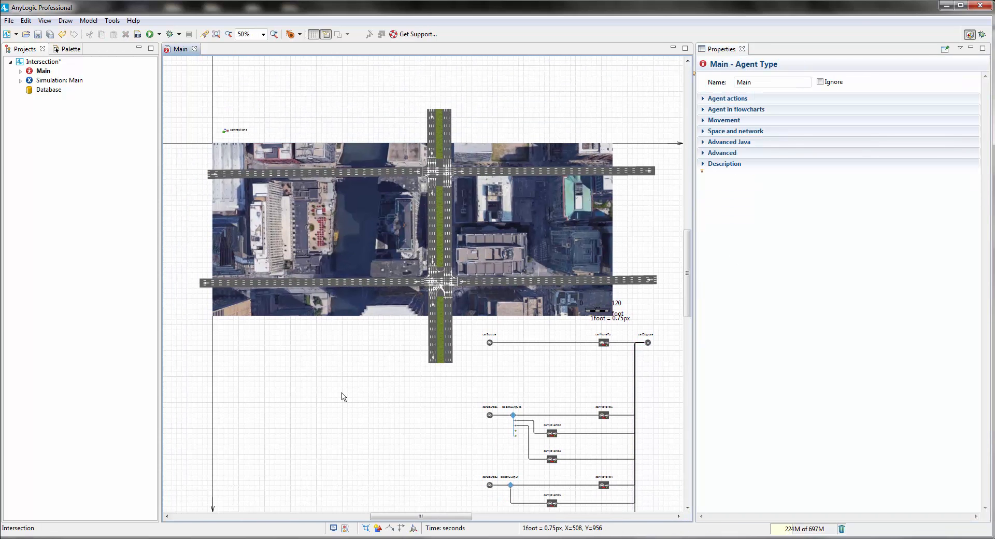
click(54, 62)
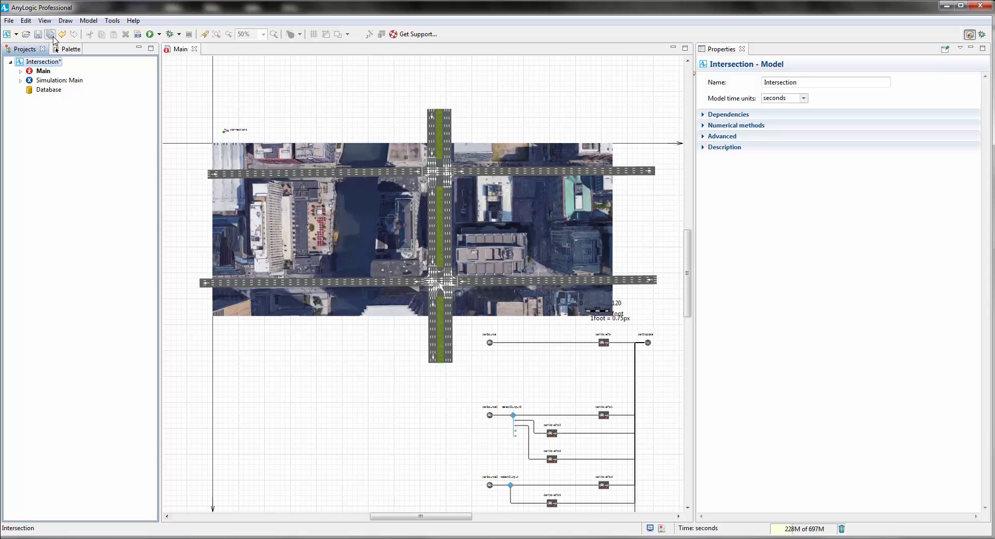
click(51, 35)
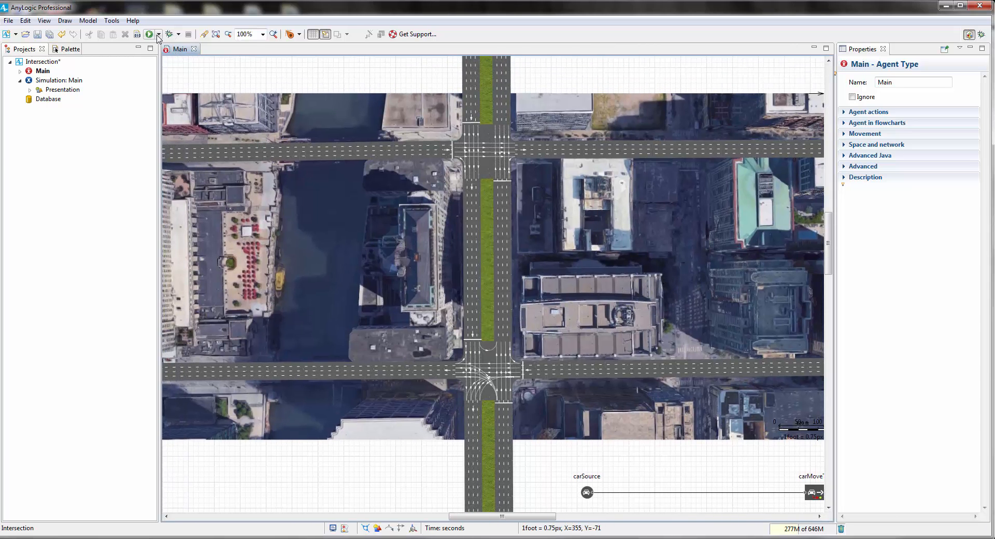
Run the Intersection simulation and enlarge its window to watch the traffic on both intersections.
click(158, 34)
click(171, 47)
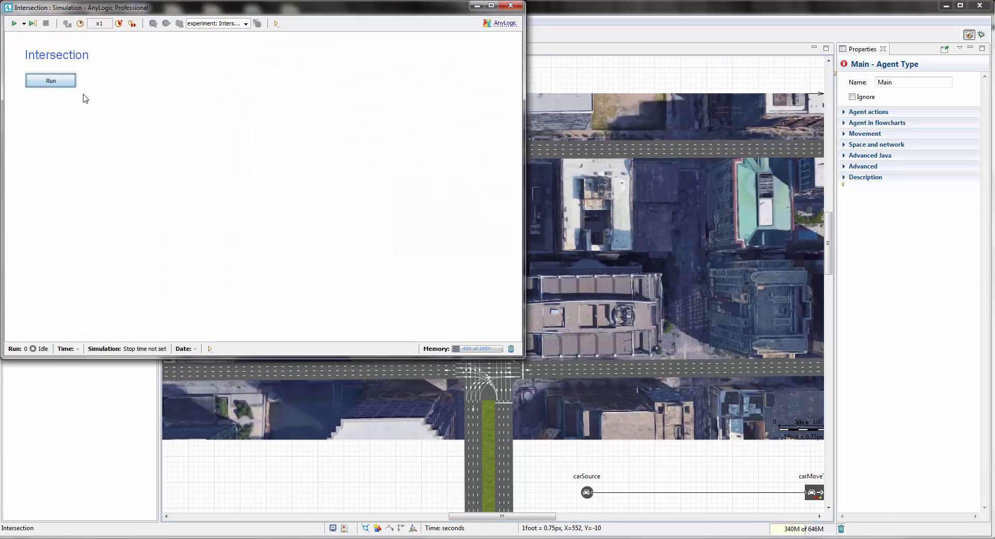
click(60, 84)
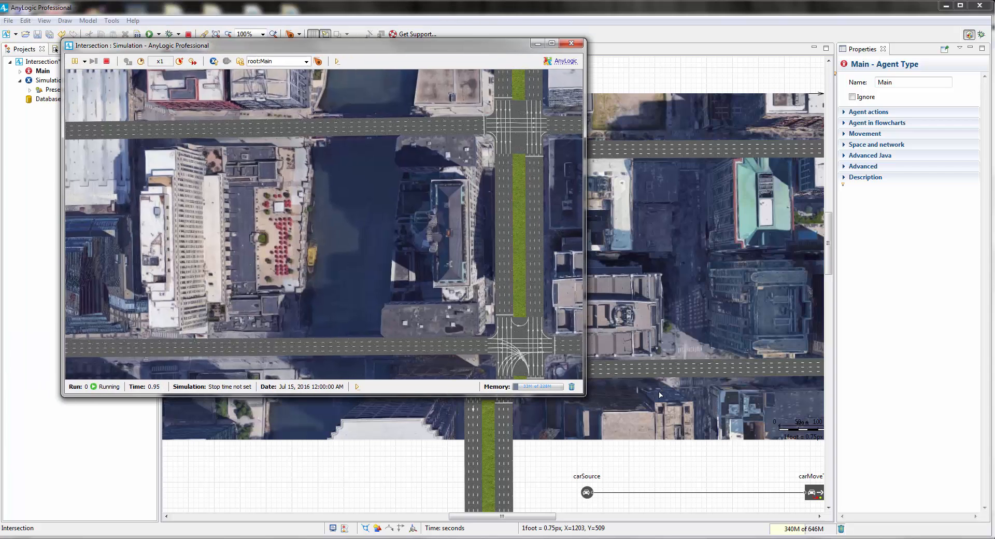
drag(579, 401, 899, 482)
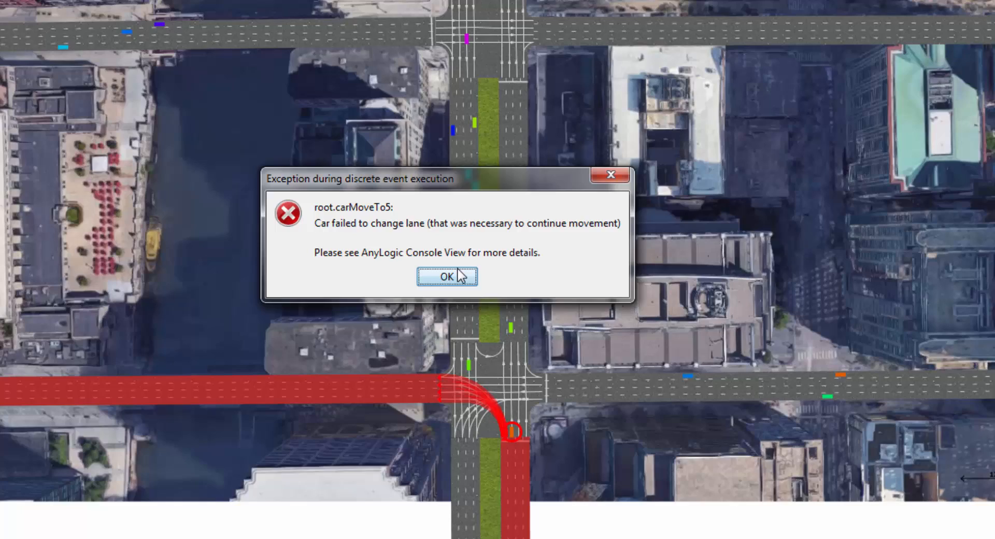
Dismiss the simulation error, look over the highlighted roads and close the simulation window.
click(461, 276)
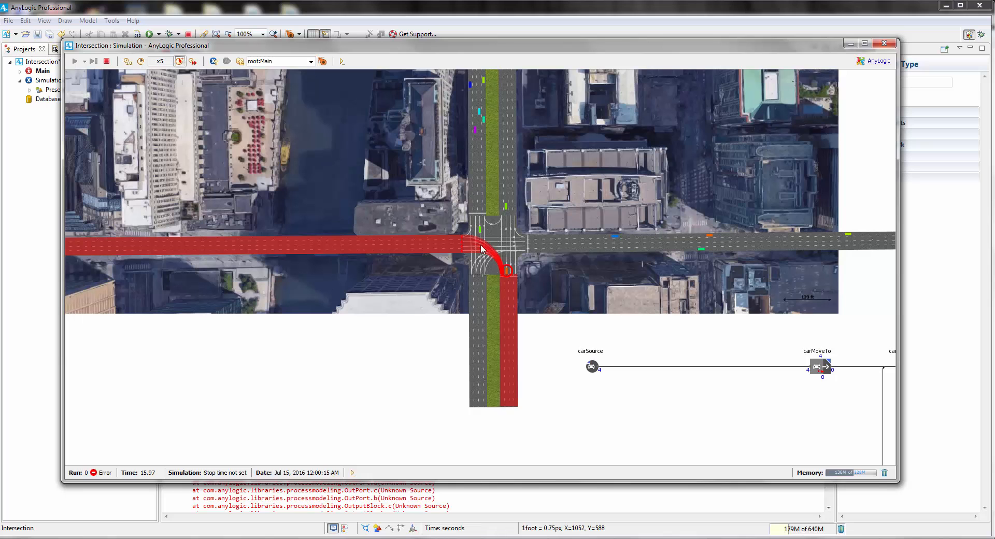
drag(584, 398, 579, 386)
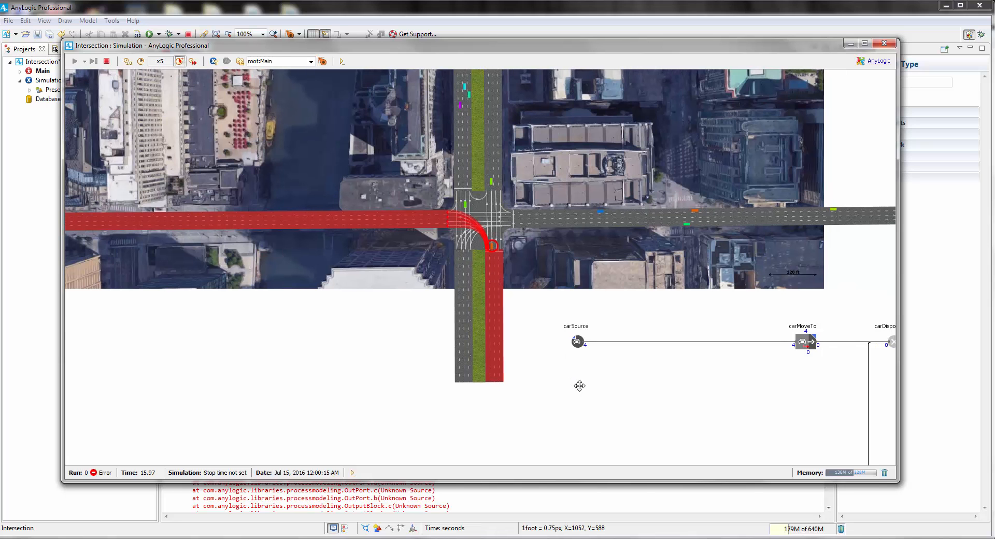
click(885, 44)
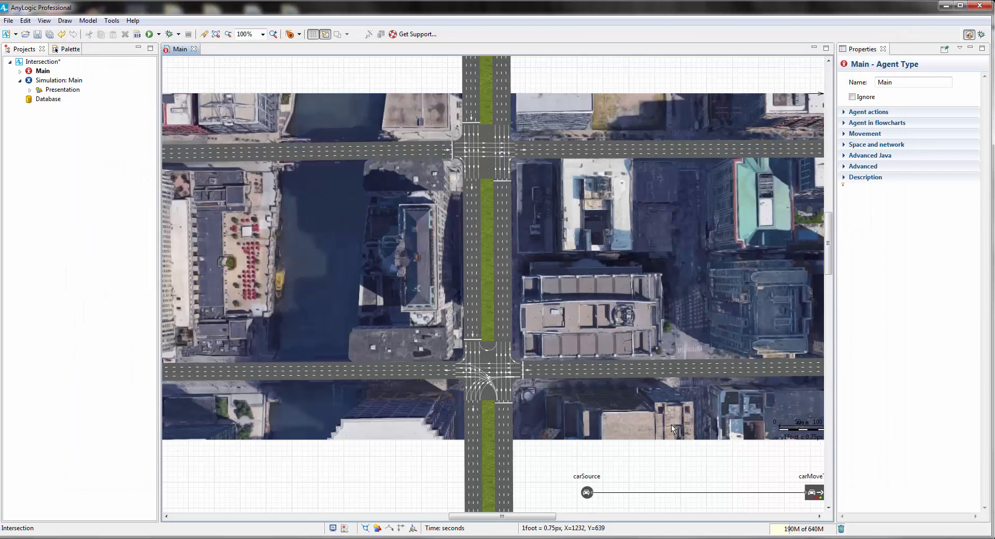
Connect the outWayNotFound port of carMoveTo5 to the input port of carMoveTo4 in the flowchart.
drag(672, 426, 543, 149)
drag(580, 294, 576, 163)
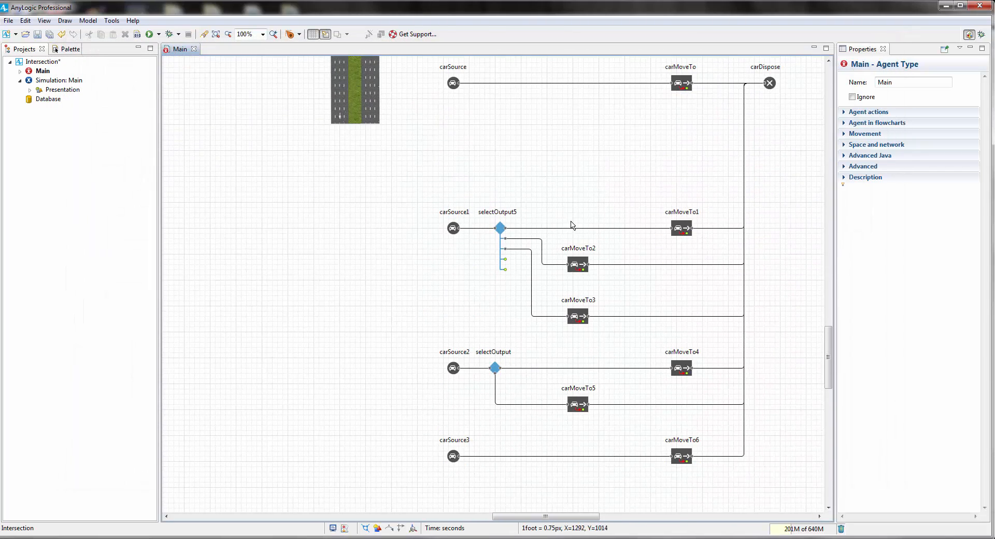
drag(572, 224, 576, 183)
drag(596, 301, 581, 258)
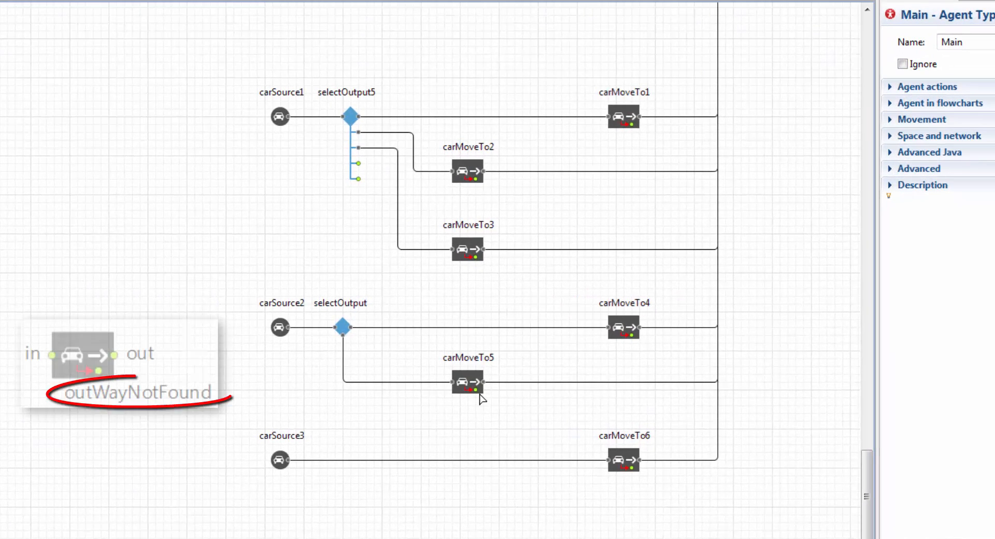
drag(482, 385, 603, 328)
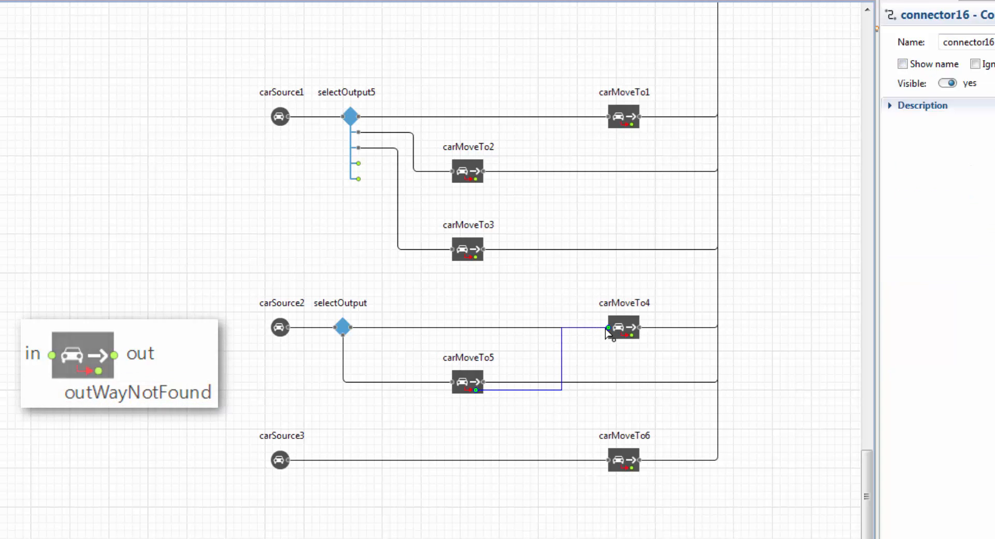
click(520, 290)
Run the Intersection simulation again in an enlarged window showing both intersections.
scroll(518, 501, up, 5)
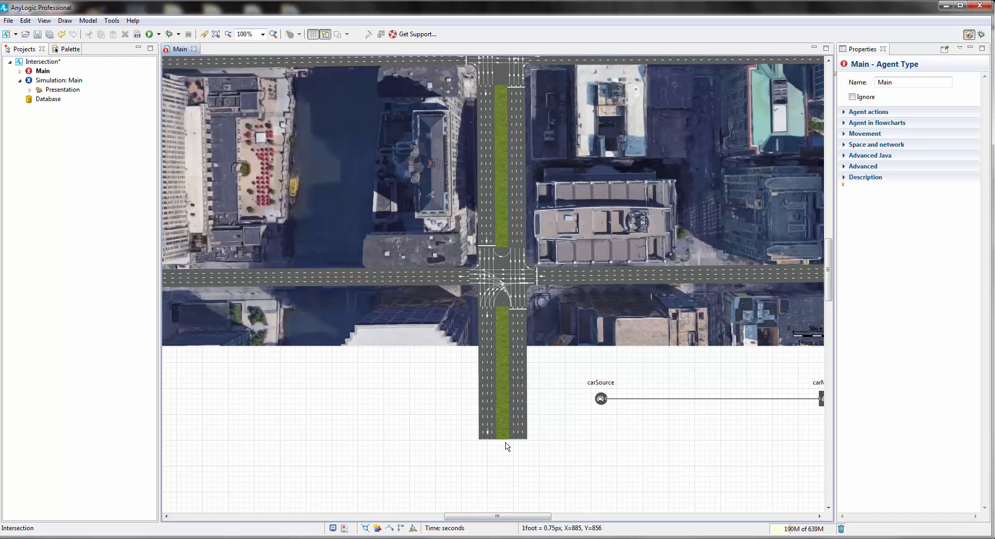
scroll(518, 217, up, 3)
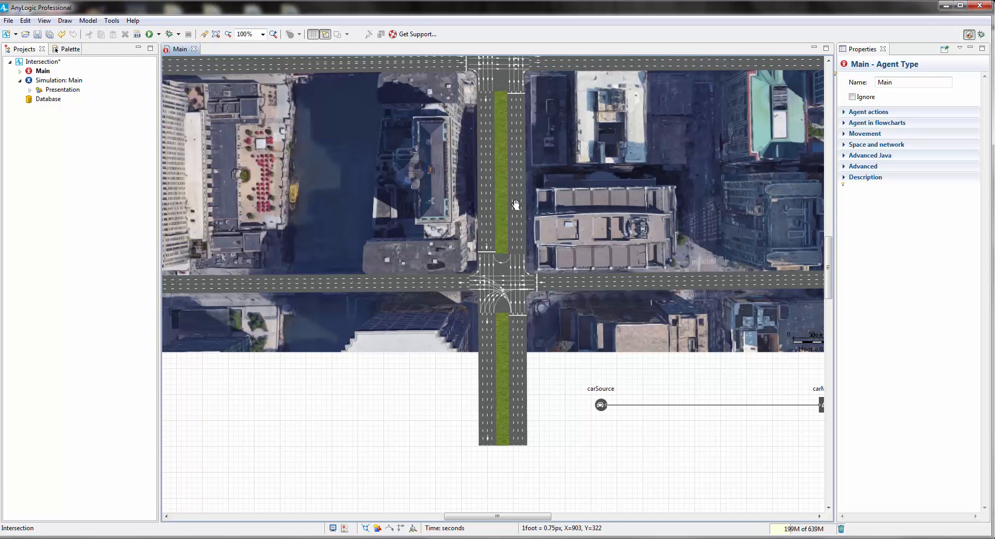
click(158, 36)
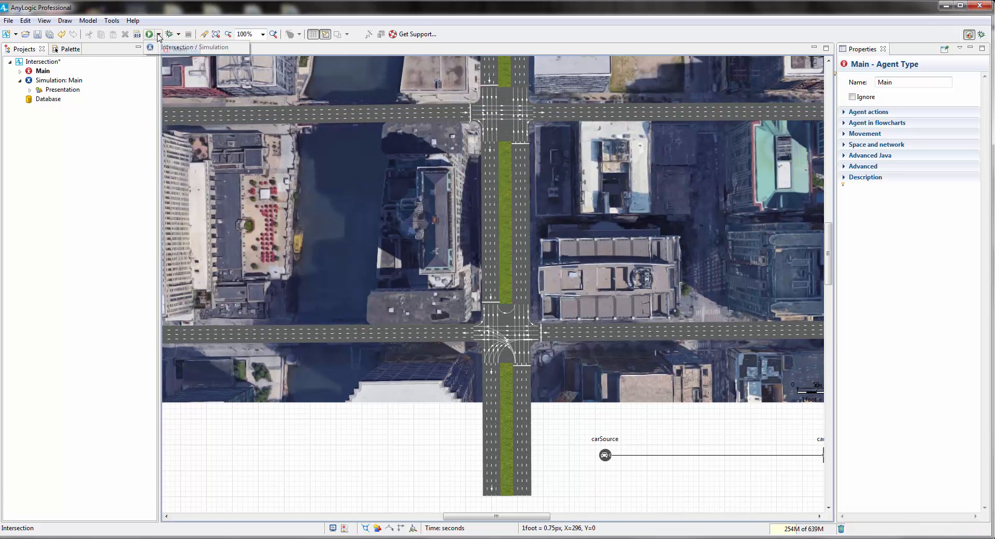
click(179, 47)
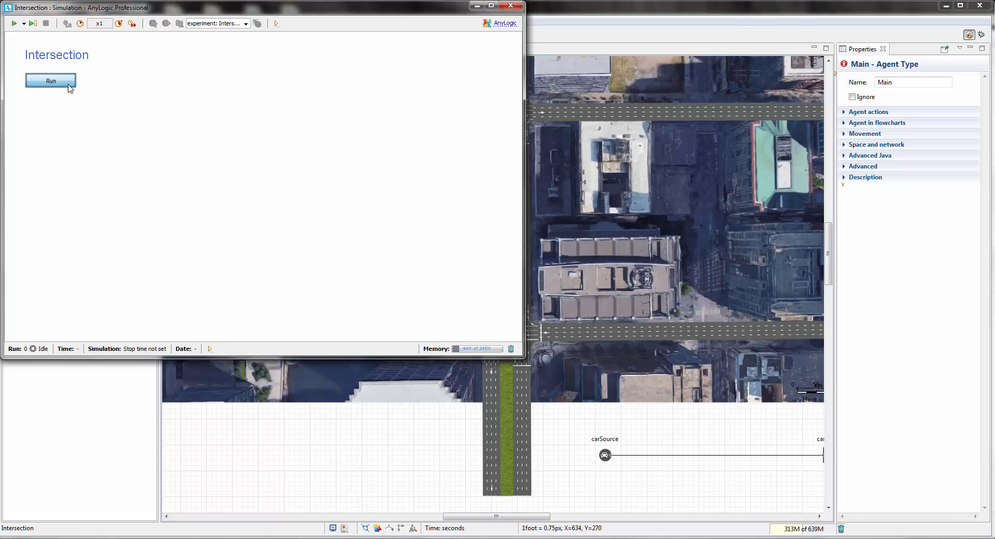
click(50, 80)
click(491, 5)
drag(544, 156, 583, 210)
click(961, 5)
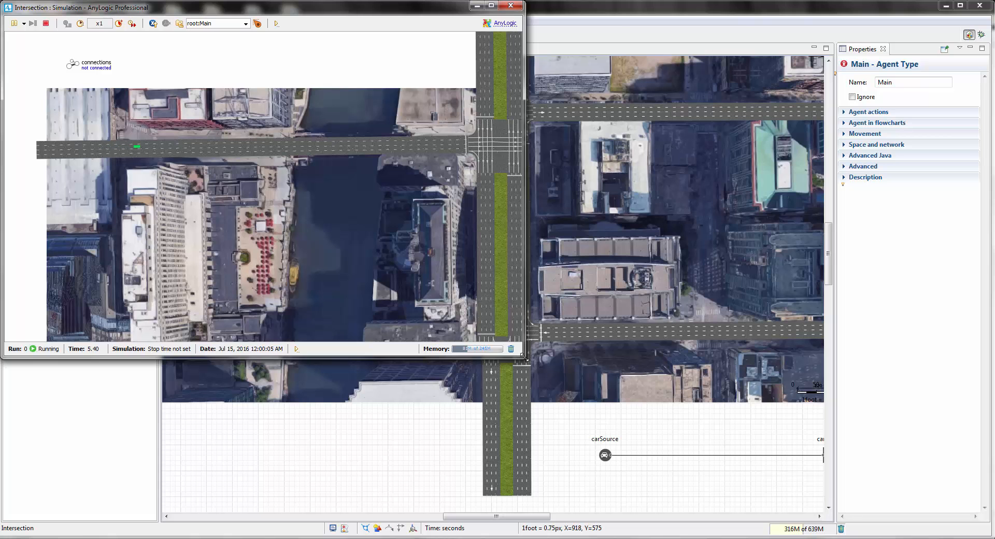
drag(523, 356, 888, 515)
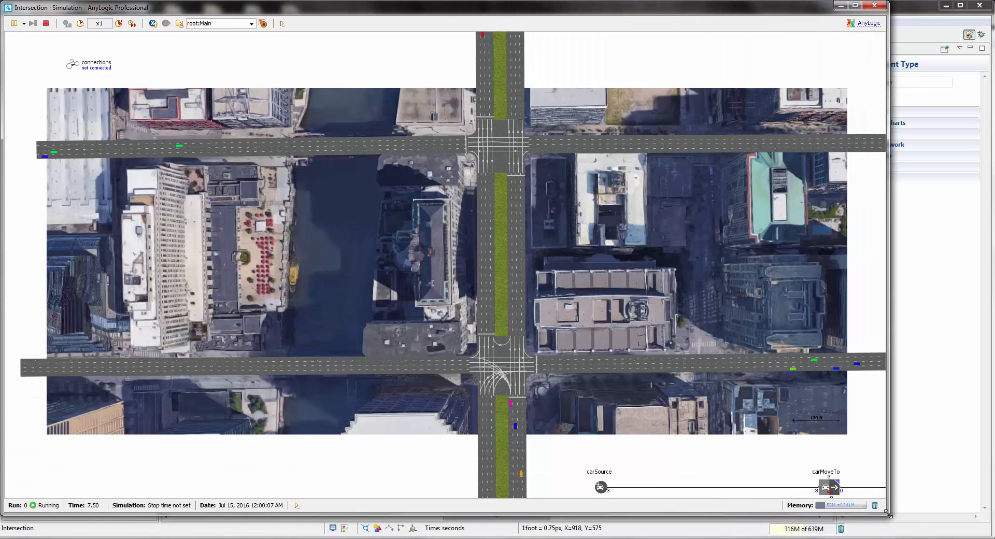
drag(628, 320, 604, 308)
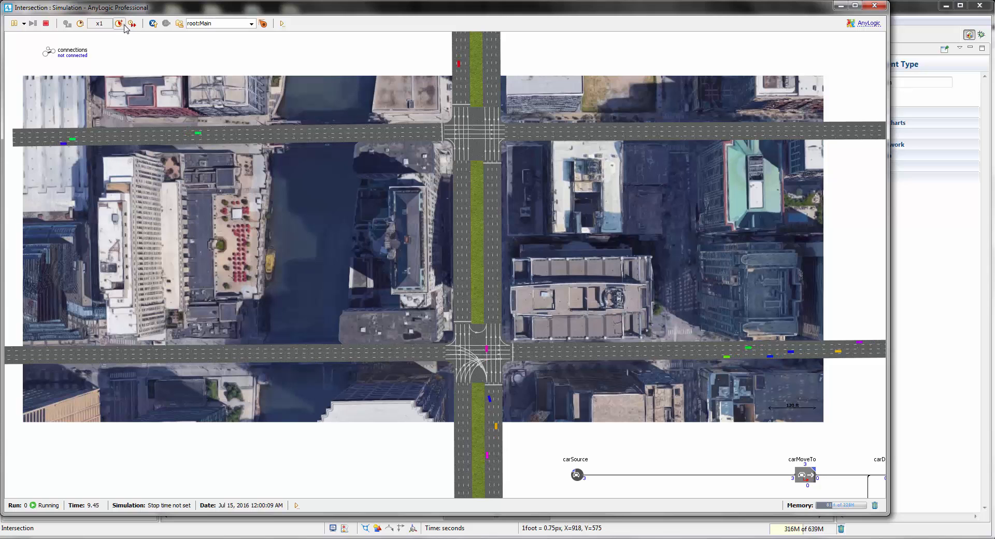
Speed the simulation up to x5 to check the car flow, and return to the flowchart in the model editor.
click(119, 24)
click(119, 24)
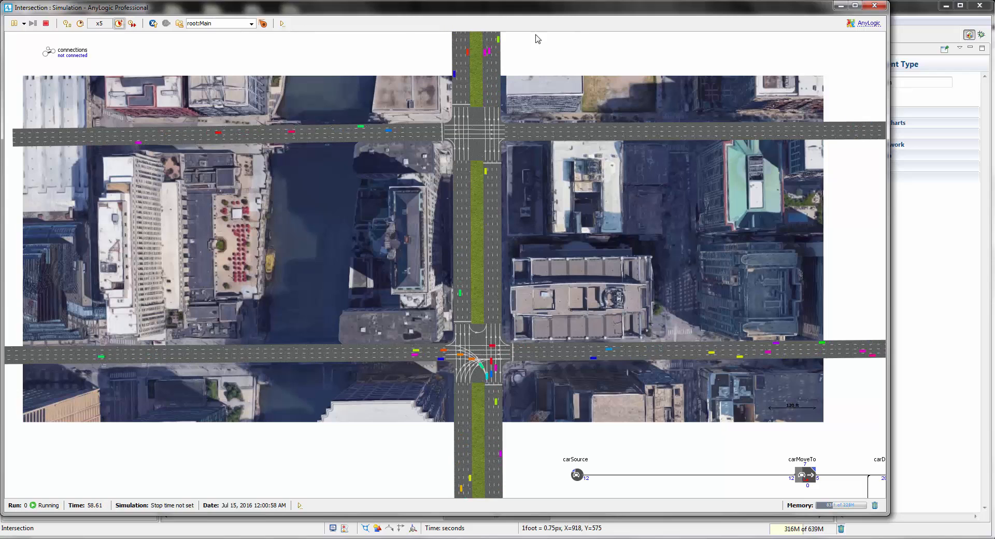
click(875, 5)
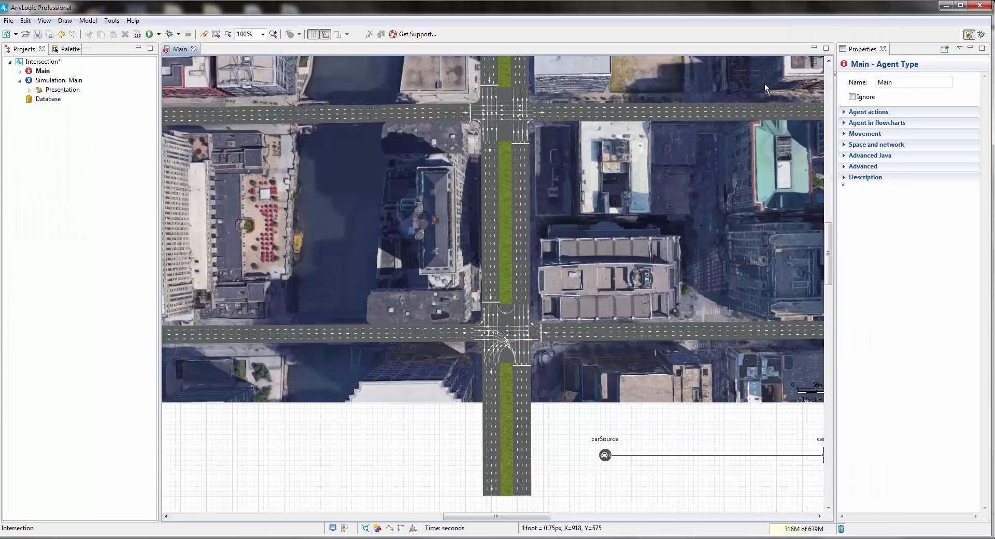
scroll(656, 402, down, 7)
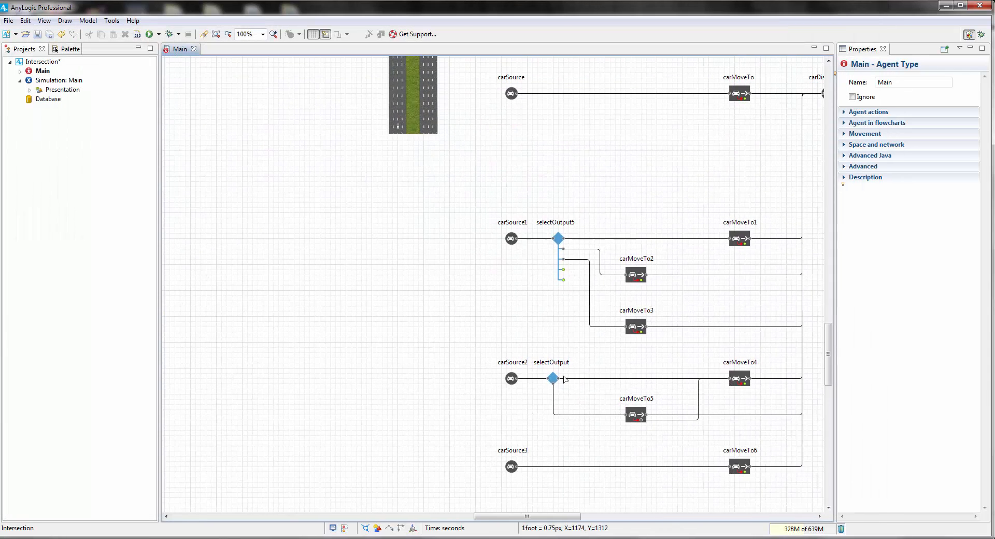
Set the probability of the selectOutput block after carSource2 to 0.7.
click(554, 379)
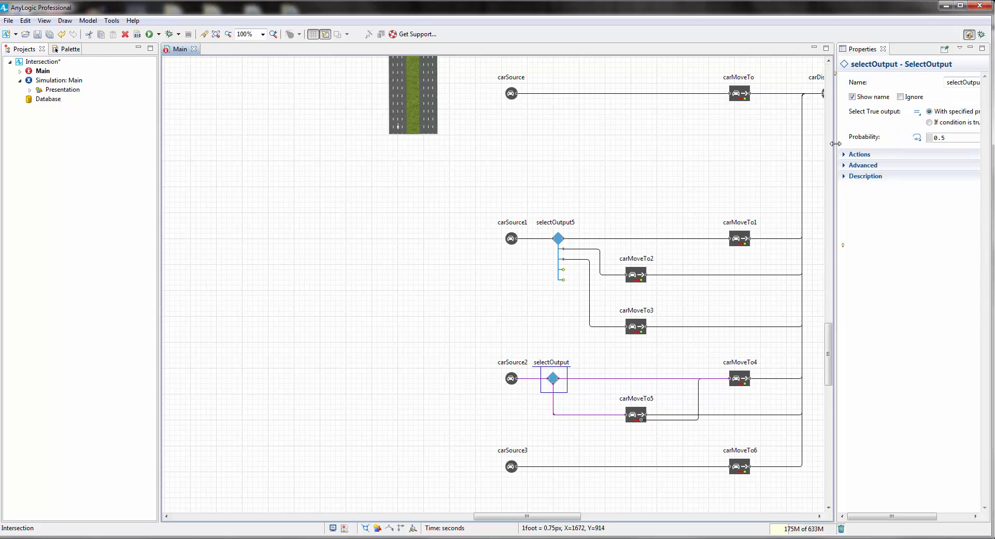
drag(836, 143, 661, 144)
double_click(769, 124)
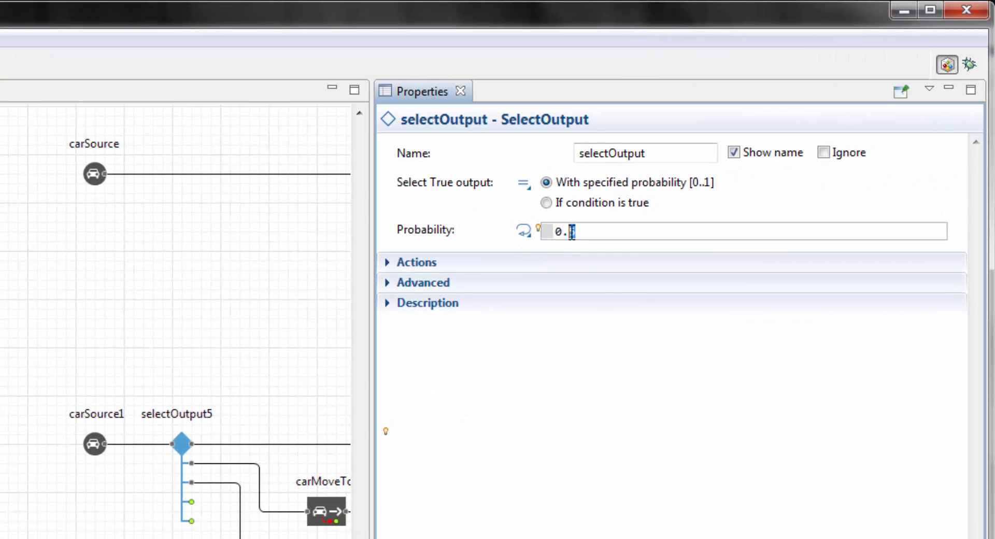
text(7)
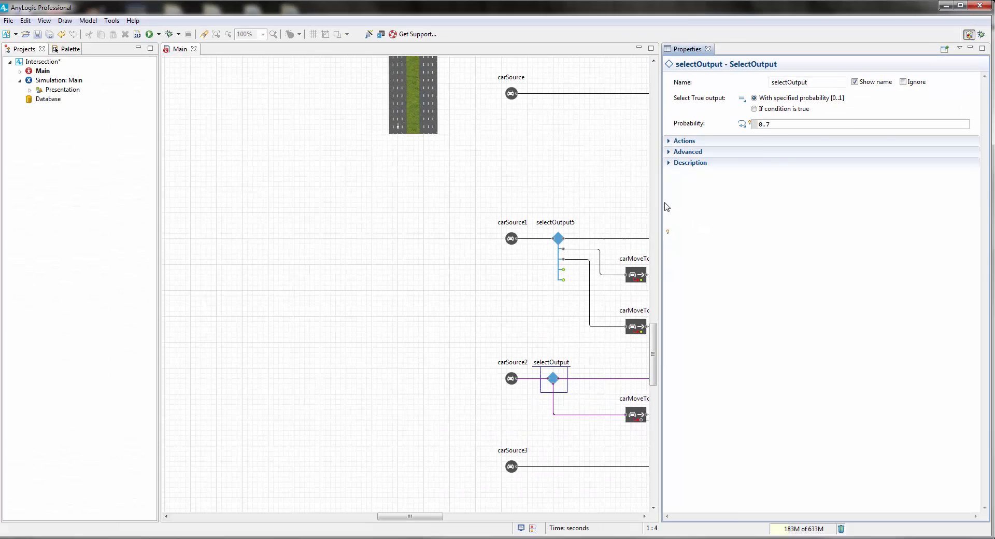
drag(663, 202, 808, 202)
Run the Intersection simulation in an enlarged window, check the car flow at x10 speed and close the window.
scroll(599, 271, up, 5)
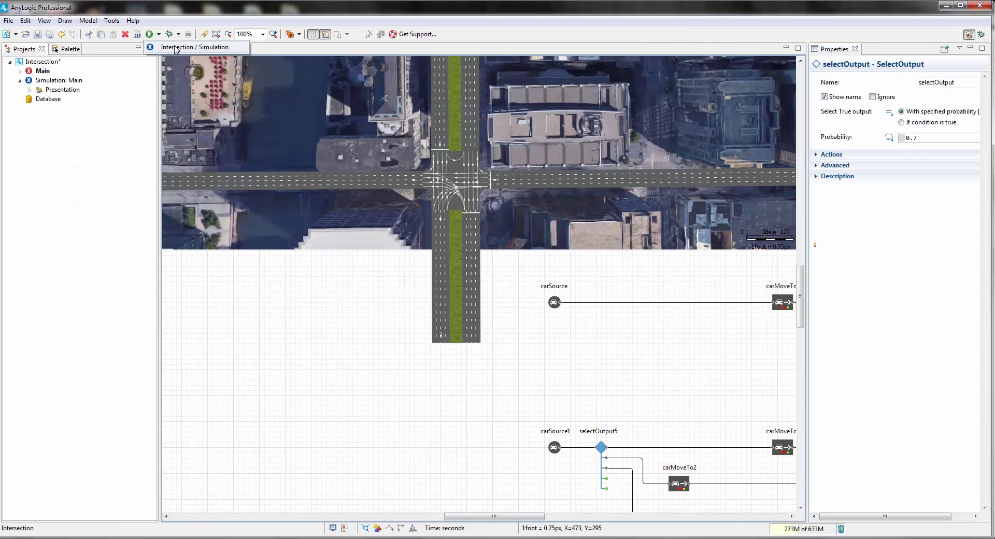
click(149, 34)
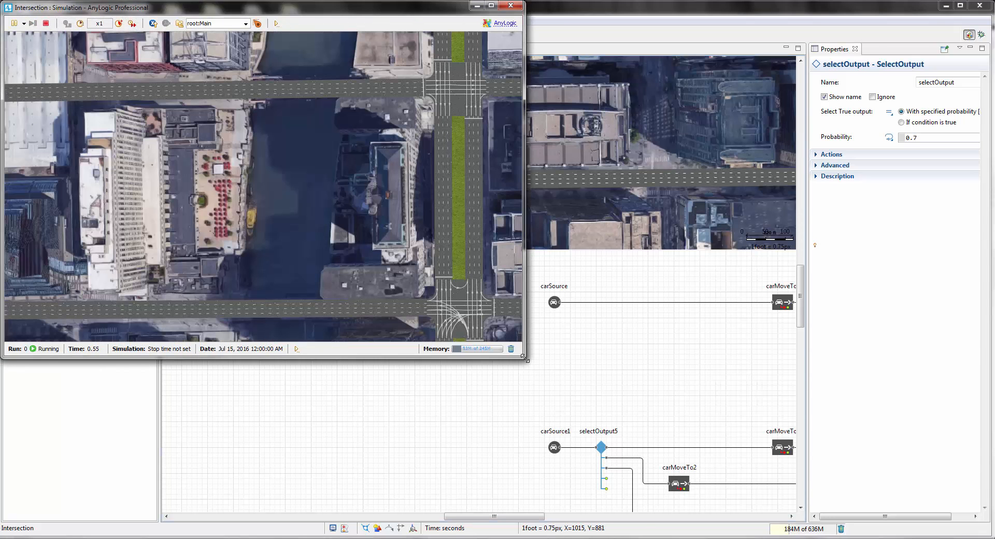
drag(524, 358, 807, 481)
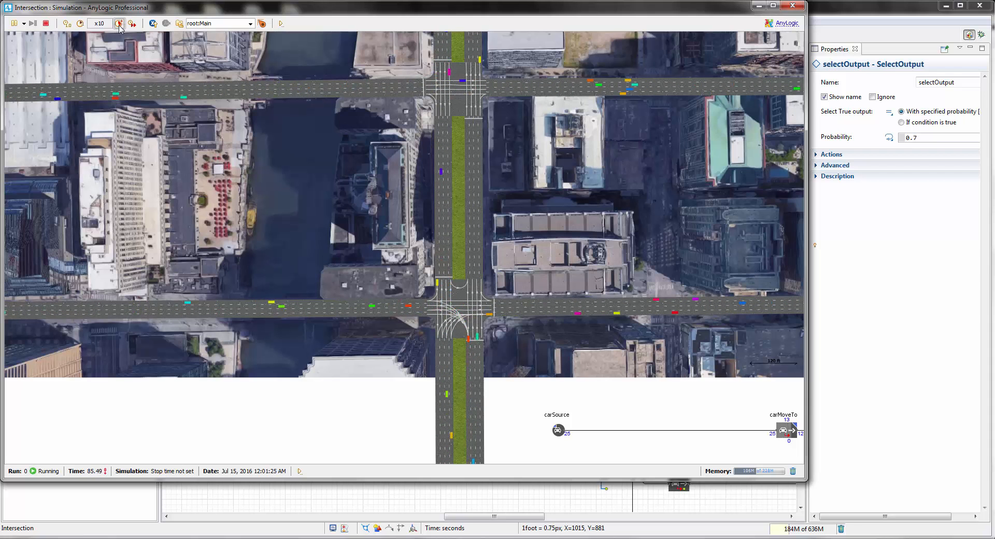
click(793, 6)
Connect the outWayNotFound ports of carMoveTo2 and carMoveTo3 to the input port of carMoveTo1.
drag(658, 399, 507, 217)
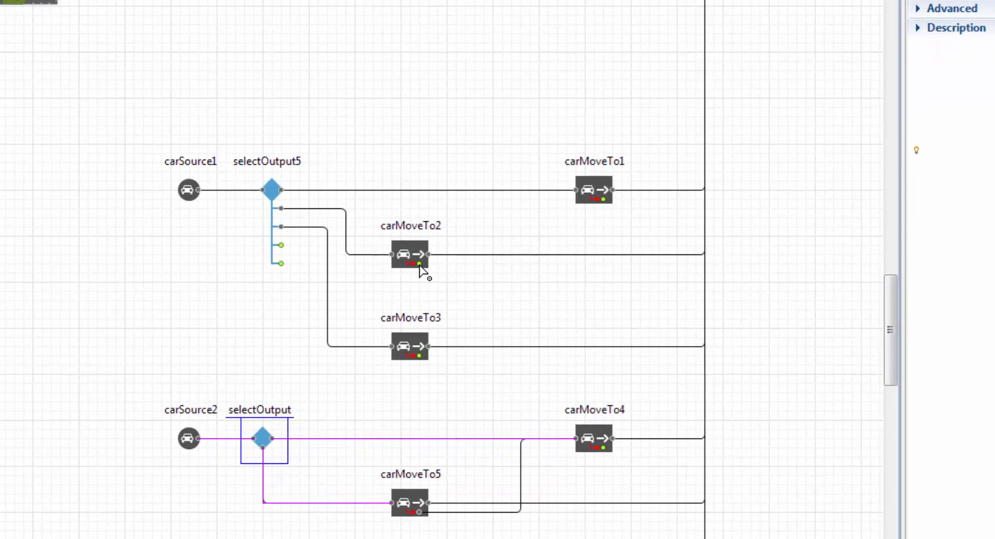
drag(420, 265, 452, 265)
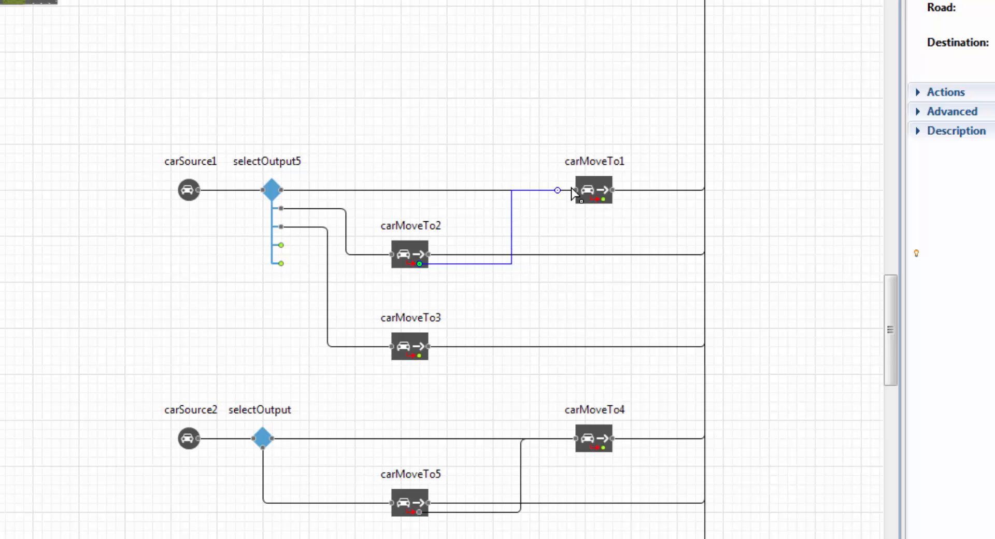
drag(572, 189, 575, 190)
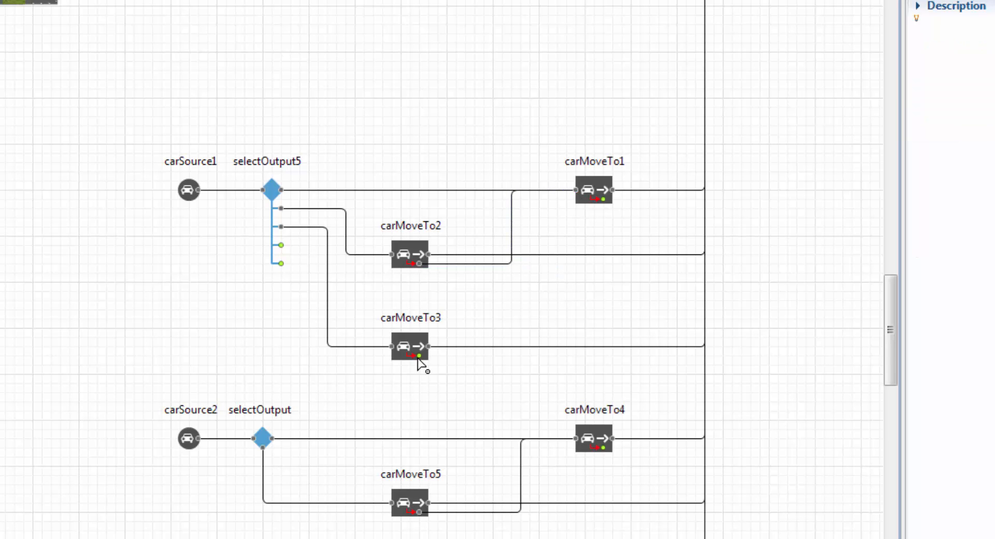
drag(421, 357, 512, 191)
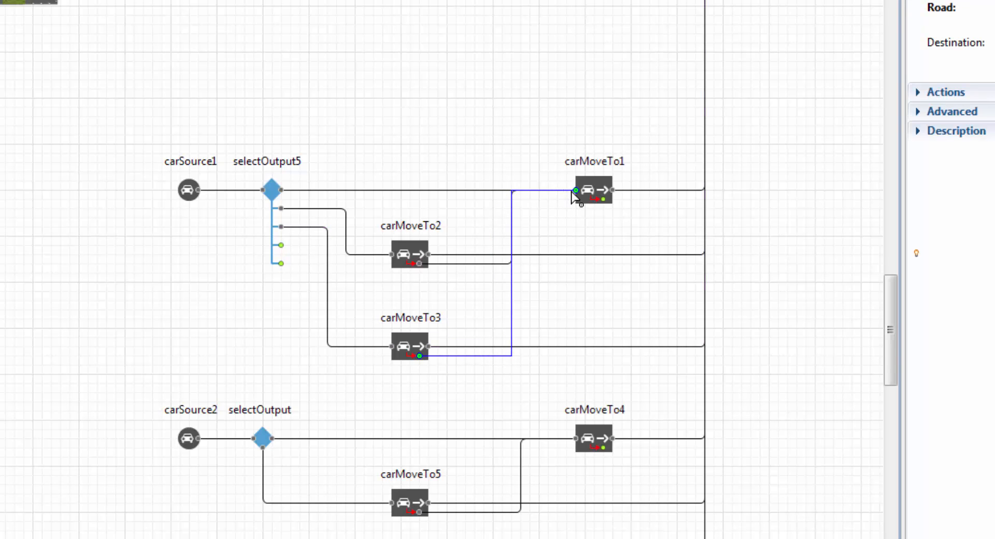
drag(573, 196, 576, 191)
click(505, 109)
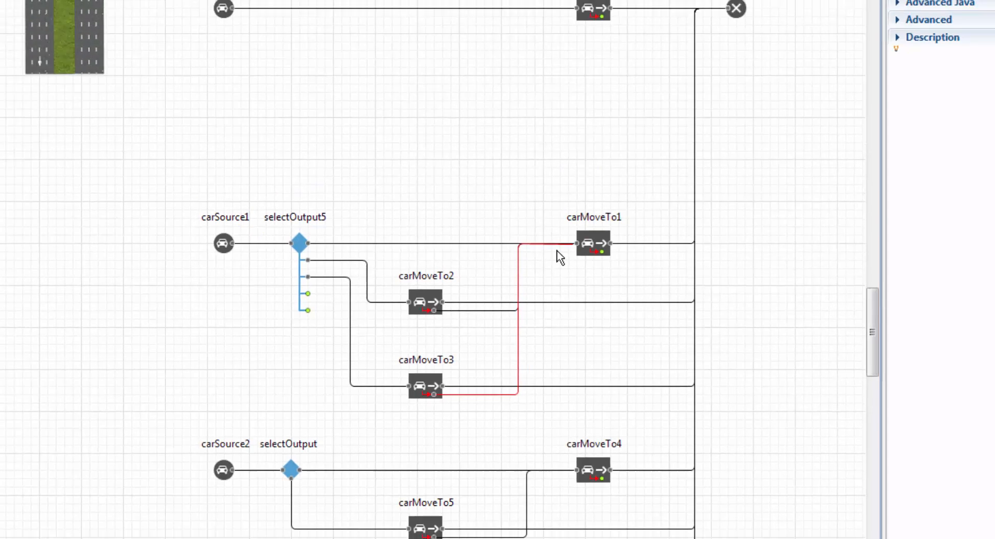
click(572, 248)
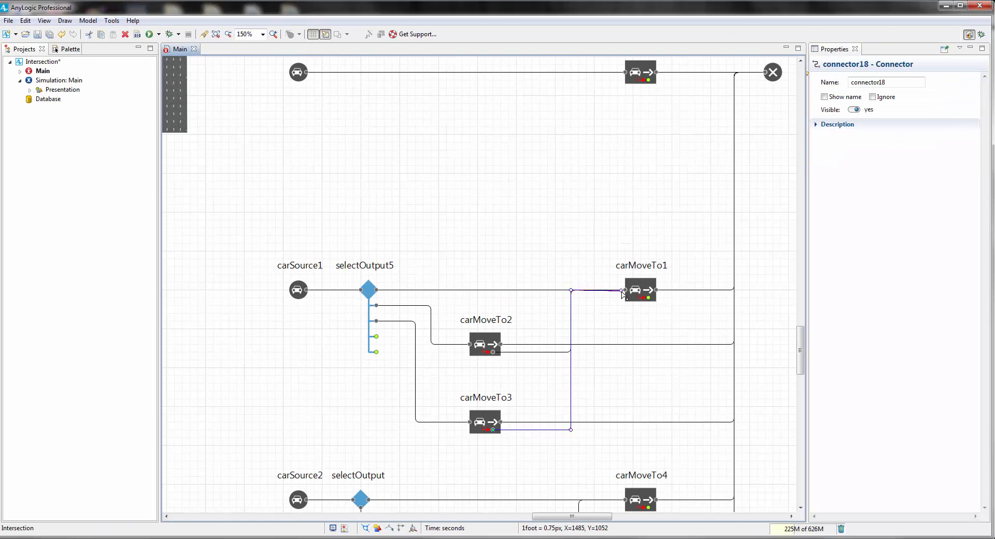
drag(622, 291, 625, 290)
Run the Intersection simulation again and enlarge its window to show both intersections.
drag(546, 171, 595, 322)
scroll(595, 322, down, 2)
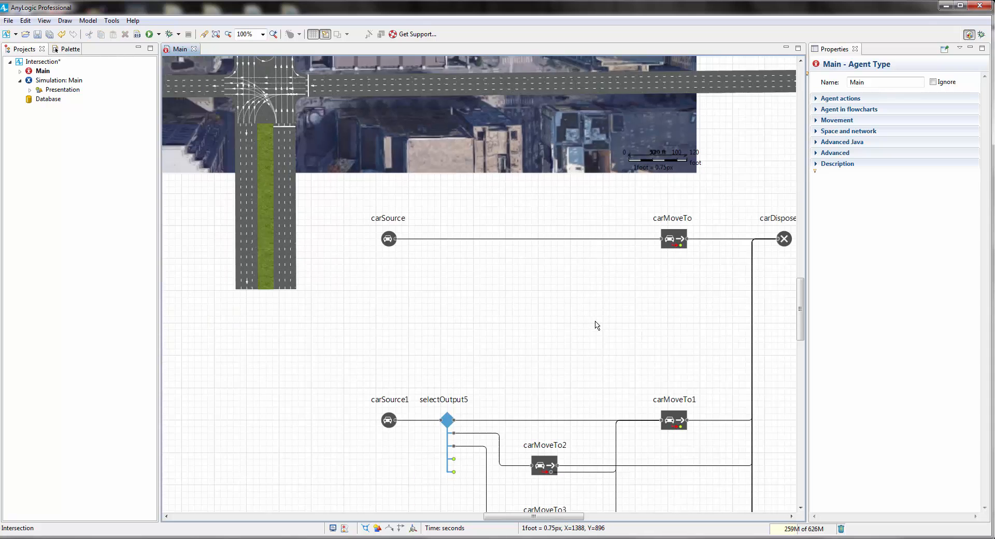
drag(560, 247, 609, 419)
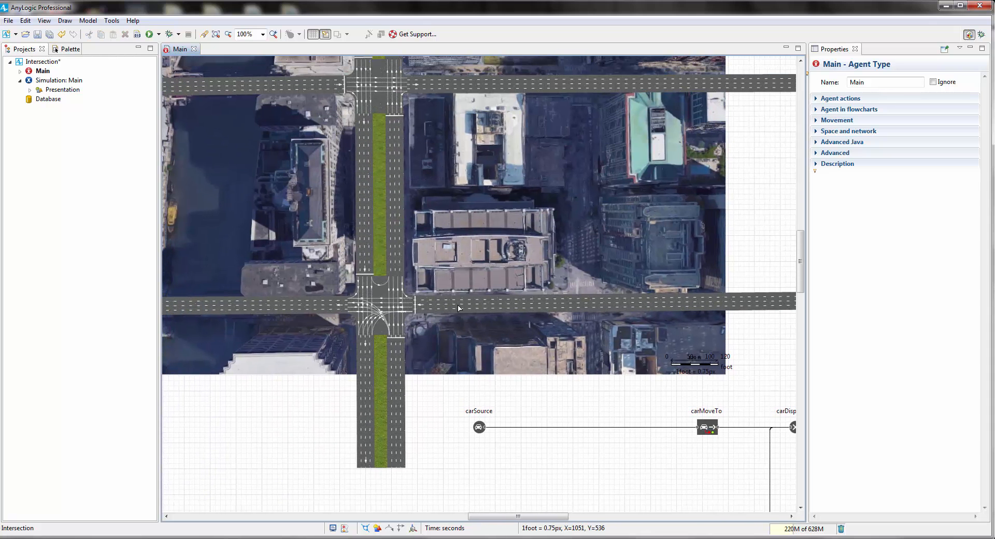
drag(282, 307, 399, 411)
click(158, 34)
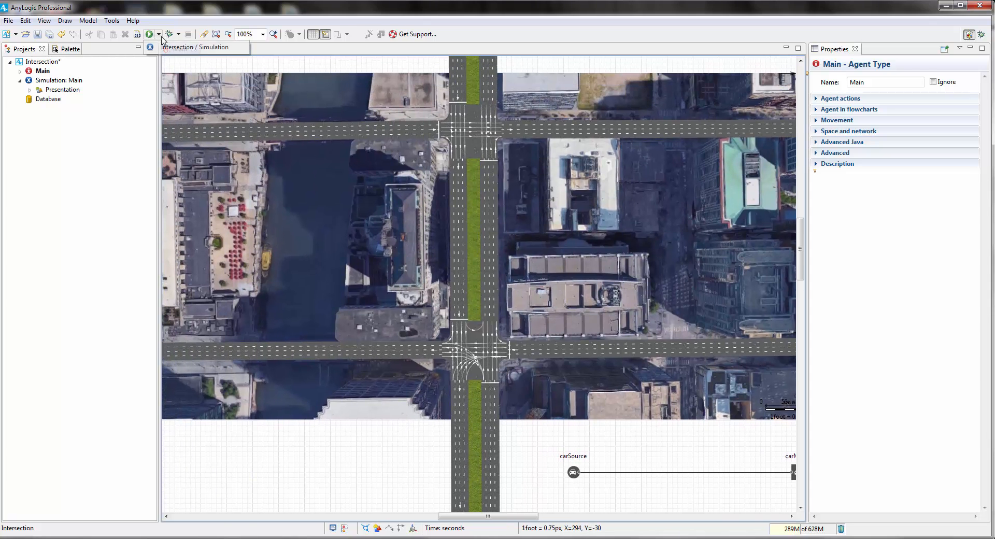
click(197, 49)
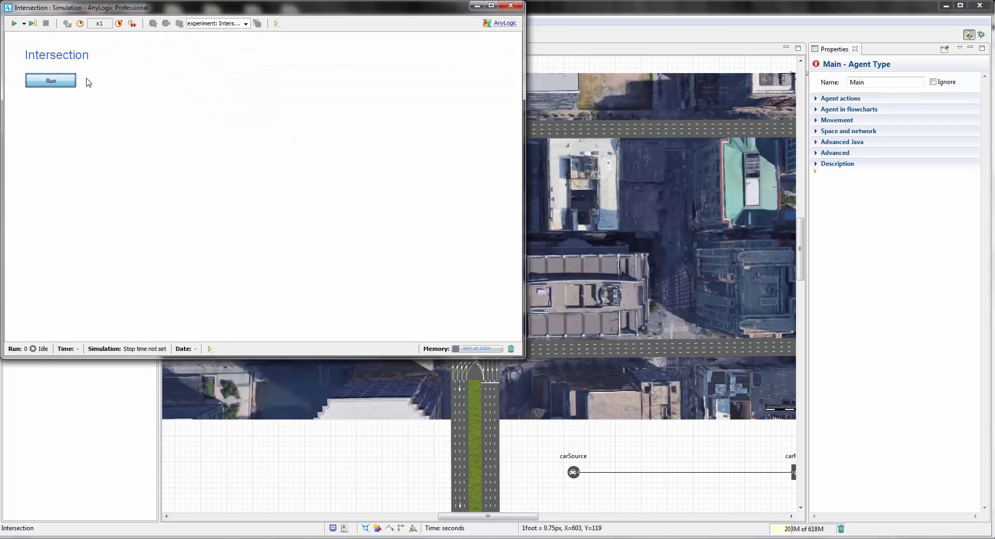
click(72, 82)
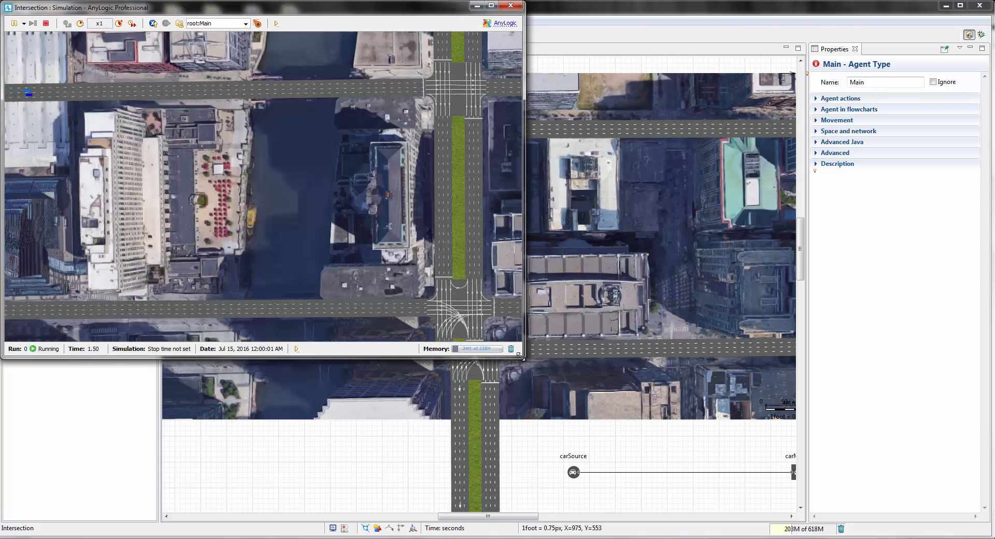
drag(520, 356, 846, 505)
Watch the traffic at the lower intersection at x5 speed, and stop and close the simulation.
scroll(565, 357, up, 3)
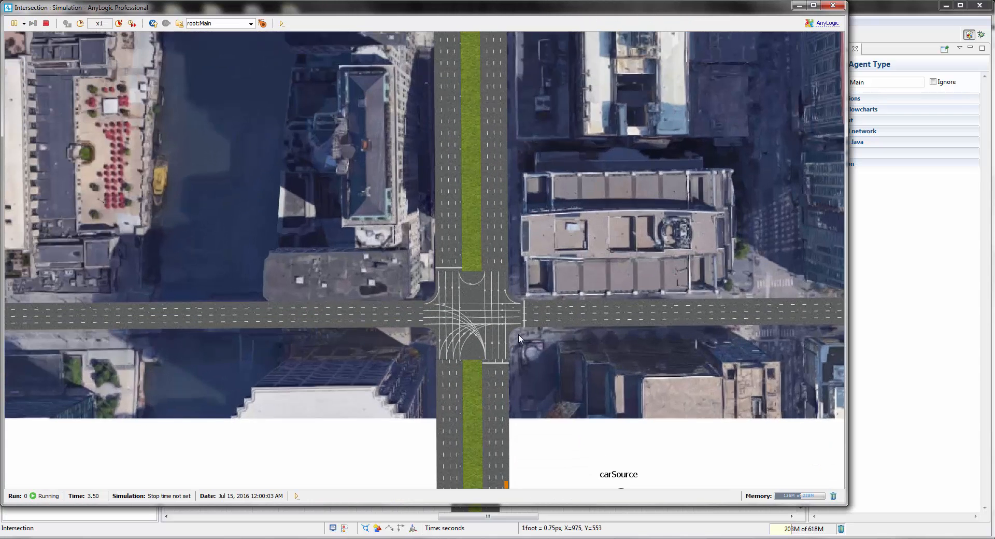
drag(518, 334, 505, 289)
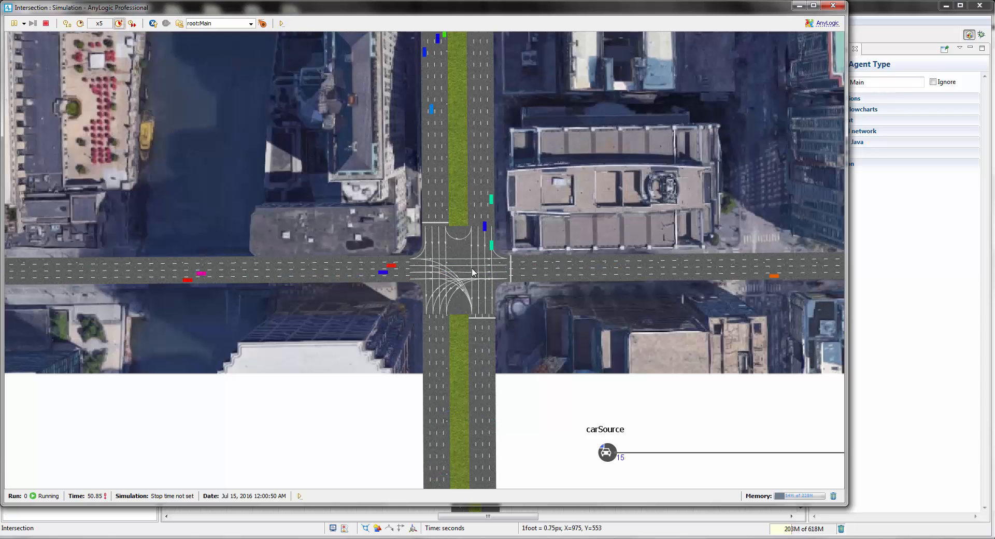
click(46, 24)
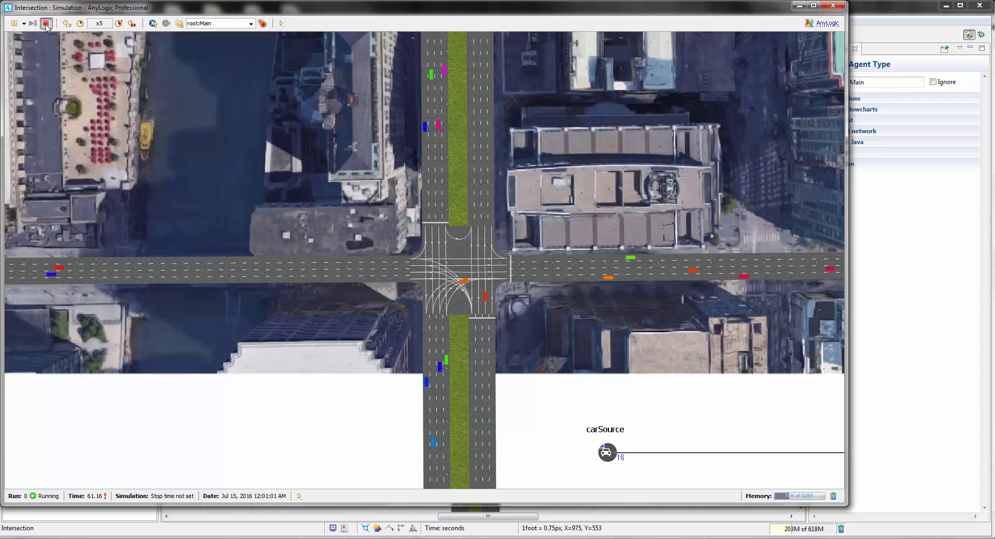
click(832, 6)
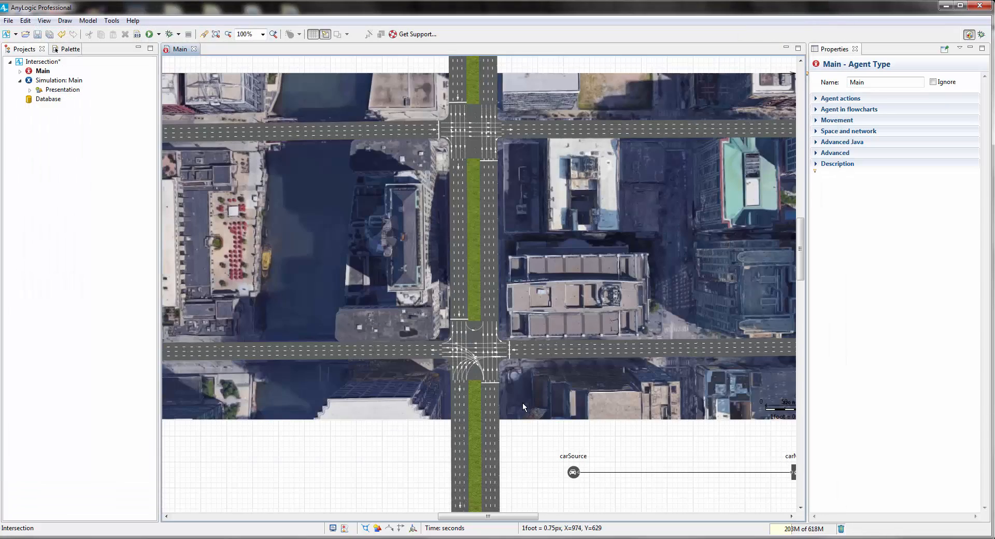
Enable the Yield road sign on the stop line of the road entering the lower intersection from below.
scroll(523, 403, down, 3)
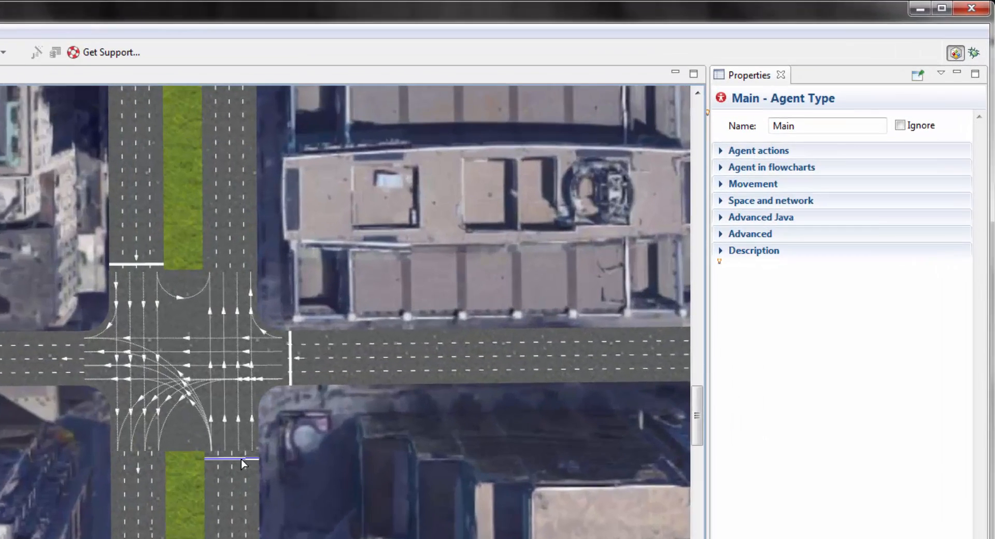
click(499, 301)
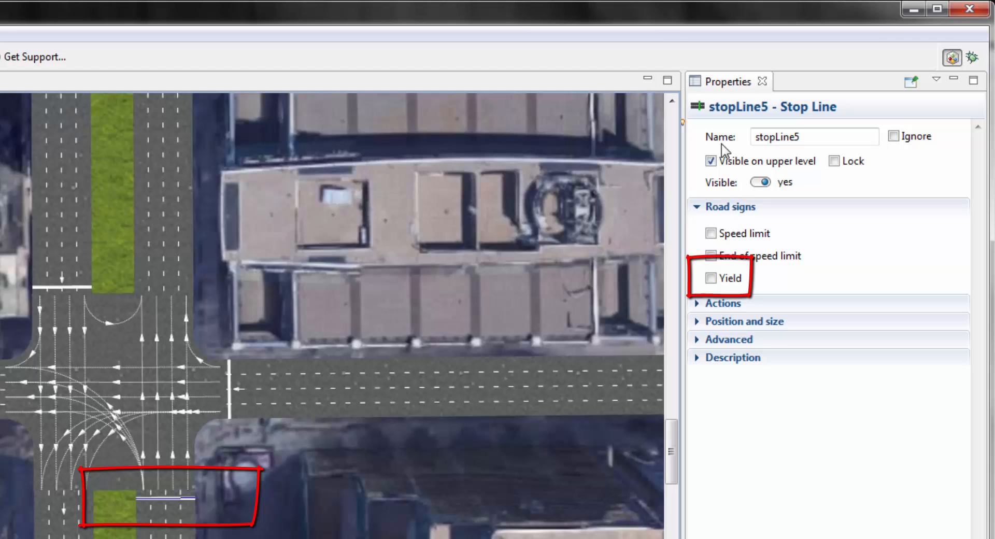
click(729, 279)
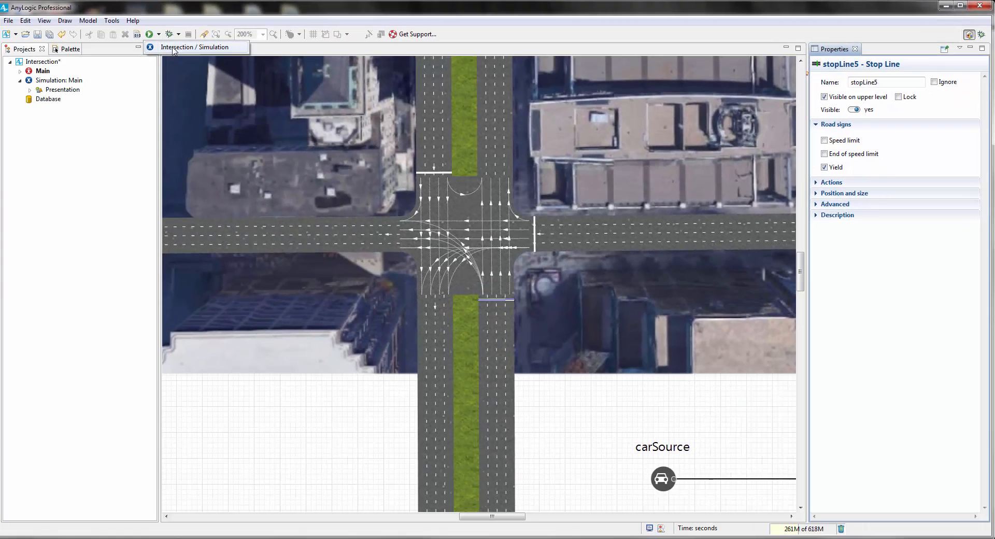
Run the simulation at x2 speed, examine how cars yield at the lower intersection and close the window.
click(203, 46)
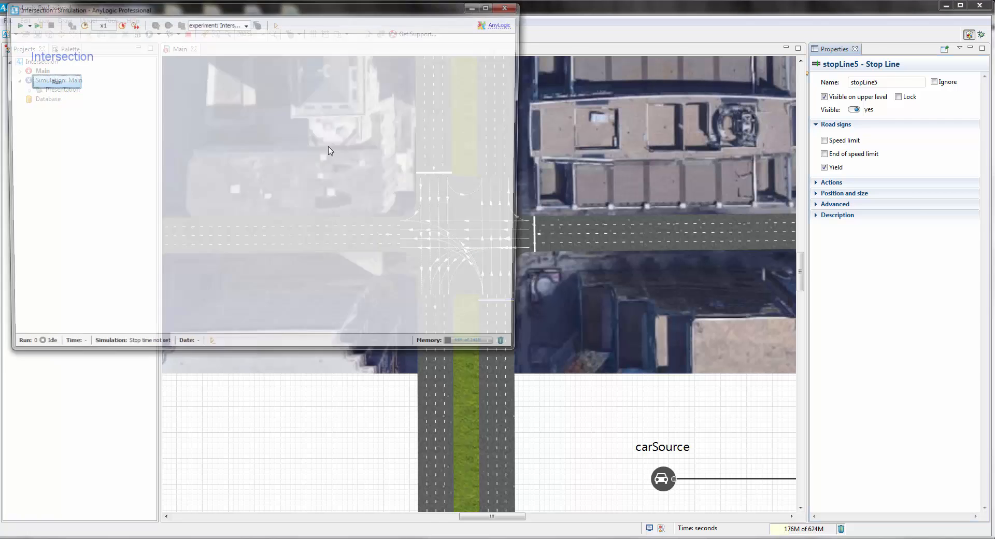
click(67, 85)
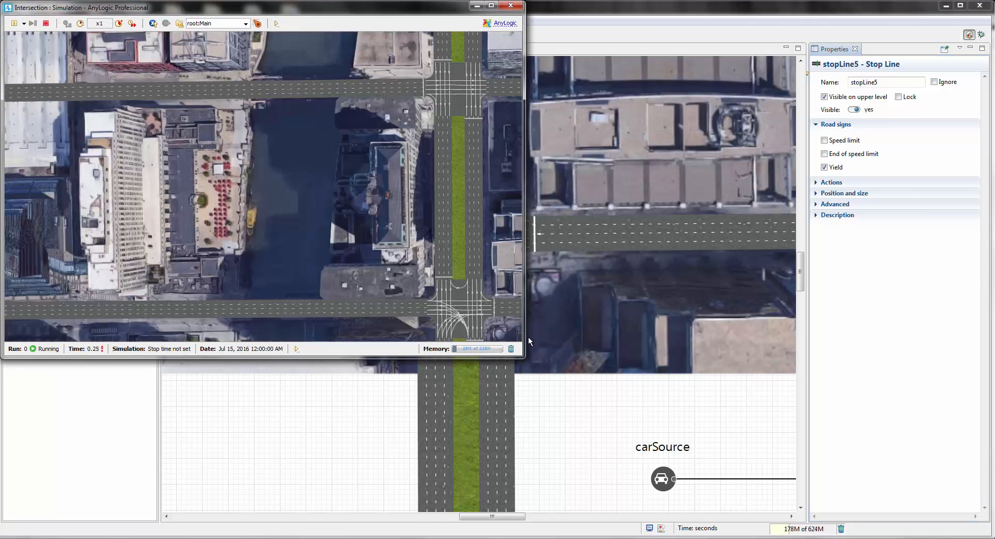
drag(524, 357, 513, 320)
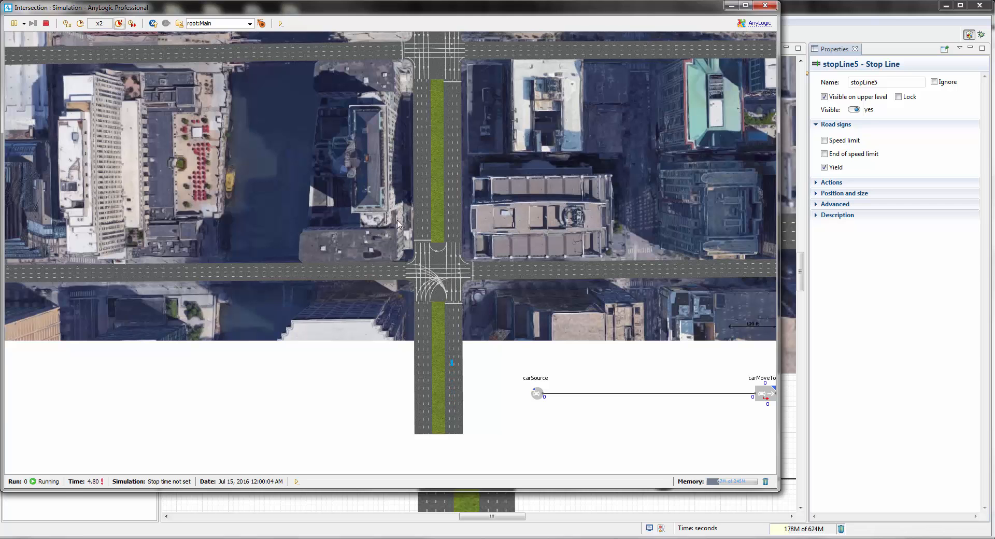
drag(511, 259, 509, 275)
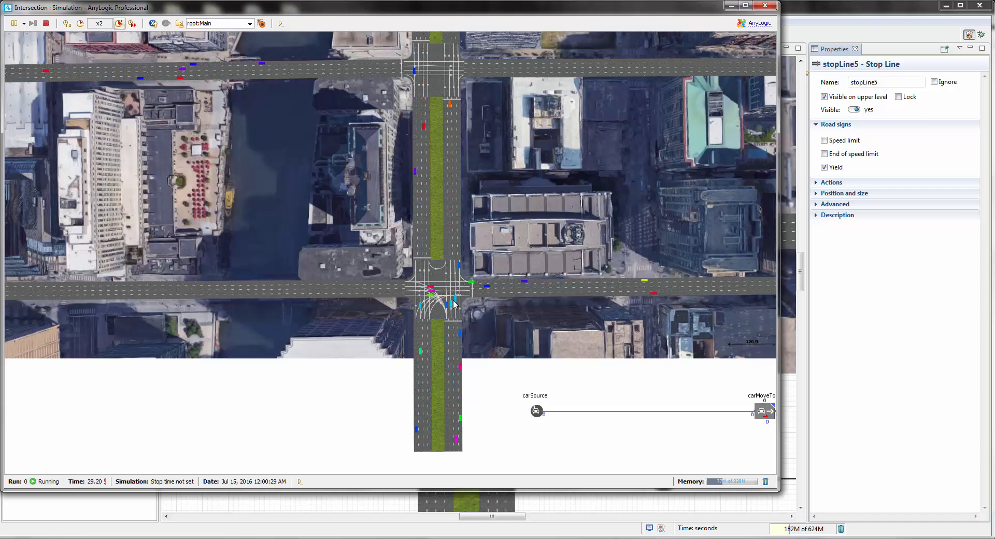
scroll(462, 305, up, 1)
scroll(461, 303, up, 2)
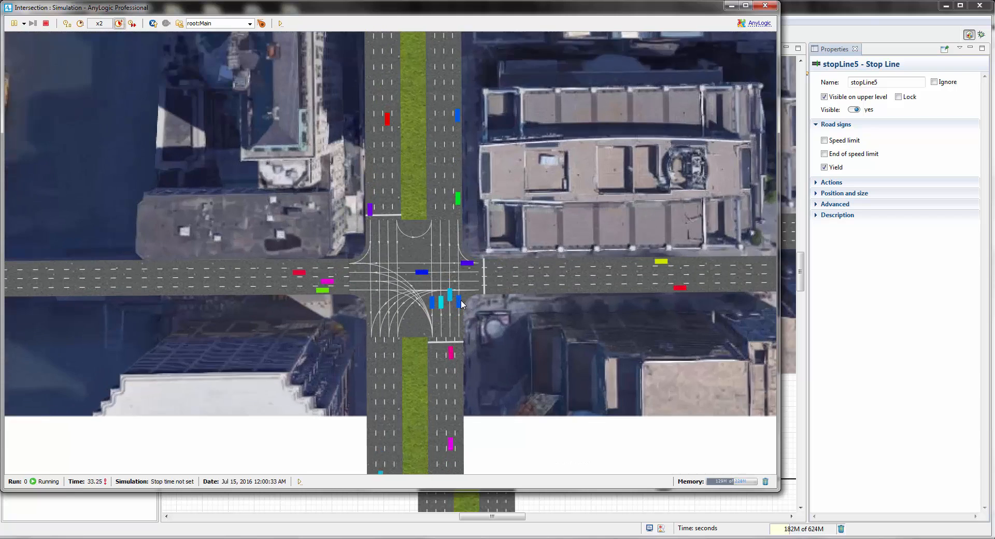
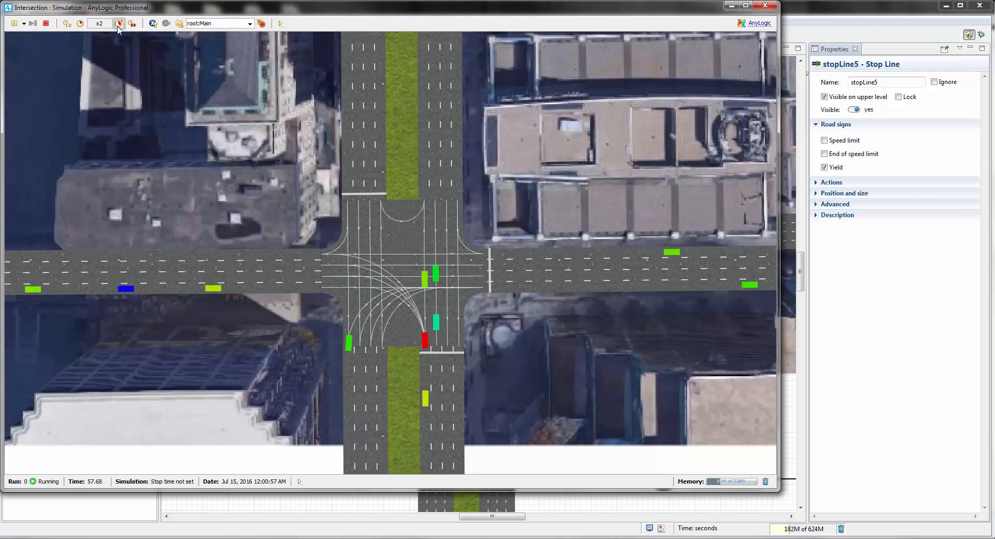
click(765, 6)
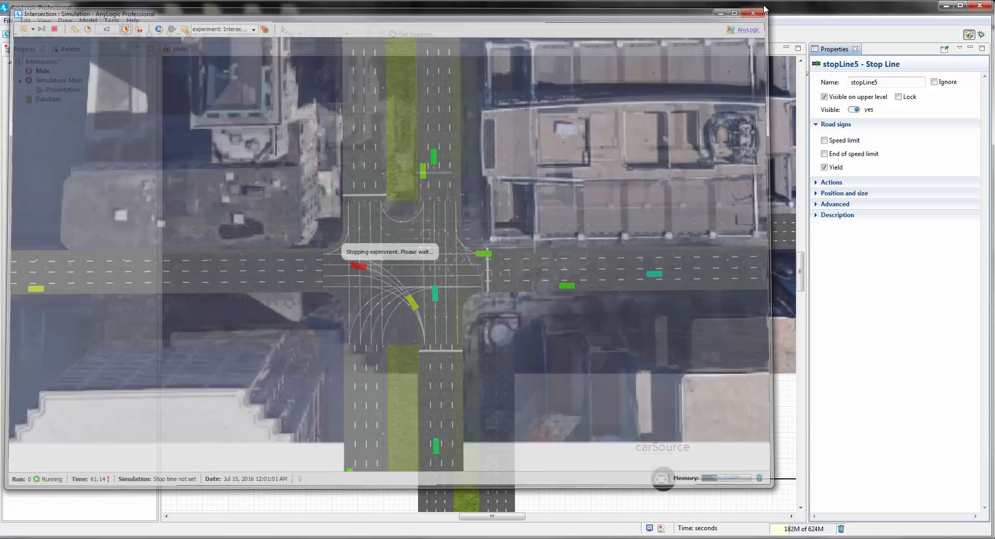
Add a Traffic Light block from the Road Traffic Library beside the upper intersection.
drag(676, 334, 597, 396)
scroll(609, 260, down, 3)
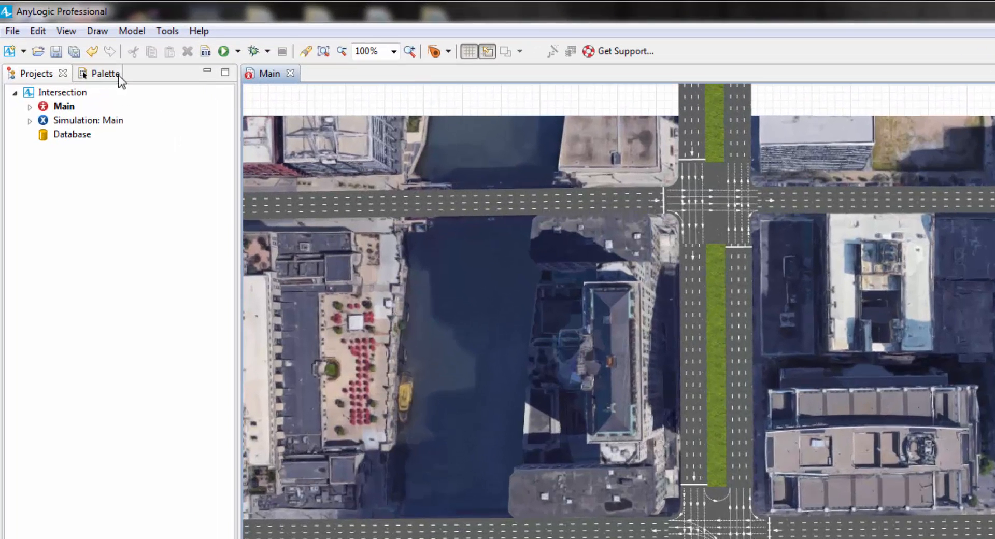
click(72, 49)
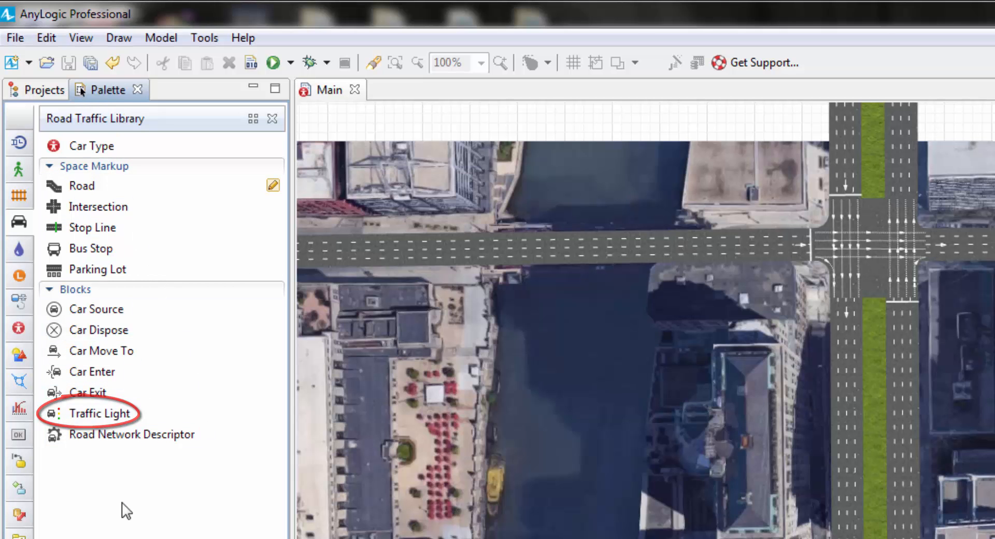
drag(100, 413, 970, 195)
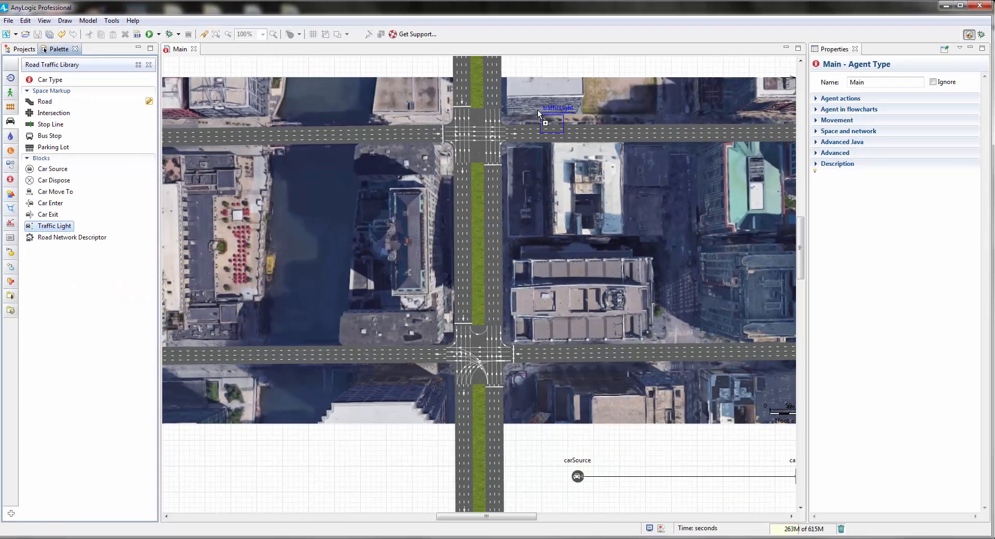
drag(529, 106, 530, 106)
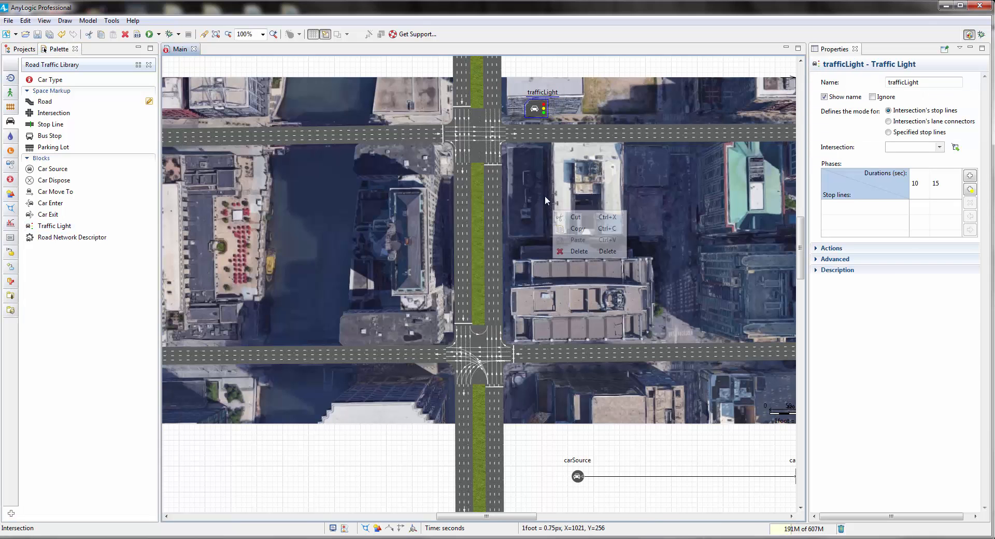
Link the new traffic light to the upper intersection, keeping its mode defined for the intersection's stop lines.
drag(545, 195, 551, 229)
scroll(548, 229, up, 3)
scroll(548, 229, up, 2)
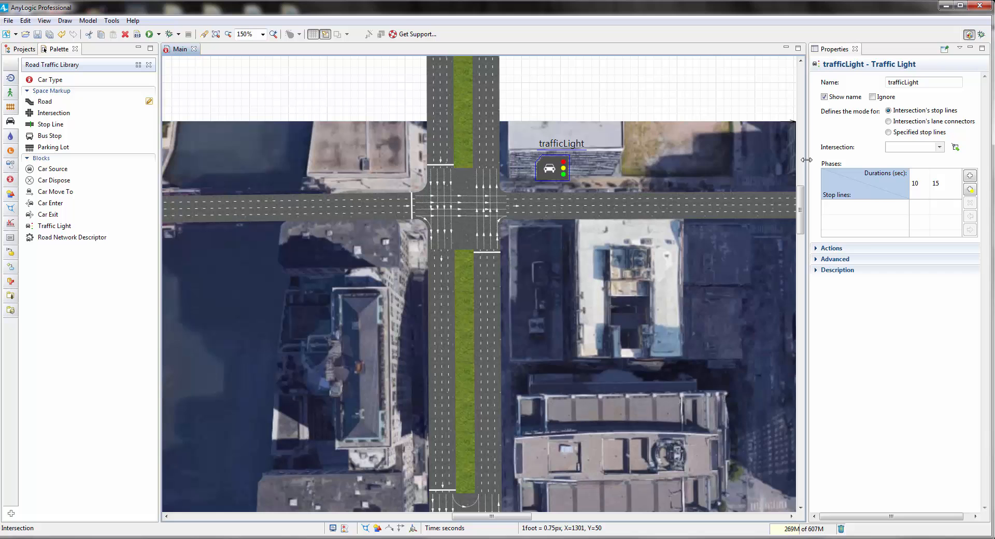
drag(807, 160, 699, 158)
drag(637, 250, 485, 253)
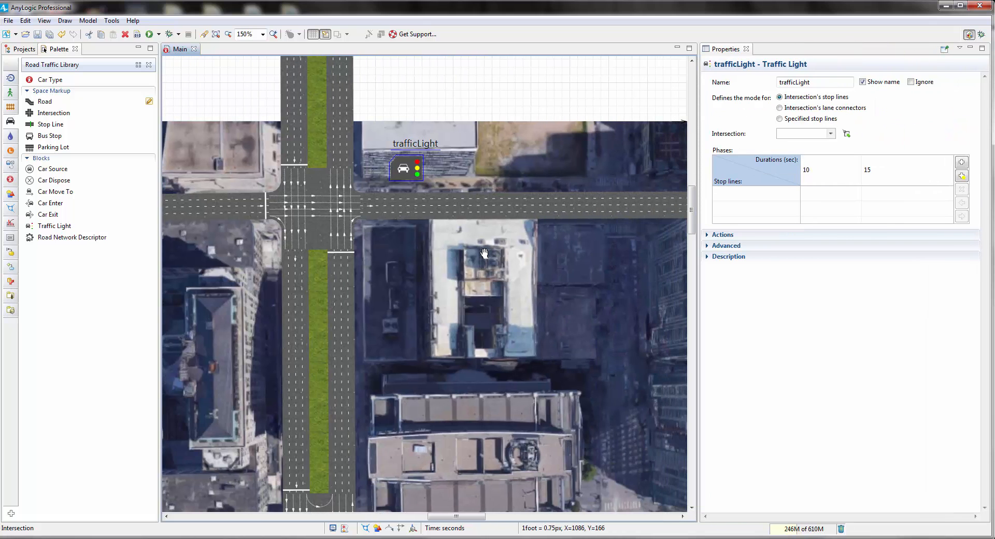
drag(704, 132, 591, 131)
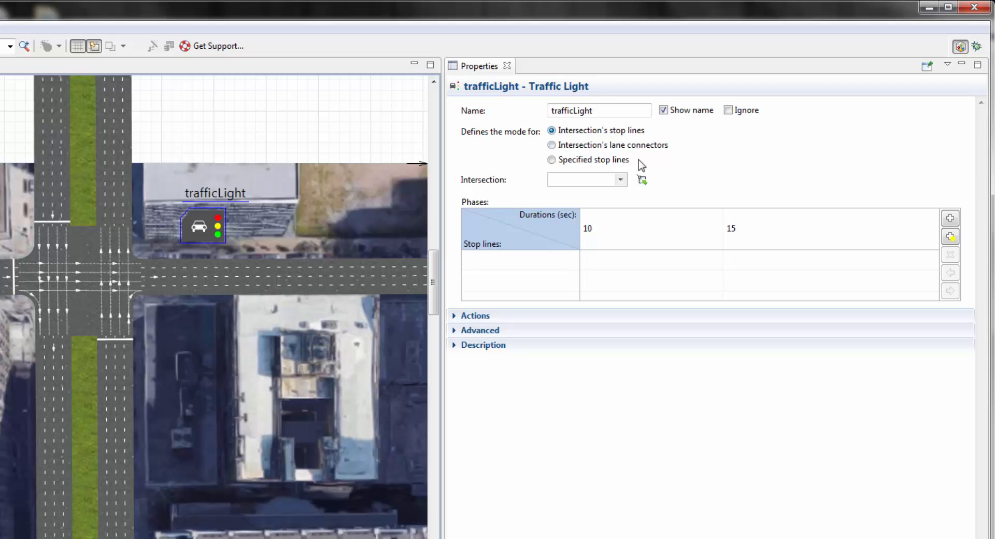
click(642, 180)
click(102, 253)
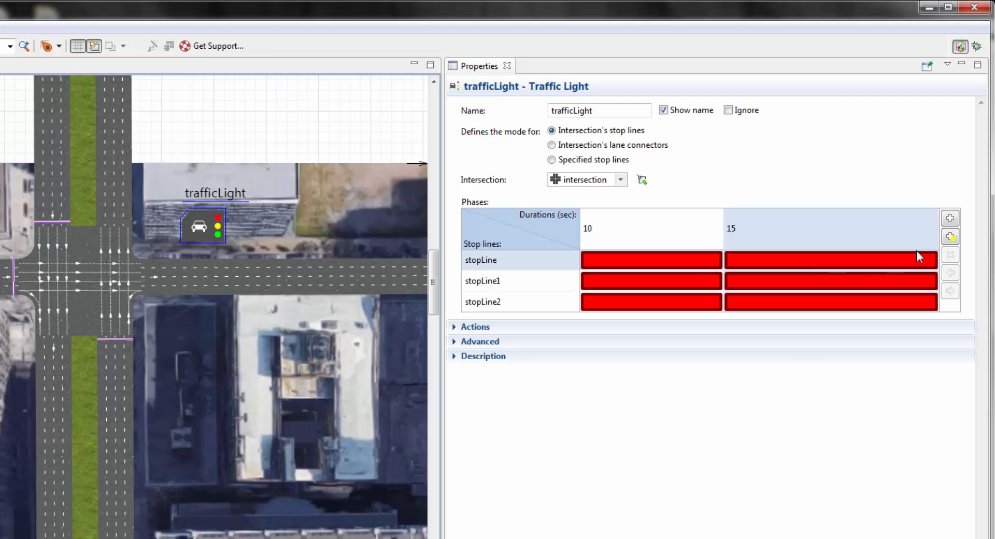
Add two 5-second yellow phases to the upper intersection's traffic light and place one between the two red phases.
click(950, 237)
click(951, 237)
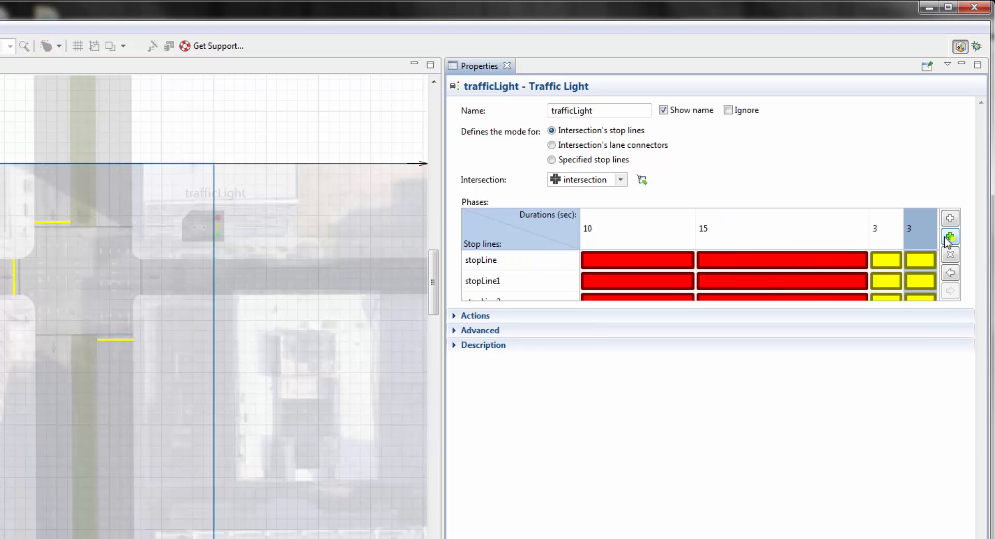
click(881, 232)
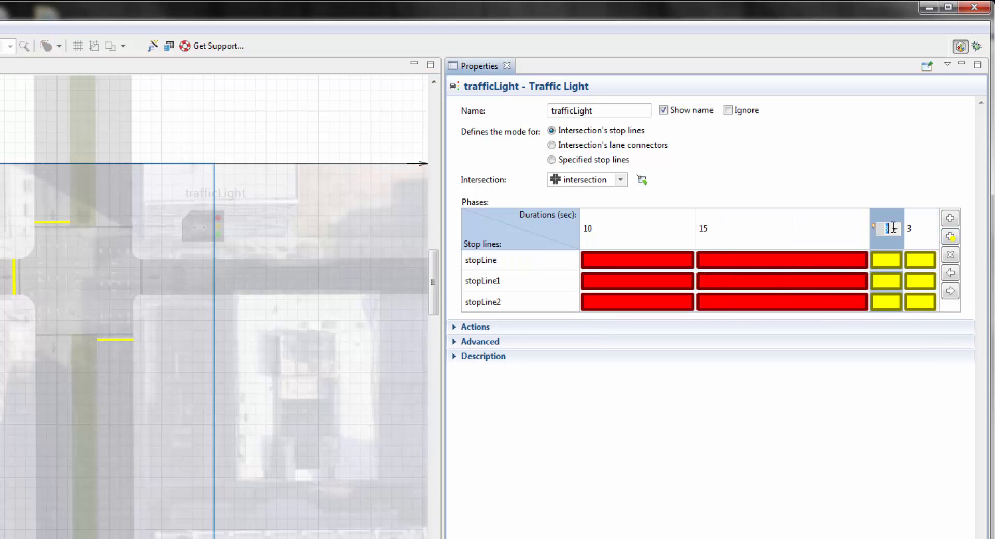
click(915, 232)
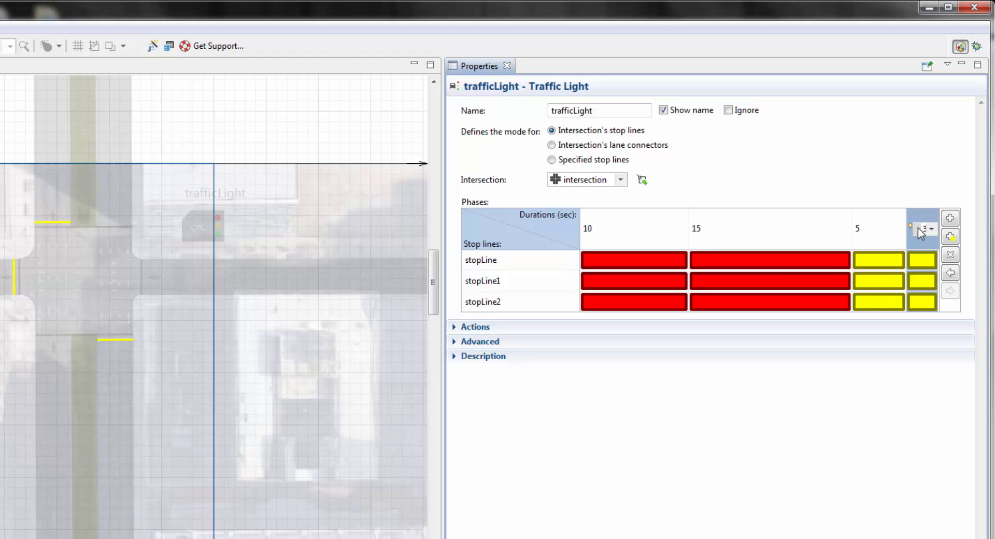
click(905, 239)
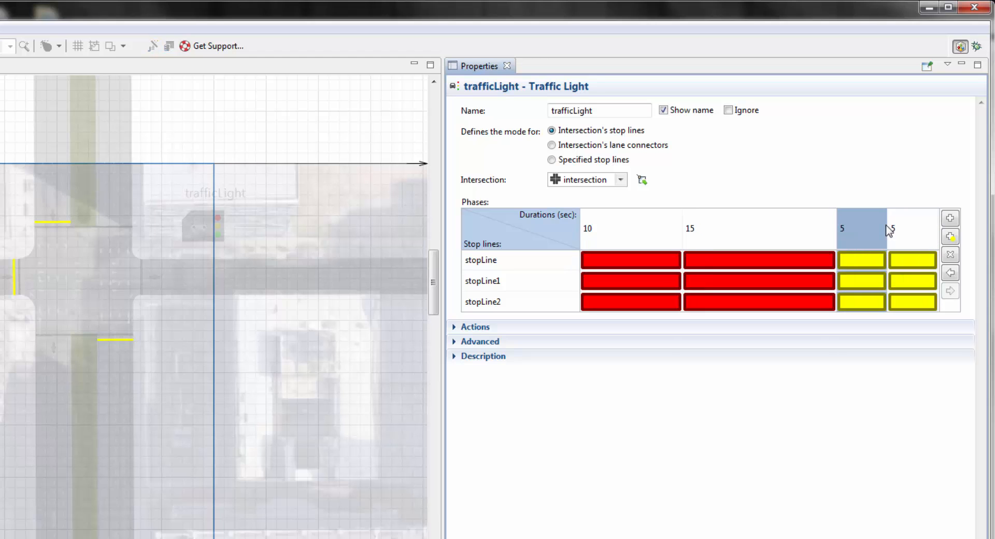
click(950, 273)
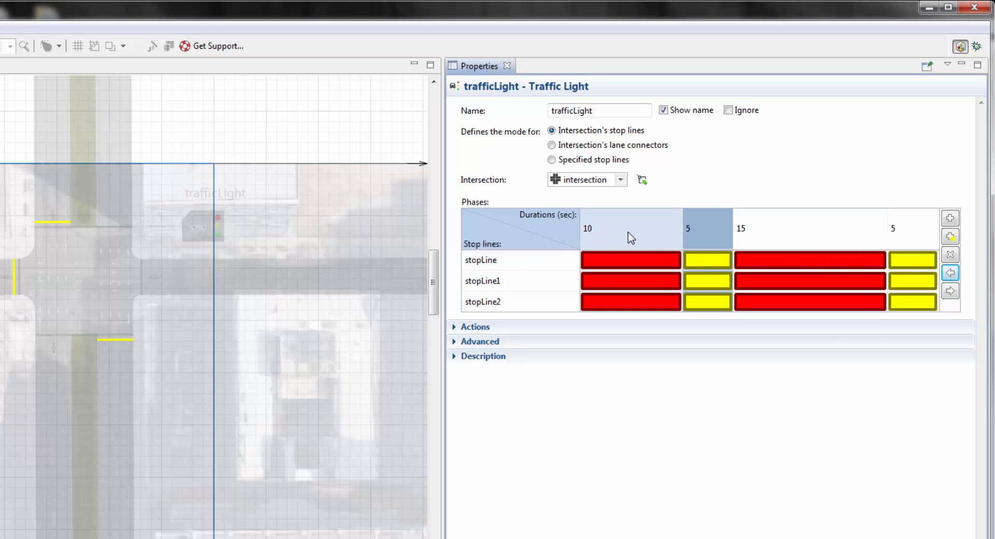
Set the duration of both non-yellow phases of the upper intersection's traffic light to 30 seconds.
click(631, 238)
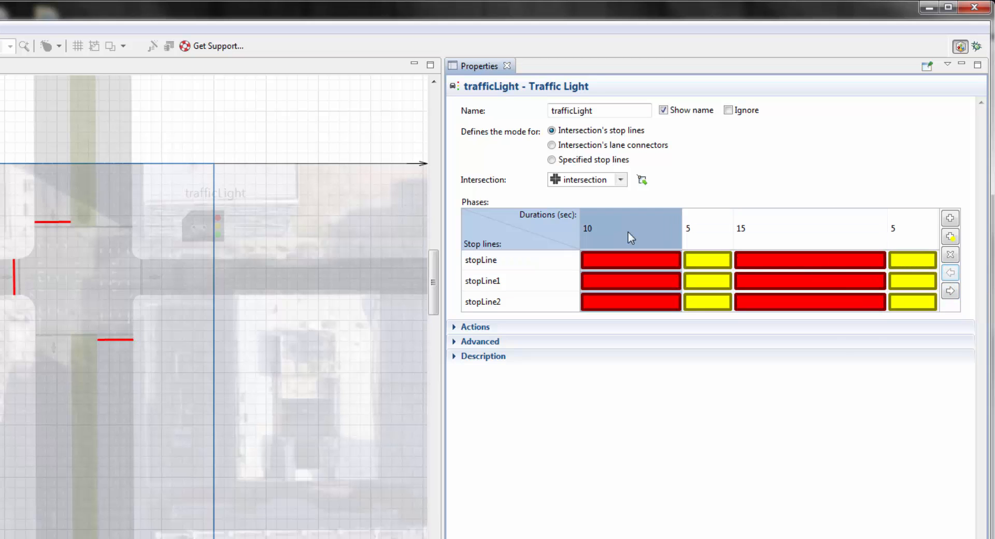
click(792, 237)
click(638, 236)
click(594, 233)
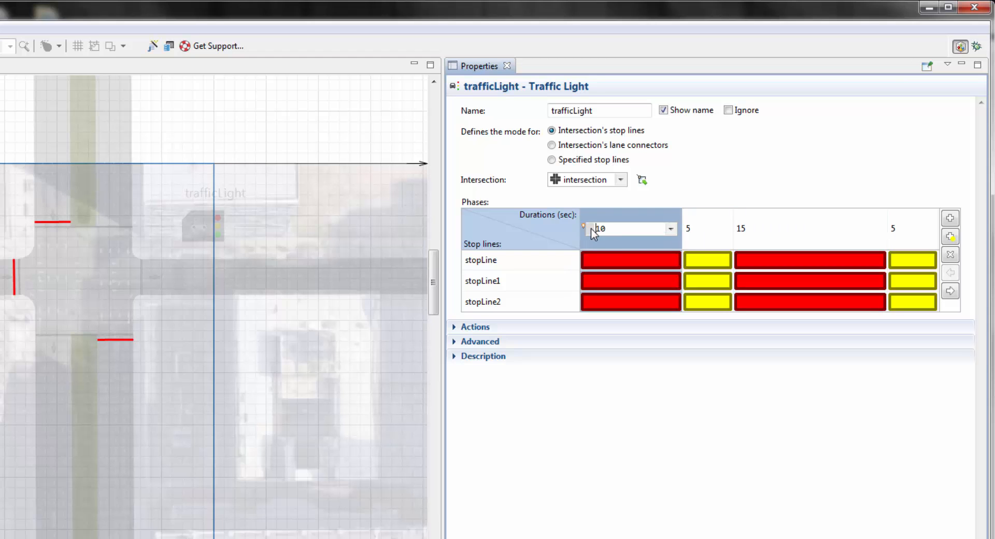
text(30)
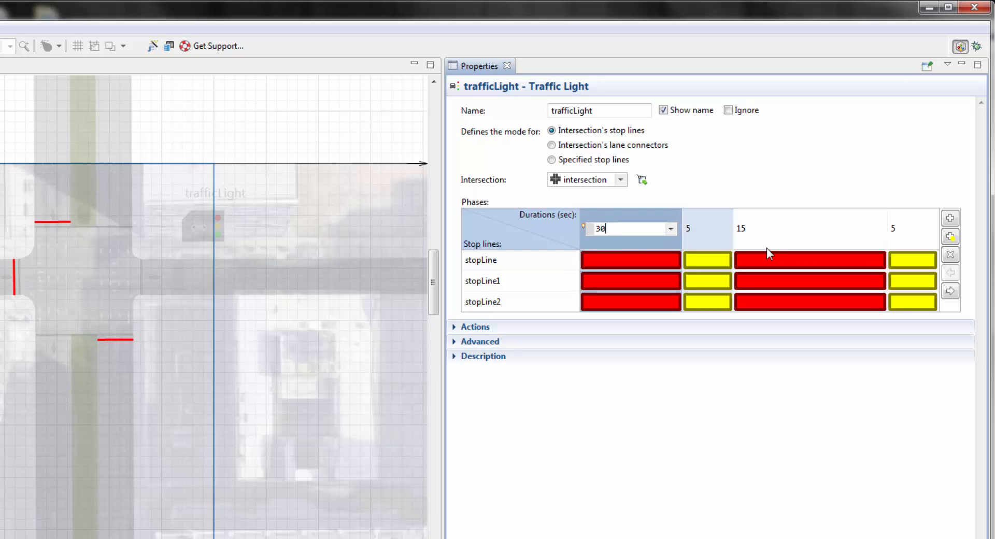
click(780, 233)
click(832, 231)
click(832, 232)
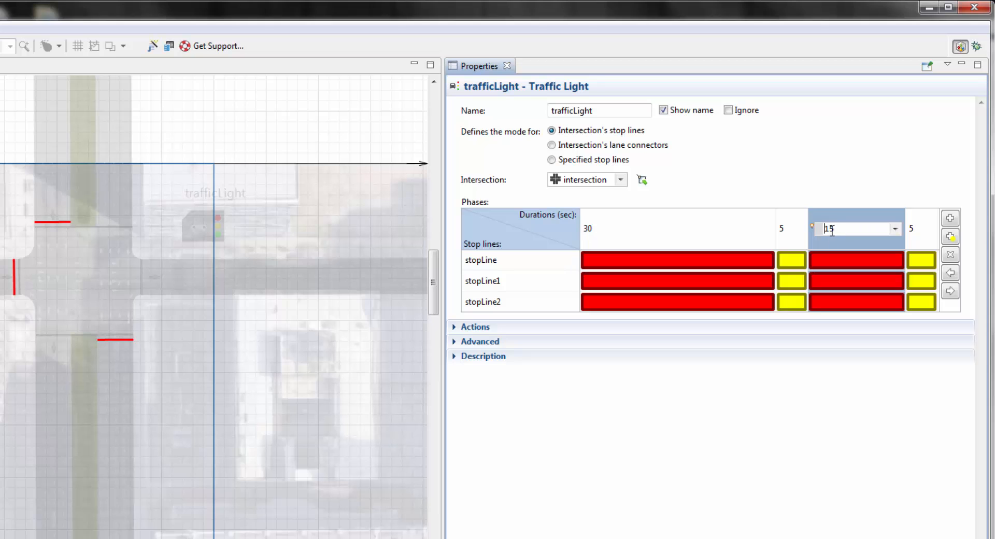
text(30)
Give green to the western road's stop line in the first 30-second phase, and to both vertical roads' stop lines in the second.
click(725, 239)
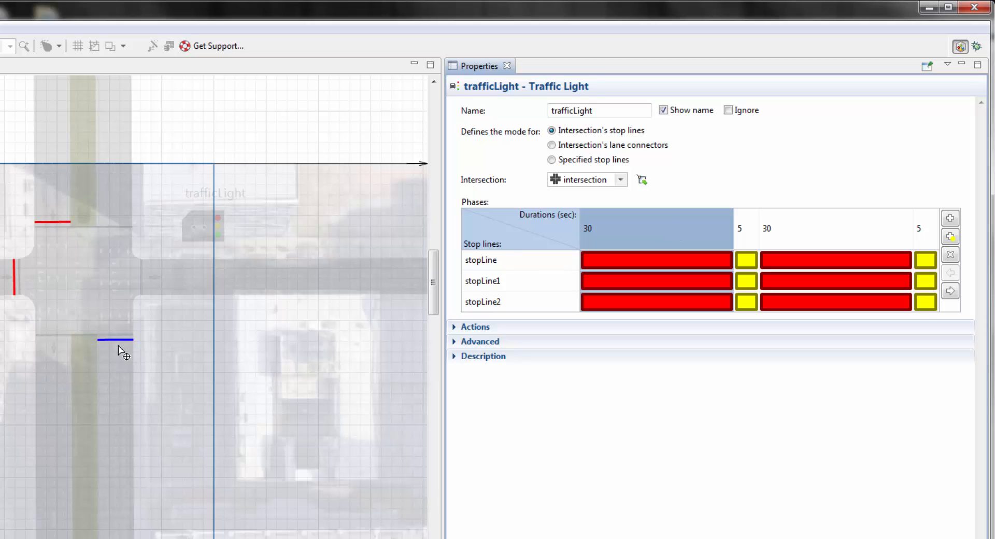
click(14, 280)
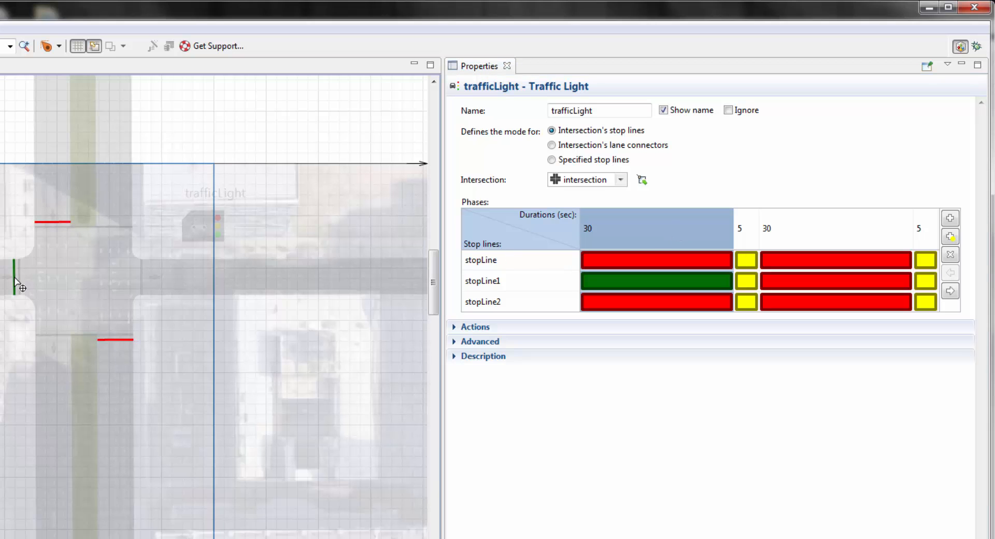
click(835, 227)
click(61, 222)
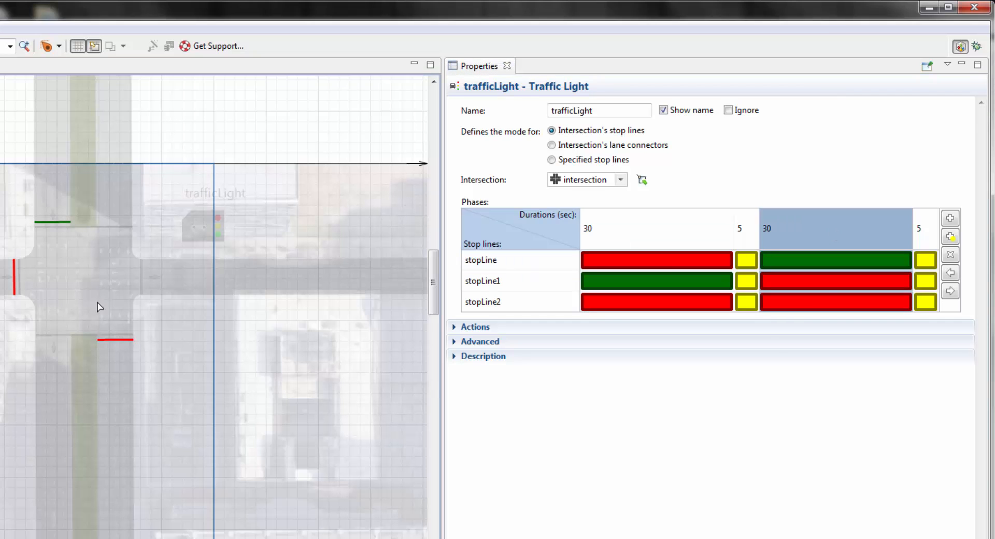
click(116, 341)
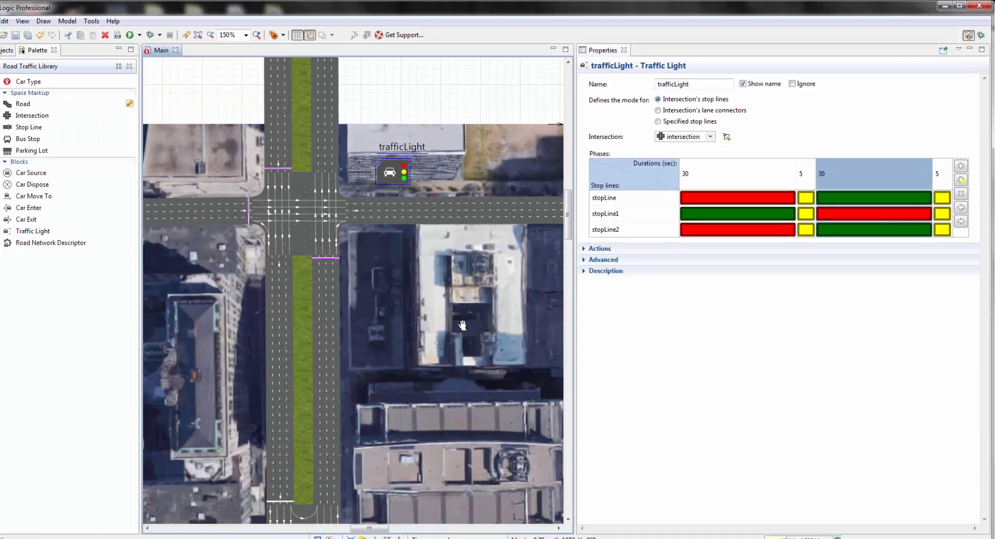
Add a second Traffic Light block beside the lower intersection and make it control the lane connectors of intersection1.
scroll(471, 228, down, 5)
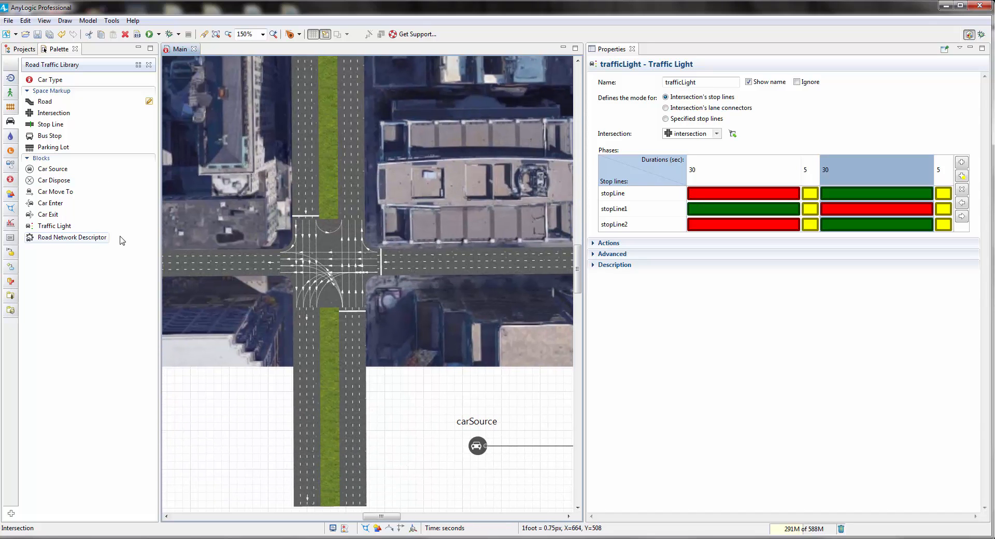
drag(67, 230, 409, 203)
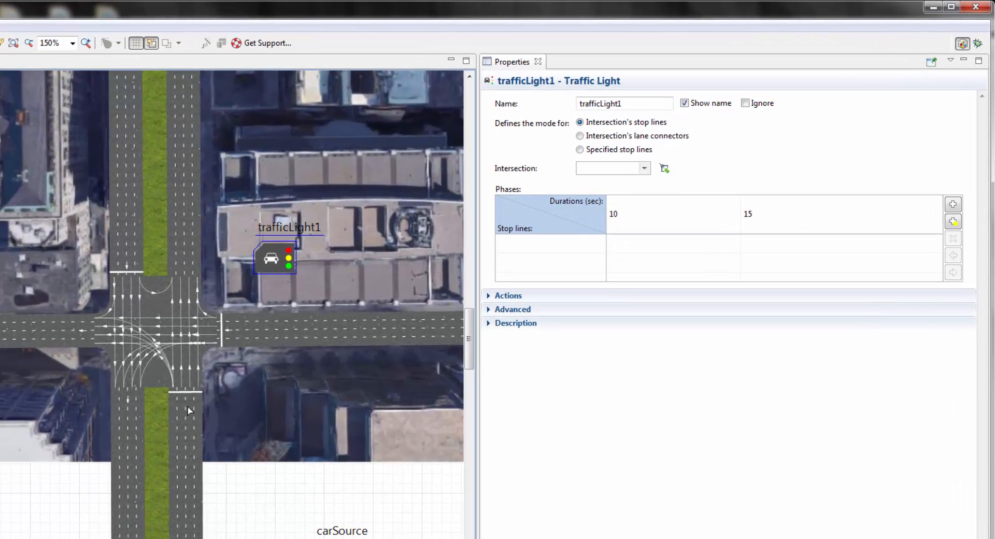
click(612, 137)
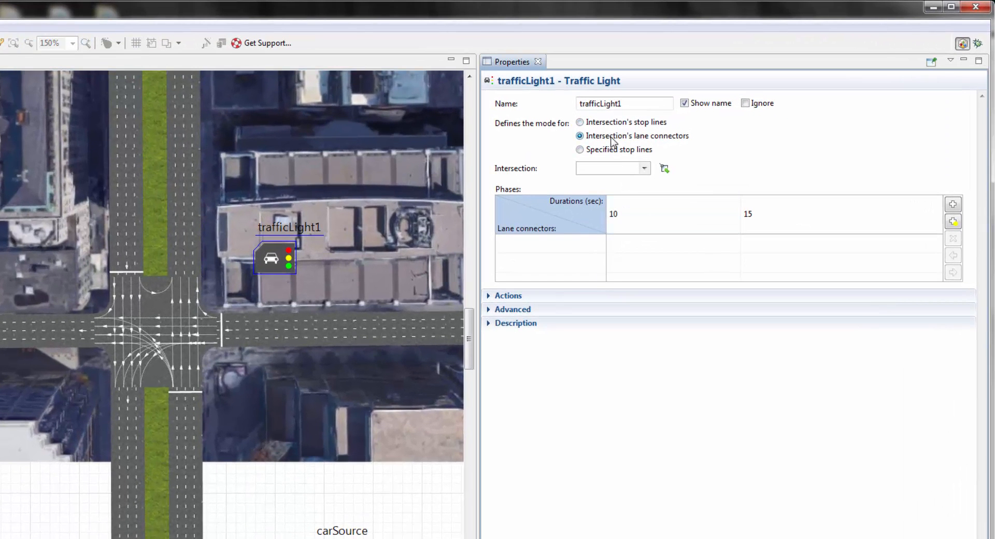
click(663, 168)
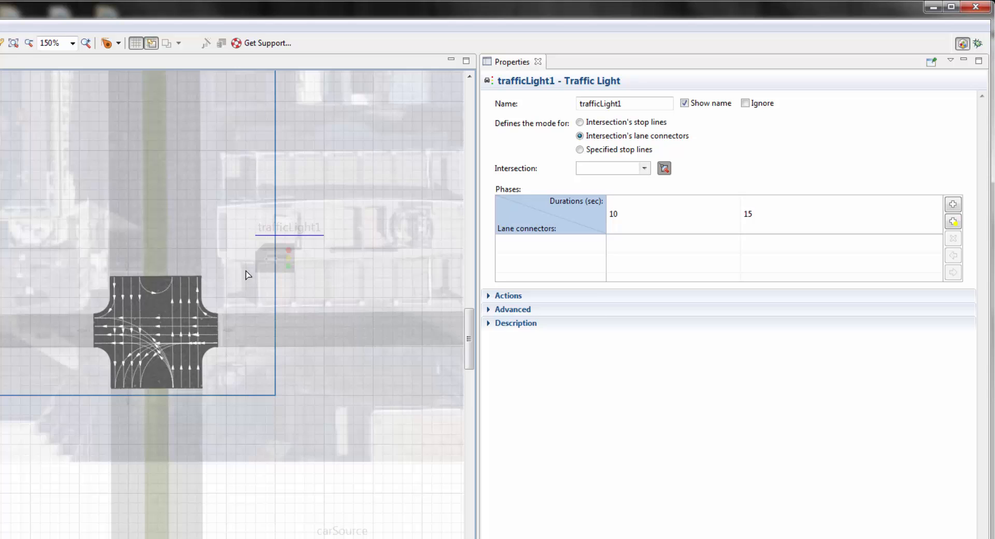
click(154, 299)
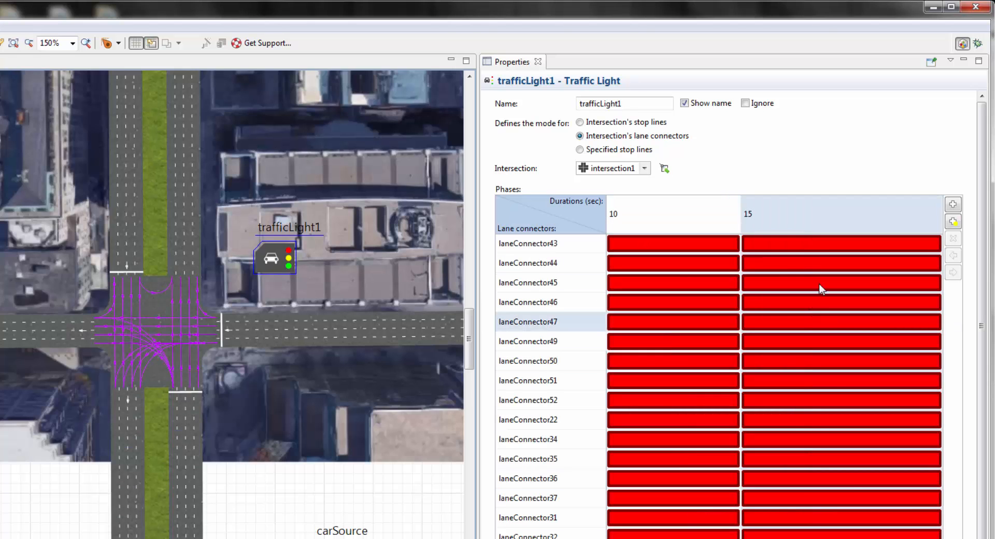
Add two 5-second yellow phases to trafficLight1 and move one between the two red phases.
click(953, 223)
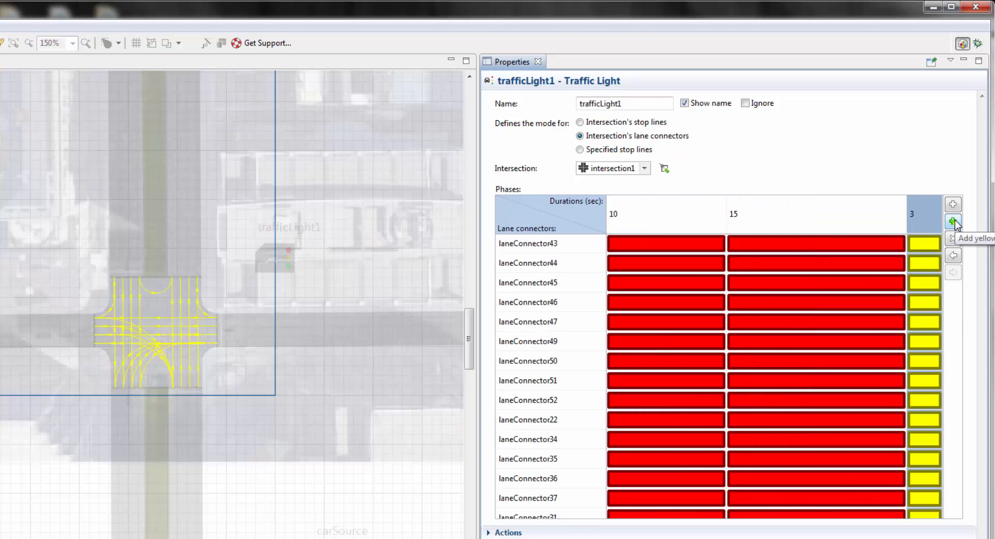
click(954, 223)
click(891, 215)
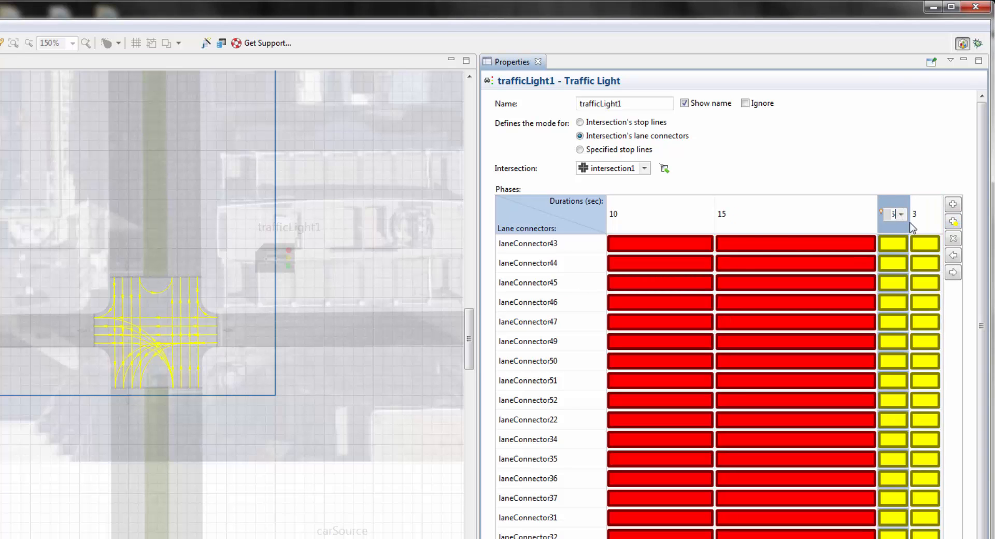
text(5)
click(922, 216)
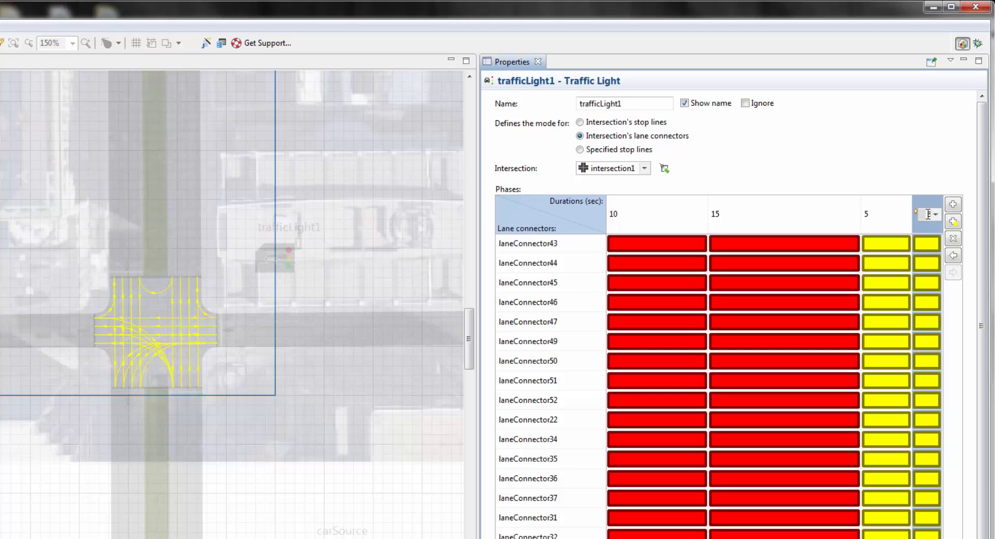
double_click(936, 214)
text(5)
key(Return)
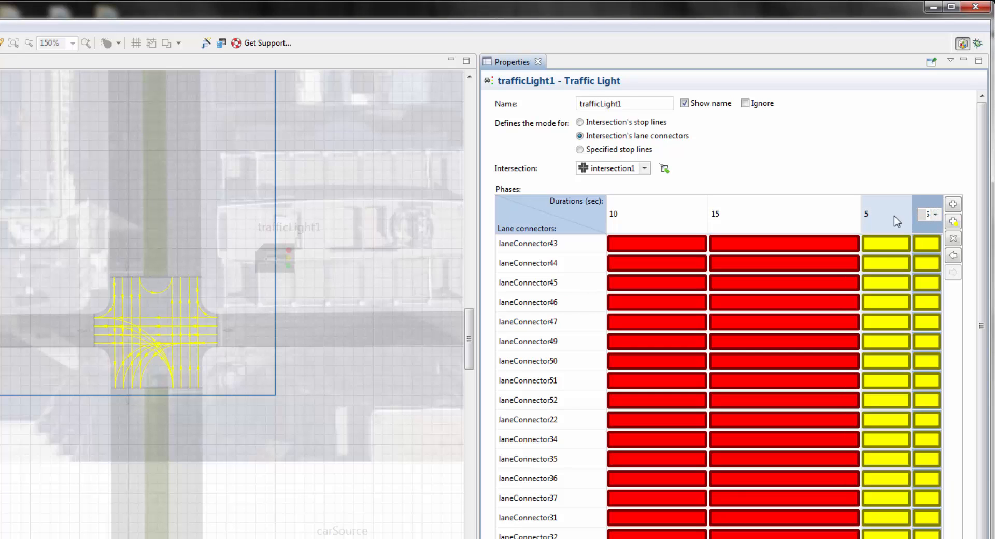
click(953, 255)
click(954, 255)
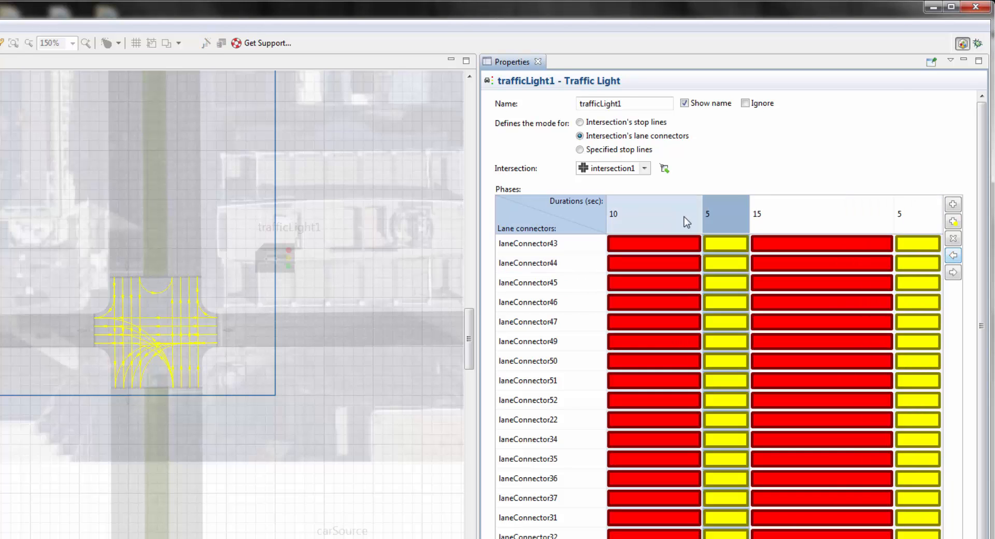
Set the duration of both red phases of trafficLight1 to 30 seconds.
click(685, 222)
click(630, 215)
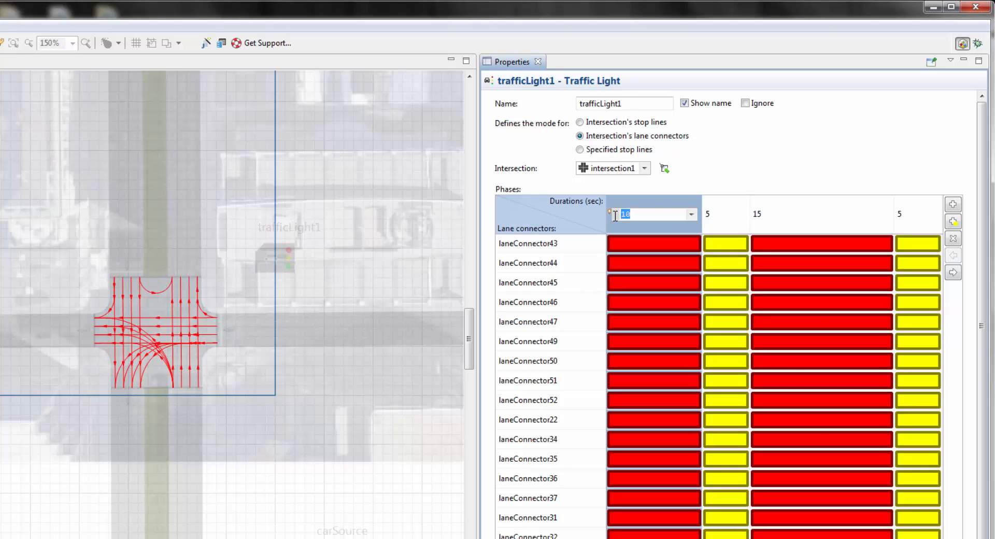
text(30)
click(827, 212)
click(827, 214)
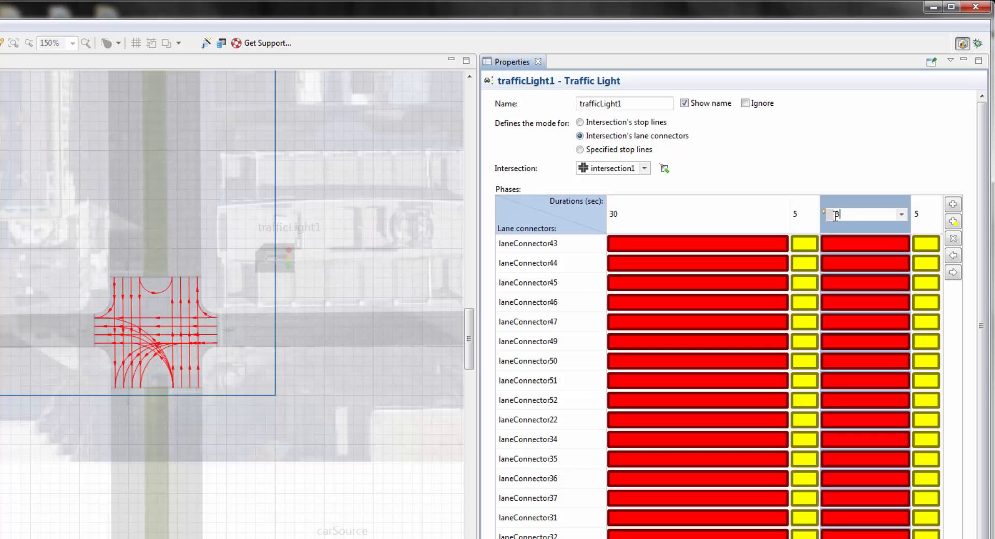
text(30)
In the first 30-second phase of trafficLight1, give green to the eastern road's right-turn and straight westbound lane connectors.
click(720, 218)
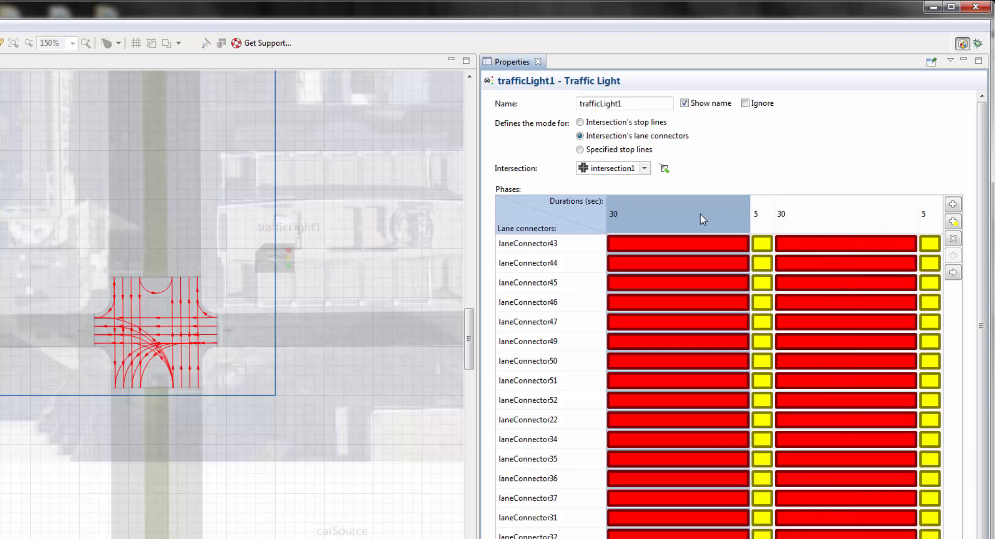
scroll(333, 361, up, 4)
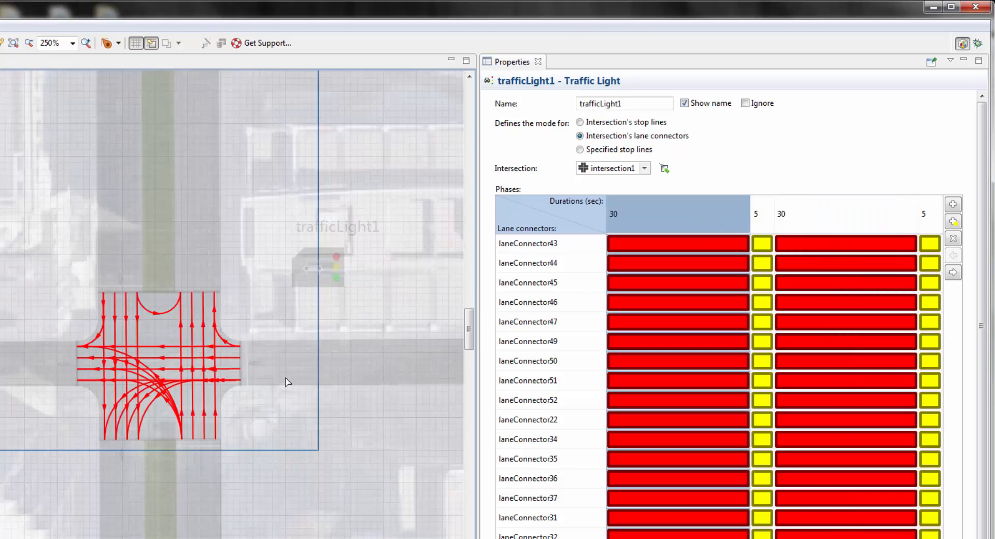
scroll(285, 382, up, 2)
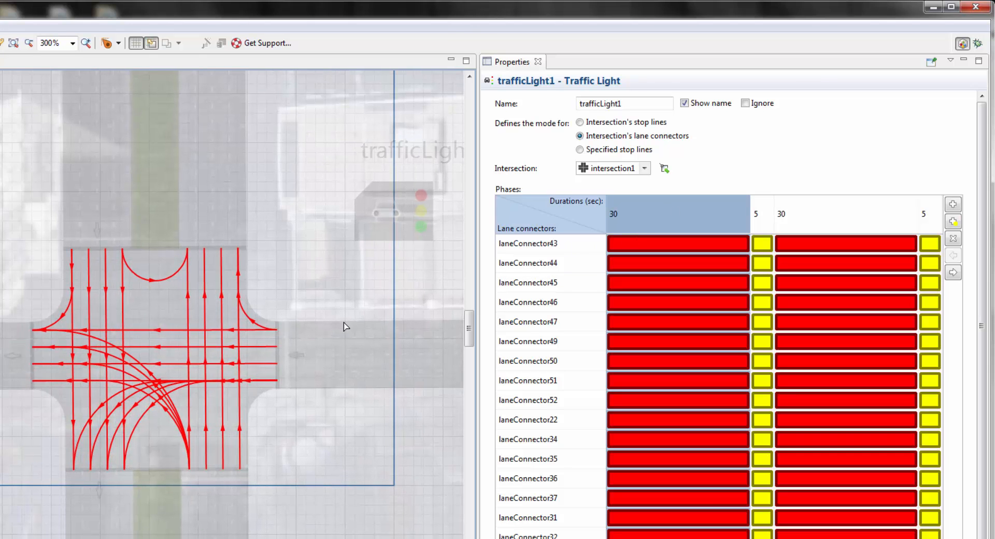
click(253, 324)
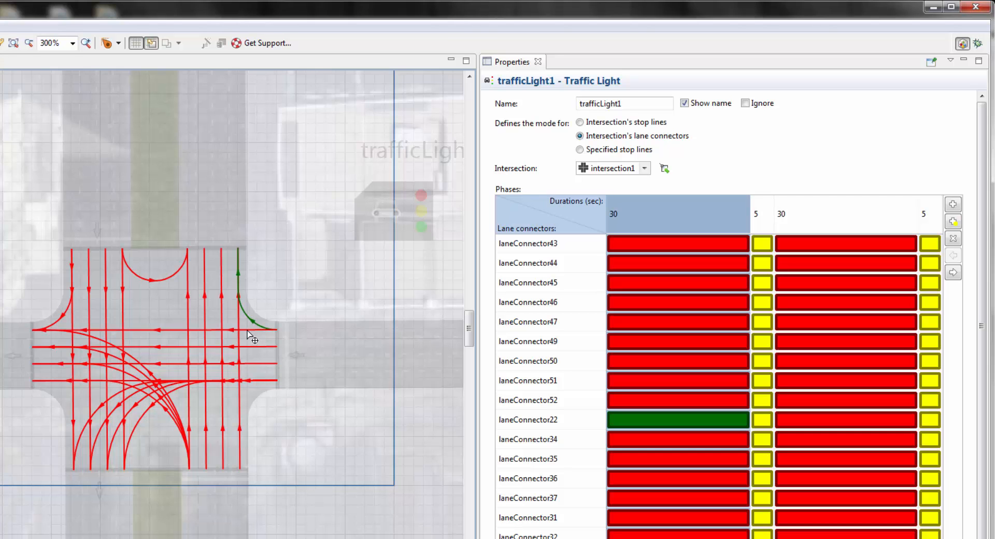
click(150, 330)
click(171, 347)
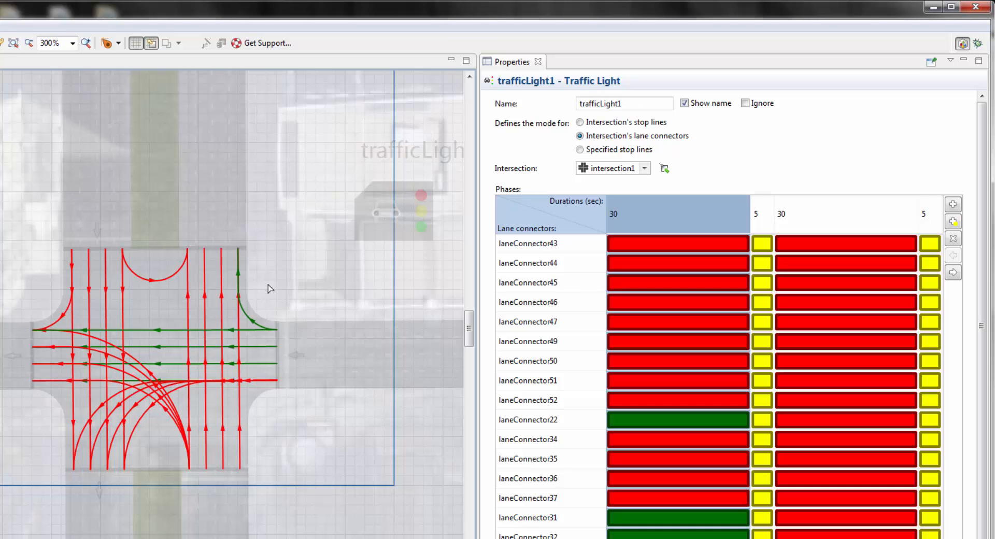
Give green to the four left-turn lane connectors from the eastern road to the southern road in the first phase.
click(147, 413)
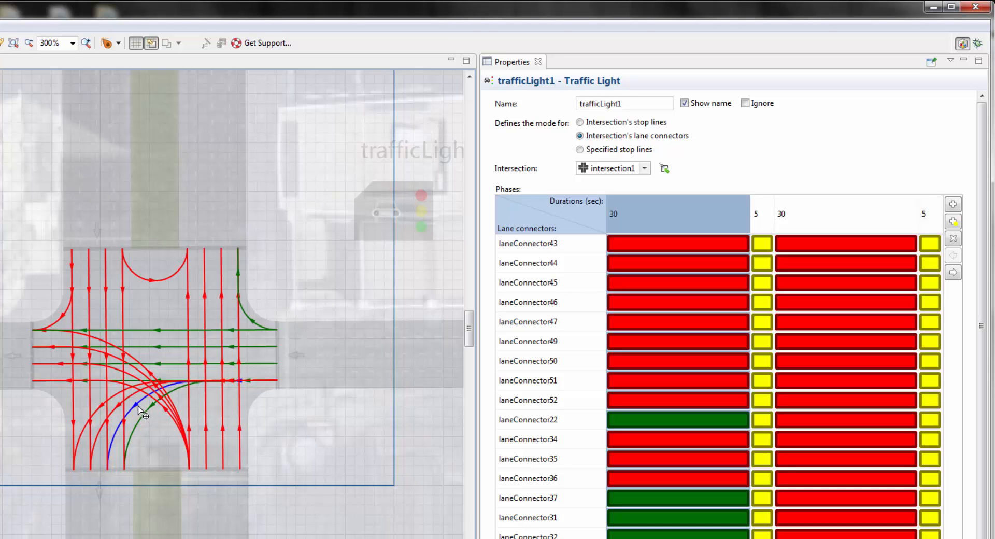
click(134, 409)
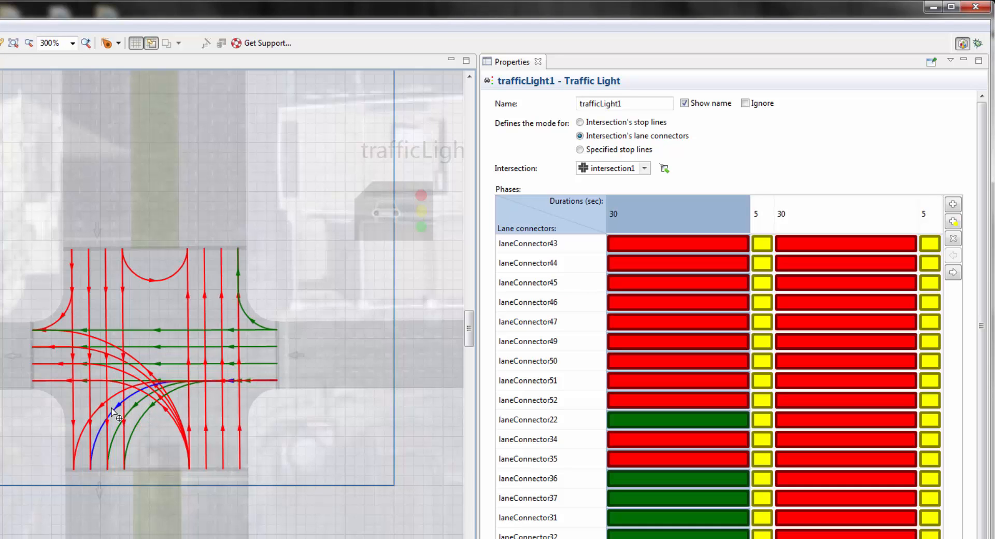
click(112, 412)
click(99, 407)
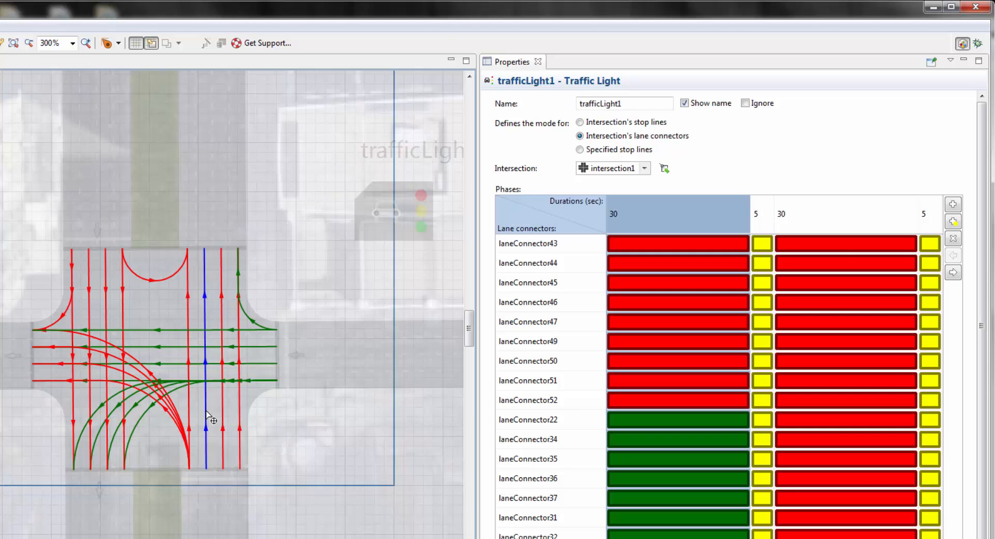
In the second 30-second phase of trafficLight1, give green to the four straight northbound lane connectors.
click(847, 211)
click(239, 316)
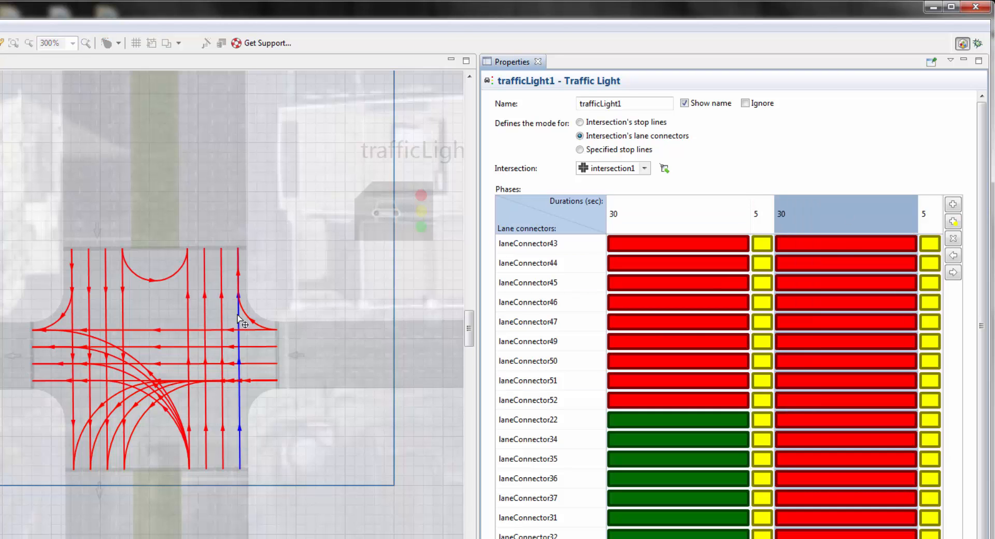
click(223, 318)
click(206, 324)
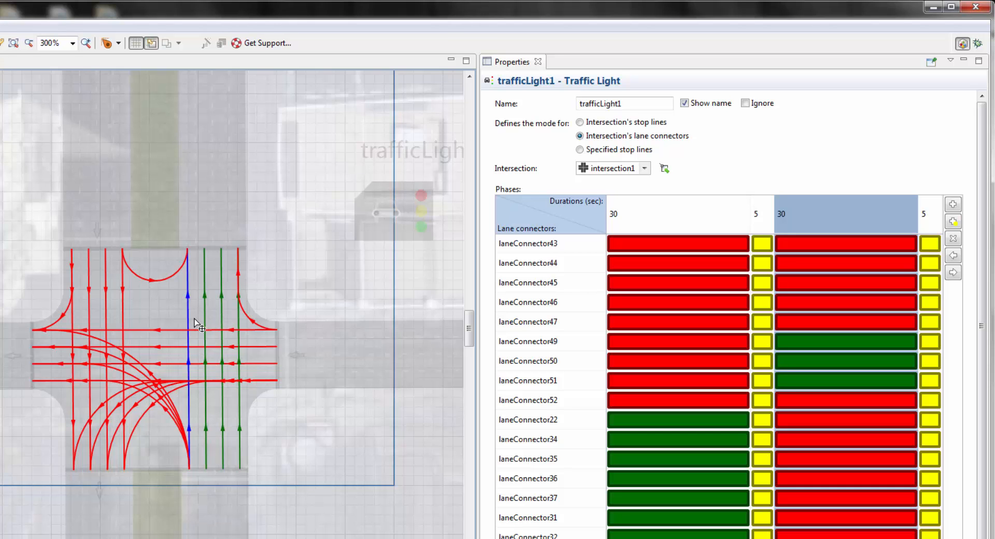
click(190, 324)
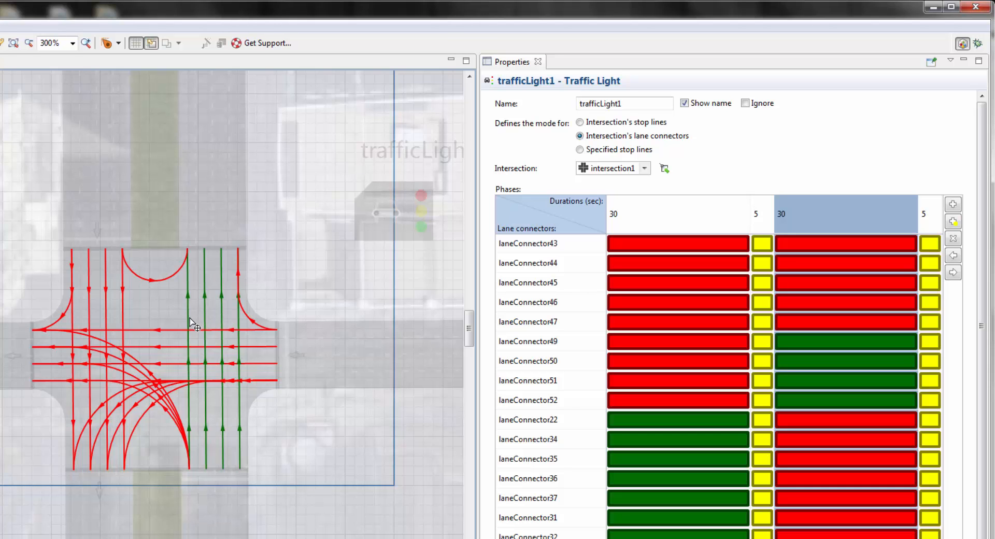
Give green to the four straight southbound lane connectors in the second 30-second phase.
click(121, 313)
click(107, 311)
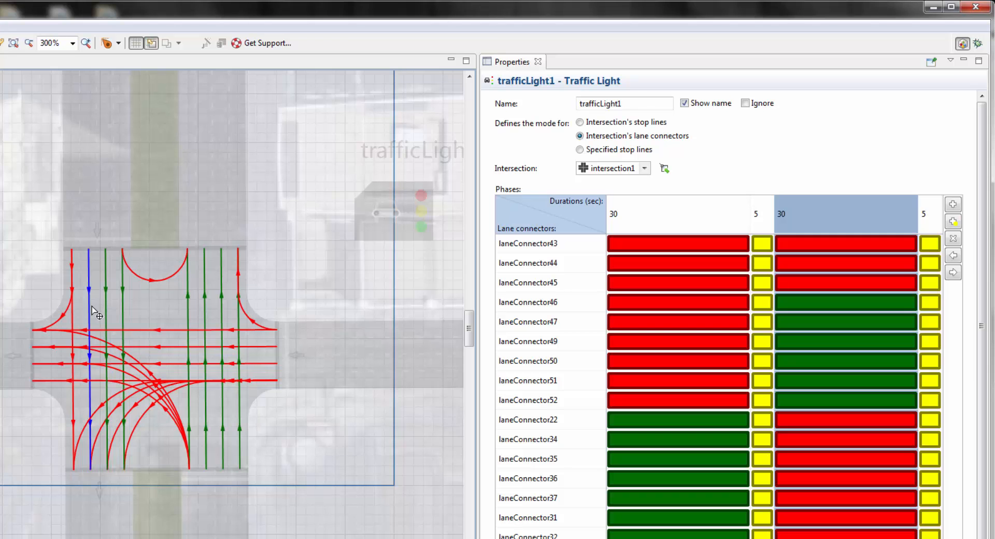
click(89, 313)
click(73, 315)
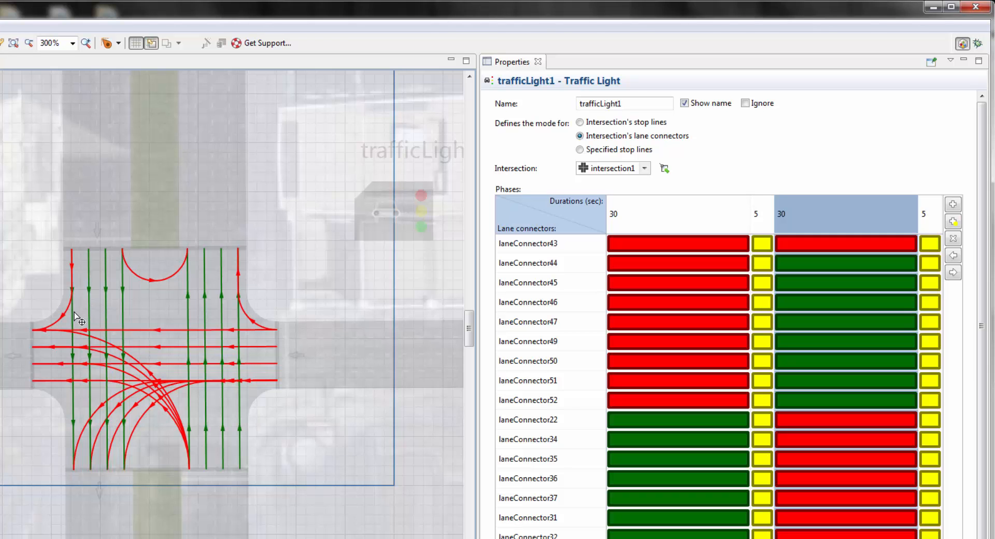
Give green to the four left-turn lane connectors from the southern road to the western road in the second 30-second phase.
scroll(157, 428, up, 3)
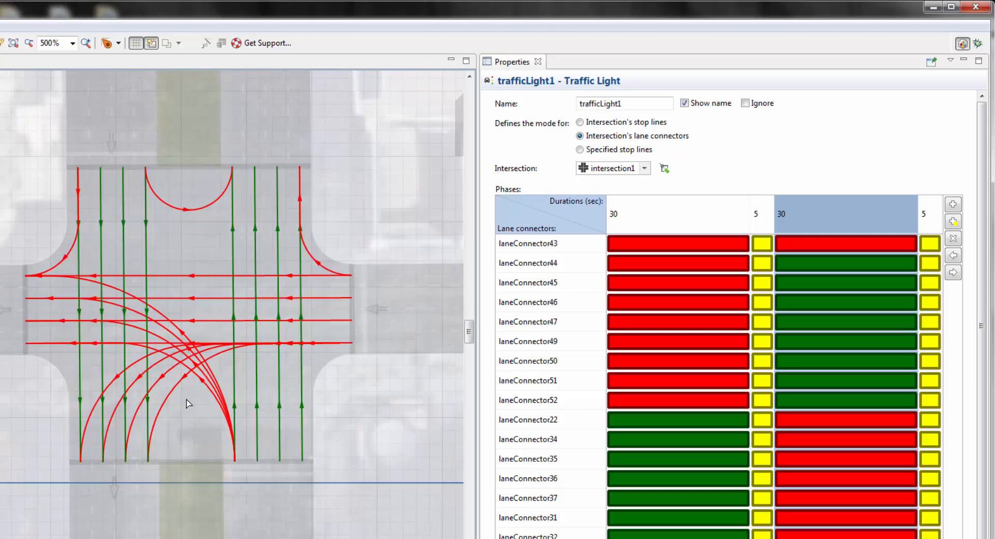
click(178, 314)
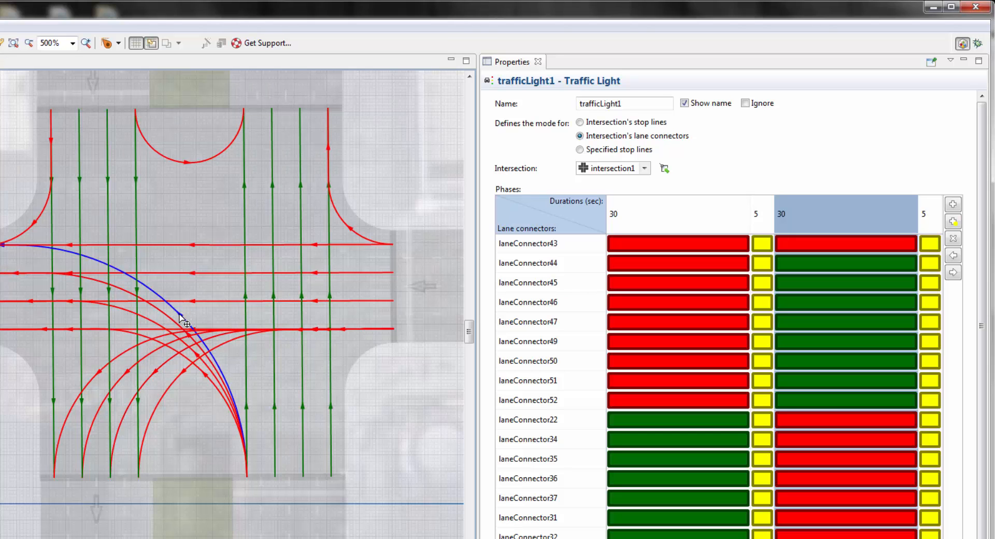
click(178, 314)
click(169, 314)
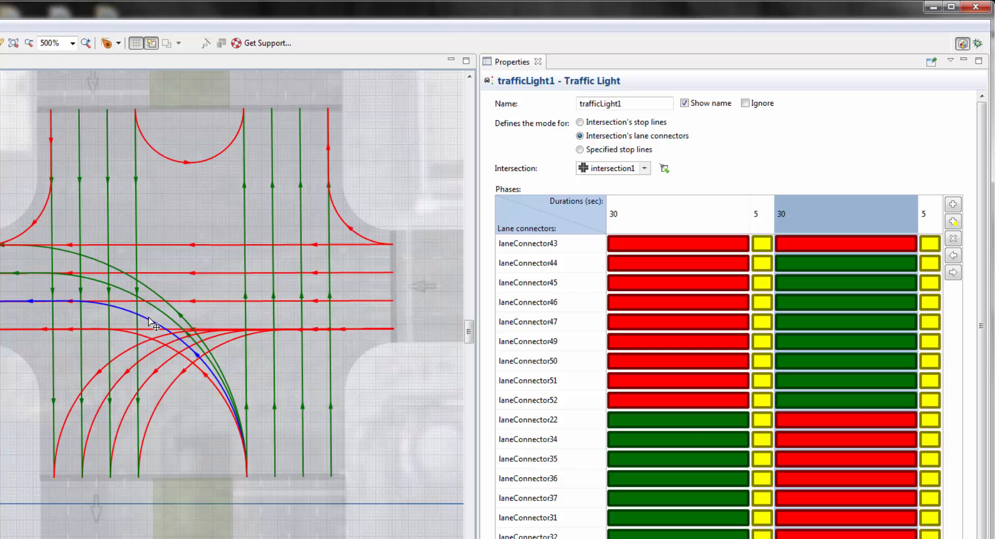
click(170, 351)
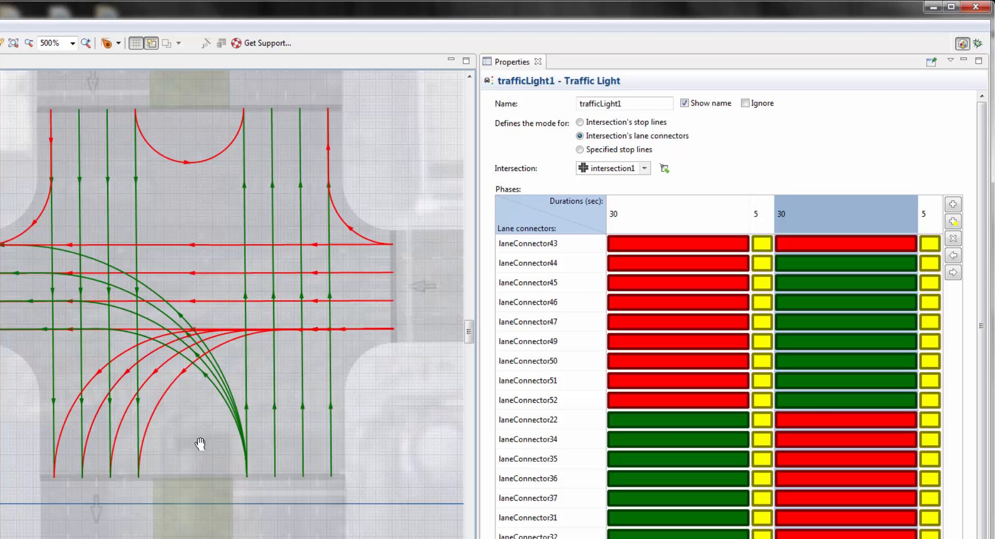
Compare the allowed lane connectors of intersection1 between the two 30-second phases of trafficLight1.
drag(200, 445, 191, 468)
scroll(190, 467, down, 1)
scroll(191, 468, down, 1)
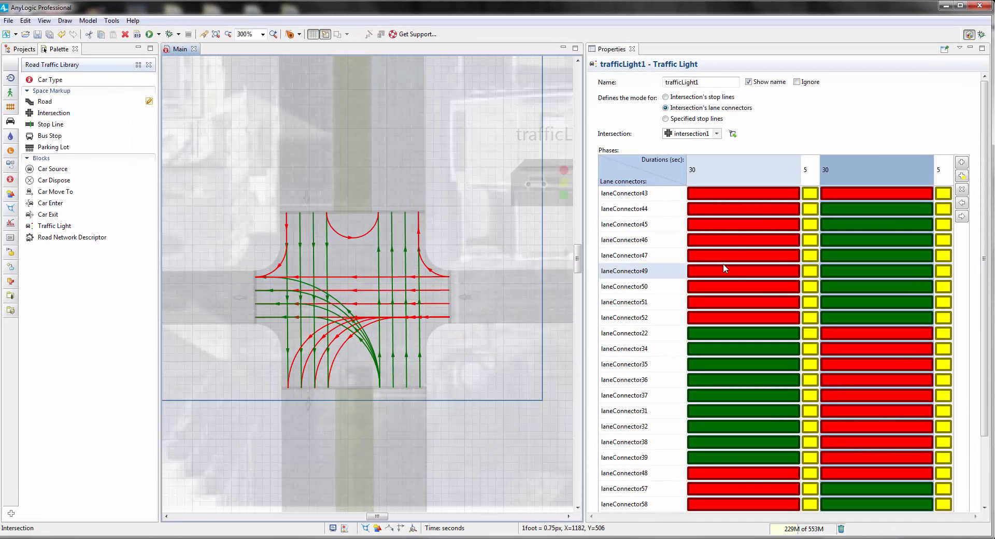
click(768, 171)
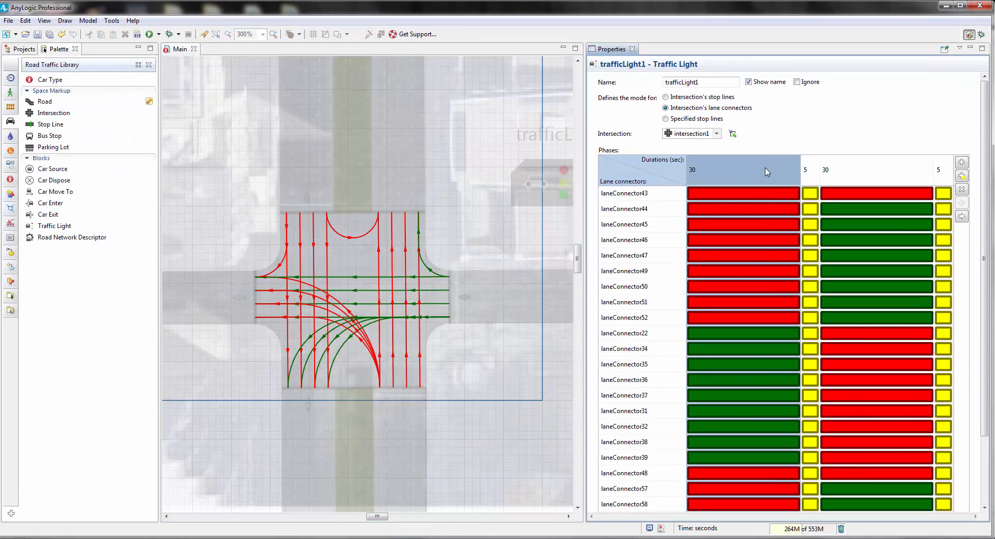
click(862, 170)
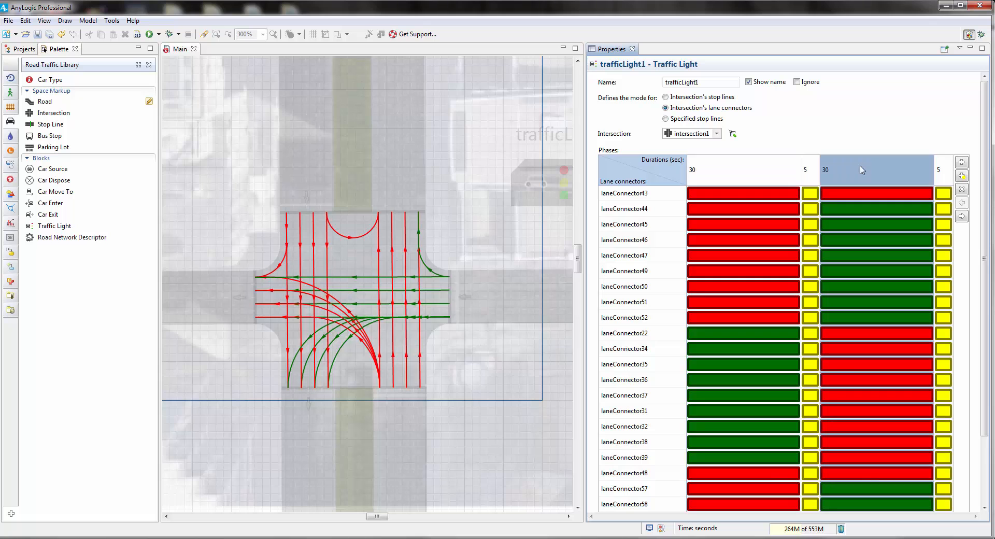
click(758, 167)
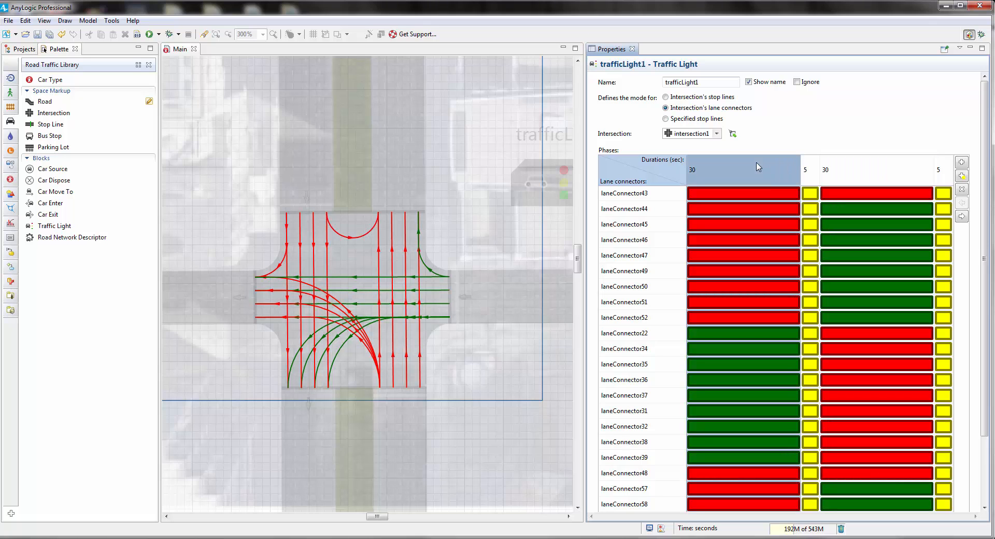
Widen the diagram area, deselect trafficLight1 and run the Intersection simulation to test both traffic lights.
click(506, 148)
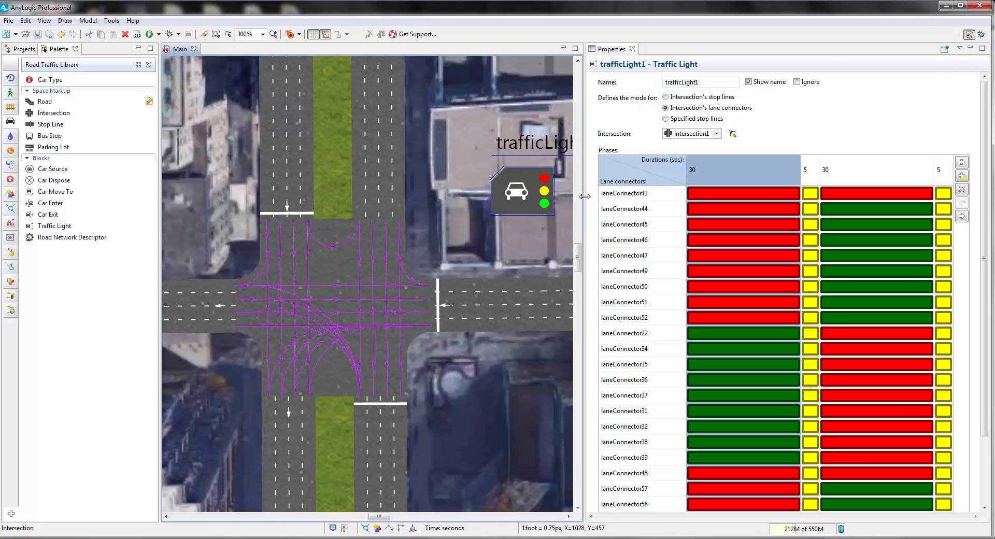
drag(584, 196, 735, 197)
drag(592, 197, 624, 230)
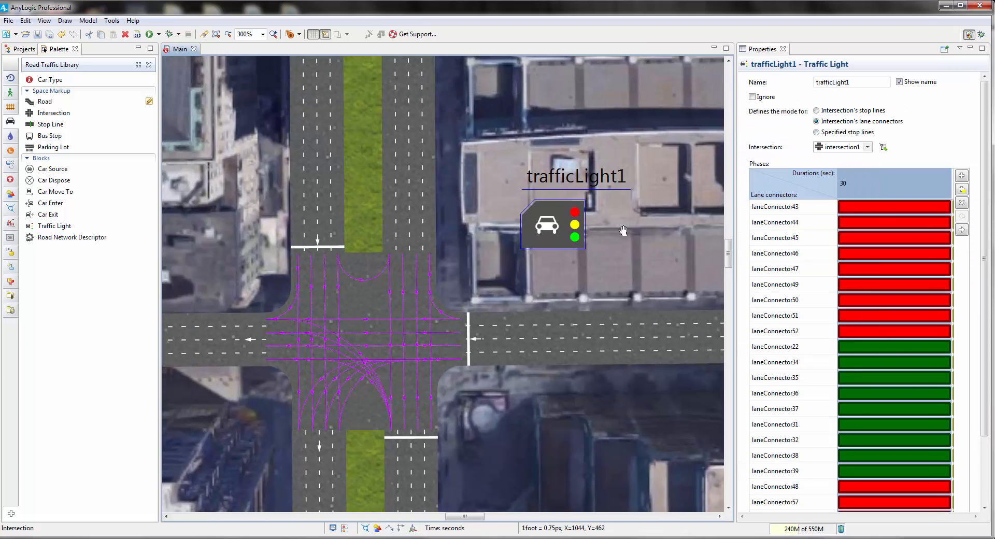
scroll(624, 230, down, 3)
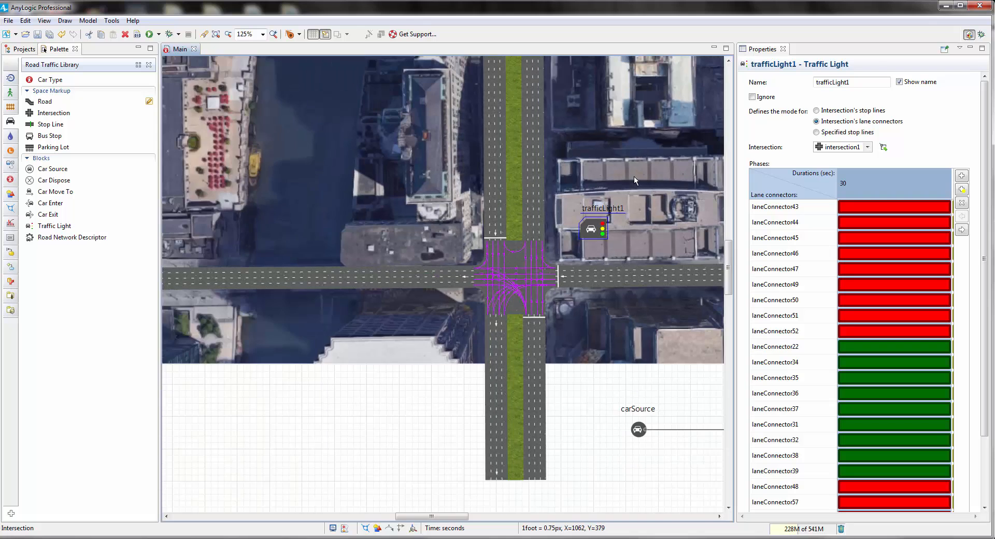
drag(634, 176, 552, 293)
click(552, 291)
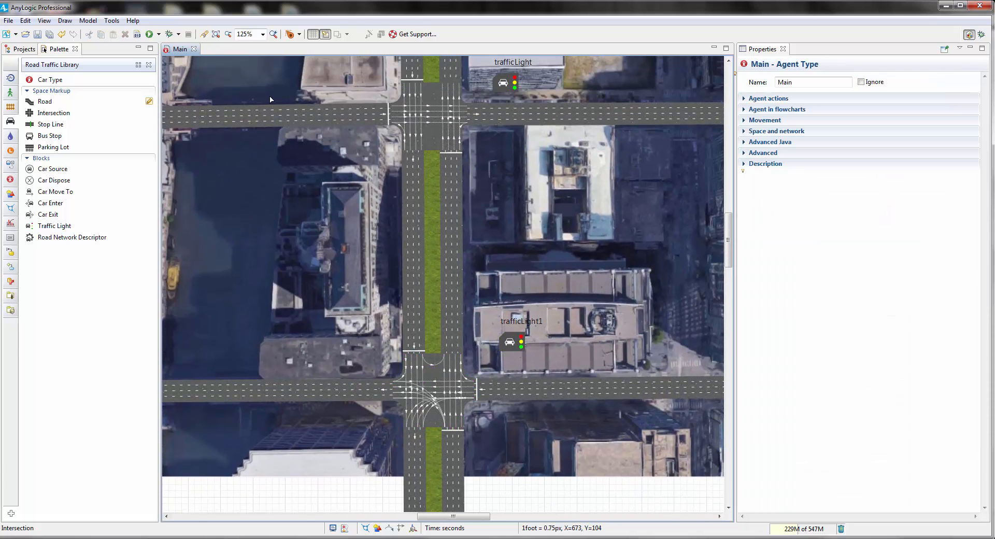
click(158, 35)
click(177, 47)
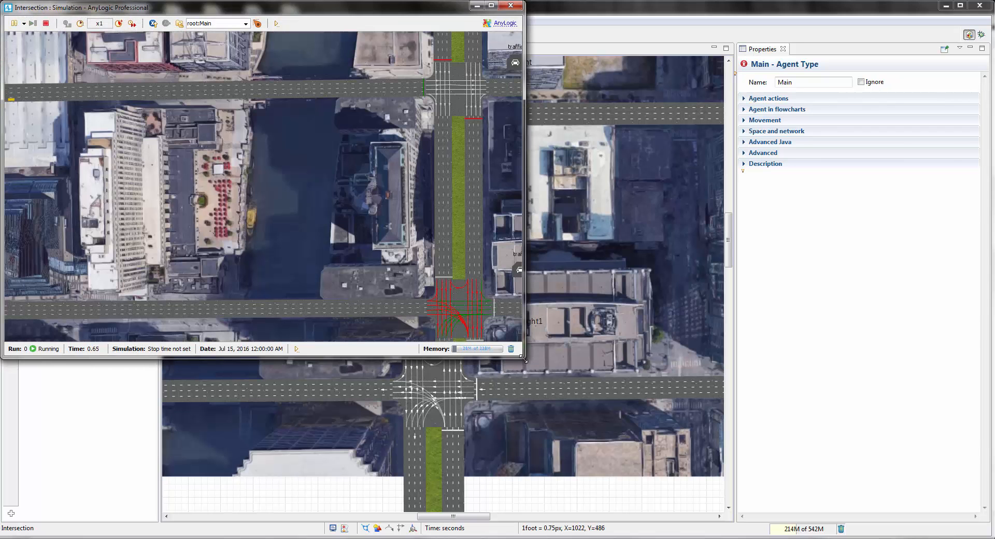
Examine the traffic at both intersections in the enlarged running simulation, and close the run.
drag(523, 357, 945, 522)
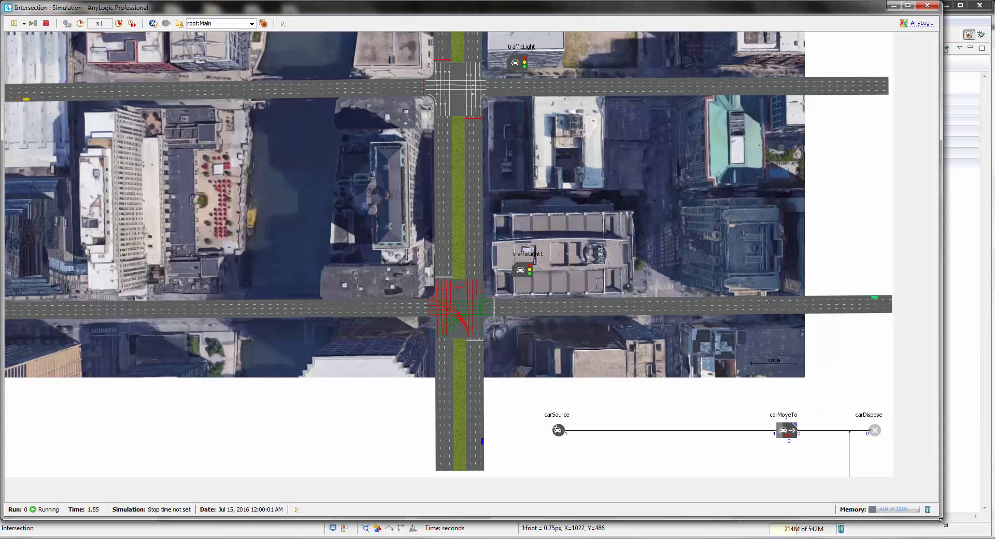
drag(575, 236, 609, 285)
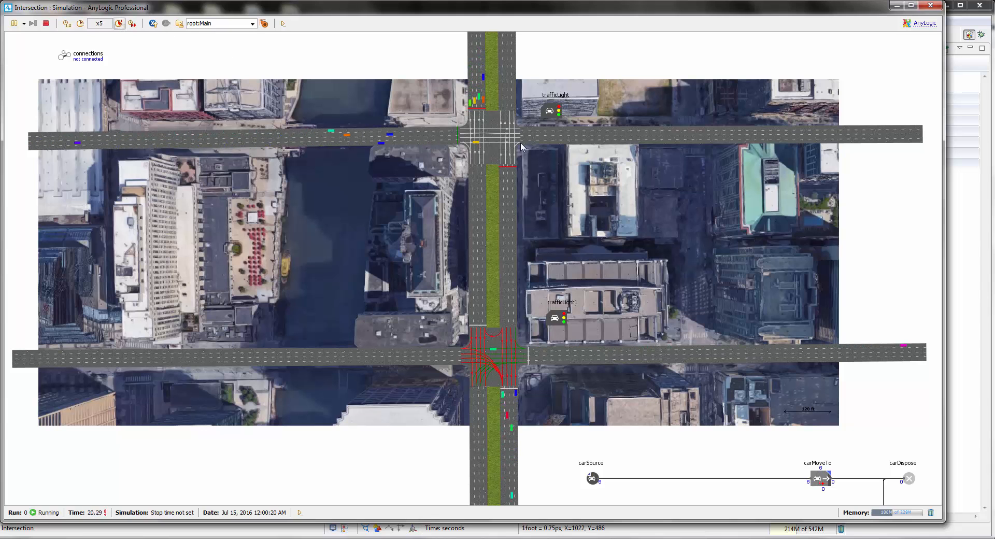
drag(487, 129, 506, 240)
scroll(499, 192, up, 5)
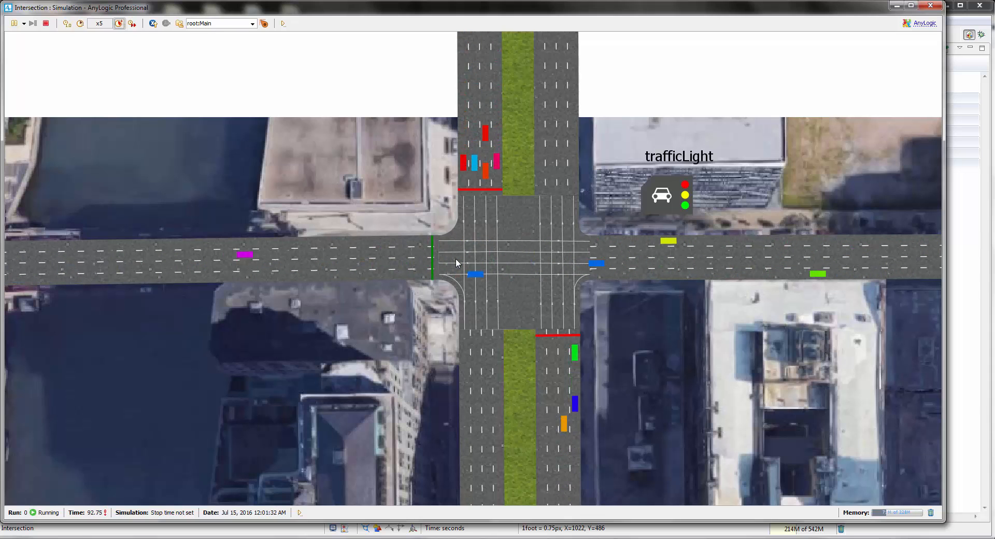
drag(461, 422, 468, 149)
drag(487, 395, 440, 86)
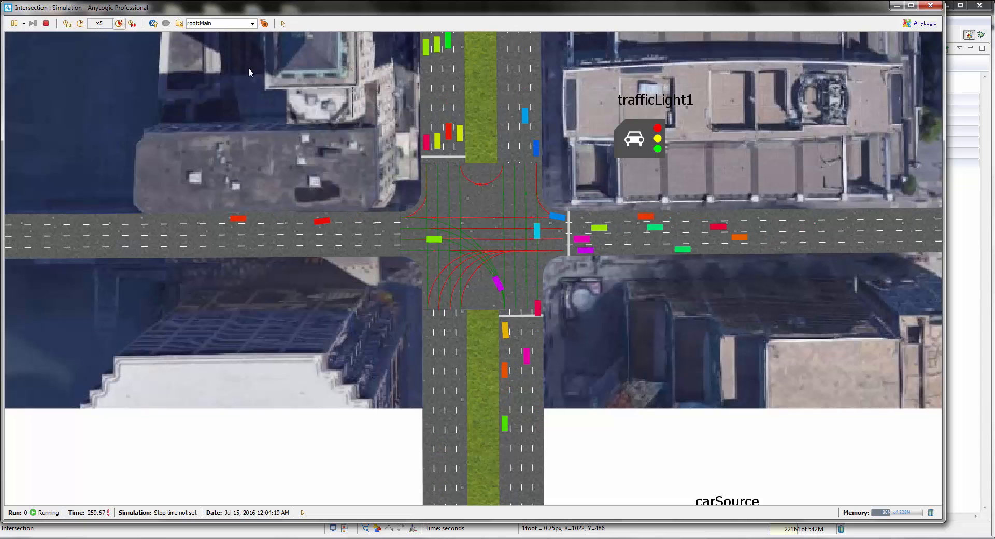
click(46, 24)
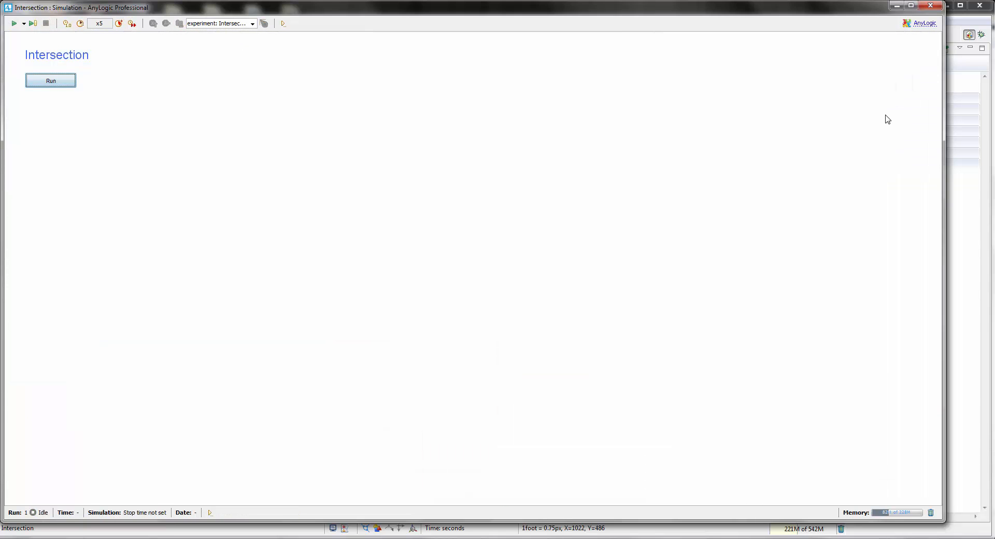
click(934, 9)
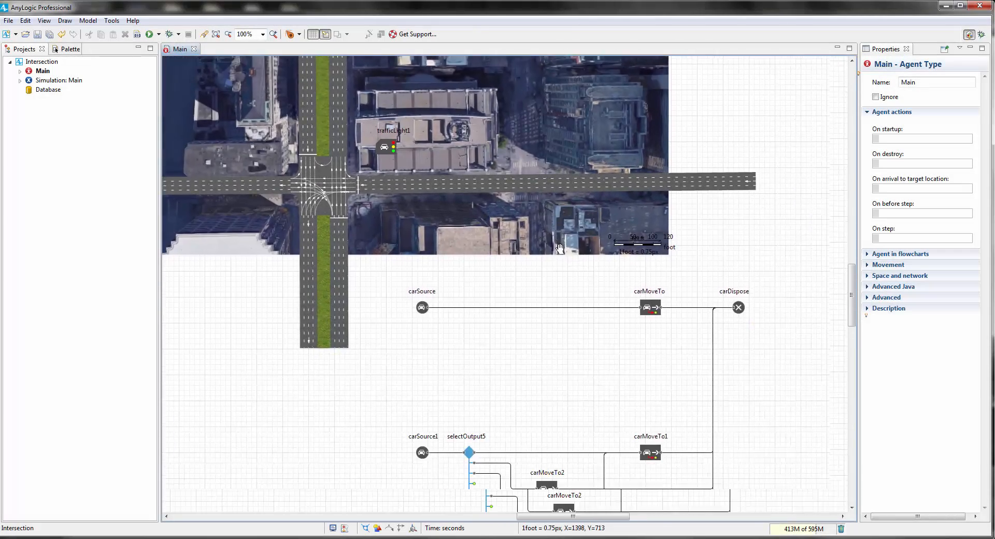
Show the Road Traffic Library elements, including the Car Type element.
drag(560, 249, 502, 202)
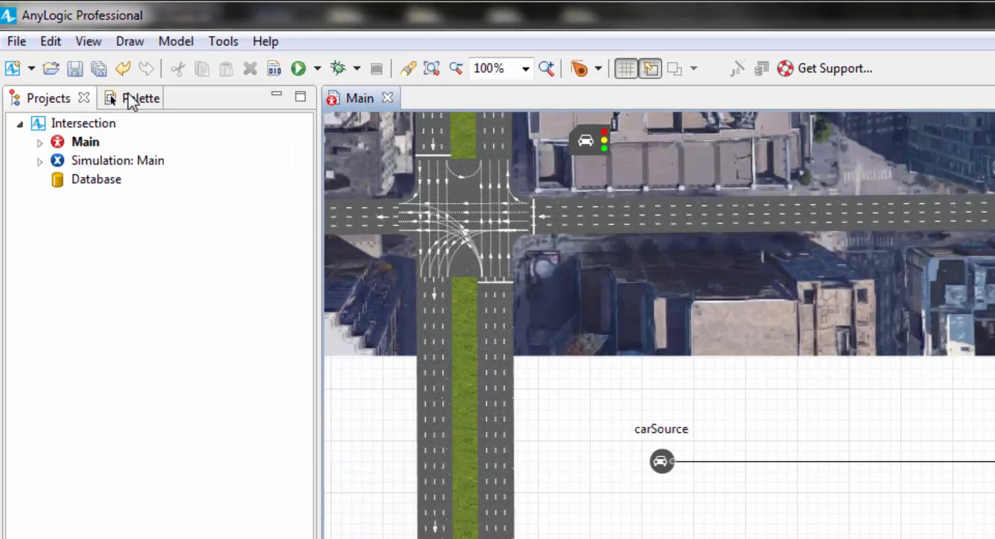
click(61, 49)
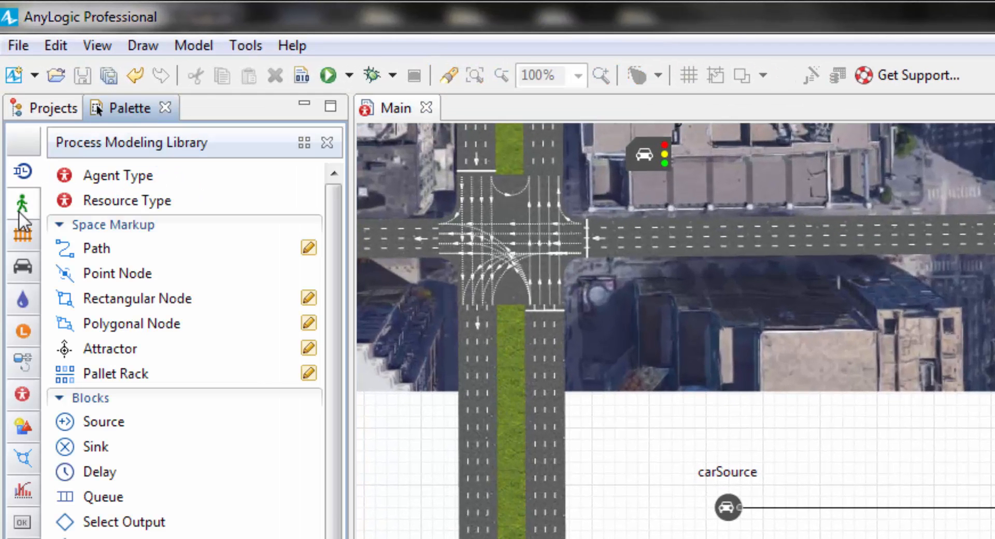
click(22, 266)
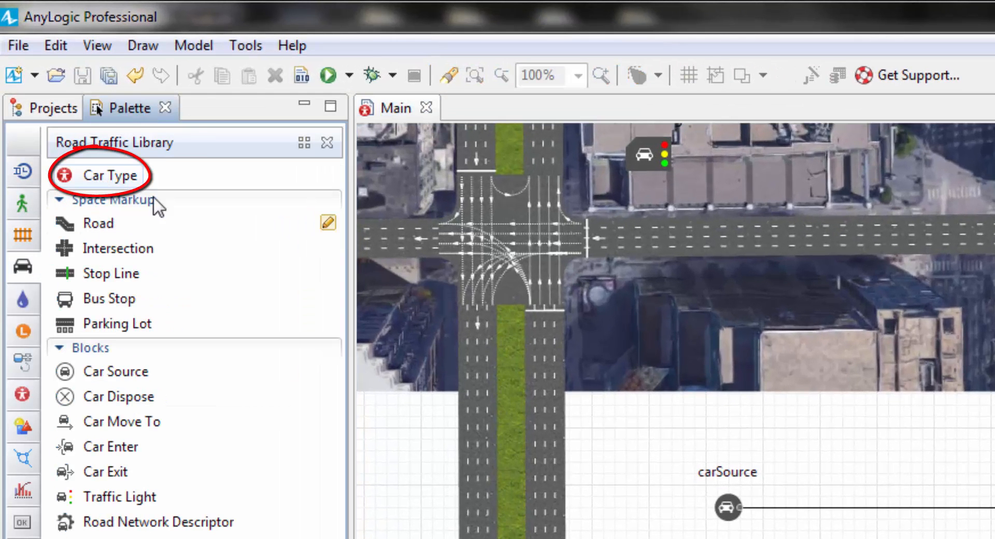
Create a custom car type from scratch for carSource, named Car, with the 3D Car animation.
click(726, 506)
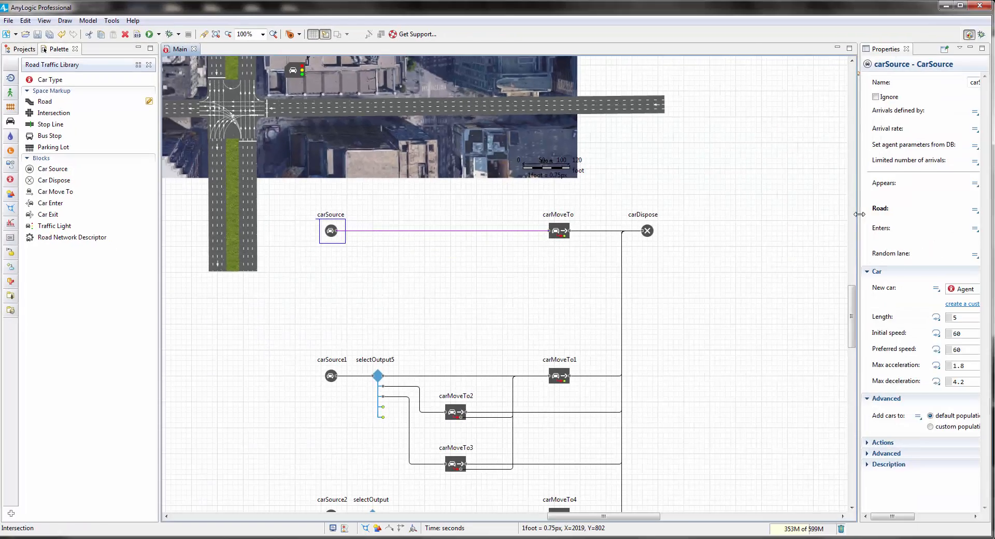
drag(860, 214, 696, 214)
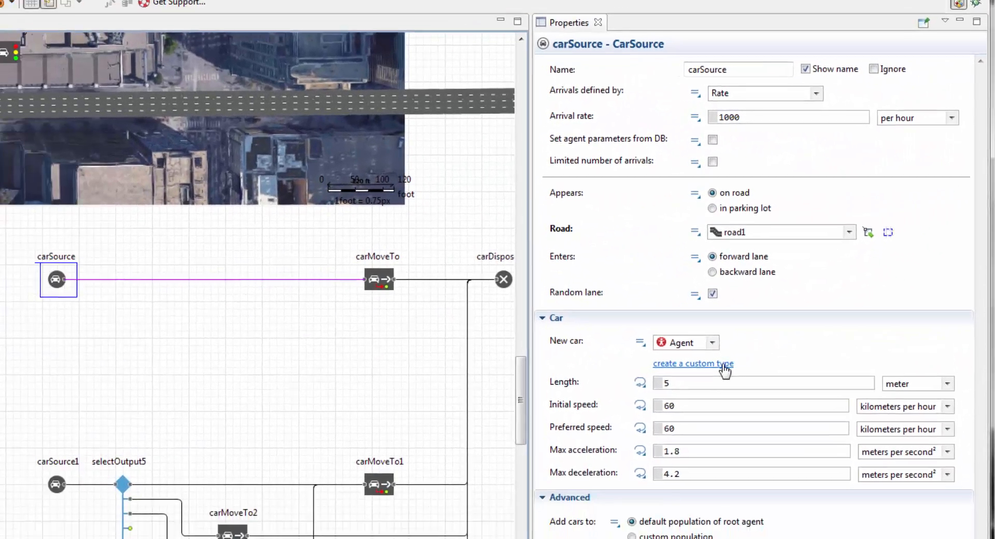
click(690, 395)
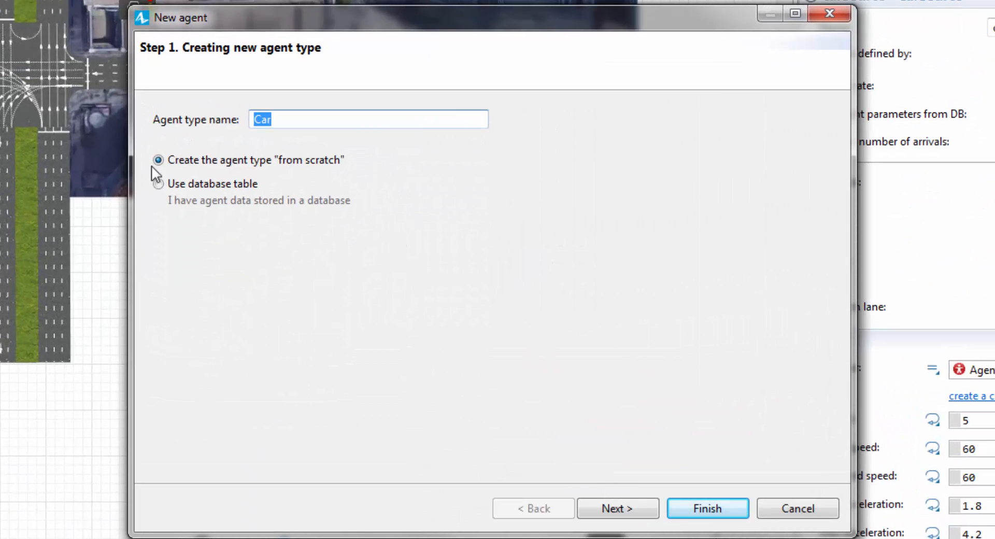
click(607, 507)
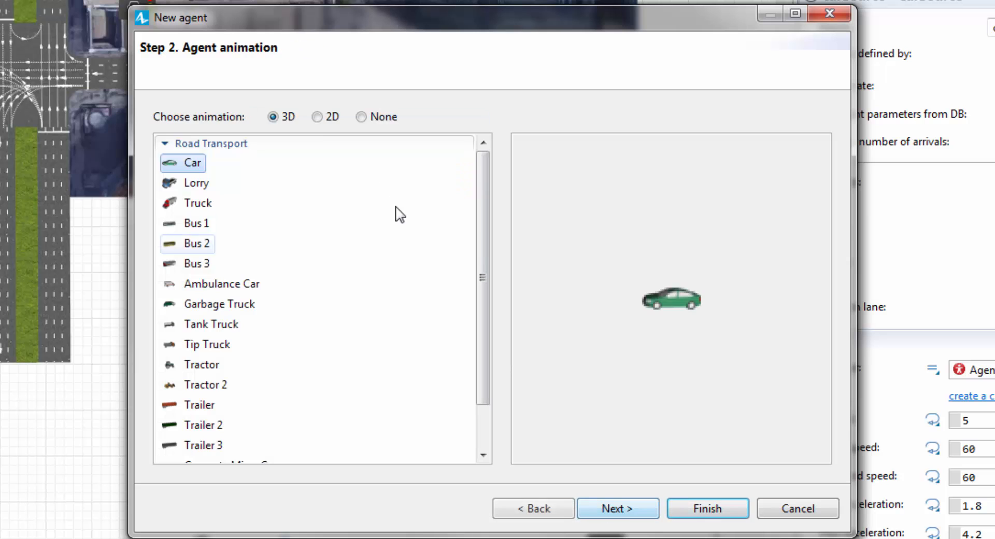
click(621, 507)
Add a double parameter startTime with default value time() to the Car type, and finish creating it.
click(239, 165)
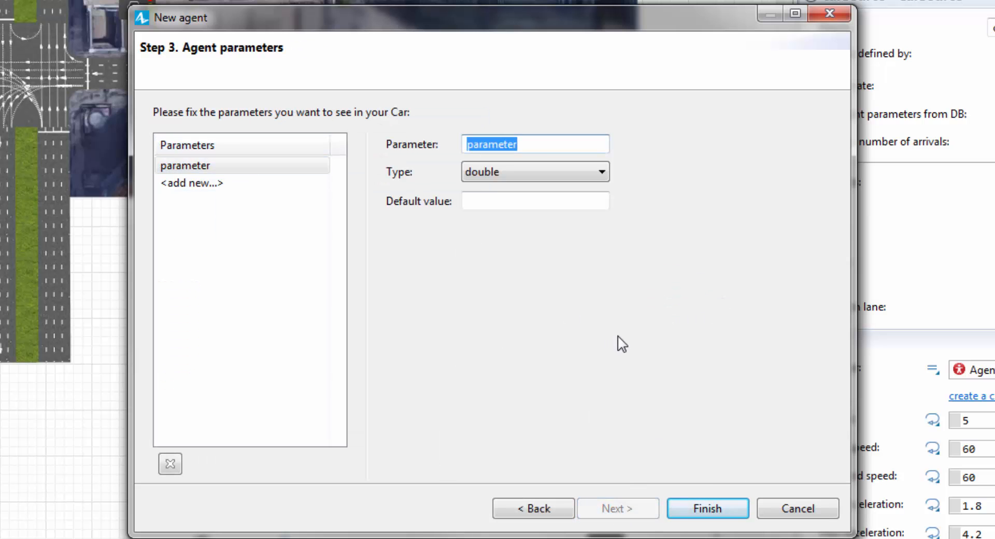
text(startTime)
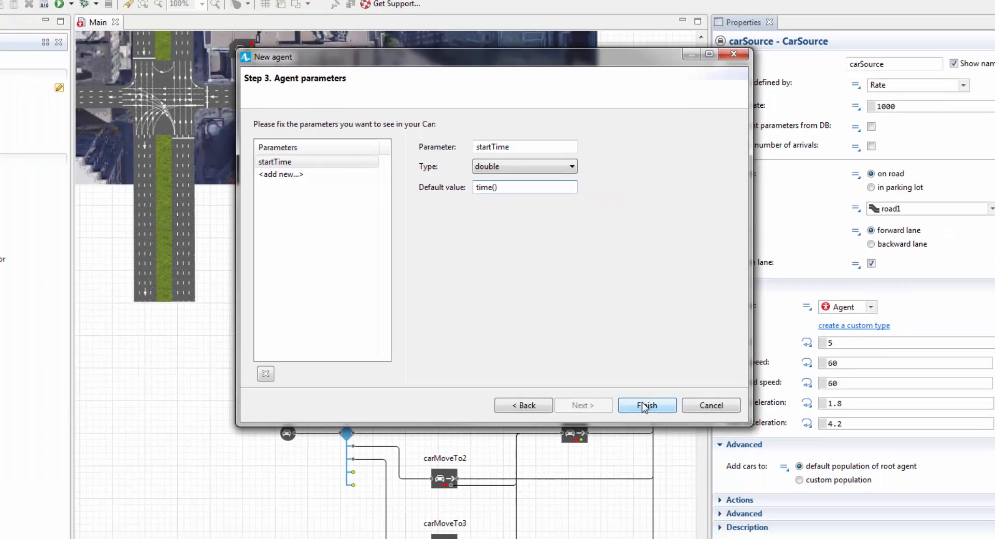
click(689, 483)
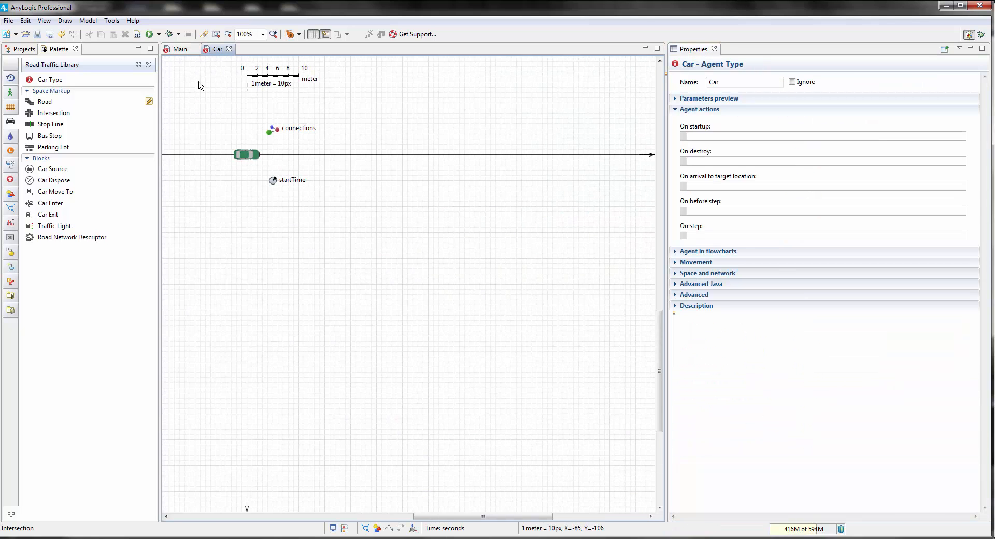
Add an agent population named cars to Main, based on the existing Car agent type.
click(180, 52)
drag(534, 311, 462, 285)
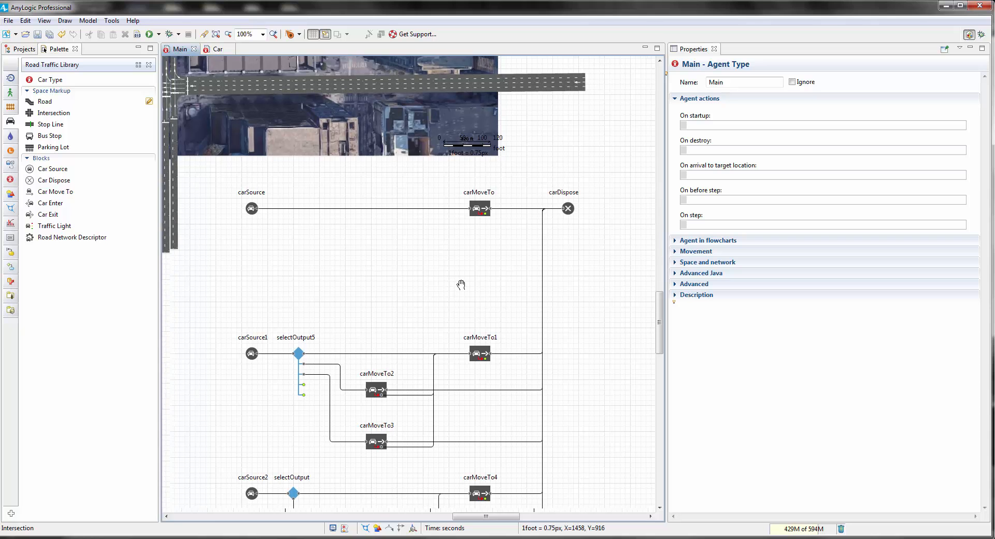
click(10, 179)
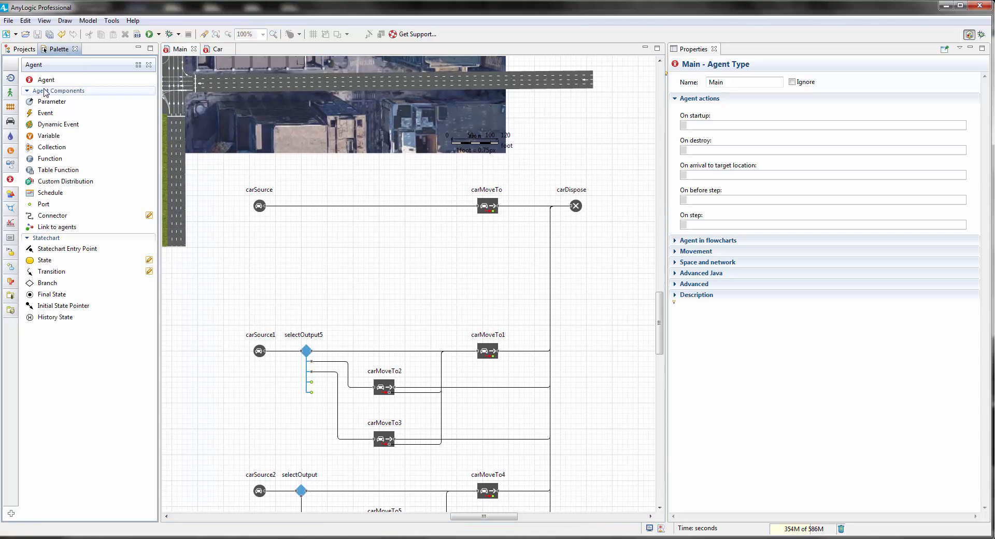
drag(44, 80, 613, 248)
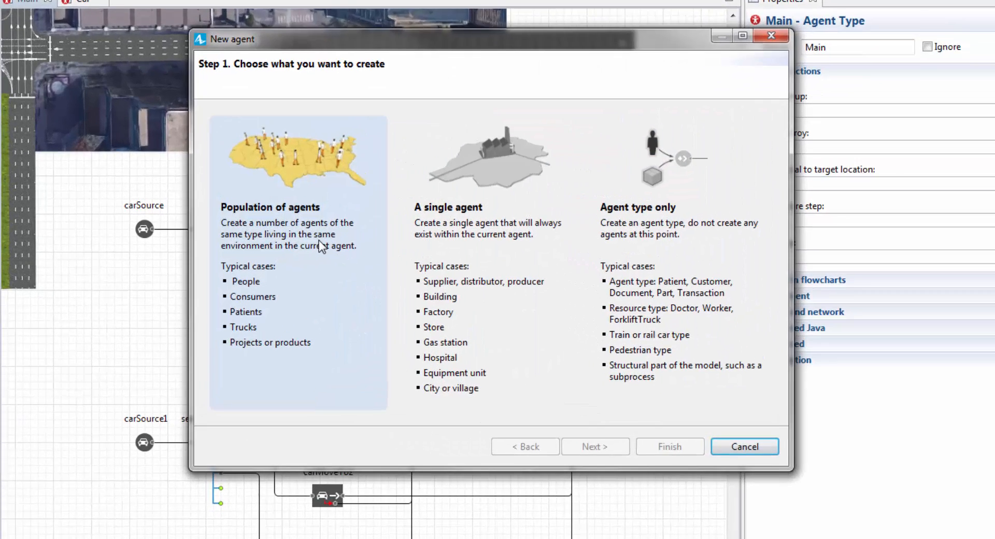
click(397, 249)
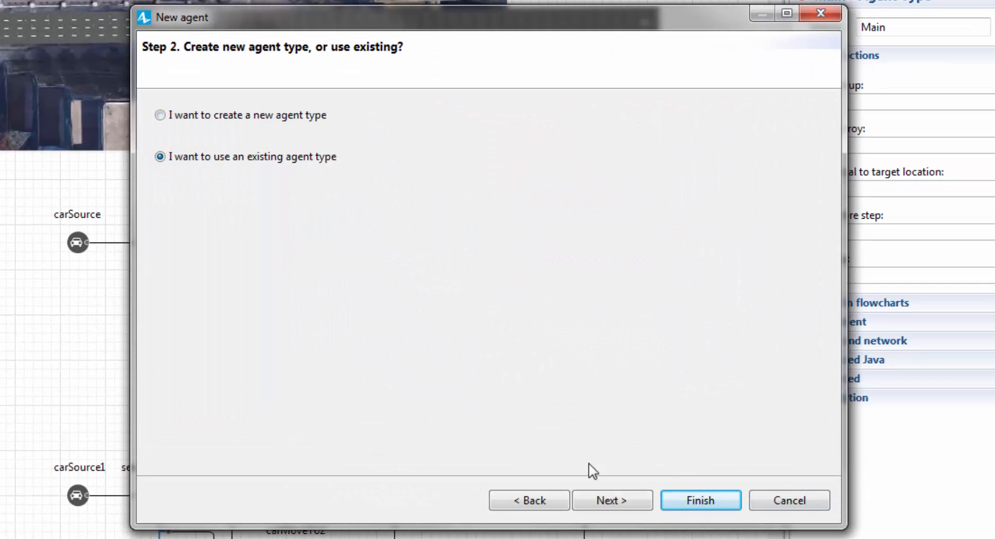
click(607, 500)
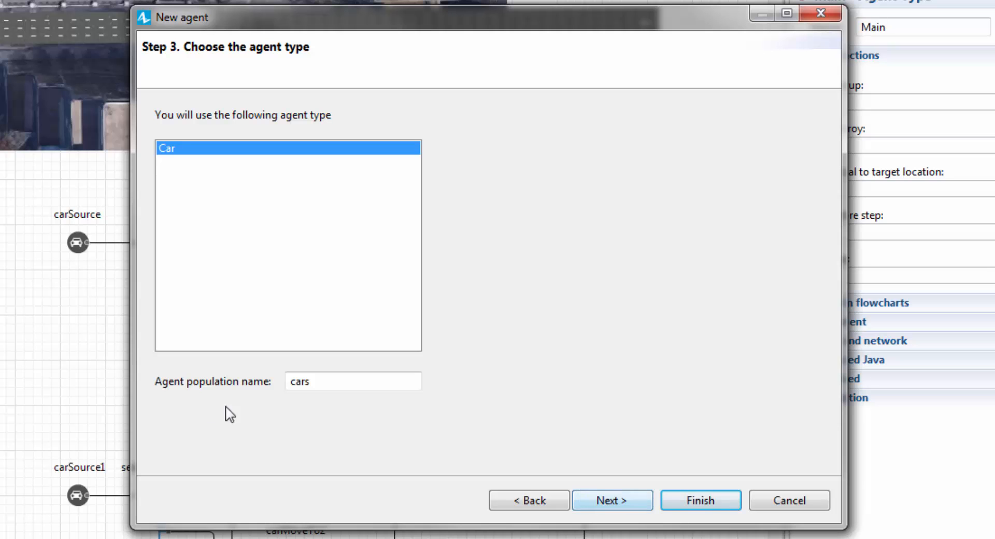
click(309, 386)
Finish the cars population without a database, making it initially empty so agents are added at model runtime.
click(612, 500)
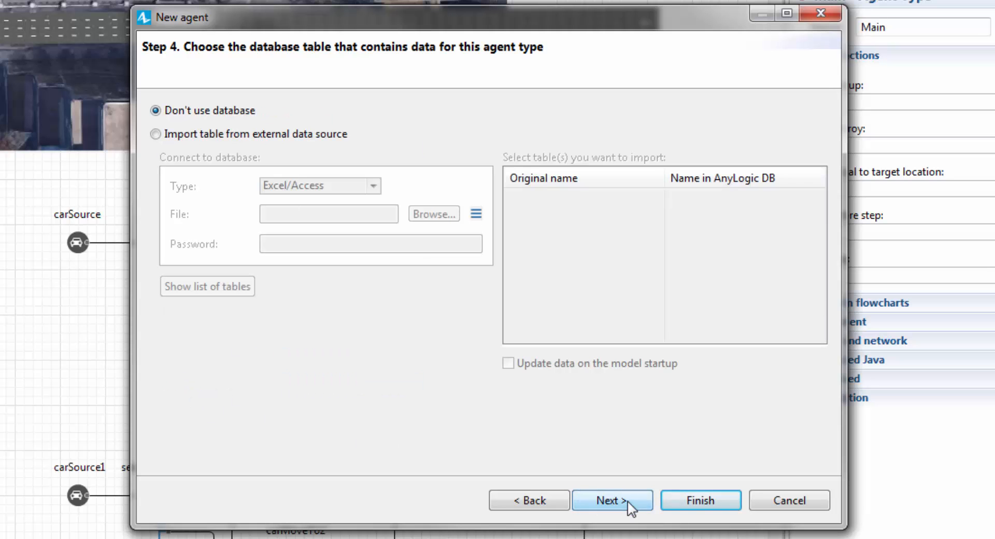
click(617, 501)
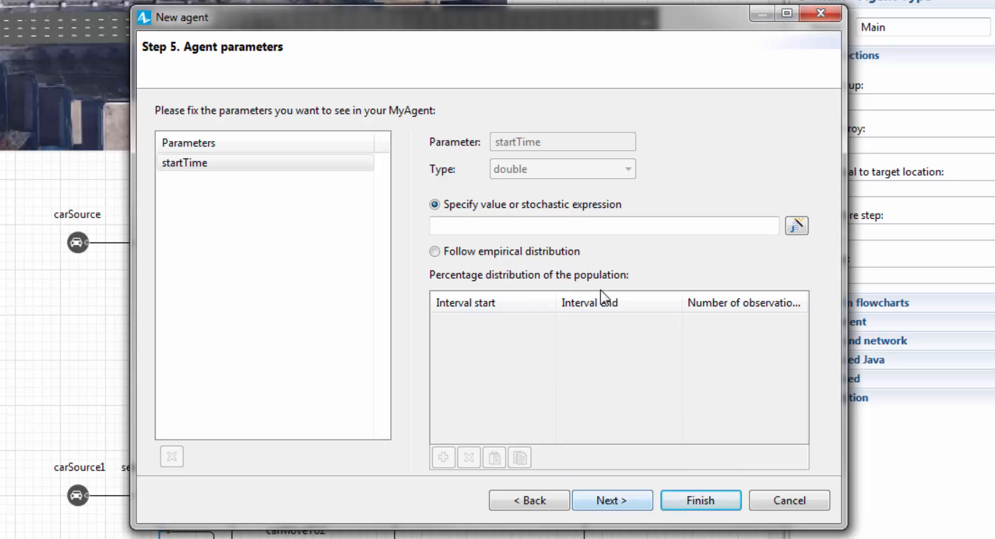
click(624, 502)
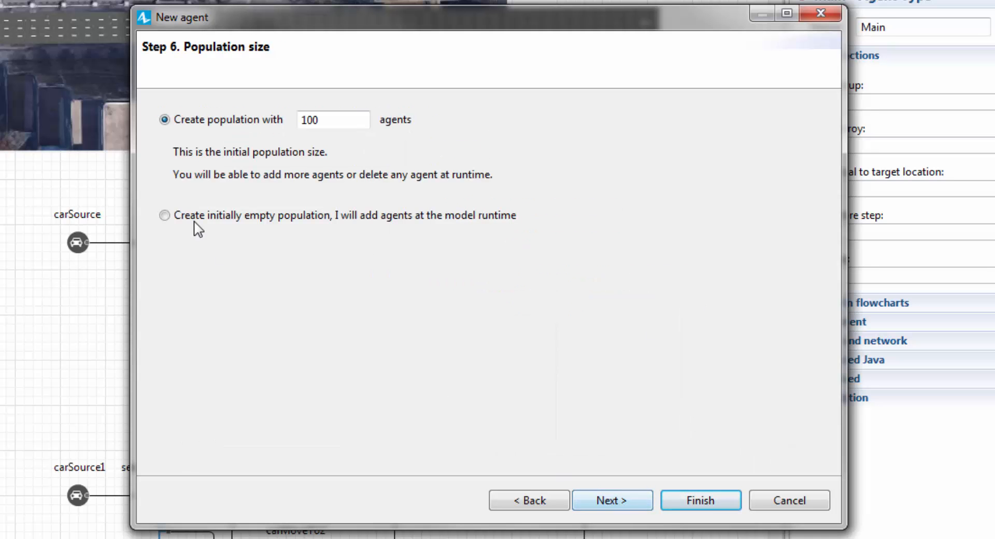
click(177, 217)
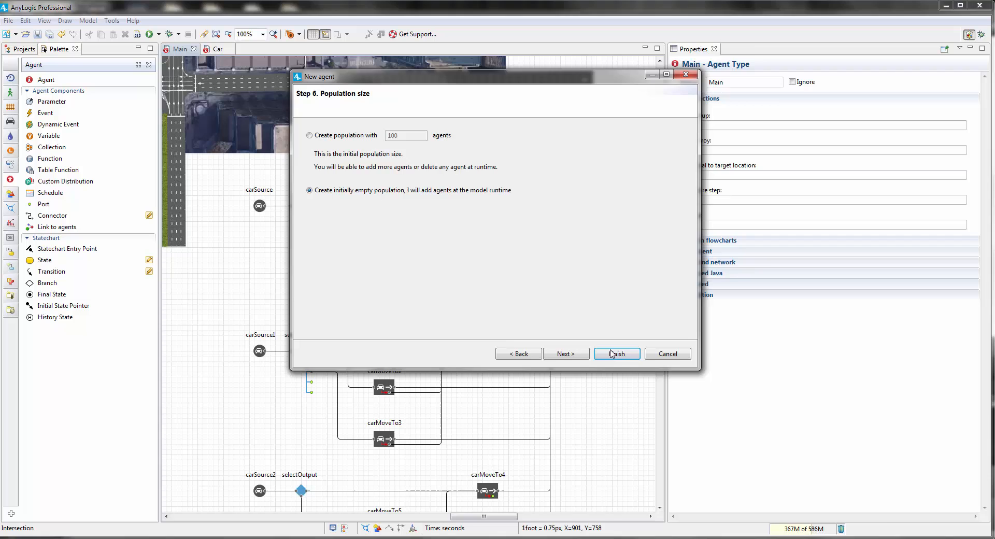
click(612, 354)
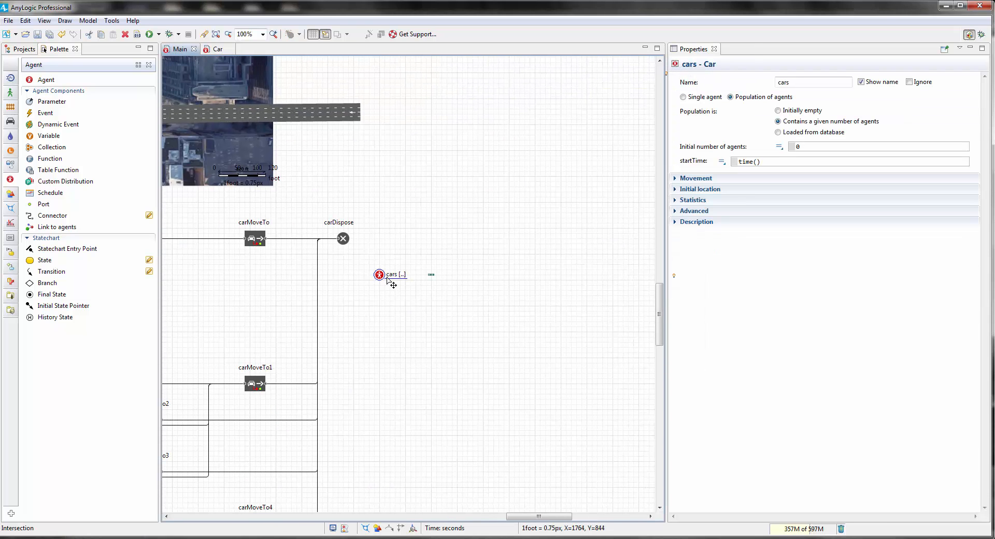
Move the cars population beside the carDispose block, level with it and clear of the flowchart.
drag(460, 305, 422, 271)
drag(392, 327, 465, 296)
scroll(464, 296, down, 2)
drag(480, 348, 492, 316)
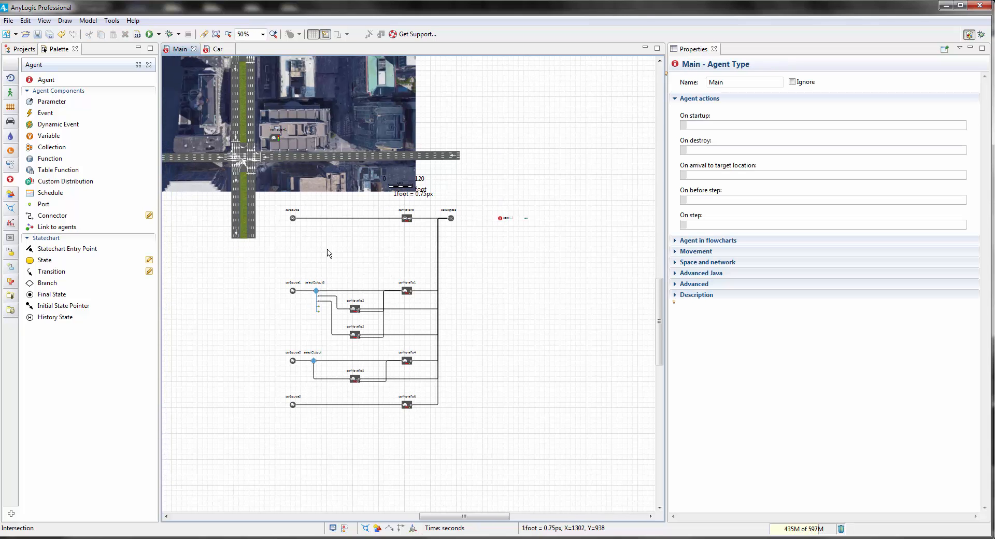
Make carSource add its cars to the custom population cars.
click(293, 219)
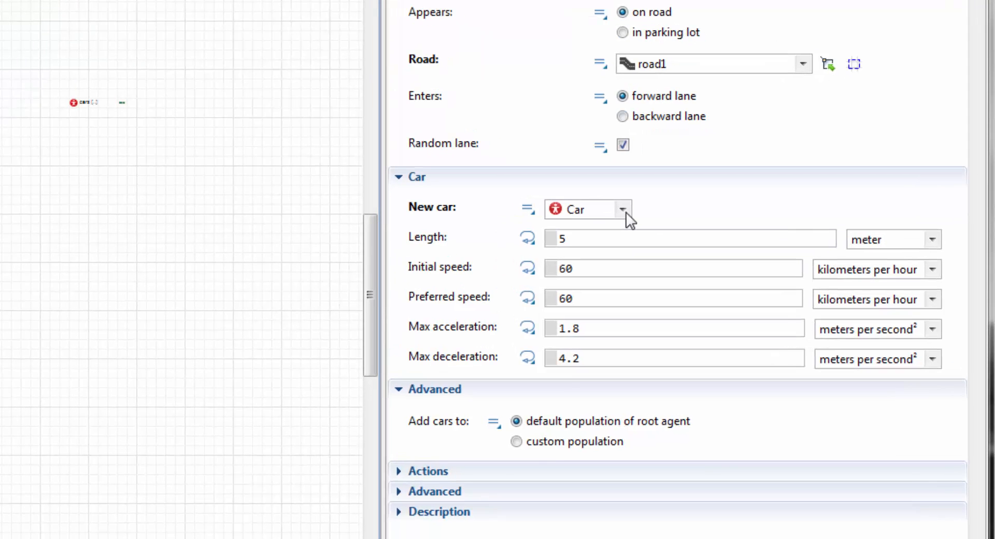
click(517, 442)
click(739, 473)
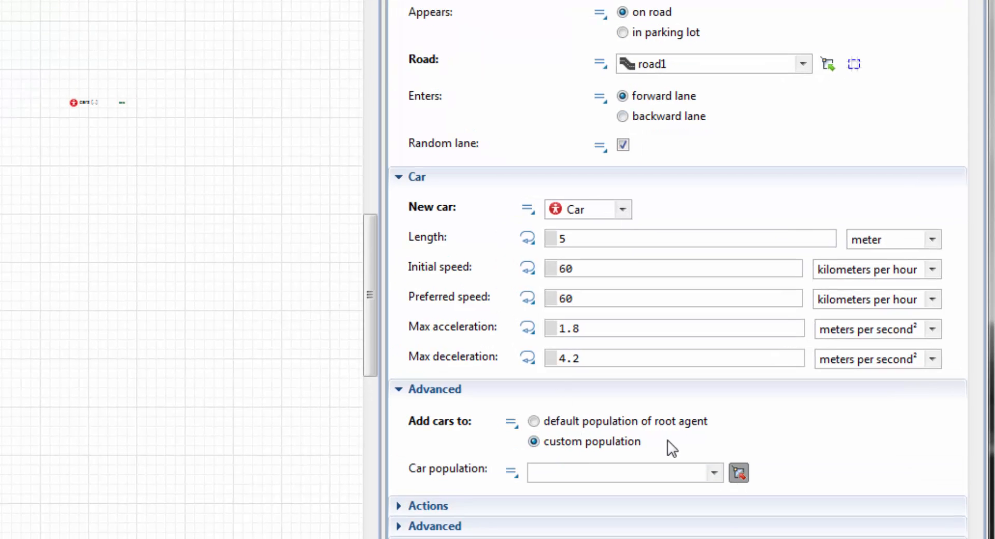
click(76, 104)
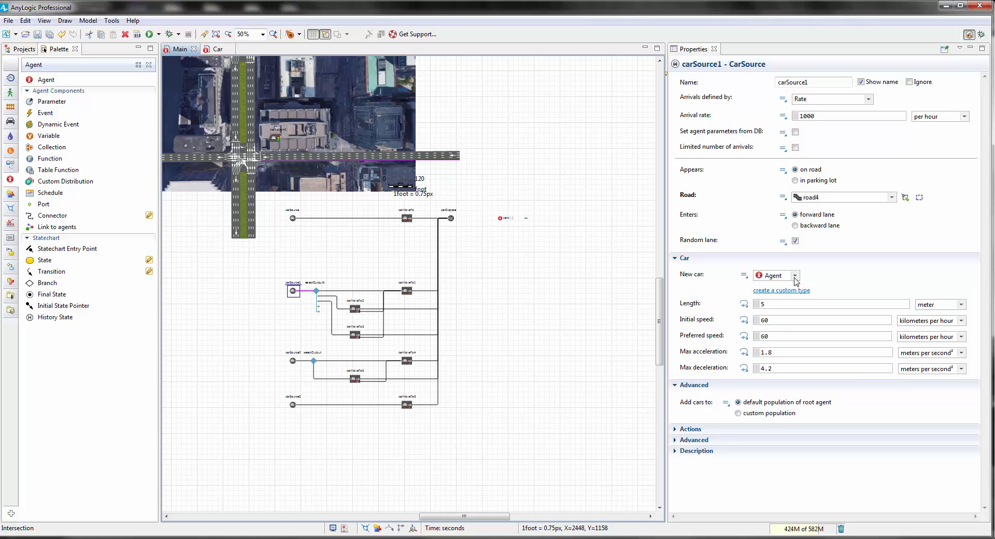
Set carSource1's new car type to Car and add its cars to the custom population cars.
click(795, 275)
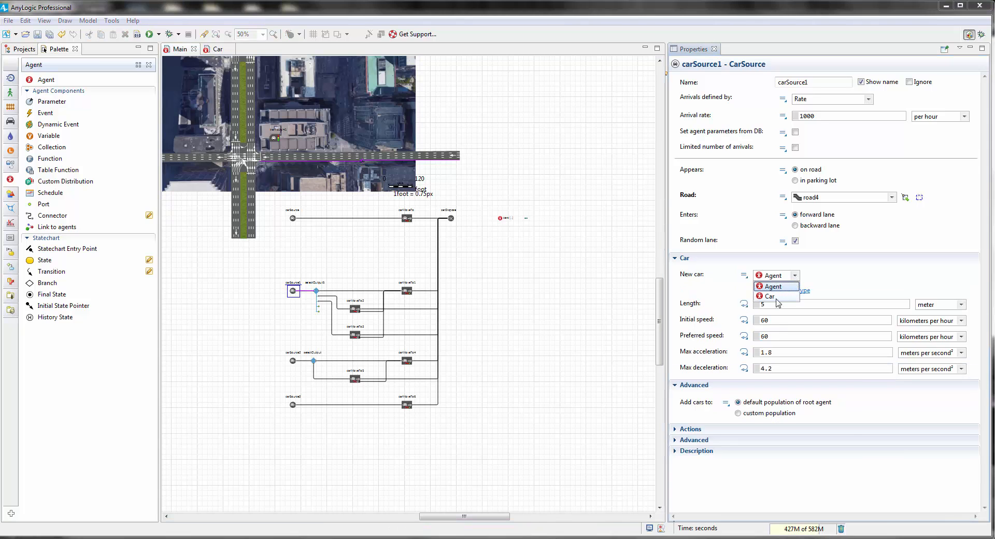
click(772, 296)
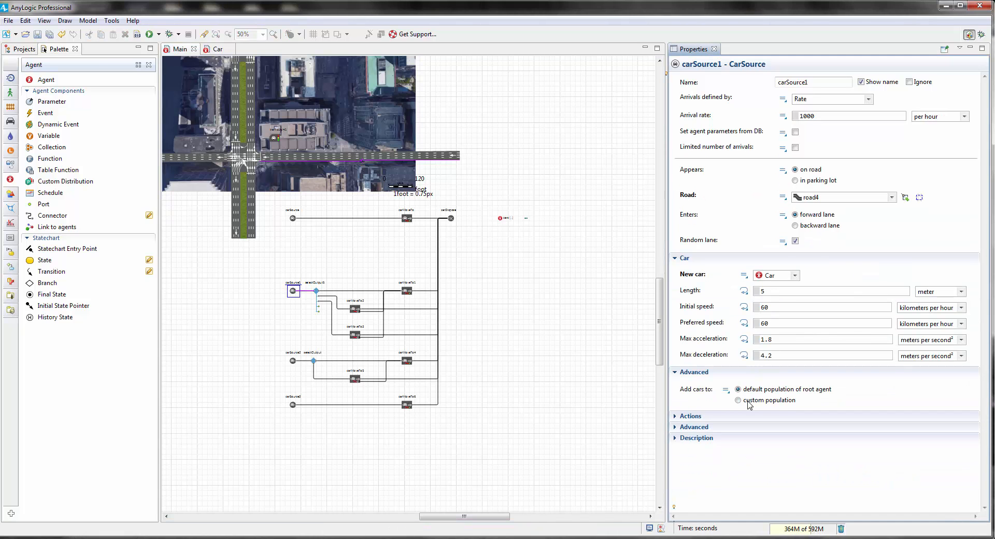
click(748, 401)
click(855, 418)
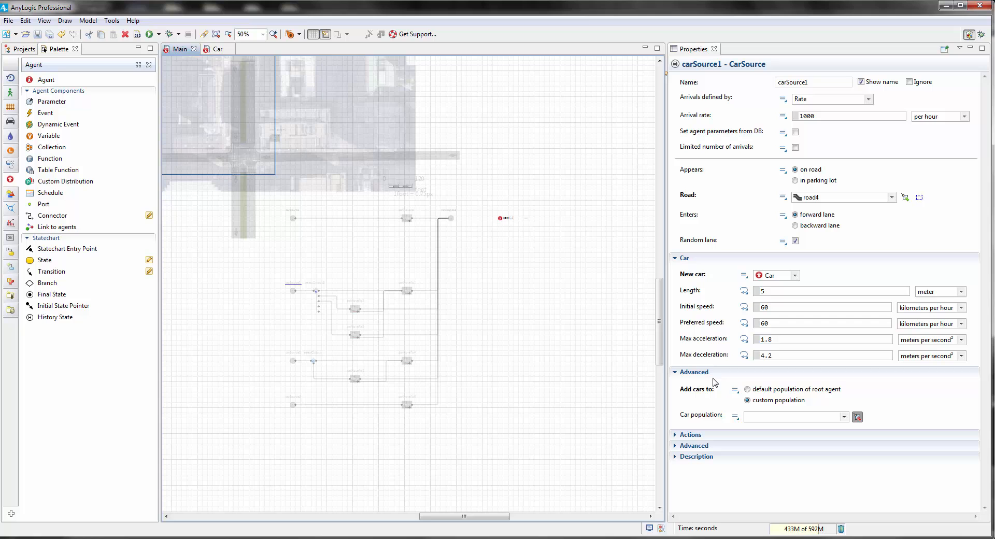
click(501, 218)
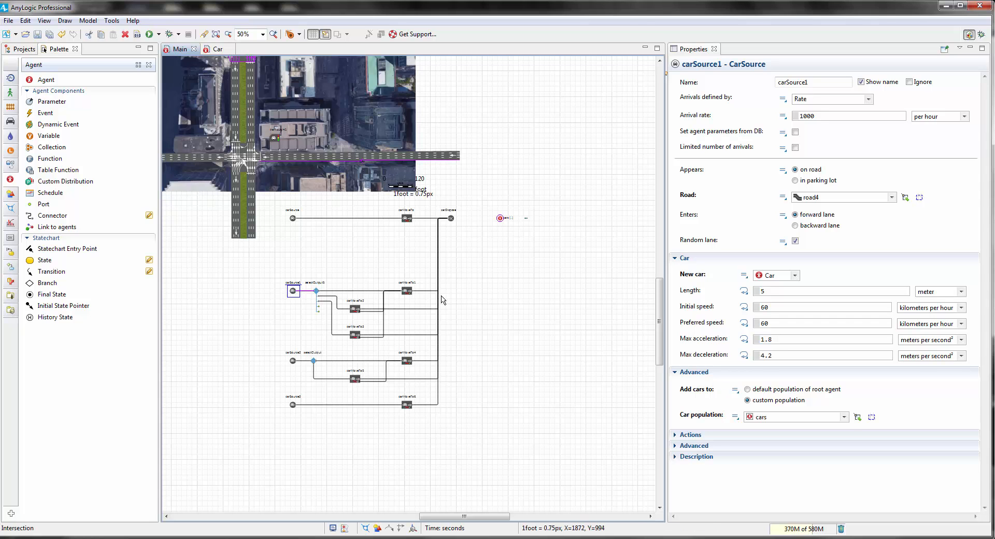
Set carSource2's new car type to Car and add its cars to the custom population cars.
click(294, 361)
click(795, 275)
click(775, 298)
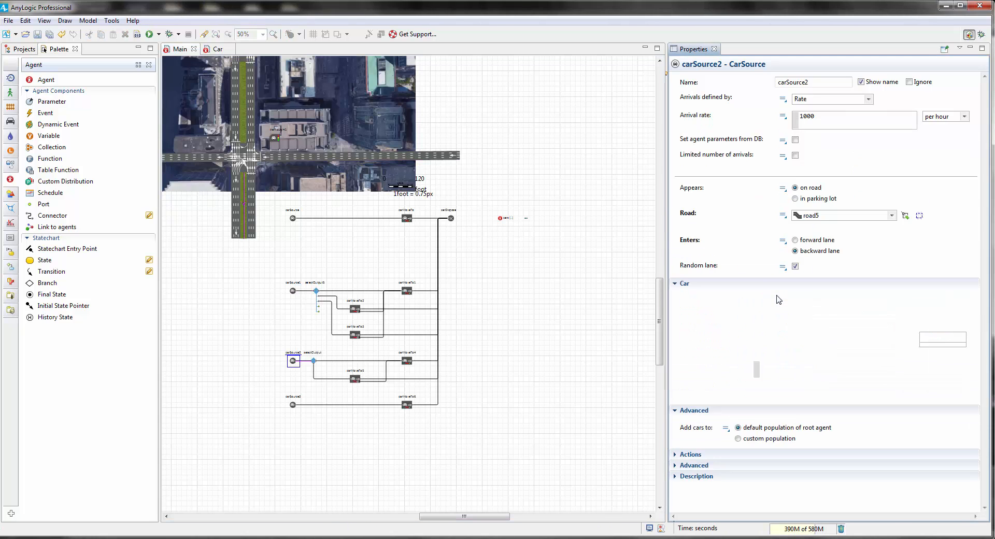
click(777, 400)
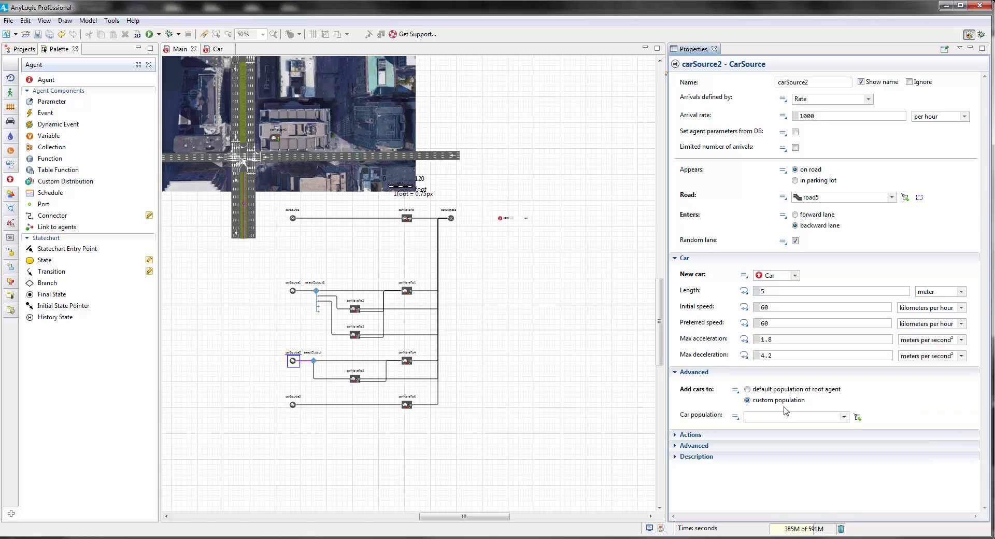
click(855, 418)
click(501, 218)
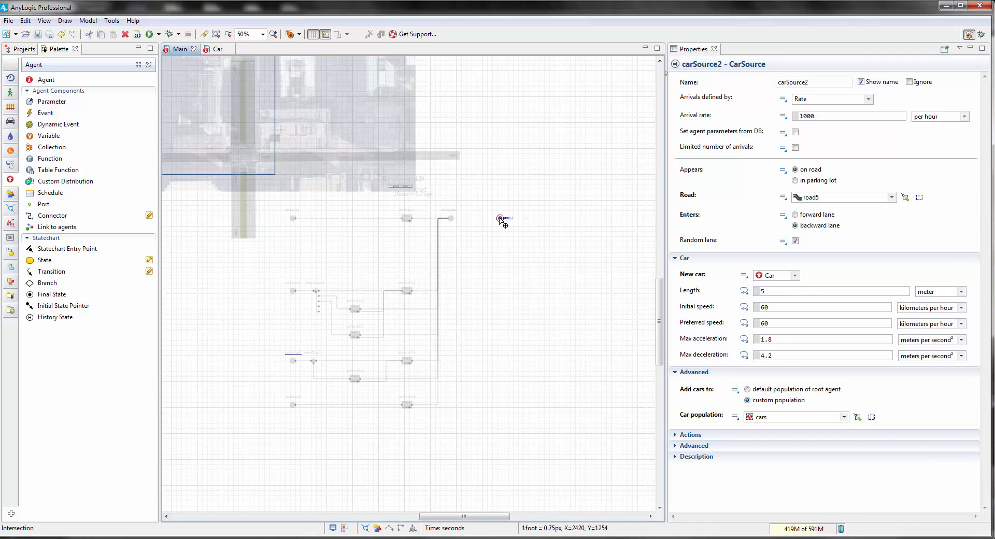
Set carSource3's new car type to Car and add its cars to the custom population cars.
click(293, 405)
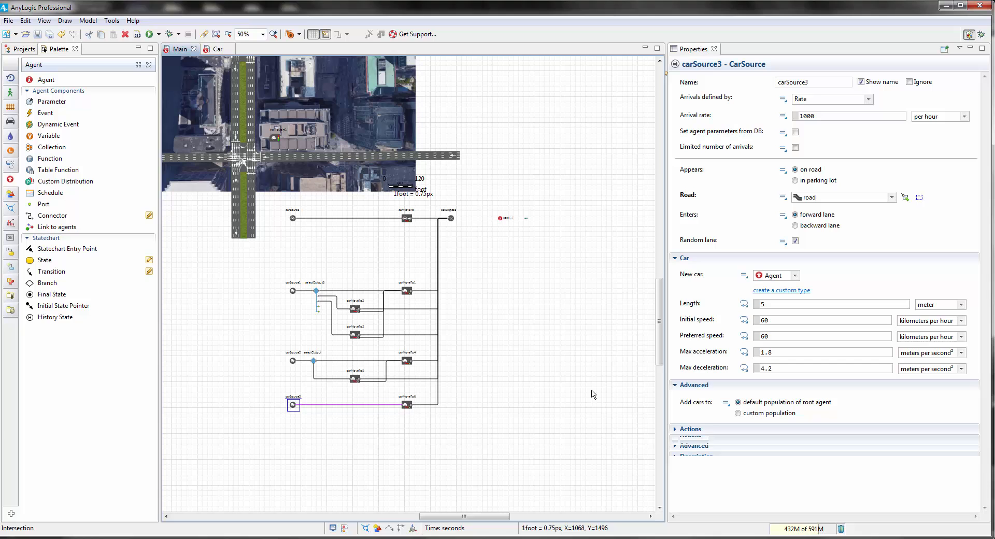
click(794, 275)
click(773, 296)
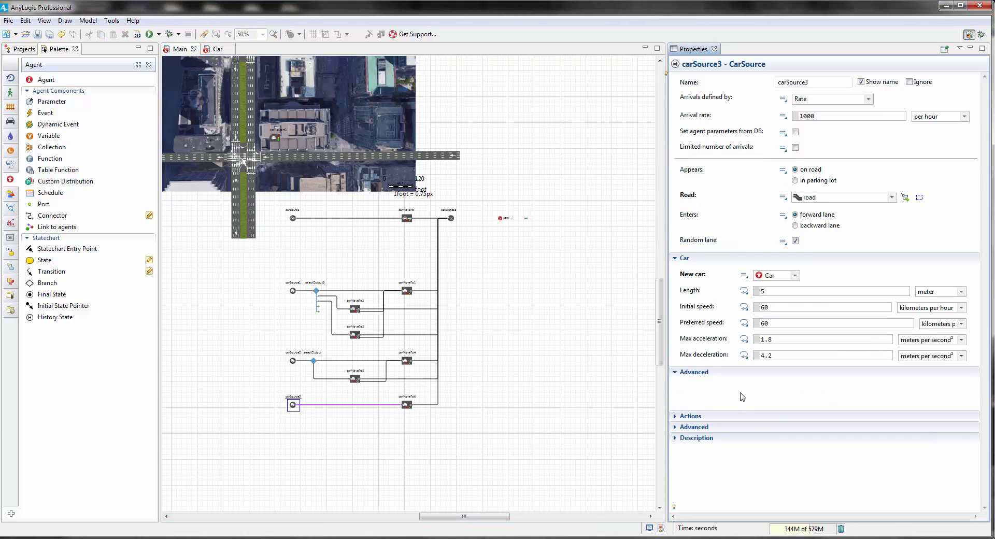
click(777, 403)
click(844, 417)
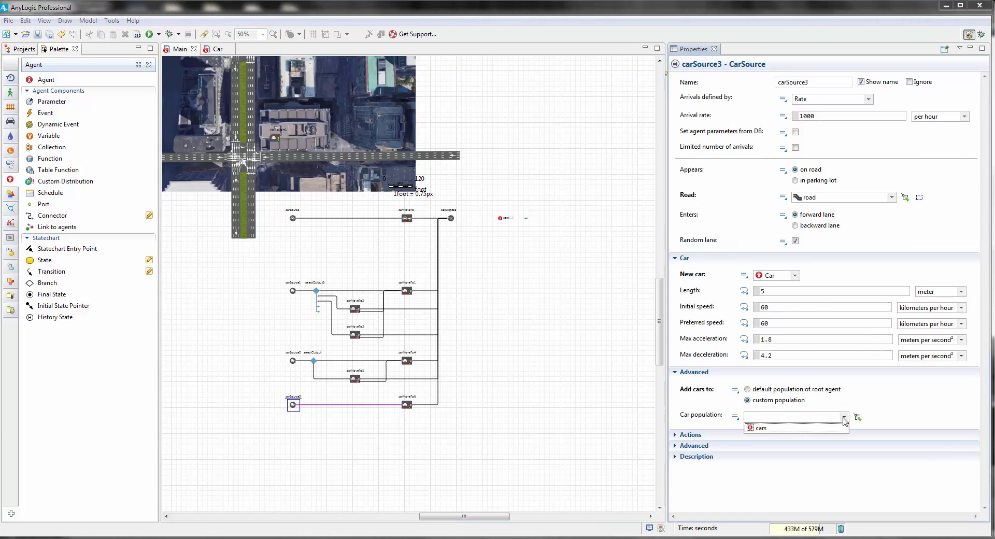
click(775, 426)
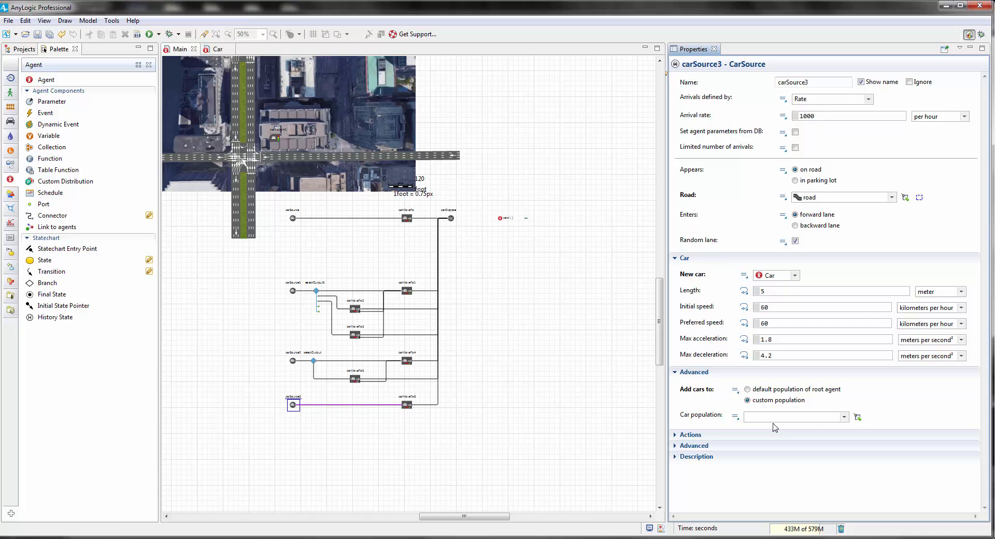
click(524, 289)
Place a Histogram Data element from the Analysis library just below the cars population on Main.
drag(551, 265, 511, 251)
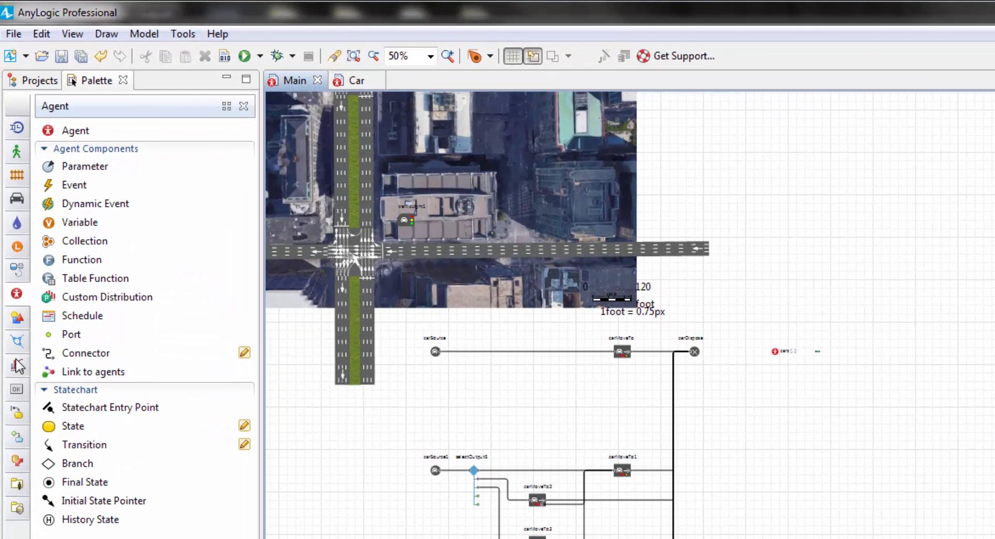
mouse_move(11, 222)
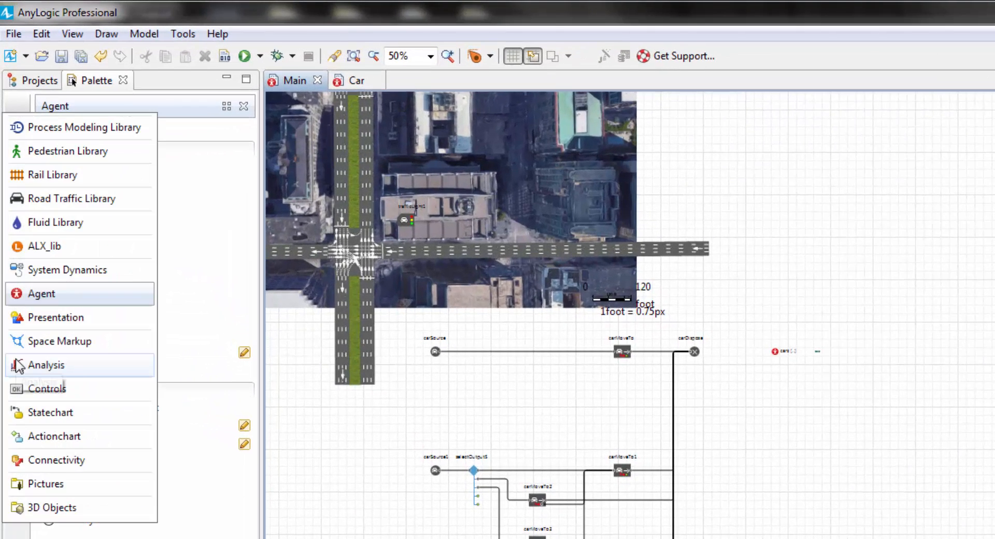
click(17, 366)
click(70, 187)
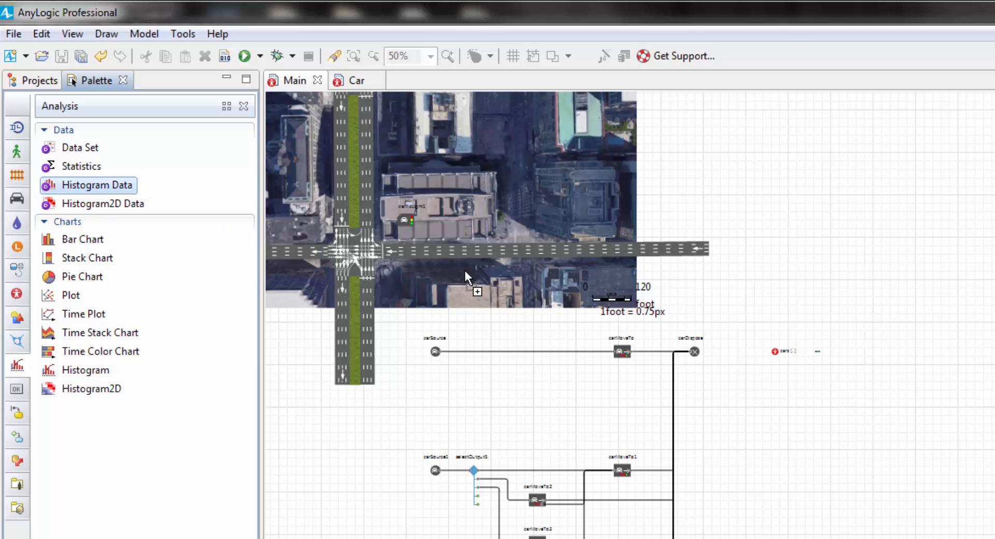
click(777, 383)
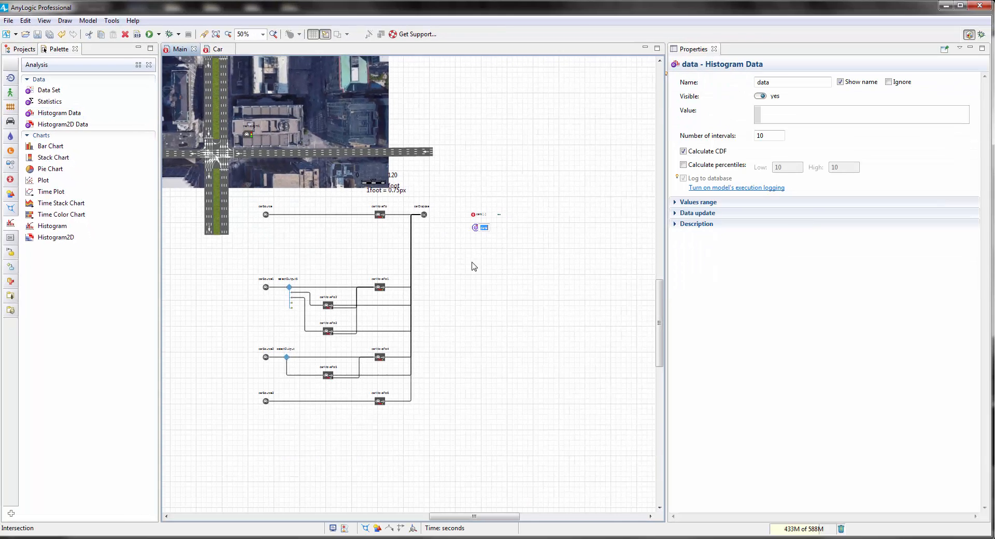
Rename the new histogram data element below the cars population as timeInModel.
scroll(507, 284, up, 3)
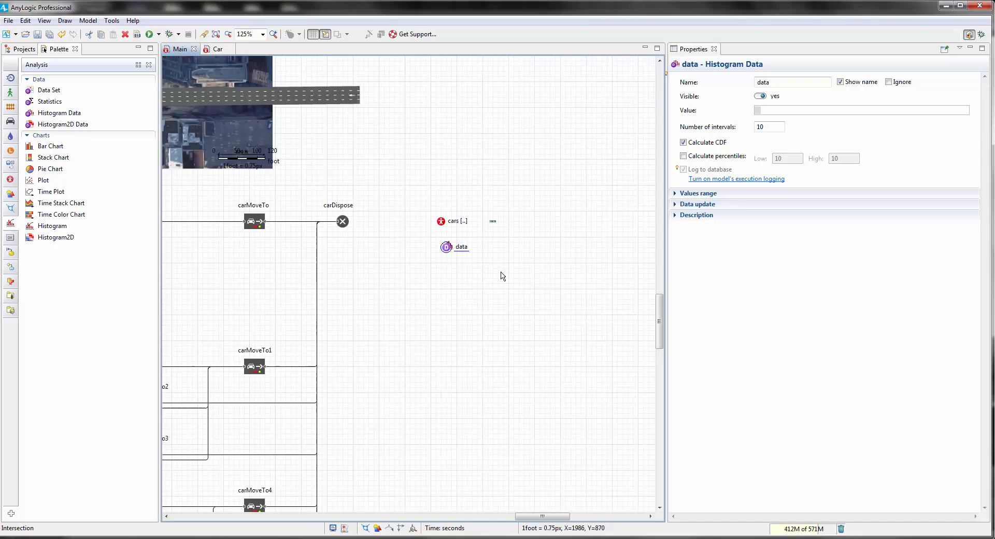
scroll(503, 276, up, 2)
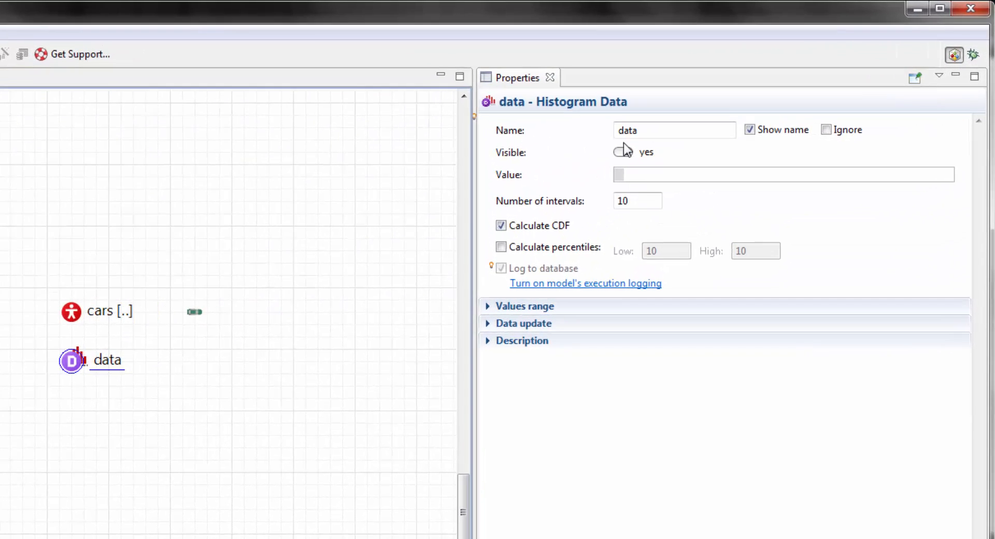
double_click(625, 130)
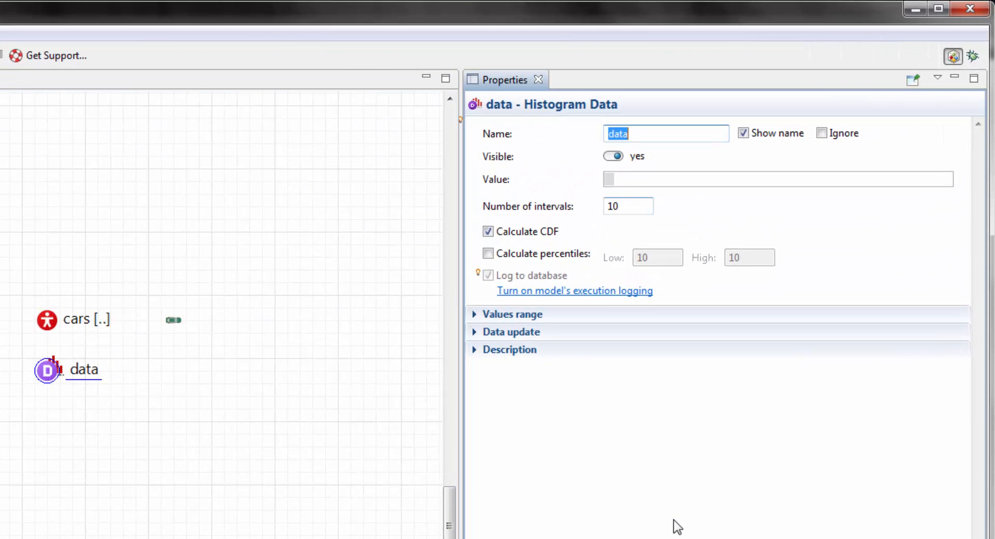
text(timeInModel)
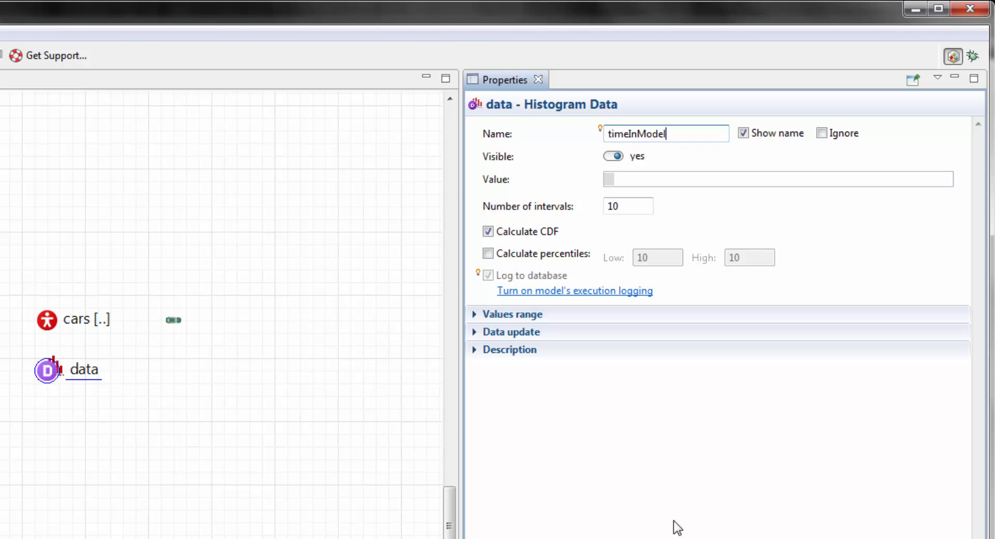
click(192, 403)
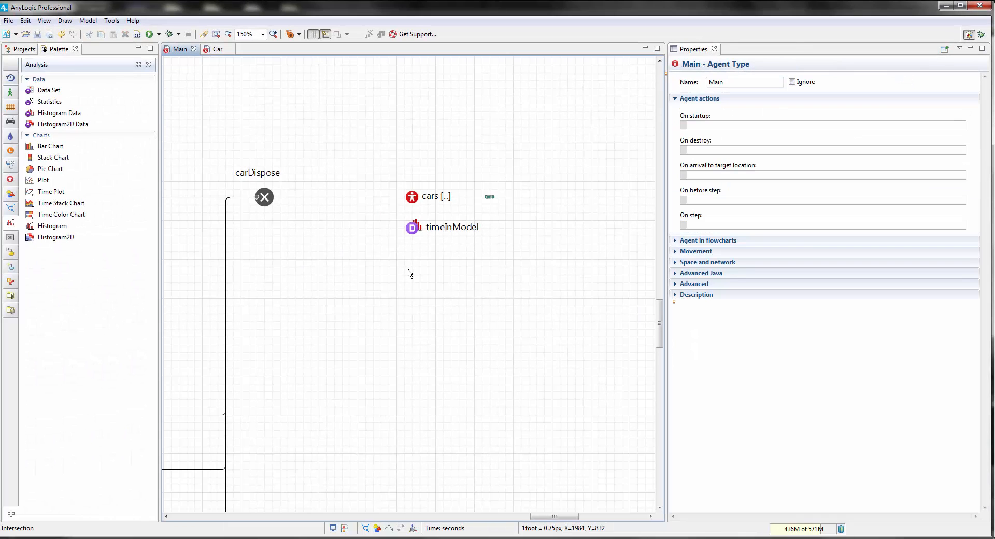
drag(417, 290, 524, 300)
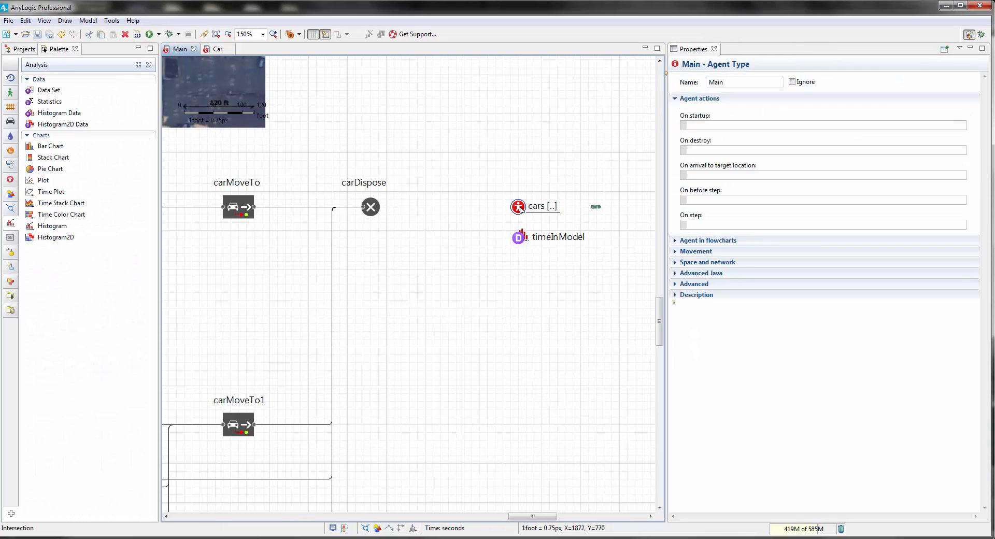
Begin the Car agent type's On destroy action with a call to main.timeInModel.add().
click(216, 48)
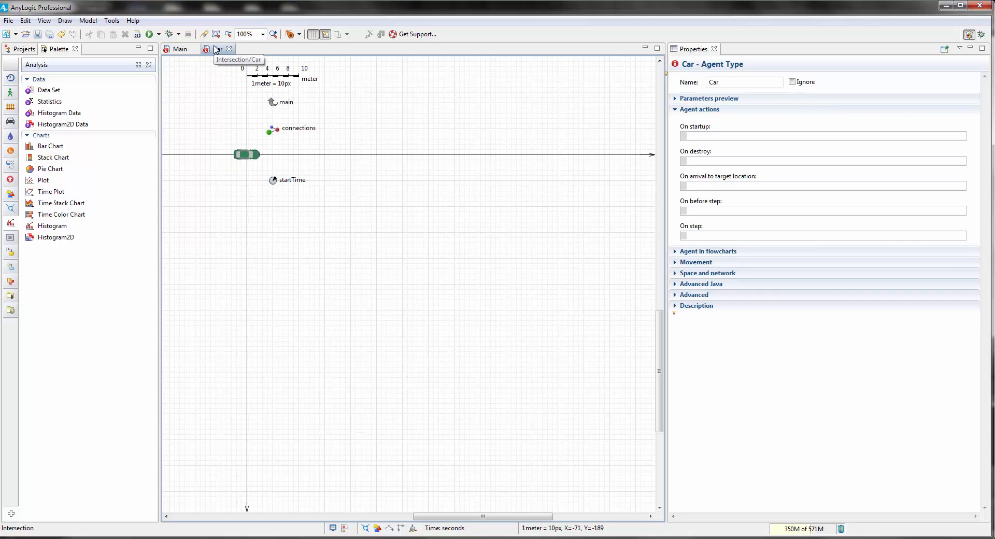
click(692, 161)
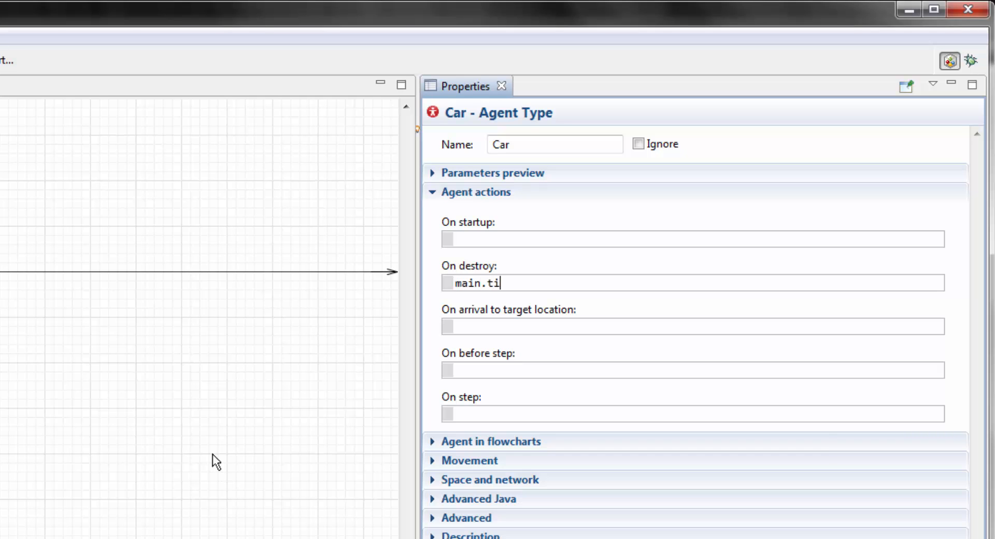
text(main.ti)
key(ctrl+space)
key(Return)
text(.add)
key(ctrl+space)
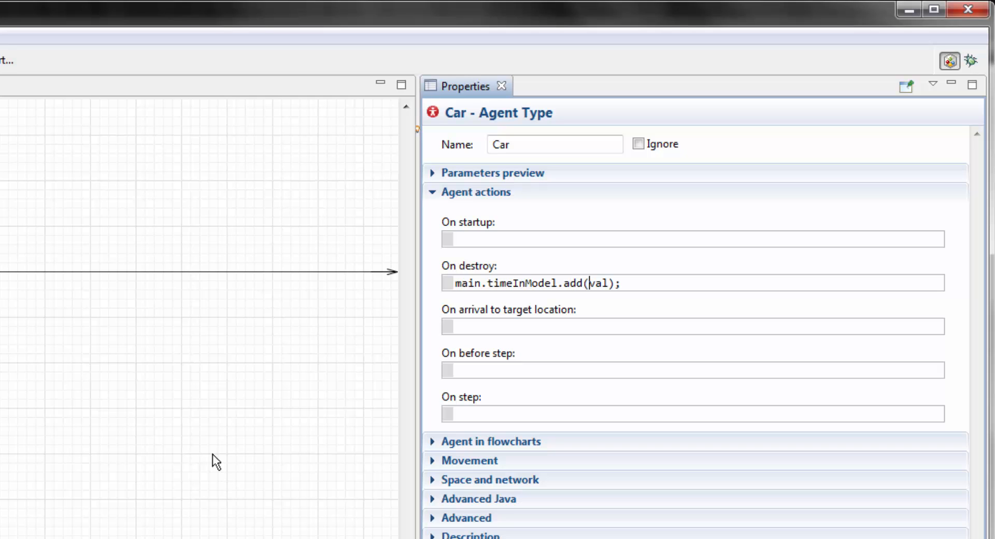
Replace the placeholder argument of the add call in Car's On destroy action with time()-startTime.
key(BackSpace)
key(BackSpace)
key(BackSpace)
text(time()-st)
key(ctrl+space)
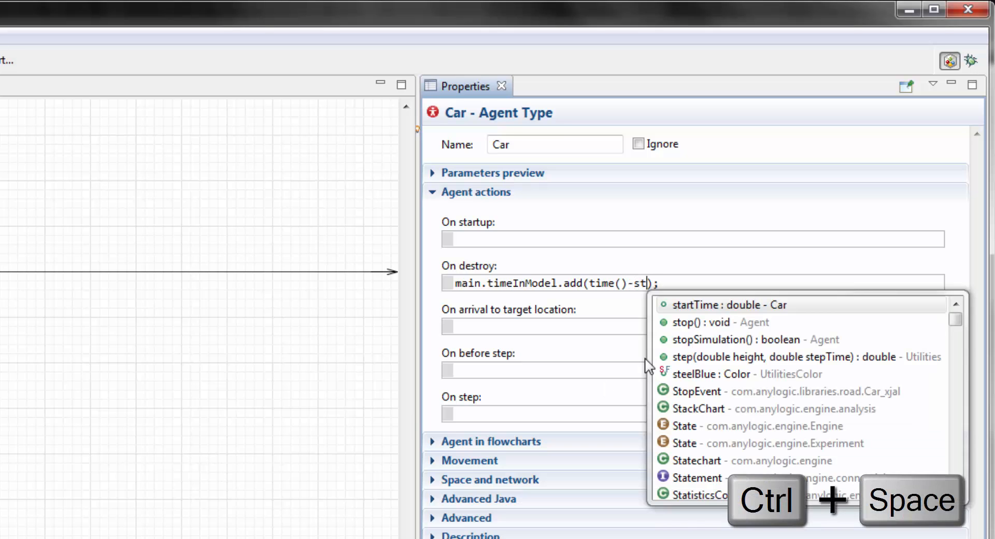
double_click(714, 306)
Examine the parts of Car's On destroy code and the timeInModel element on Main that it refers to.
double_click(469, 284)
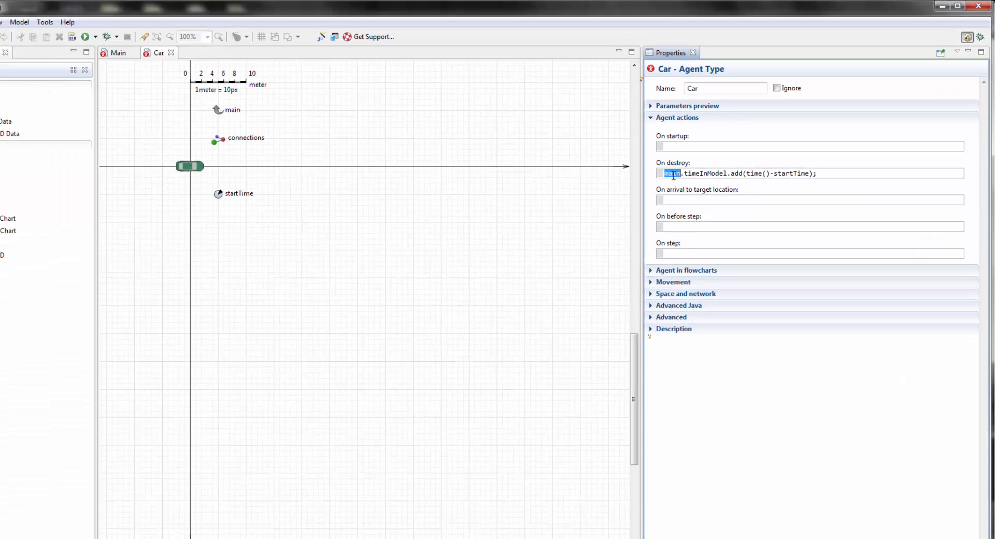
double_click(728, 160)
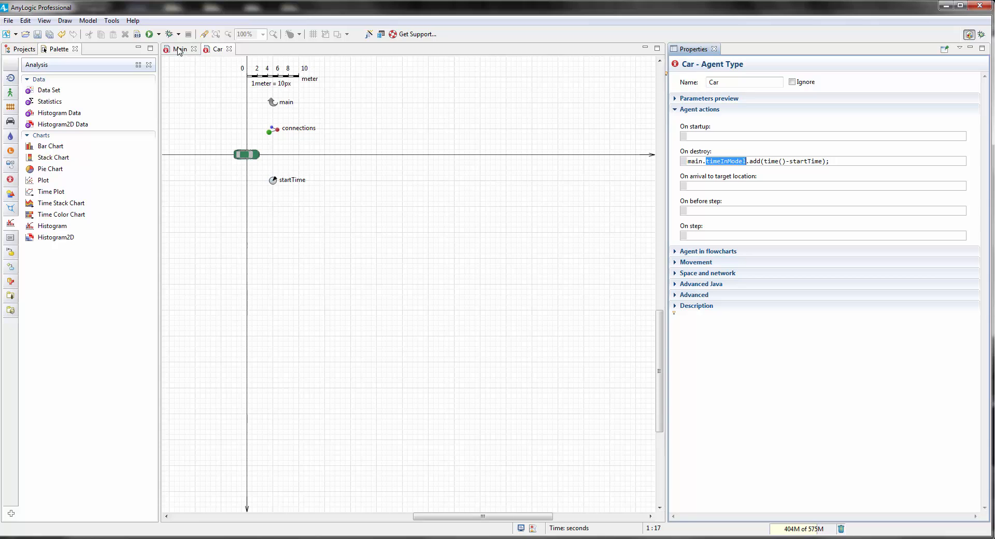
click(180, 49)
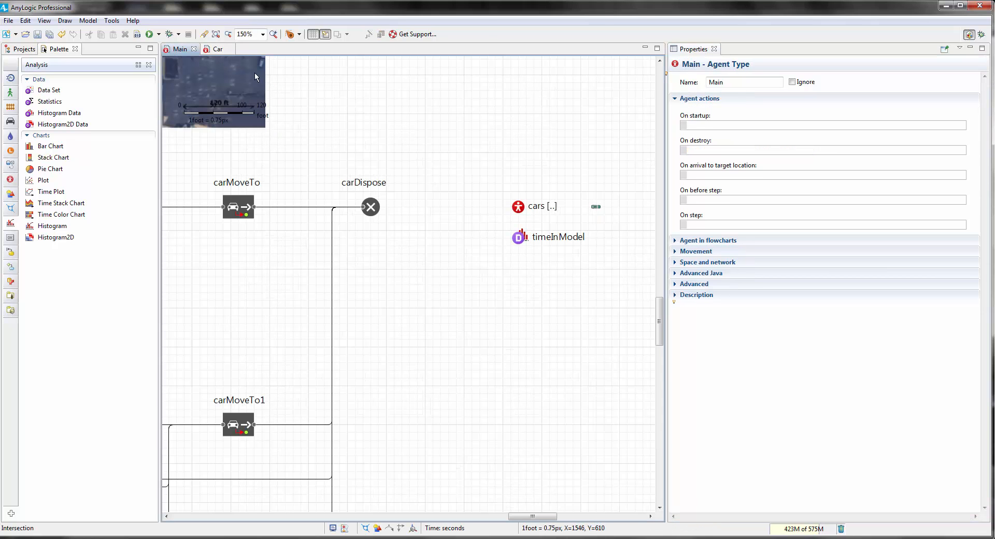
click(218, 48)
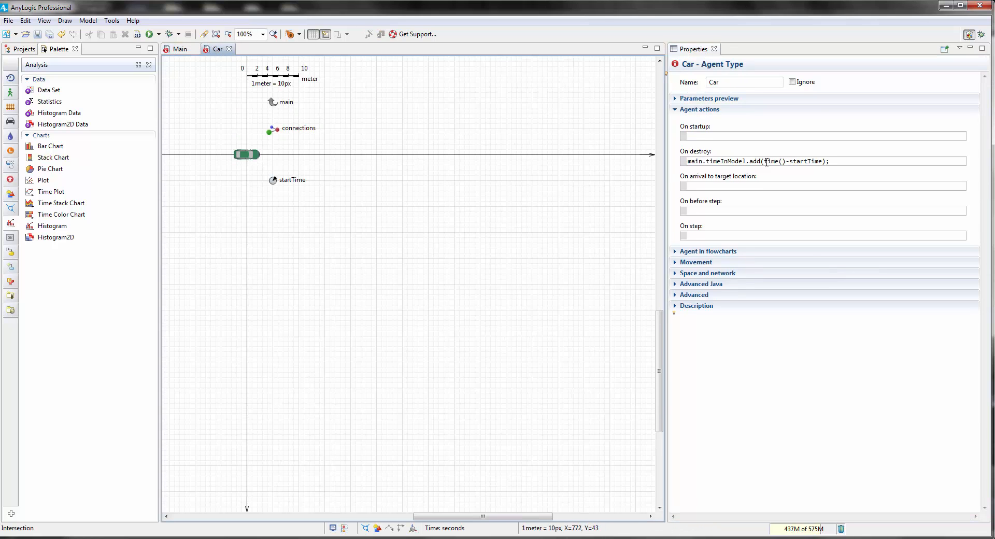
drag(786, 161, 776, 160)
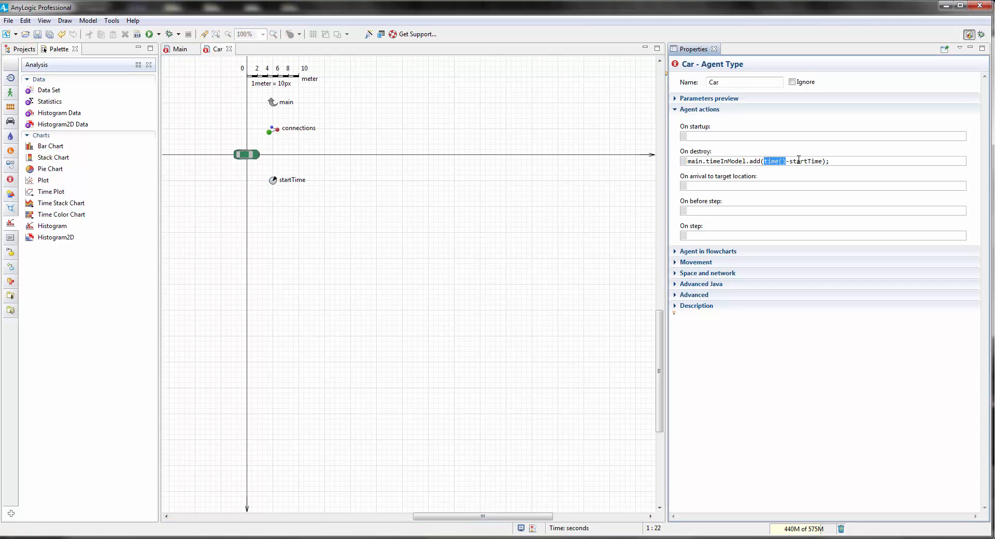
double_click(799, 160)
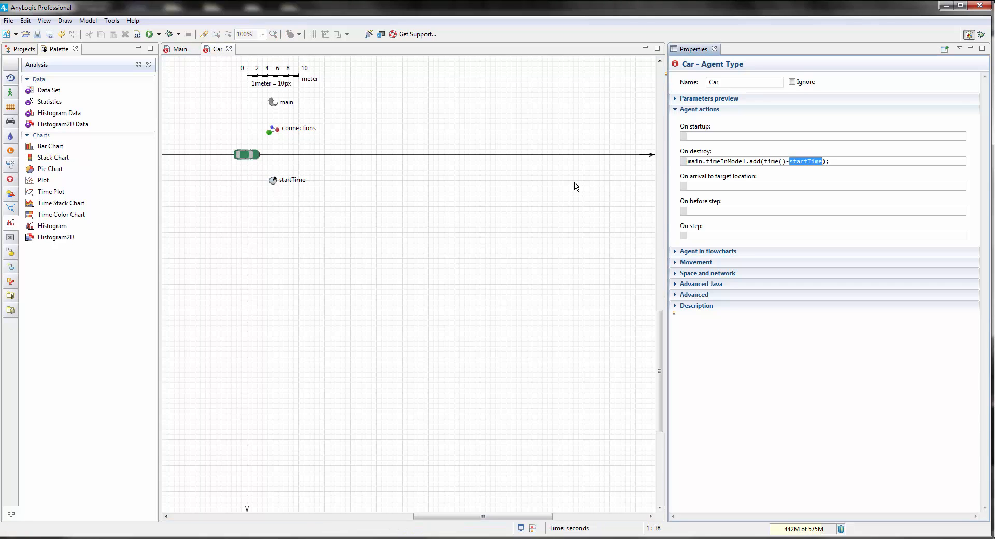
drag(822, 160, 766, 160)
click(470, 205)
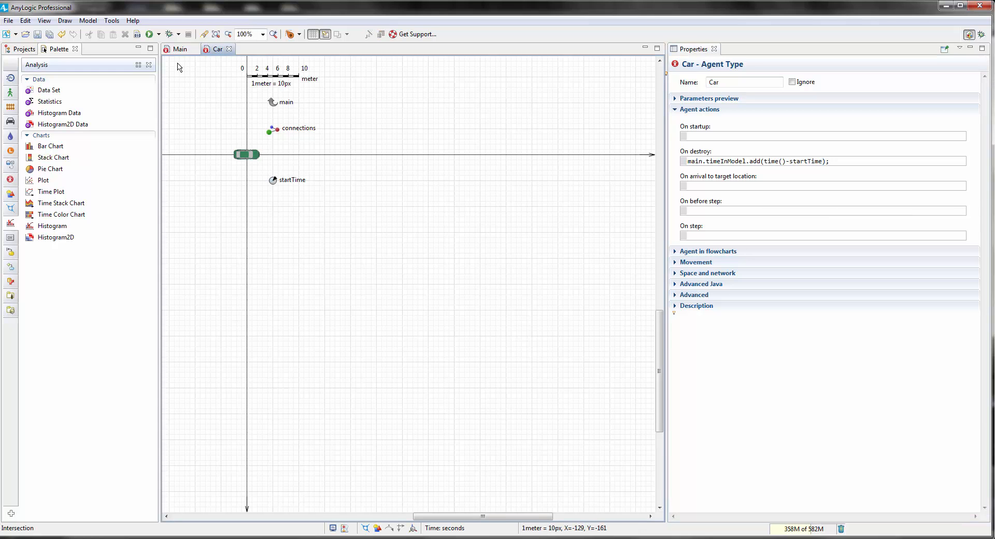
Place a Histogram chart below timeInModel on Main and enlarge it in both width and height.
click(176, 52)
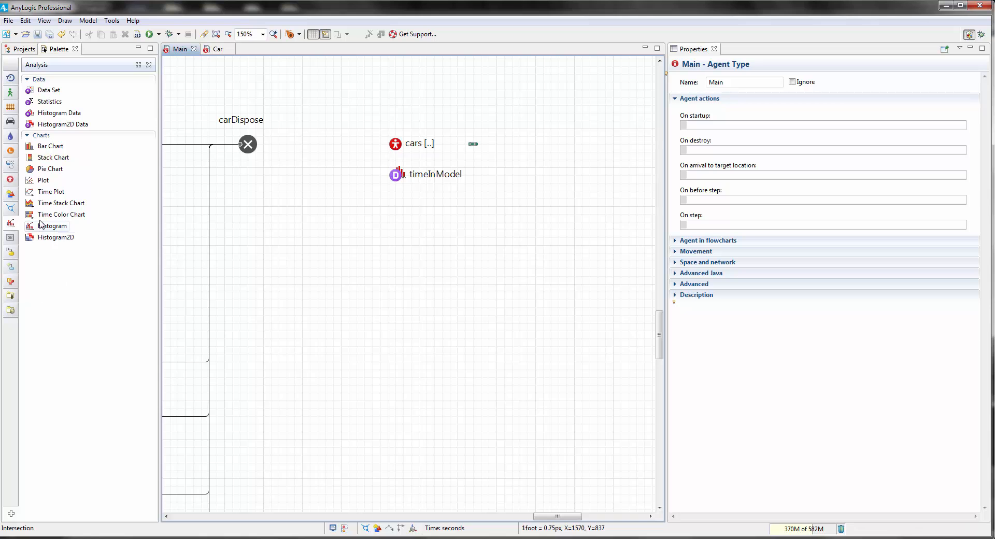
drag(47, 231, 396, 207)
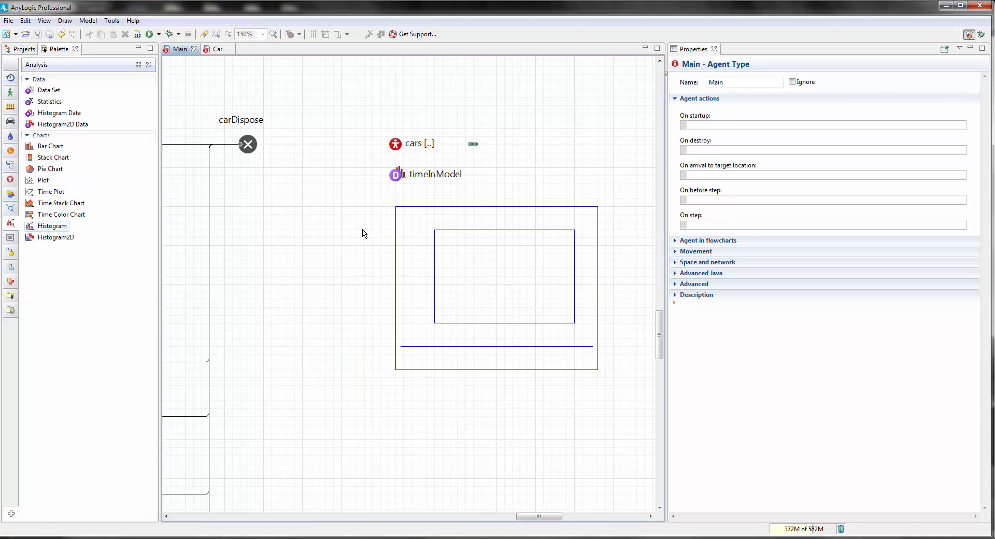
drag(306, 256, 250, 216)
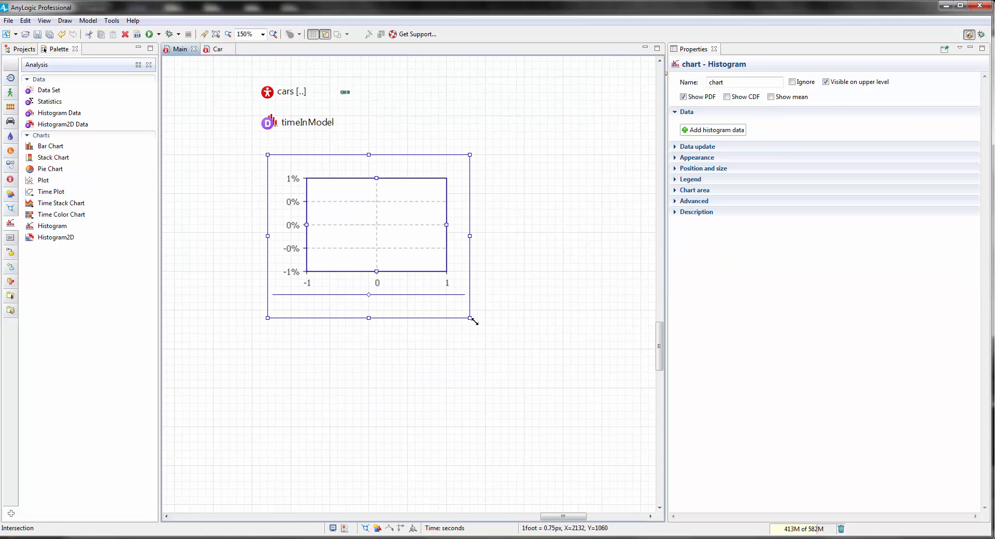
drag(473, 322, 540, 356)
drag(567, 203, 573, 269)
click(421, 283)
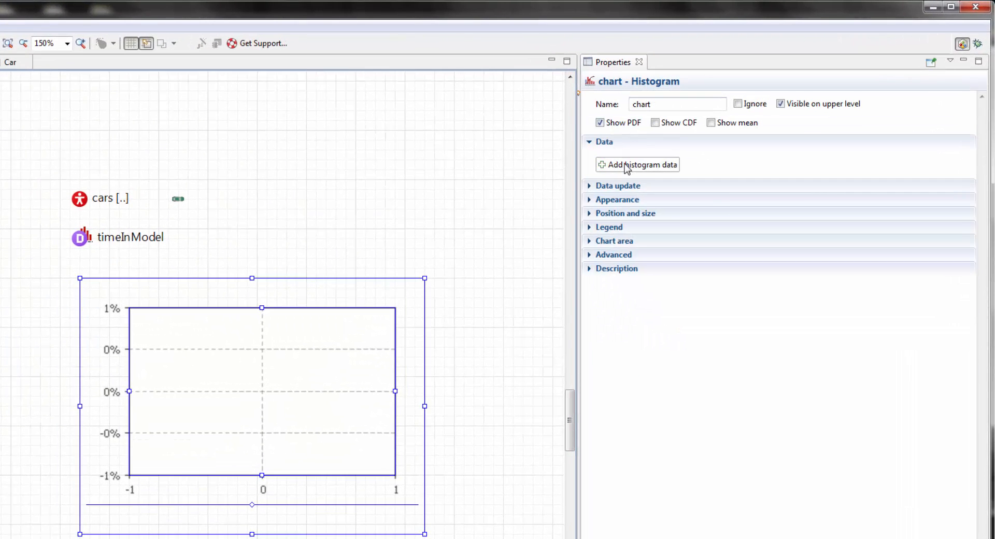
Add histogram data to the chart, titled "Time In Model" and using timeInModel as its histogram source.
click(626, 165)
drag(726, 169, 641, 167)
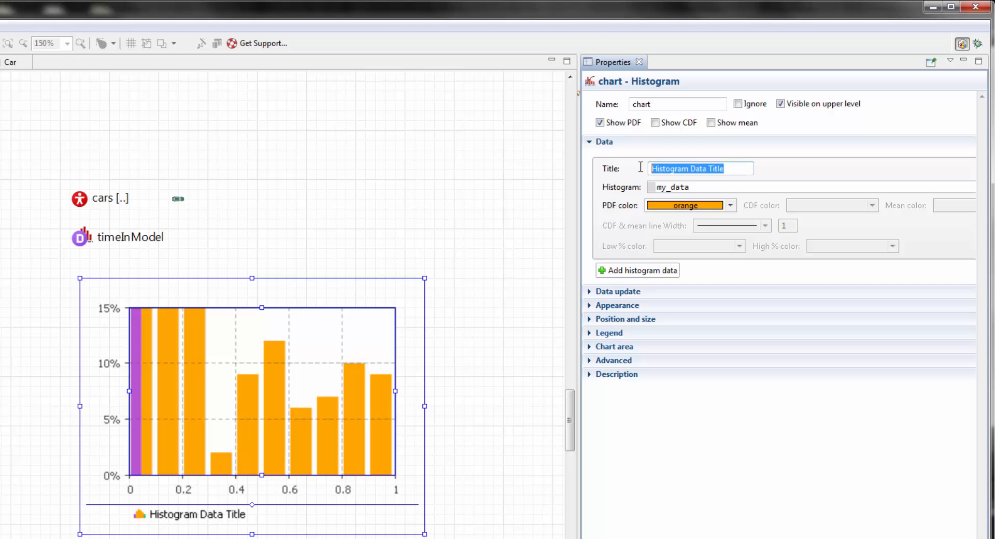
text(Time In Model)
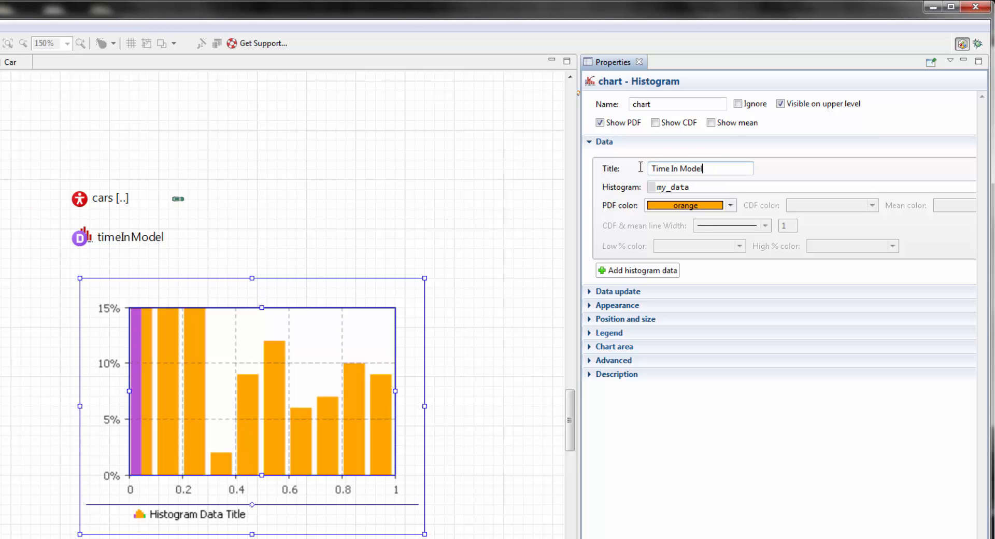
double_click(700, 187)
text(ti)
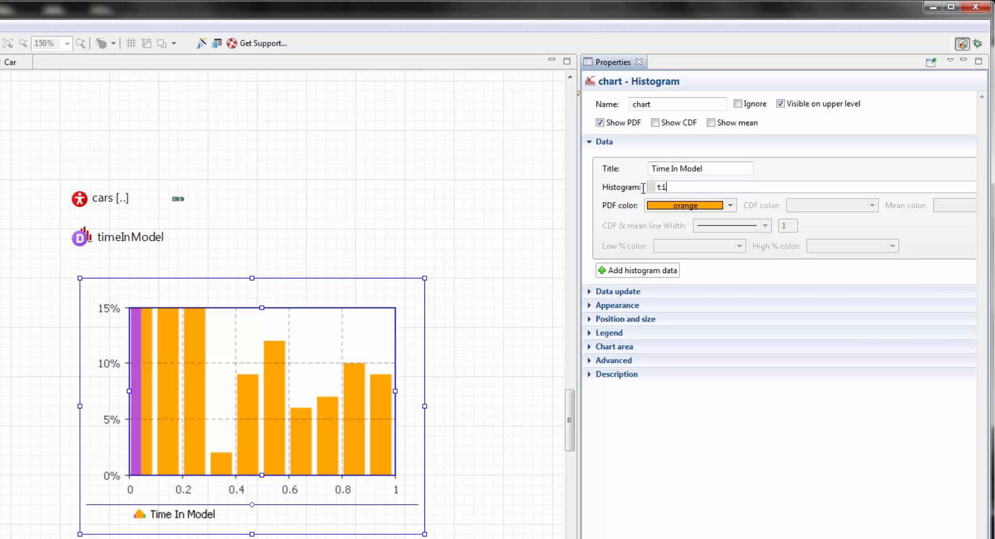
key(ctrl+space)
double_click(703, 205)
drag(582, 194, 499, 193)
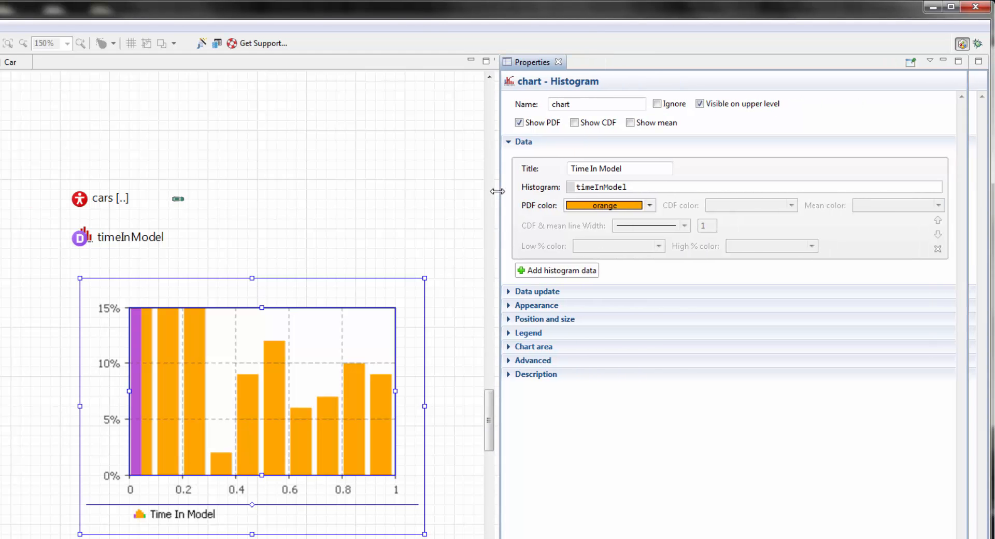
Show the mean on the histogram chart as a black line with width 3.
click(629, 122)
click(938, 206)
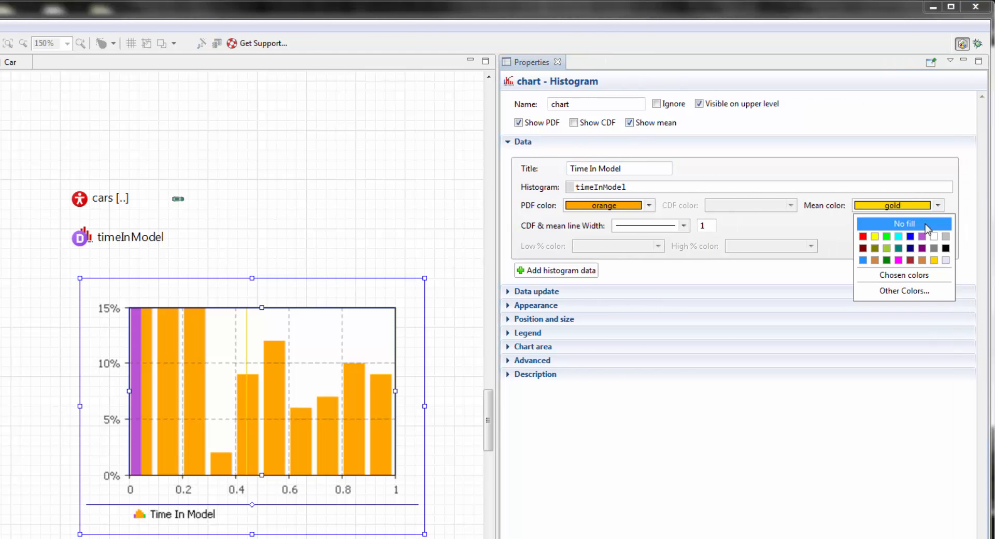
click(945, 248)
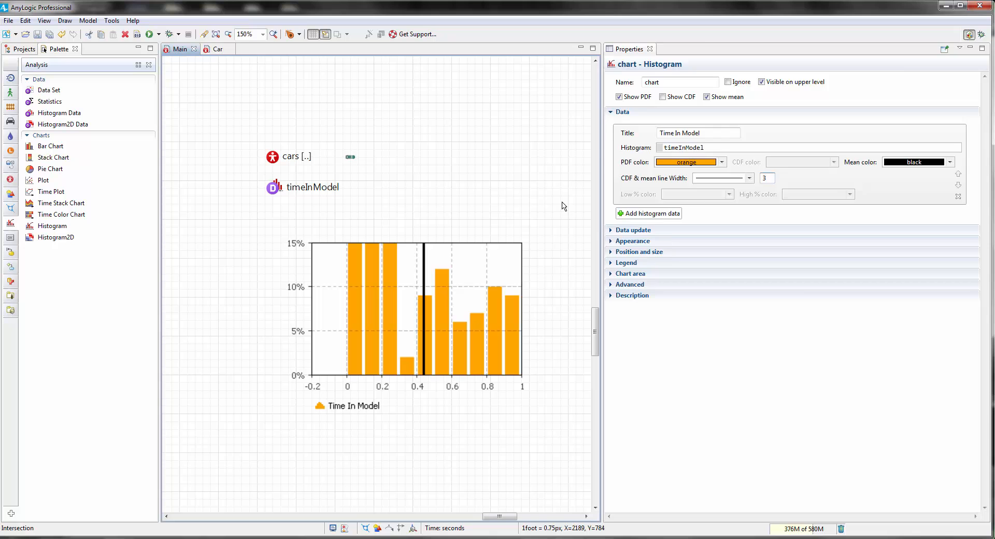
Move the histogram chart slightly up and to the left on Main, closer beneath timeInModel.
click(564, 206)
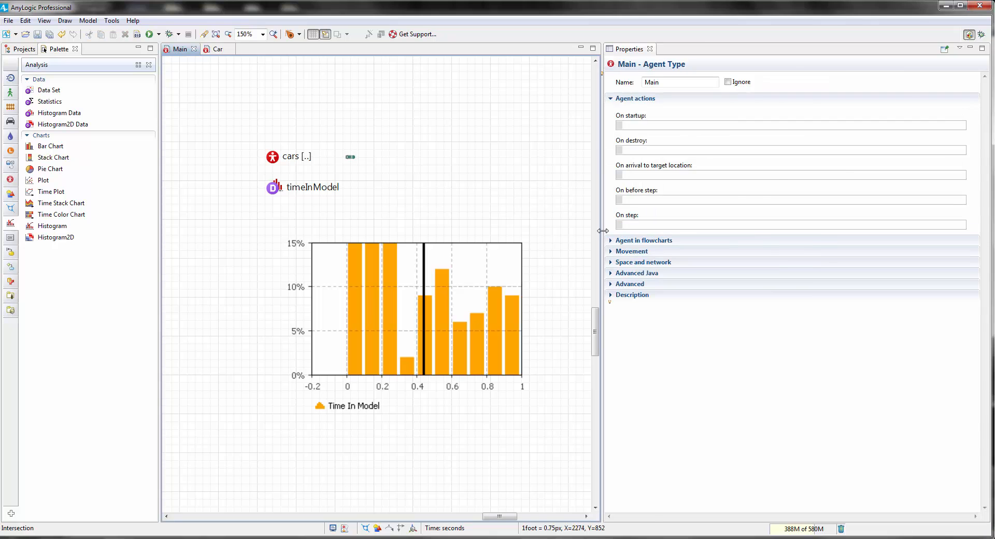
drag(601, 232, 760, 231)
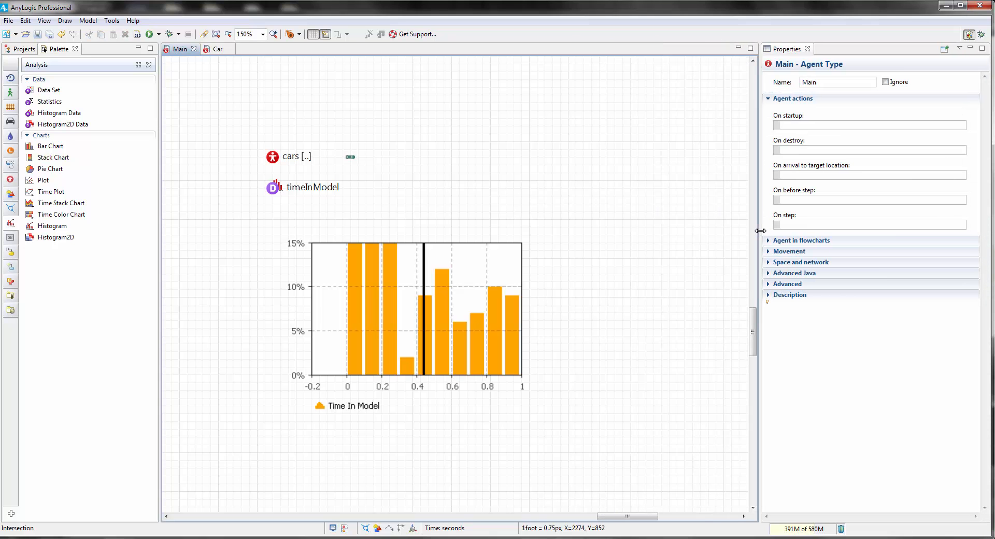
drag(538, 176, 669, 193)
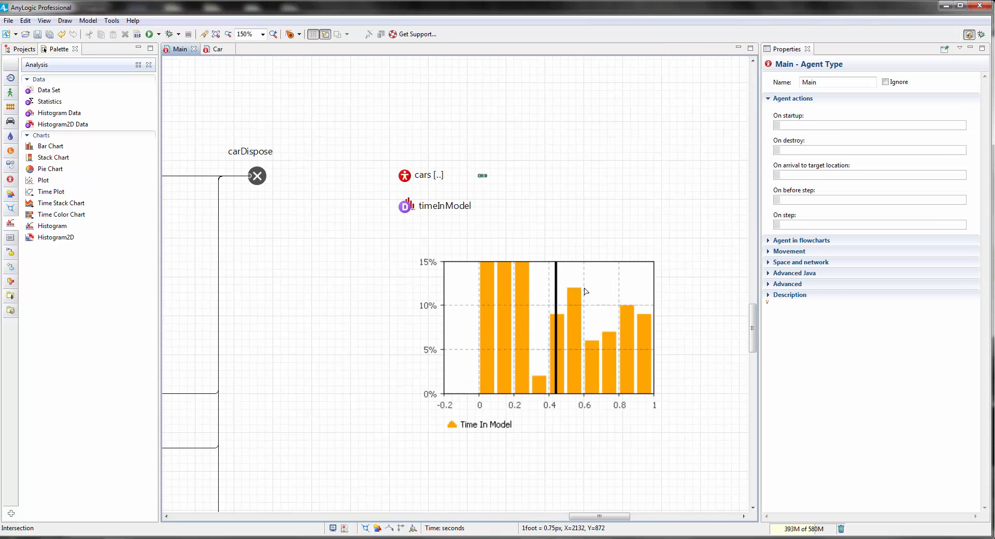
click(568, 293)
click(609, 147)
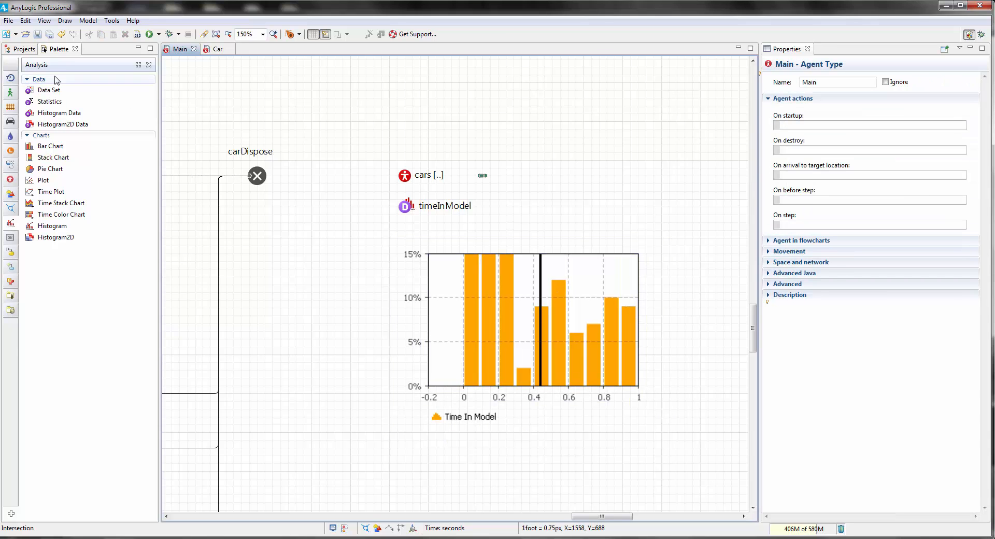
Run the Intersection simulation in an enlarged window and speed it up to x25.
click(26, 50)
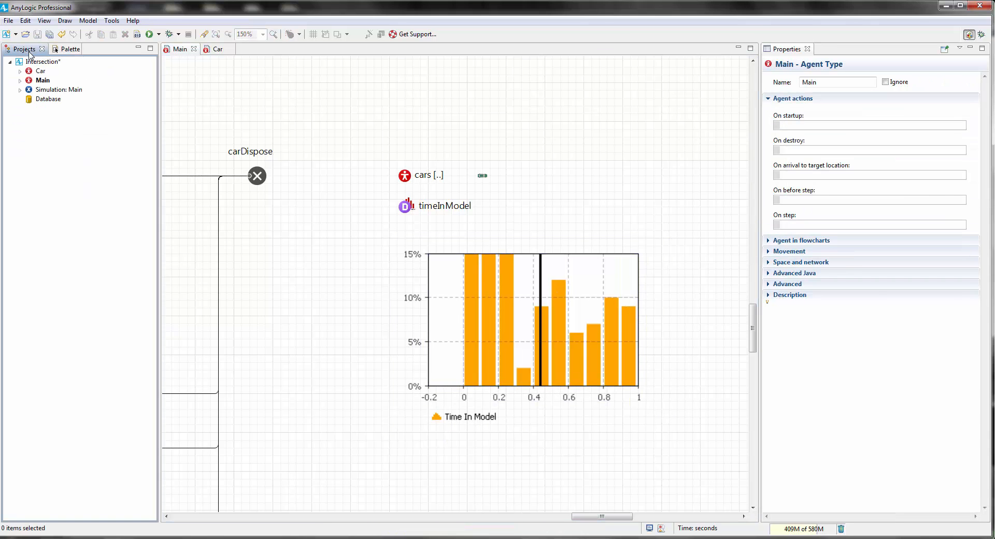
click(159, 35)
click(167, 48)
click(73, 81)
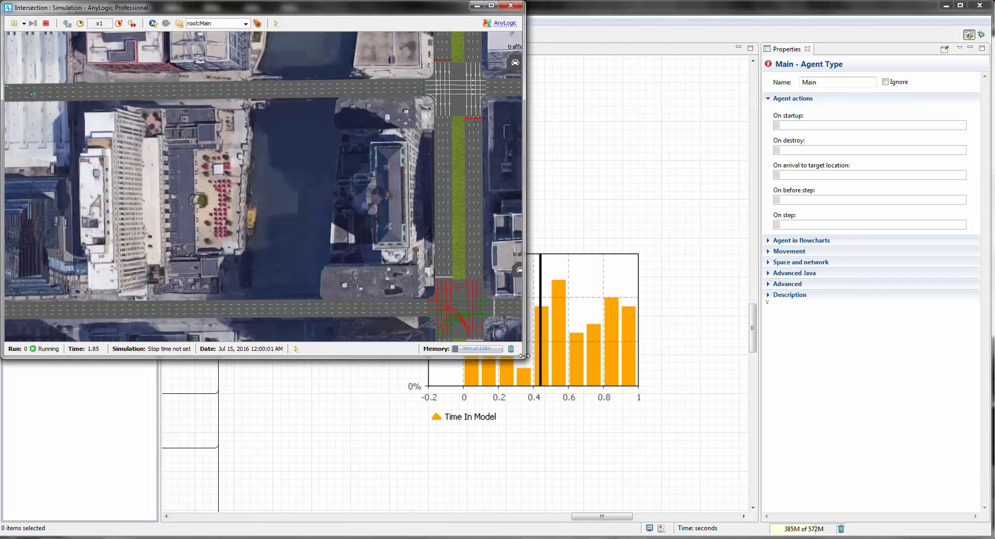
drag(525, 362, 940, 527)
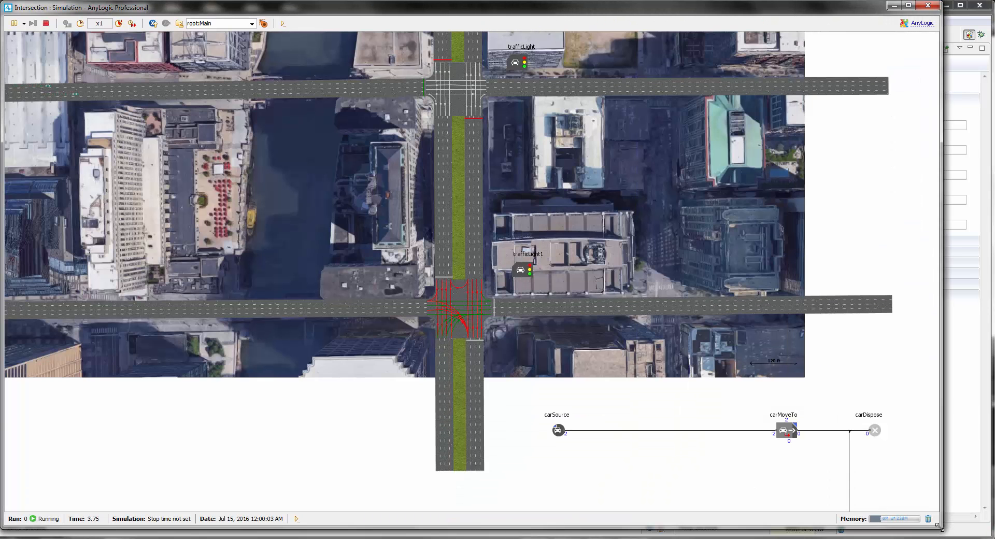
drag(745, 435, 334, 203)
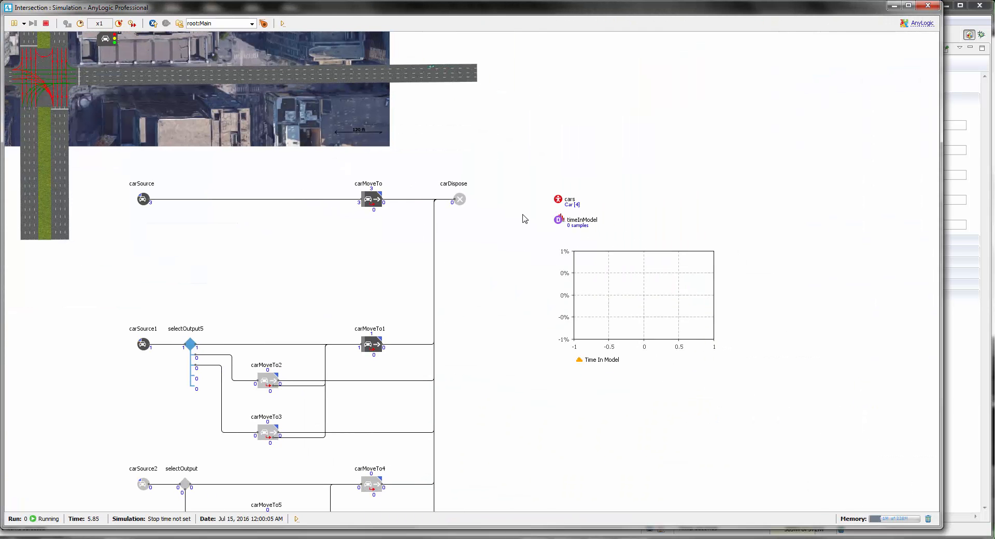
drag(511, 194, 514, 224)
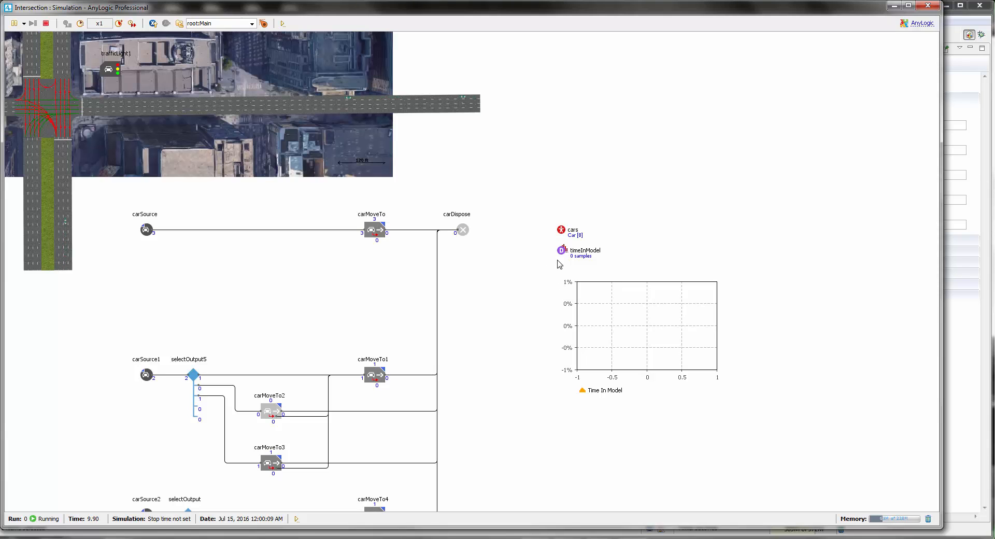
click(118, 23)
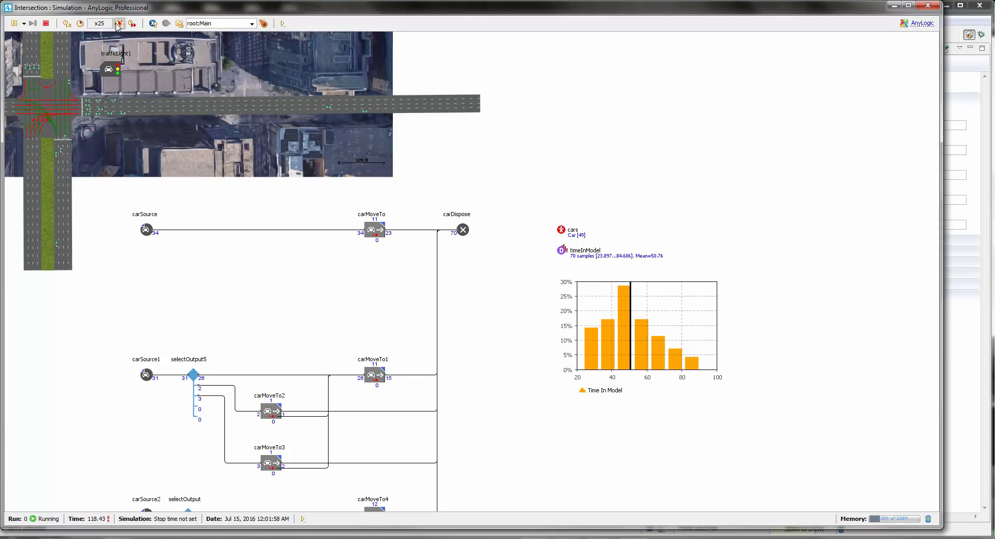
Inspect the timeInModel statistics beside the histogram chart in the running model, and close the simulation.
click(561, 252)
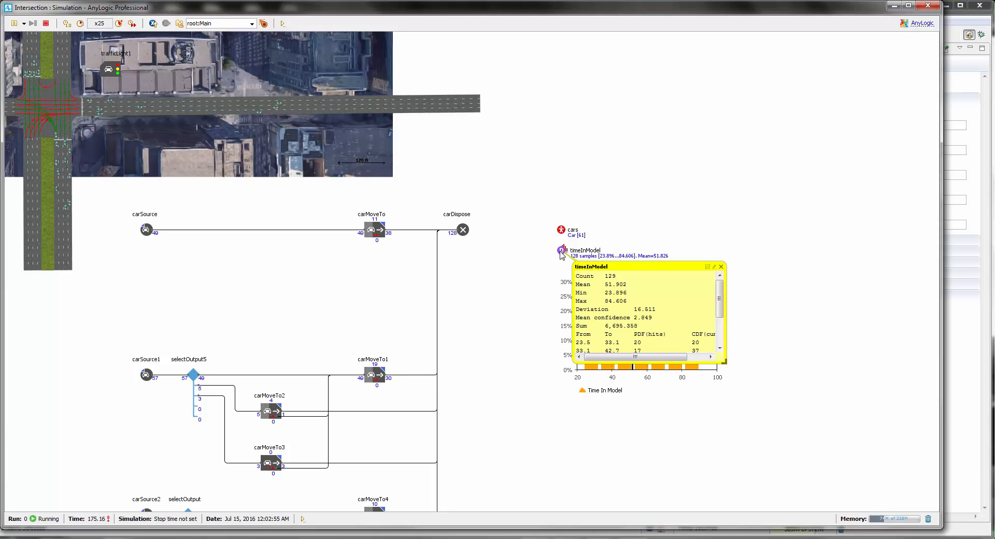
drag(622, 267, 692, 154)
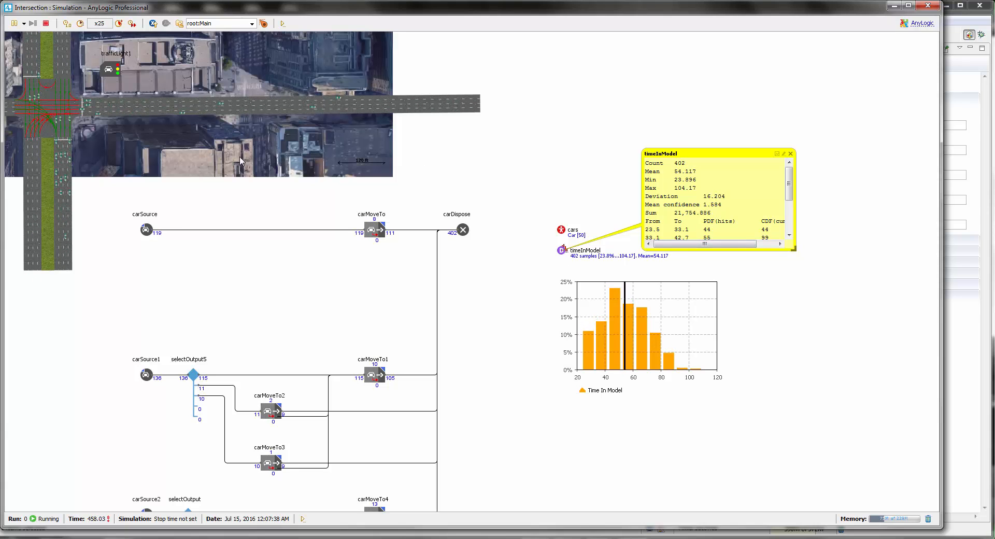
drag(240, 160, 271, 211)
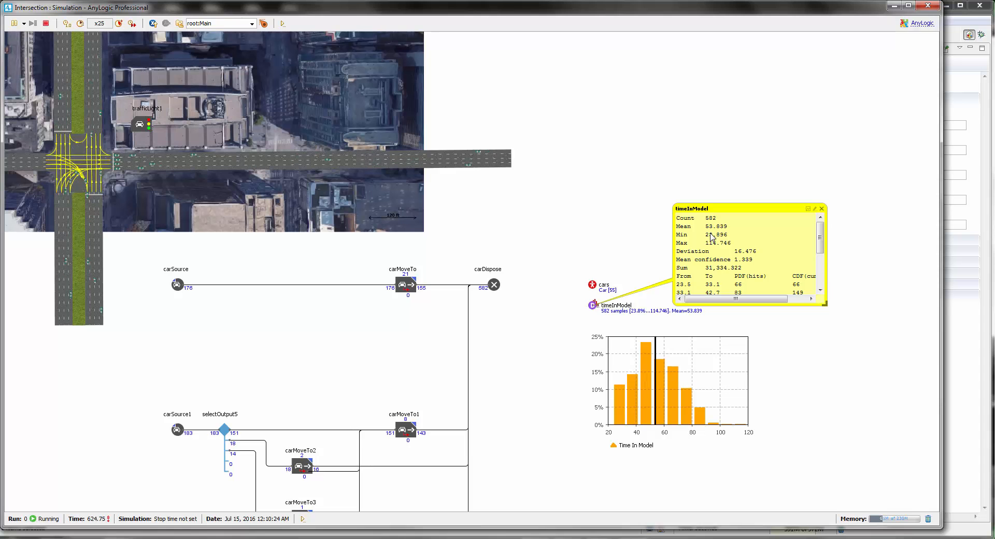
click(927, 6)
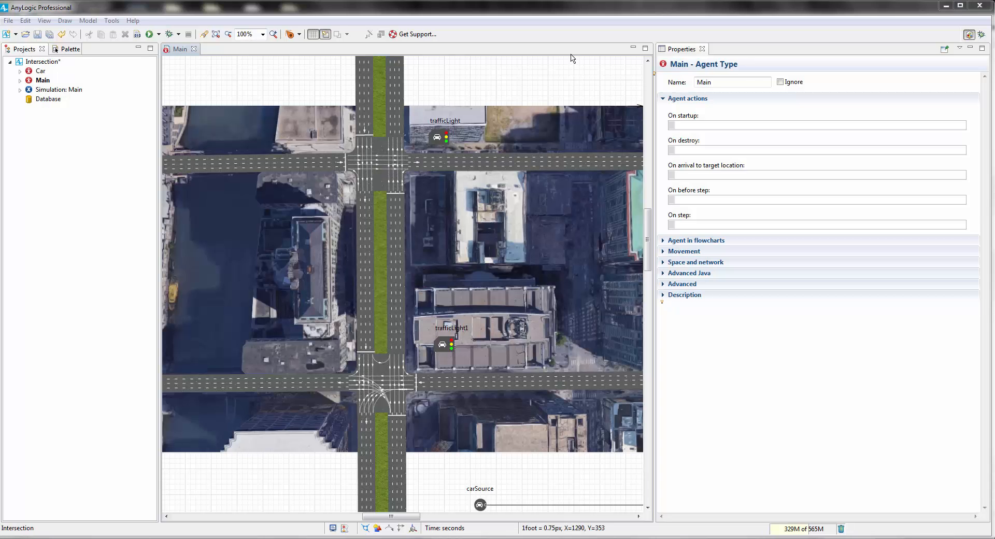
Set the Simulation experiment to stop at a specified date, 7/15/2016 at 12:10:00 AM.
click(41, 90)
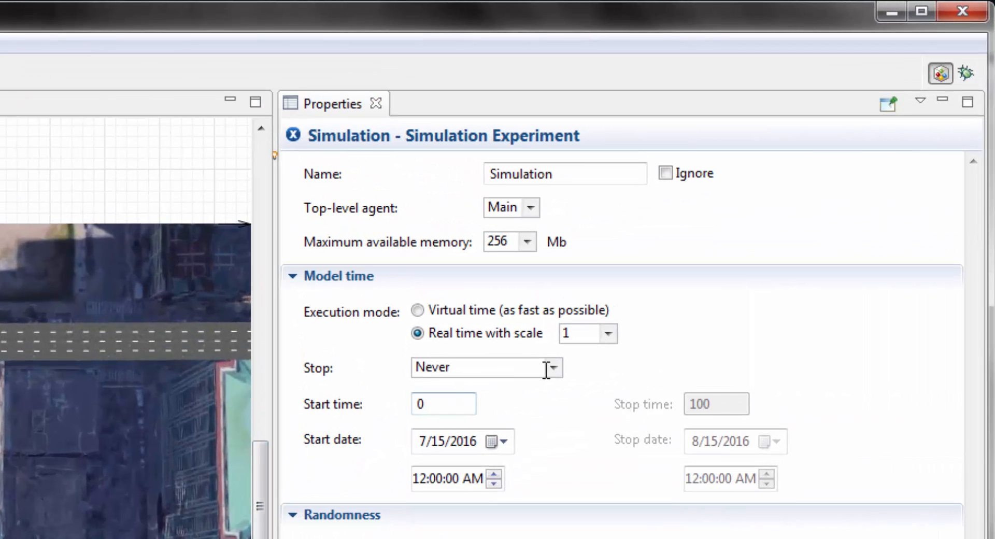
click(786, 174)
click(532, 404)
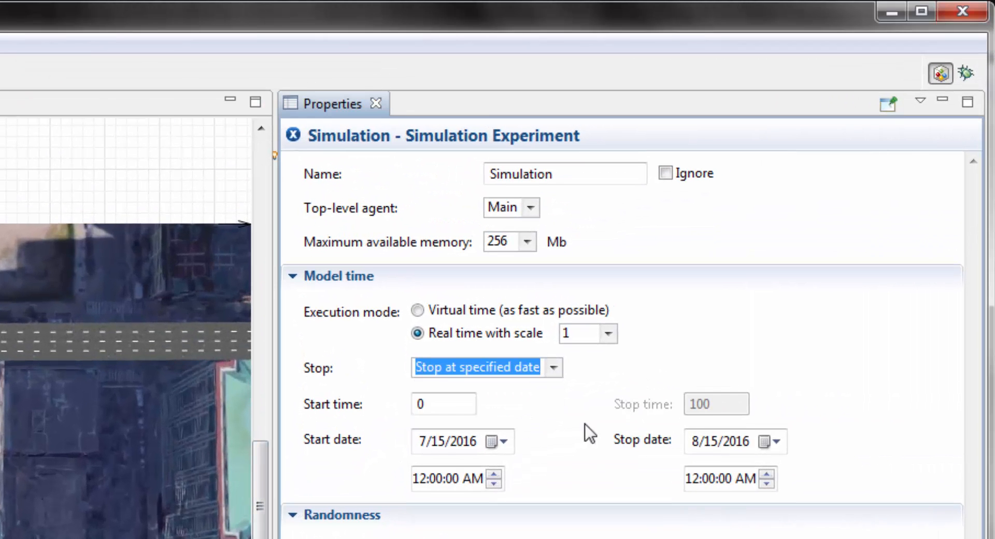
click(692, 442)
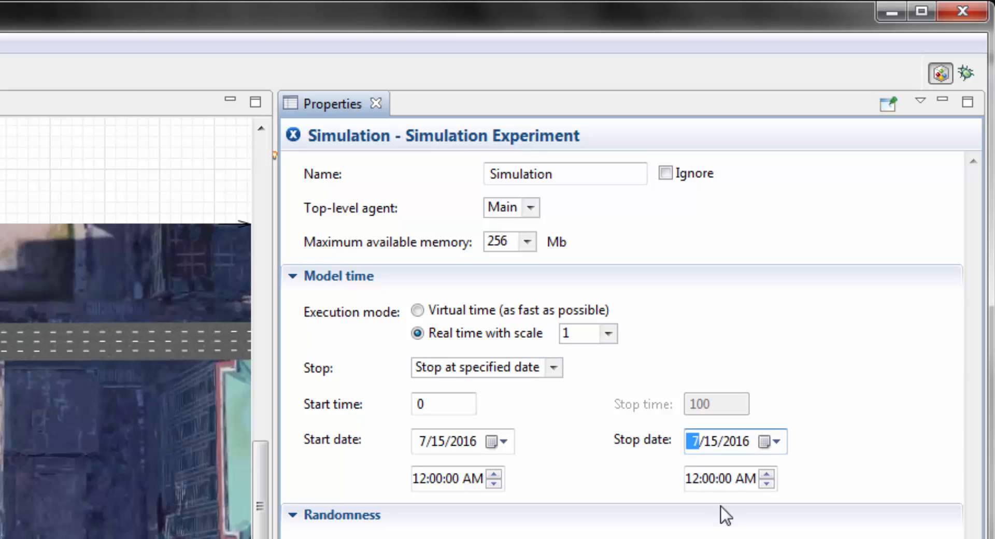
click(710, 480)
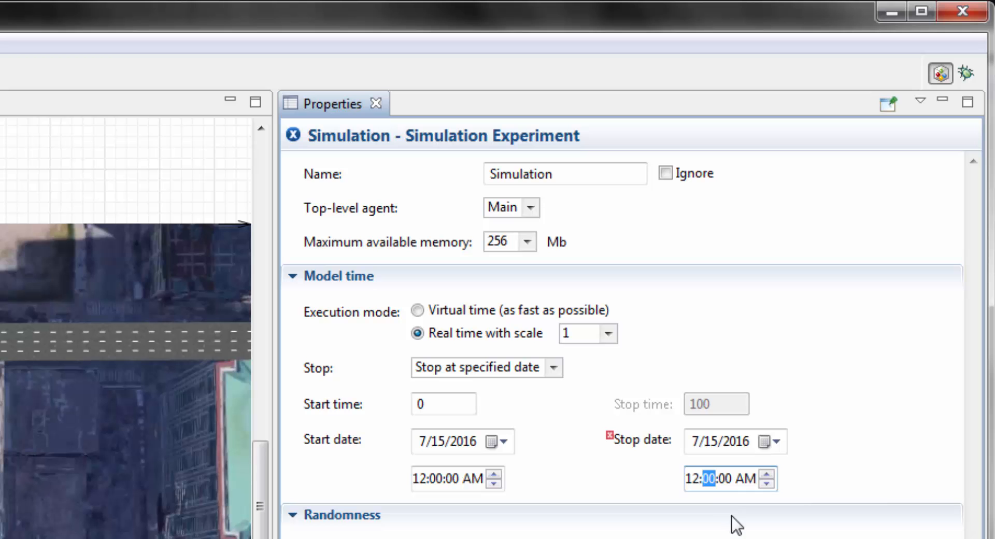
text(10)
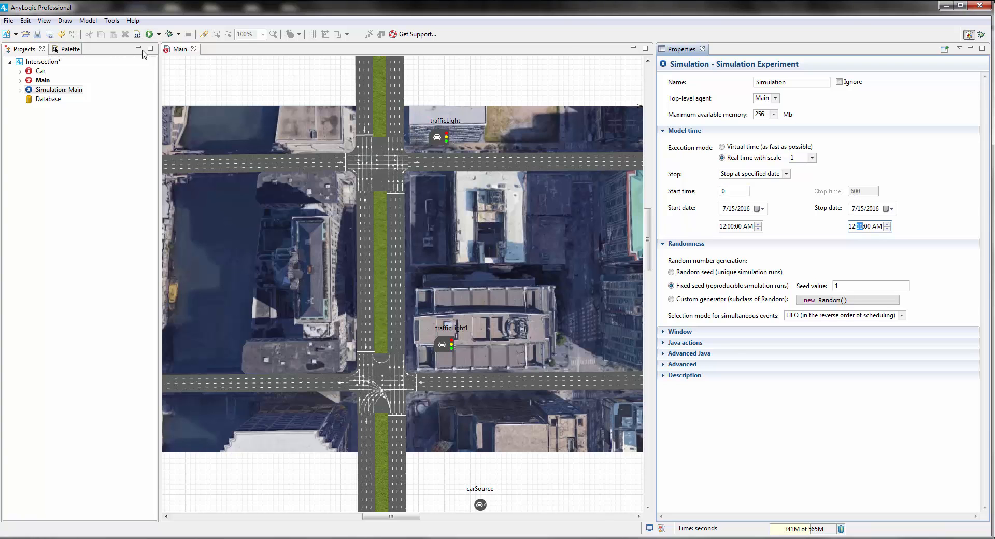
Run the Intersection simulation again in virtual time, as fast as possible.
click(158, 34)
click(186, 47)
click(65, 81)
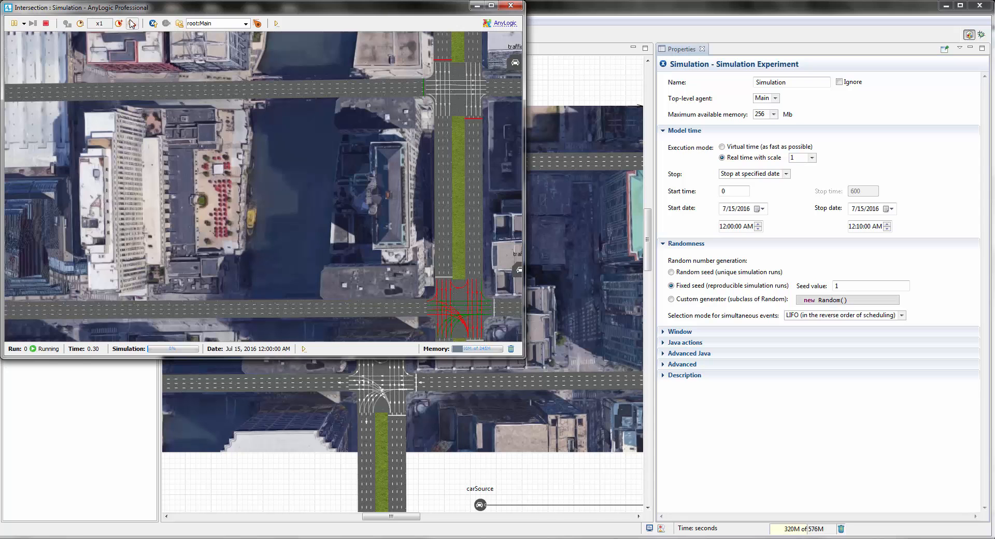
click(132, 24)
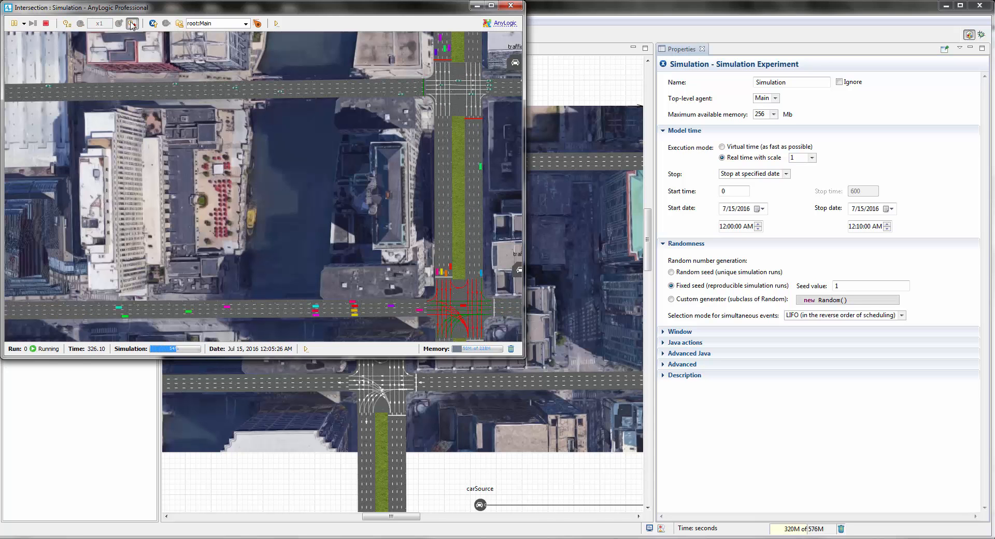
Examine the timeInModel statistics and histogram of the finished 10-minute run, and close the simulation window.
drag(480, 199, 230, 119)
drag(421, 244, 238, 179)
drag(353, 286, 220, 206)
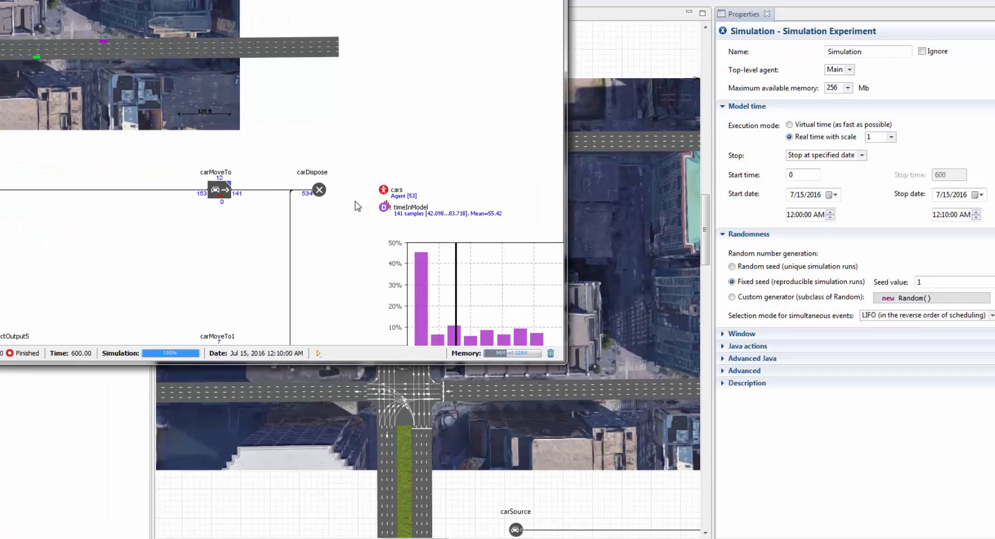
click(365, 223)
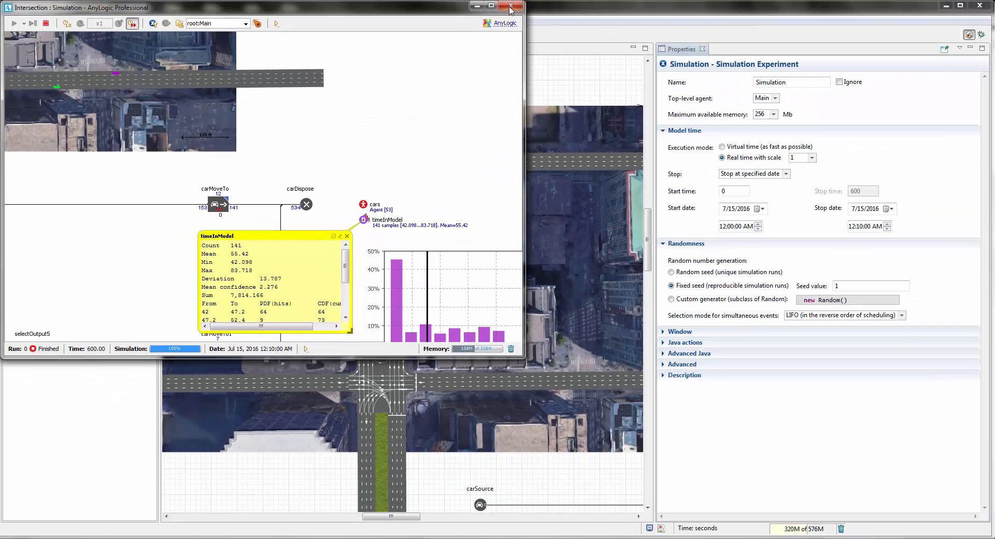
click(510, 7)
Add a double parameter named p1 to Main near the cars population and timeInModel, with default value 30.
drag(653, 206, 868, 206)
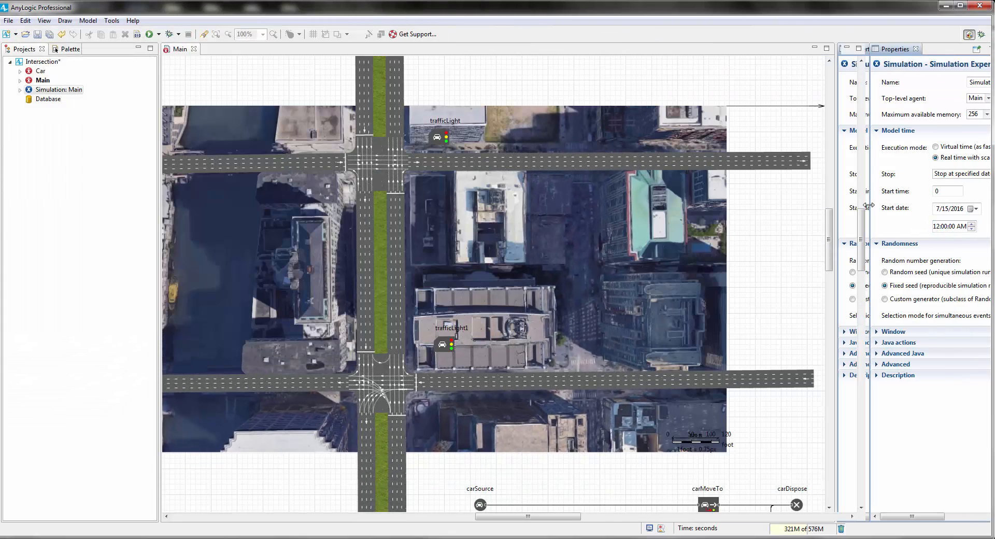
drag(842, 429, 508, 151)
click(57, 50)
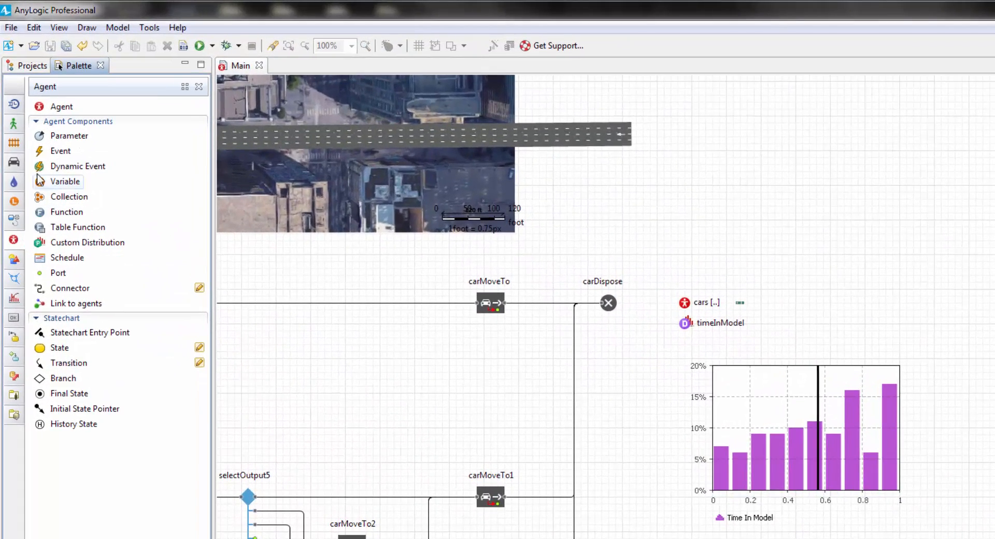
drag(52, 136, 797, 293)
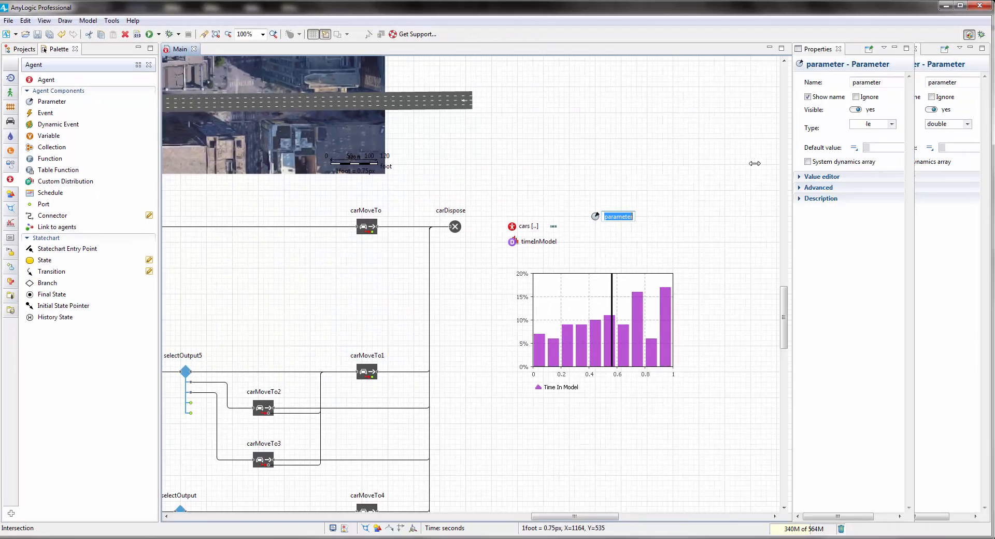
drag(755, 163, 732, 164)
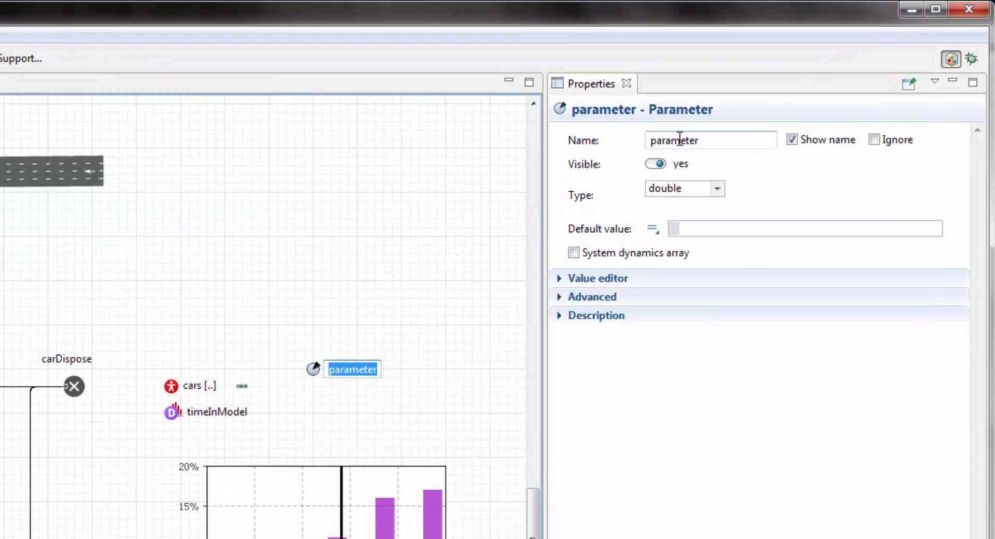
double_click(811, 82)
text(p1)
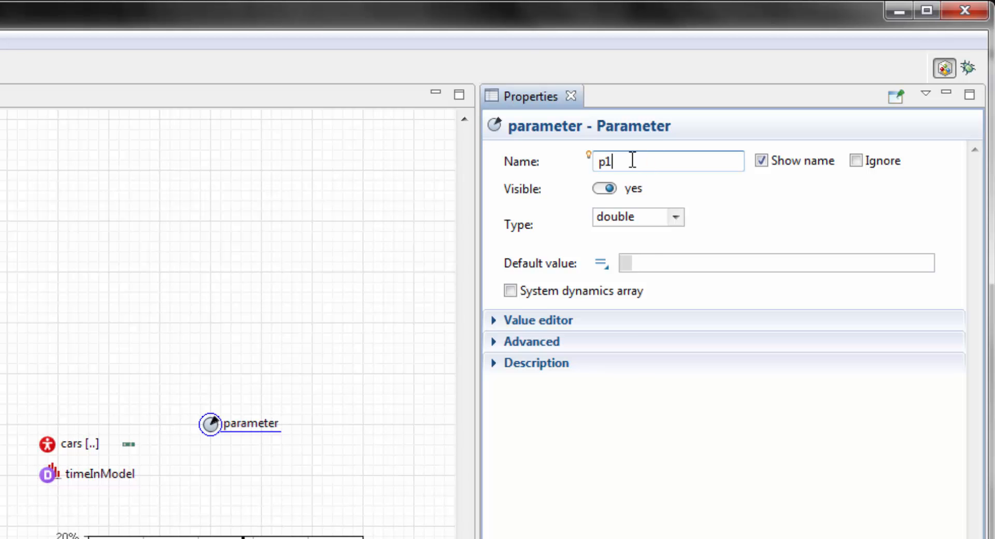
click(666, 264)
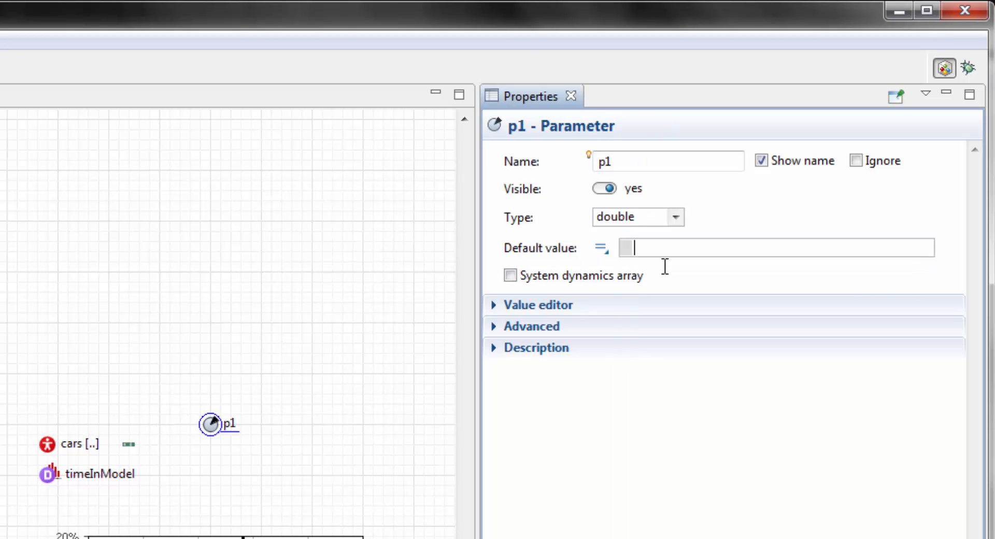
click(322, 344)
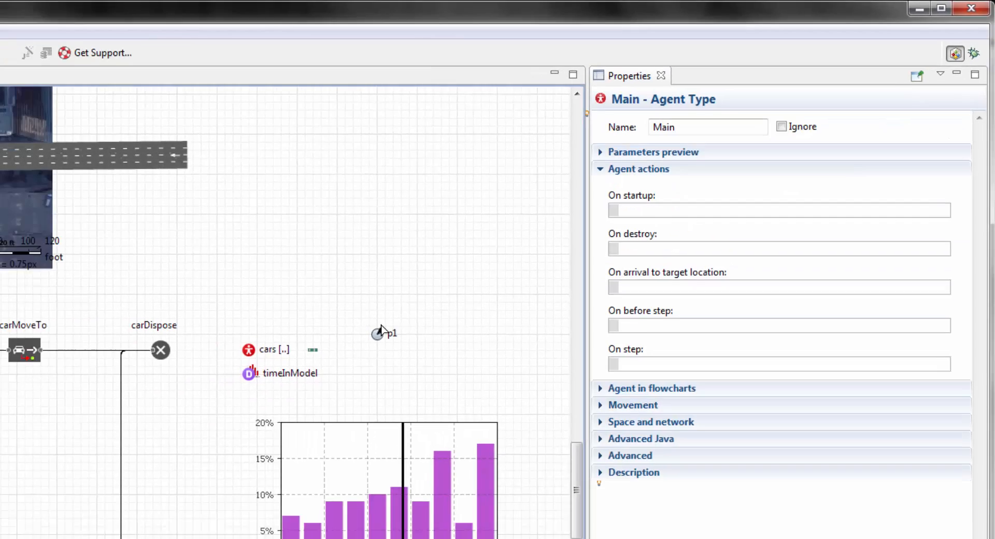
Duplicate parameter p1 three times, stacking the copies directly beneath it.
click(210, 424)
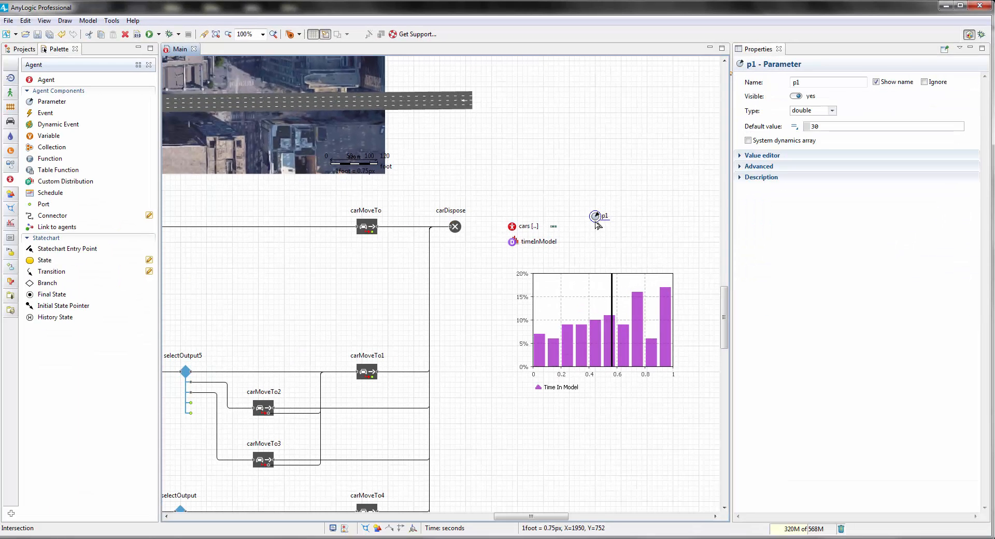
ctrl+drag(596, 222, 597, 251)
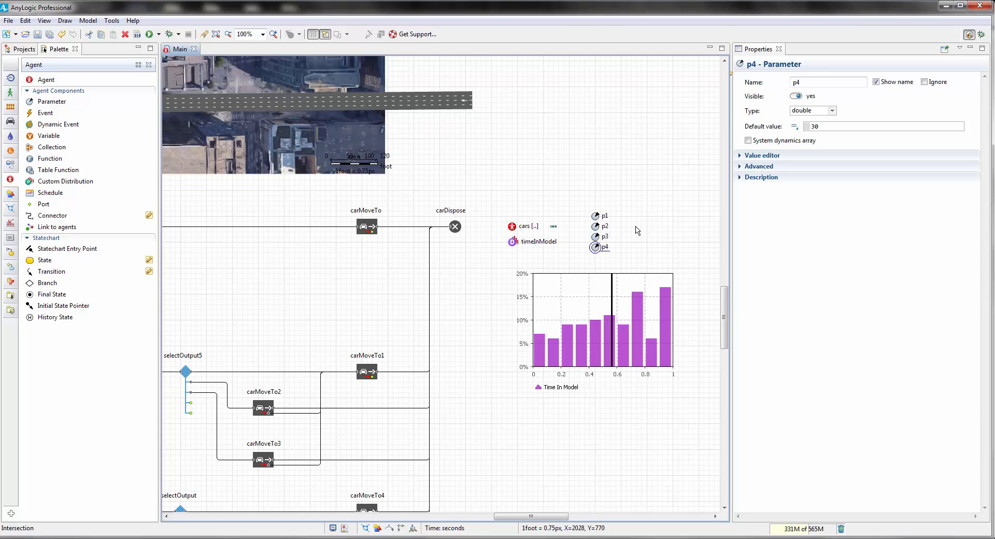
Set the two 30-second phase durations of trafficLight at the upper intersection to parameters p1 and p2.
drag(492, 183, 654, 291)
drag(365, 151, 415, 227)
click(472, 185)
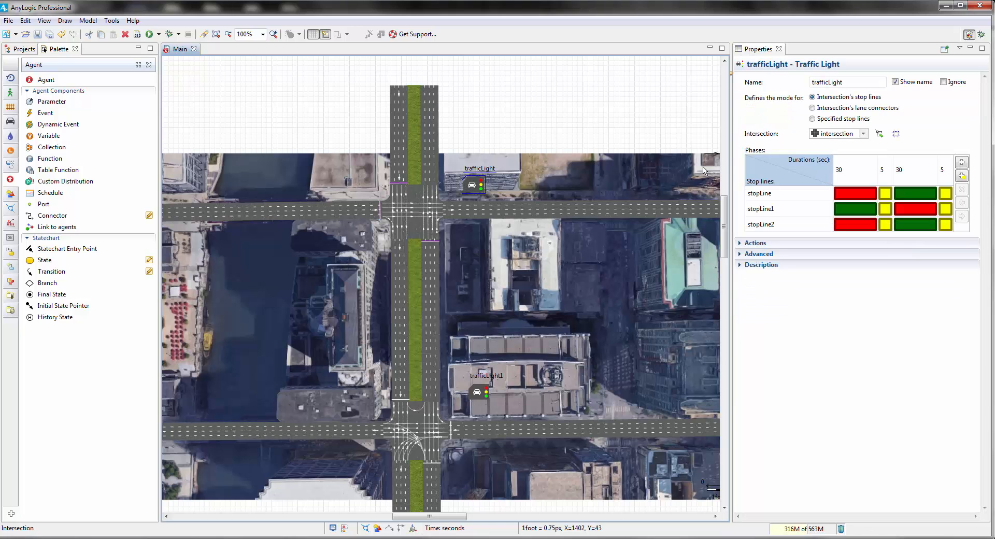
drag(730, 150, 586, 151)
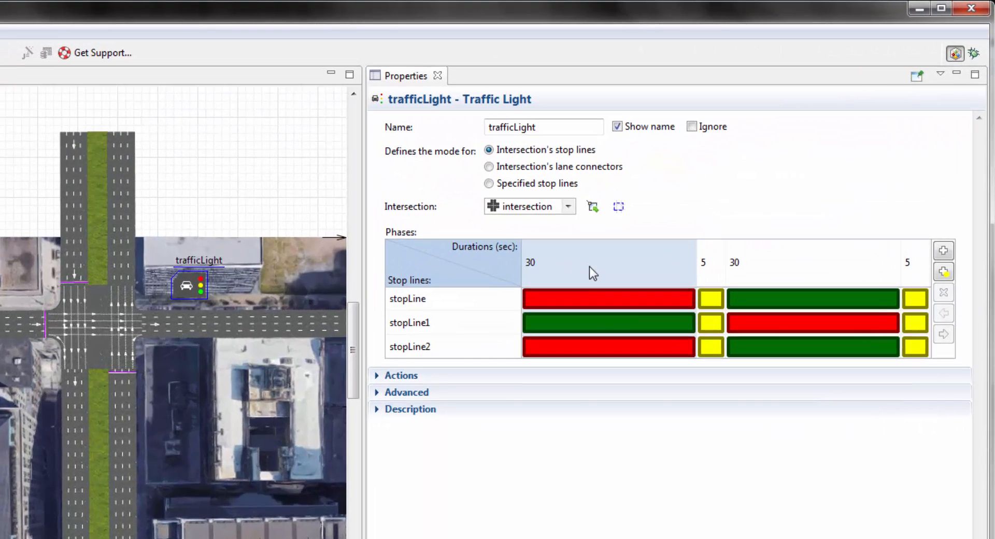
click(589, 267)
click(684, 263)
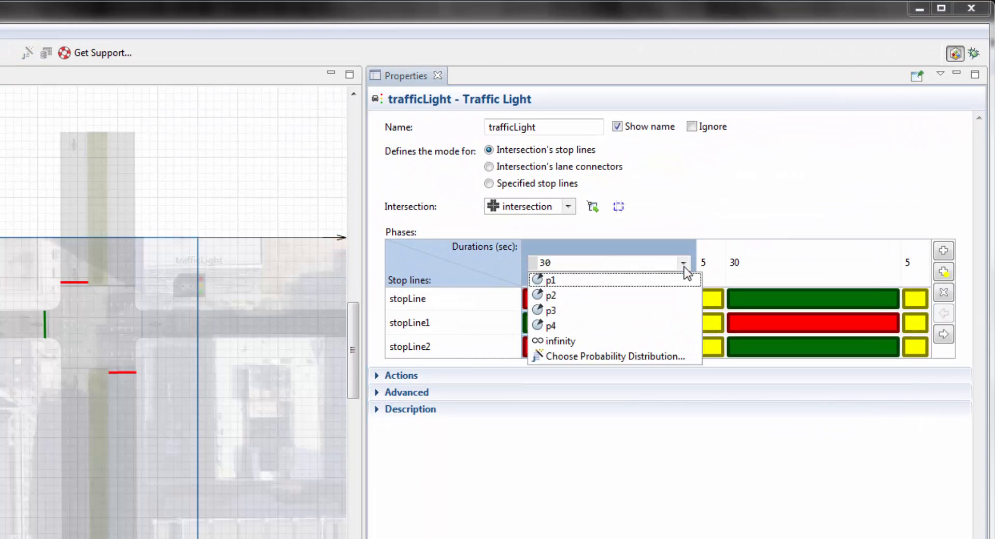
click(571, 280)
click(797, 263)
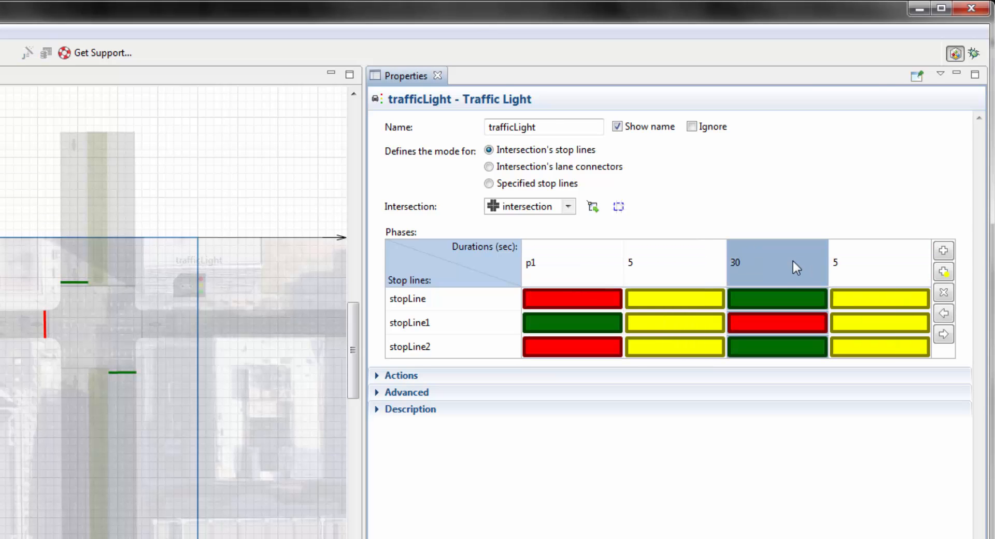
click(796, 261)
click(815, 263)
click(773, 291)
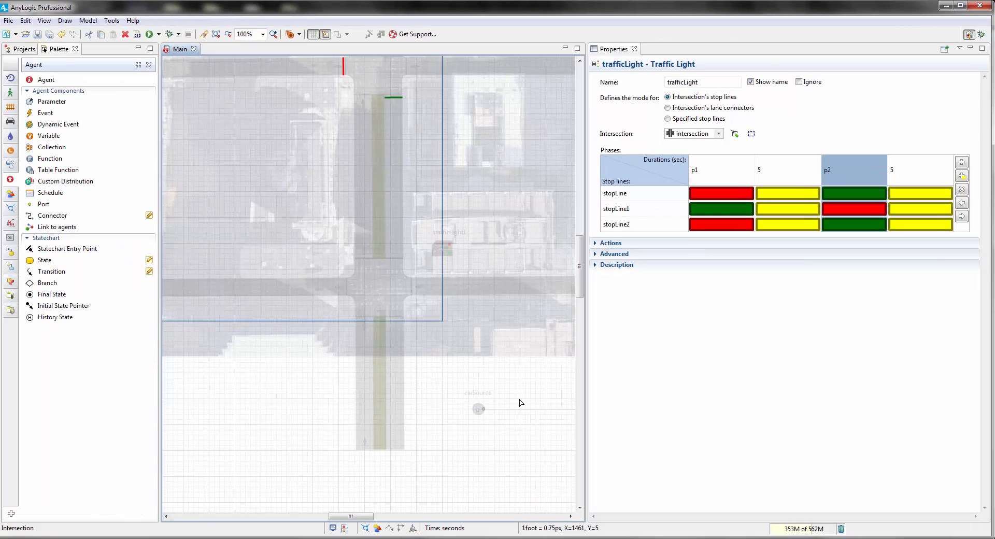
Set the two 30-second phase durations of trafficLight1 at the lower intersection to parameters p3 and p4.
click(442, 250)
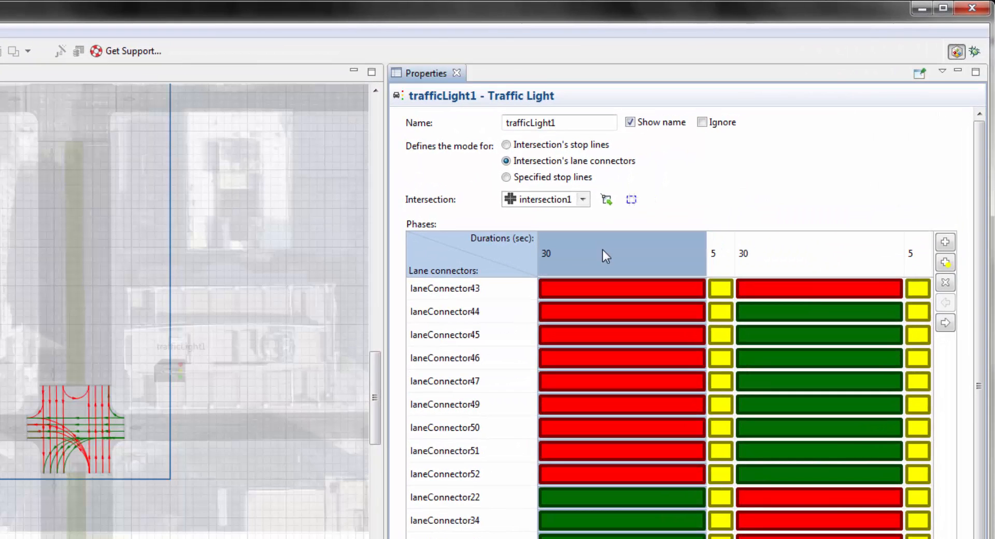
click(604, 256)
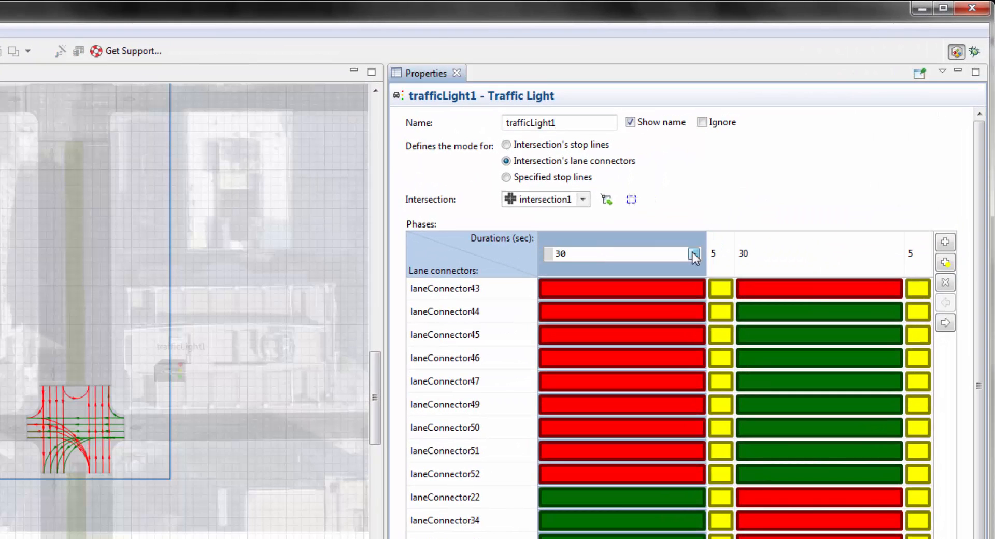
click(693, 253)
click(582, 298)
click(810, 259)
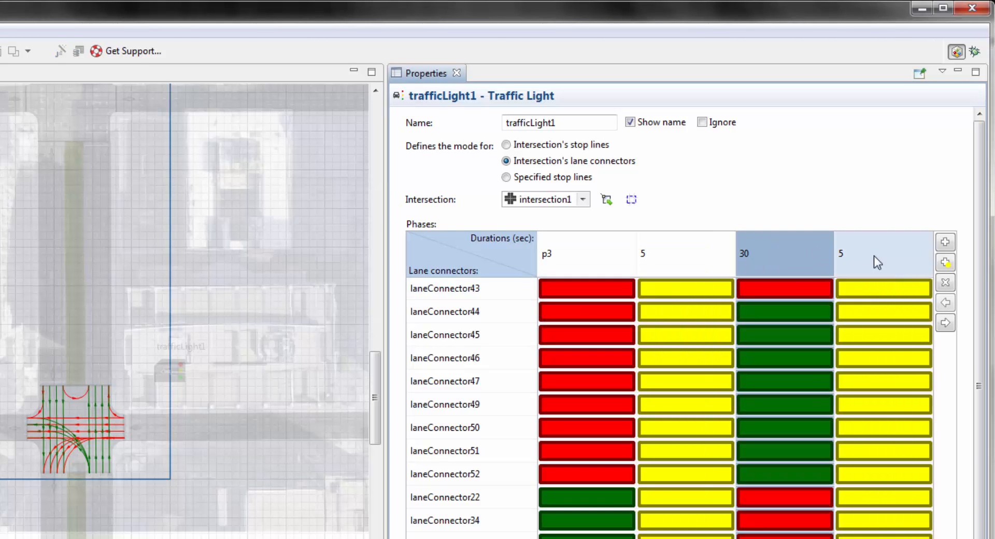
click(800, 257)
click(822, 255)
click(789, 313)
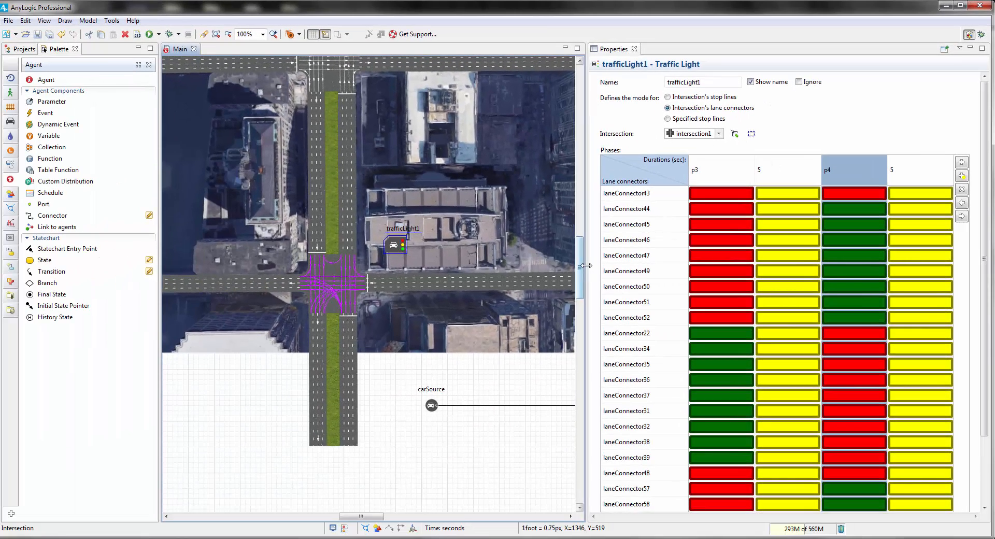
drag(586, 265, 714, 265)
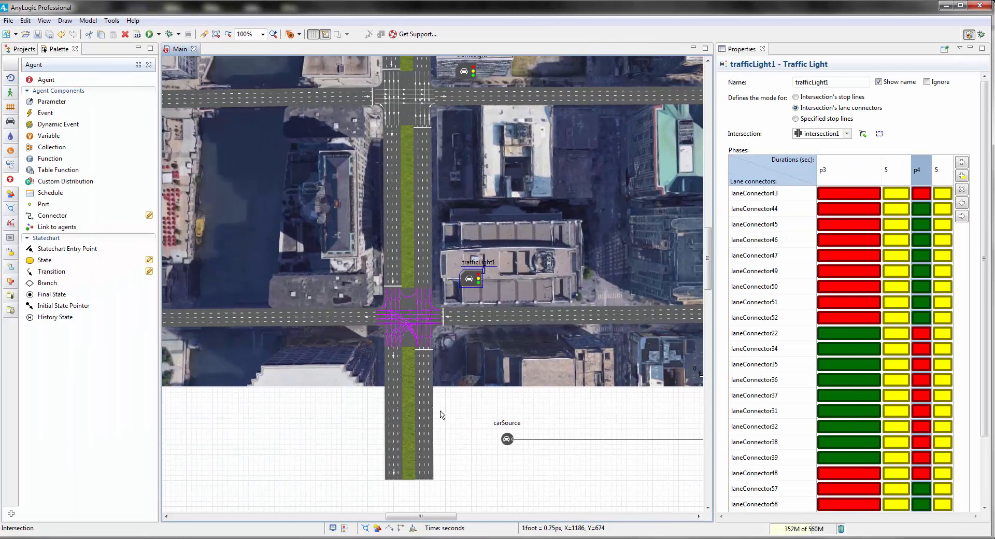
click(442, 414)
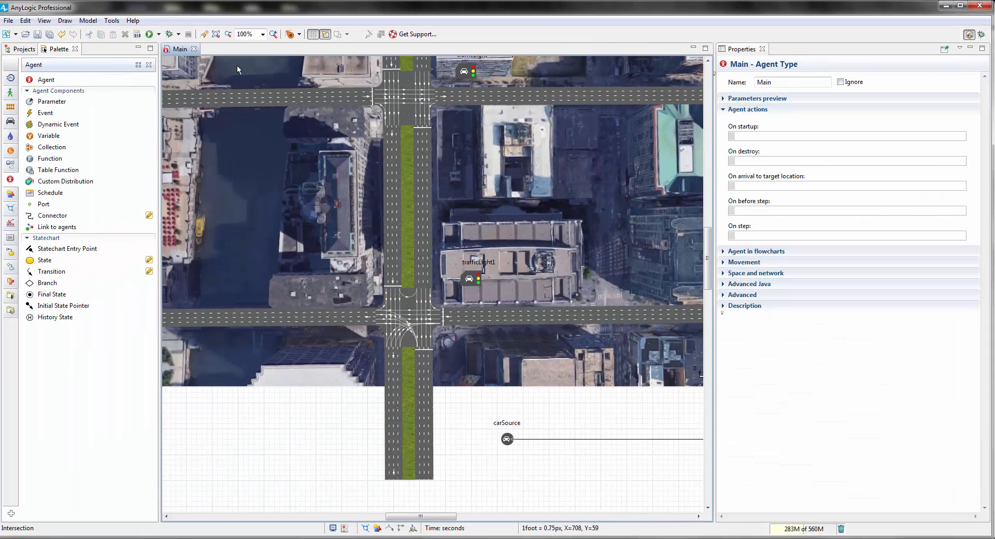
Create a new Optimization experiment in the Intersection model, with Main as top-level agent and model time settings copied from Simulation.
click(23, 49)
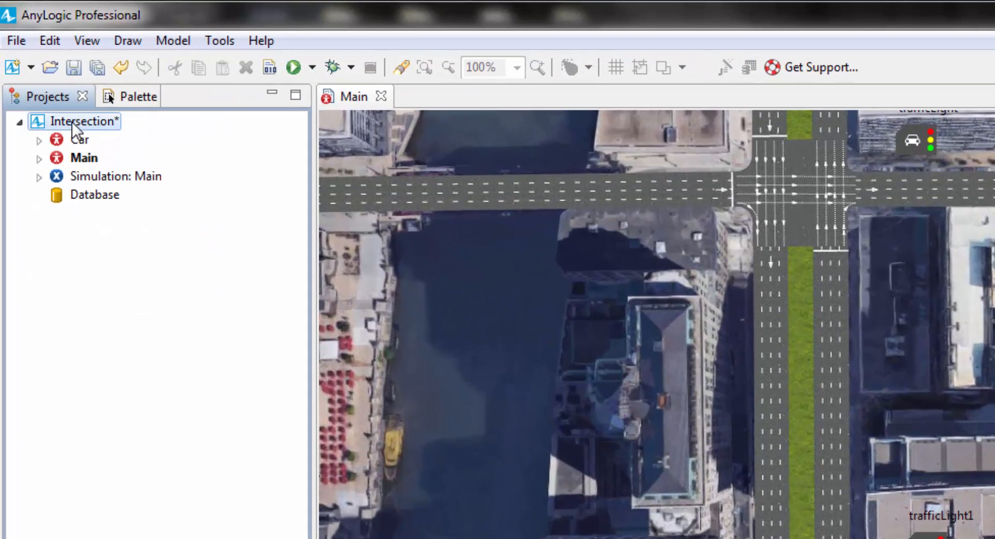
right_click(37, 62)
mouse_move(125, 136)
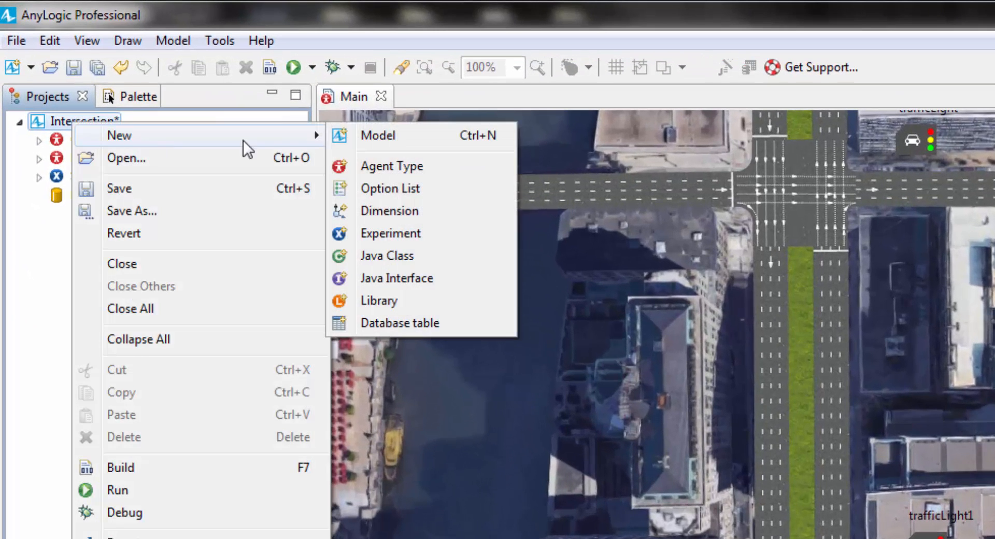
click(385, 234)
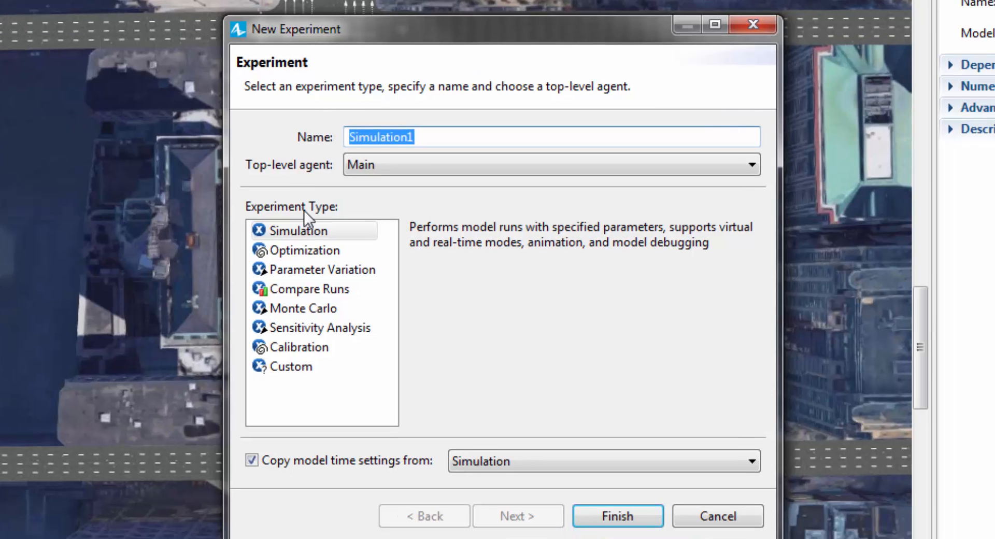
click(302, 248)
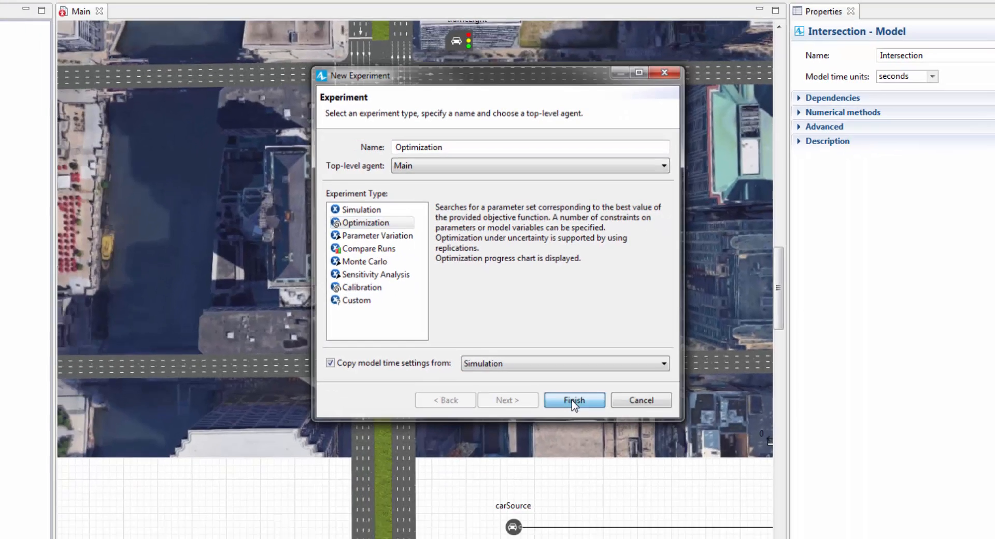
click(618, 516)
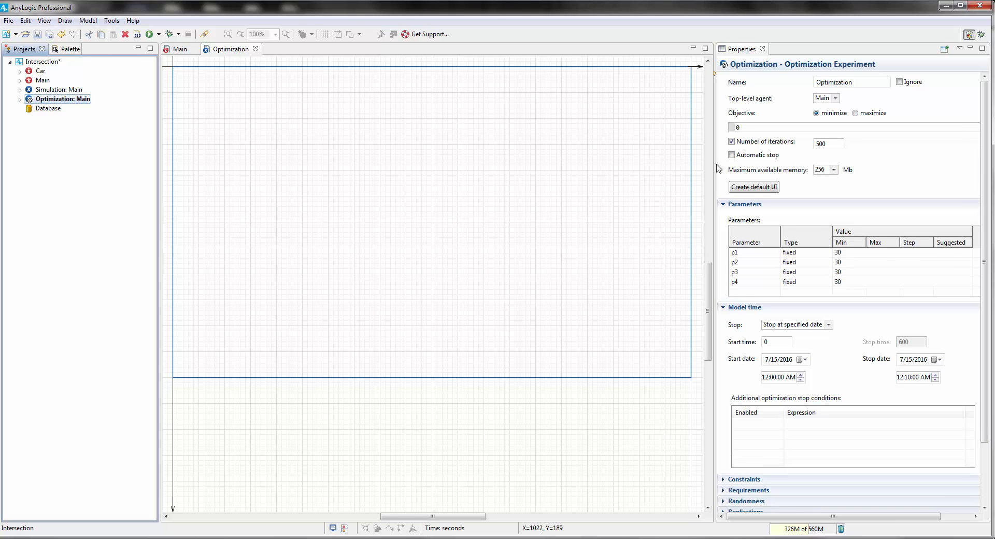
Set the Optimization experiment's objective to minimize root.timeInModel.mean().
drag(718, 169, 591, 170)
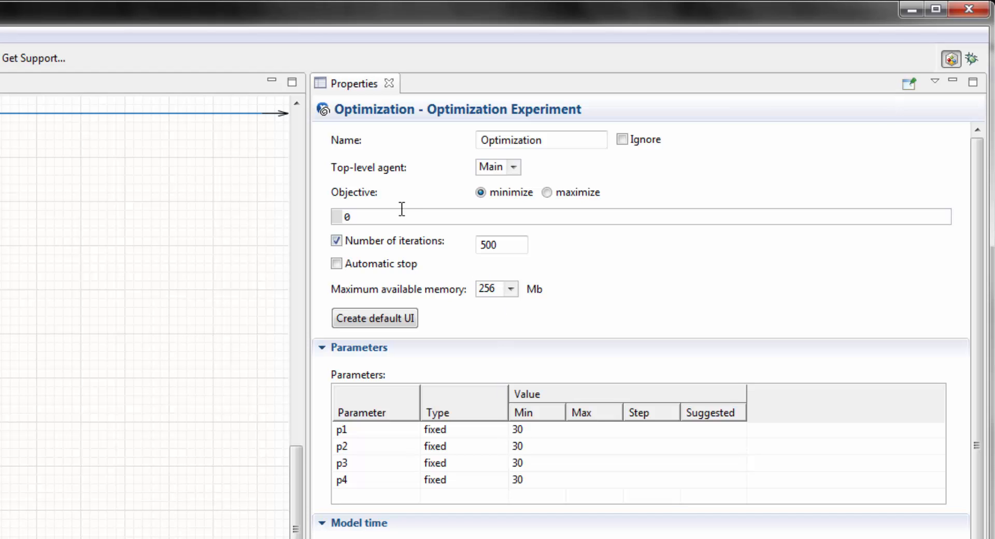
double_click(346, 217)
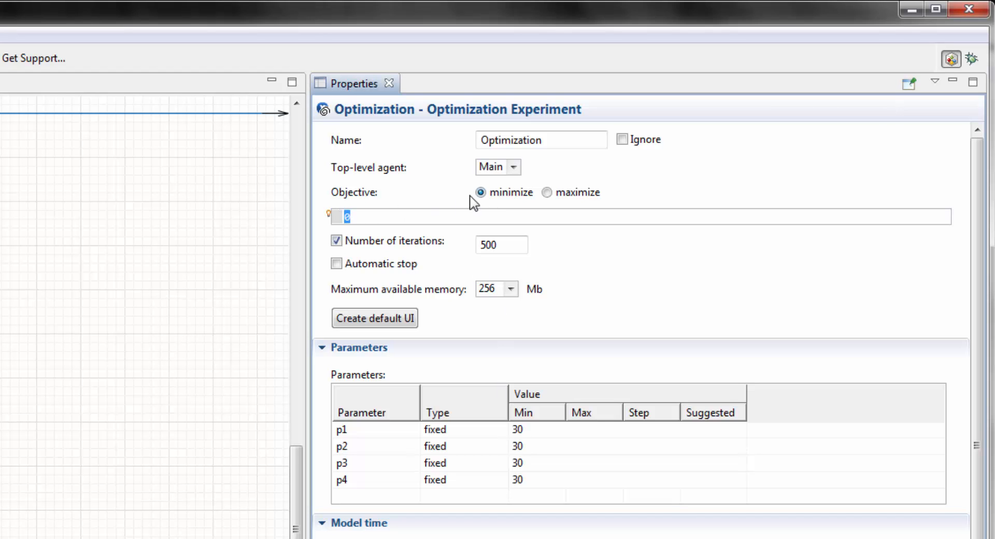
mouse_move(330, 214)
text(root.ti)
key(ctrl+space)
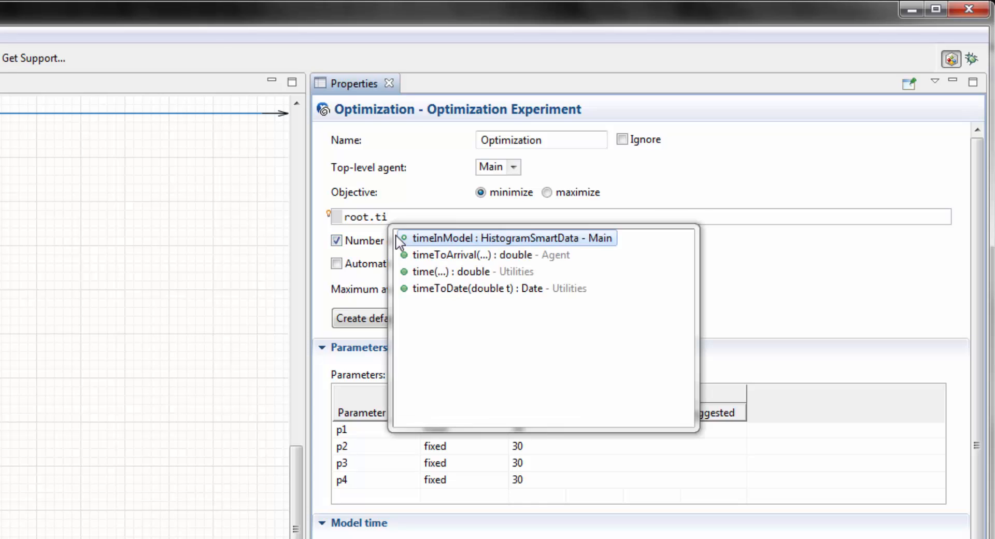
key(Return)
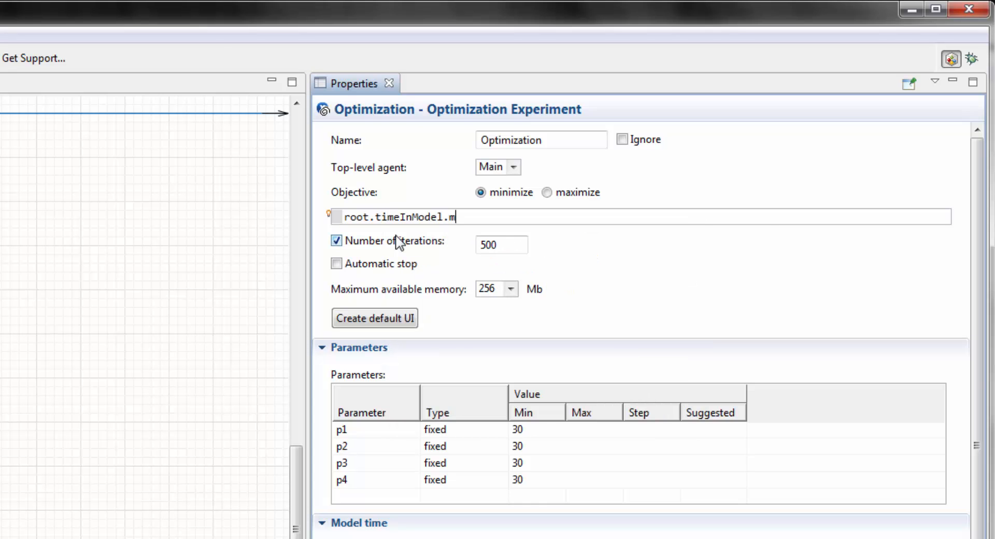
text(.m)
key(ctrl+space)
key(Down)
key(Return)
Review the root and timeInModel parts of the objective against the timeInModel object in Main, and return to the Optimization experiment.
double_click(406, 217)
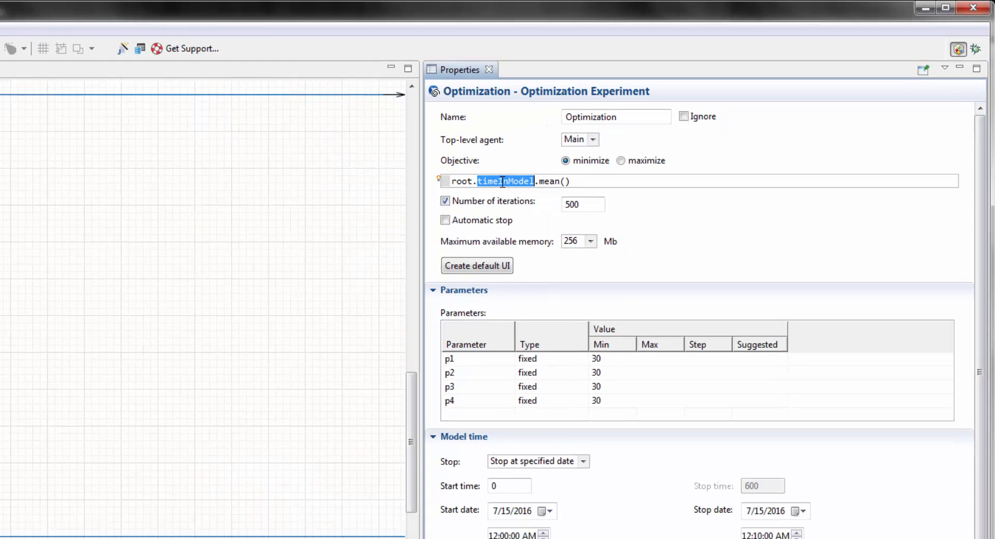
double_click(362, 216)
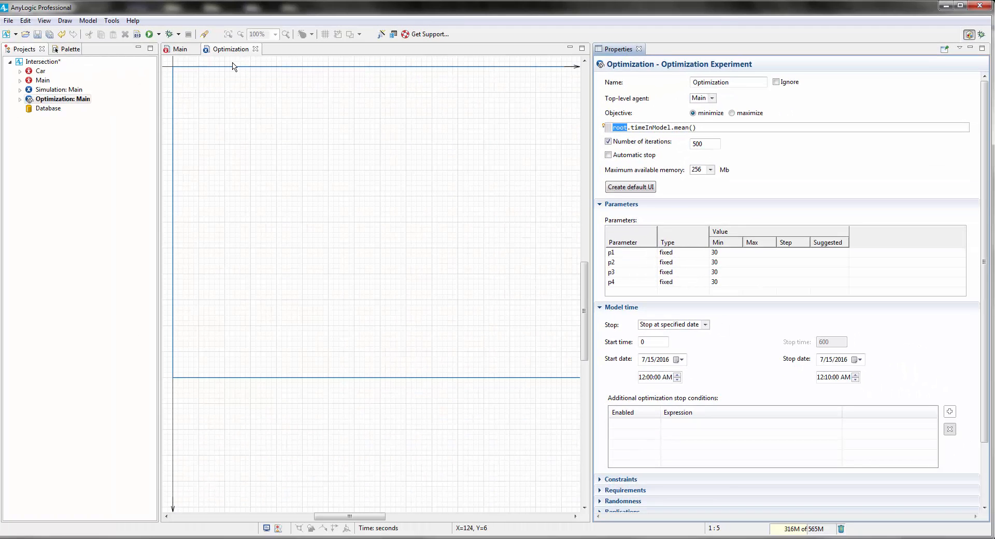
double_click(648, 127)
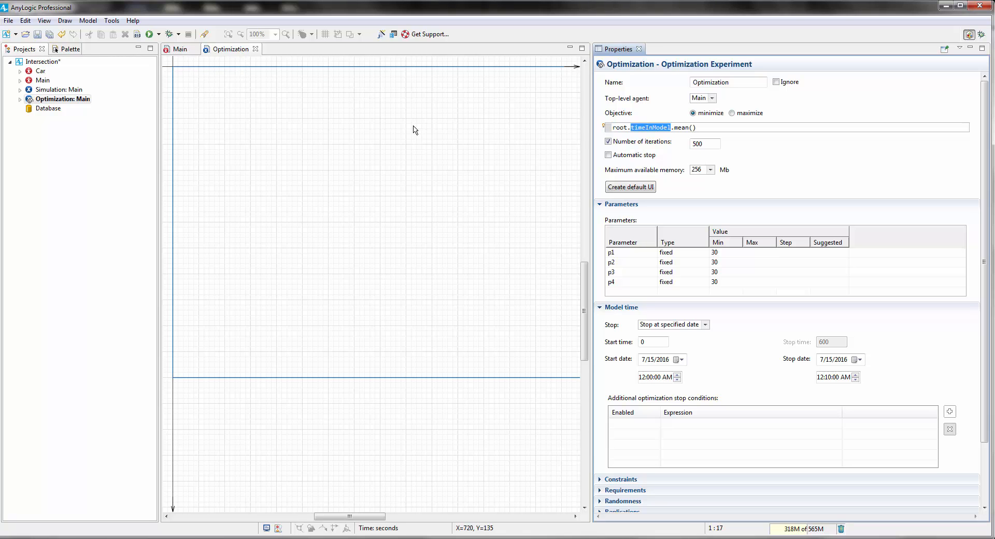
click(179, 50)
drag(399, 222, 171, 140)
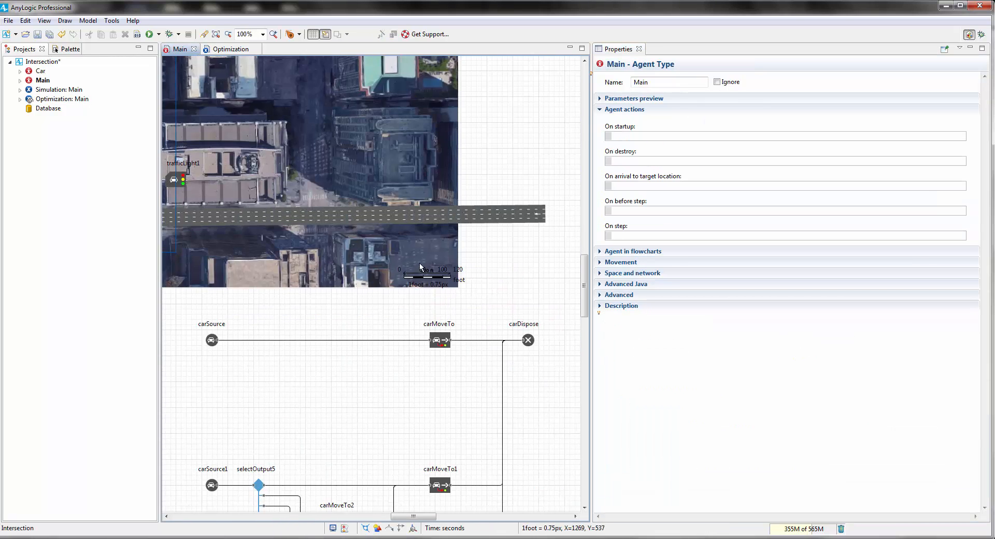
drag(511, 299, 309, 209)
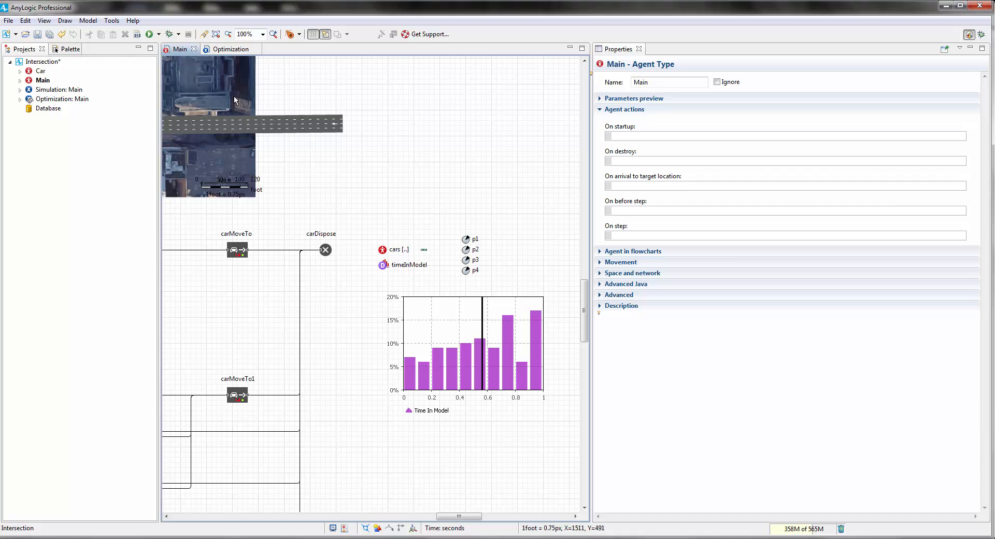
click(228, 51)
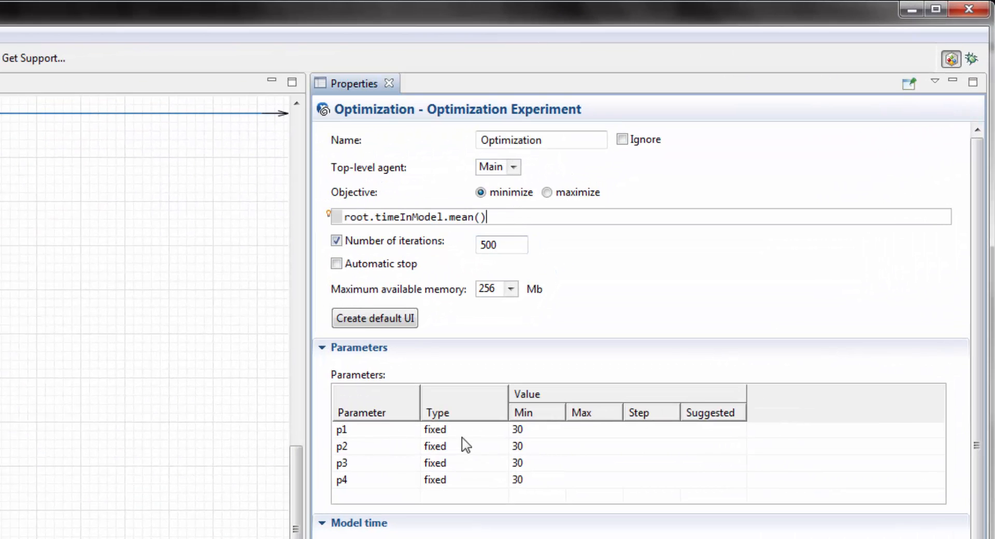
Change the type of optimization parameters p1, p2, p3 and p4 from fixed to discrete.
click(481, 430)
click(501, 430)
click(485, 470)
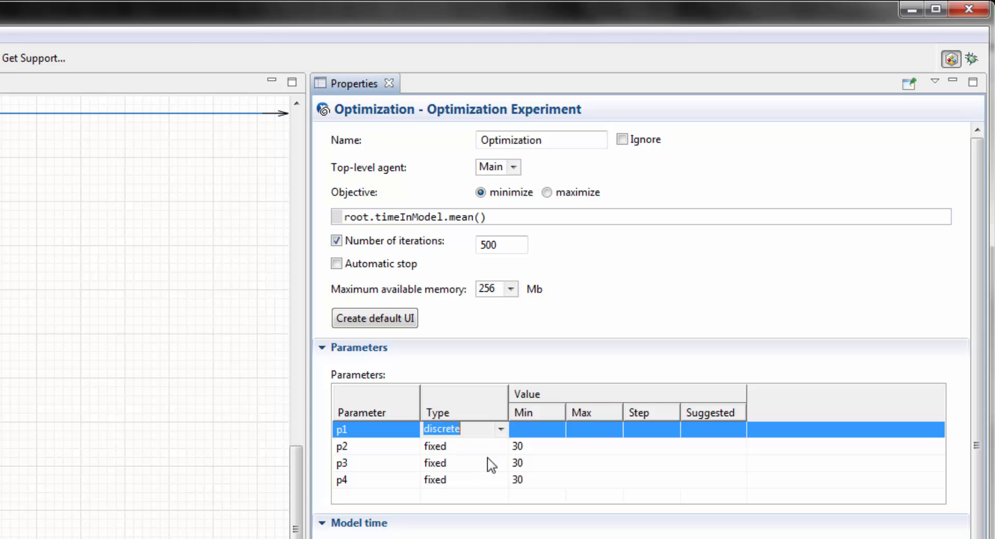
click(492, 447)
click(500, 447)
click(484, 489)
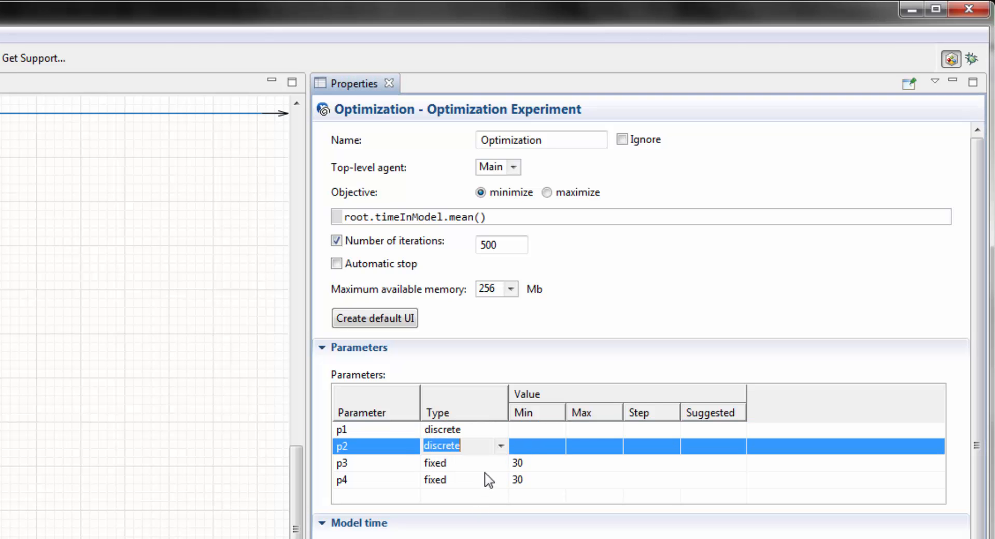
click(486, 463)
click(486, 463)
click(468, 506)
click(492, 479)
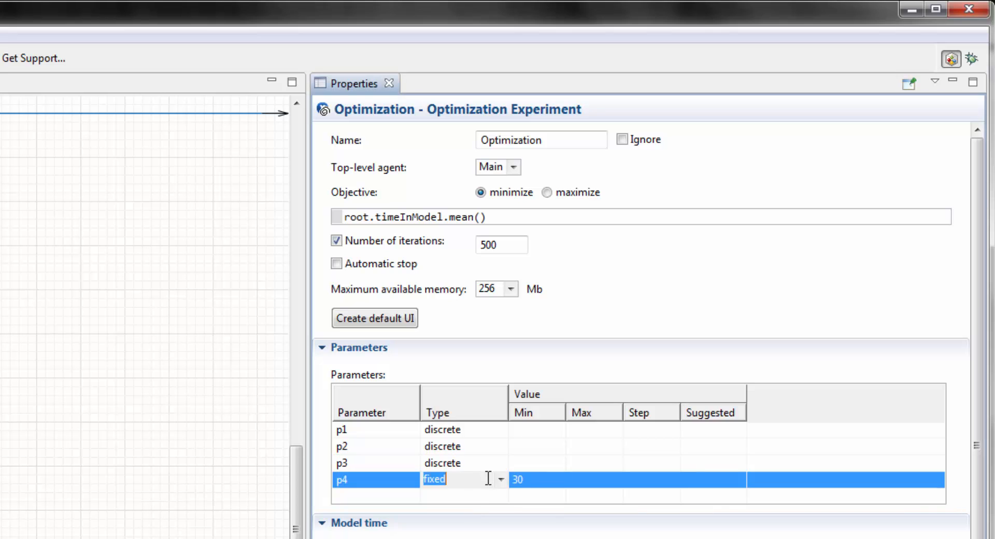
click(501, 479)
click(482, 523)
Set the value range of parameters p1 and p2 to min 10, max 35 and step 5.
click(534, 432)
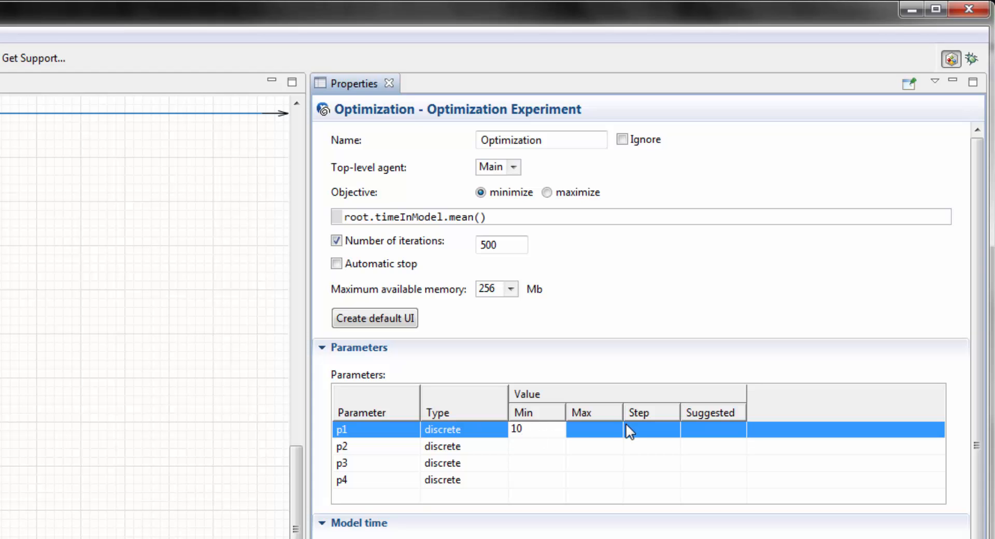
click(584, 432)
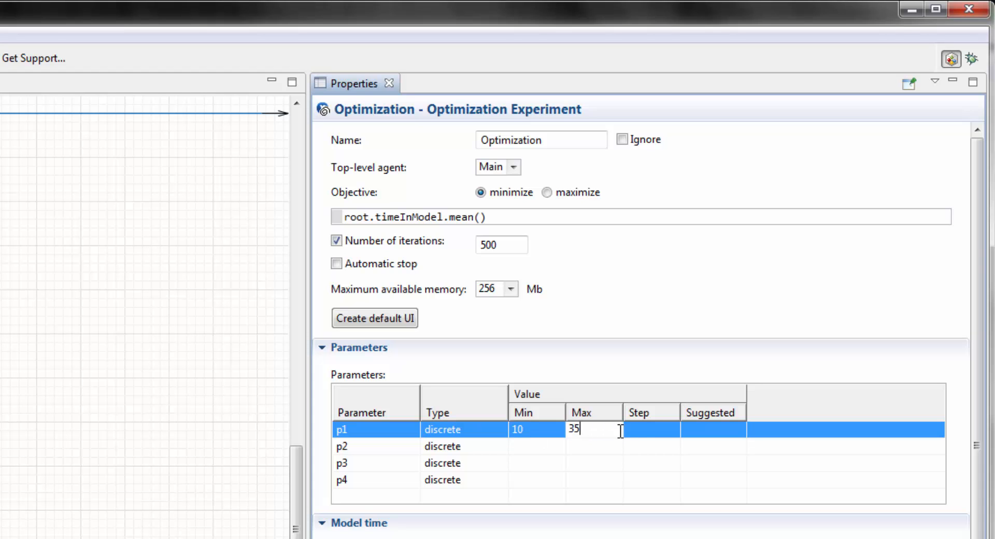
click(643, 433)
click(533, 441)
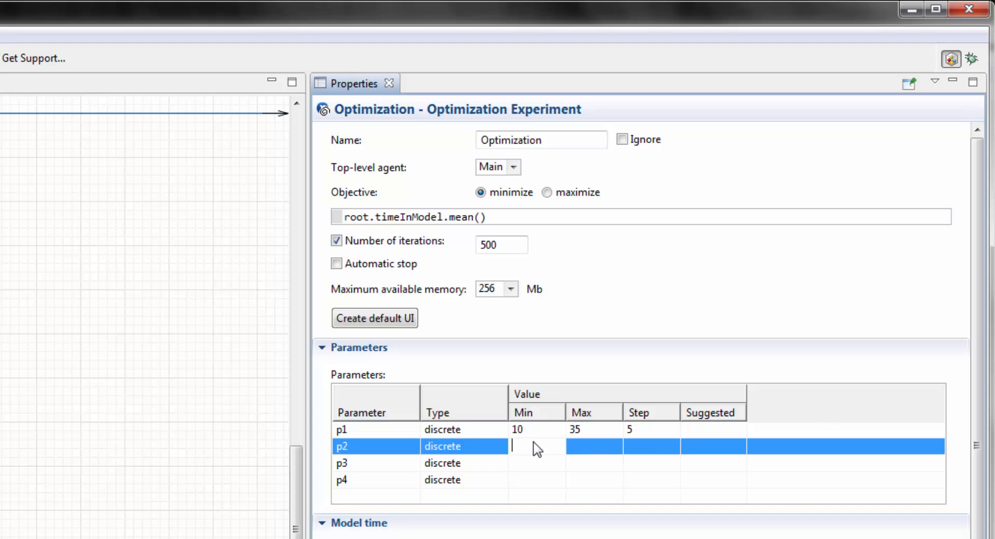
click(570, 447)
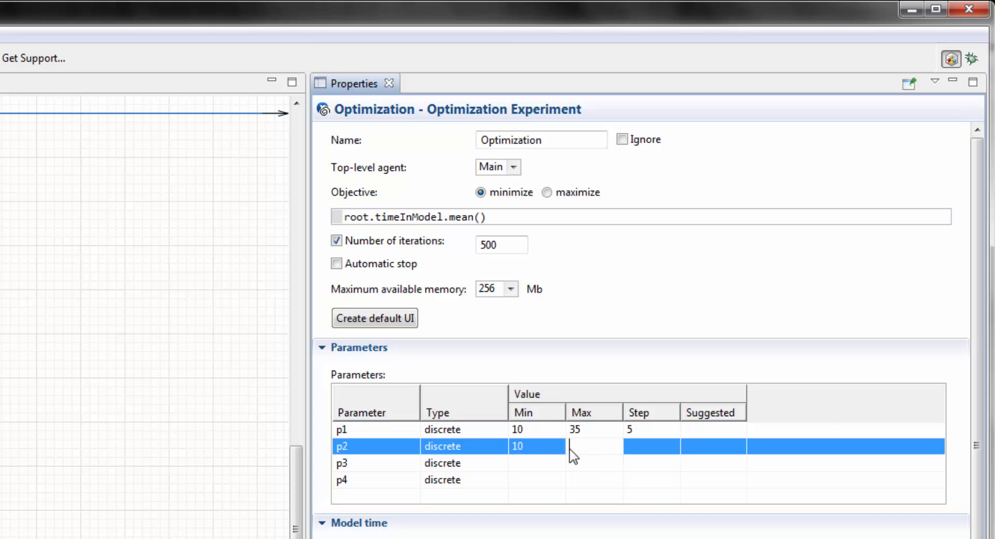
text(35)
click(660, 449)
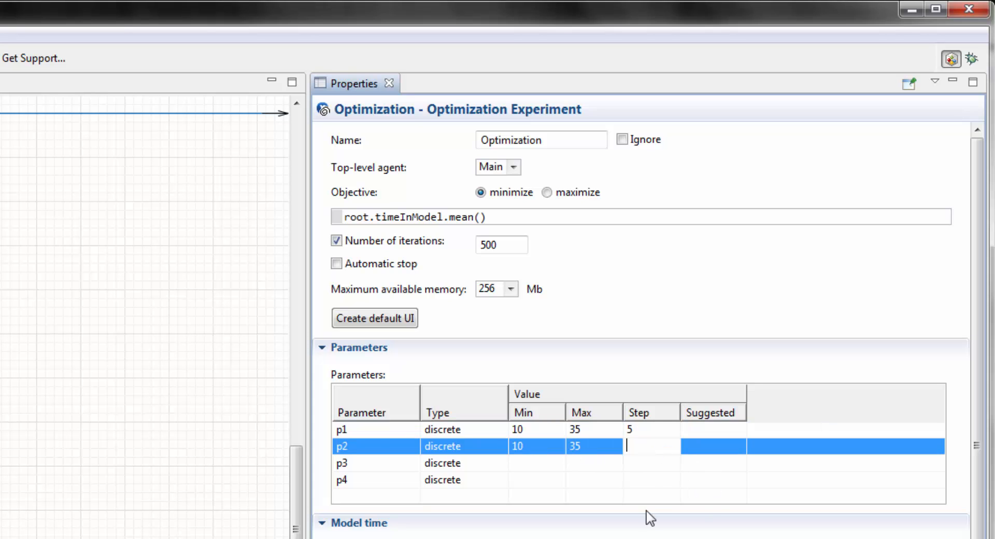
text(5)
Set the value range of parameters p3 and p4 to min 10, max 35 and step 5.
click(542, 473)
text(1)
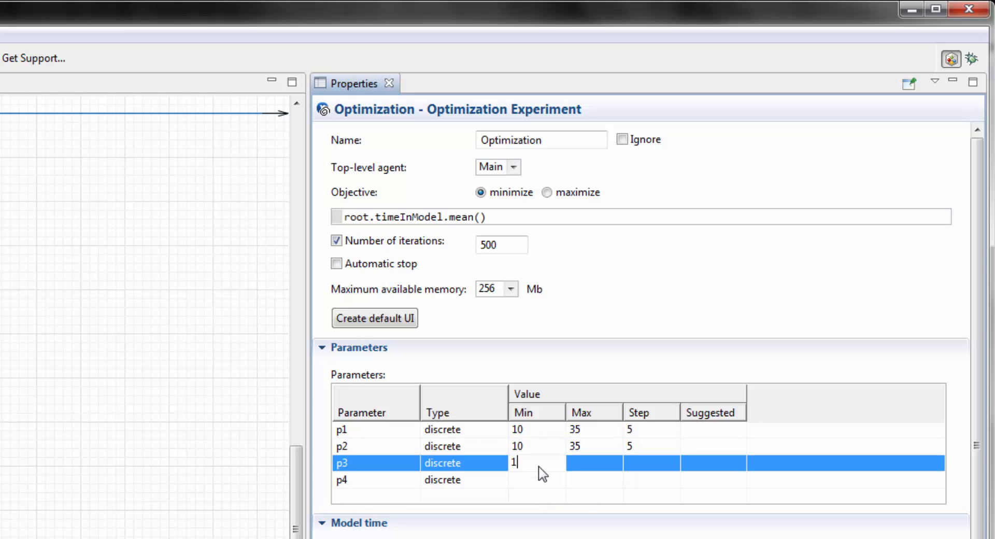
text(0)
click(592, 472)
text(3)
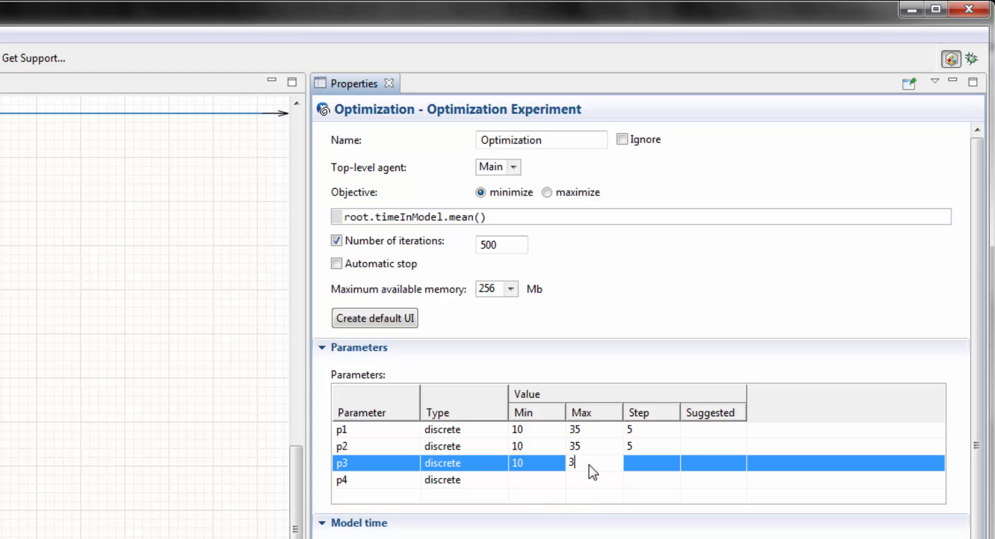
text(5)
click(642, 471)
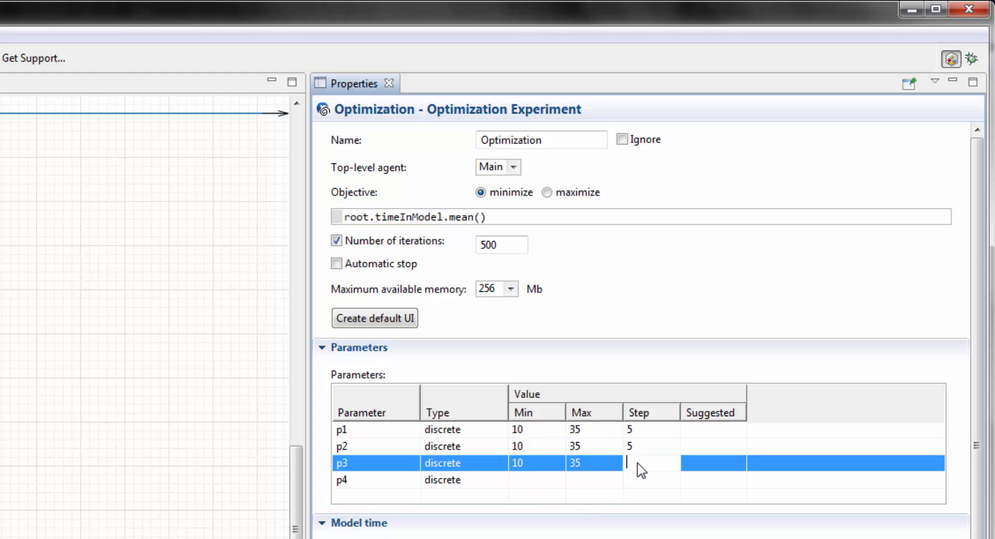
click(553, 480)
text(10)
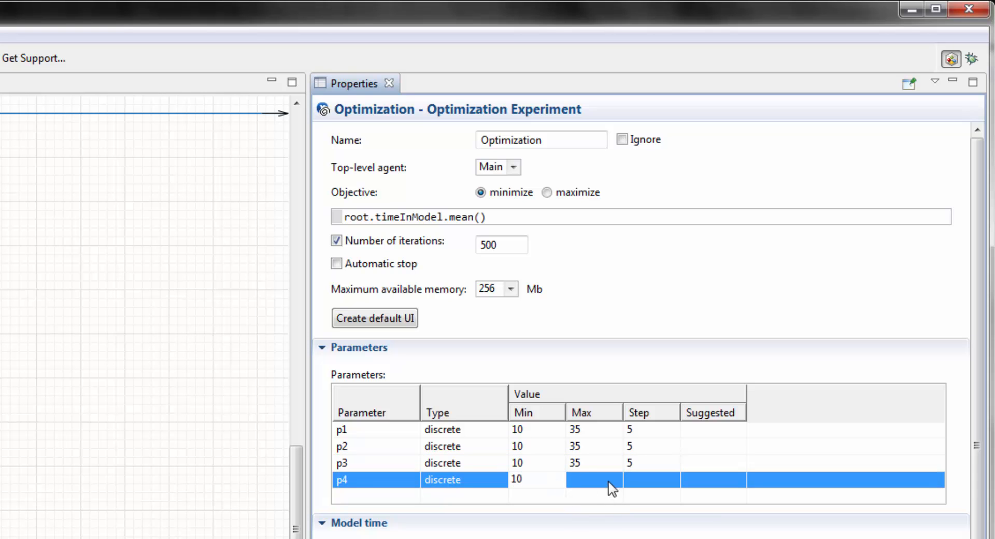
click(606, 481)
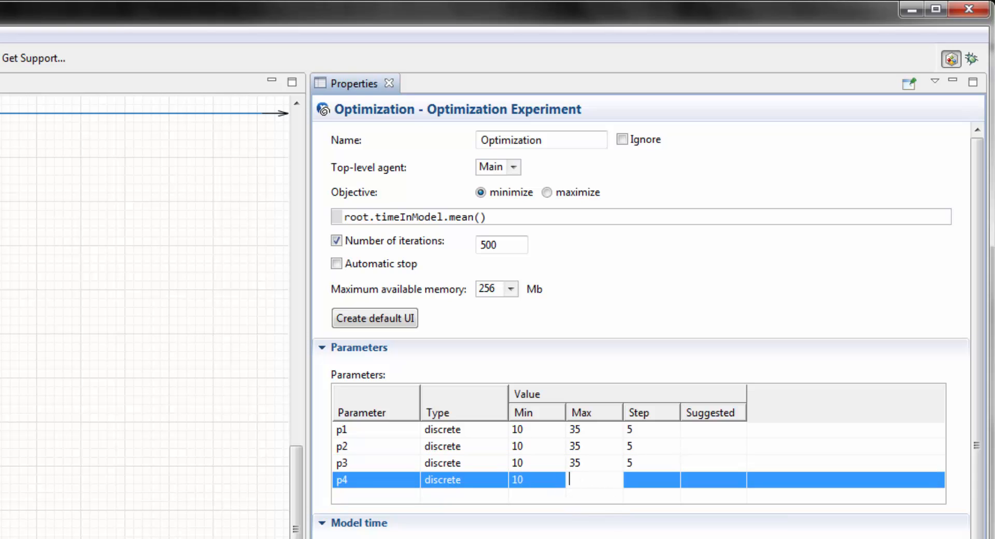
click(643, 481)
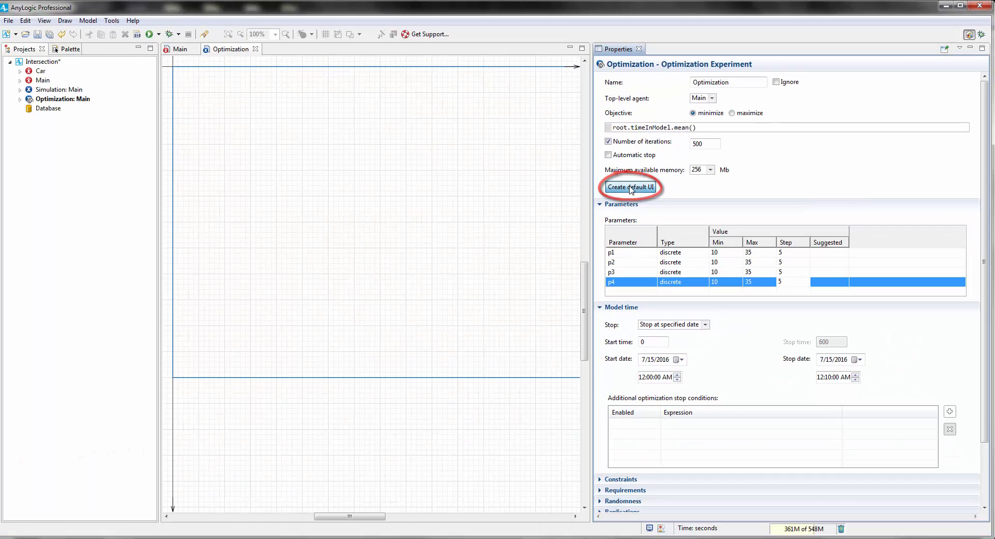
Create the default UI for the Optimization experiment and run the Intersection / Optimization experiment.
click(631, 188)
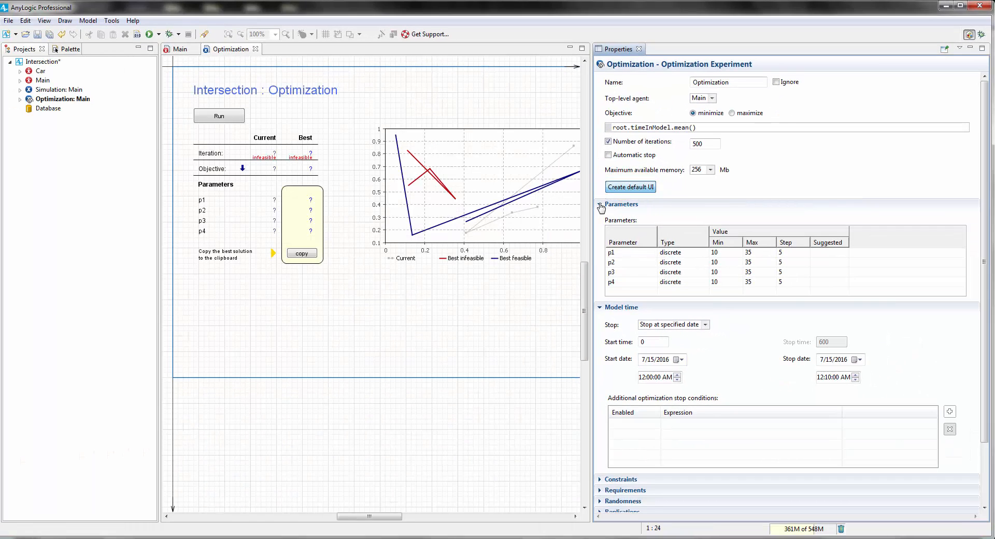
drag(591, 208, 758, 214)
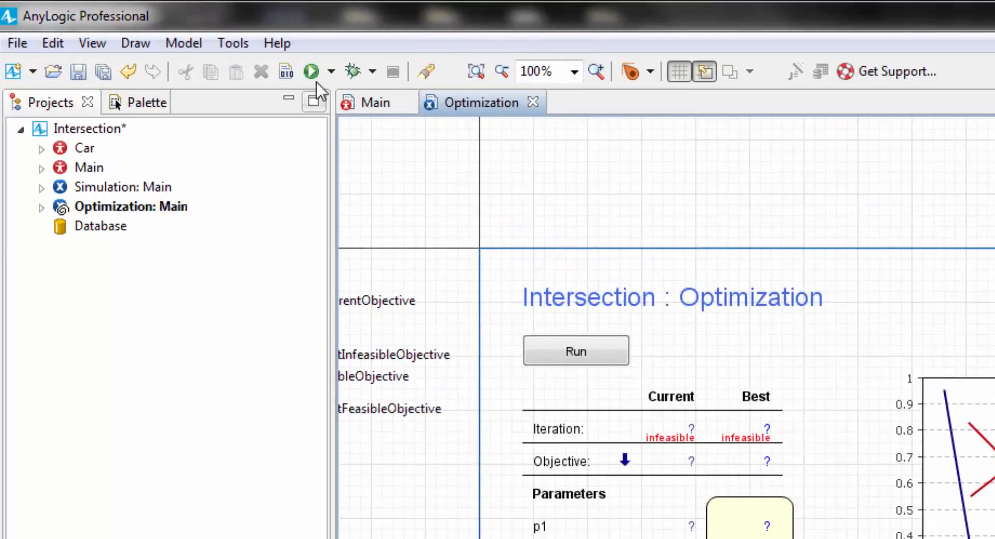
click(208, 44)
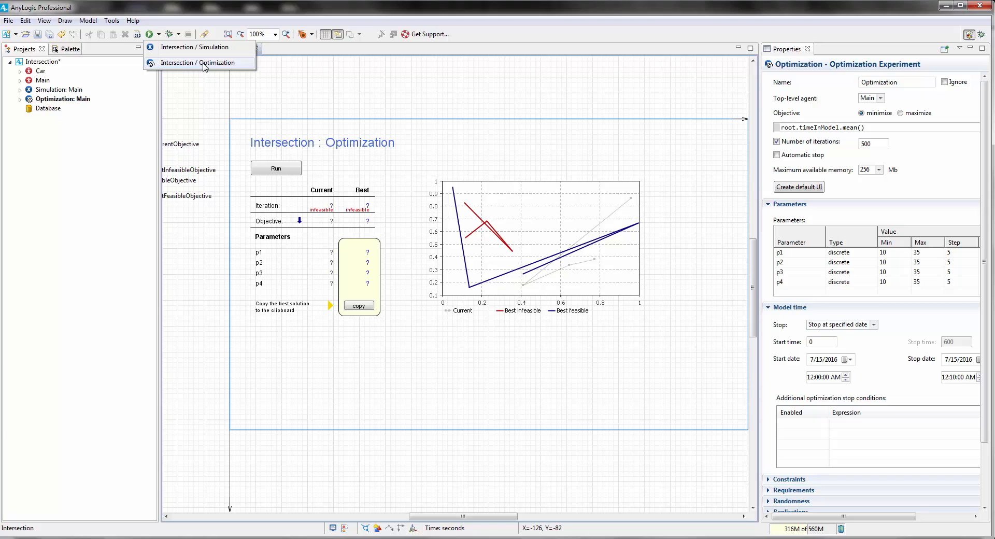
click(330, 101)
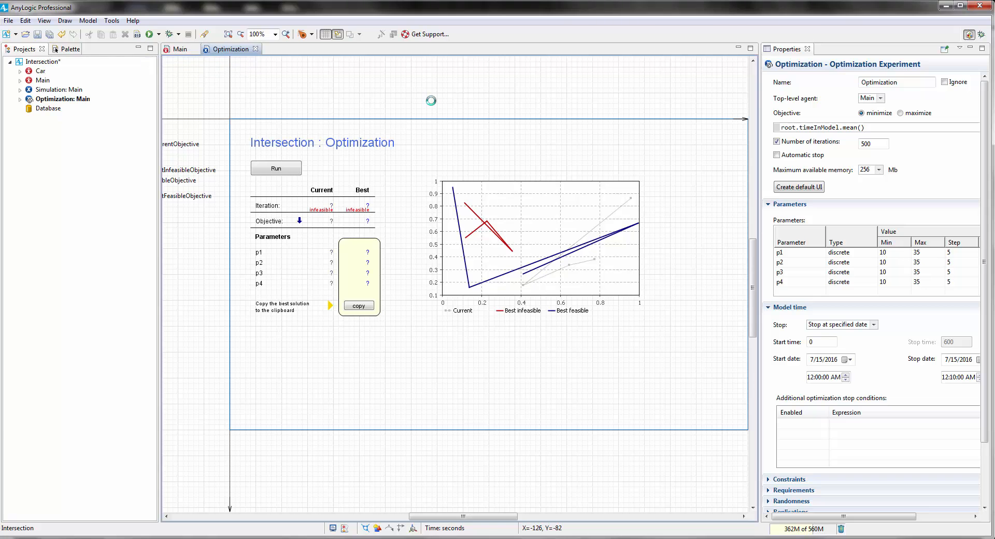
click(51, 81)
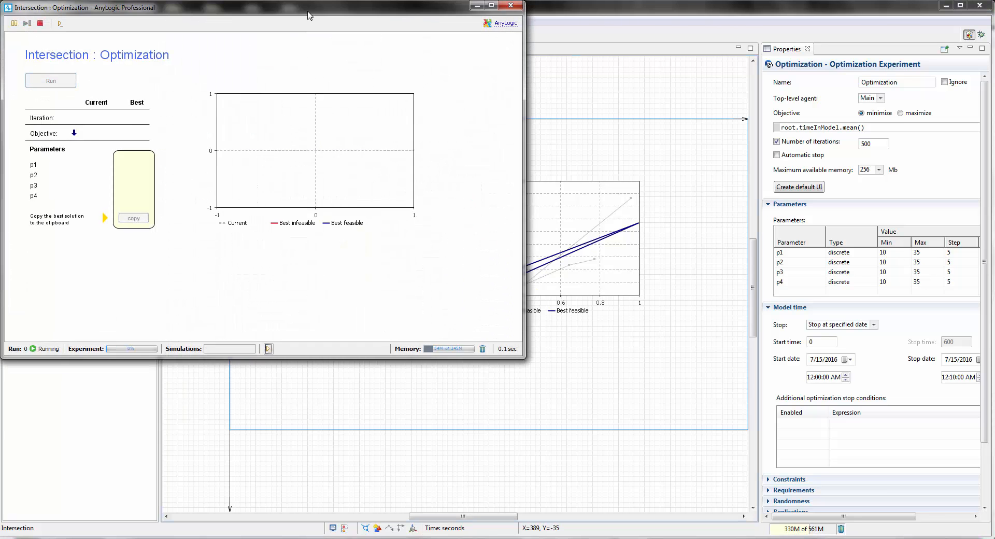
drag(325, 8, 527, 77)
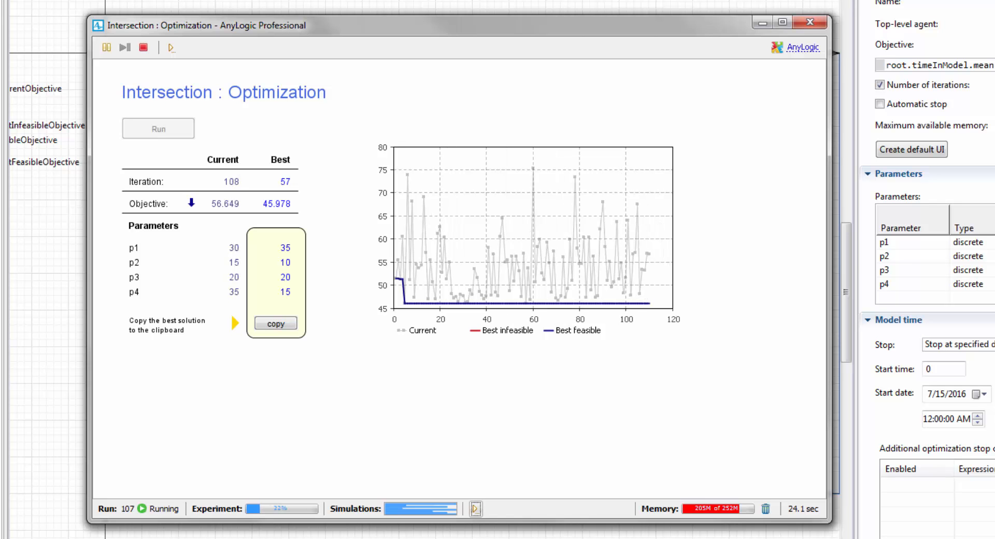
Highlight the Best feasible curve in the optimization chart to follow how the best objective develops.
click(564, 333)
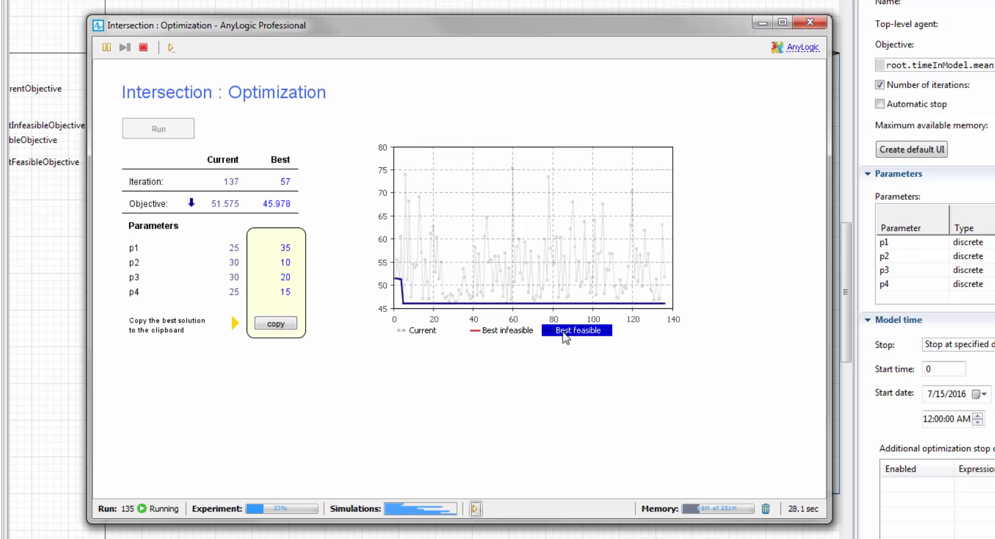
click(506, 333)
click(551, 333)
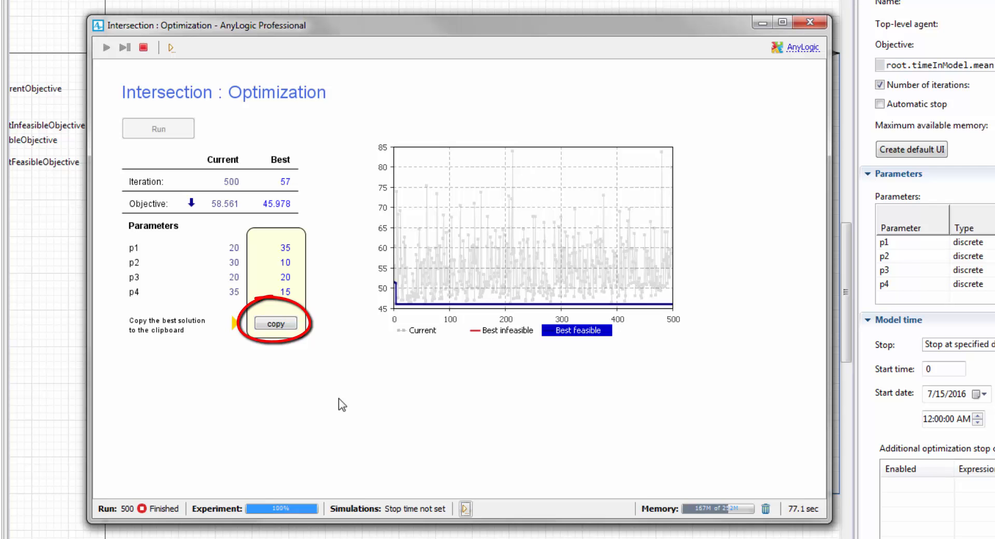
Copy the best solution from the finished optimization and paste it into the Simulation experiment's parameters p1 to p4.
click(276, 324)
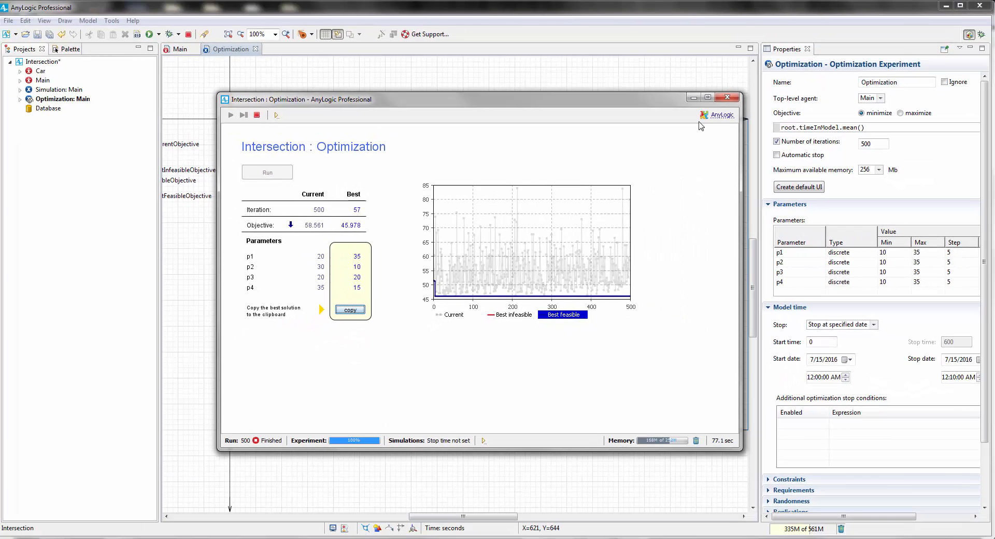
click(727, 97)
click(58, 89)
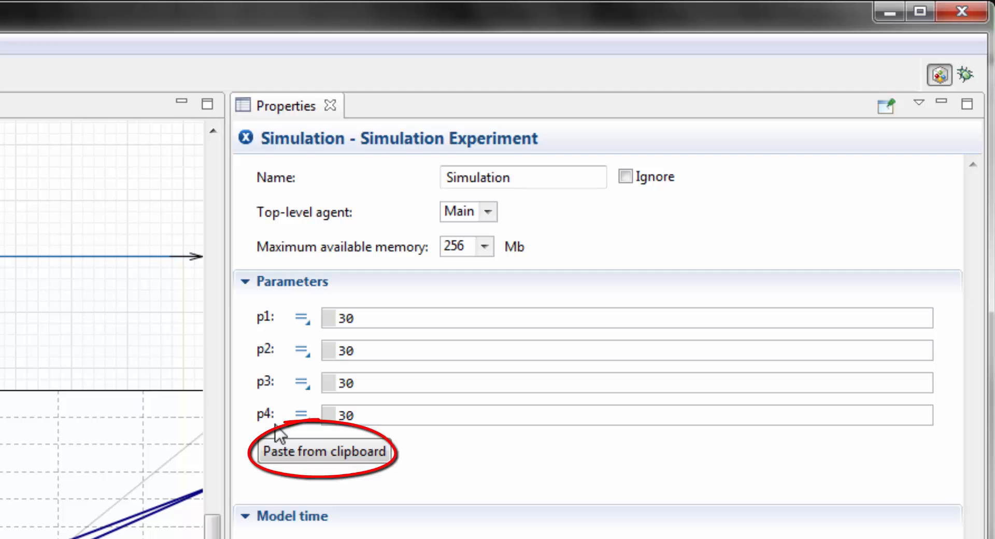
click(297, 454)
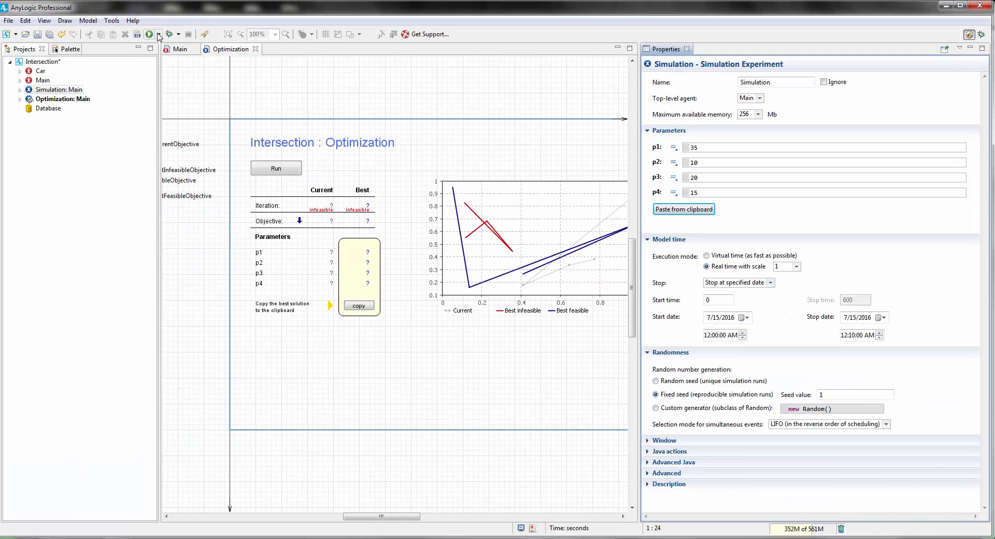
Run the Intersection / Simulation experiment in virtual time, as fast as possible.
click(159, 35)
click(182, 59)
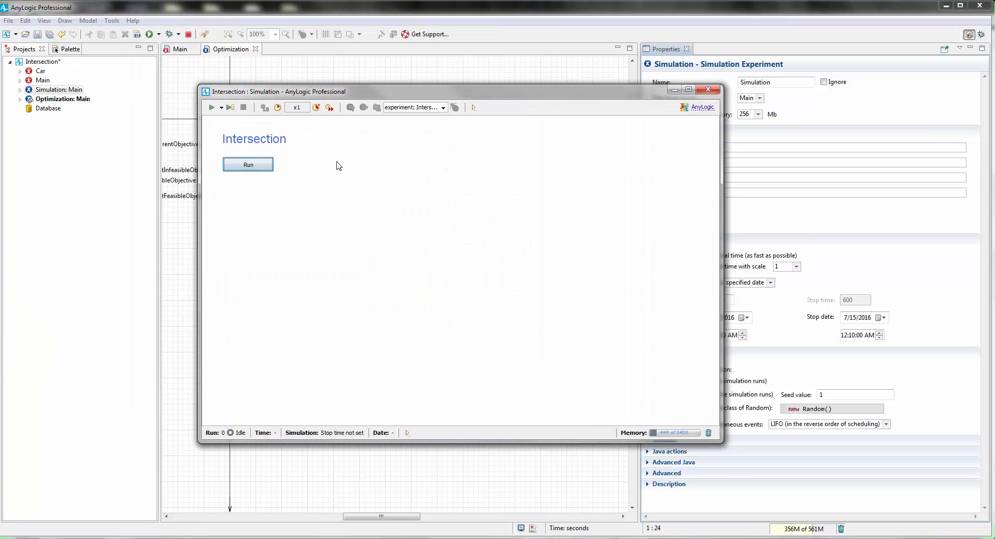
click(265, 165)
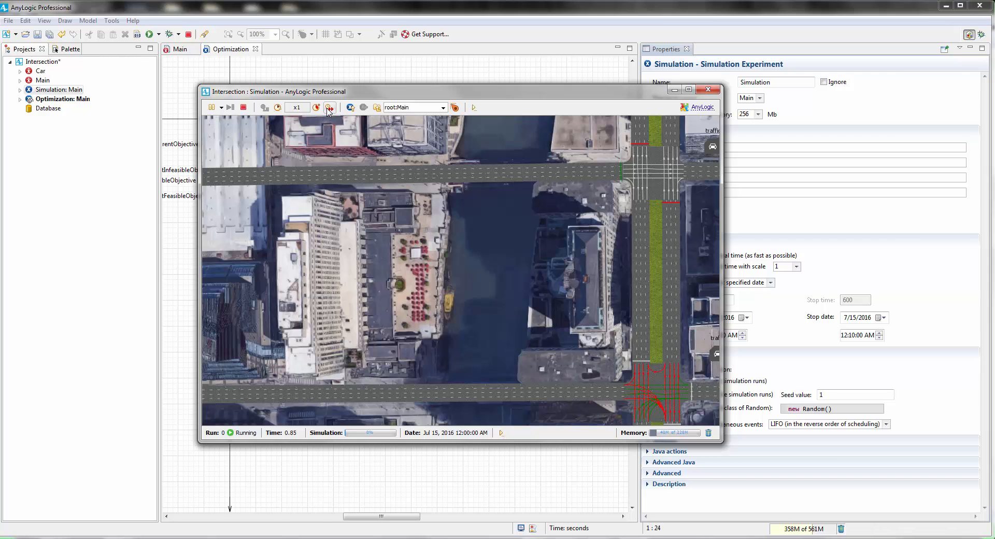
click(329, 108)
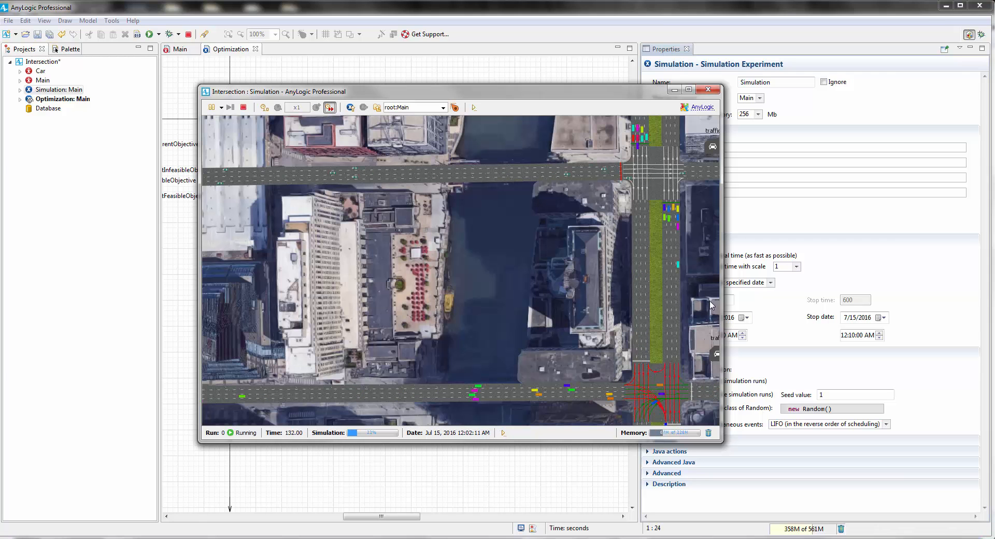
Inspect the timeInModel statistics and the Time In Model histogram of the finished run, and close the simulation window.
drag(678, 303, 404, 238)
drag(599, 300, 373, 237)
drag(578, 322, 408, 196)
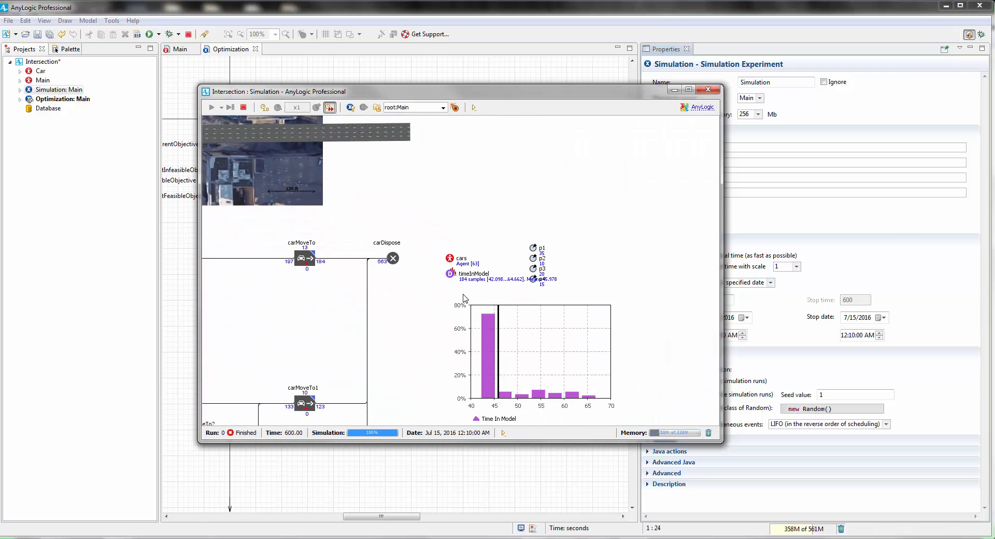
drag(464, 296, 459, 259)
click(451, 237)
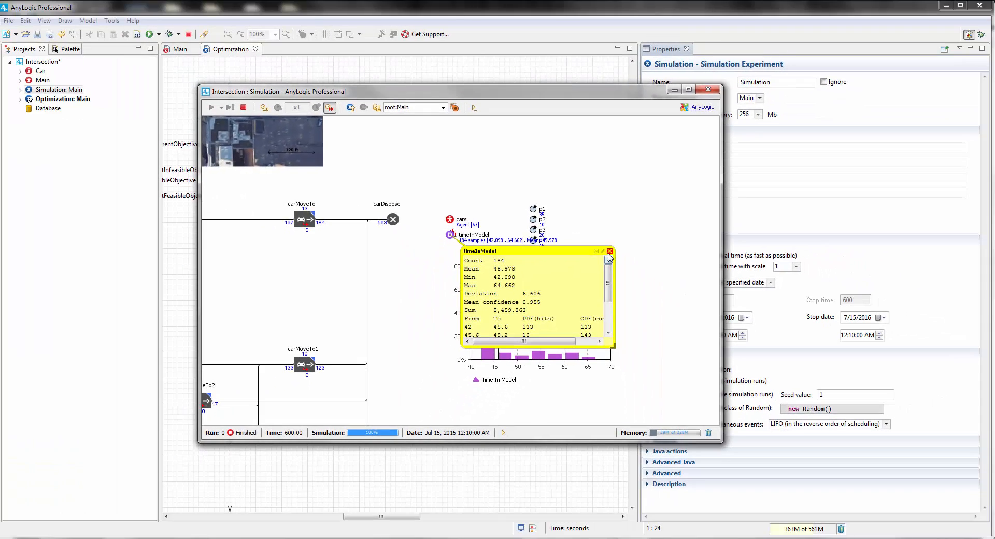
click(610, 251)
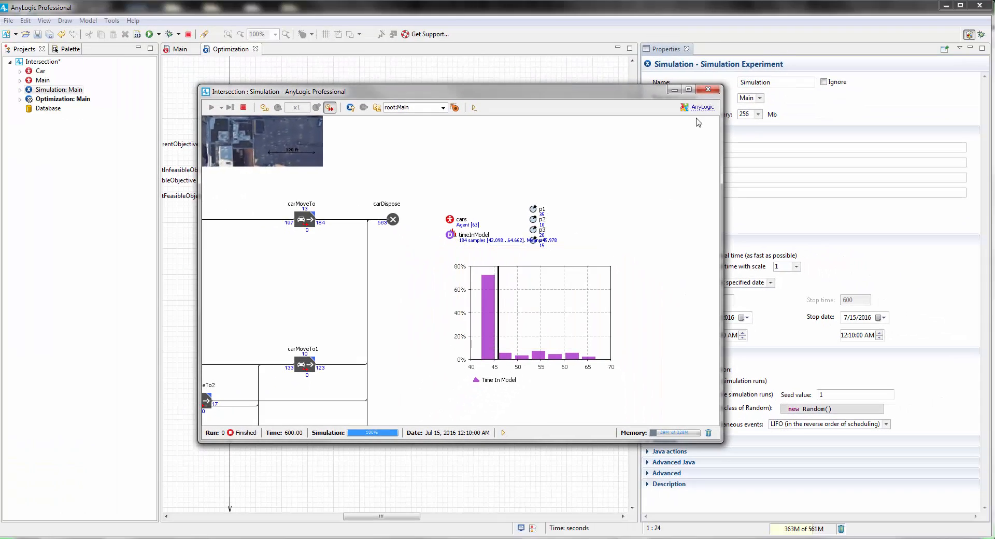
click(708, 89)
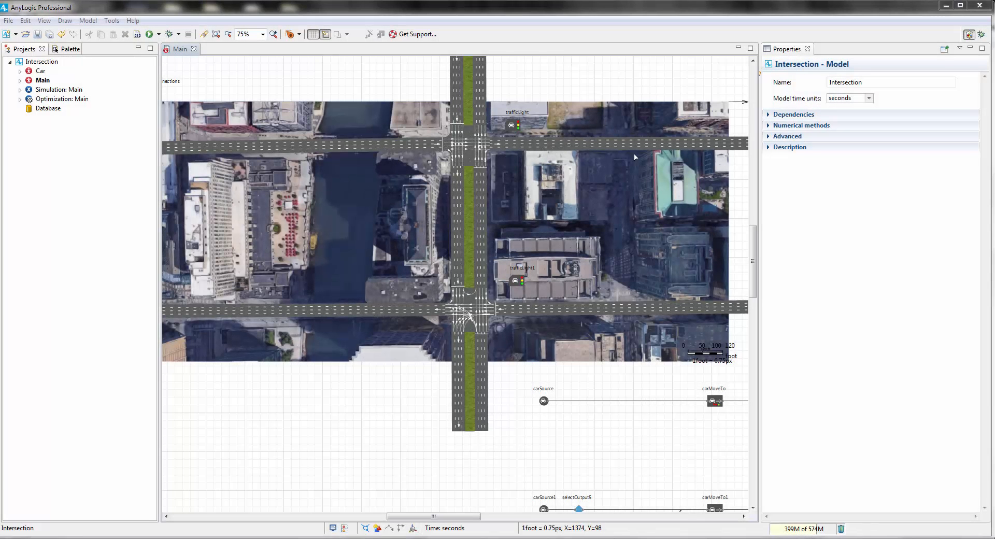
Add a Parking Lot alongside the upper horizontal road, just east of its intersection with the vertical road.
scroll(635, 156, up, 2)
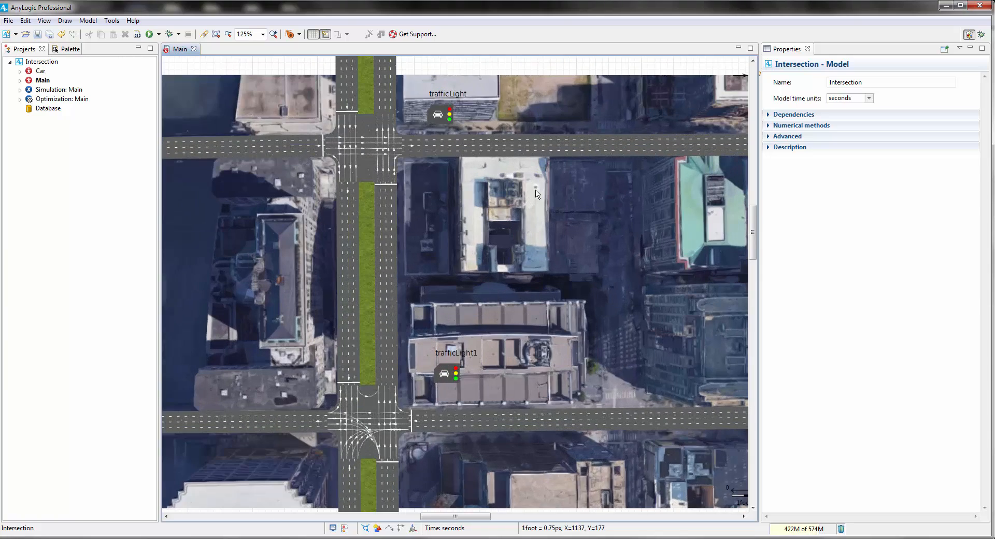
drag(530, 191, 529, 226)
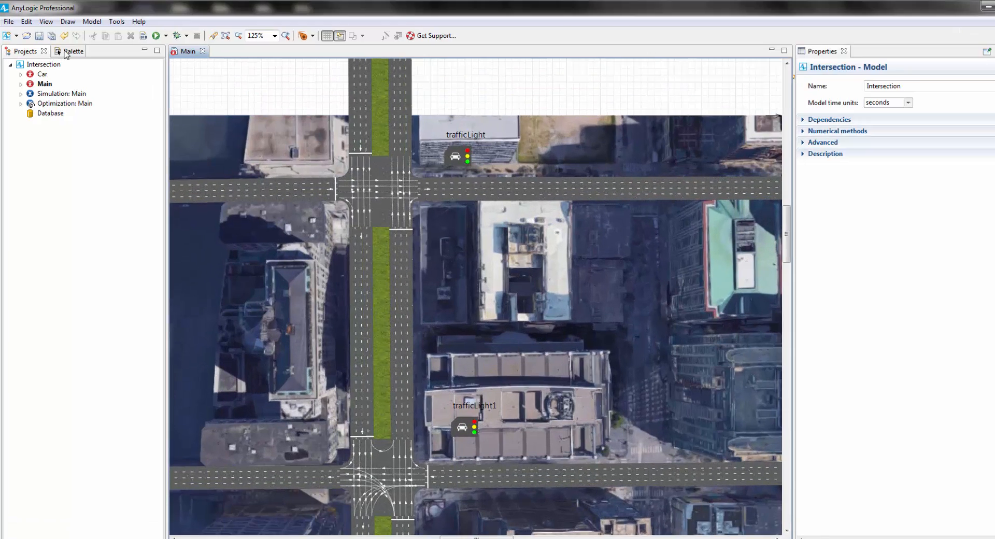
click(67, 49)
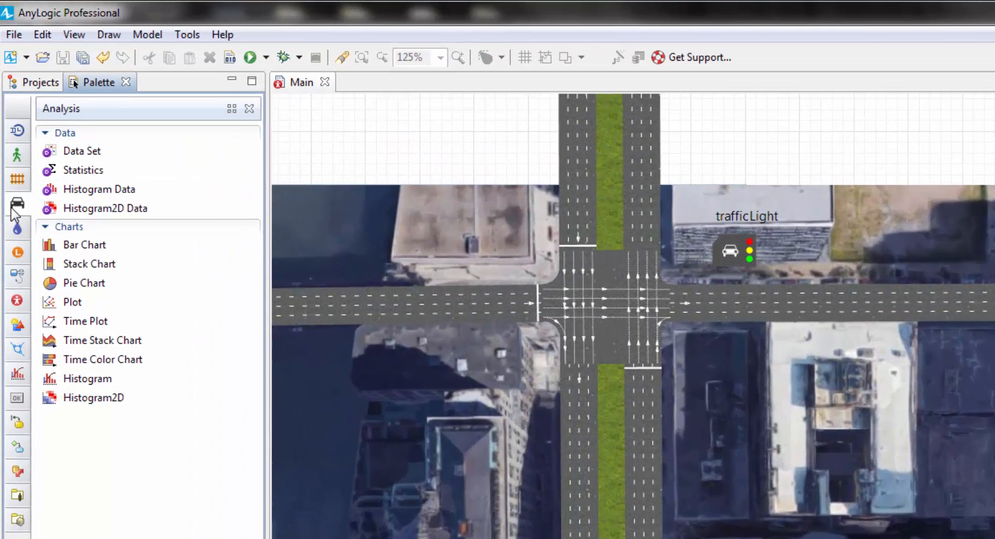
drag(89, 247, 826, 298)
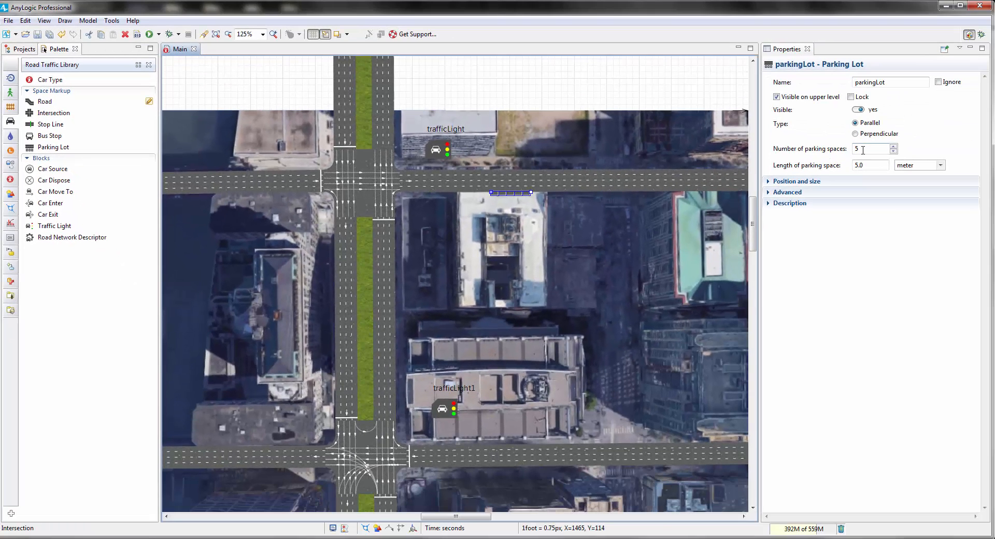
Set the parking lot to 10 parking spaces and shift it west along the road, in front of the white-roofed building.
double_click(864, 149)
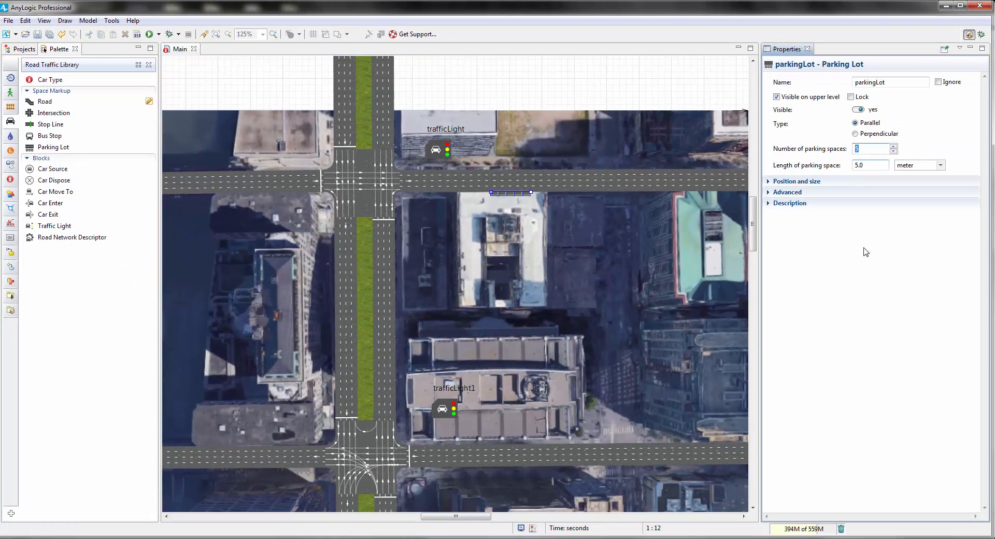
text(10)
click(564, 208)
click(560, 195)
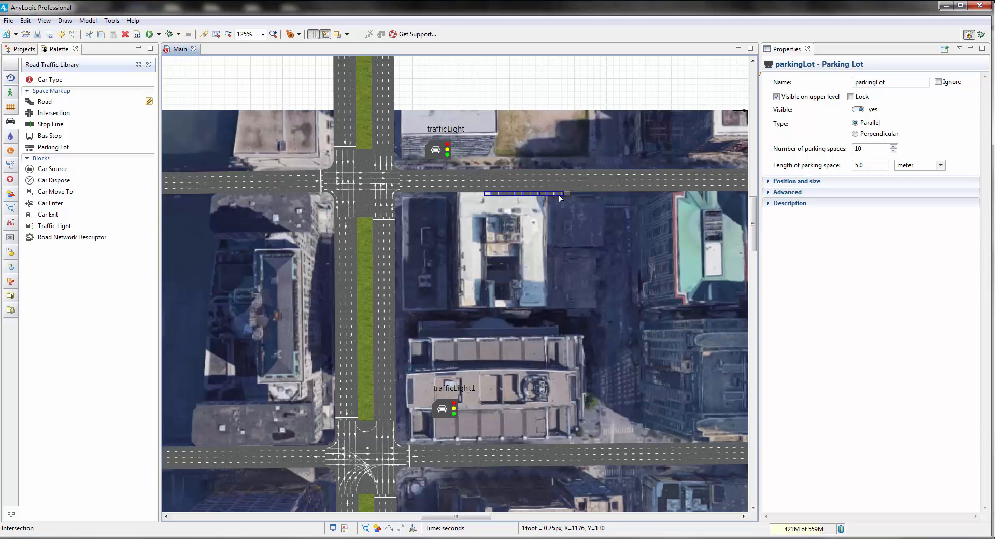
key(Left)
key(Left)
key(Left)
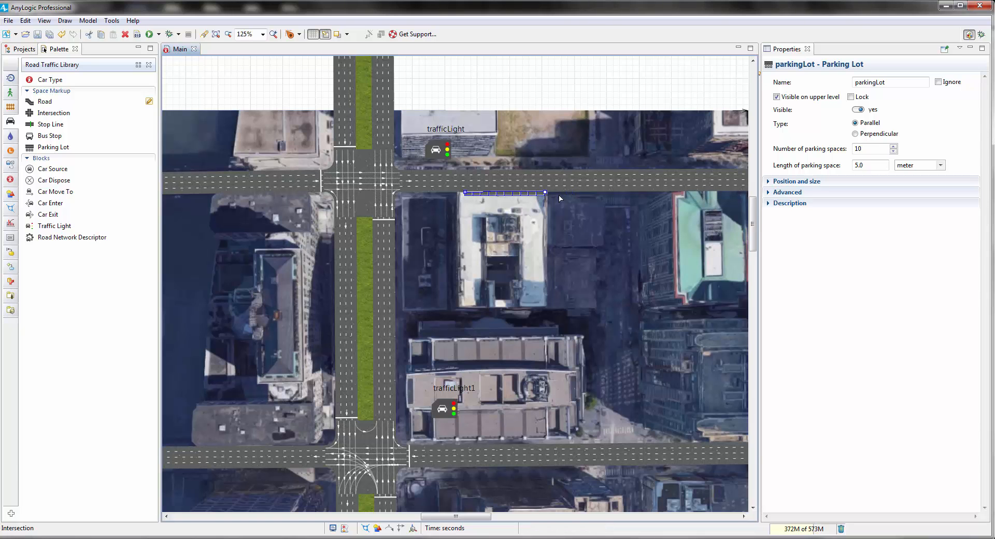
click(565, 206)
Examine which road the carSource block's cars enter on and which road the carMoveTo block sends them to.
scroll(565, 207, down, 5)
scroll(540, 163, down, 2)
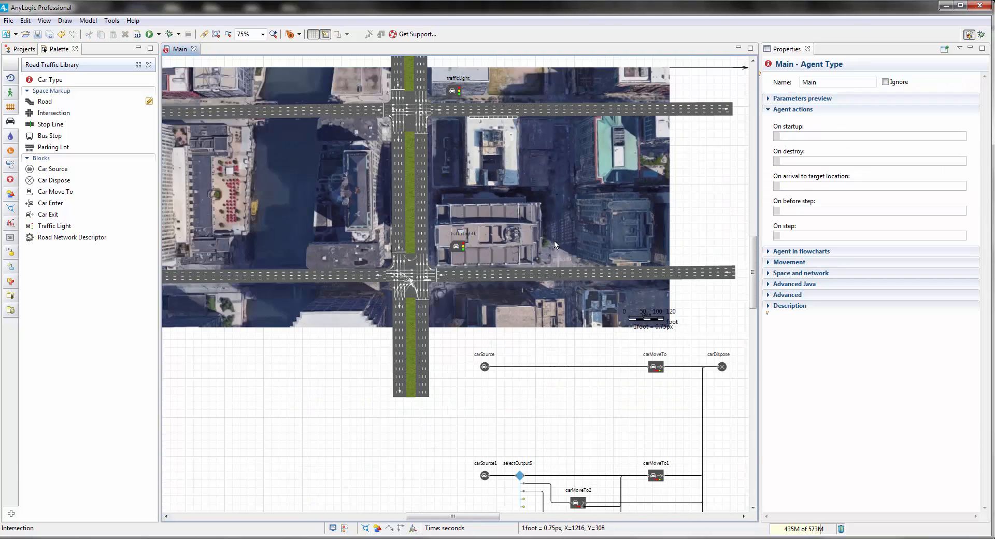
scroll(555, 240, down, 2)
click(469, 332)
drag(520, 370, 553, 411)
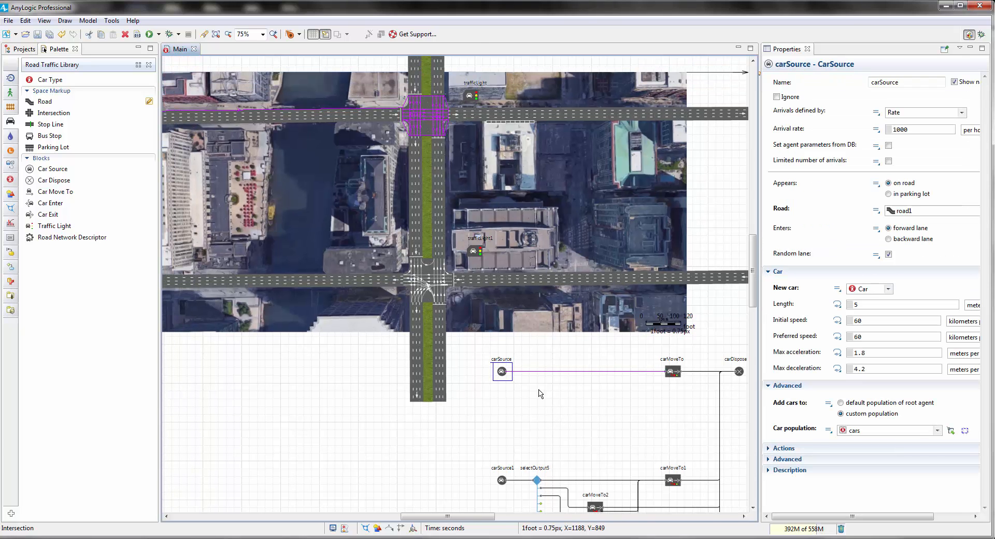
click(674, 373)
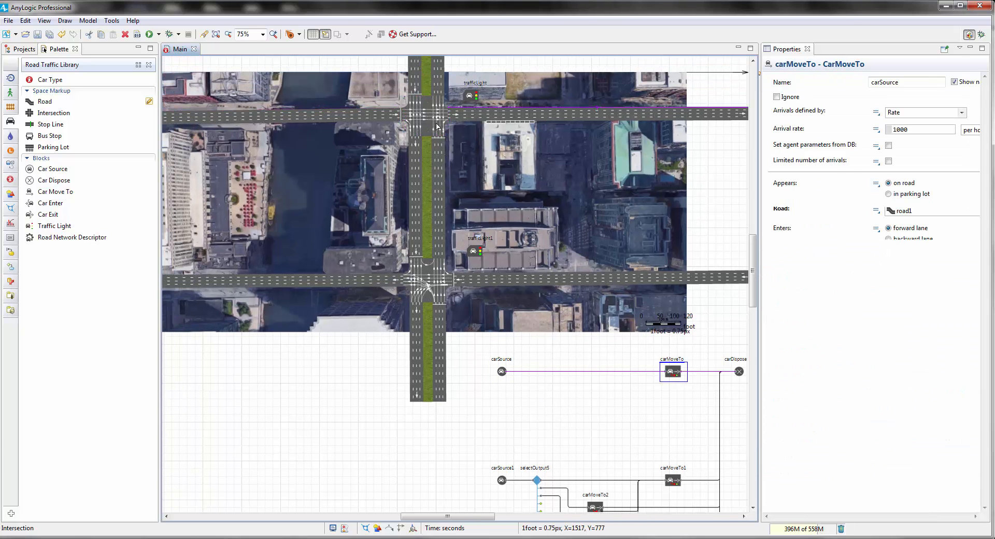
drag(600, 364, 569, 304)
click(566, 344)
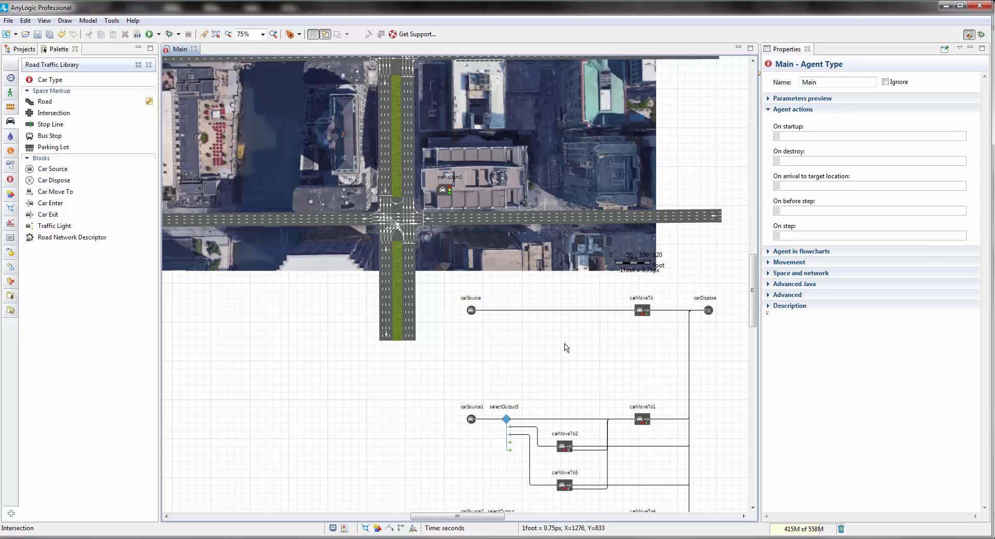
Insert a Select Output block into the connector between carSource and carMoveTo.
scroll(544, 326, up, 1)
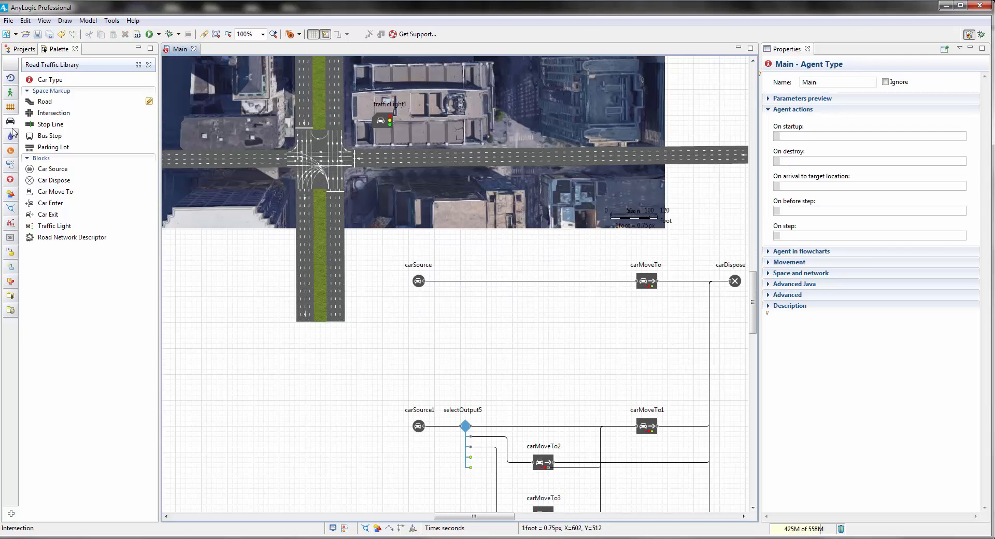
click(9, 78)
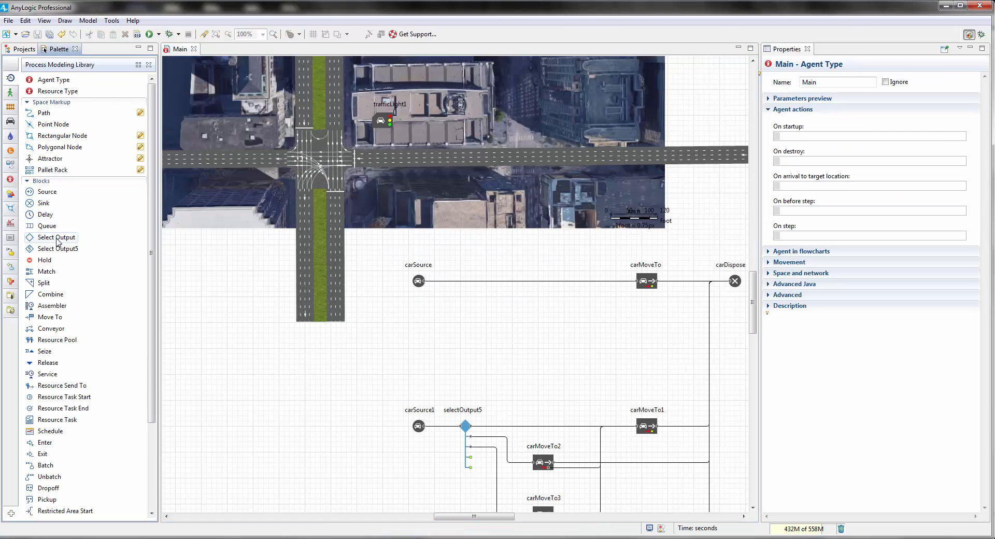
drag(57, 241, 465, 296)
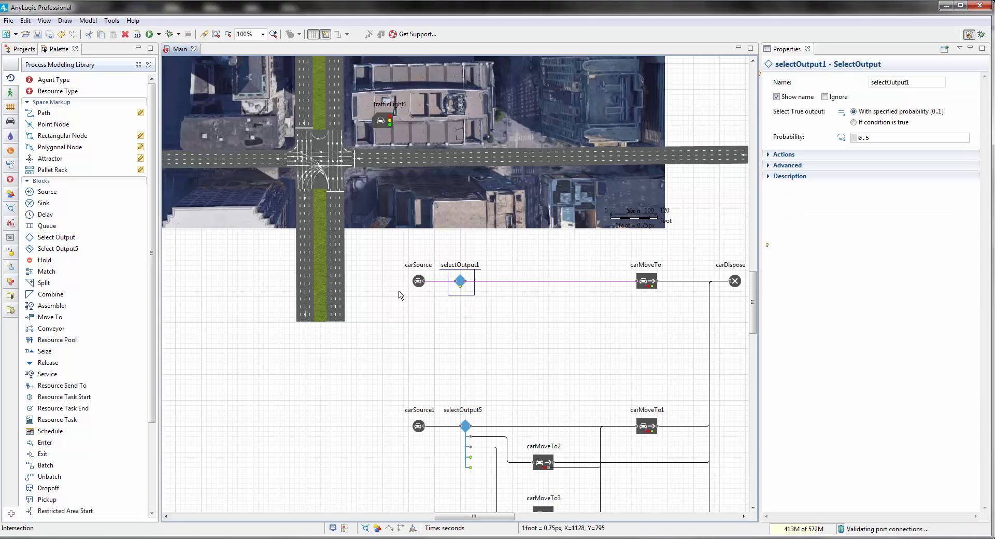
Add a Car Move To block below the carSource flow line and attach a Delay block to its output.
click(10, 121)
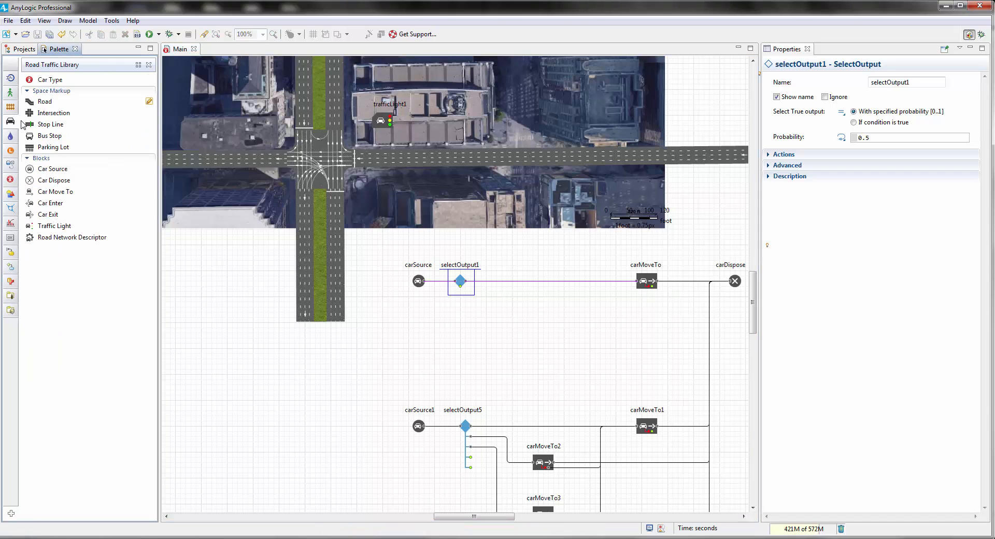
drag(55, 191, 526, 319)
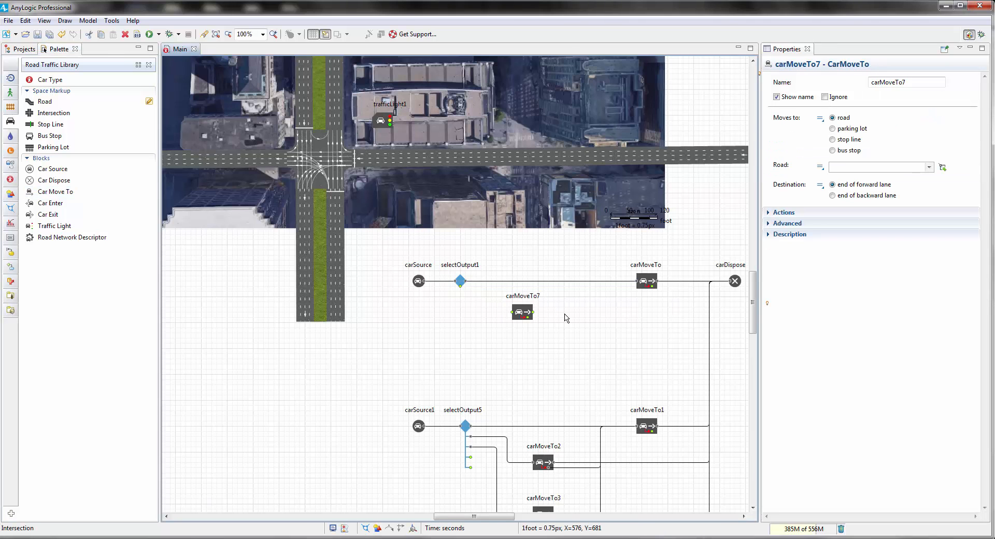
click(10, 78)
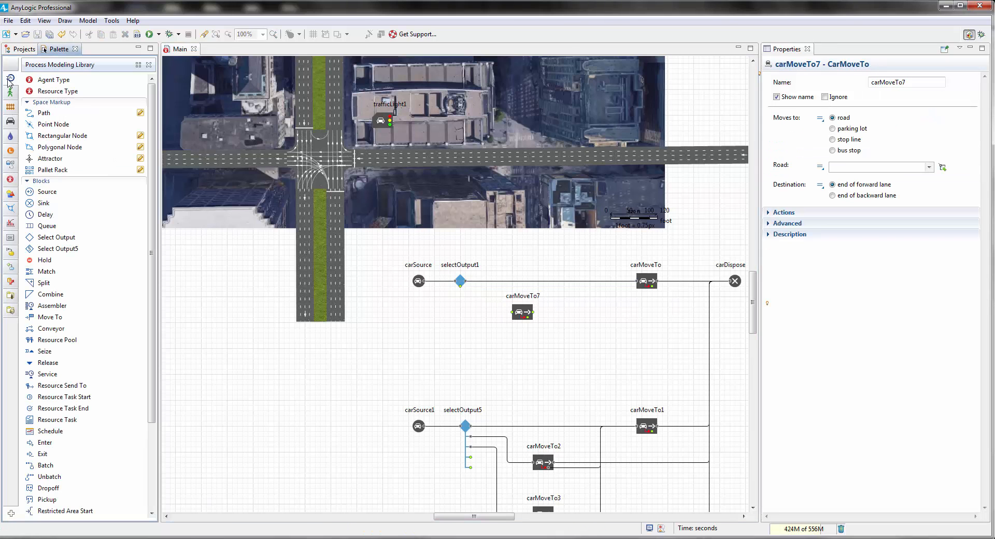
drag(45, 214, 581, 312)
drag(516, 342, 500, 367)
Connect selectOutput1's lower output to the new Car Move To block and the Delay's output to the input of carMoveTo.
scroll(501, 371, up, 2)
drag(416, 318, 314, 325)
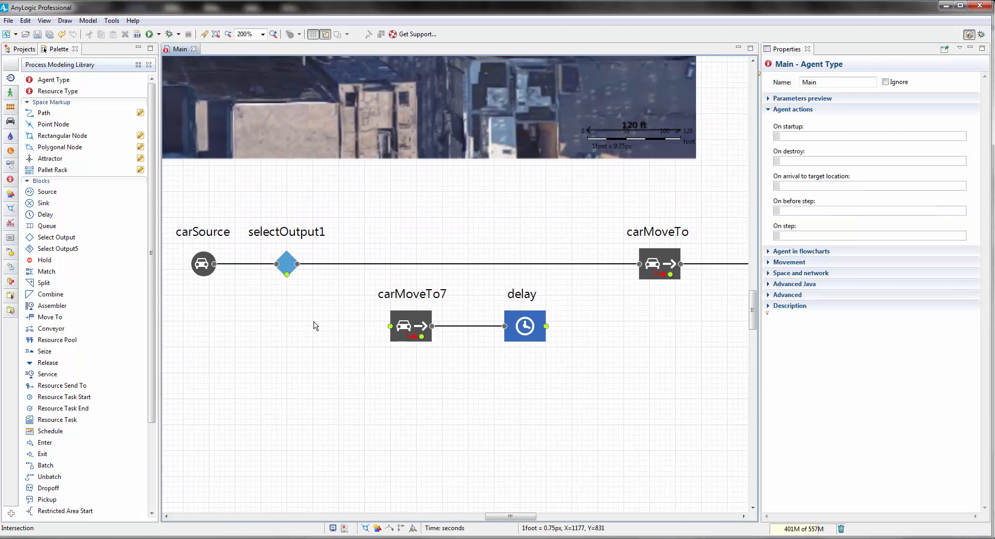
drag(287, 278, 391, 327)
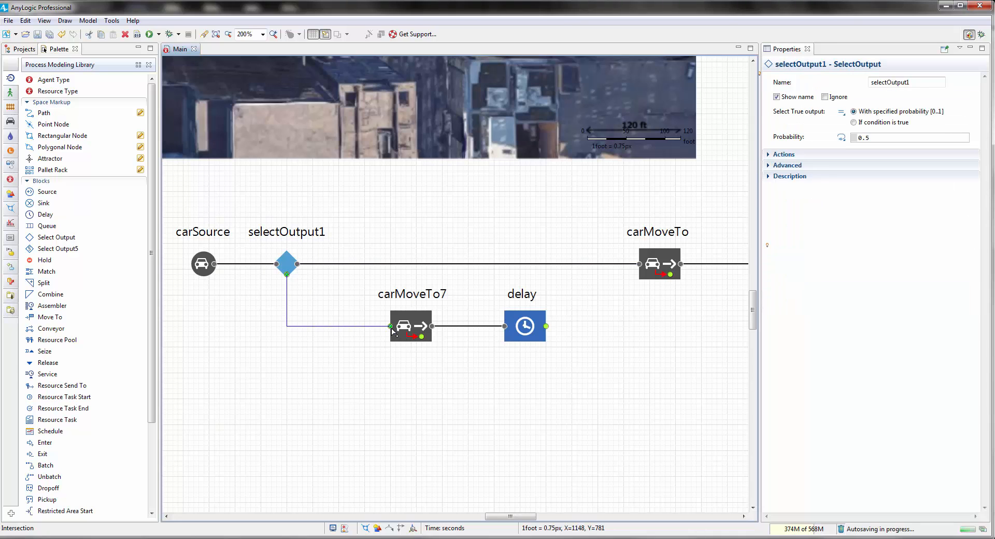
click(397, 360)
drag(547, 328, 621, 331)
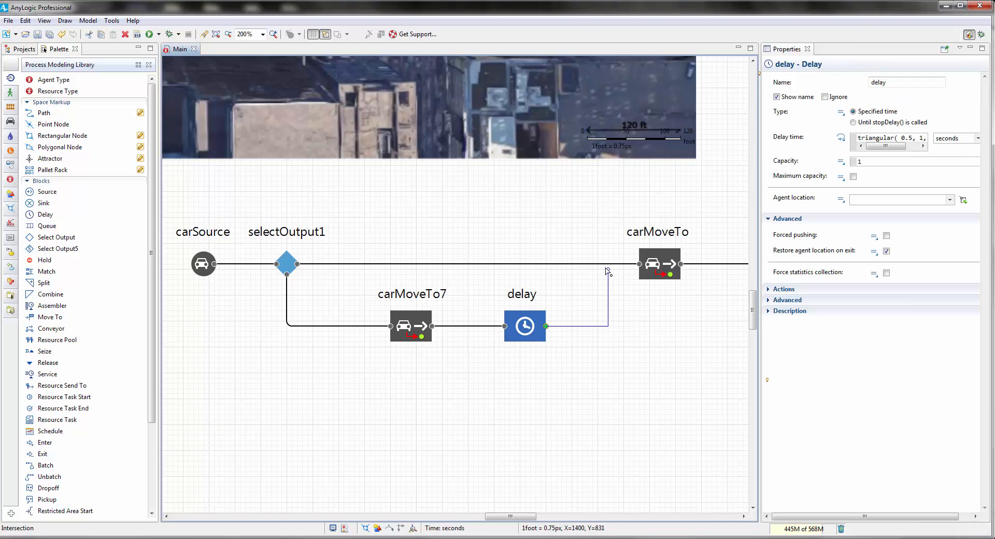
drag(639, 268, 640, 267)
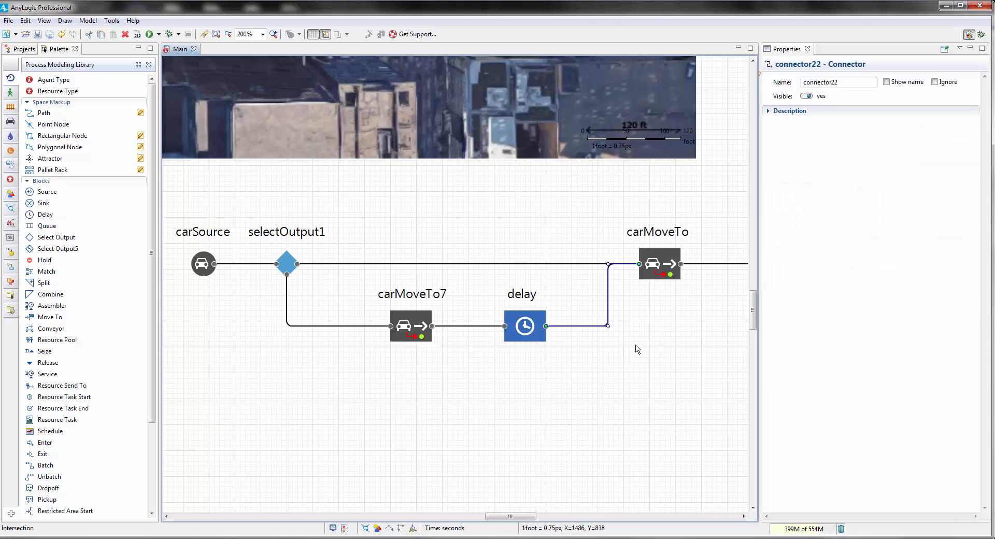
click(612, 392)
Make carMoveTo7 send cars to a parking lot and pick the lot on the upper road as its destination.
scroll(613, 392, down, 4)
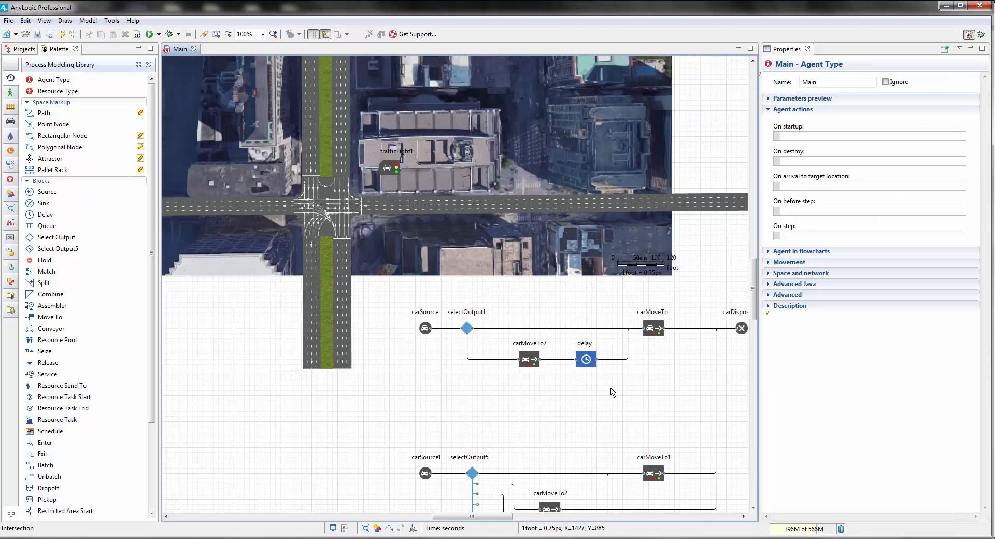
scroll(615, 391, down, 1)
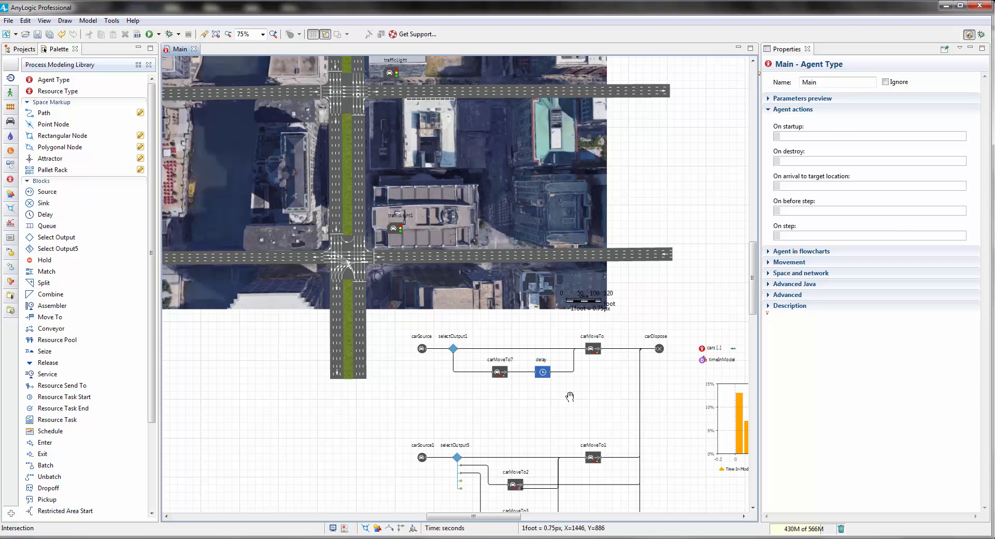
drag(569, 397, 577, 414)
click(506, 388)
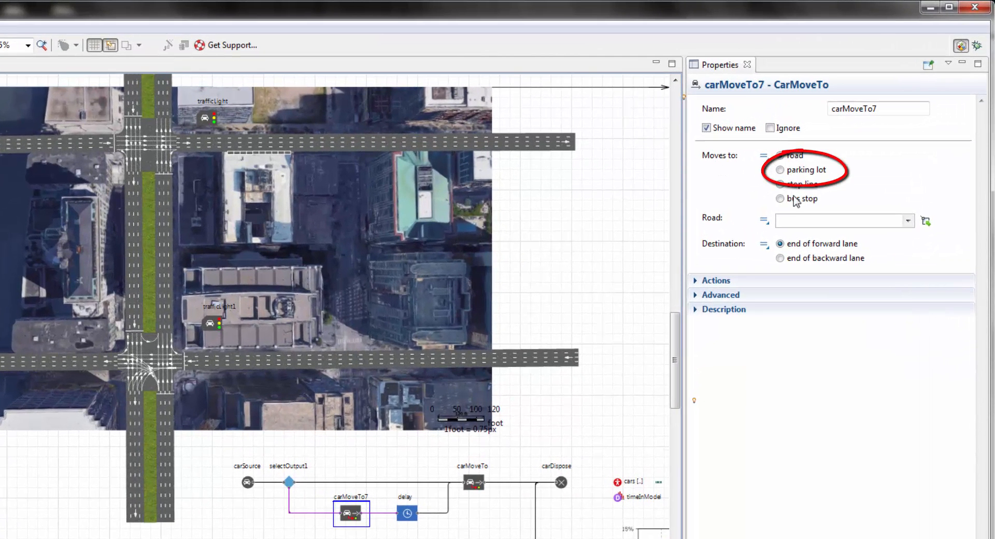
click(780, 170)
click(922, 221)
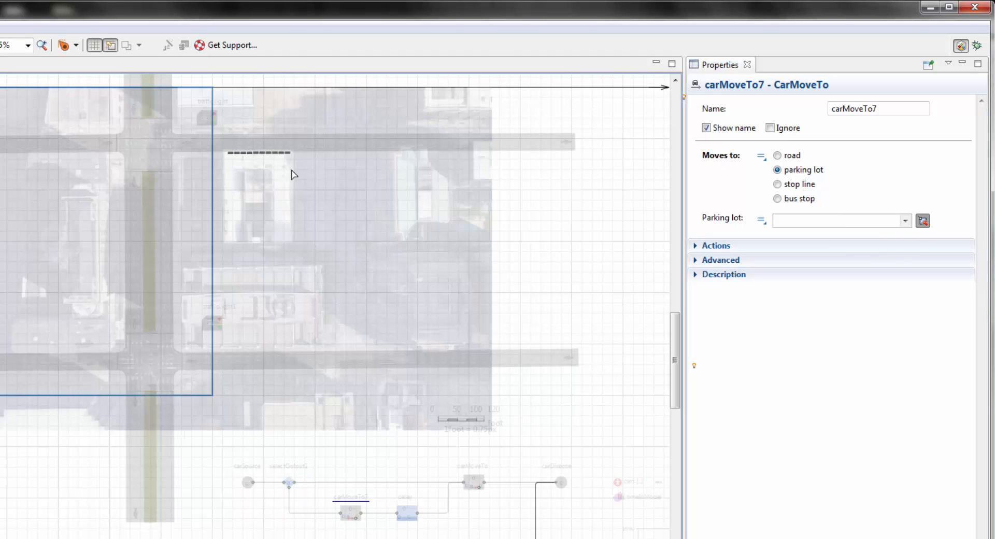
click(278, 155)
Set the Delay block's delay time to triangular( 15, 30, 35 ) seconds.
click(410, 515)
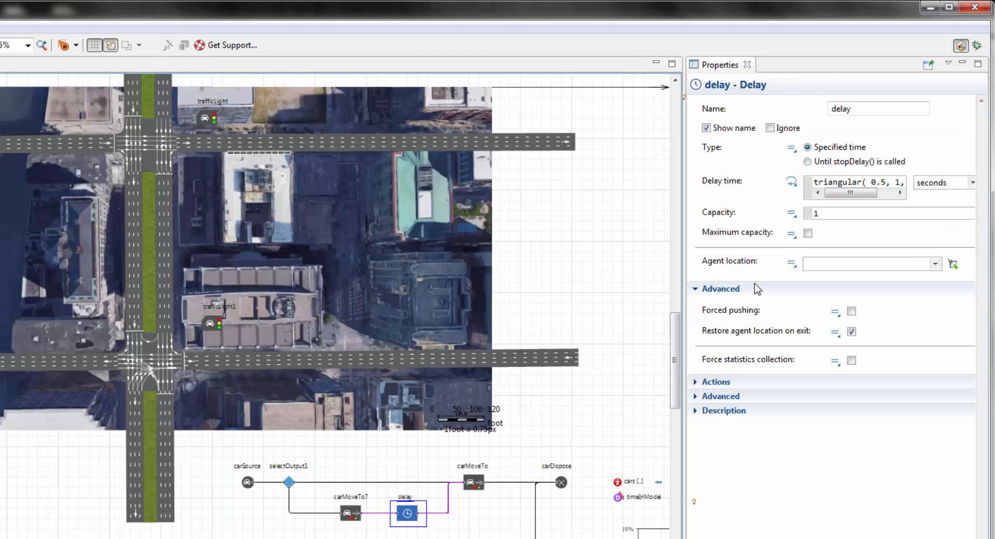
drag(685, 186, 551, 188)
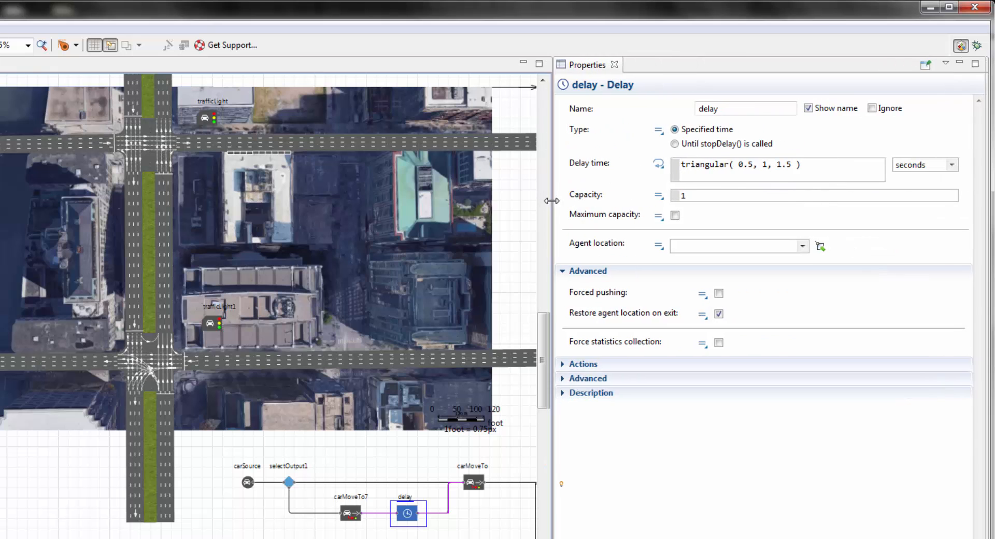
click(798, 167)
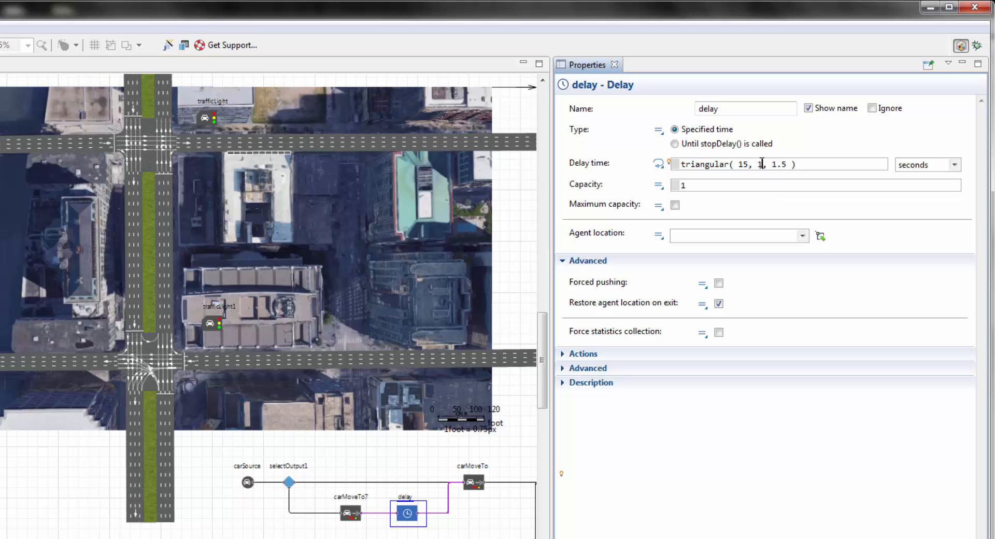
text(0)
Look at the Triangular distribution in the probability distribution chooser and close it without applying anything.
click(176, 45)
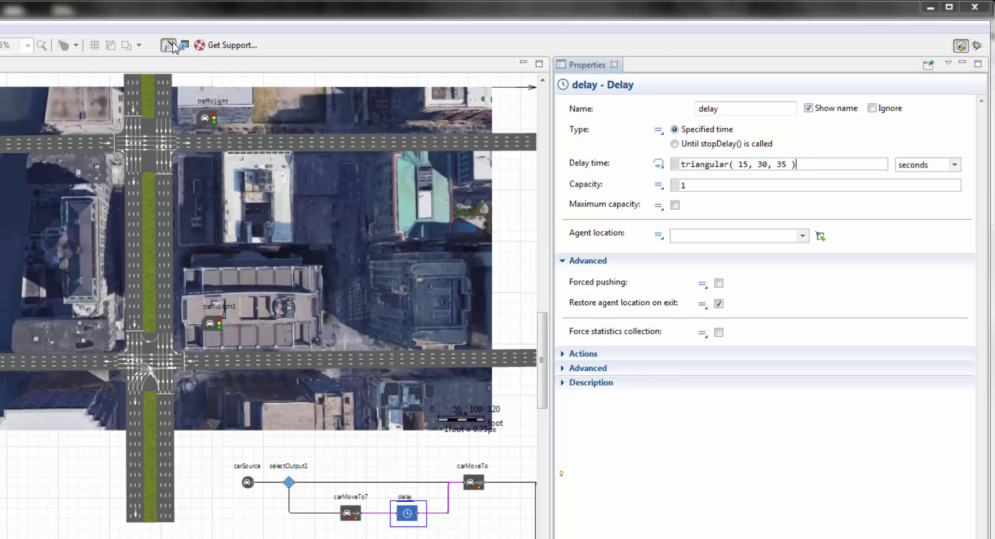
scroll(177, 255, up, 3)
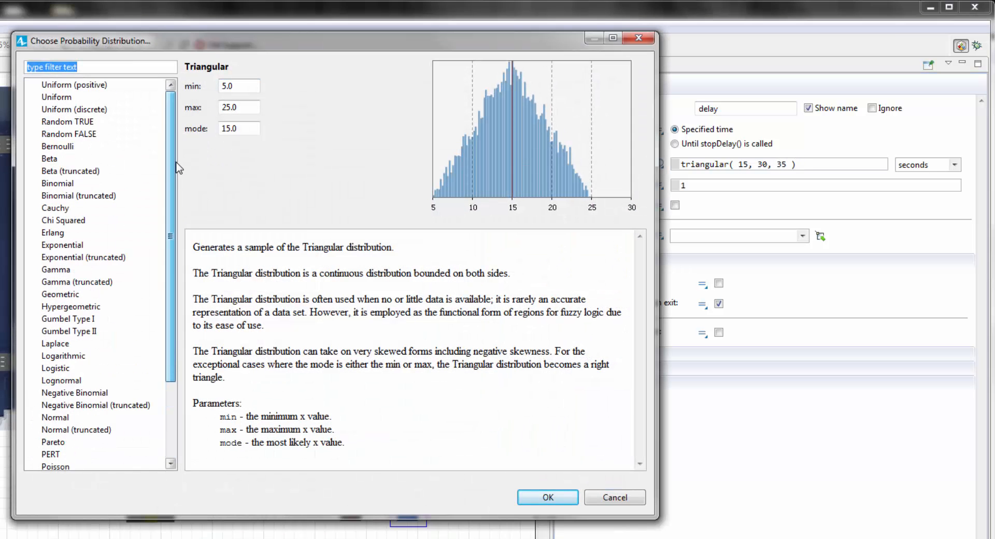
click(617, 501)
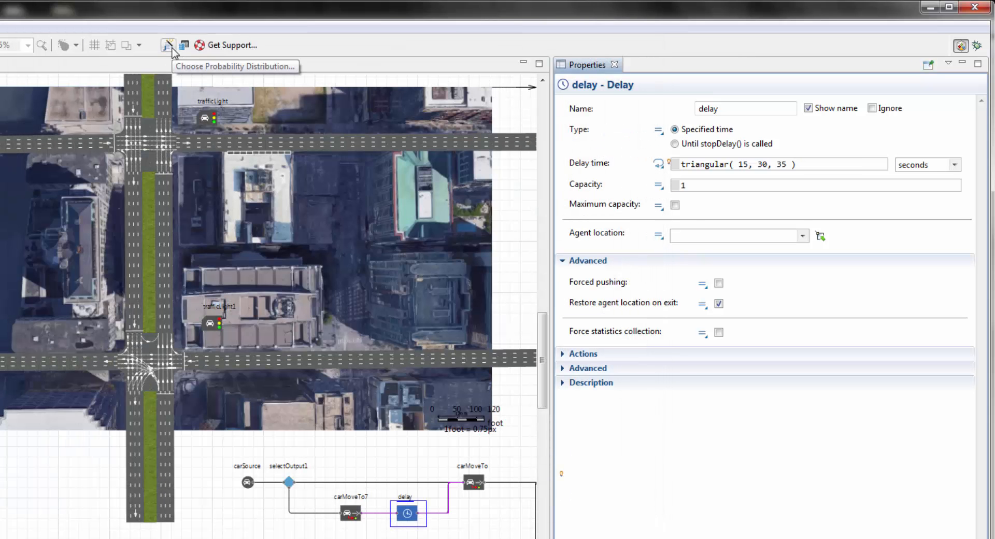
Enable maximum capacity for the Delay block.
click(674, 205)
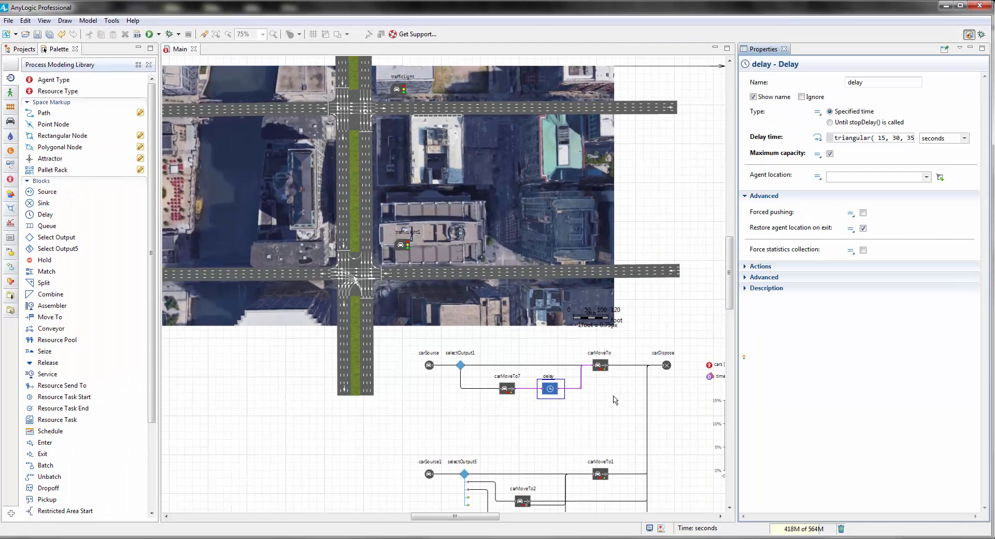
click(614, 400)
Open selectOutput1's properties to review how cars are split between driving through and parking.
scroll(615, 334, down, 3)
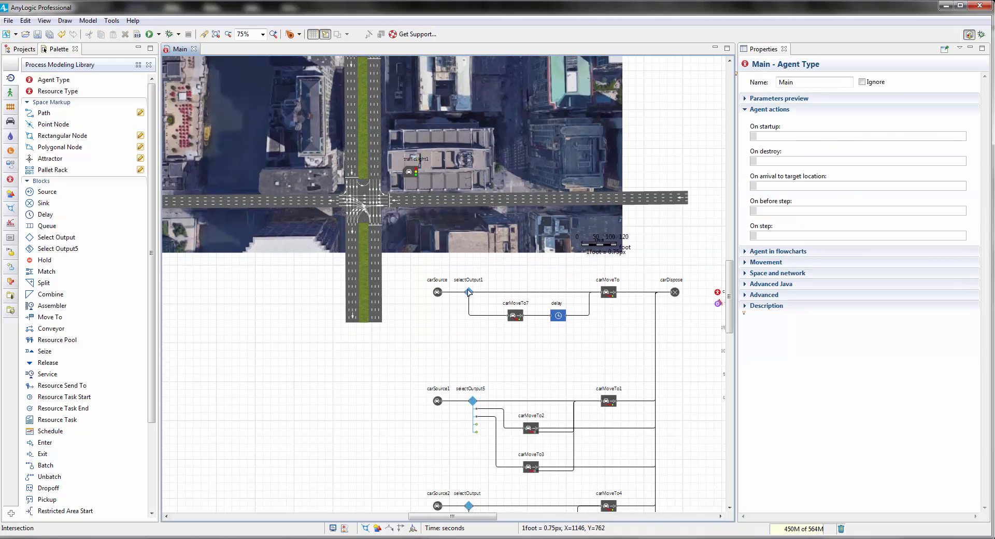
click(469, 291)
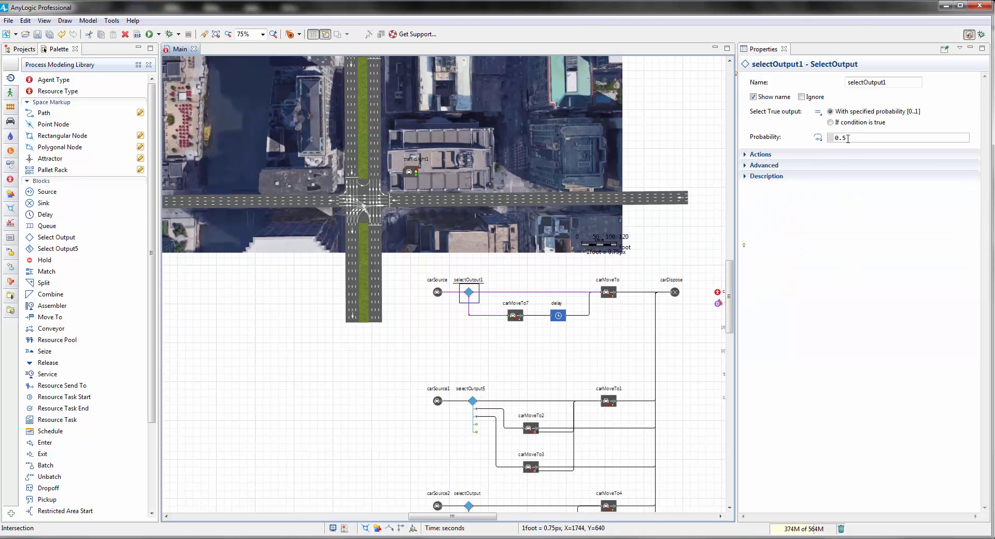
scroll(677, 222, up, 5)
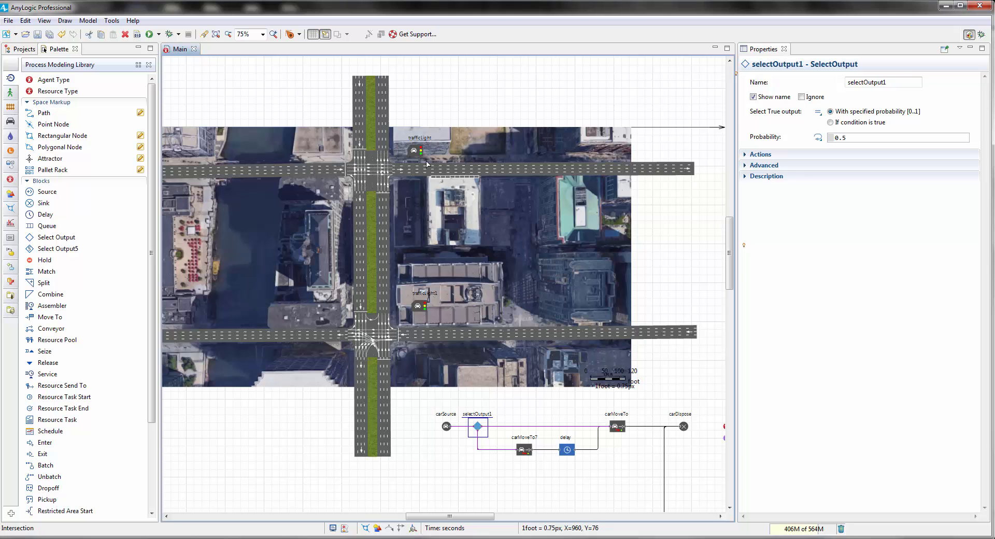
Run the Intersection simulation, speed it up to x10 and watch the roadside parking lot beside the upper road.
click(158, 33)
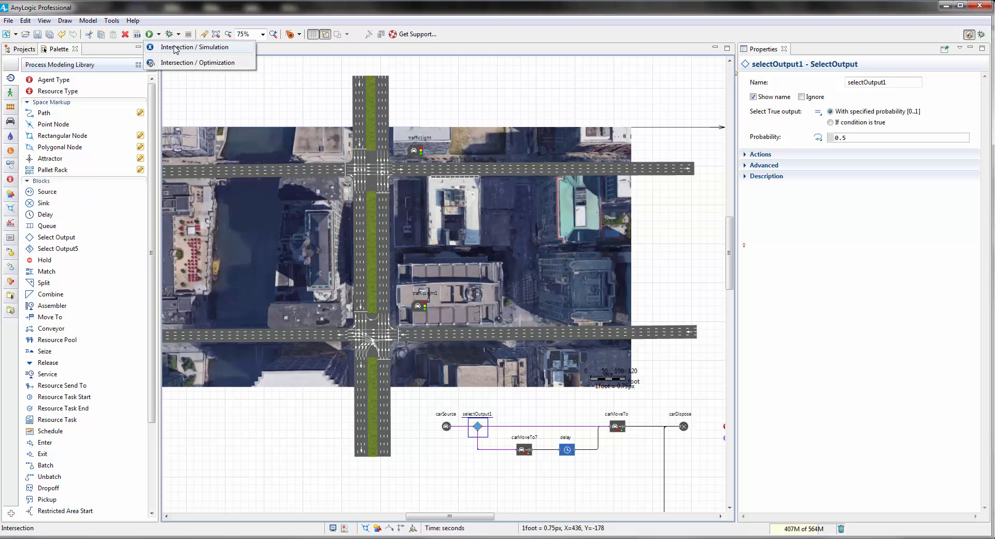
click(213, 47)
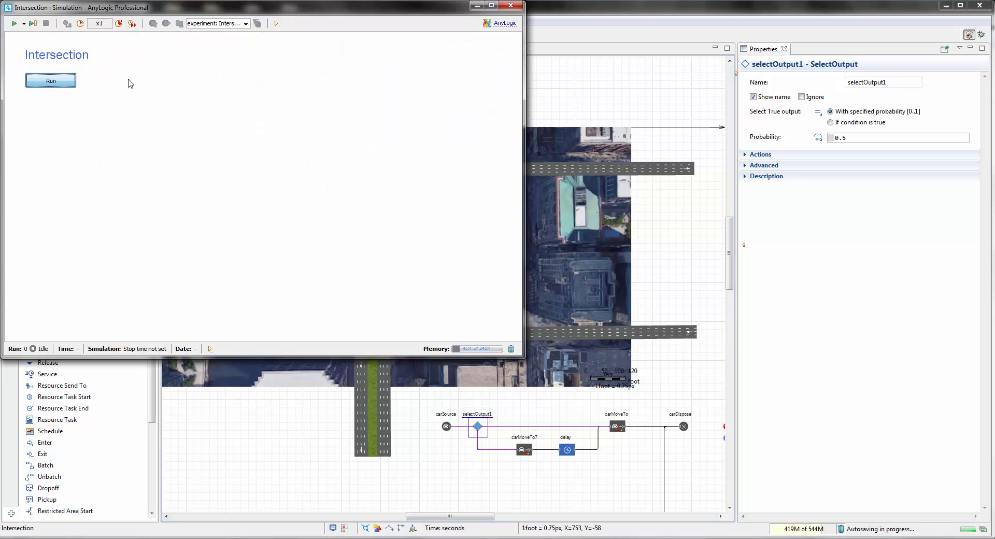
click(51, 83)
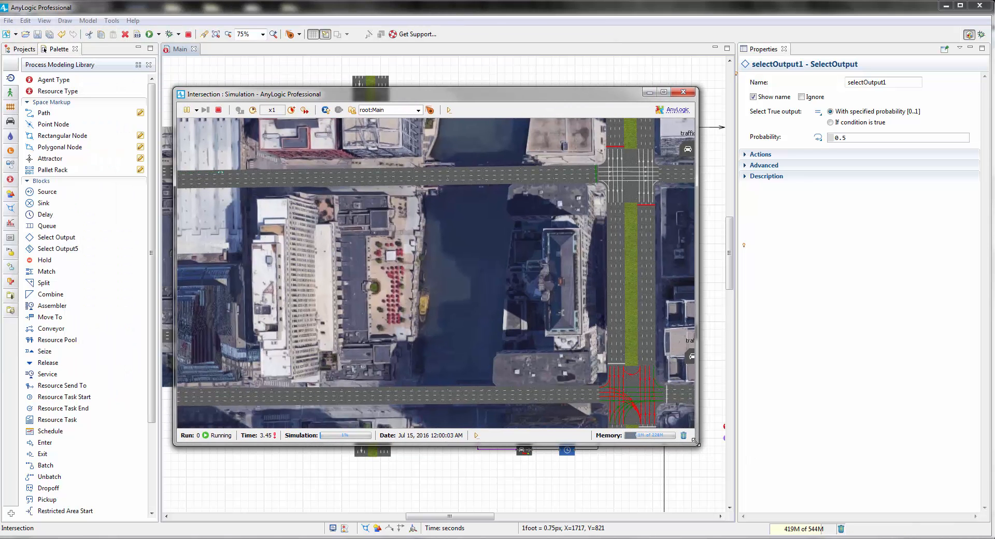
drag(697, 444, 847, 503)
scroll(490, 205, up, 3)
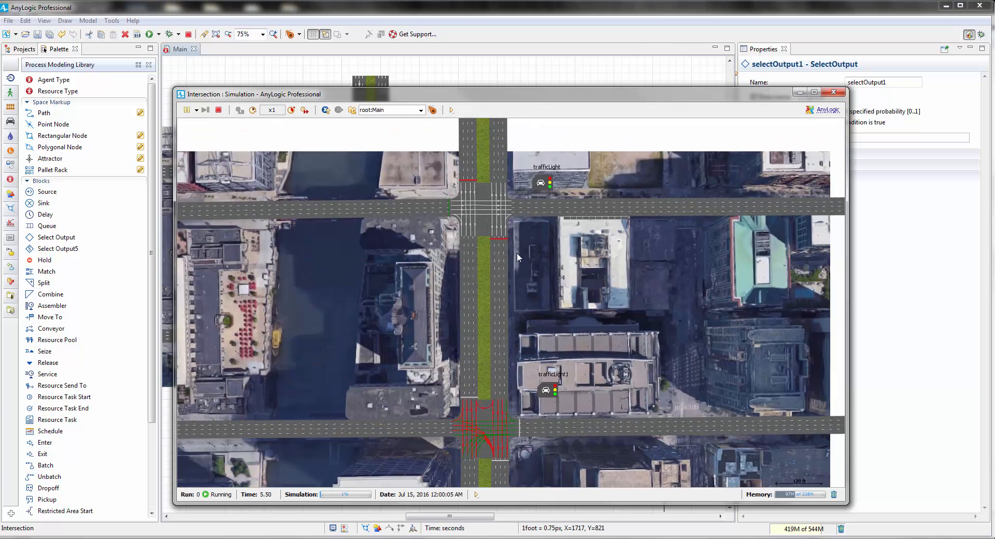
drag(593, 258, 496, 305)
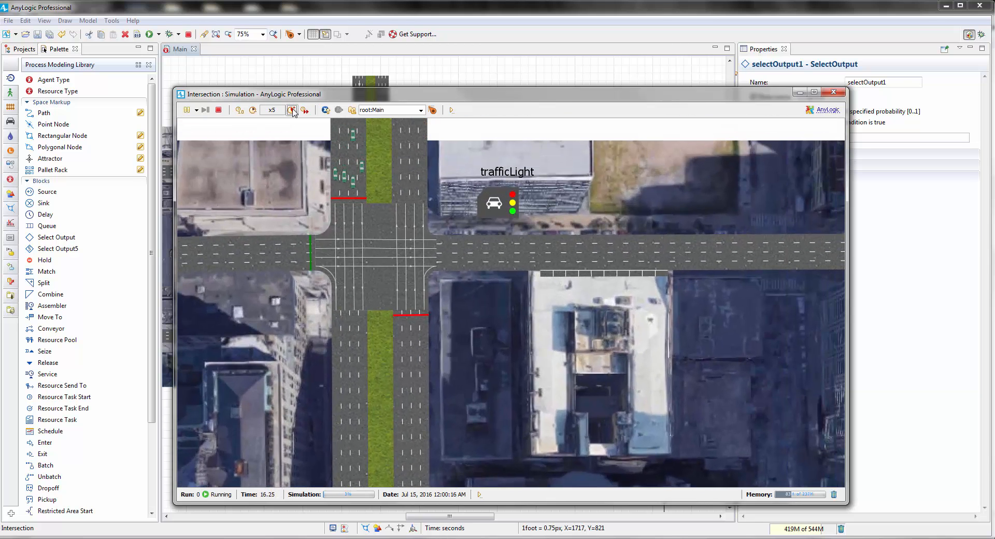
click(292, 110)
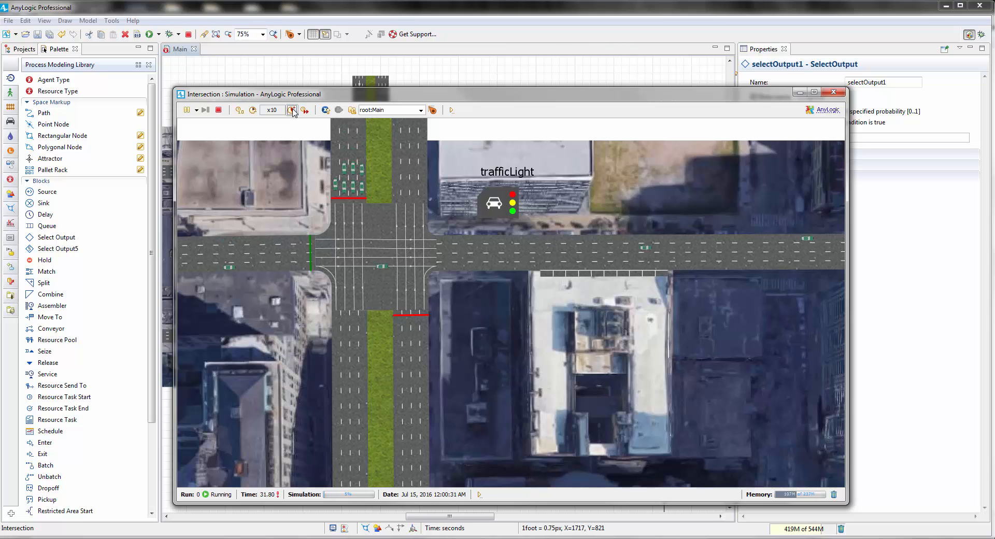
drag(622, 314, 542, 315)
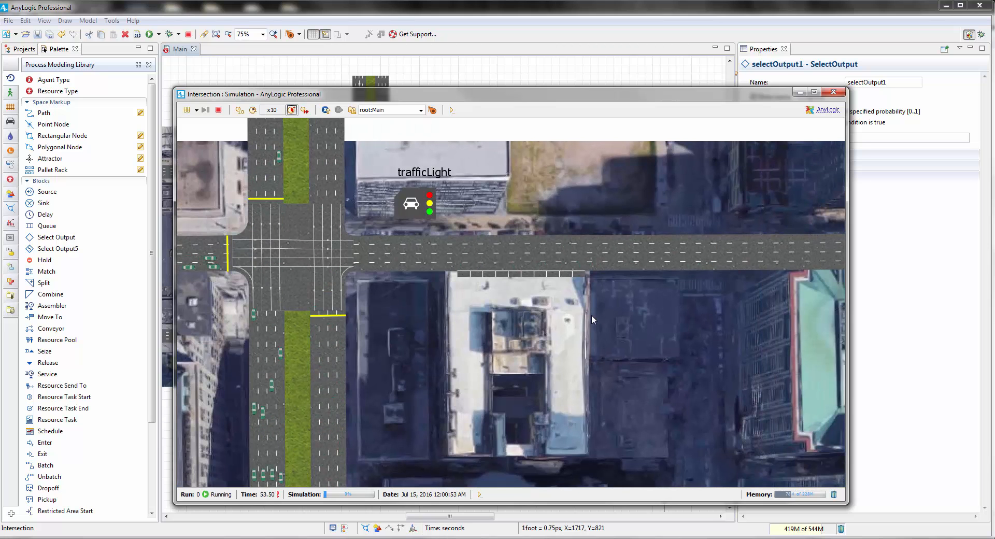
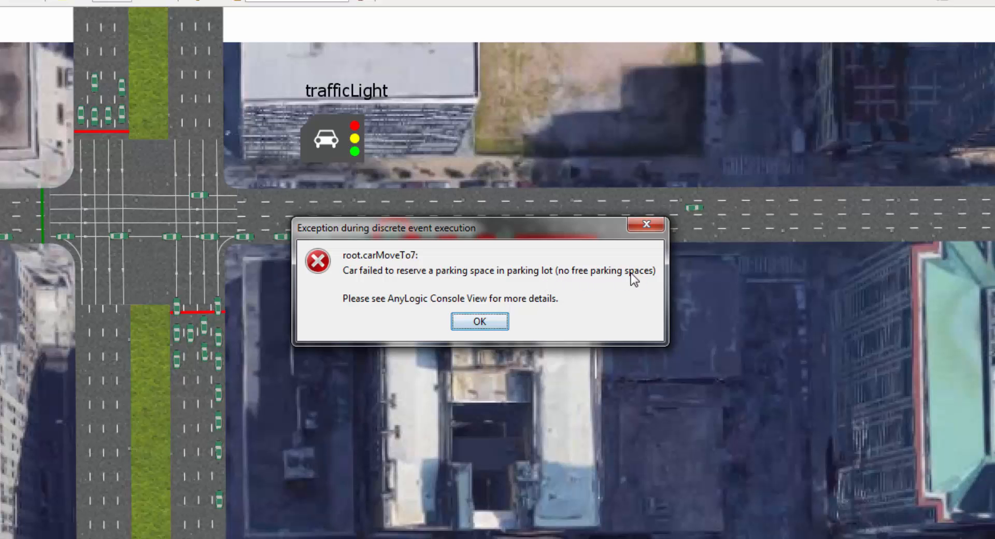
click(480, 322)
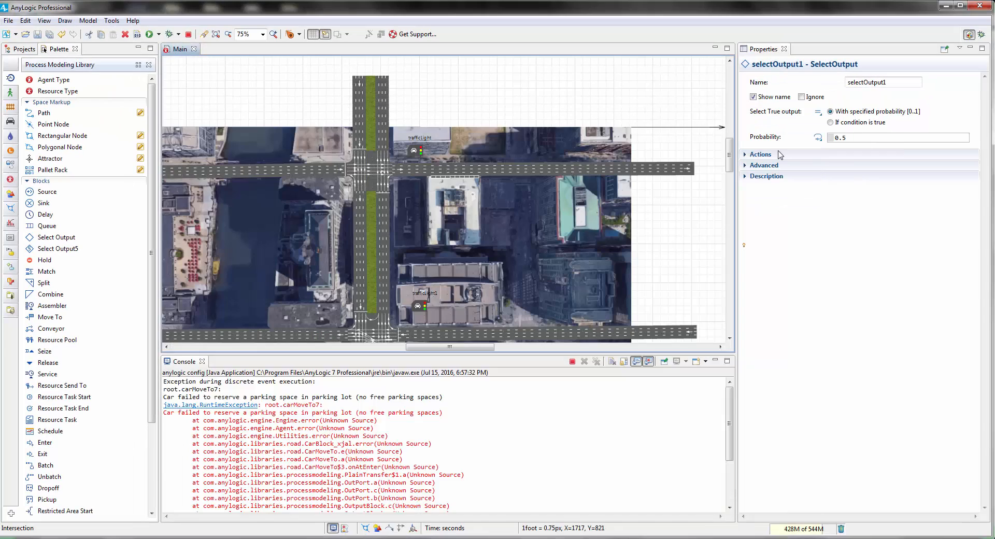
Connect carMoveTo7's lower output port, used when no way is found, to the input of carMoveTo.
drag(632, 391, 604, 264)
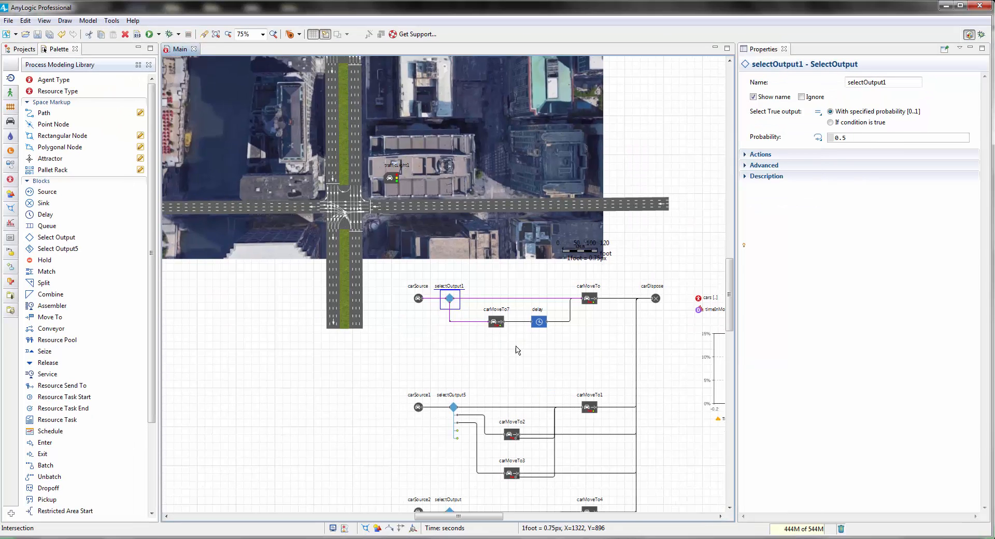
scroll(518, 350, up, 3)
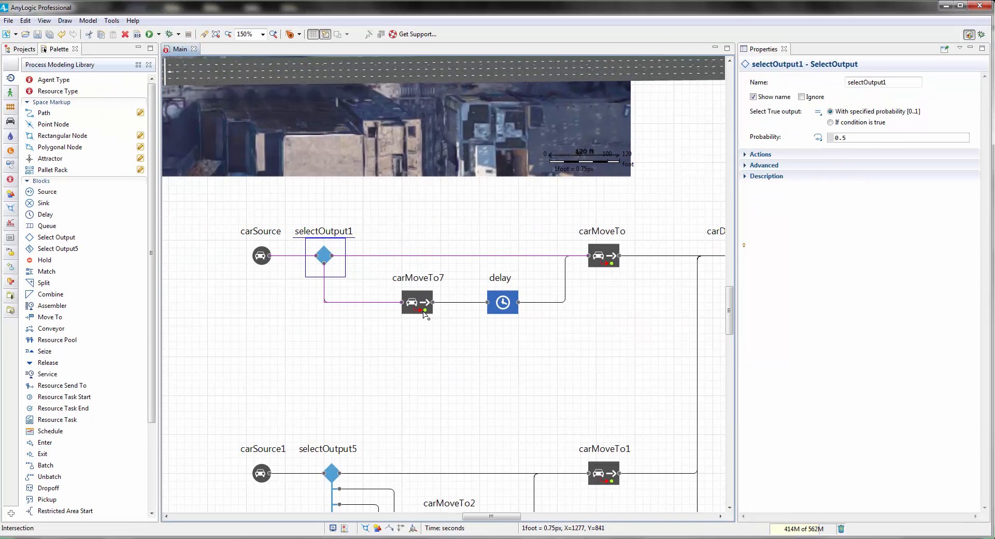
click(426, 313)
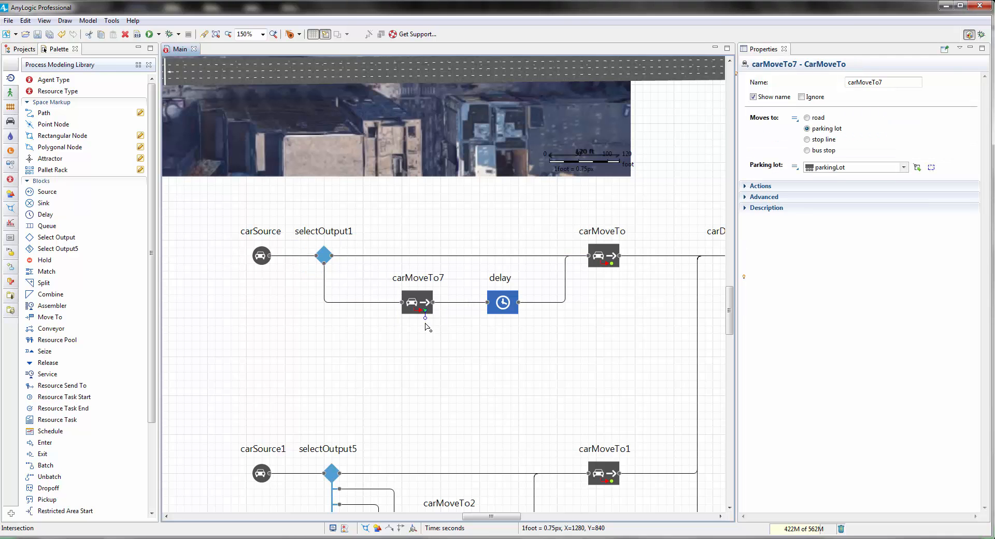
drag(426, 325, 568, 325)
click(590, 259)
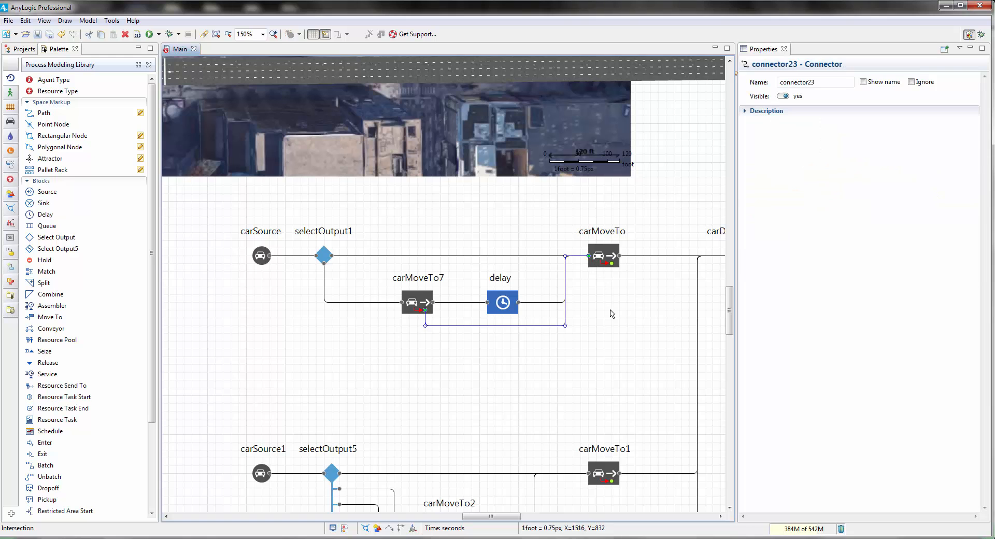
Run the Intersection simulation again with the new connection around the Delay block.
drag(601, 307, 613, 423)
drag(507, 321, 579, 478)
scroll(539, 389, down, 2)
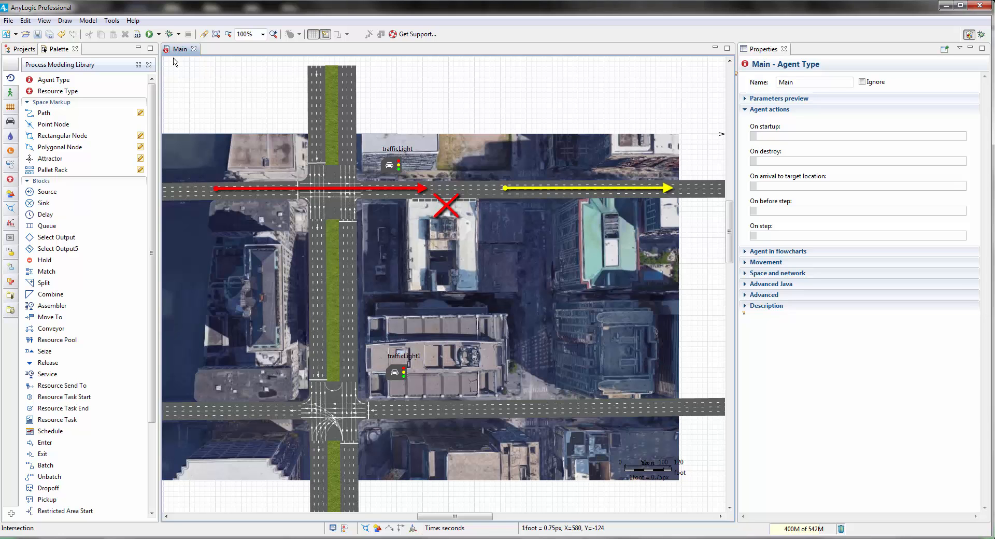
click(158, 34)
click(187, 48)
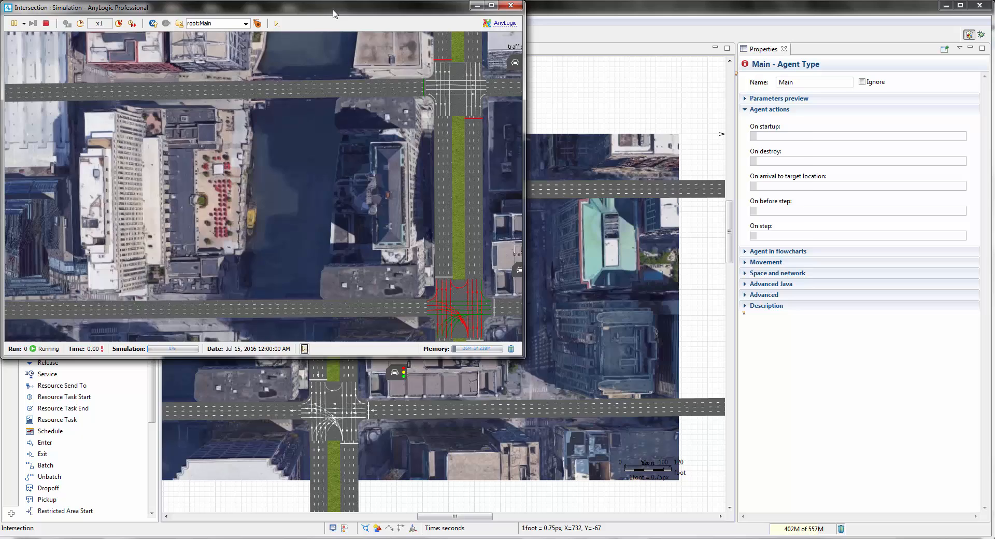
drag(335, 9, 610, 110)
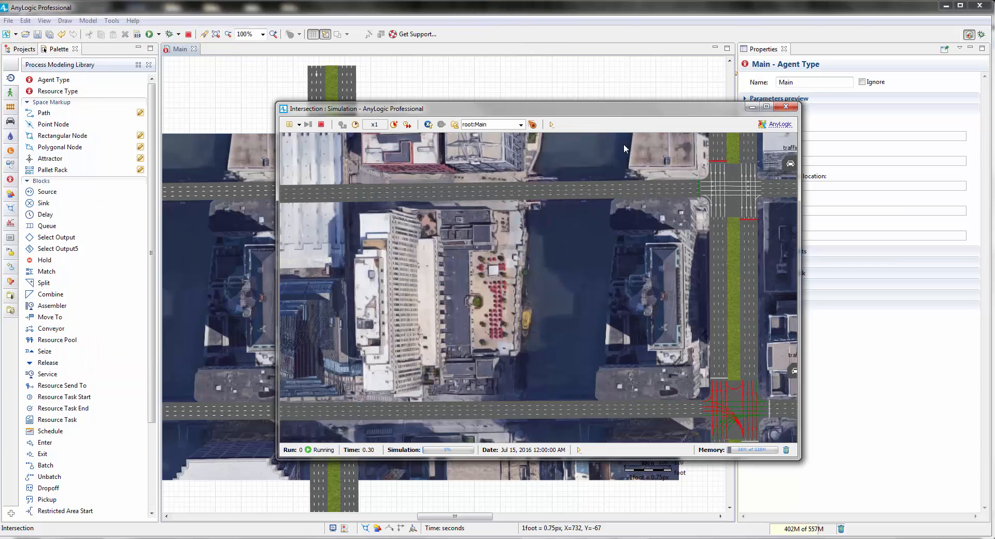
Watch cars use the parking lot beside the upper road at x25 speed, and close the simulation.
drag(576, 238, 415, 286)
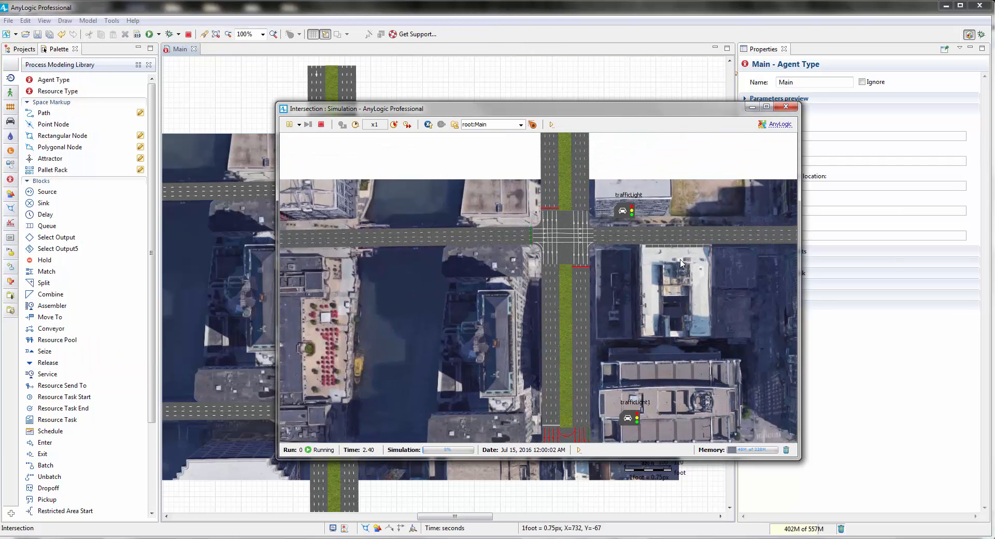
drag(650, 261, 610, 307)
scroll(591, 272, up, 1)
click(395, 124)
click(395, 125)
scroll(602, 291, up, 1)
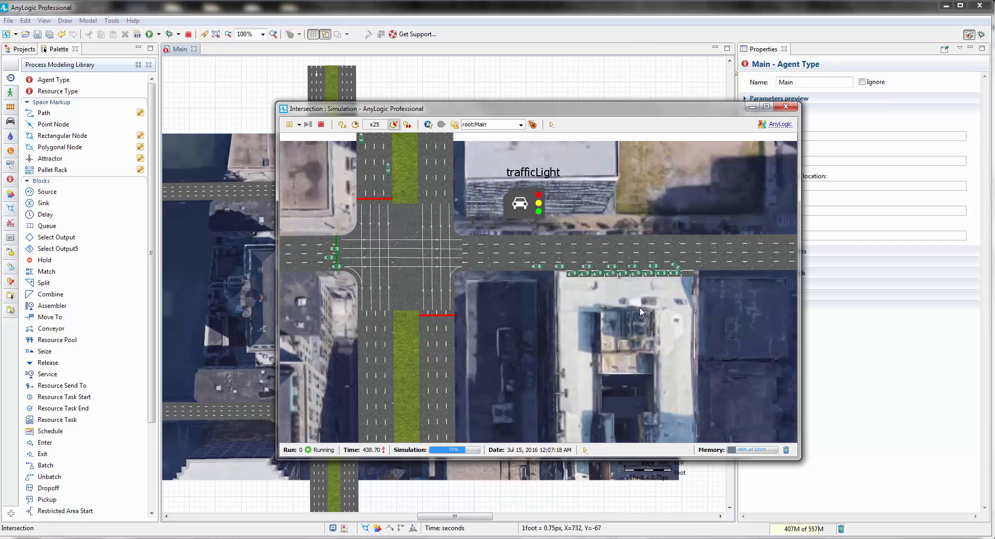
click(785, 110)
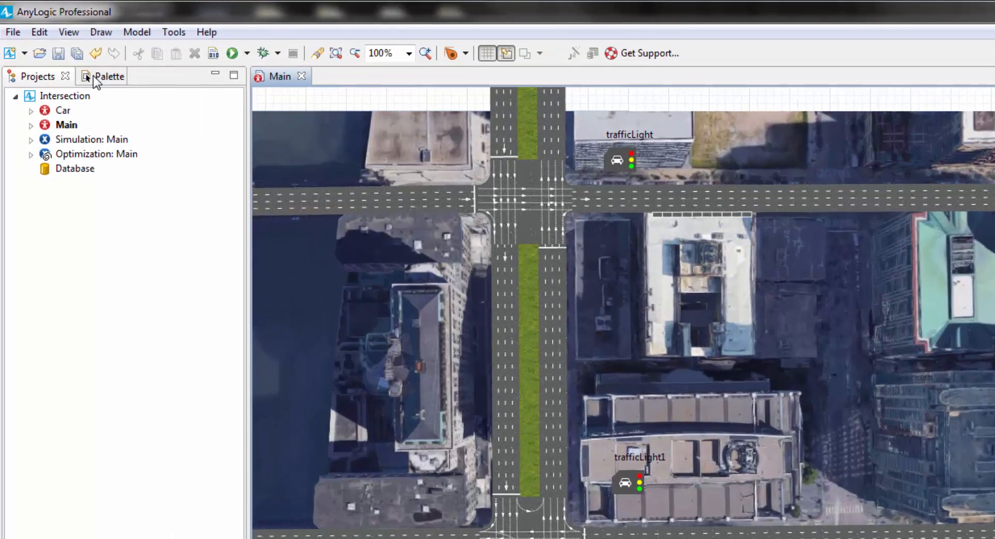
Place a Bus Stop on the upper side of the lower horizontal road, just east of the intersection.
click(64, 50)
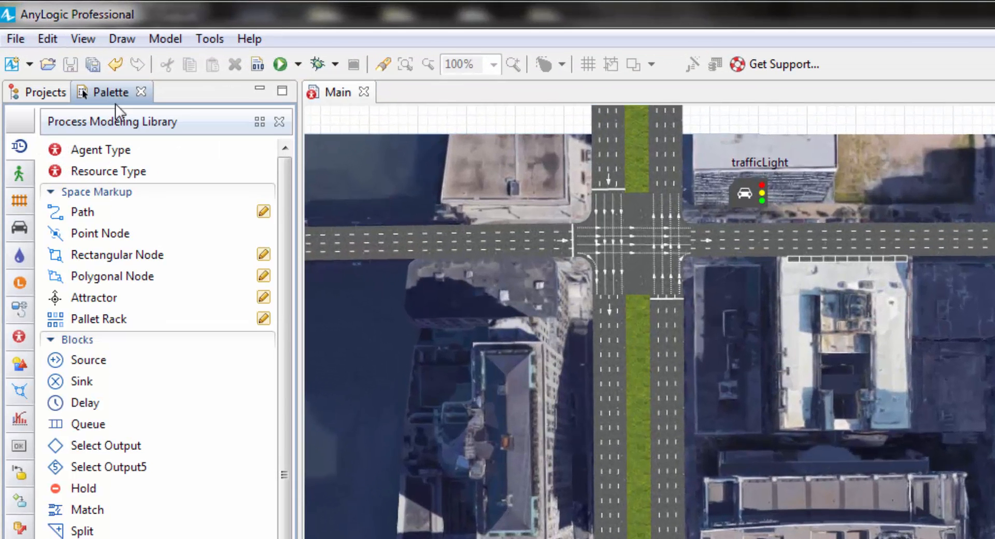
click(19, 227)
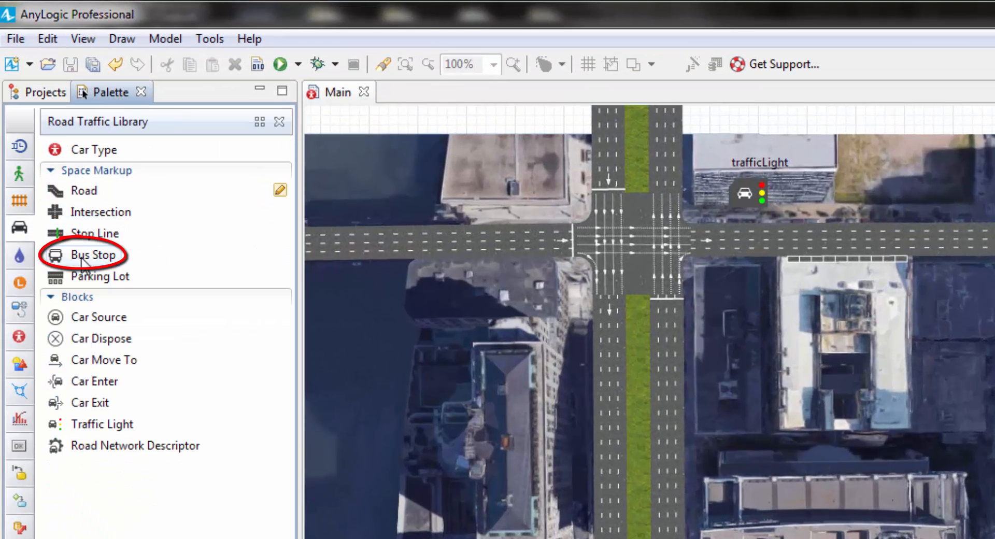
drag(82, 259, 994, 538)
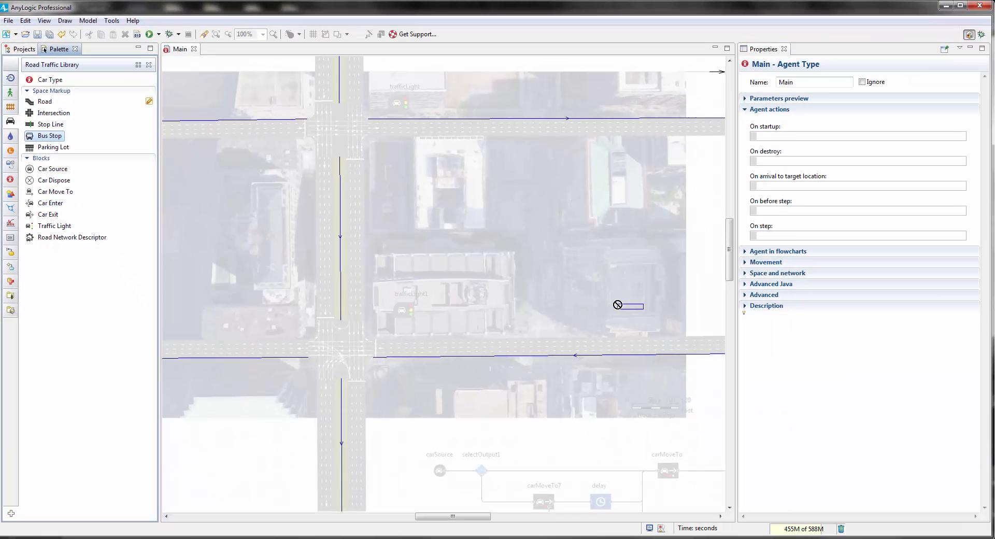
drag(618, 305, 480, 356)
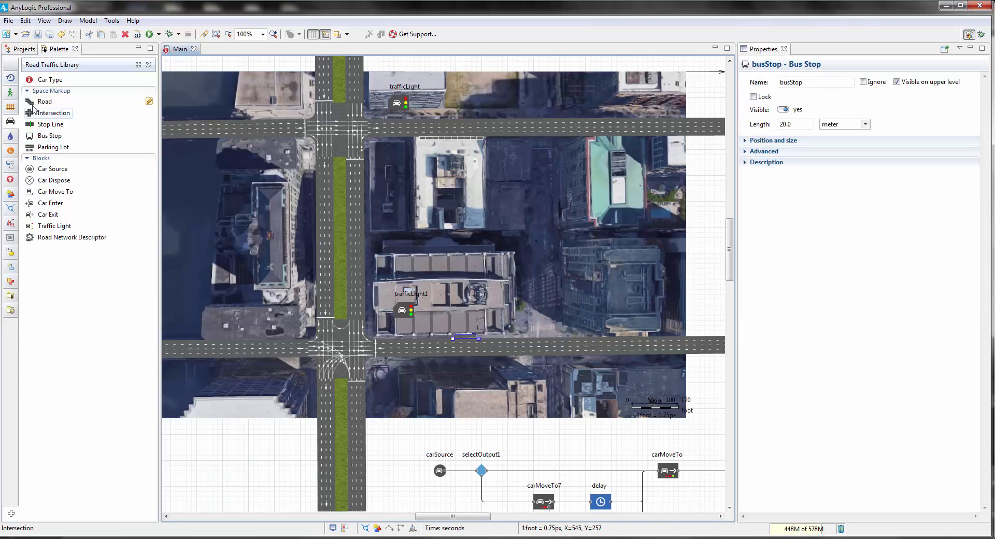
Place two more bus stops: on the east side of the vertical road between the intersections, and below the upper road by the green-roofed building.
drag(44, 138, 356, 228)
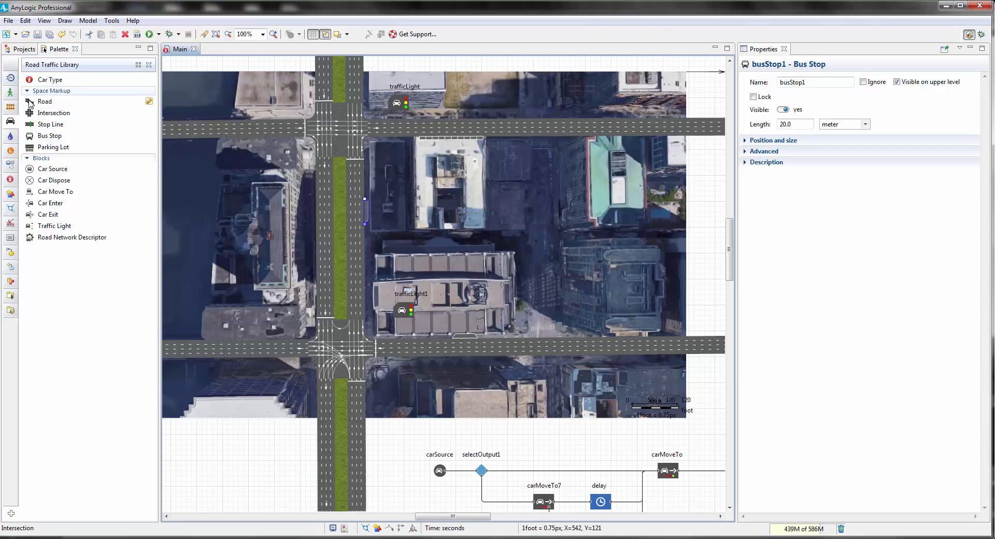
drag(40, 138, 641, 130)
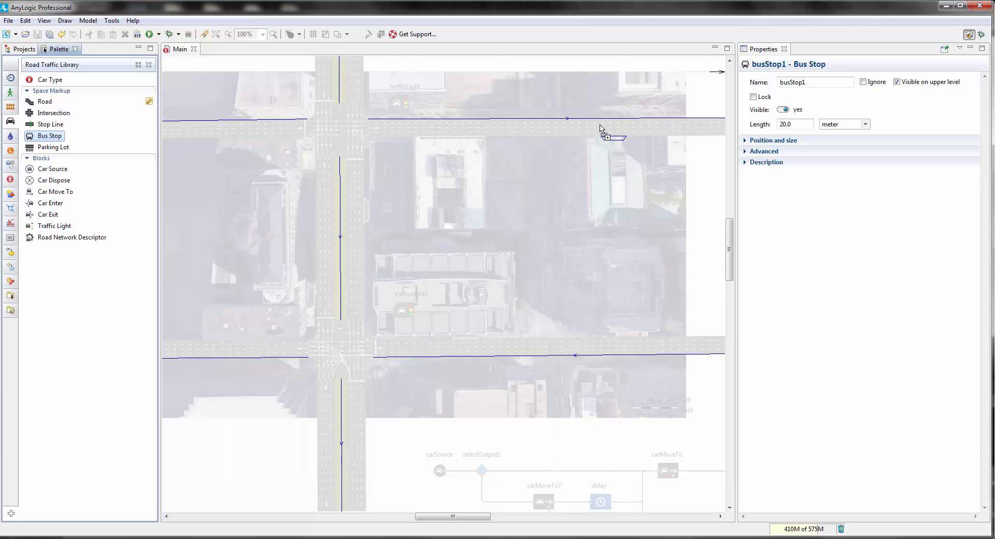
drag(600, 126, 600, 127)
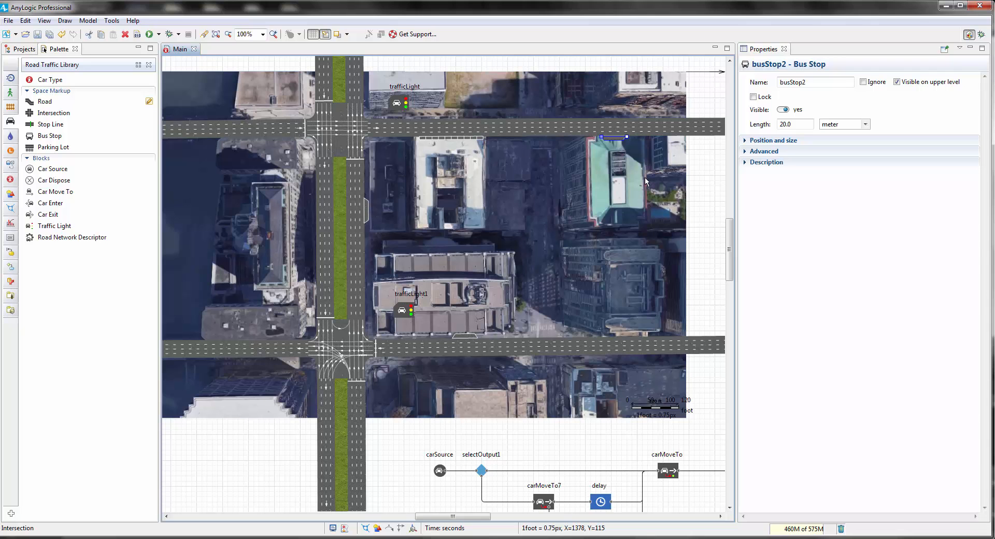
Add a new Car Source block to the flowchart below carSource3.
drag(701, 218, 681, 153)
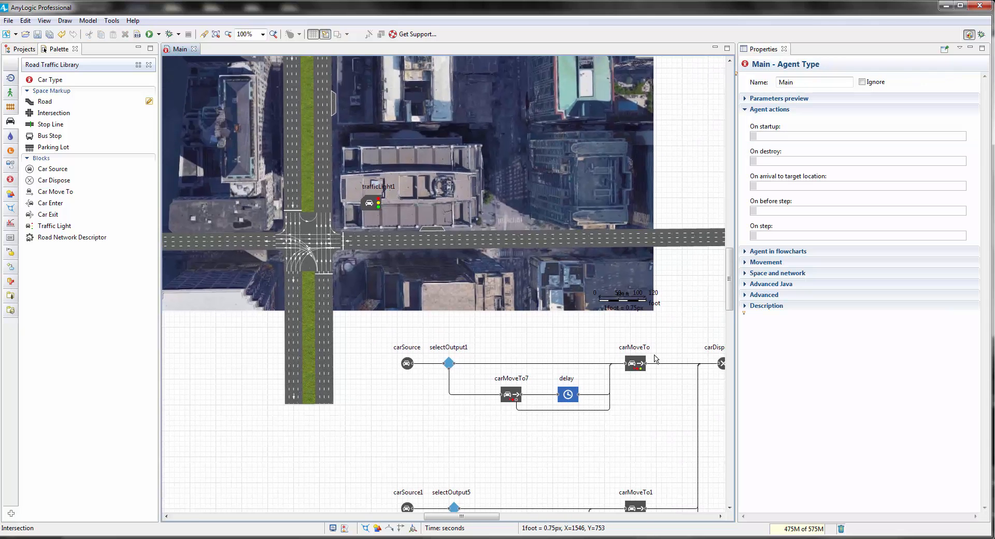
drag(655, 355, 633, 241)
drag(587, 347, 555, 155)
drag(513, 311, 508, 190)
drag(421, 247, 429, 214)
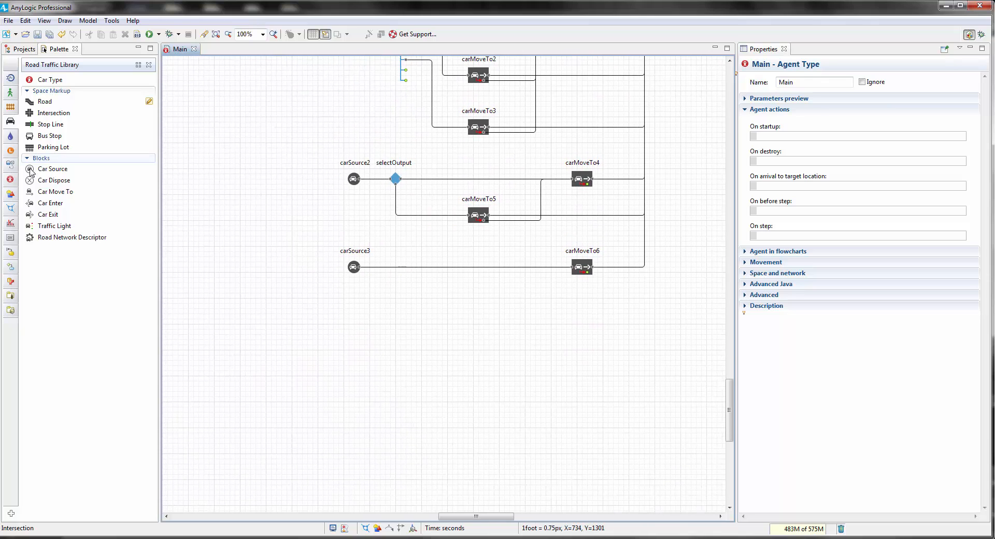
drag(33, 171, 350, 348)
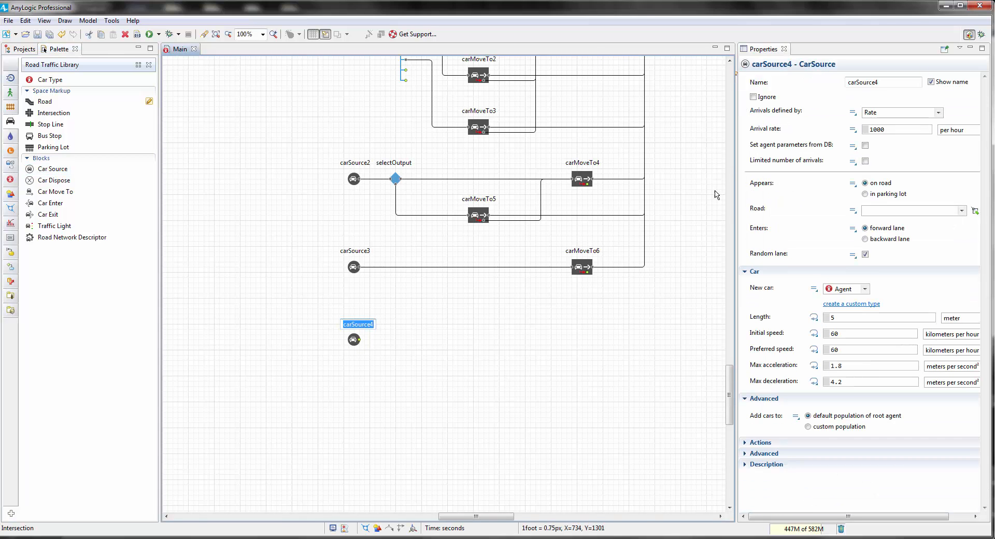
Create a custom car type named Bus for carSource4, from scratch with the Bus 1 3D animation.
drag(737, 174, 624, 183)
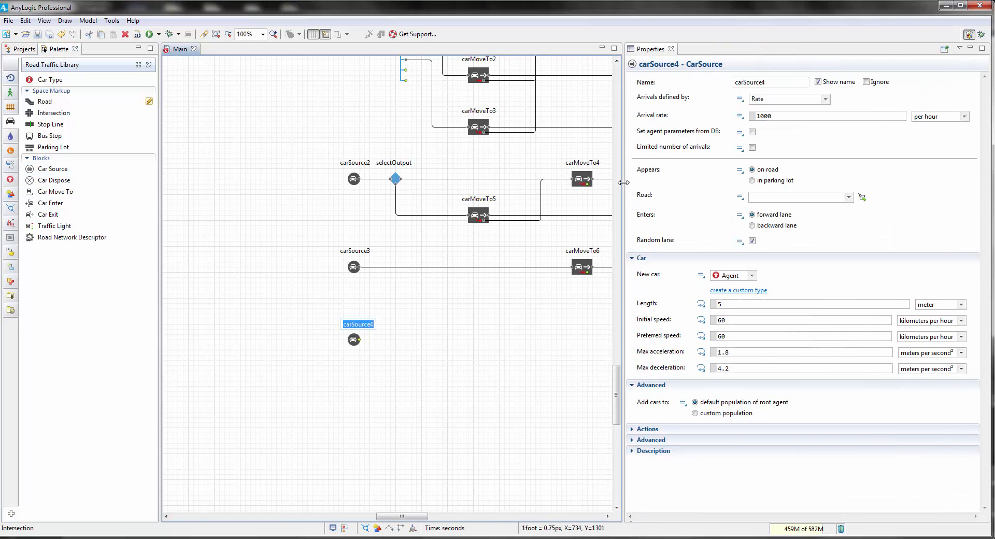
click(738, 291)
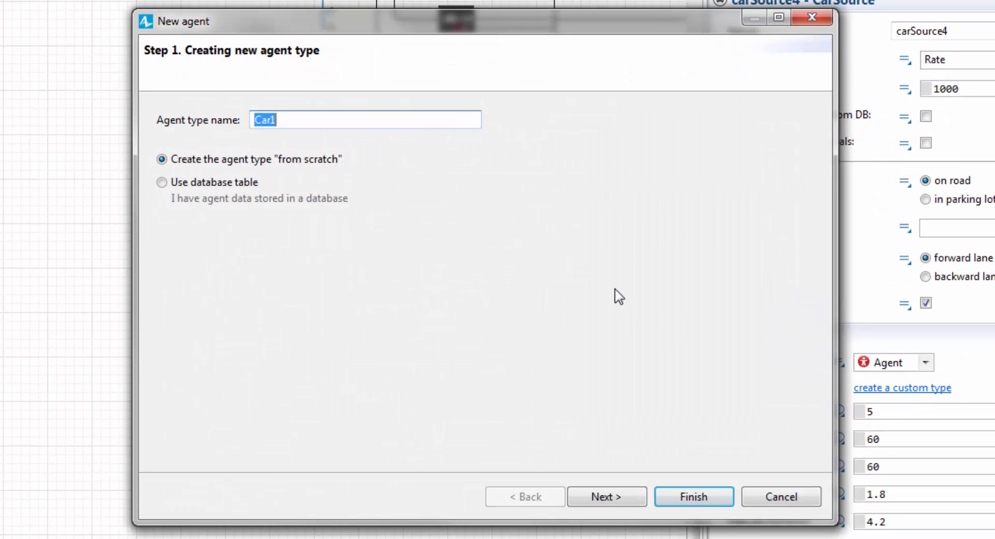
text(Bus)
click(607, 495)
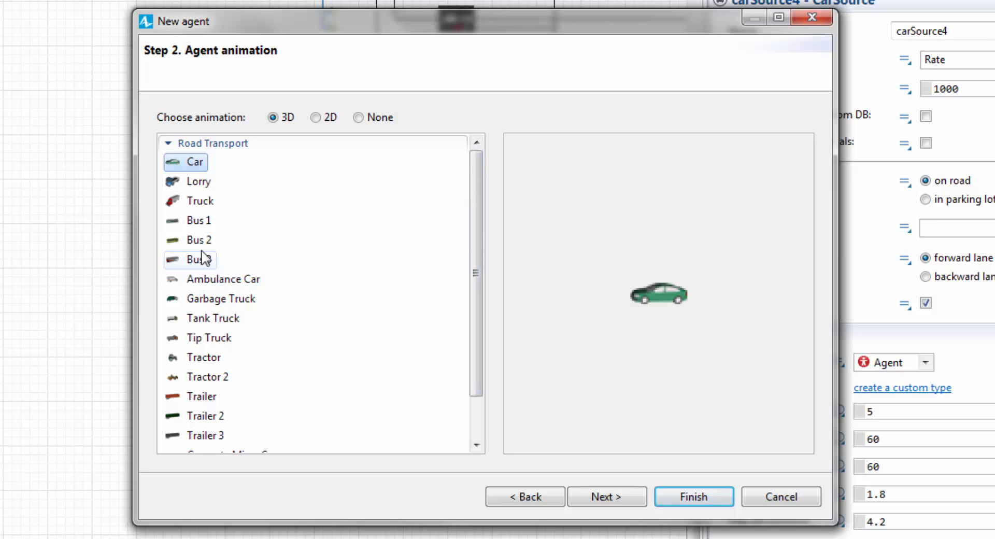
click(204, 221)
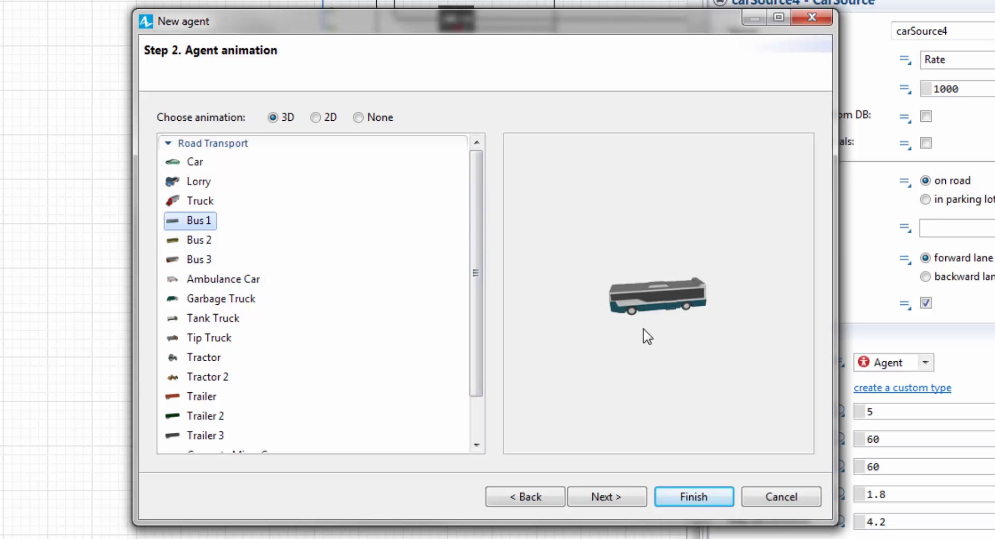
click(621, 498)
Add a parameter named stopCounter of type int to the Bus agent type and finish creating the type.
click(207, 167)
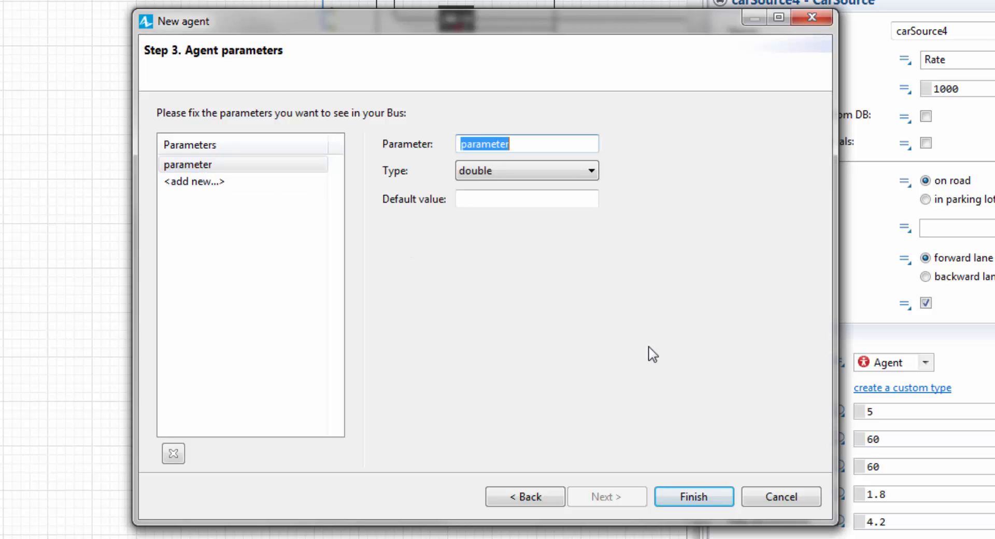
text(stopCounter)
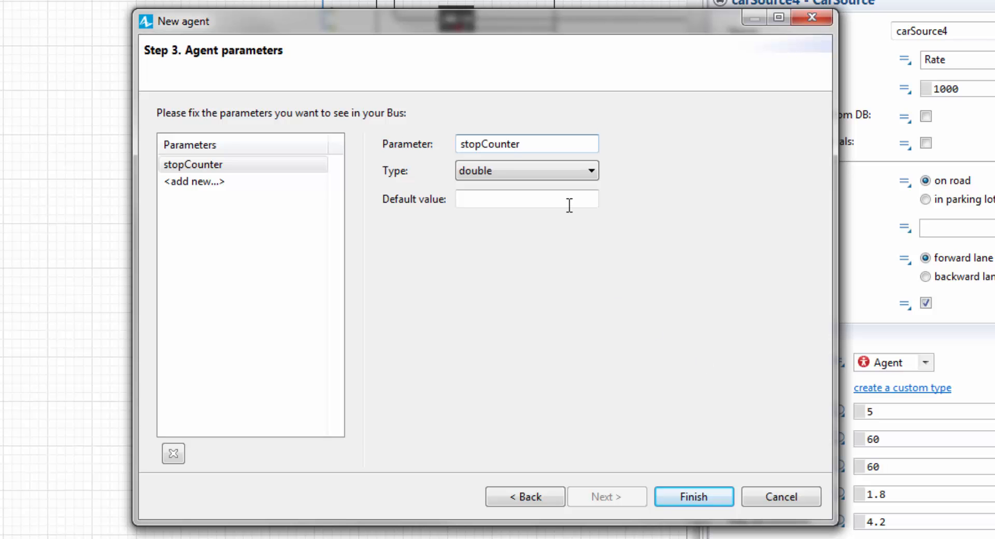
click(591, 171)
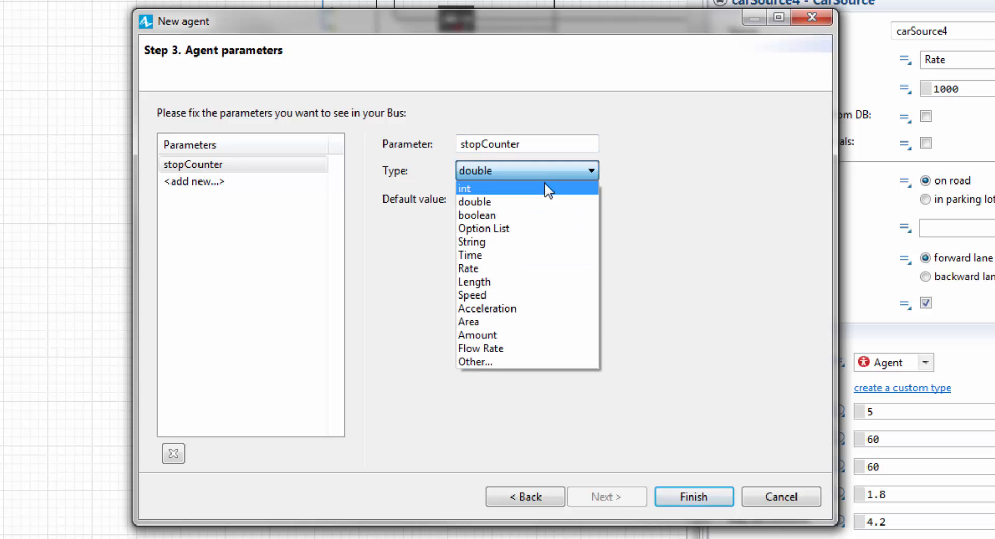
click(545, 185)
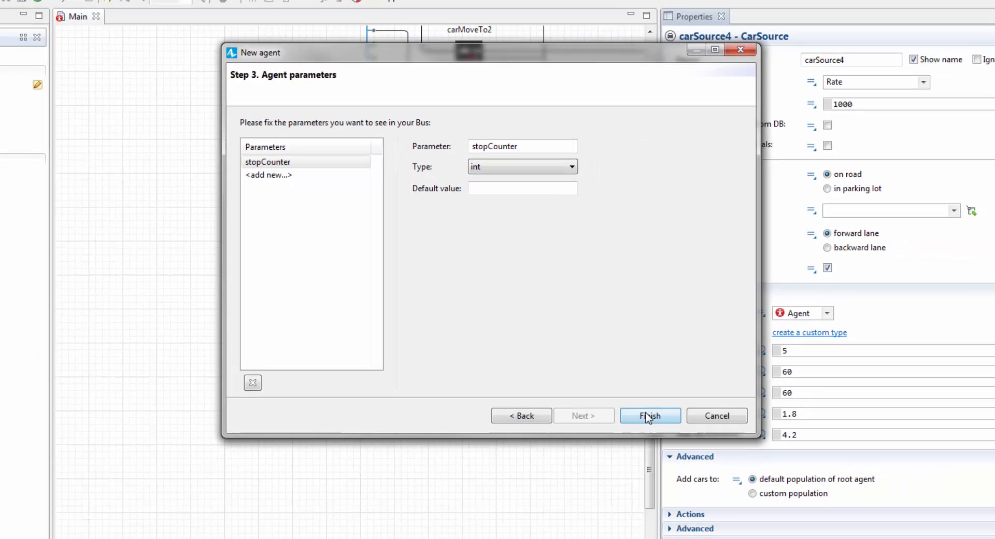
click(691, 498)
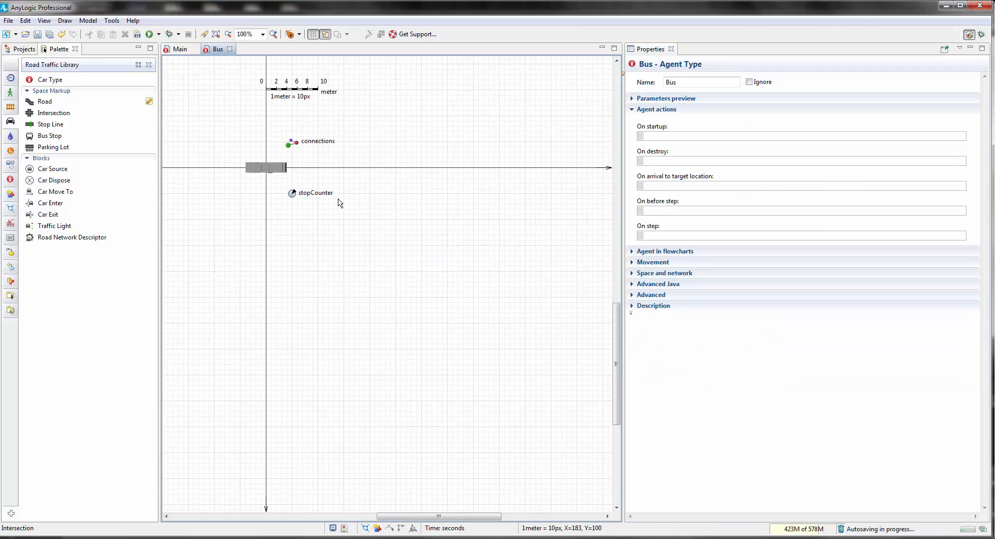
In Main, add a single agent of a new agent type beside carSource4.
click(179, 50)
drag(467, 322, 427, 297)
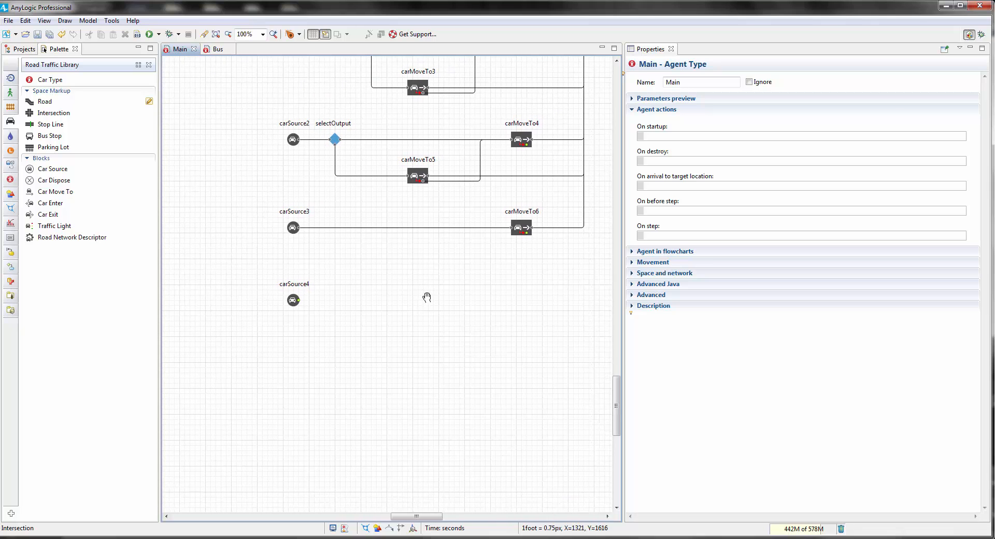
mouse_move(442, 329)
mouse_down()
mouse_move(435, 321)
mouse_move(402, 412)
mouse_move(414, 428)
mouse_move(435, 401)
mouse_up()
scroll(414, 427, down, 1)
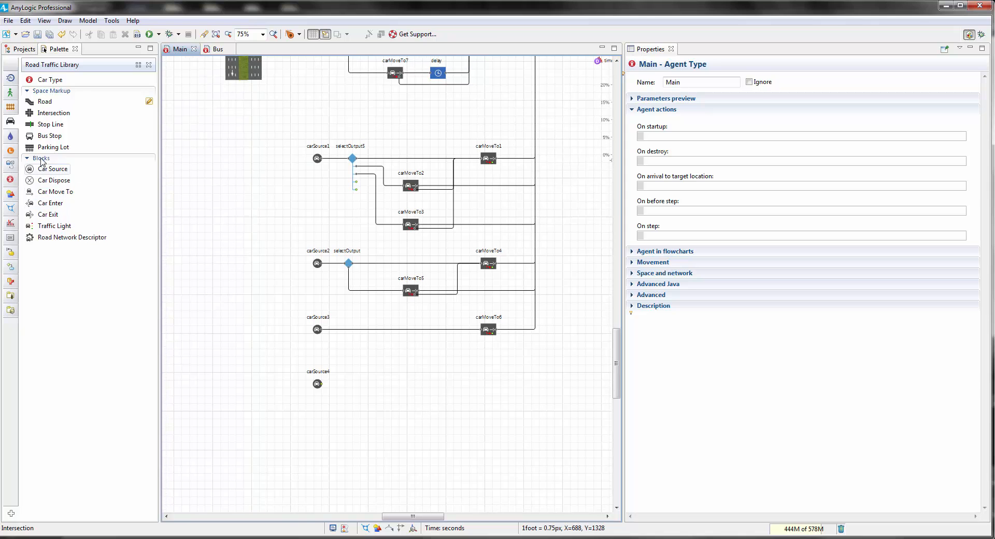
click(9, 179)
mouse_move(46, 80)
mouse_down()
mouse_move(358, 342)
mouse_move(388, 385)
mouse_up()
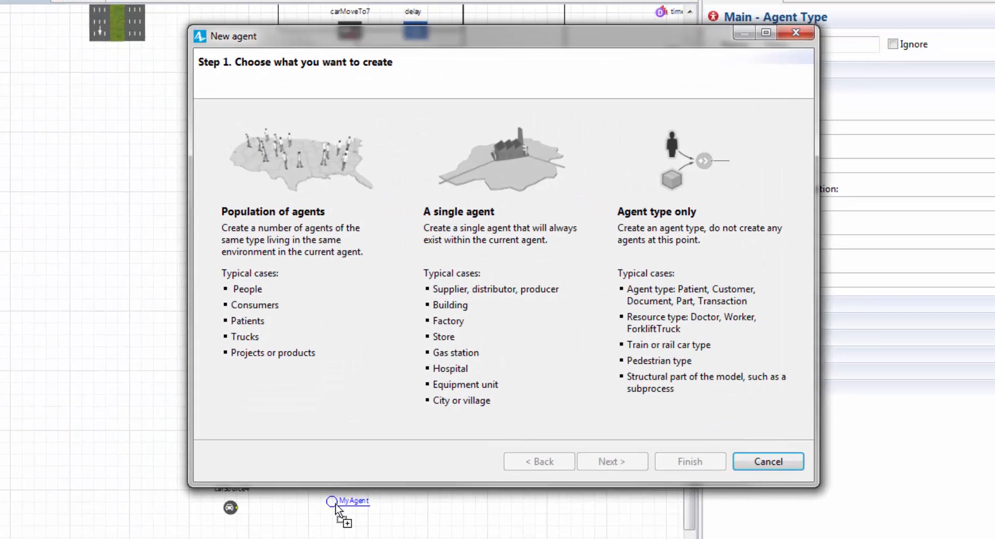
click(459, 189)
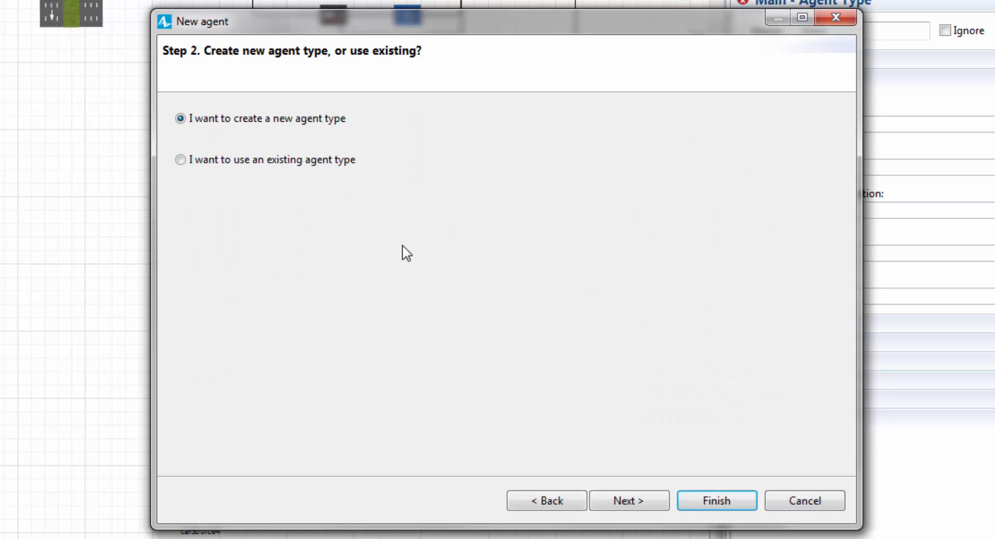
click(629, 499)
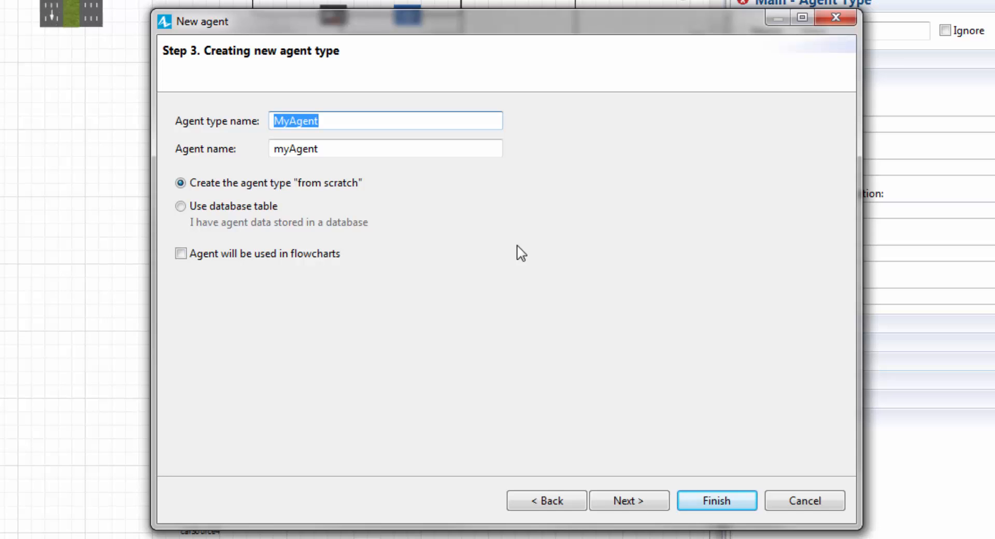
Name the new agent type BusRoute, choose no animation, and finish creating it without parameters.
text(Bus)
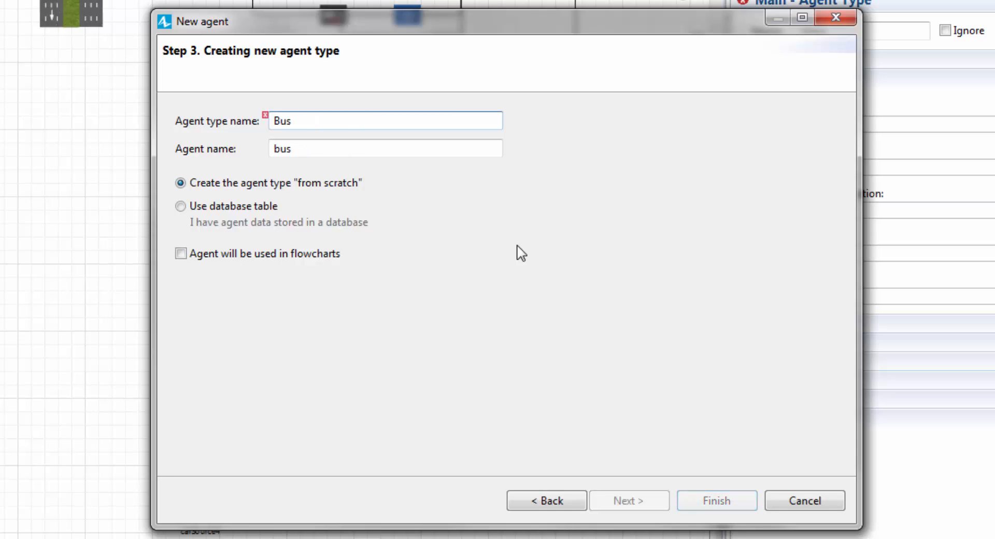
text(Route)
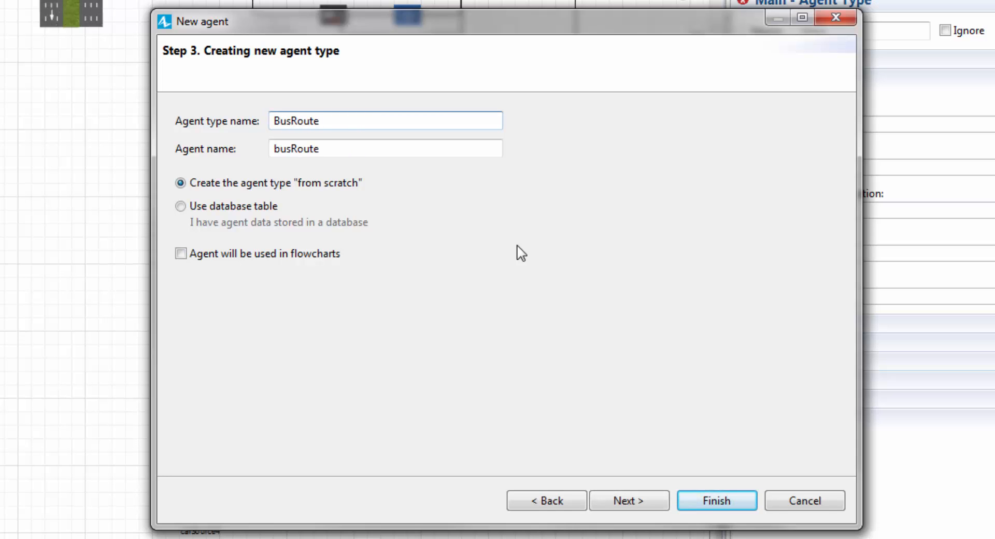
click(625, 505)
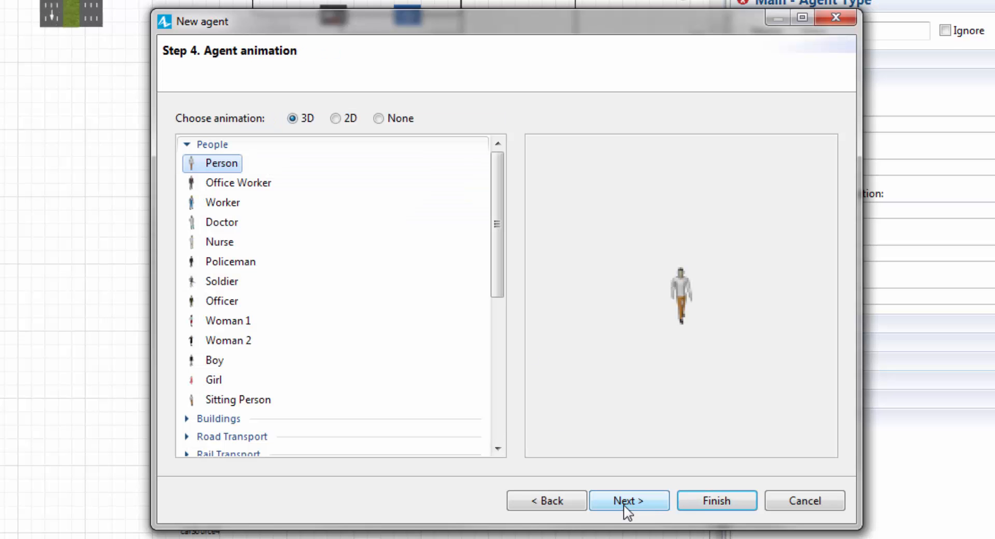
click(379, 119)
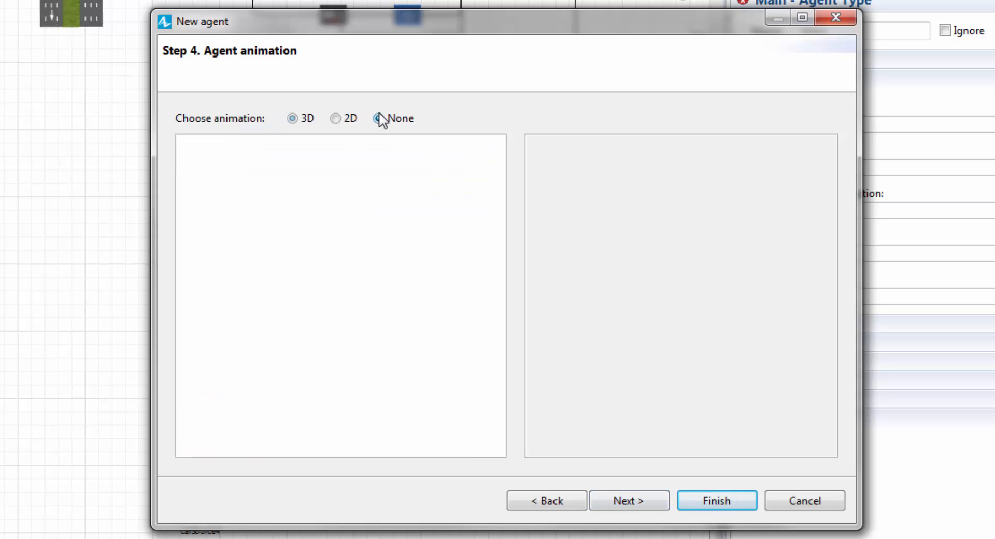
click(629, 498)
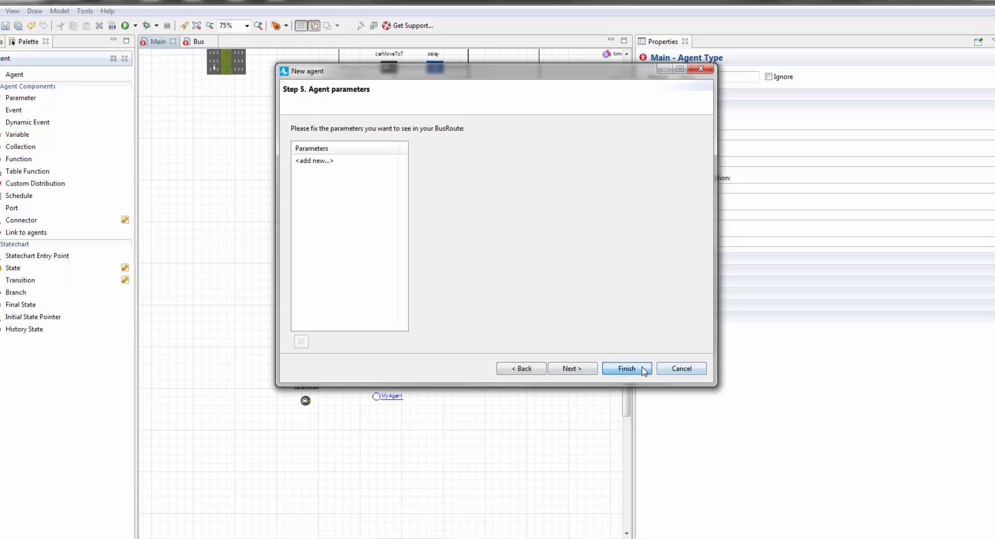
click(717, 500)
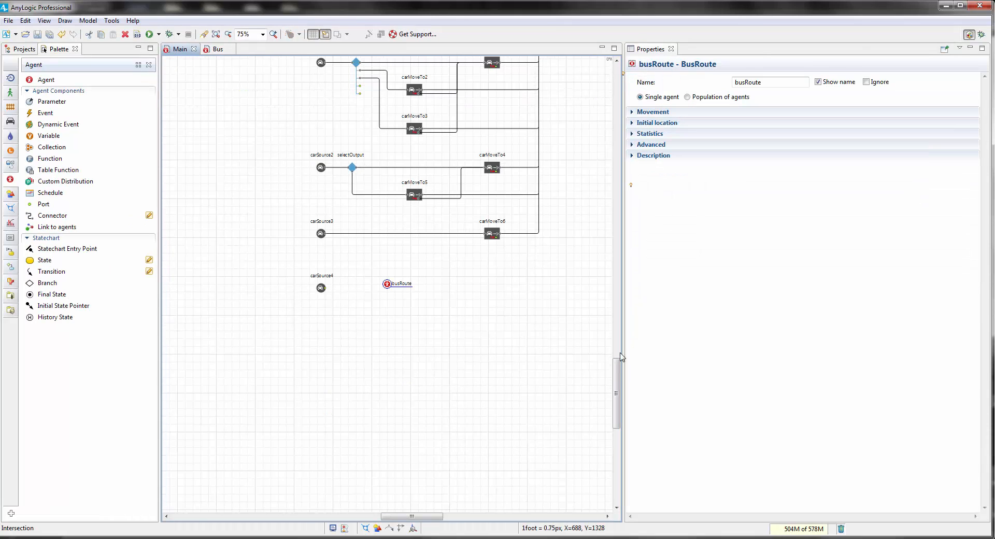
Open the BusRoute agent type and place a Retail Store picture near its origin.
drag(439, 319, 440, 342)
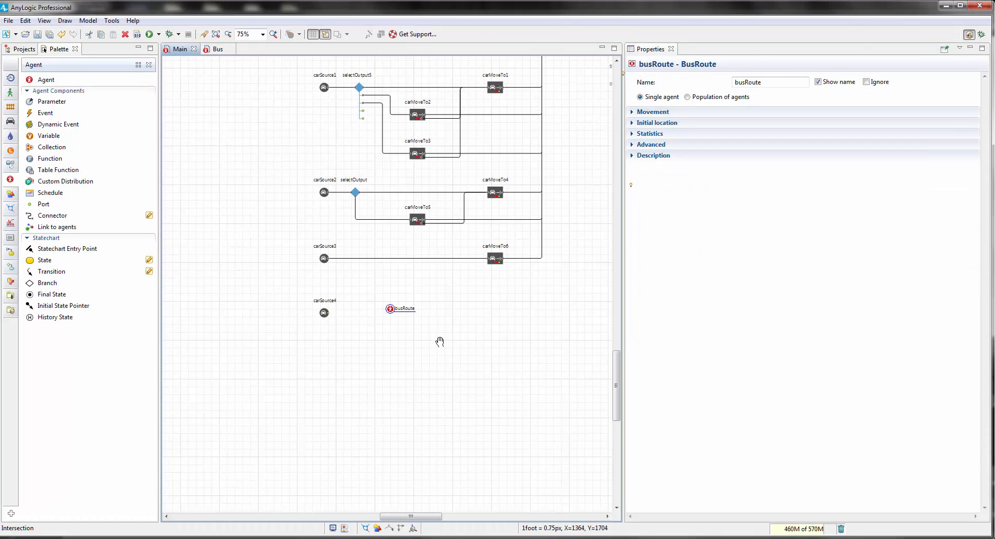
double_click(392, 312)
mouse_move(307, 160)
mouse_down()
mouse_move(360, 202)
mouse_move(308, 173)
mouse_move(323, 165)
mouse_up()
click(9, 296)
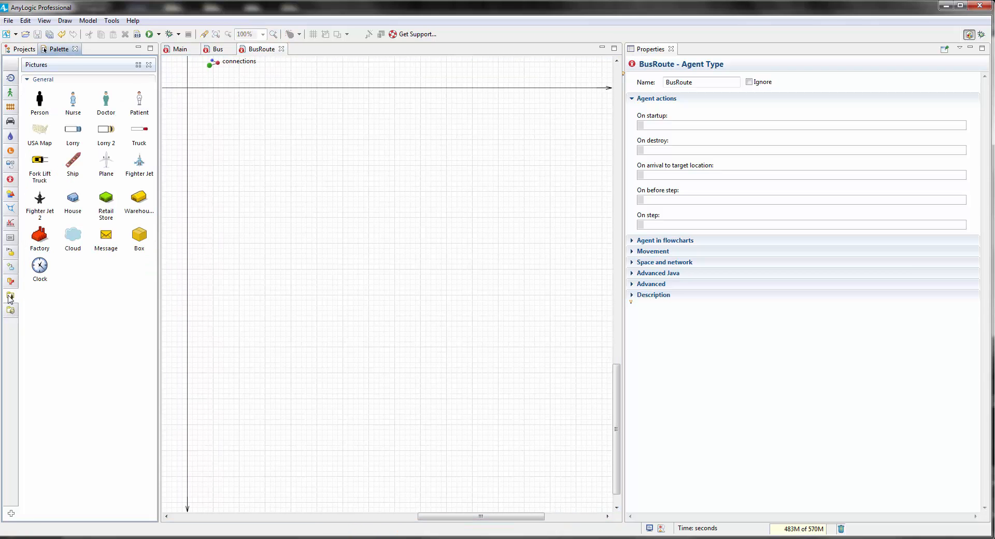
drag(106, 200, 307, 146)
click(288, 184)
click(292, 131)
click(285, 182)
drag(285, 182, 353, 169)
scroll(322, 193, up, 2)
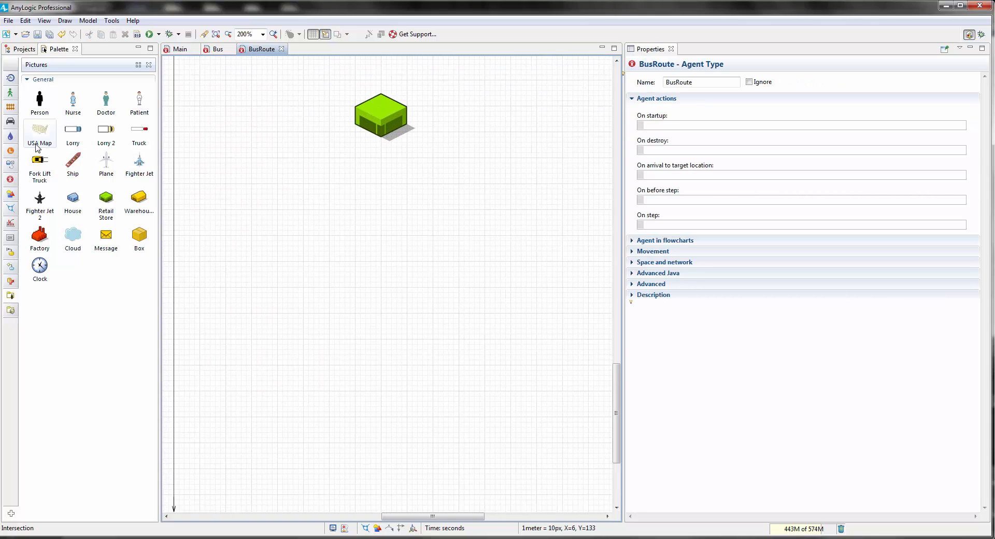
Place a port on each side of the store picture and hide both port names.
click(10, 180)
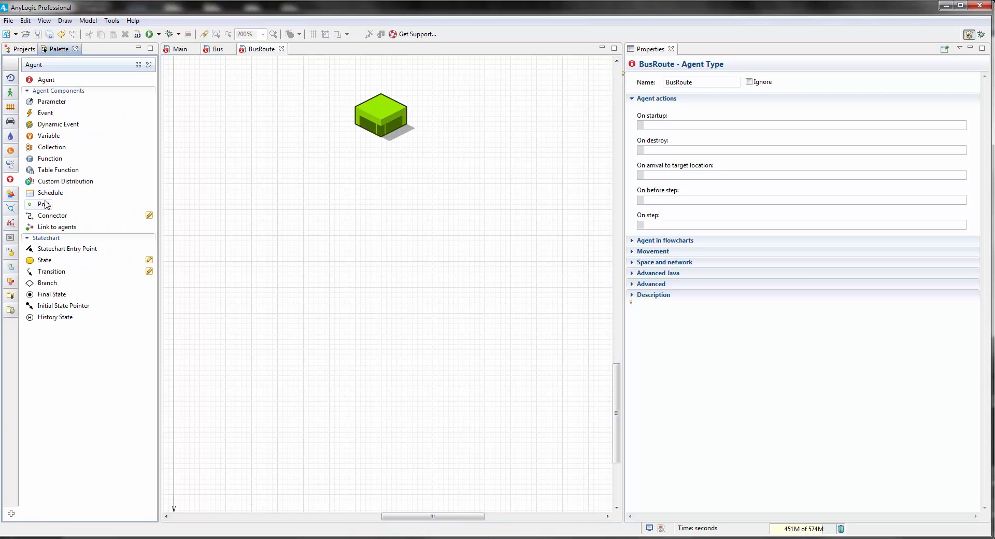
mouse_move(45, 204)
mouse_down()
mouse_move(369, 182)
mouse_move(423, 122)
mouse_up()
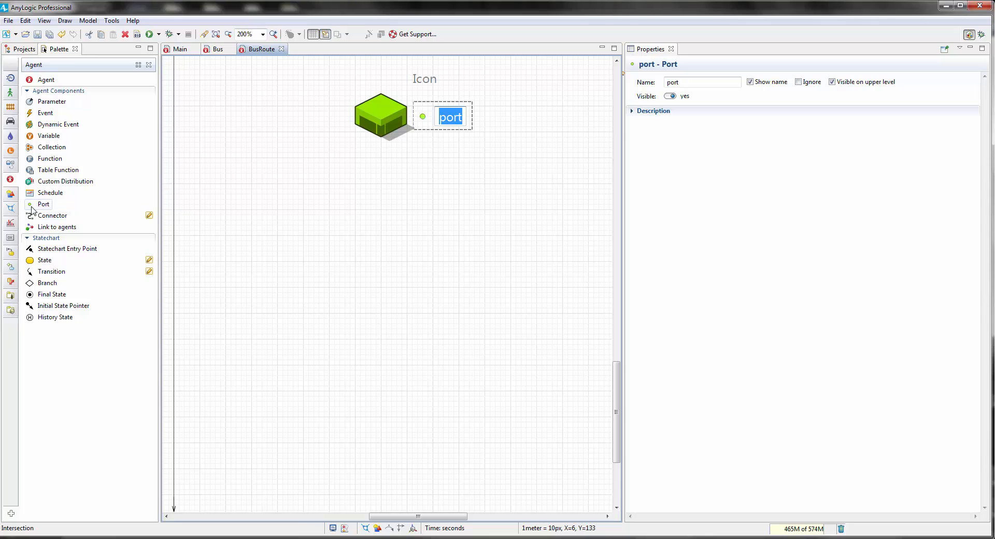
drag(45, 205, 336, 117)
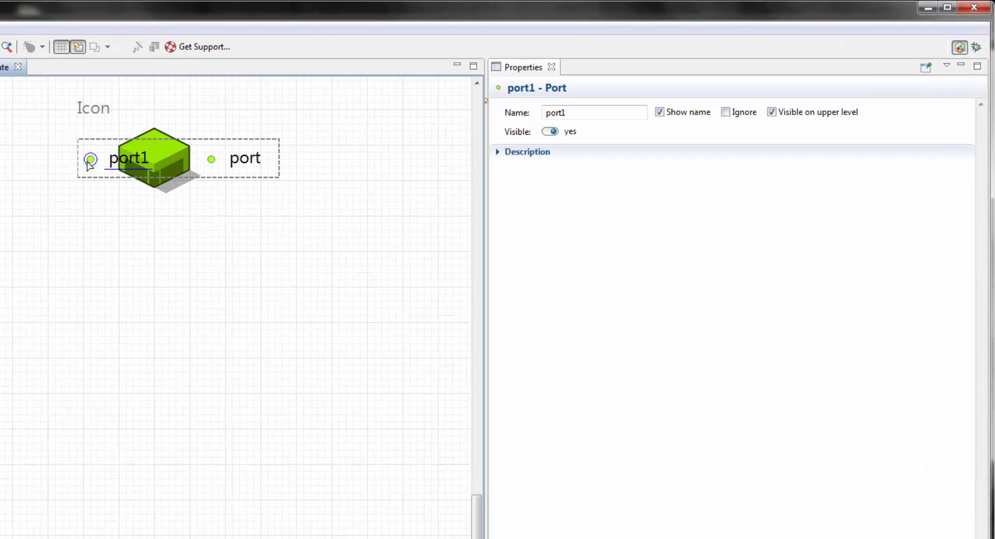
click(642, 118)
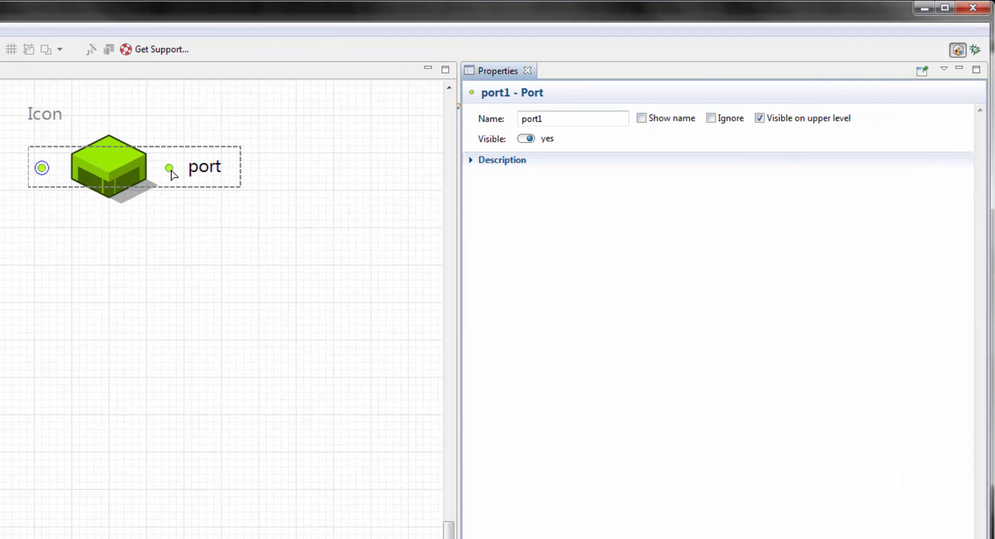
click(171, 169)
click(642, 118)
Mark the store picture as an icon and nudge the port on its left side slightly closer to it.
click(116, 179)
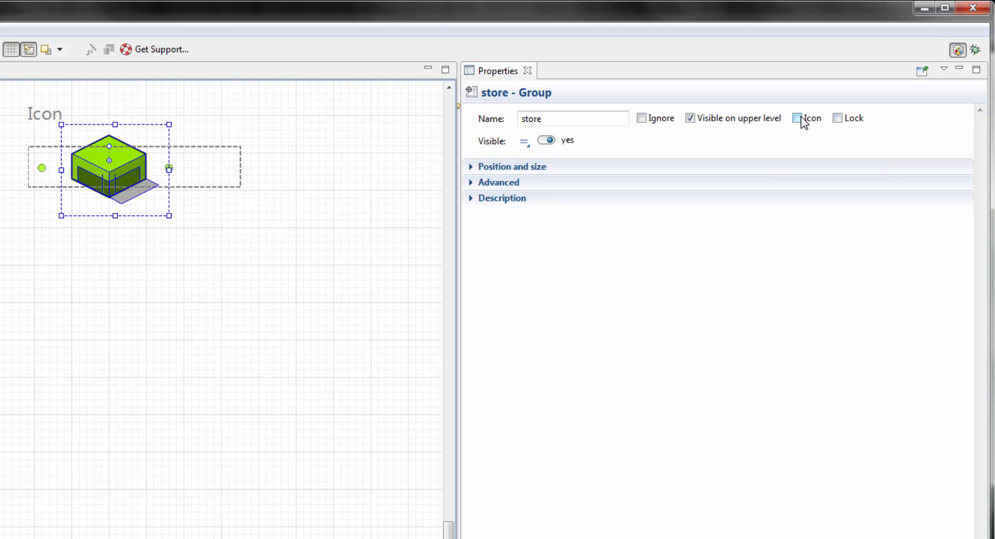
click(802, 120)
click(235, 361)
scroll(73, 312, up, 1)
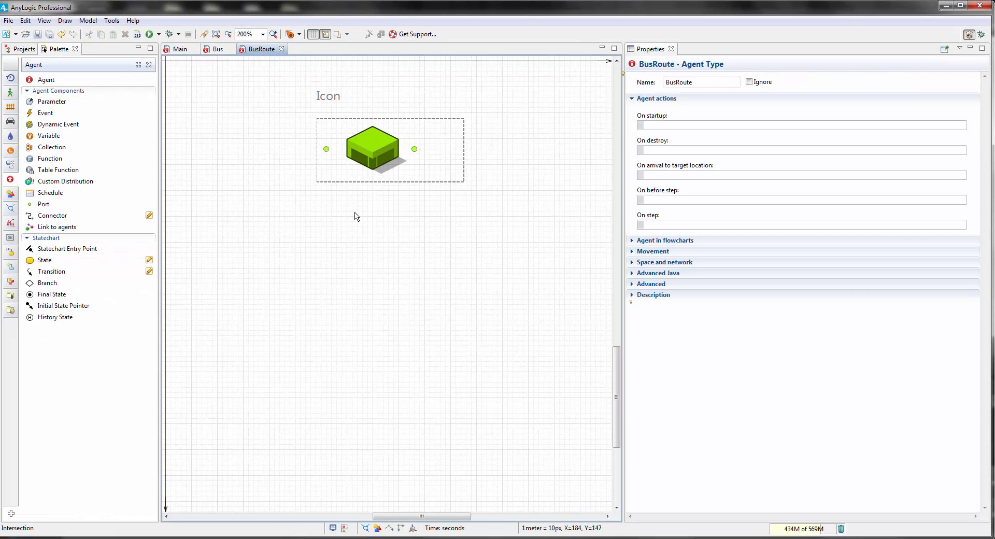
scroll(356, 217, up, 1)
click(313, 157)
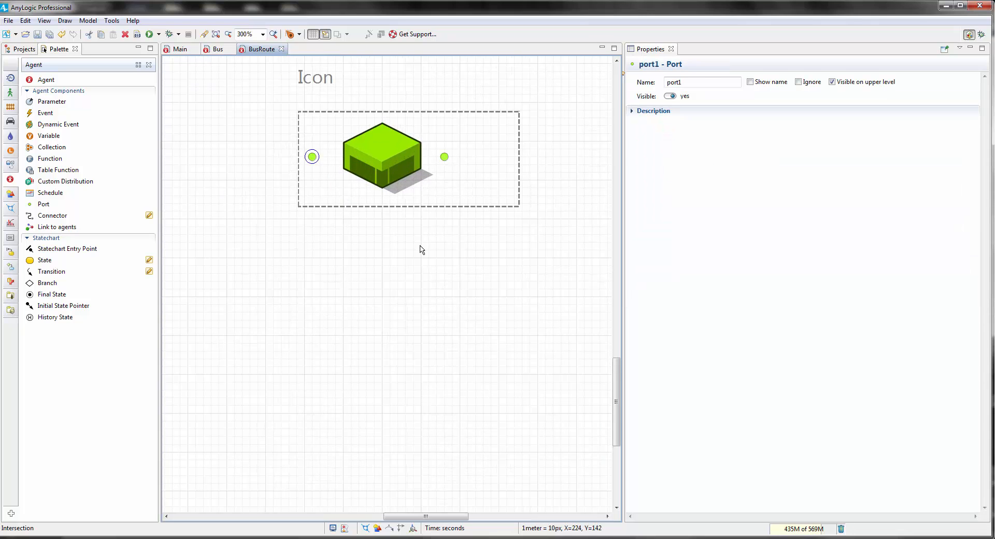
key(Right)
click(362, 229)
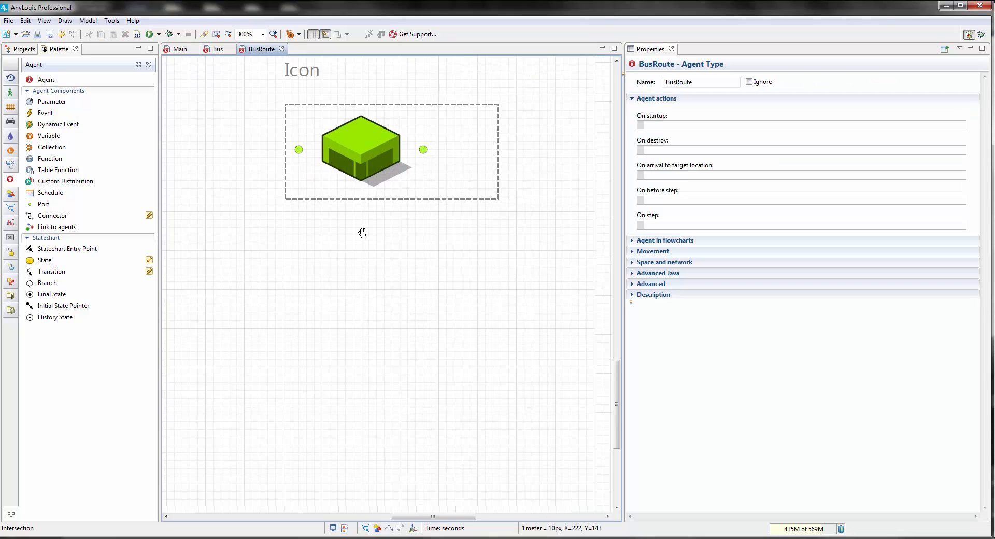
Build a connected chain of Car Move To, Delay and Select Output blocks below the BusRoute icon.
scroll(363, 234, down, 2)
drag(385, 288, 419, 240)
click(14, 122)
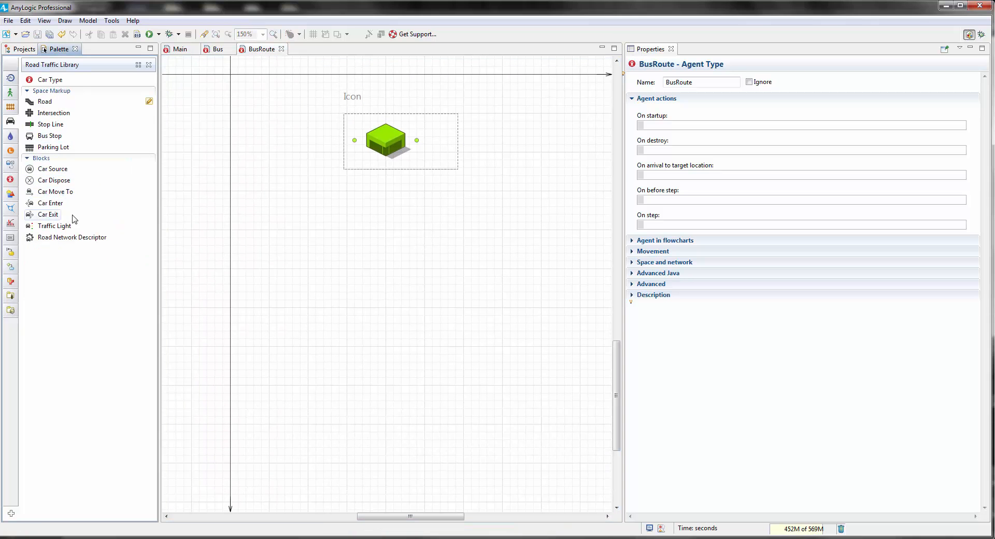
drag(56, 194, 328, 250)
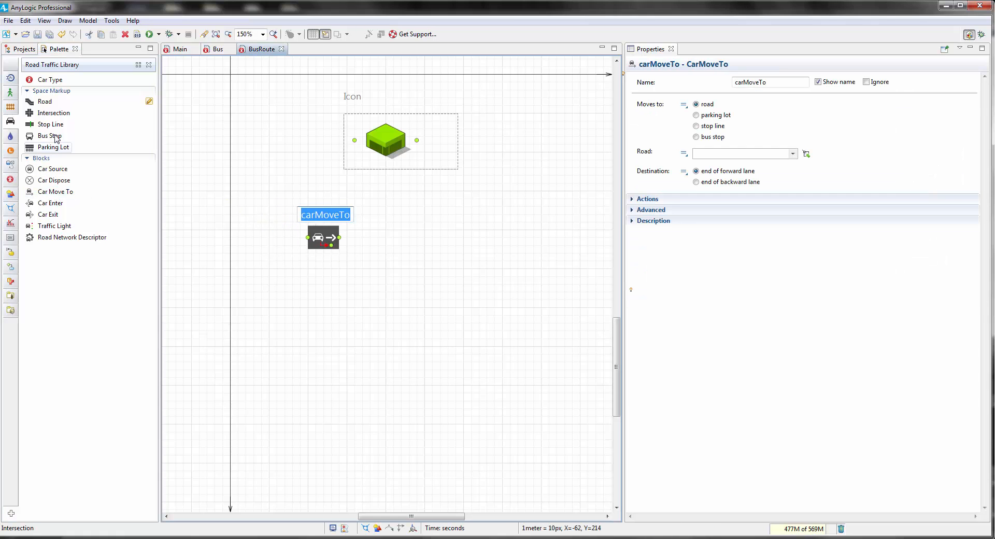
click(9, 80)
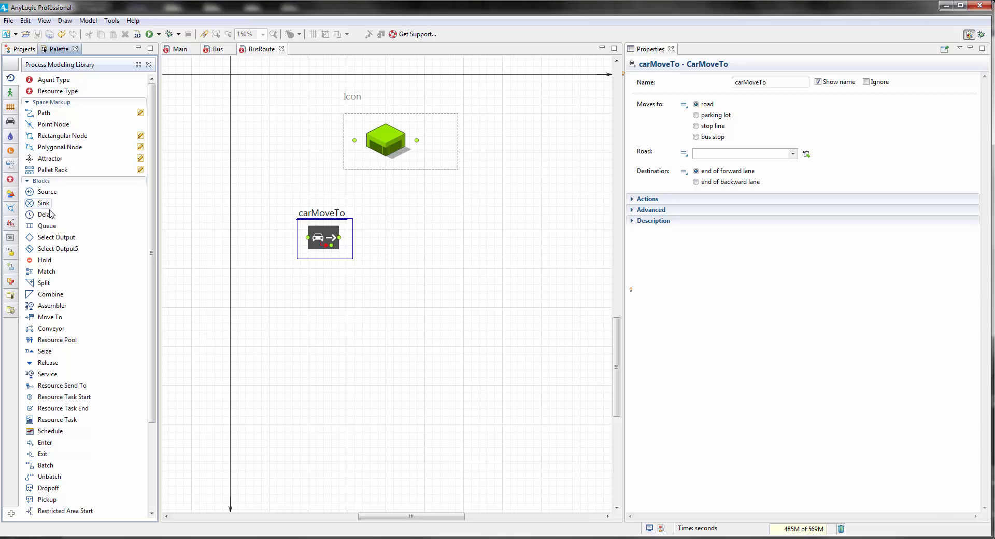
drag(75, 194, 404, 241)
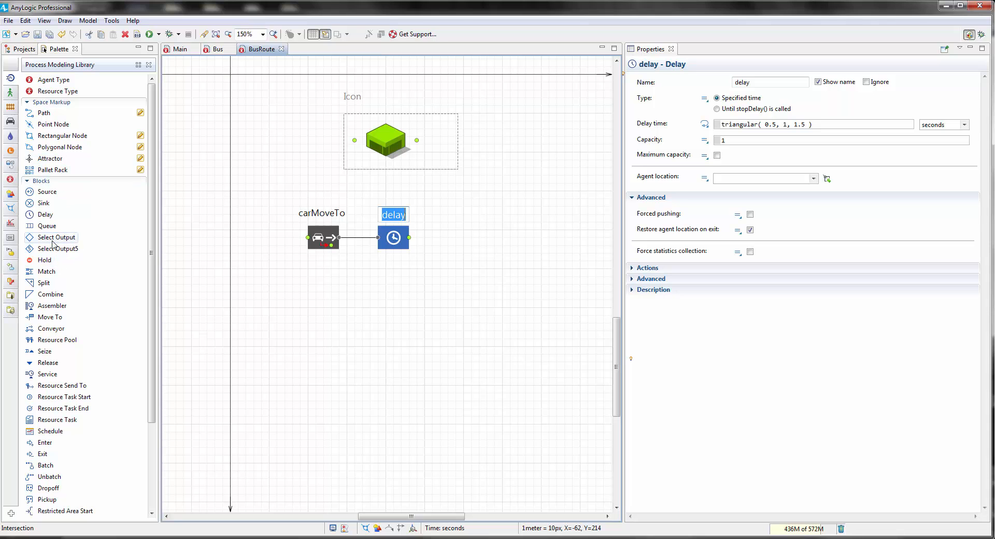
drag(55, 238, 465, 243)
click(441, 282)
Connect the icon's left port to carMoveTo's input, attaching the connector's end exactly to the port and straightening its upper segment.
double_click(354, 141)
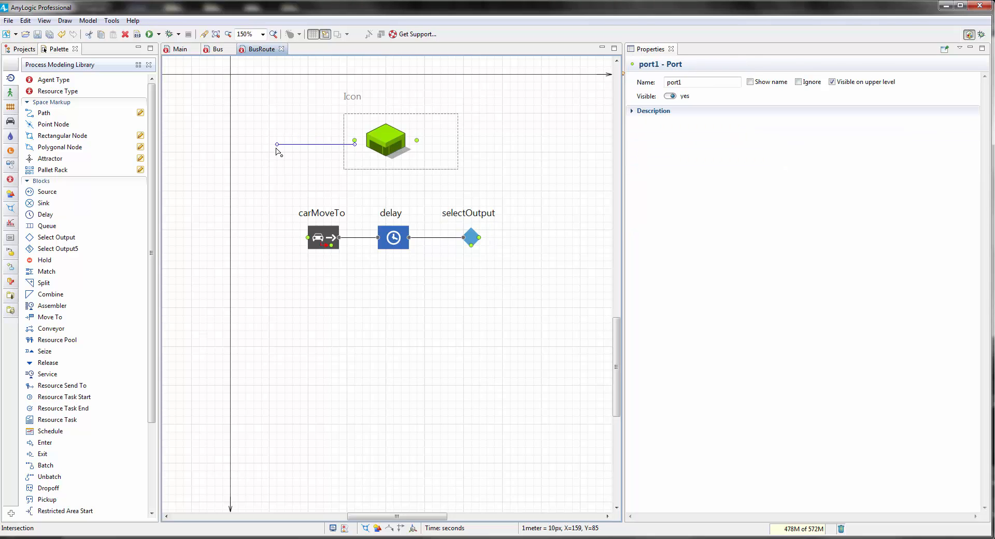
click(306, 240)
click(331, 199)
scroll(333, 212, up, 2)
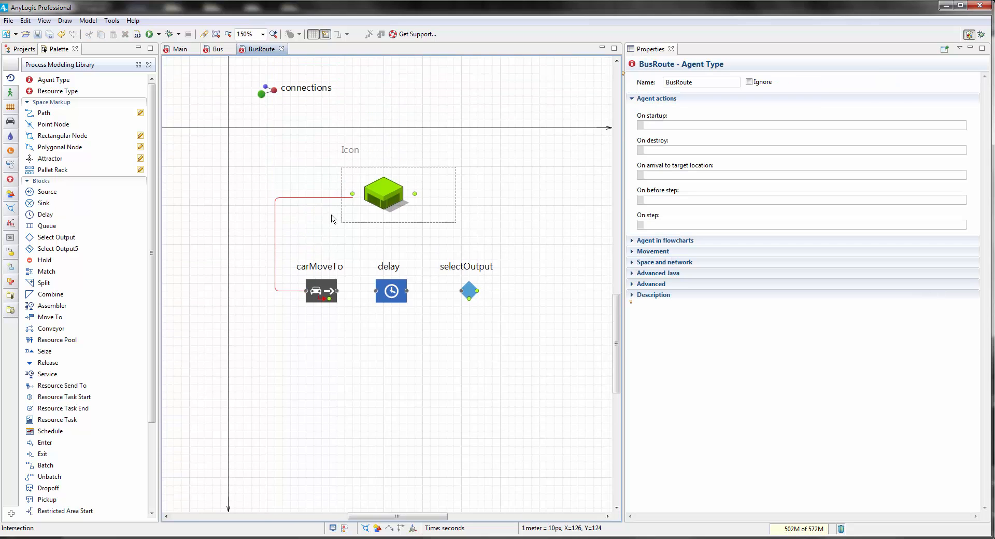
click(346, 189)
drag(376, 189, 375, 180)
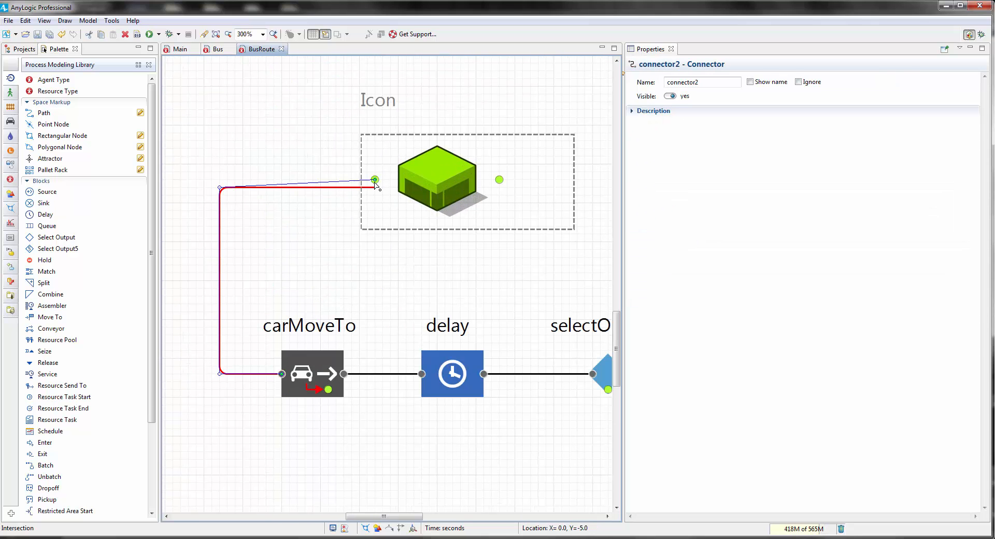
drag(220, 188, 219, 181)
click(346, 239)
drag(566, 293, 396, 275)
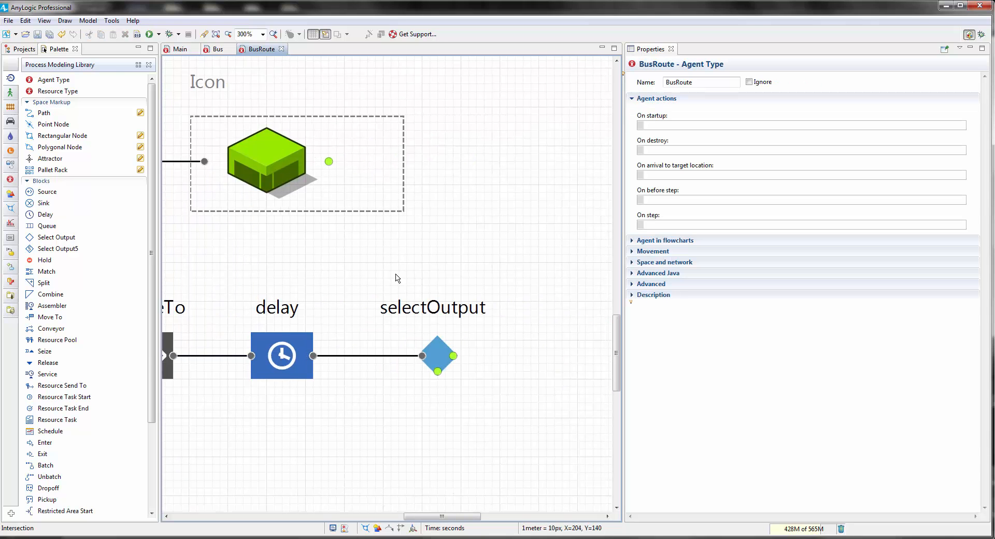
Connect selectOutput's right output to the icon's right port, straightening the connector's upper segment and attaching its lower end to the output.
double_click(455, 356)
click(530, 356)
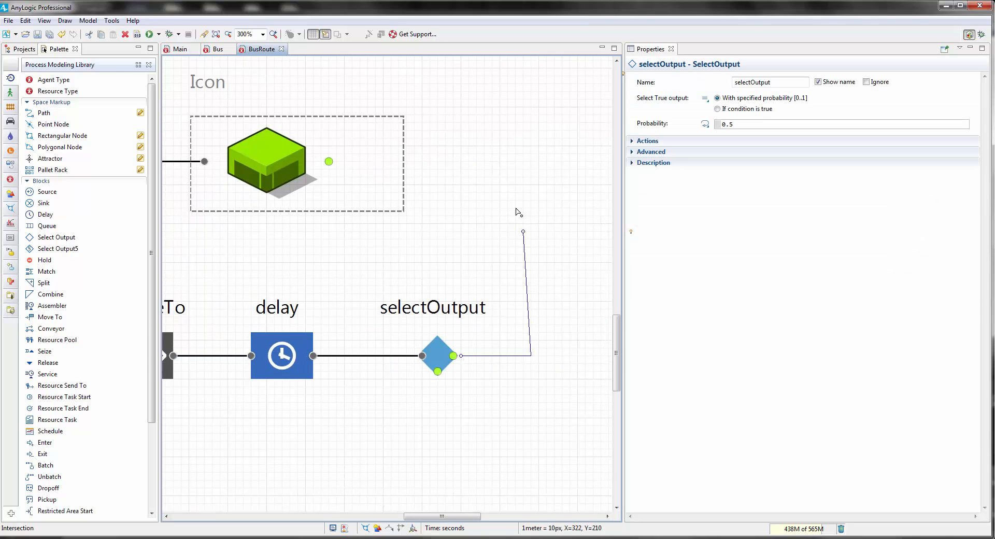
click(530, 154)
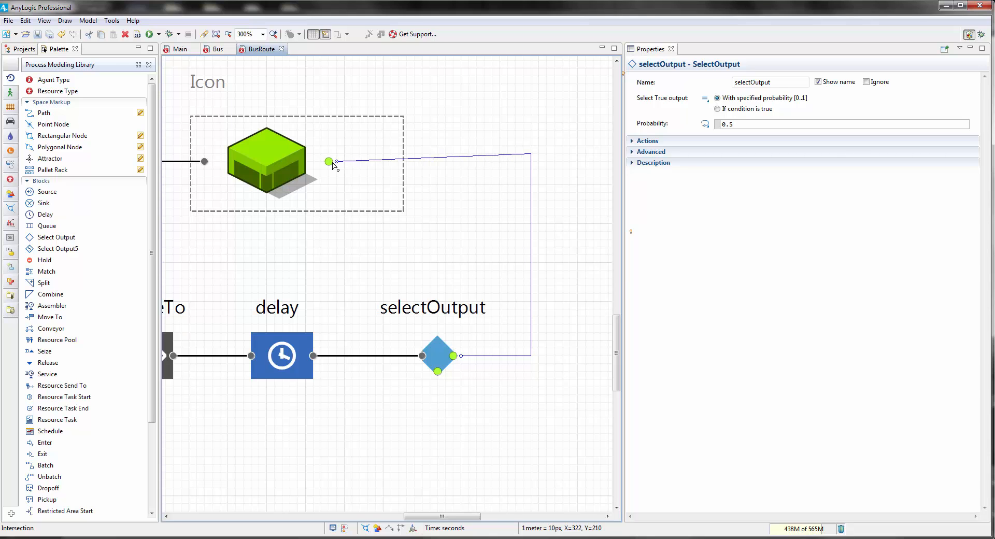
click(332, 162)
click(445, 182)
click(532, 157)
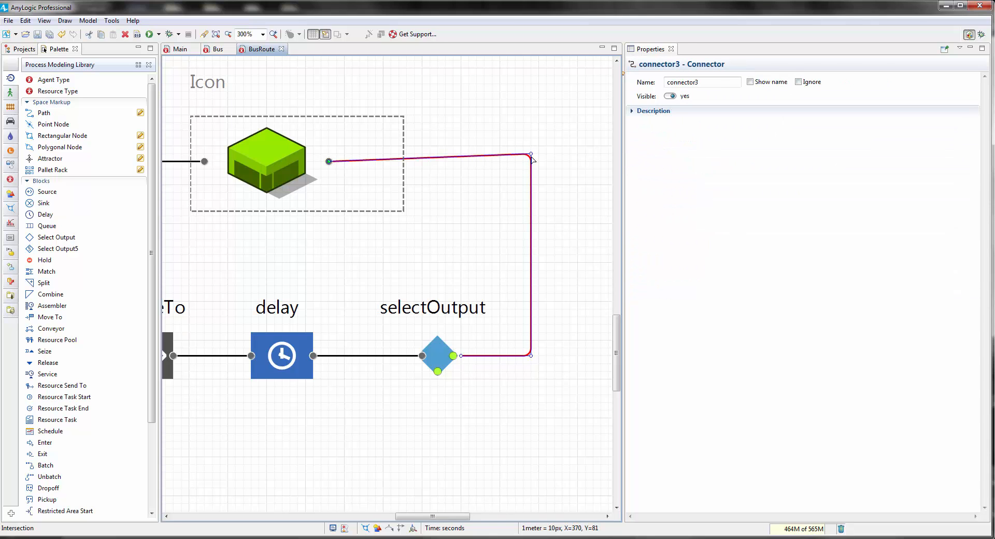
drag(531, 154, 532, 162)
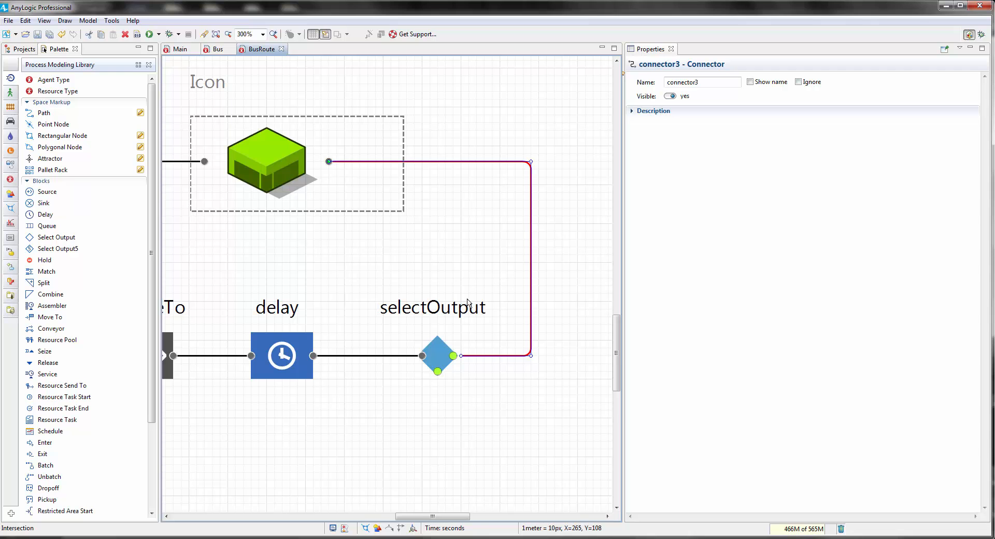
drag(462, 356, 453, 356)
click(460, 398)
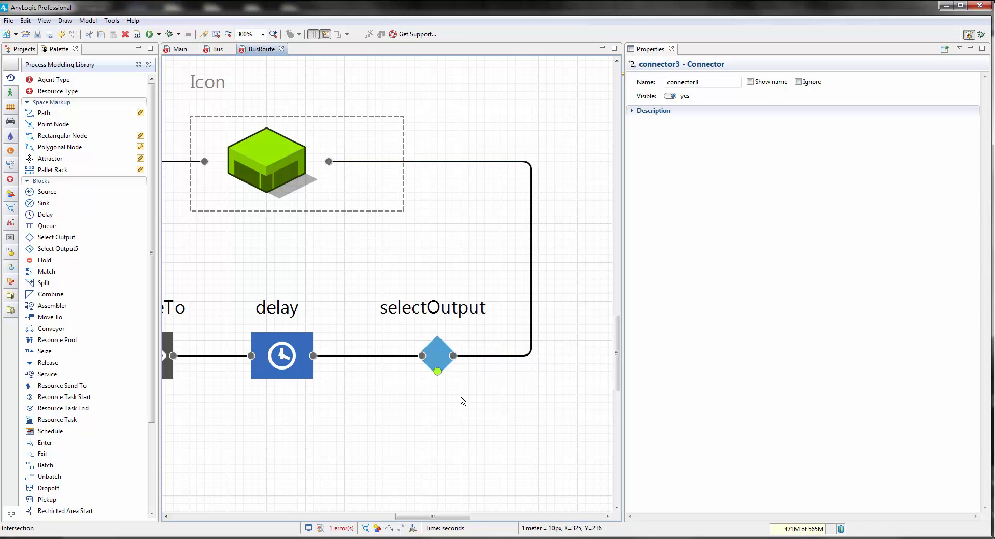
Connect selectOutput's lower output back to carMoveTo's input, routing the connector beneath the blocks to form a loop.
drag(374, 423, 541, 305)
scroll(502, 333, down, 1)
drag(491, 338, 422, 354)
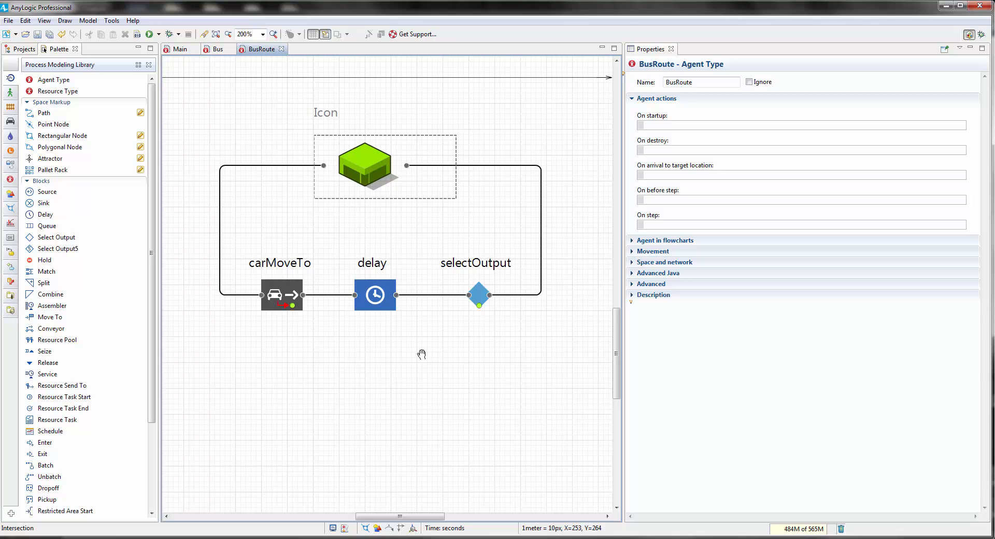
drag(423, 344, 424, 317)
click(481, 279)
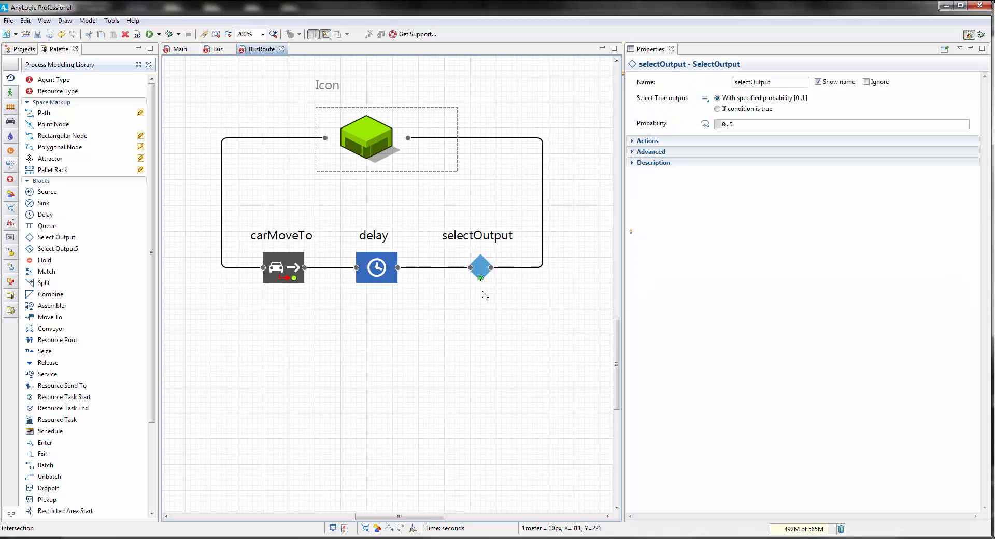
drag(481, 335, 258, 334)
click(263, 268)
drag(370, 308, 428, 299)
scroll(367, 332, down, 3)
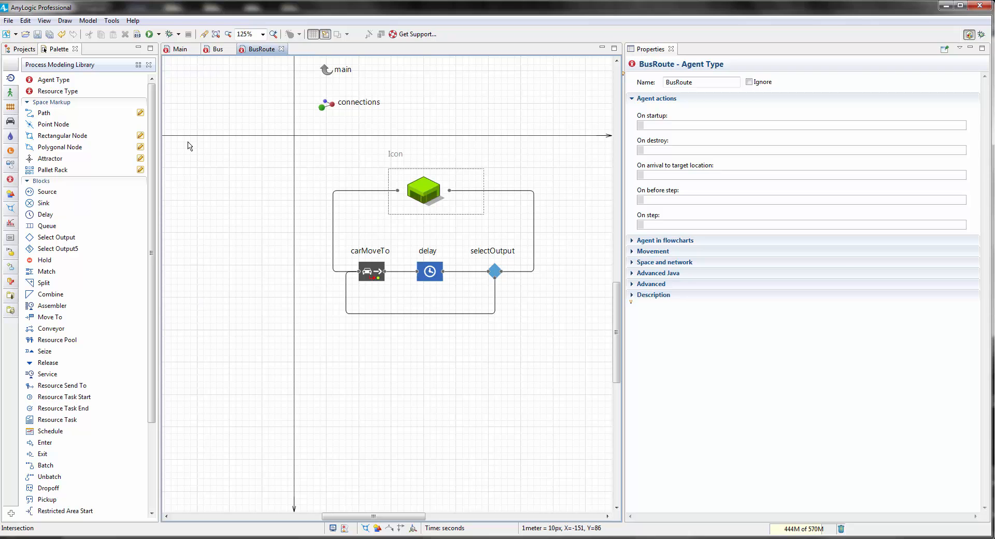
On the Main diagram, move the busRoute name above its store icon beside carSource4.
click(175, 50)
drag(384, 343, 413, 329)
scroll(423, 311, up, 3)
click(435, 288)
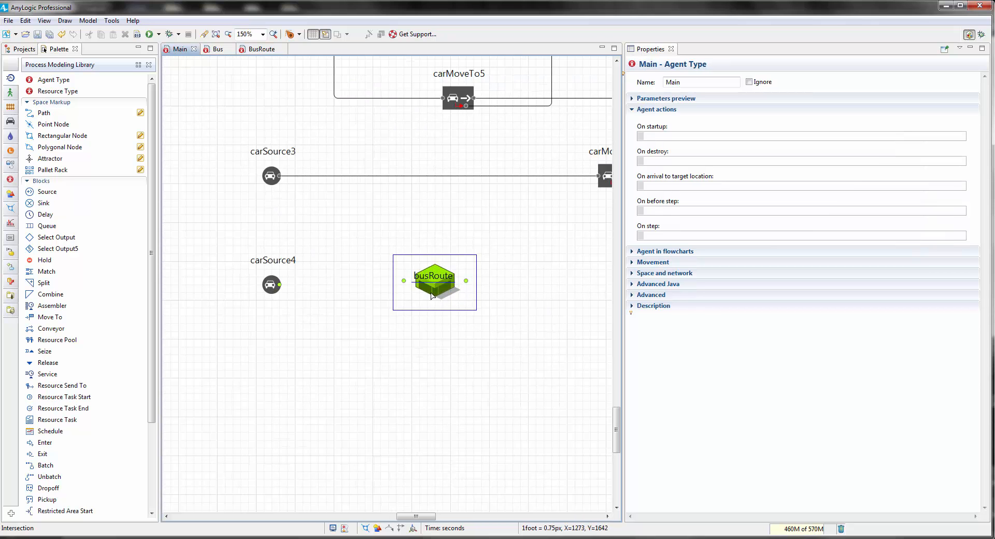
drag(439, 279, 443, 256)
click(406, 344)
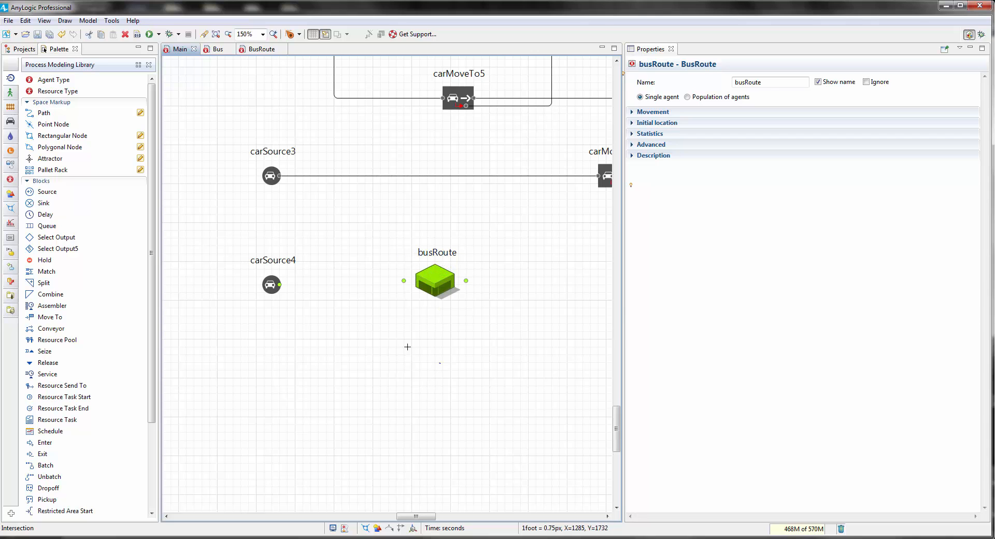
Connect carSource4's output to the left port of the busRoute icon.
drag(282, 287, 405, 284)
drag(421, 318, 389, 346)
click(421, 320)
scroll(368, 363, up, 2)
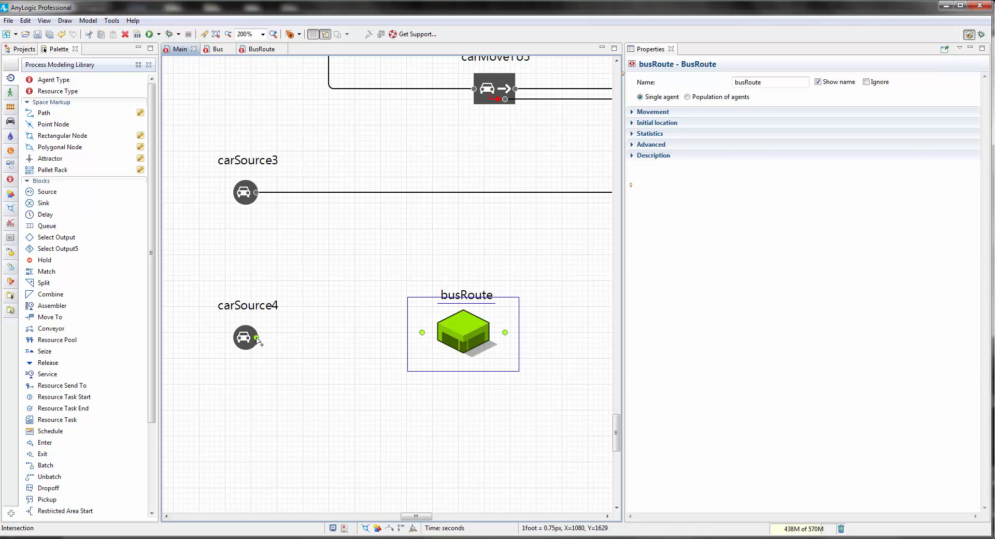
double_click(256, 339)
drag(355, 370, 393, 422)
scroll(459, 388, up, 3)
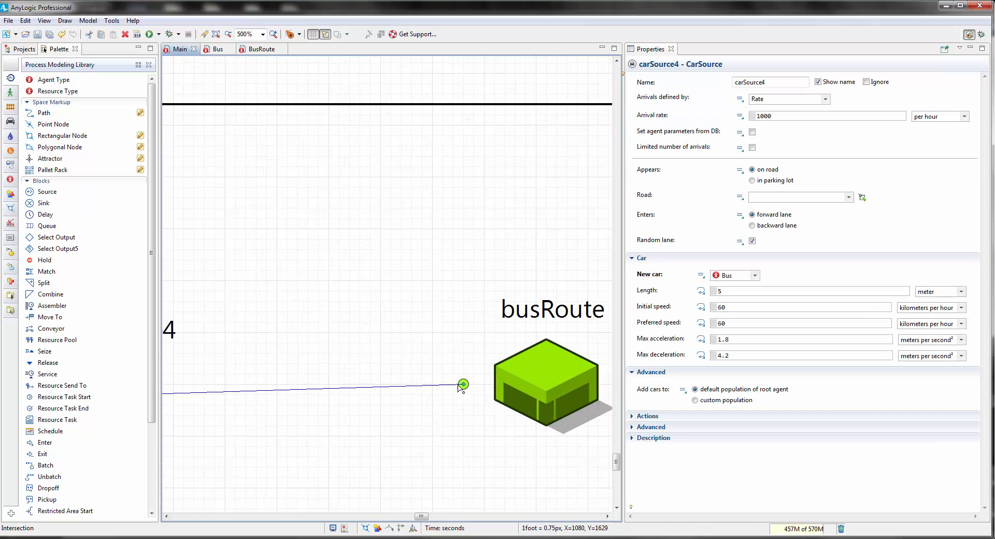
click(464, 384)
Nudge busRoute down until the connector from carSource4 runs perfectly horizontal.
click(461, 403)
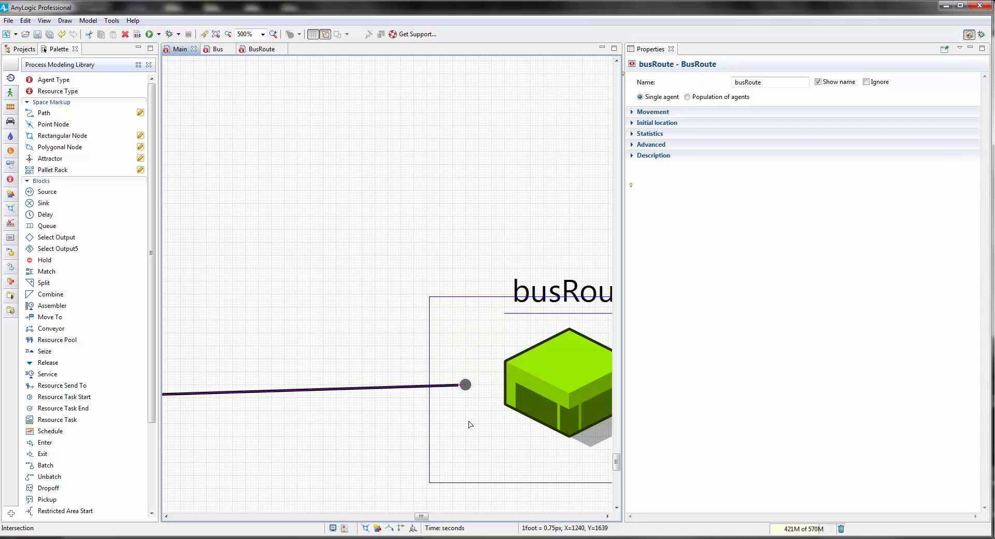
key(Down)
key(Down)
key(Down)
key(Down)
key(Down)
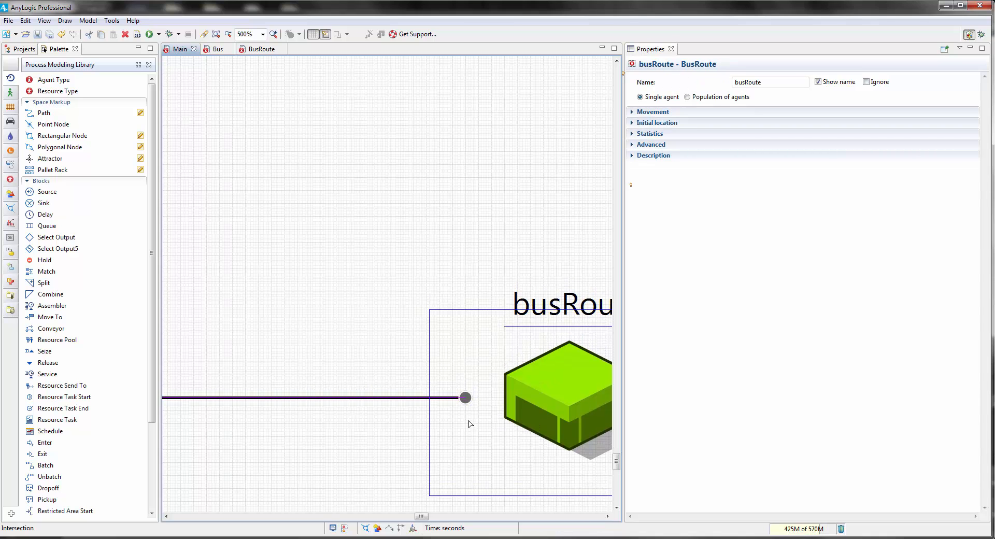
click(335, 337)
scroll(337, 344, down, 5)
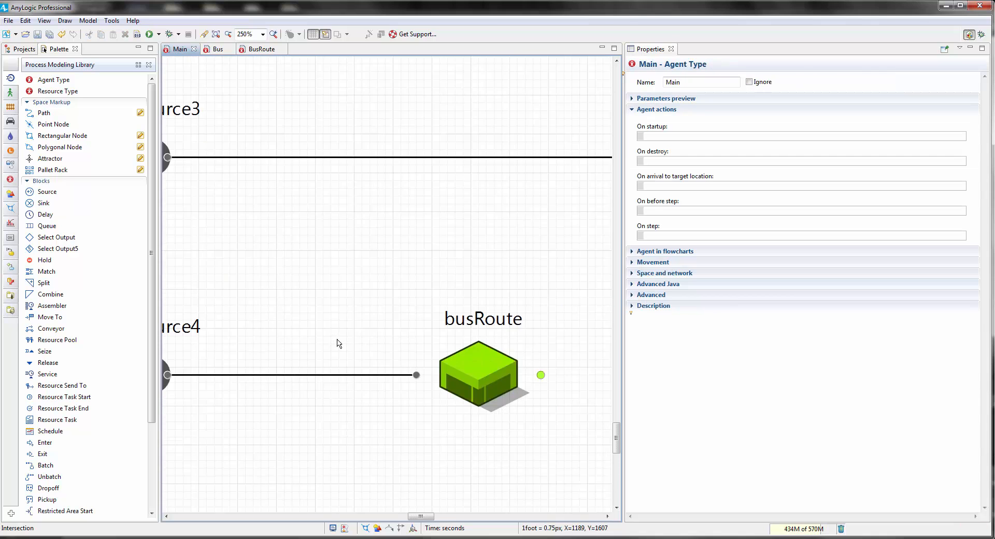
Add a Car Move To block after busRoute, below carMoveTo6, and connect busRoute's right port to its input.
drag(458, 400, 398, 397)
scroll(375, 412, down, 2)
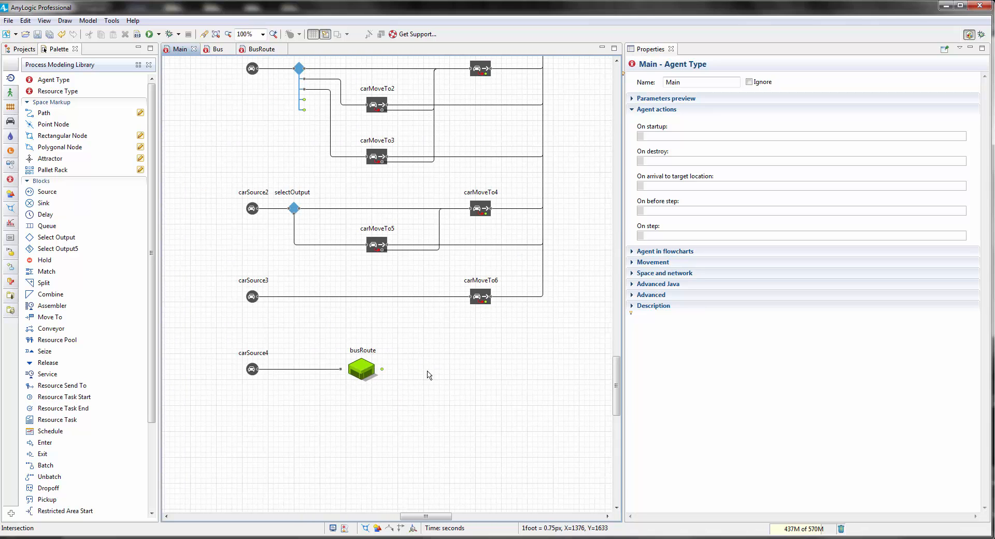
click(10, 121)
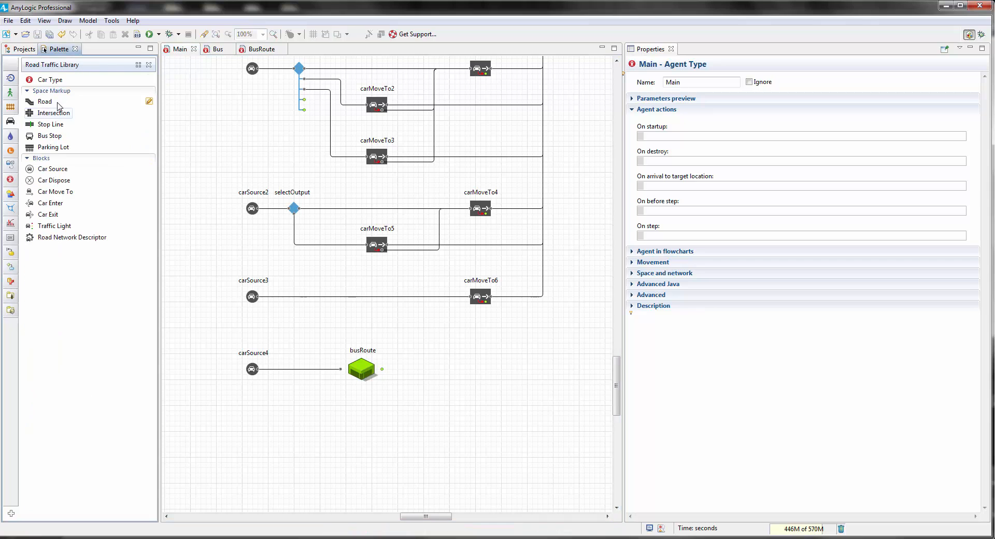
drag(69, 194, 490, 379)
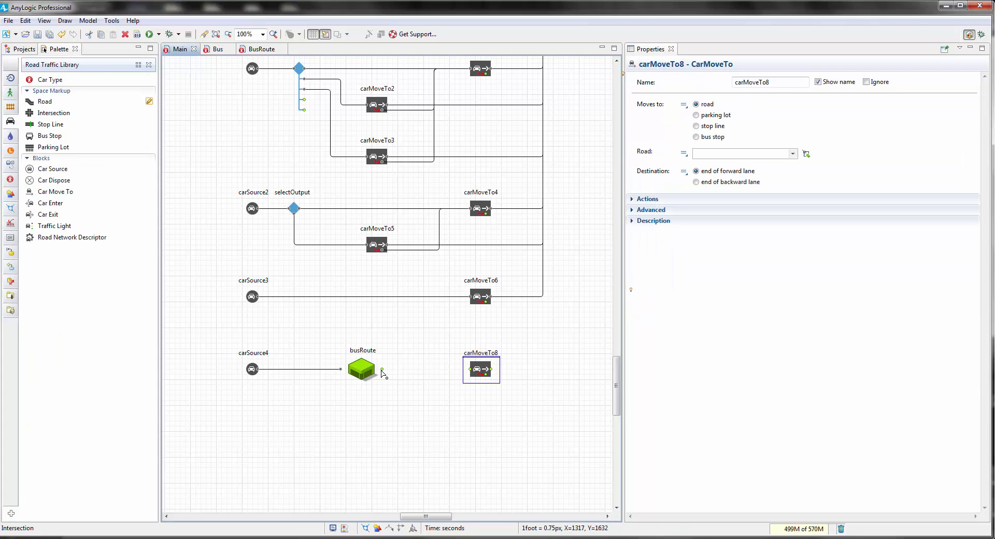
drag(383, 373, 470, 371)
Draw a connector from beside carMoveTo8's output up along the shared vertical line to carDispose's input.
drag(548, 358, 473, 422)
scroll(483, 410, down, 1)
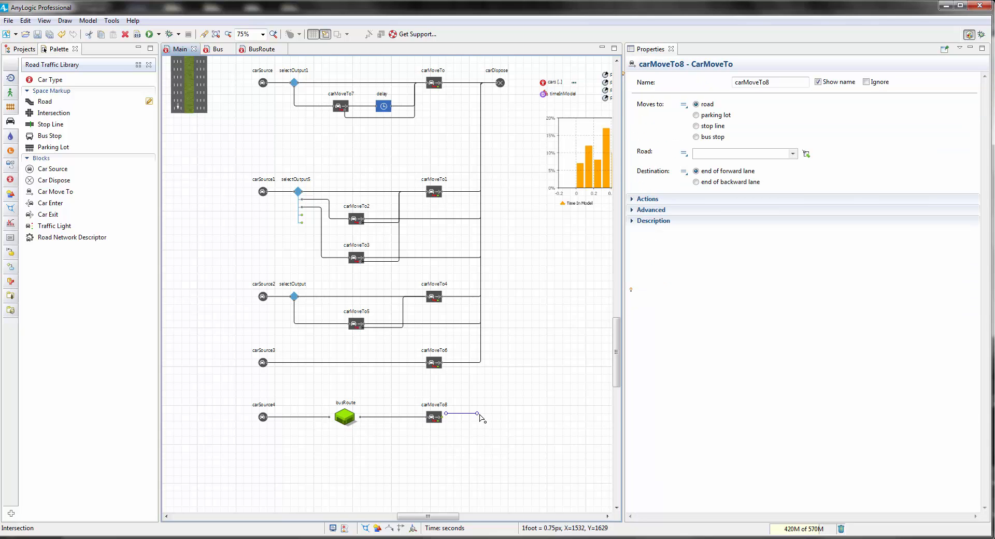
scroll(482, 418, up, 2)
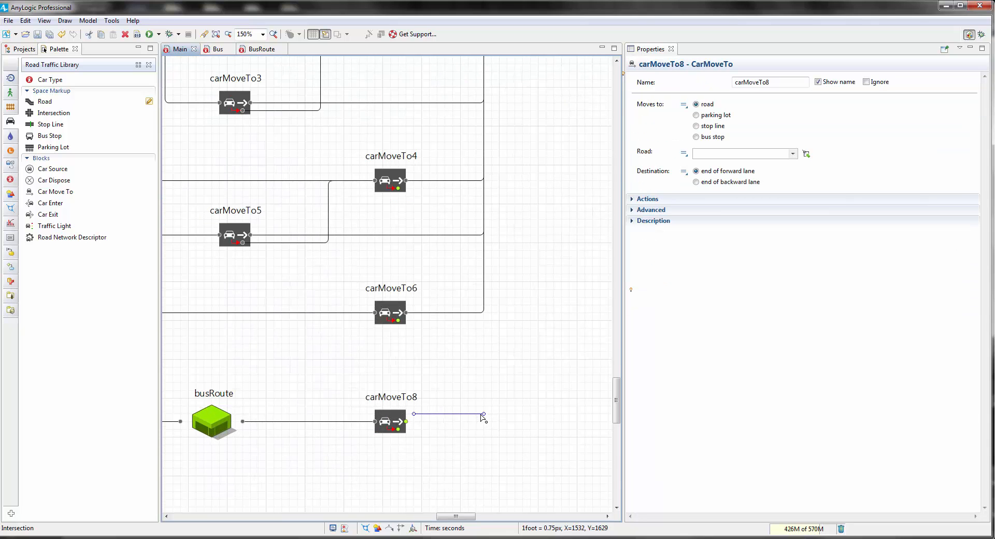
scroll(511, 400, up, 10)
drag(484, 418, 483, 251)
drag(501, 353, 548, 114)
drag(521, 235, 499, 348)
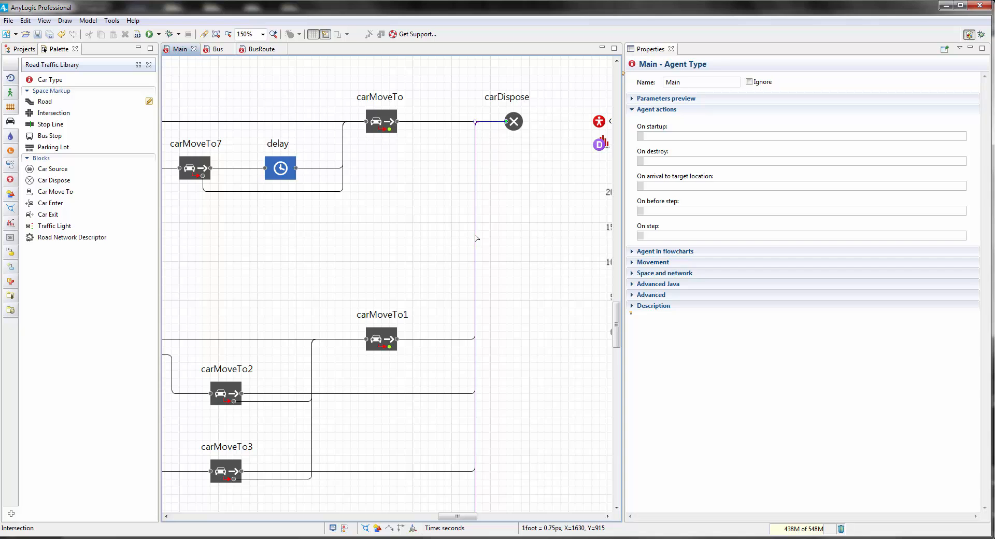
Attach the lower end of the carDispose connector to carMoveTo8's output port and straighten its bottom segment.
click(475, 237)
scroll(508, 156, down, 15)
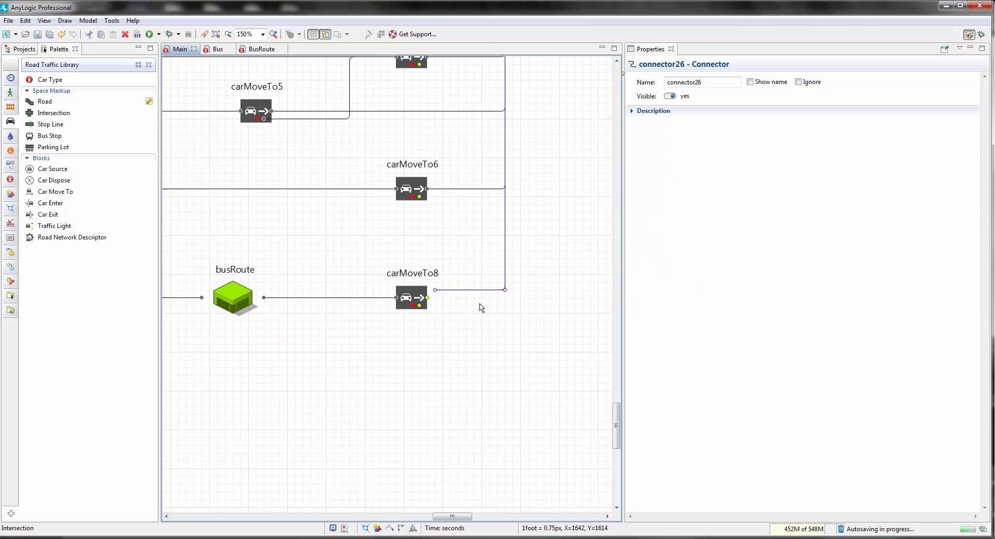
drag(435, 290, 428, 298)
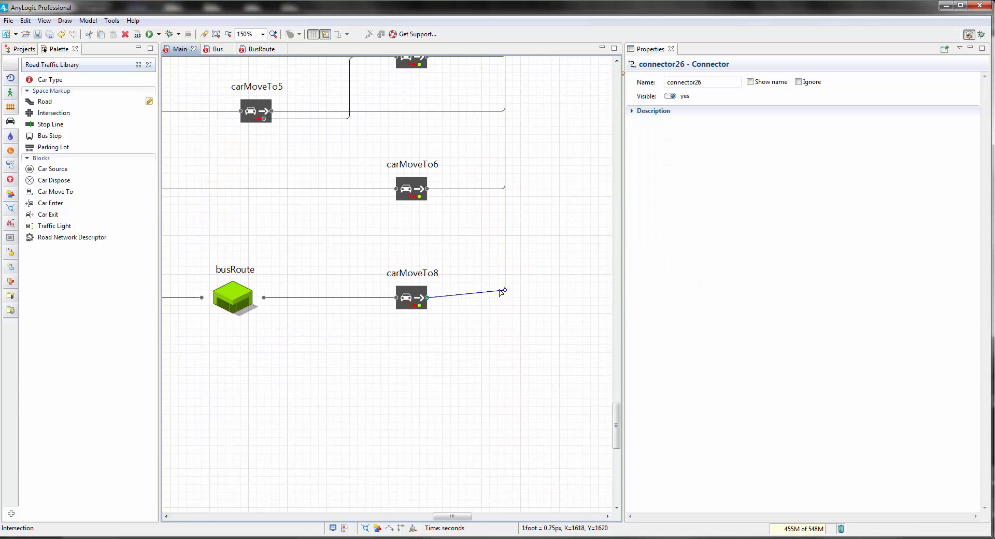
drag(505, 291, 506, 298)
Set carSource4's arrival rate to 1 per minute.
drag(388, 349, 442, 377)
scroll(472, 352, down, 2)
scroll(472, 354, down, 2)
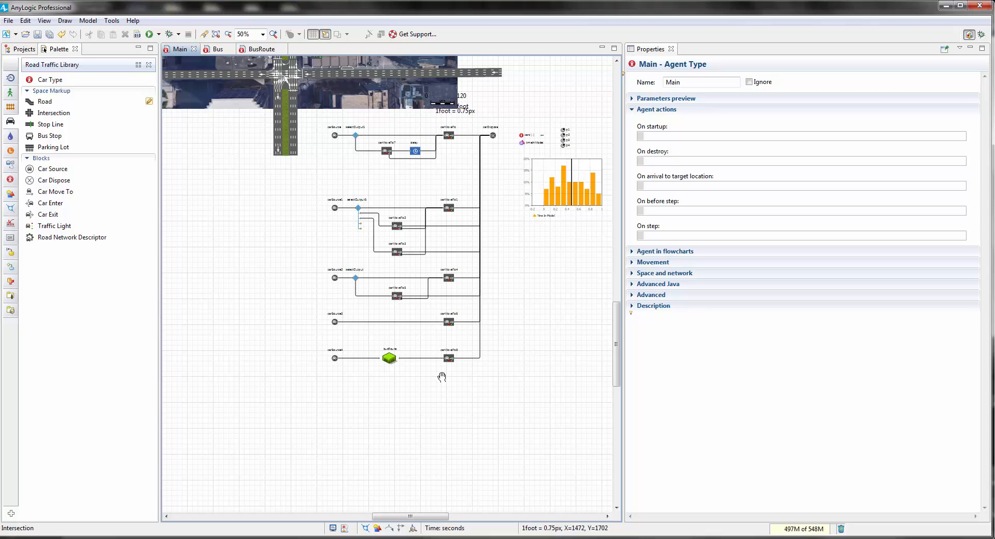
click(336, 359)
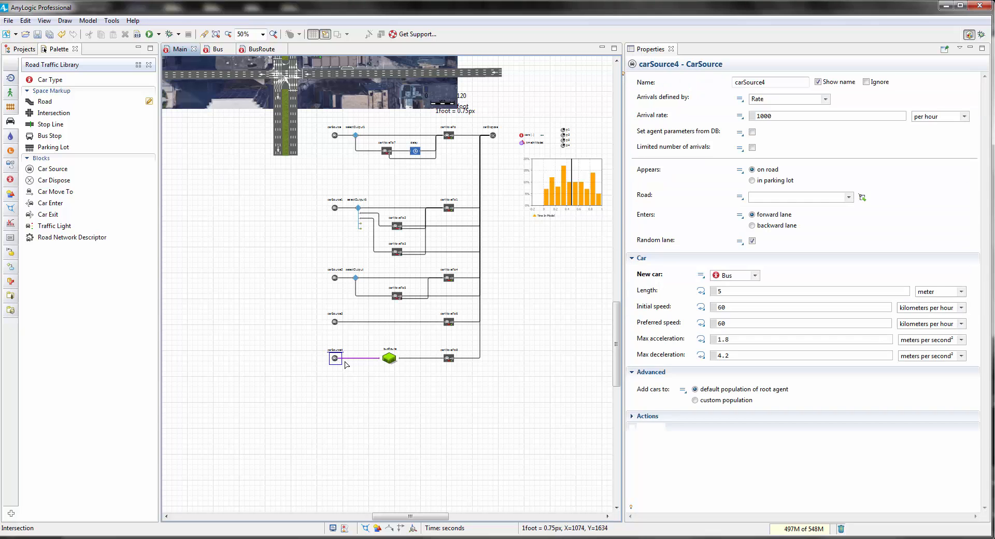
scroll(352, 383, up, 2)
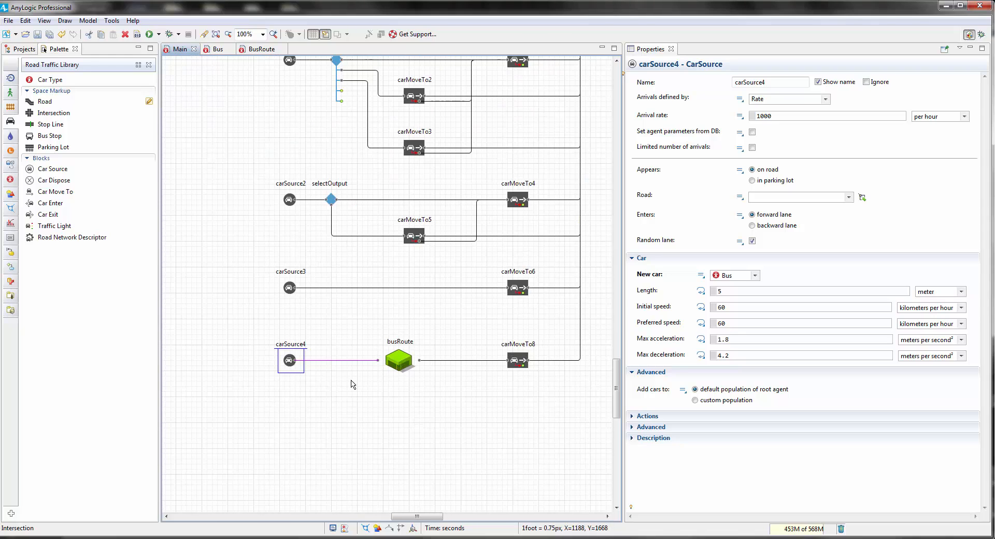
drag(352, 383, 359, 423)
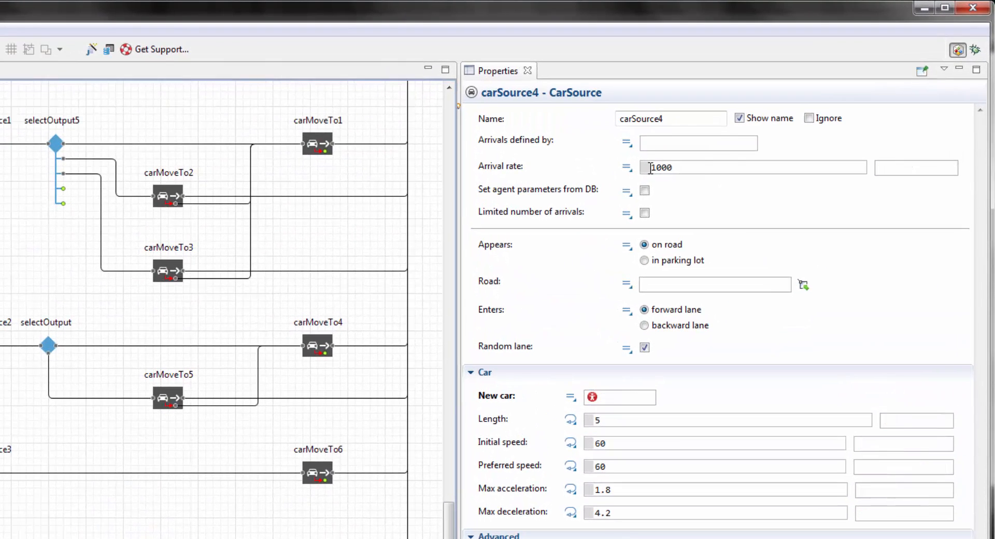
double_click(748, 150)
text(1)
click(957, 171)
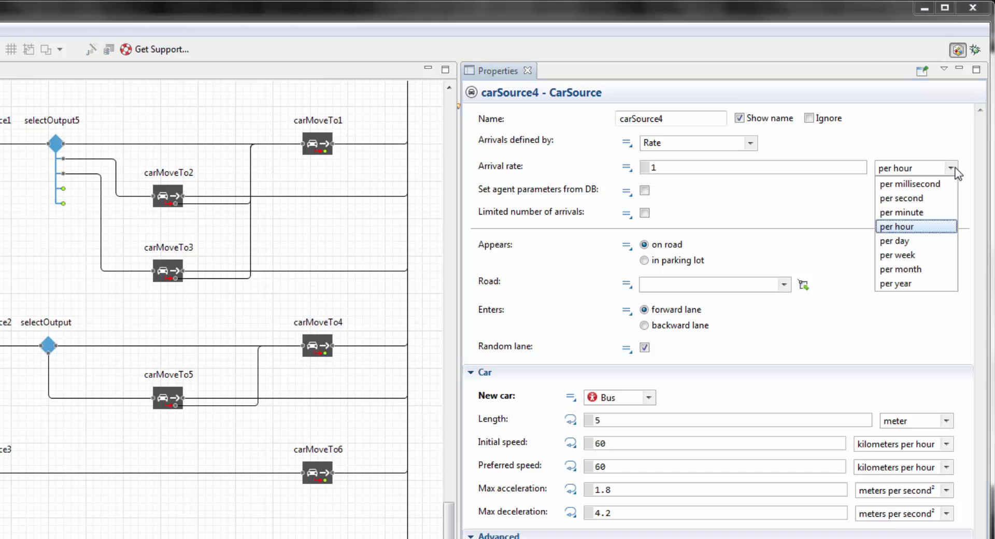
click(919, 212)
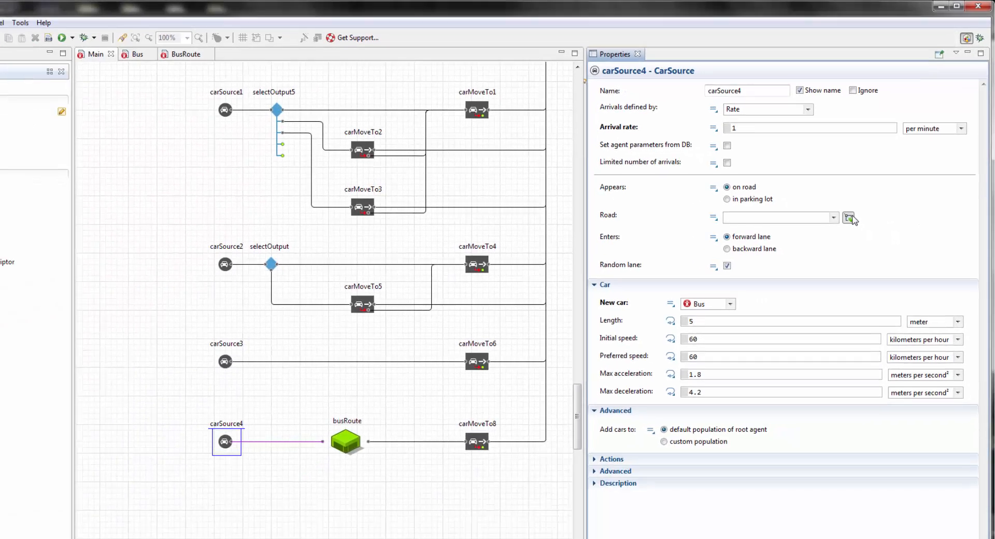
Assign road4 as the road where carSource4's buses appear, picking it in the diagram.
click(804, 284)
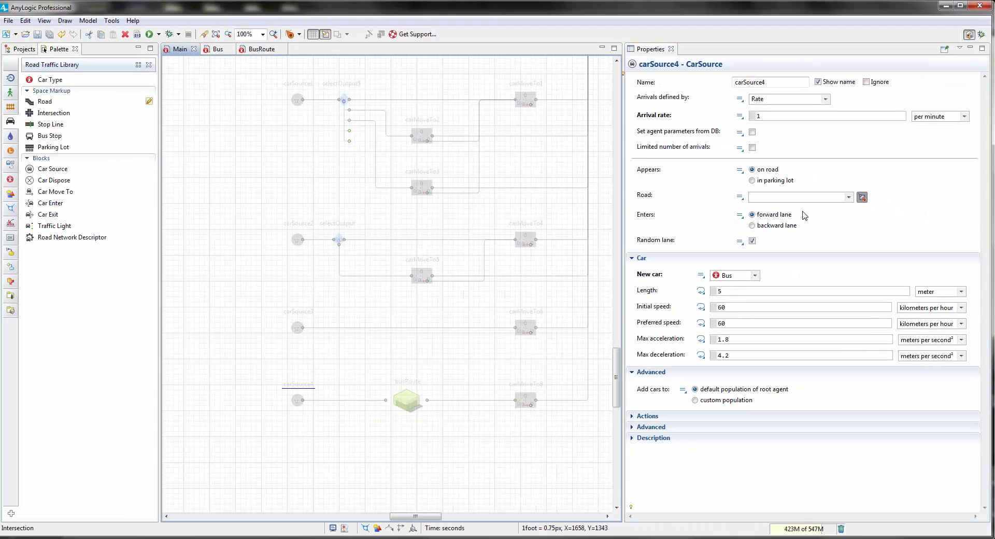
ctrl+scroll(347, 217, down, 5)
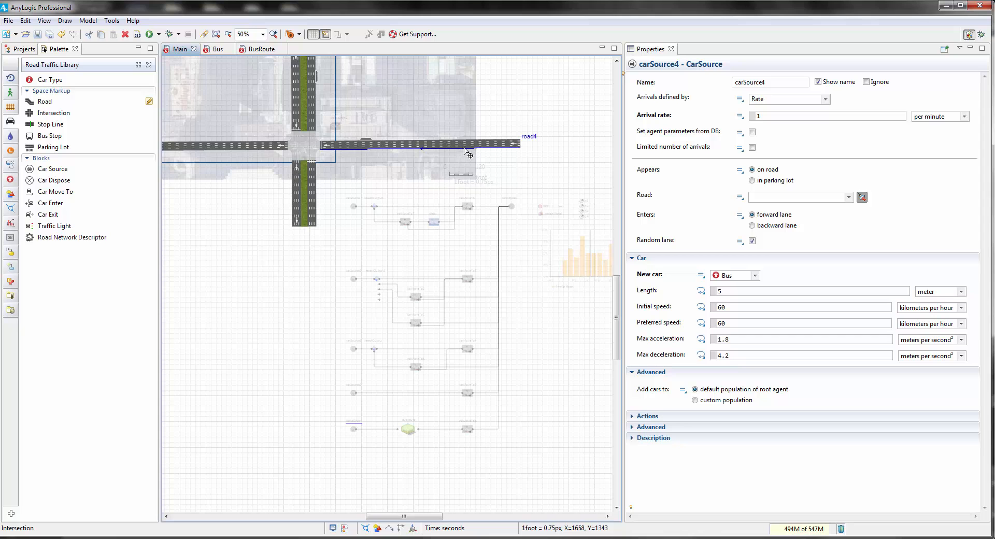
click(469, 150)
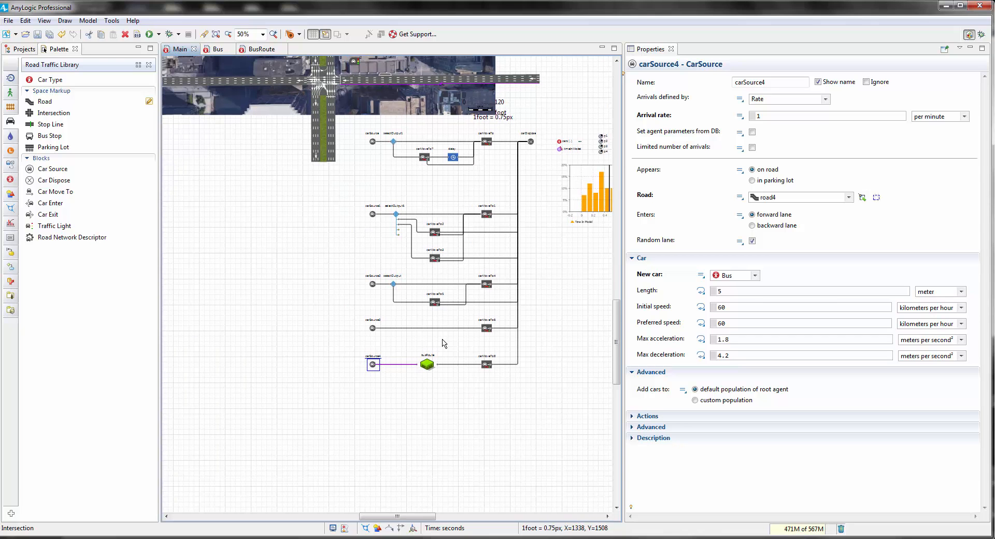
Set the length of the buses generated by carSource4 to 8 meters.
scroll(446, 311, down, 4)
ctrl+scroll(365, 325, up, 3)
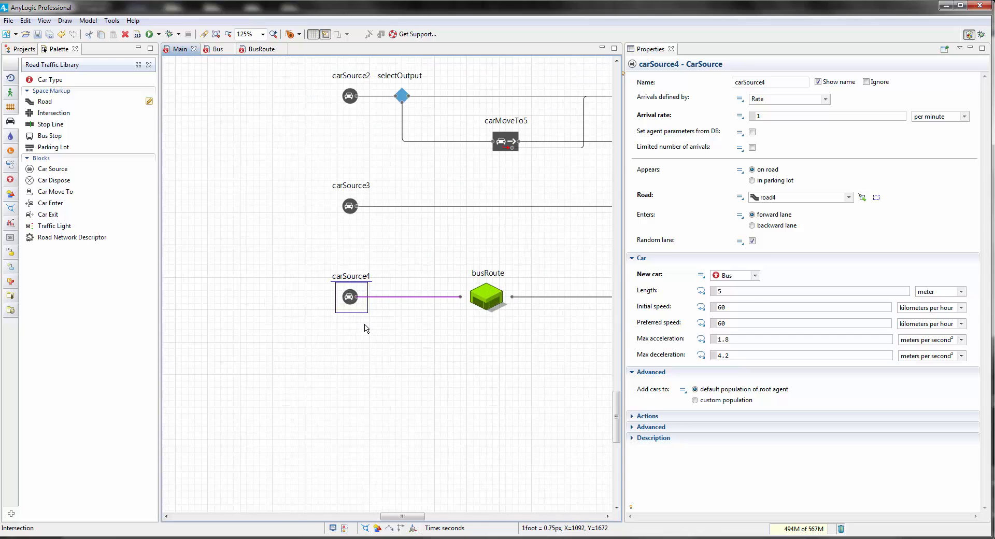
click(365, 324)
click(352, 297)
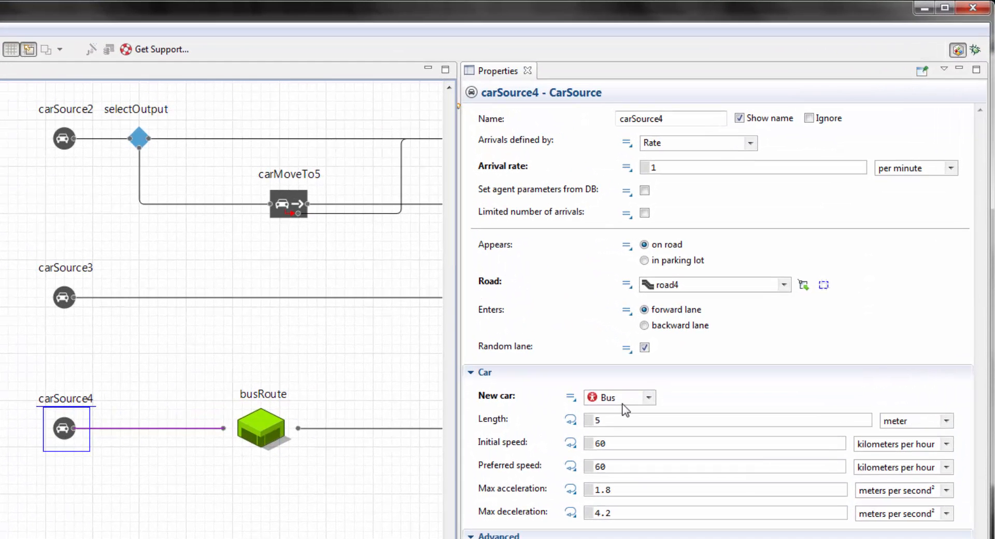
click(600, 420)
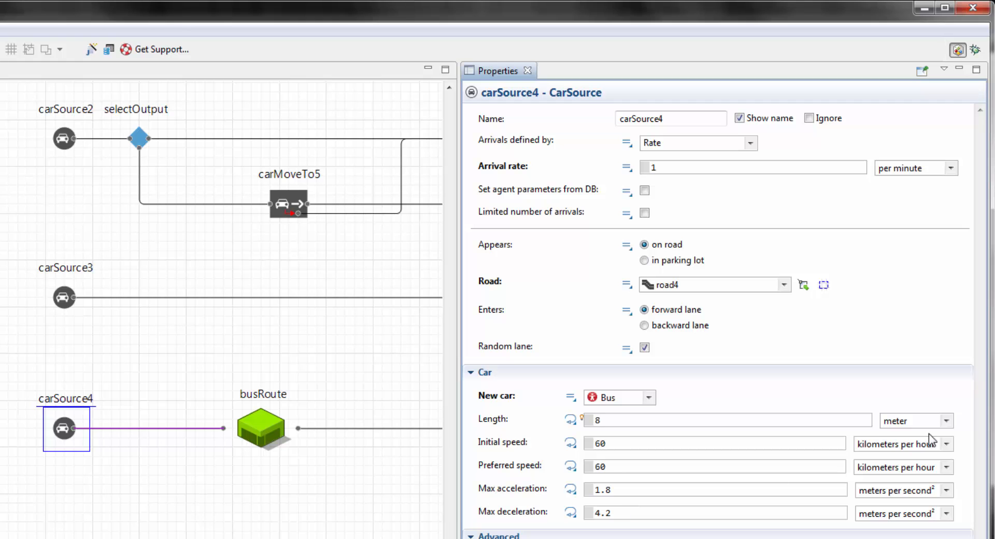
Set both the initial speed and the preferred speed of carSource4's buses to 40 kilometers per hour.
click(947, 420)
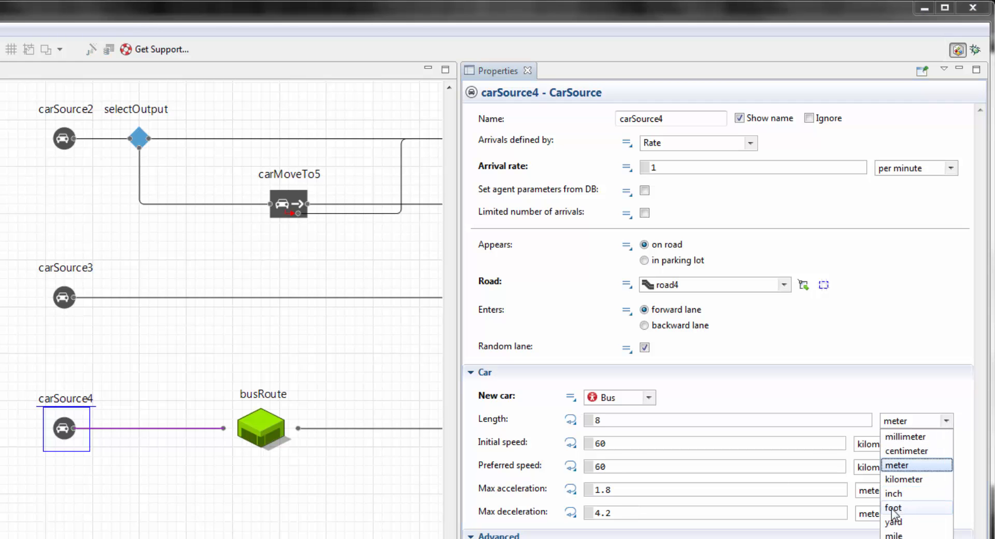
click(828, 406)
drag(606, 443, 595, 465)
text(4)
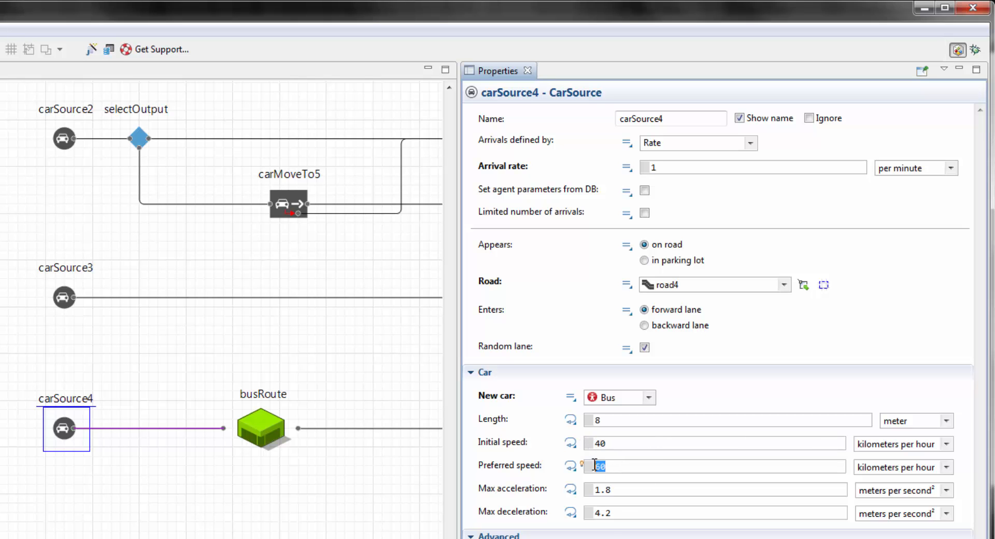
text(4)
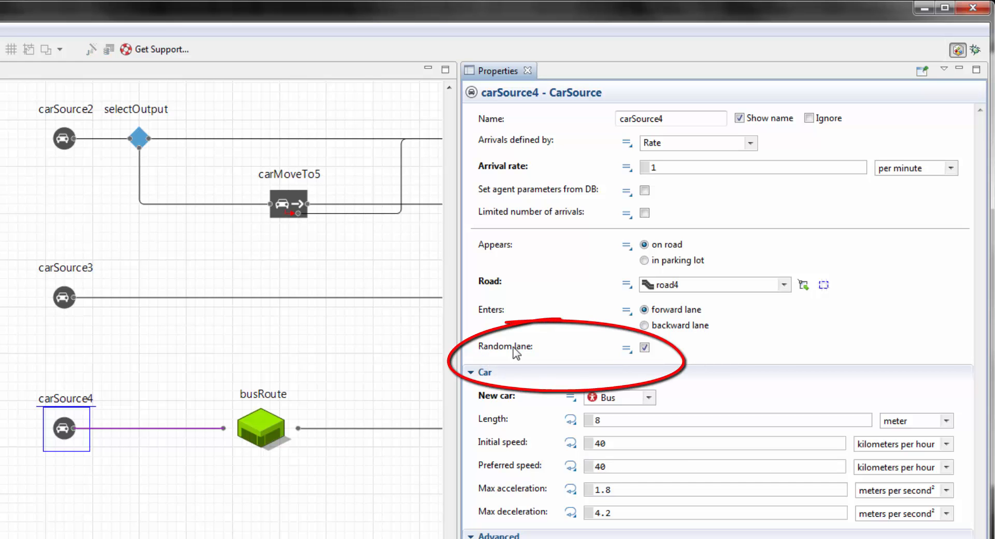
Turn off random lane selection for carSource4, keeping lane index 0 as the lane where buses enter.
click(645, 348)
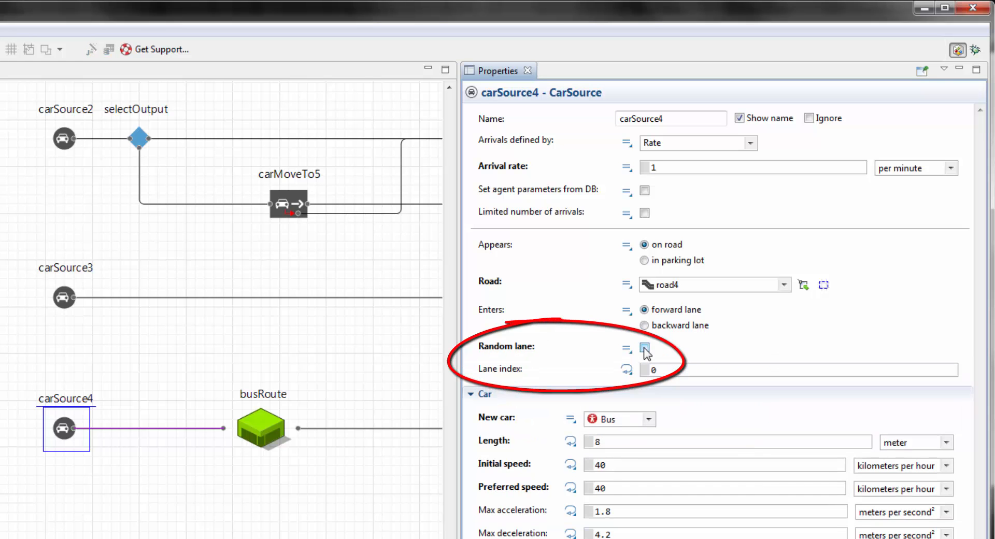
double_click(653, 370)
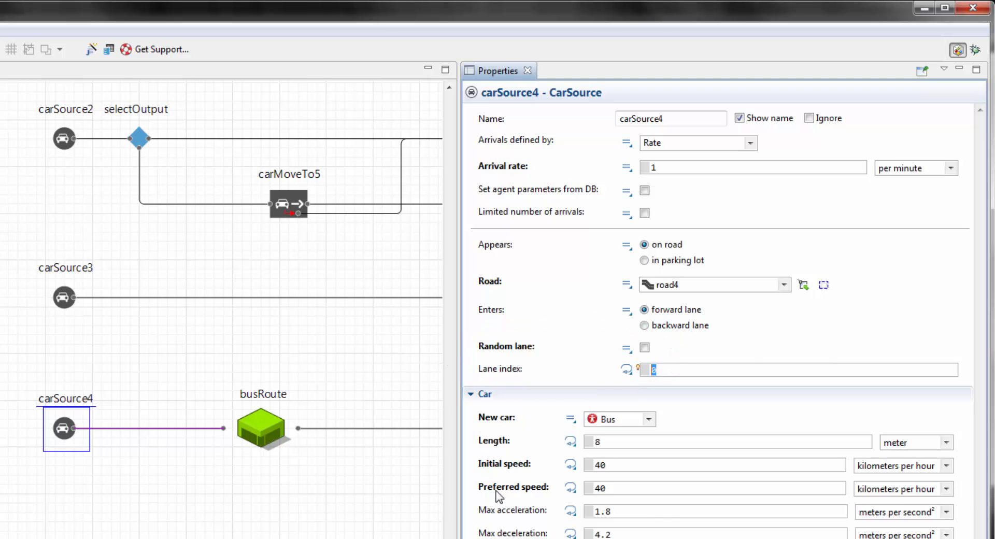
mouse_move(499, 496)
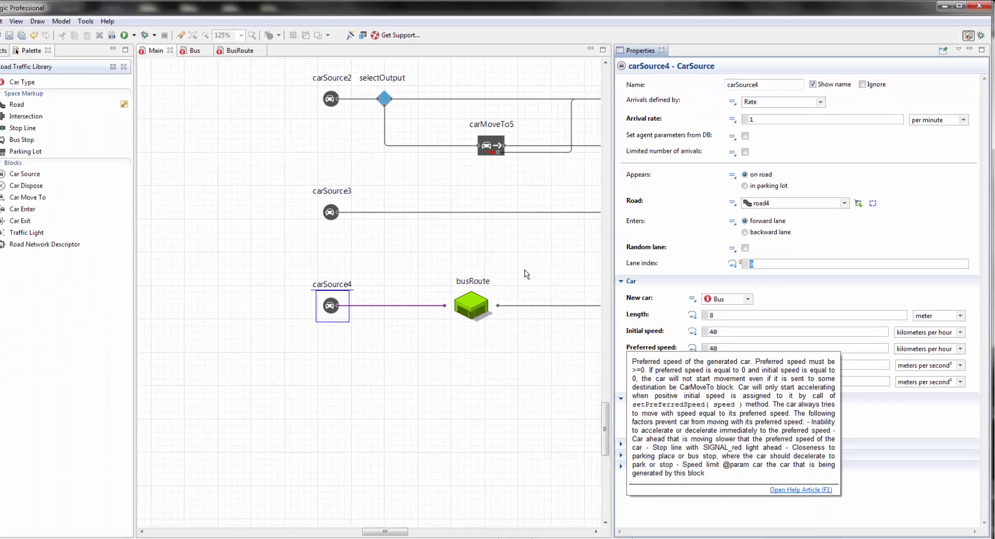
Assign road3 as the destination road of carMoveTo8 on Main, picking it in the diagram.
drag(309, 380, 184, 407)
click(539, 329)
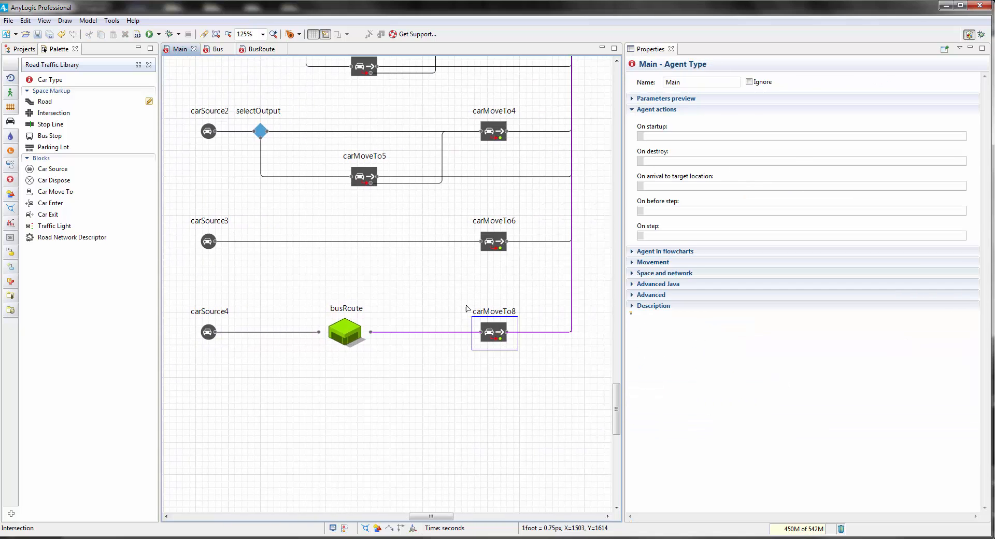
scroll(439, 323, down, 2)
scroll(480, 207, up, 4)
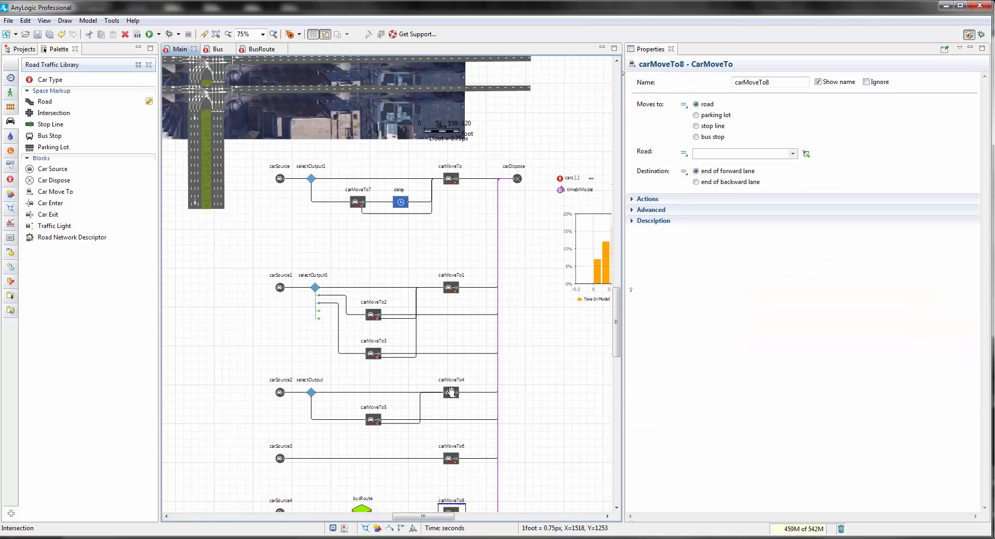
scroll(436, 283, down, 2)
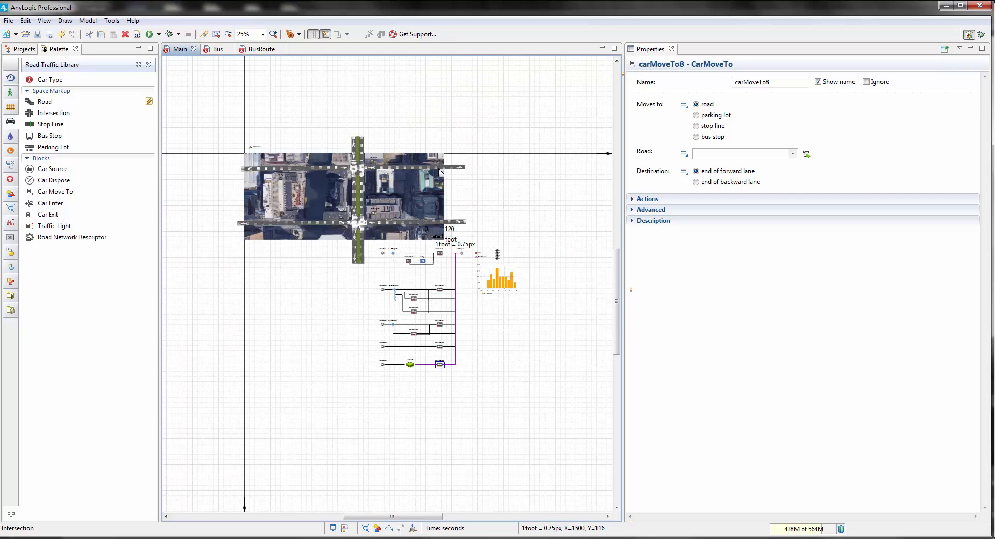
click(806, 154)
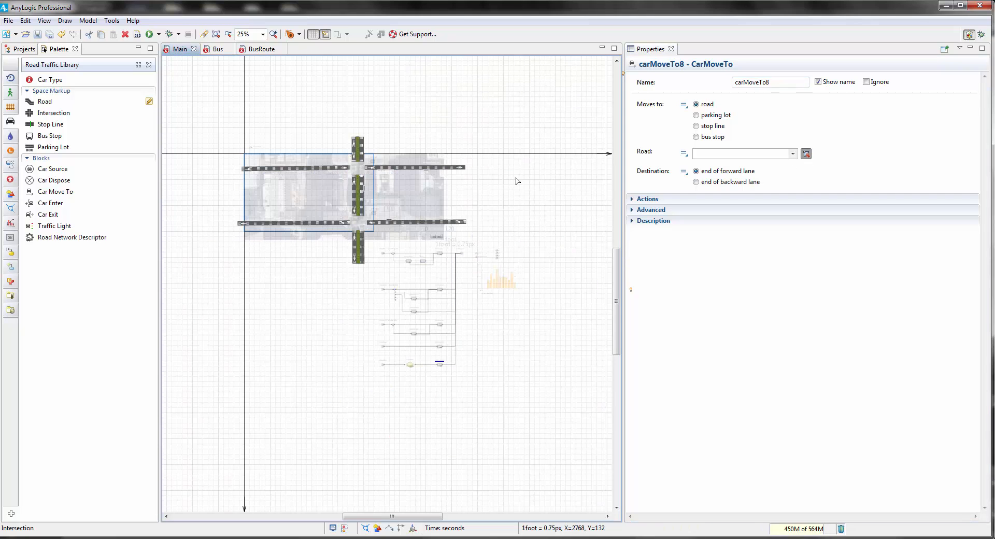
click(459, 172)
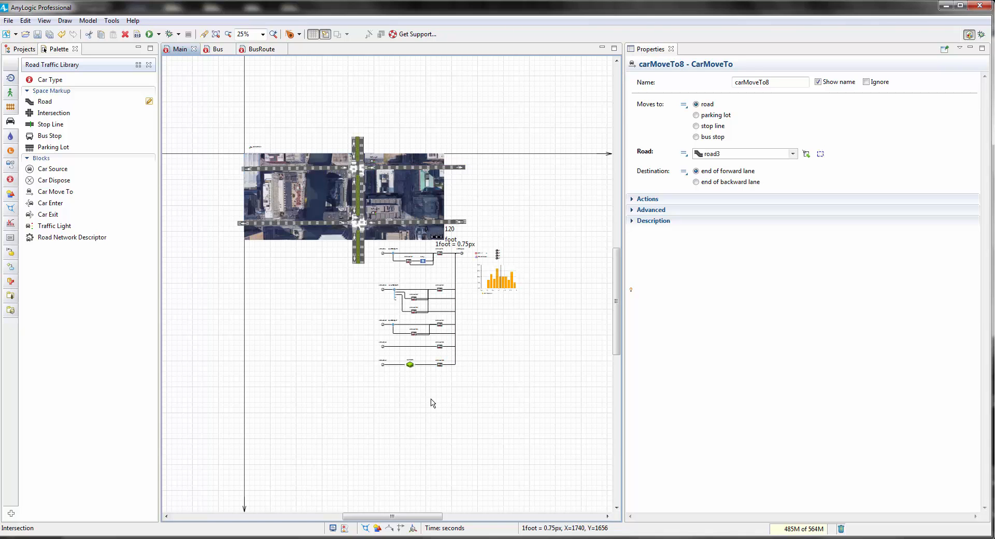
Add a parameter named busStops to the BusRoute agent type, placing it beside the agent's icon and flowchart.
click(453, 375)
scroll(453, 374, up, 5)
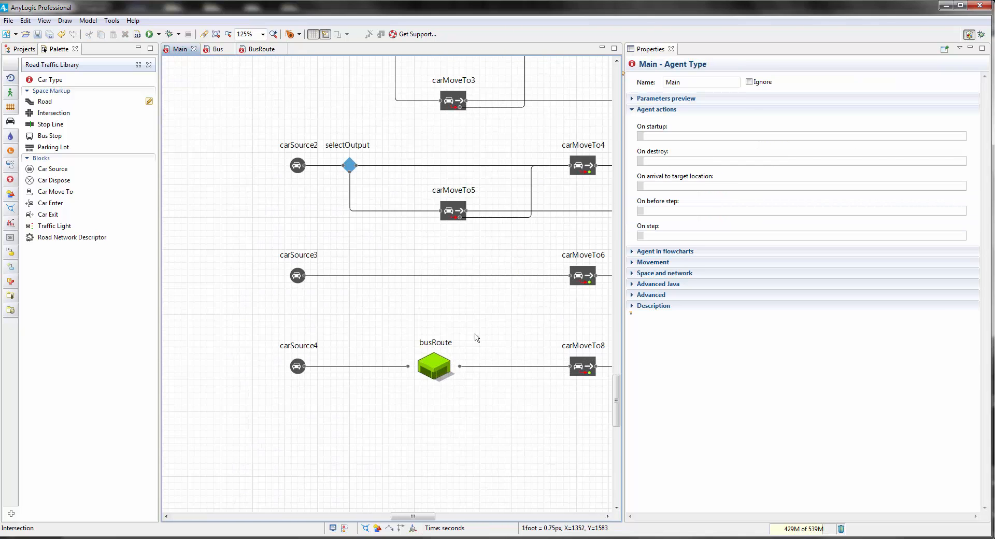
click(382, 336)
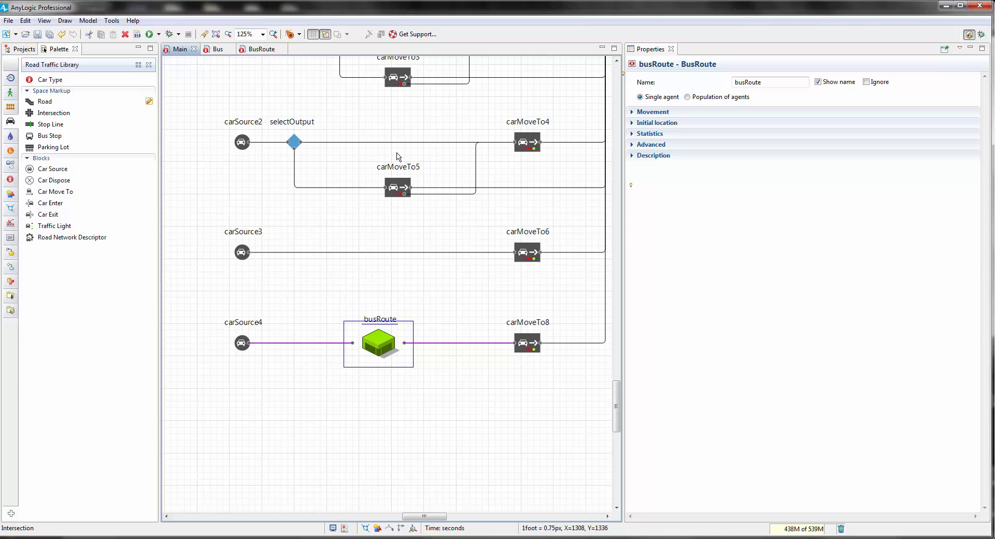
click(260, 49)
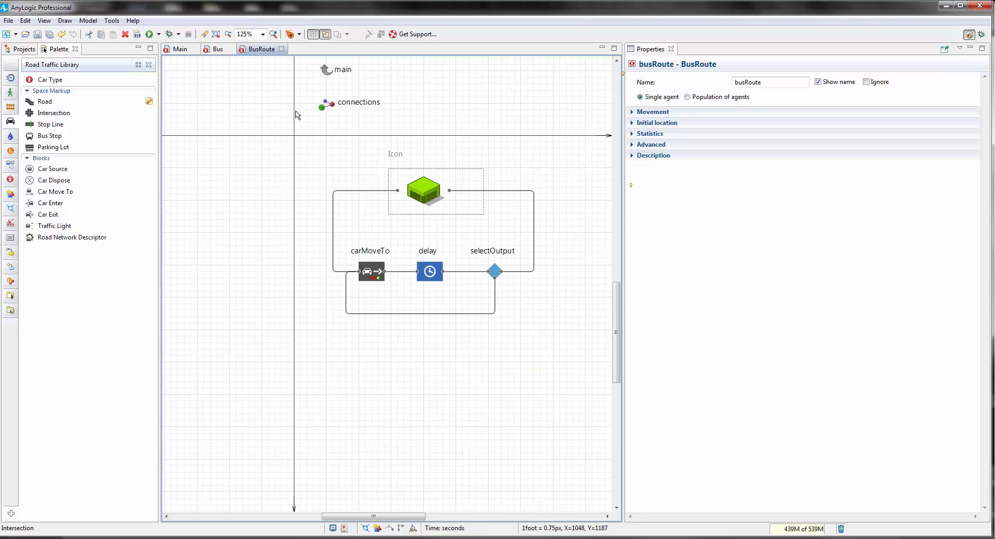
drag(487, 311, 423, 306)
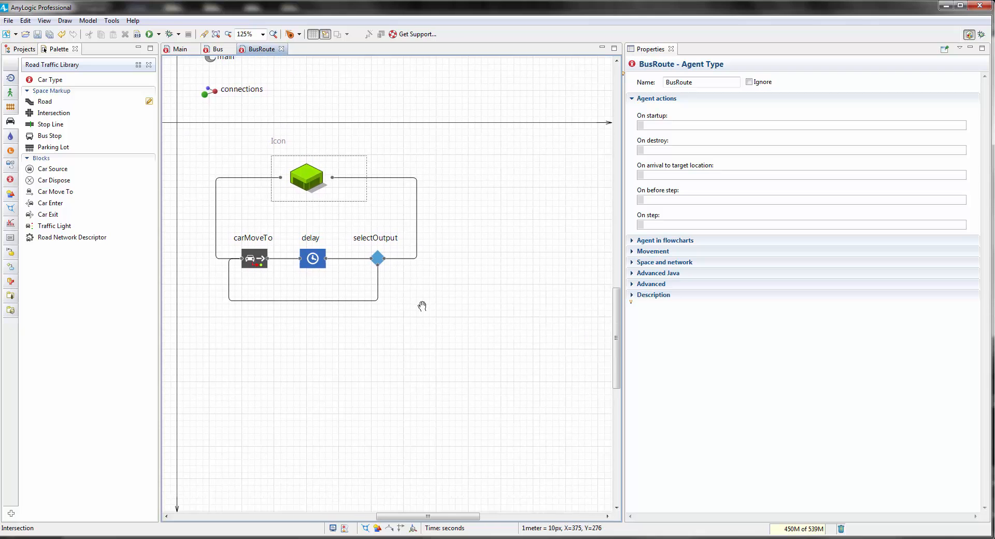
click(10, 179)
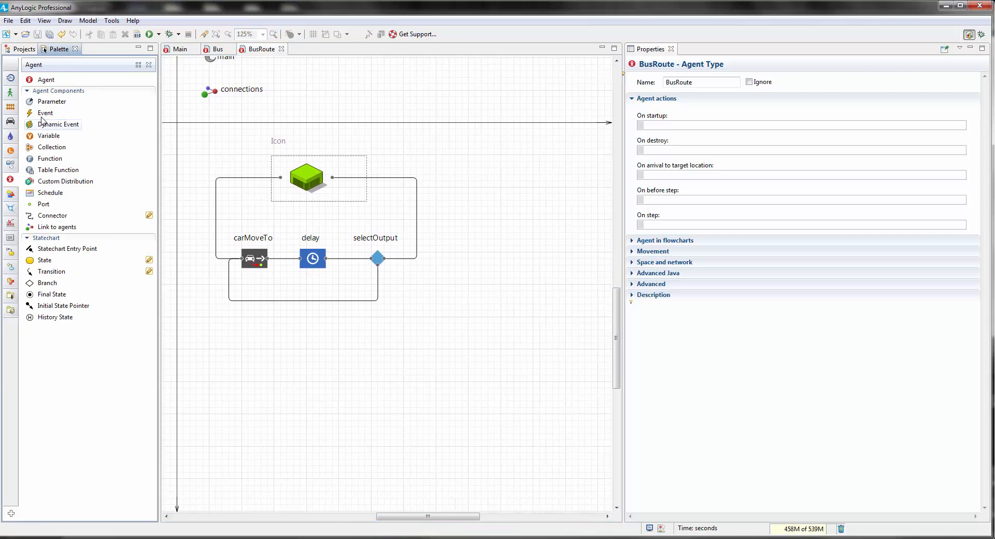
drag(52, 101, 456, 180)
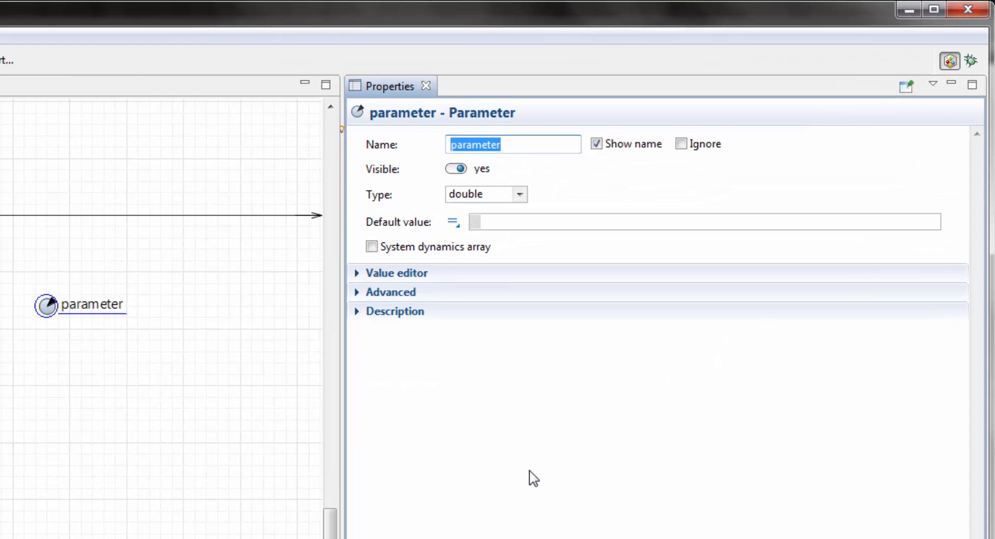
text(busStops)
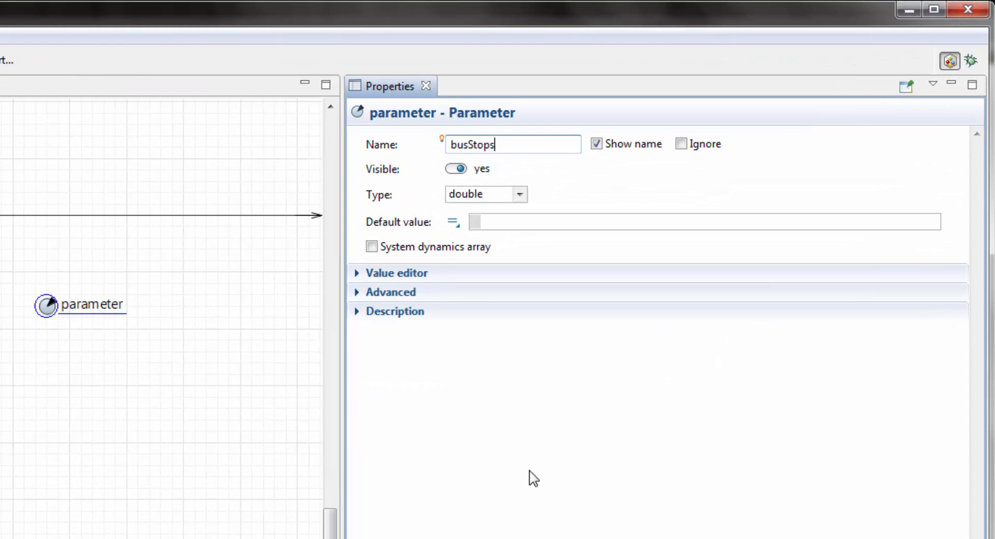
Set the type of the busStops parameter to Other, specified as BusStop[].
click(520, 197)
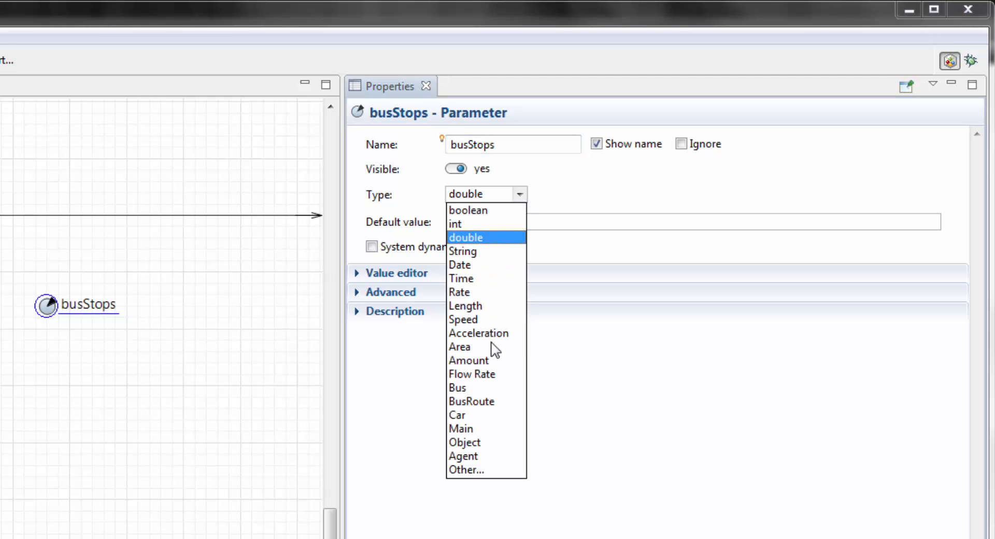
click(470, 470)
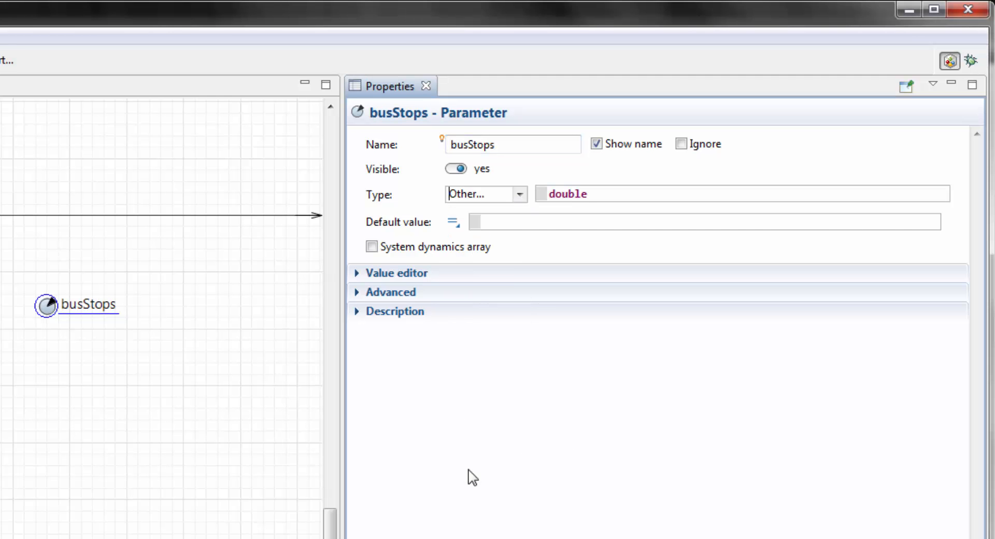
double_click(564, 196)
text(BusStop[])
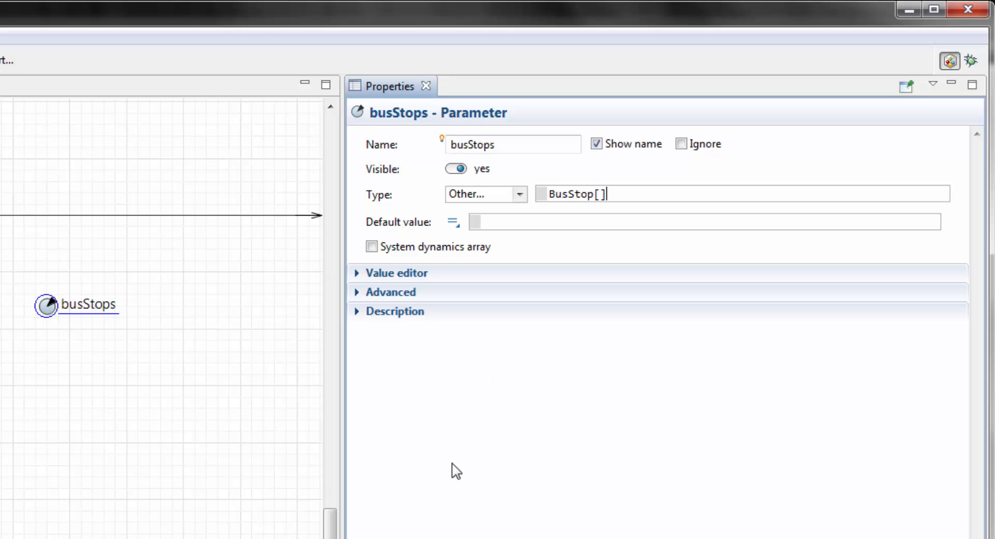
Configure the value editor of busStops with the label Bus Stops and the One-dimensional array control type.
click(408, 286)
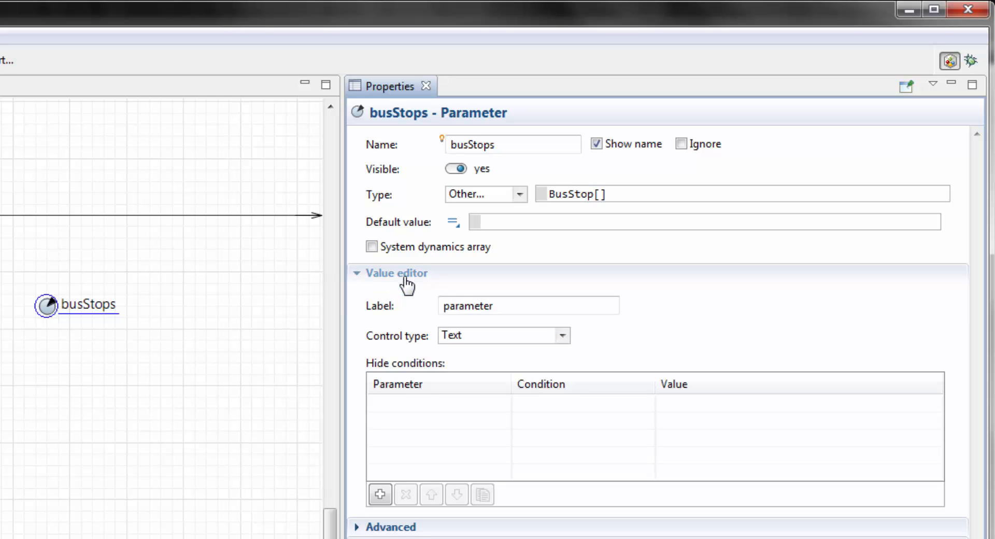
double_click(462, 307)
text(Bus Stops)
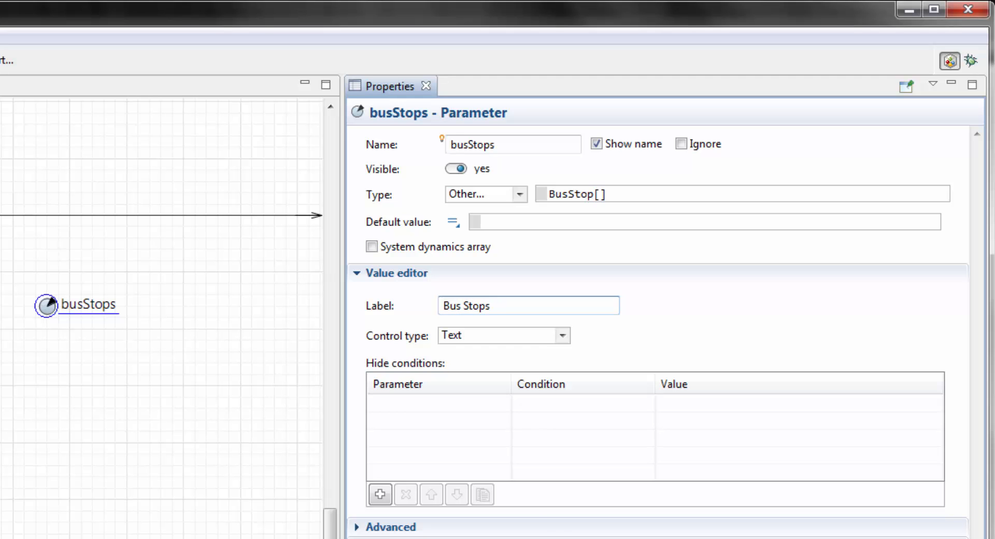
click(562, 337)
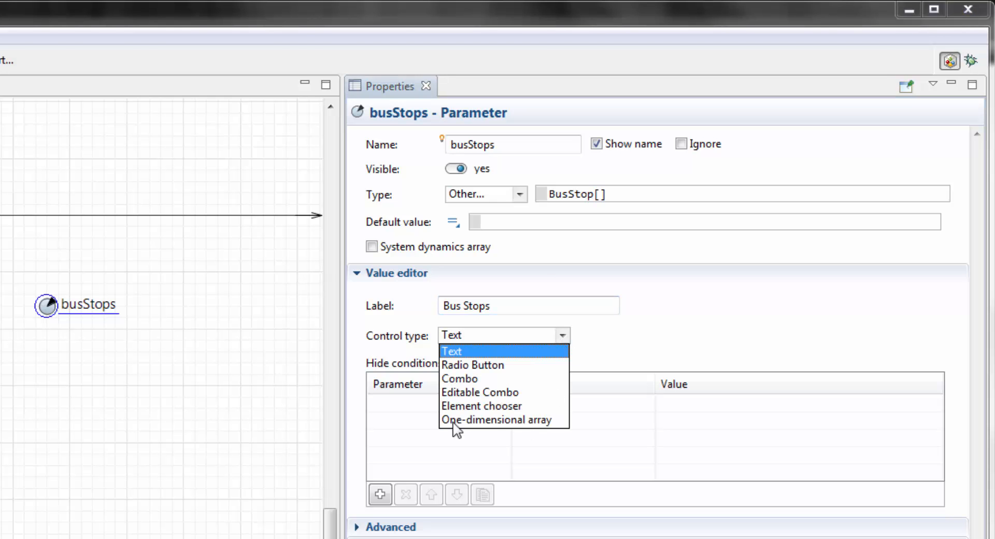
click(513, 421)
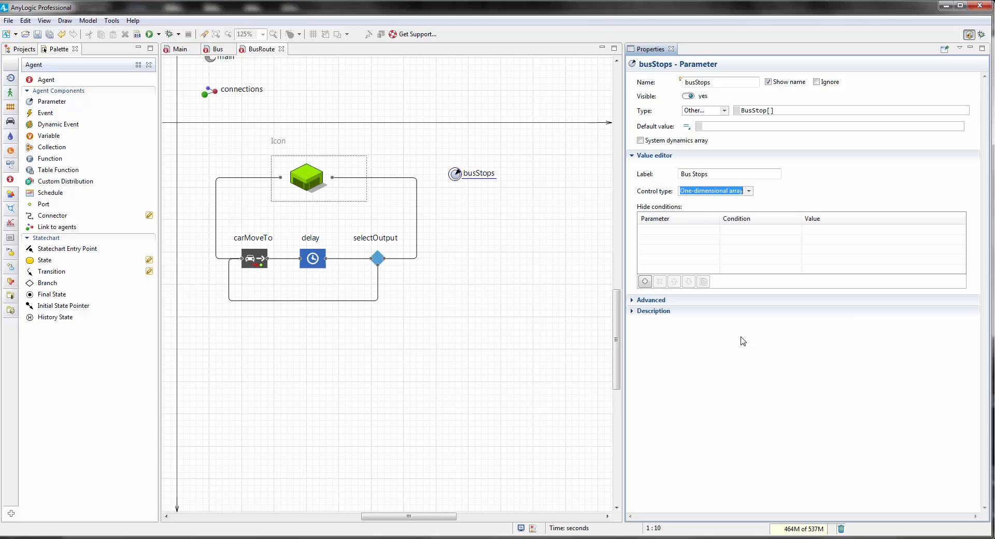
In Main, add busStop, busStop1 and busStop2, in that order, to the busRoute block's Bus Stops parameter.
click(527, 271)
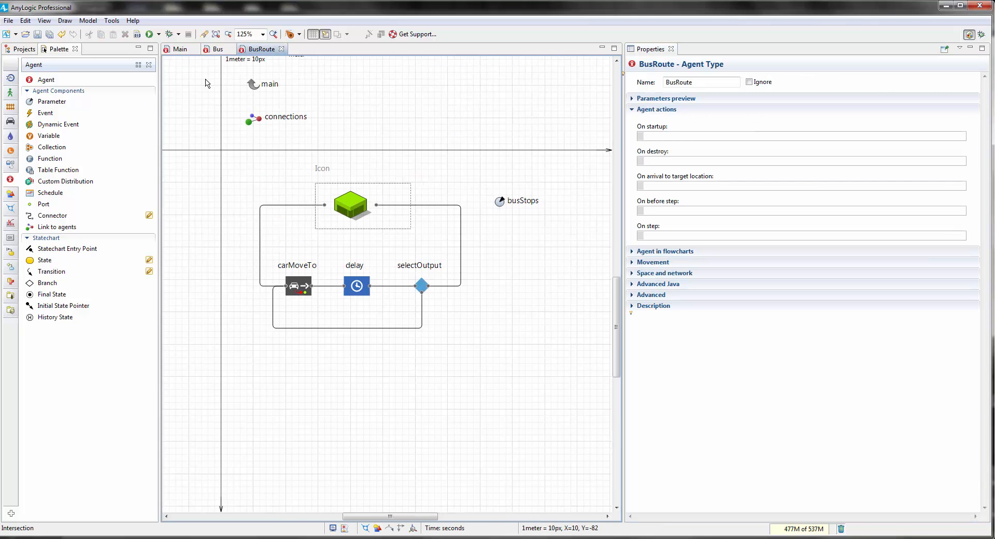
click(176, 51)
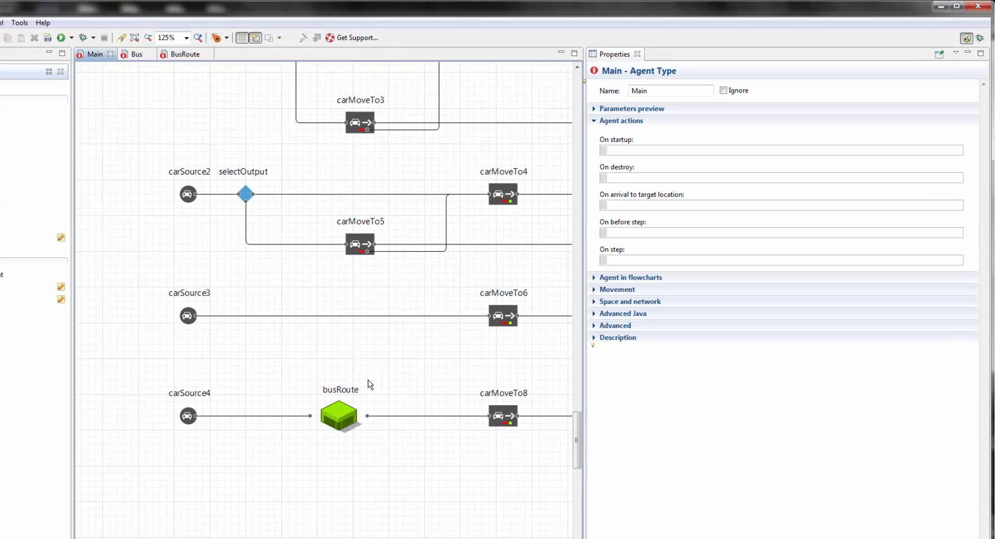
click(248, 476)
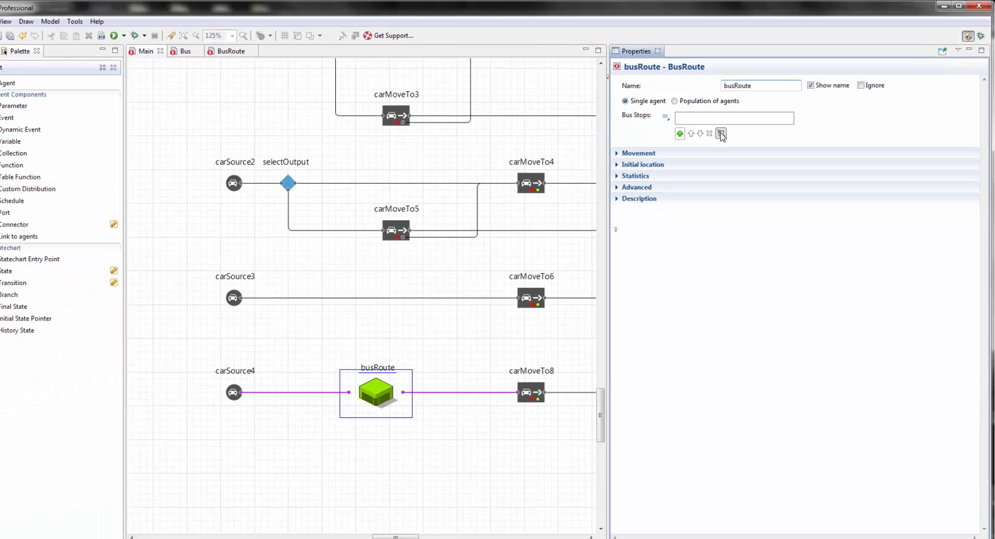
scroll(451, 220, down, 4)
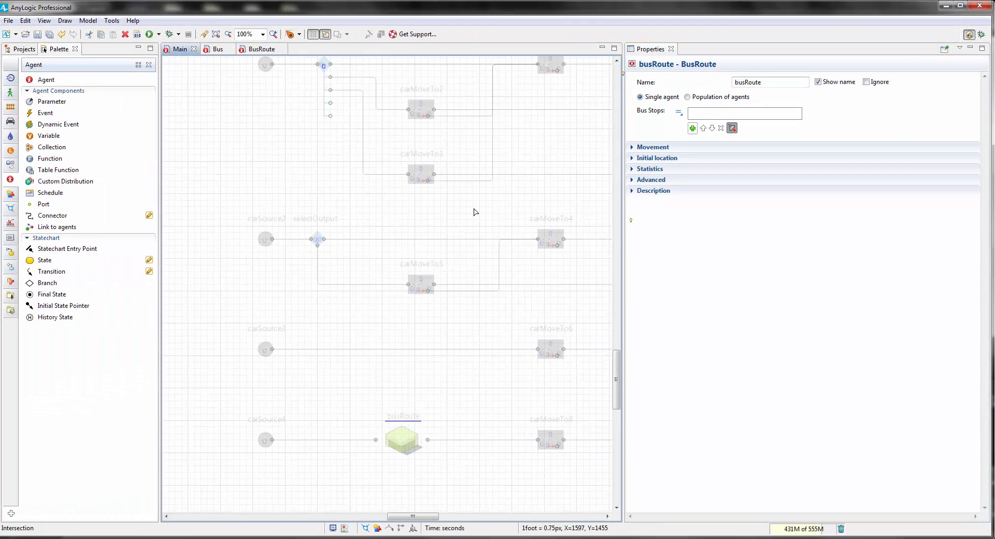
scroll(447, 313, up, 5)
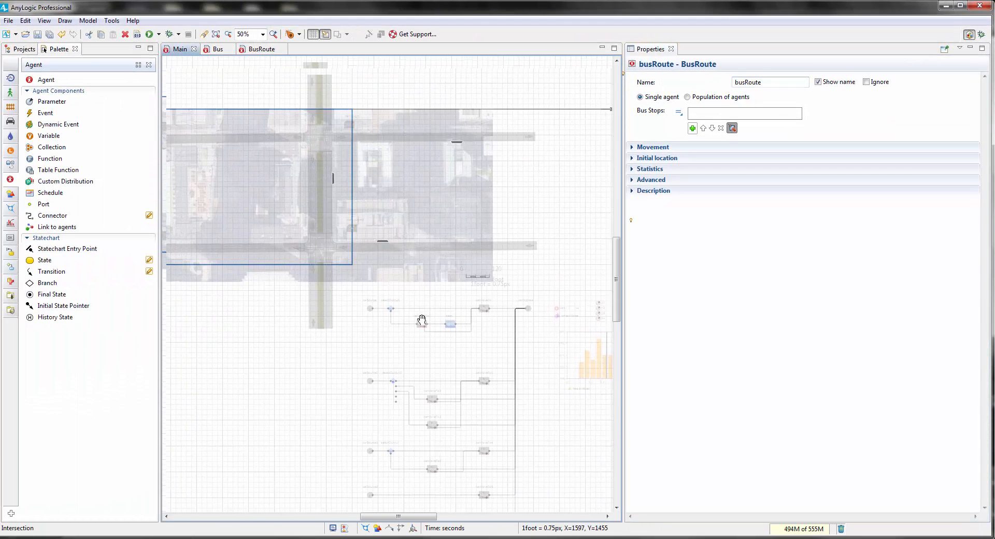
click(396, 266)
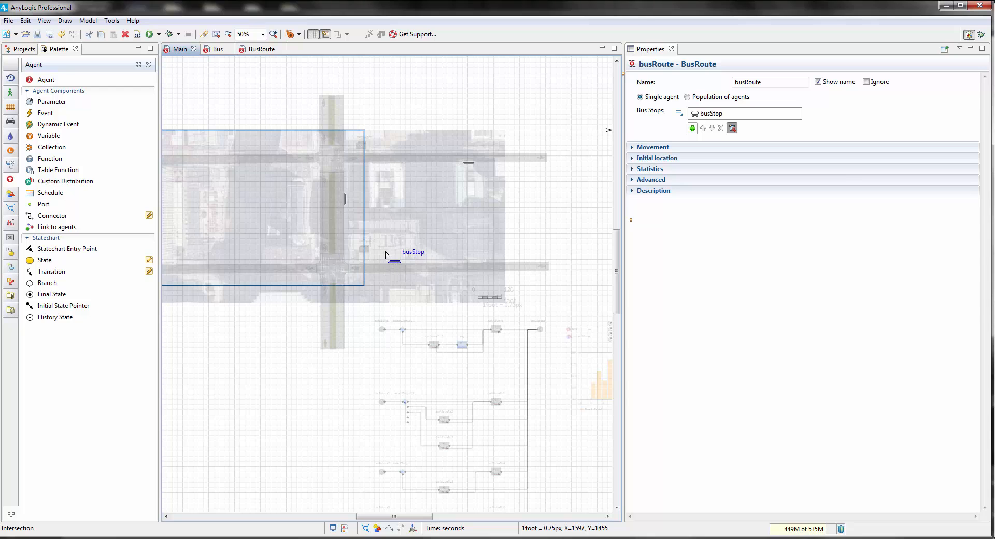
click(348, 204)
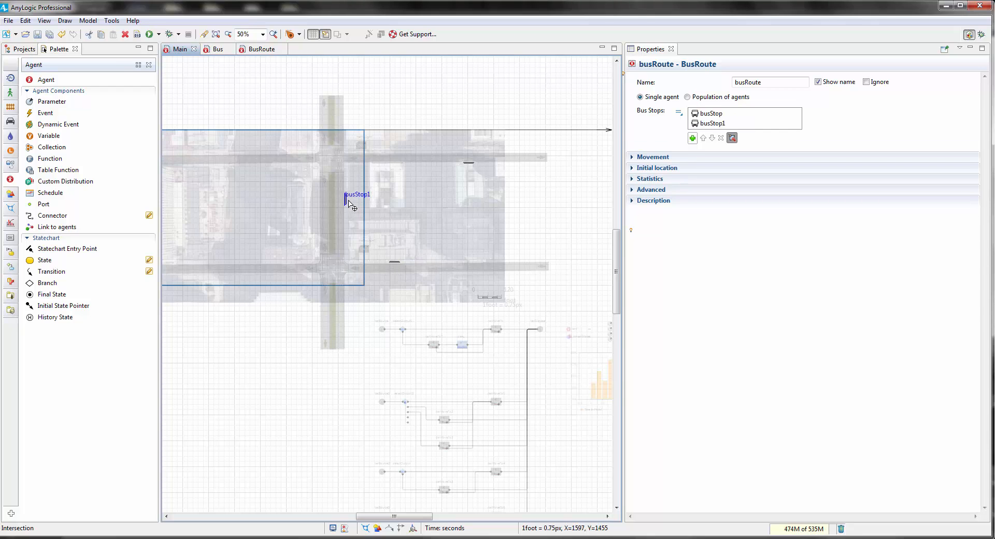
click(471, 164)
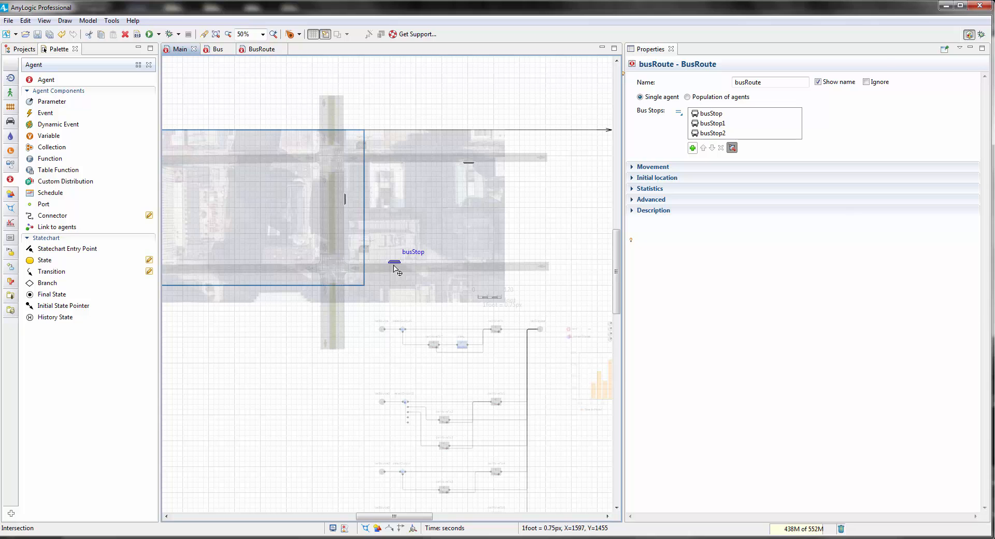
drag(464, 382, 455, 291)
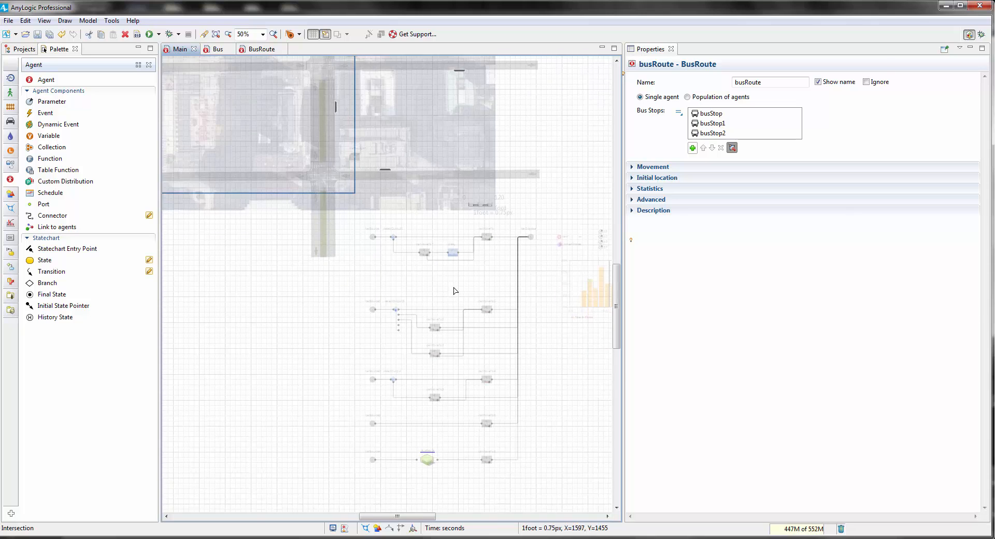
click(271, 343)
drag(316, 381, 307, 314)
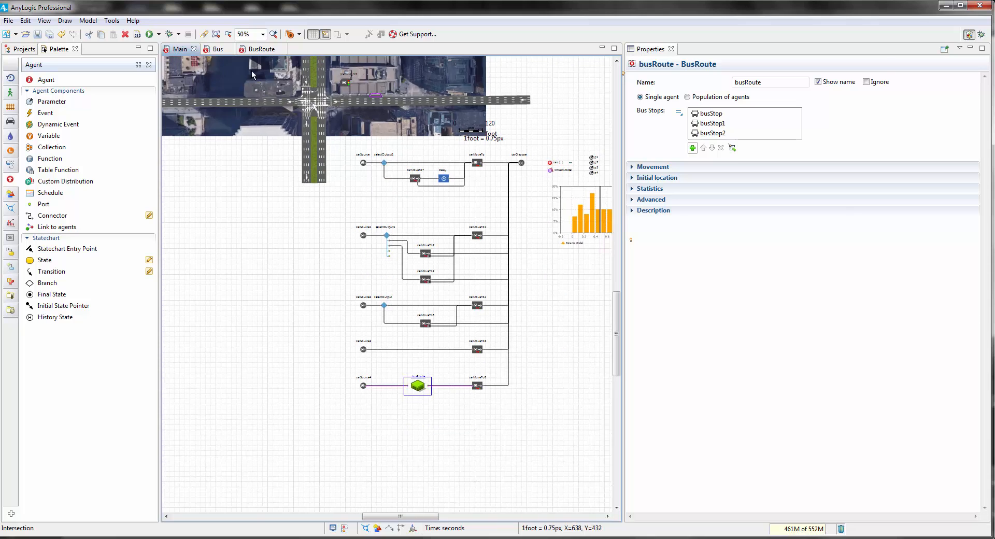
In the BusRoute agent type, set the carMoveTo block's car type to Bus.
click(254, 51)
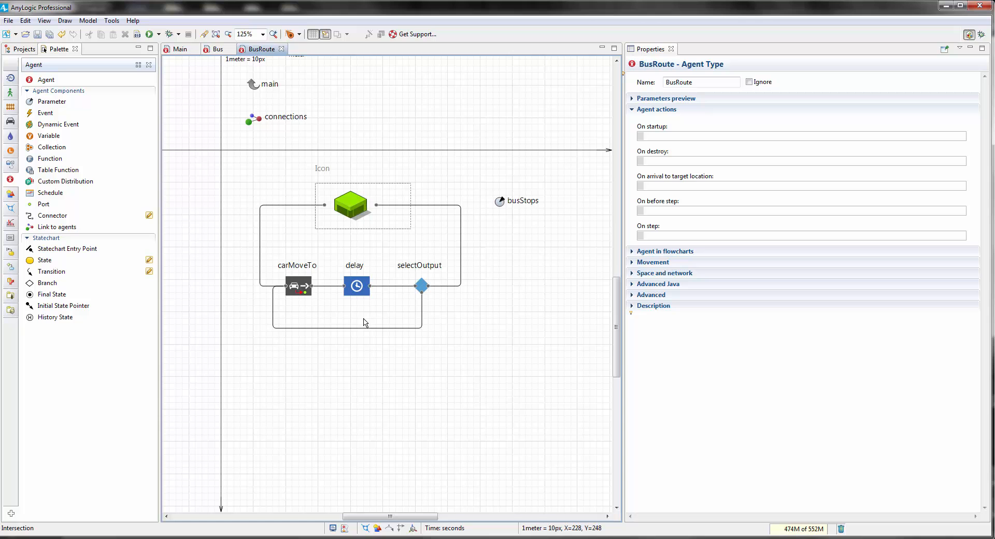
scroll(332, 318, down, 2)
click(299, 257)
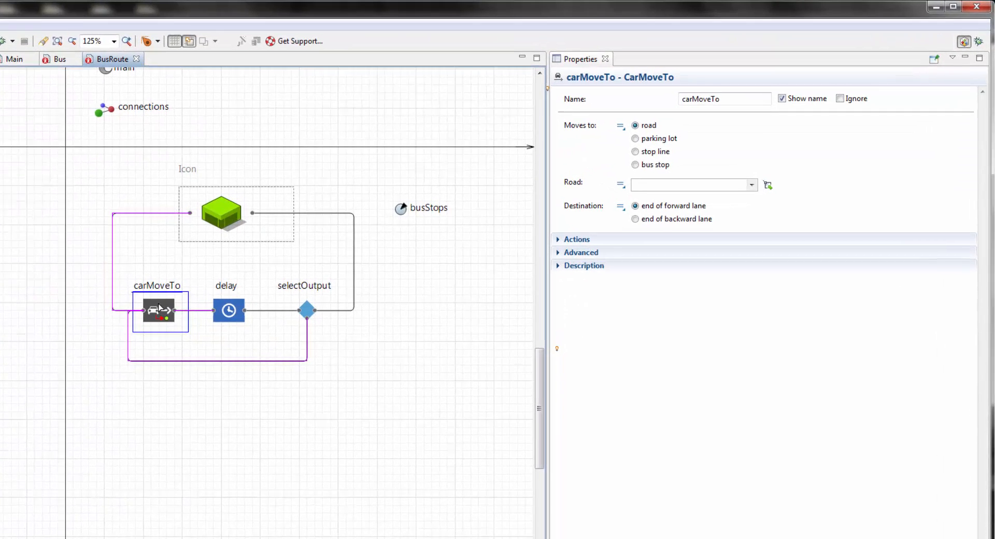
drag(468, 269, 492, 323)
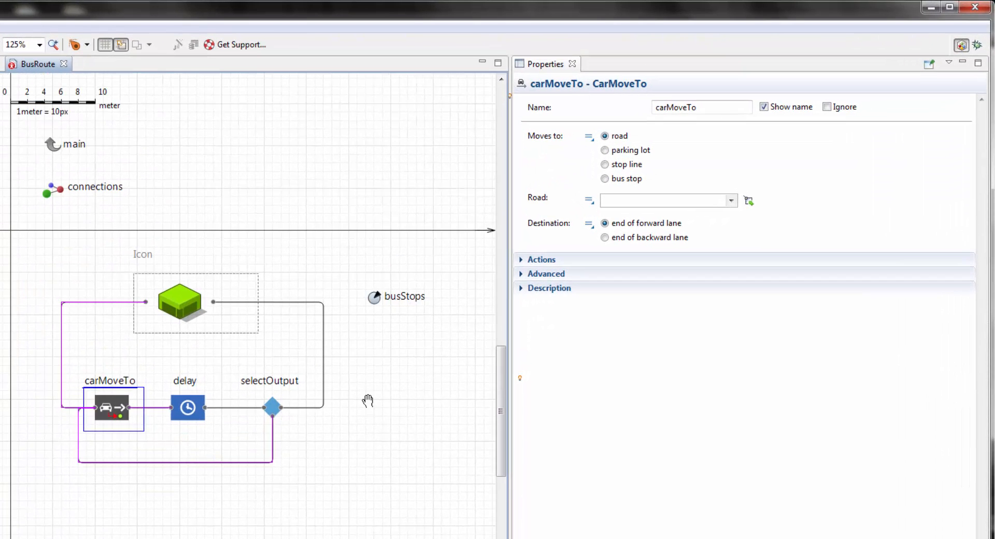
click(545, 275)
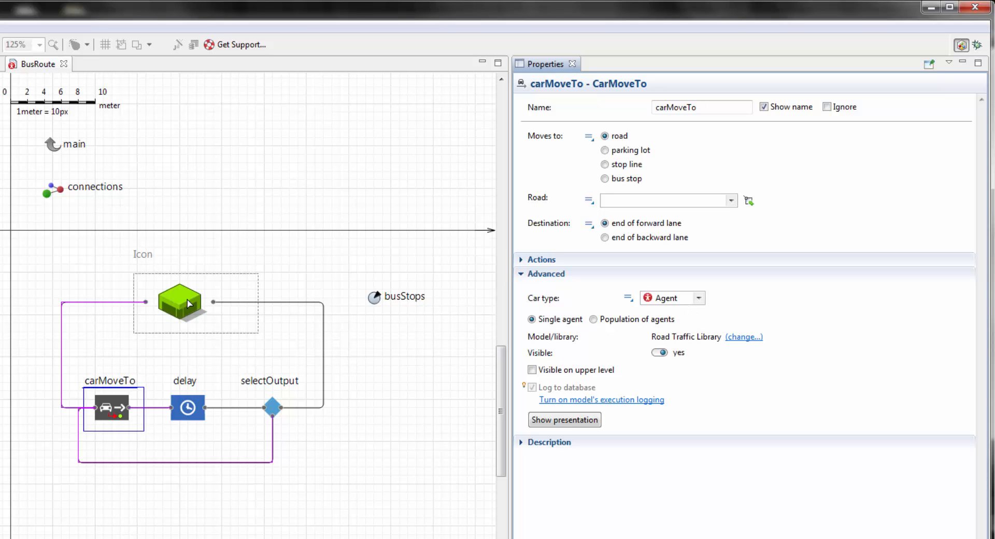
click(694, 298)
click(665, 353)
click(660, 353)
click(660, 353)
Make carMoveTo's destination a bus stop and switch its Bus stop parameter to a dynamic code expression.
mouse_move(566, 143)
click(605, 165)
click(638, 178)
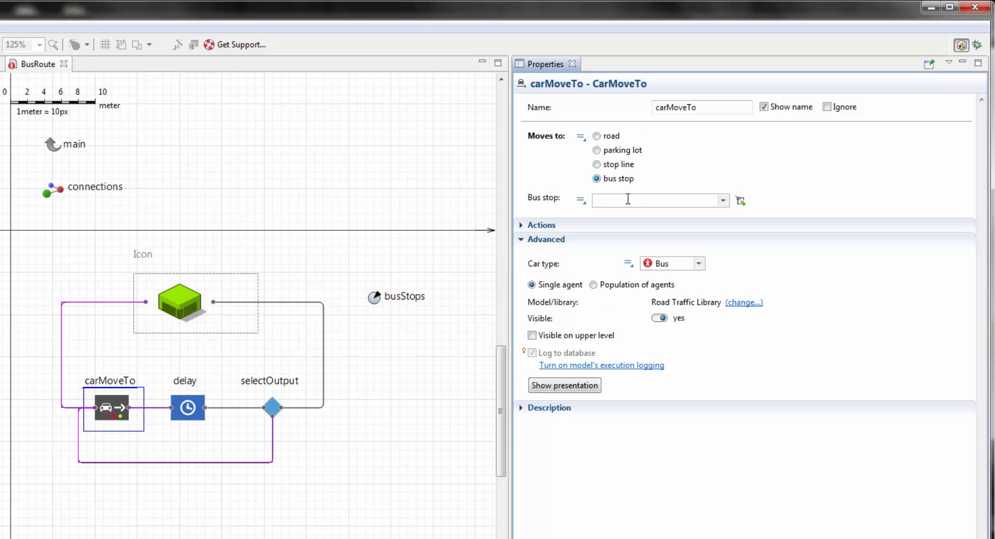
click(583, 202)
Define carMoveTo's bus stop with the expression busStops[ car.stopCounter++ ].
click(616, 200)
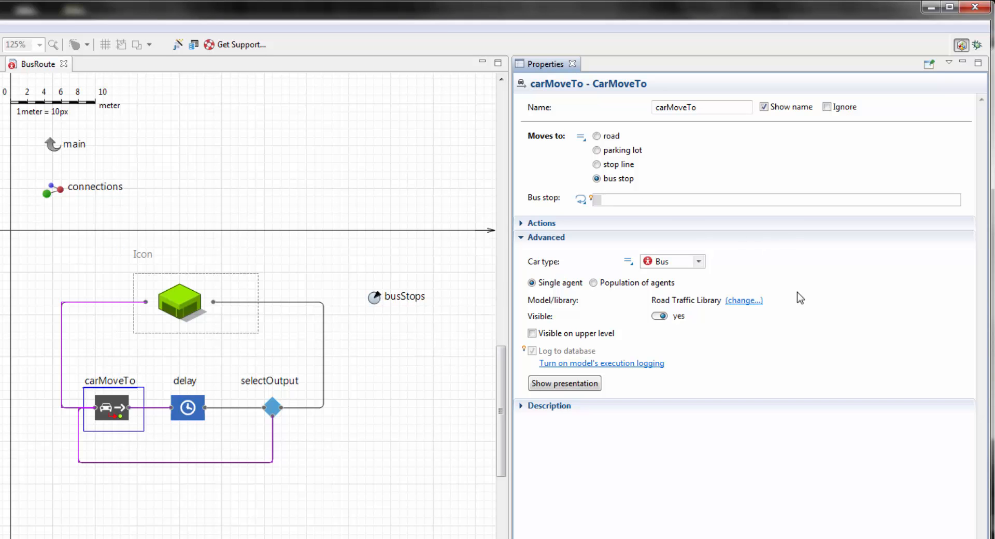
text(bus)
key(ctrl+space)
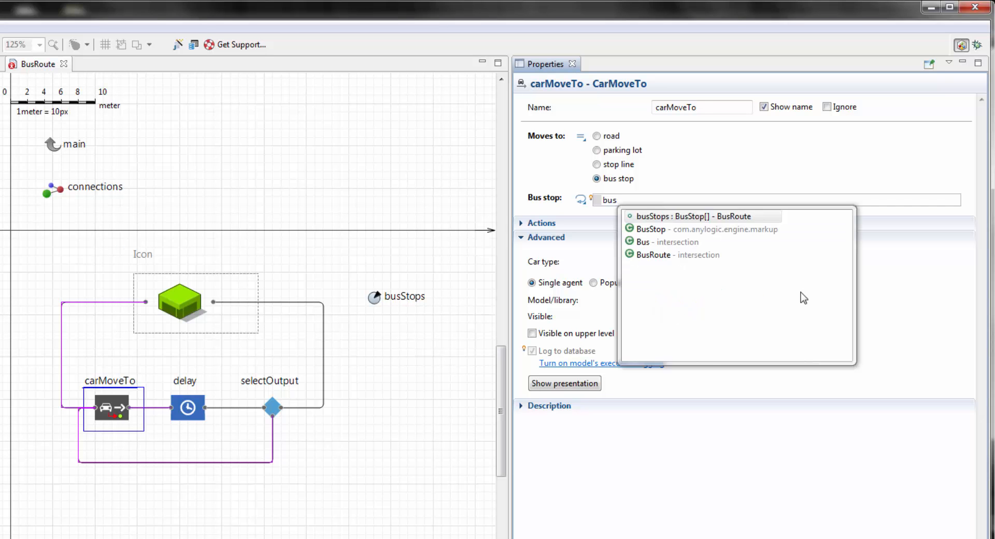
key(Return)
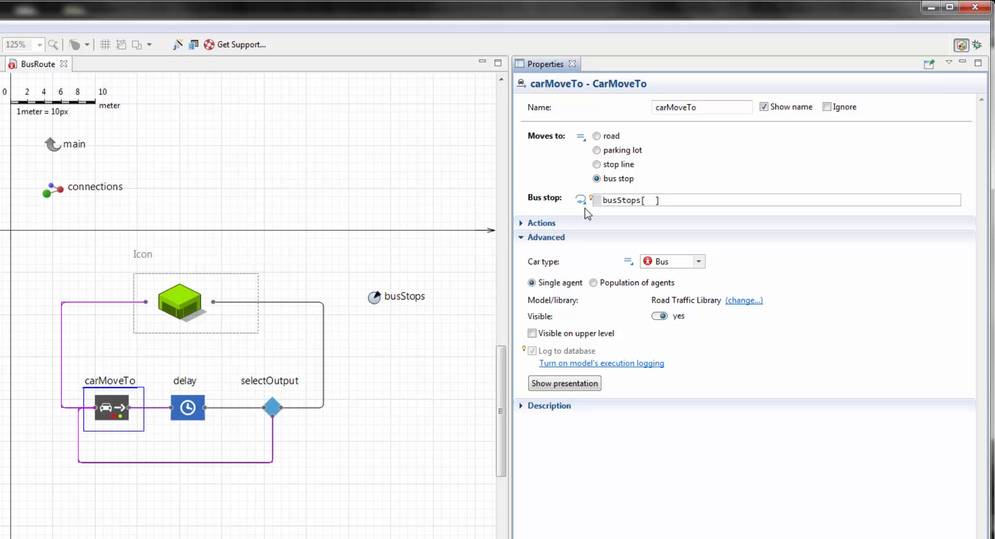
mouse_move(593, 199)
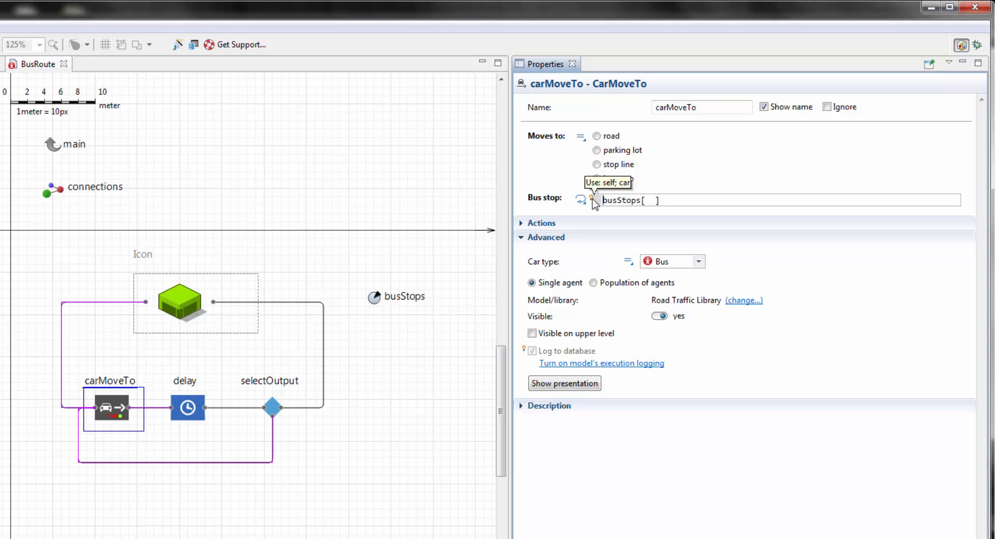
click(651, 200)
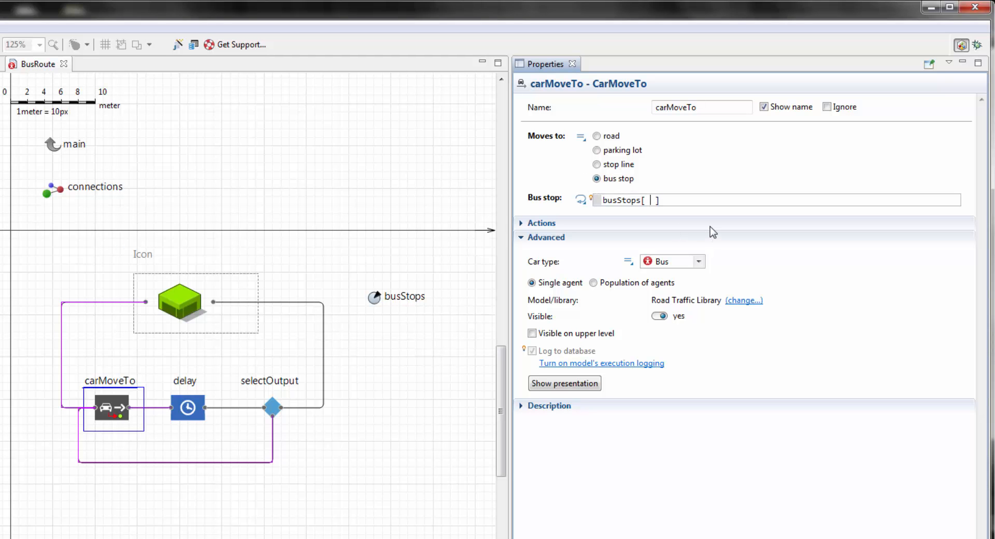
text(car.)
key(ctrl+space)
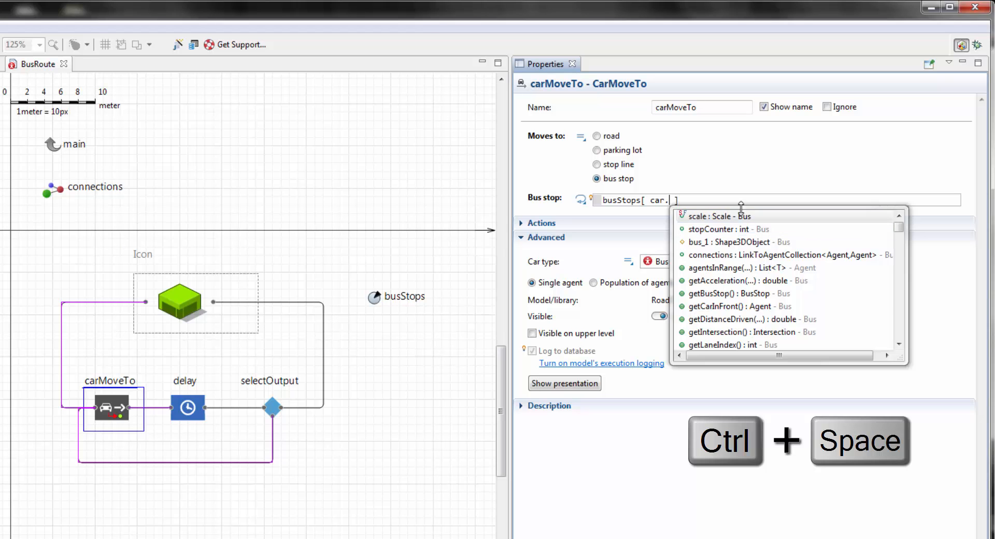
double_click(733, 229)
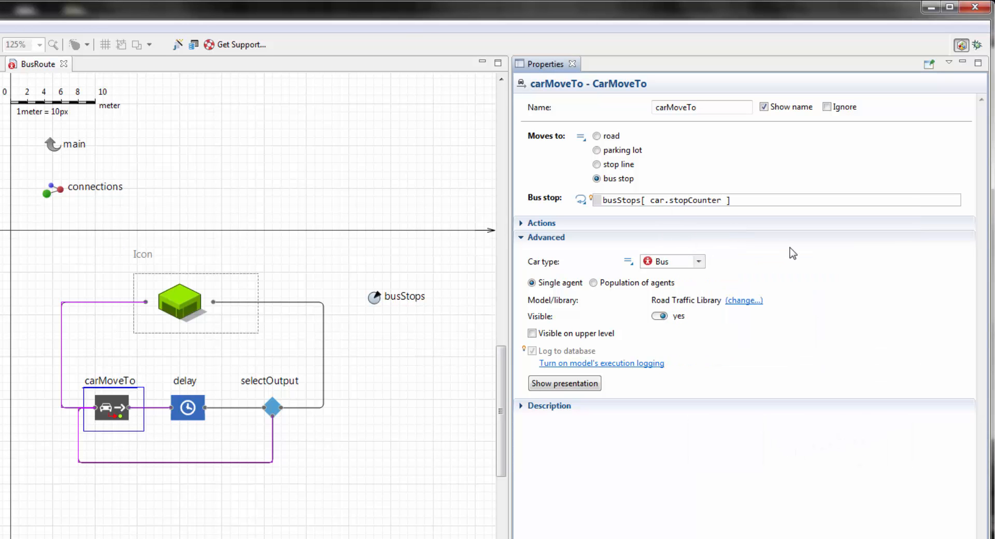
text(++)
Make the selectOutput block in BusRoute choose its true output if a condition is true.
drag(372, 419, 406, 383)
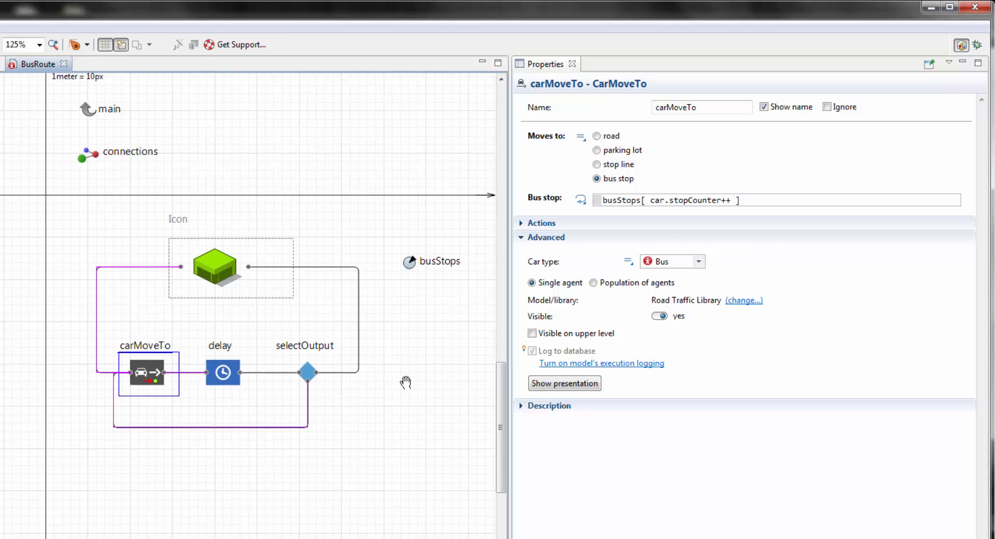
click(311, 371)
click(633, 142)
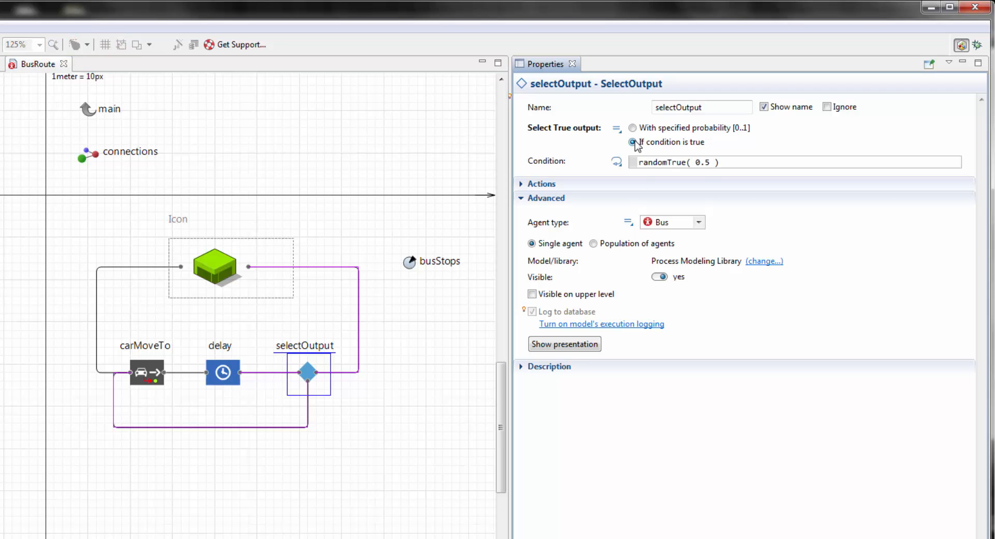
Replace selectOutput's condition with agent.stopCounter == busStops.length.
drag(723, 163, 641, 162)
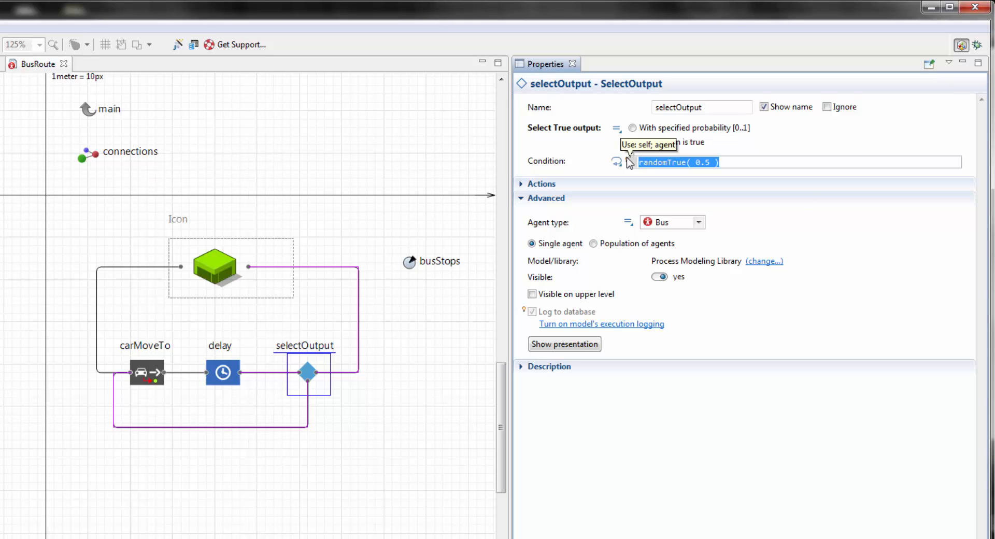
text(a)
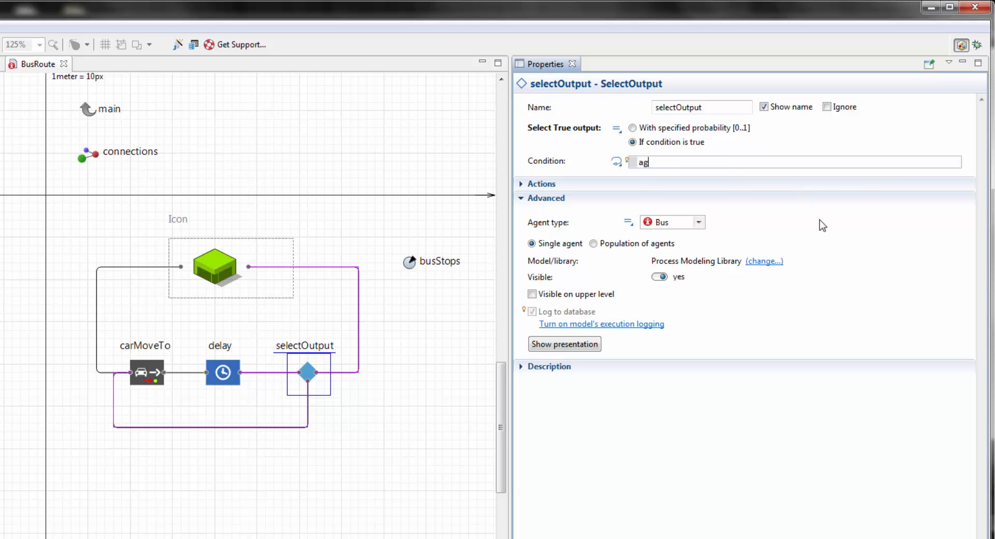
text(g)
key(ctrl+space)
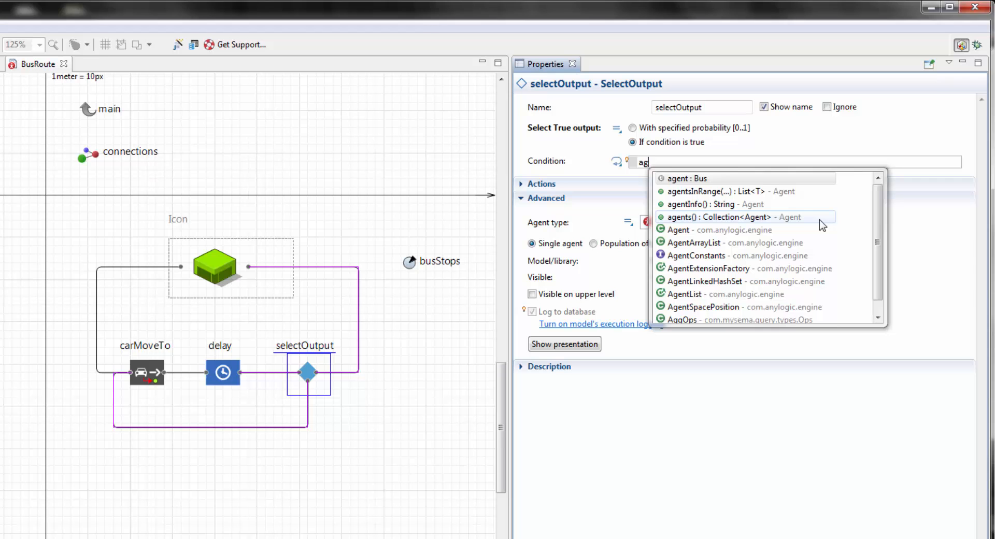
double_click(690, 178)
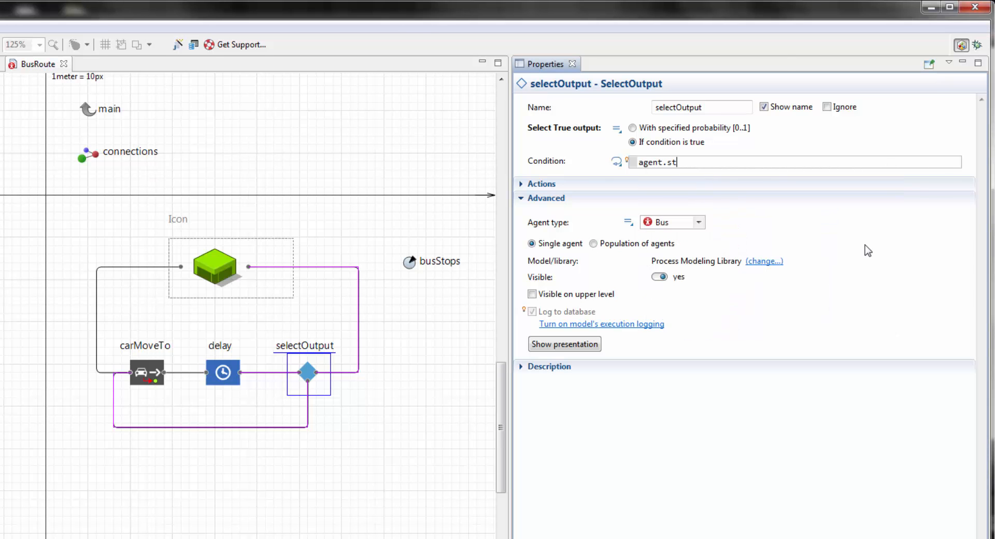
text(.st)
key(ctrl+space)
key(Return)
text(== bus)
key(ctrl+space)
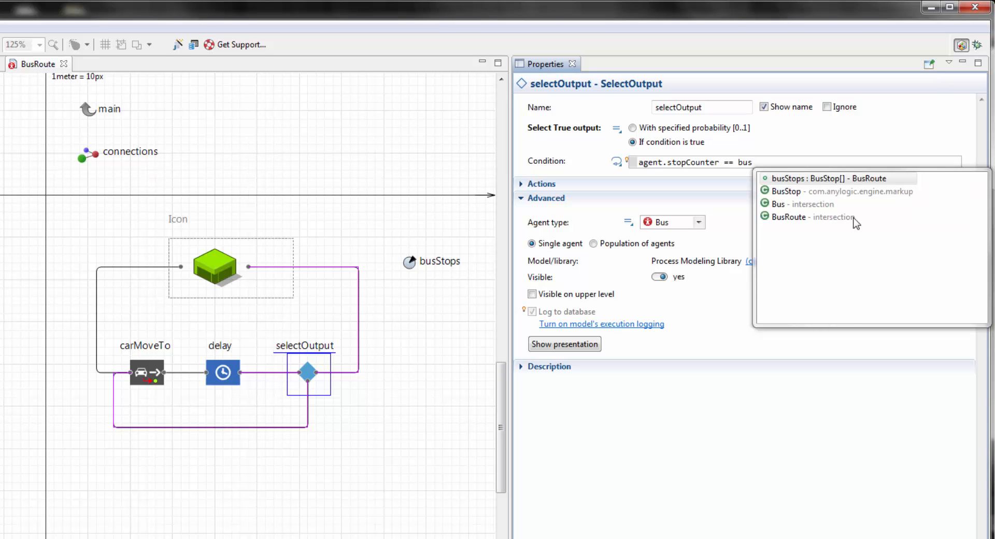
double_click(850, 176)
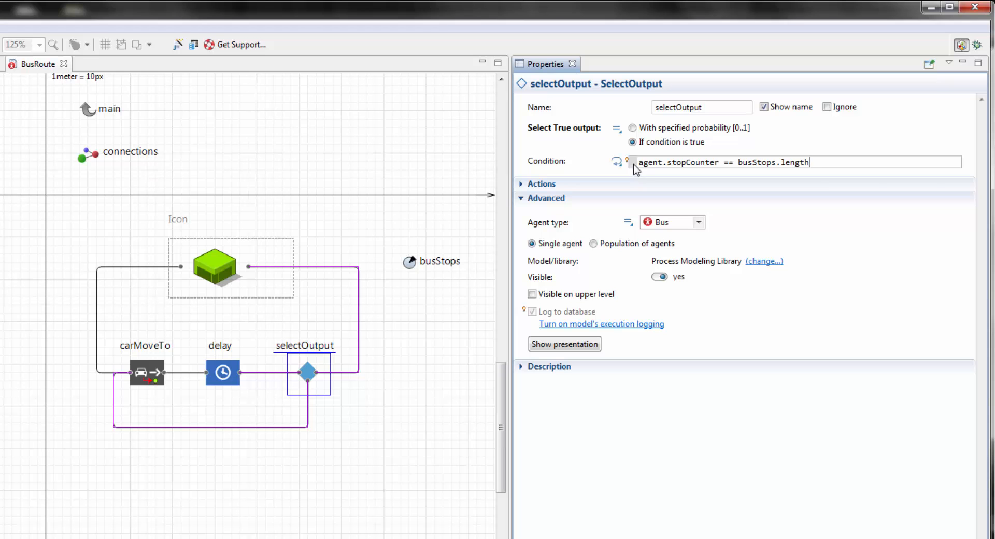
drag(646, 164, 809, 165)
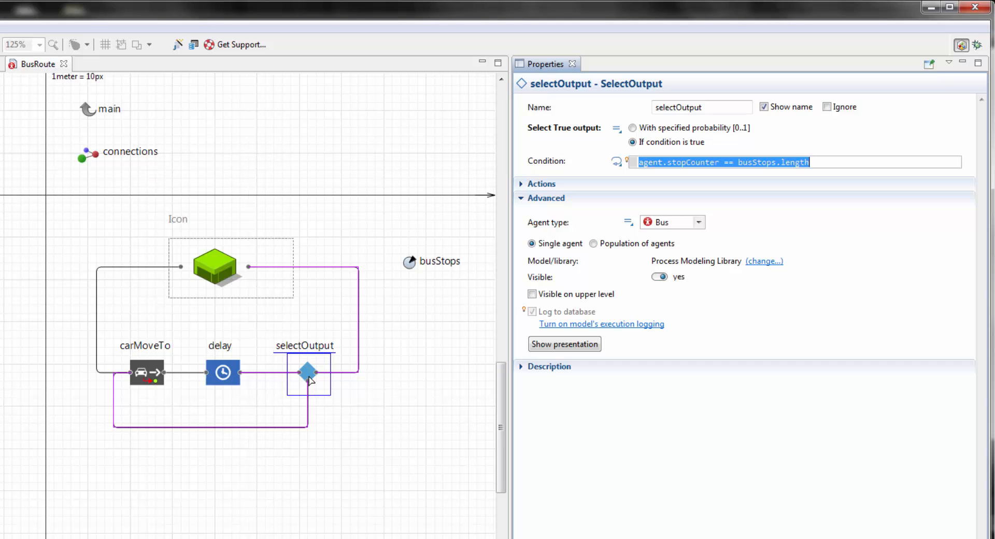
Set the BusRoute delay block's time to triangular( 25, 30, 40 ) seconds and enable maximum capacity.
click(214, 375)
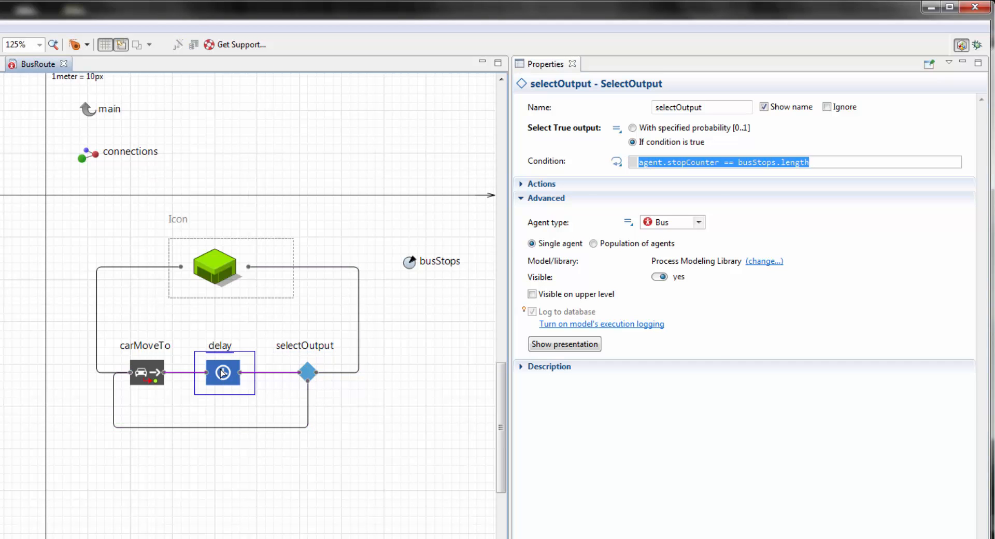
drag(709, 165, 696, 165)
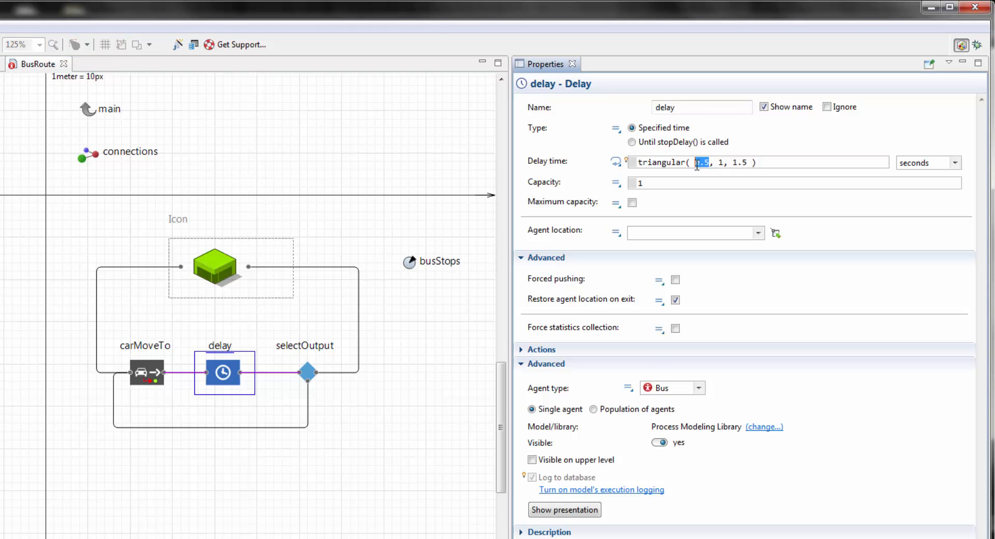
text(25, 3)
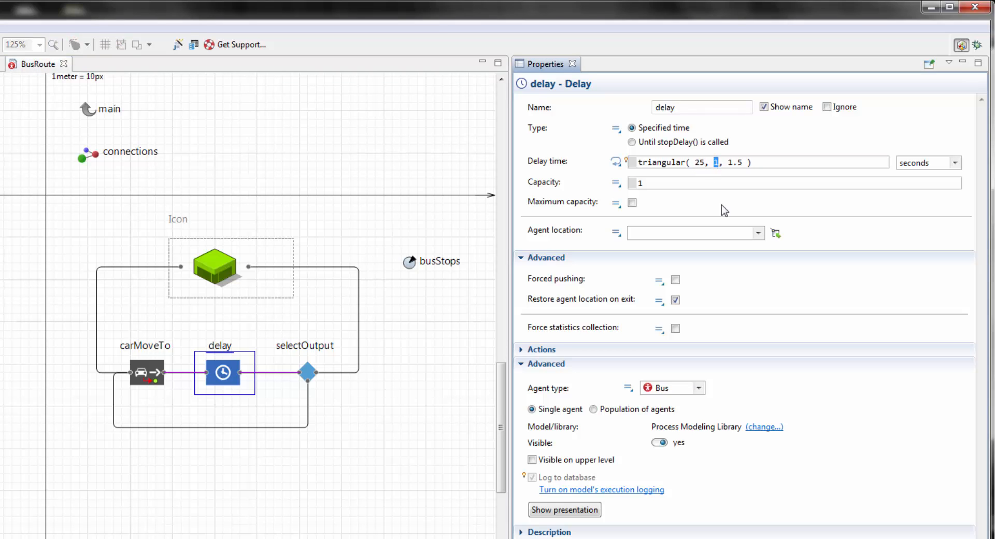
text(0)
click(632, 204)
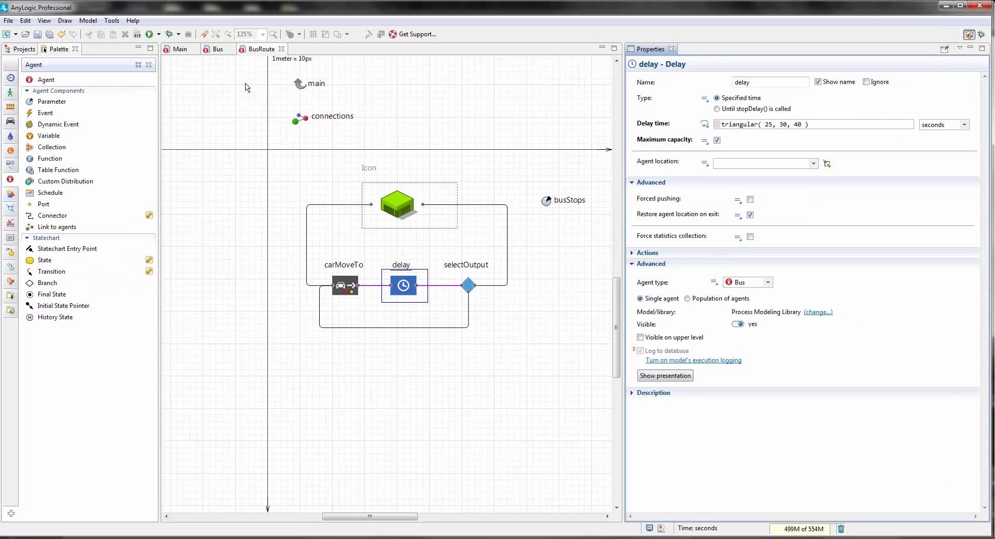
Set the Simulation experiment's stop condition to Never so the model runs without a time limit.
click(178, 50)
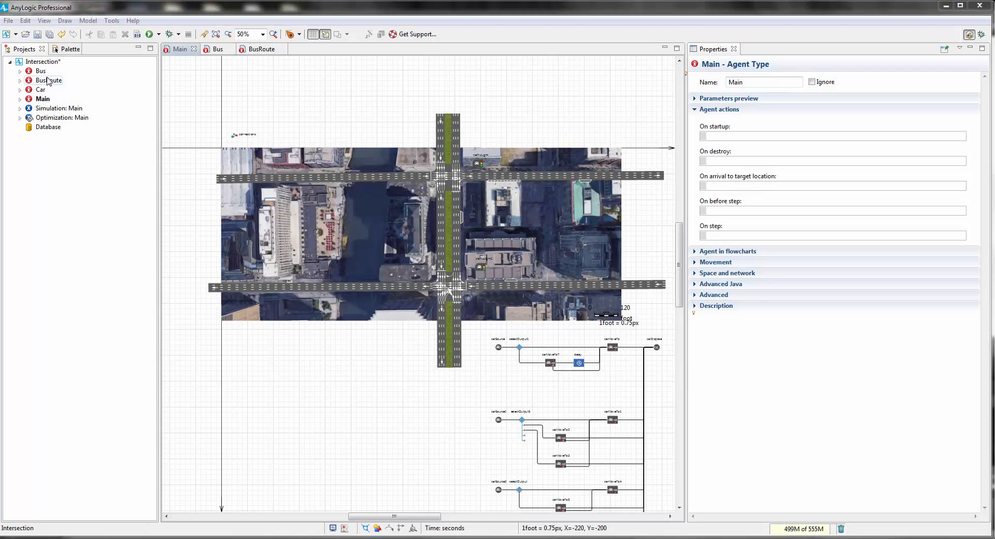
click(58, 107)
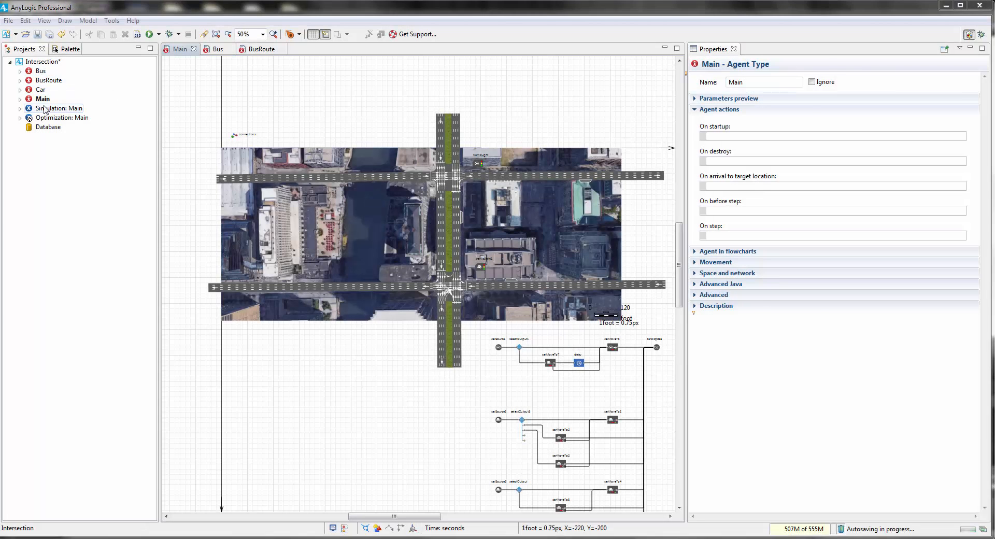
drag(689, 217, 605, 218)
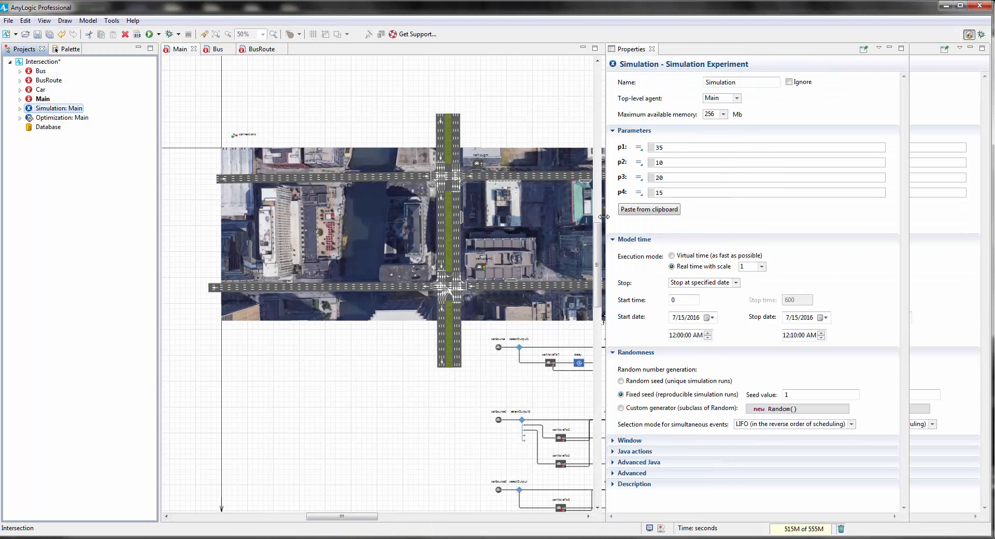
click(735, 283)
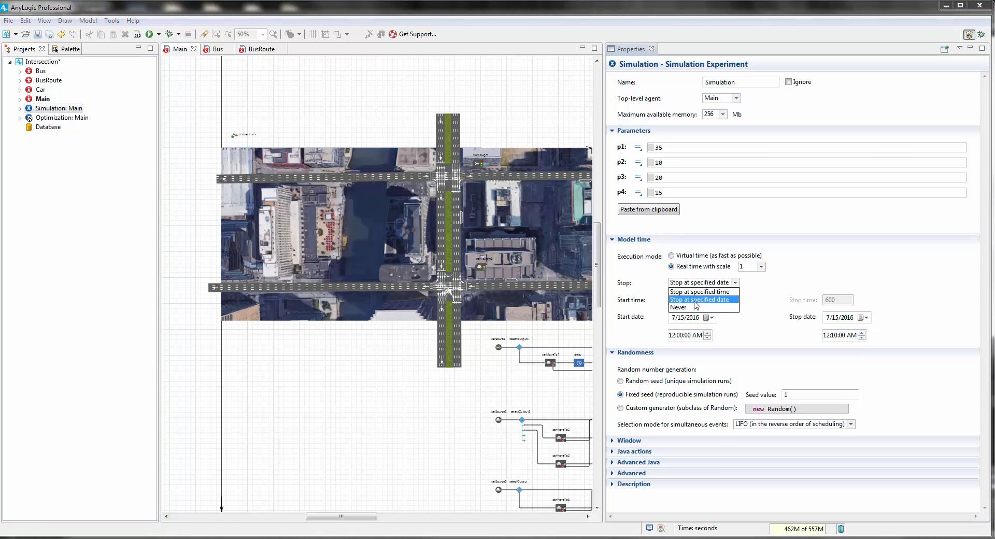
click(679, 307)
drag(602, 228, 744, 229)
Run the Intersection / Simulation experiment and raise its execution speed to x100.
click(165, 35)
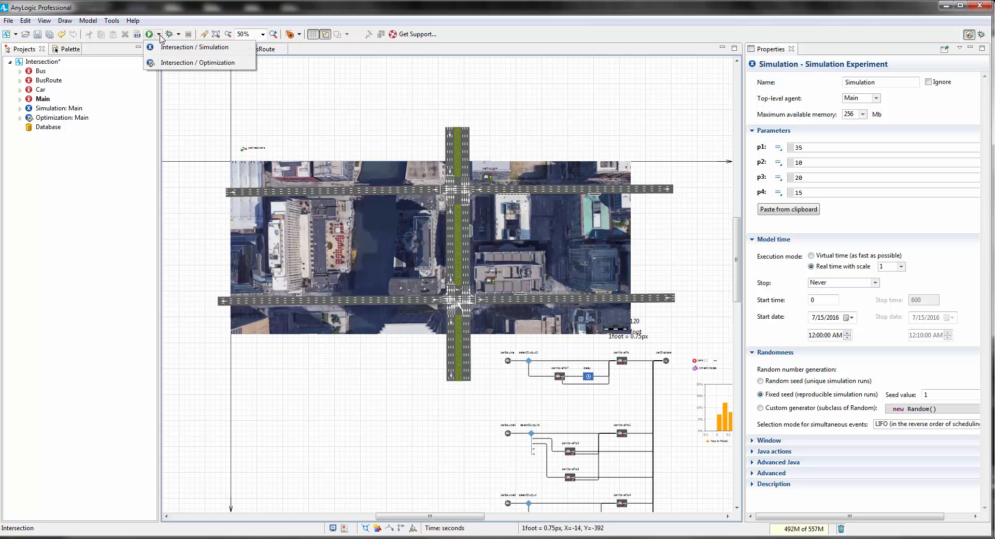
click(175, 48)
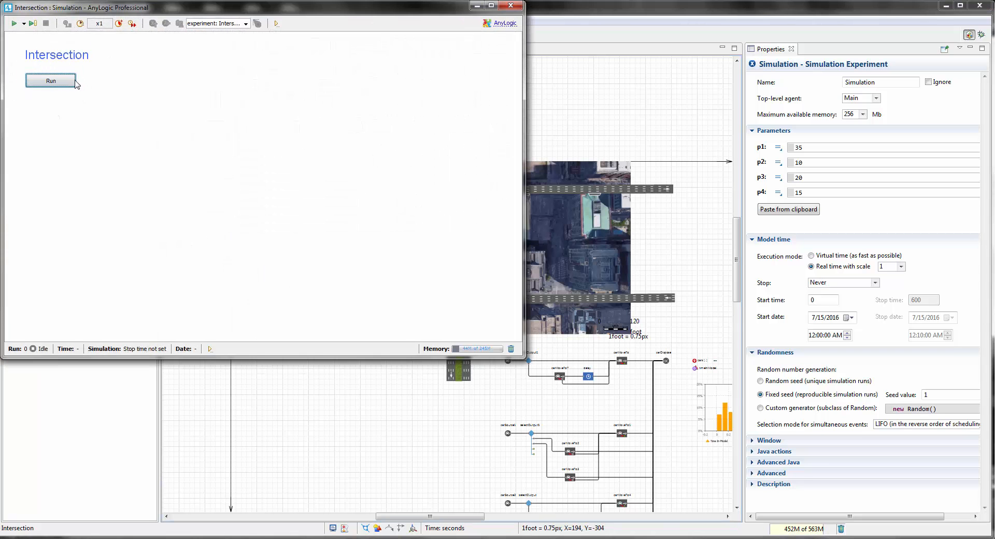
click(54, 82)
click(119, 23)
click(119, 23)
click(119, 24)
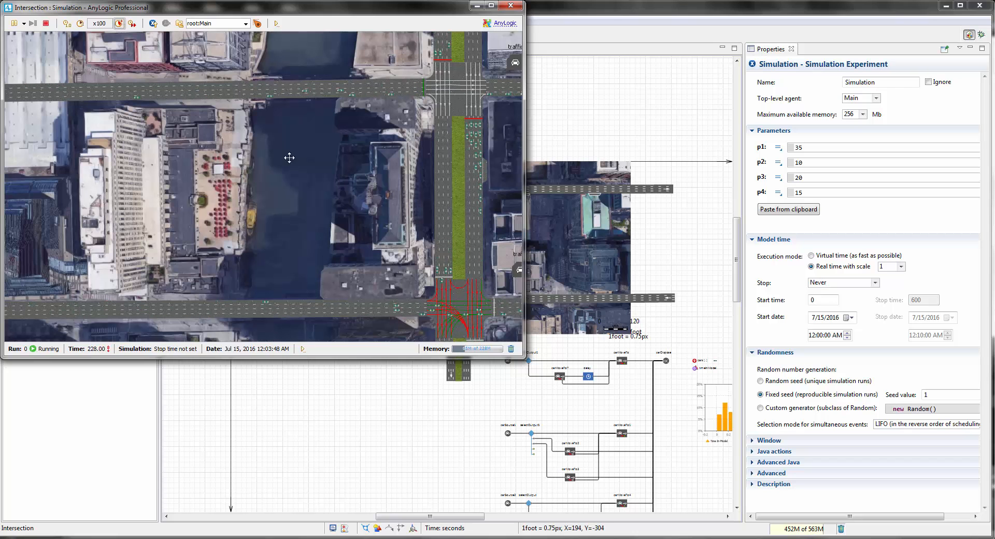
Slow the simulation to x10, watch the traffic around both intersections and the roads east of them, and close the simulation window.
drag(289, 157, 73, 133)
drag(358, 165, 327, 165)
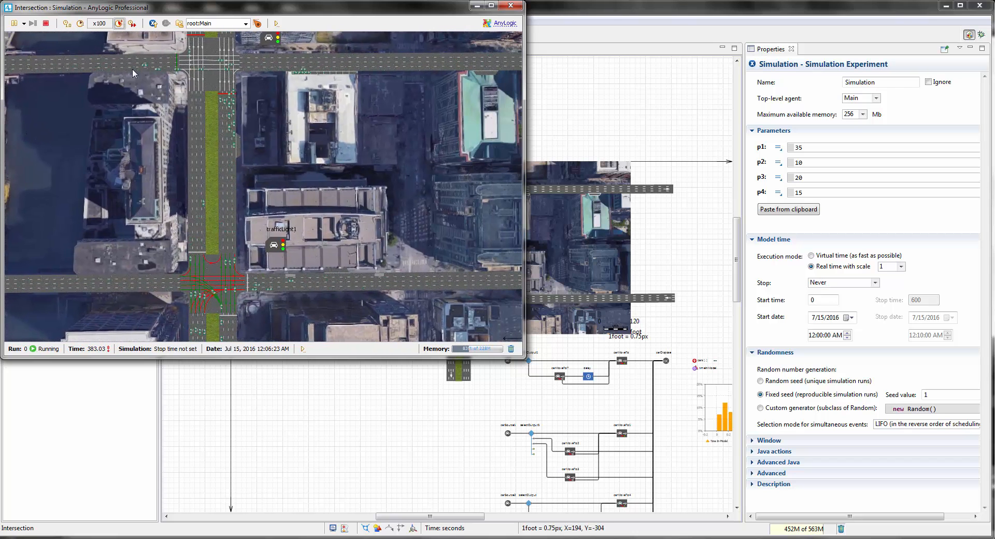
click(80, 23)
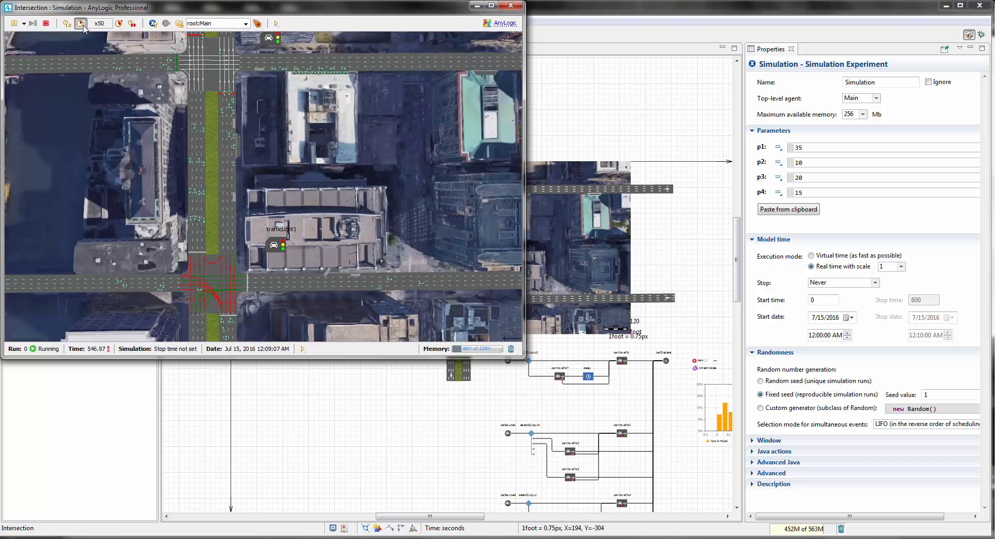
click(80, 23)
click(80, 23)
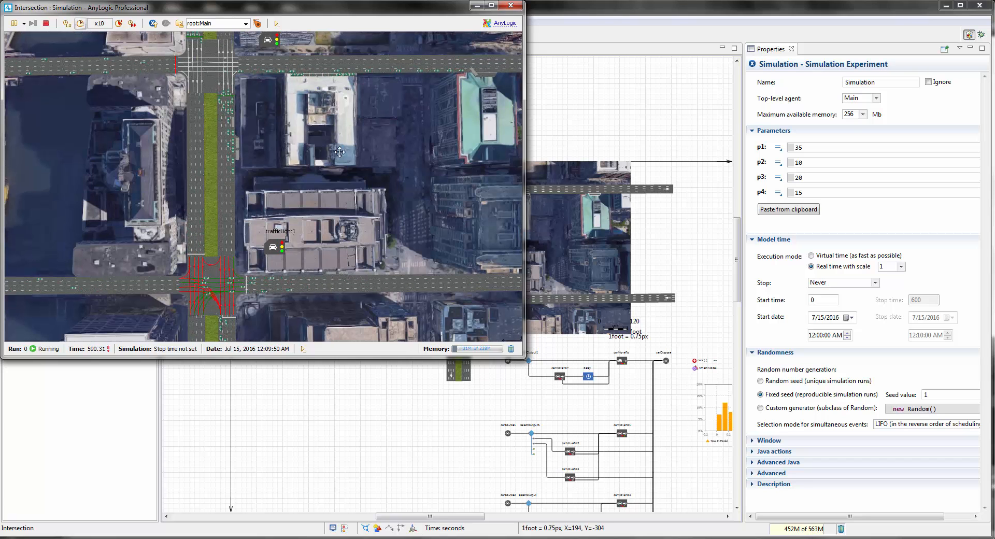
drag(330, 167, 306, 182)
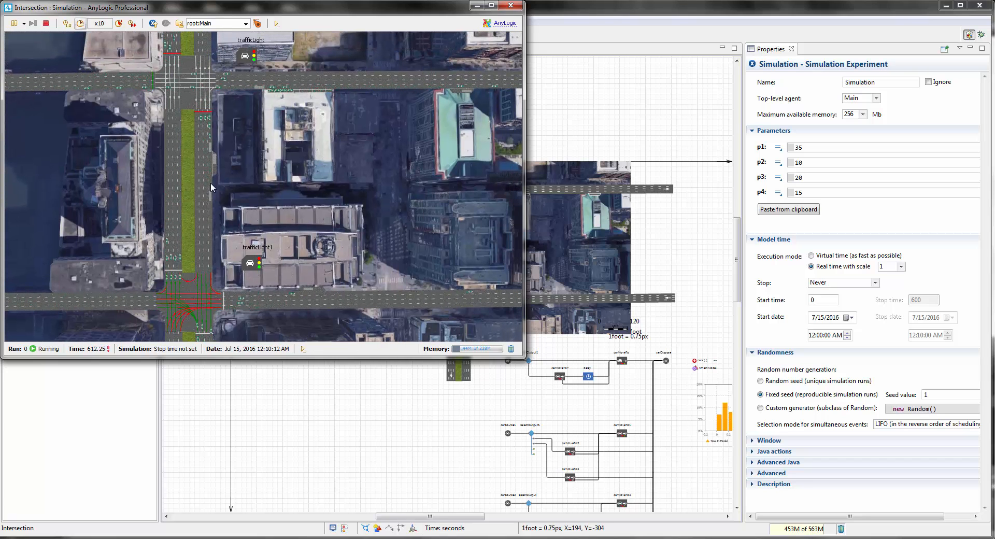
drag(372, 123, 324, 125)
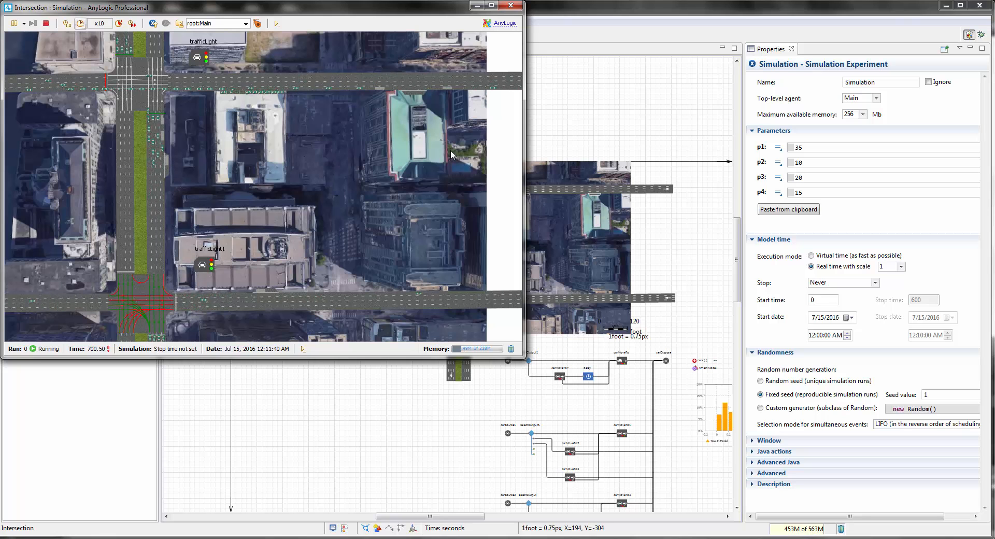
click(508, 7)
Add a Road Network Descriptor block to Main in the empty space above the cars population.
drag(609, 368, 539, 233)
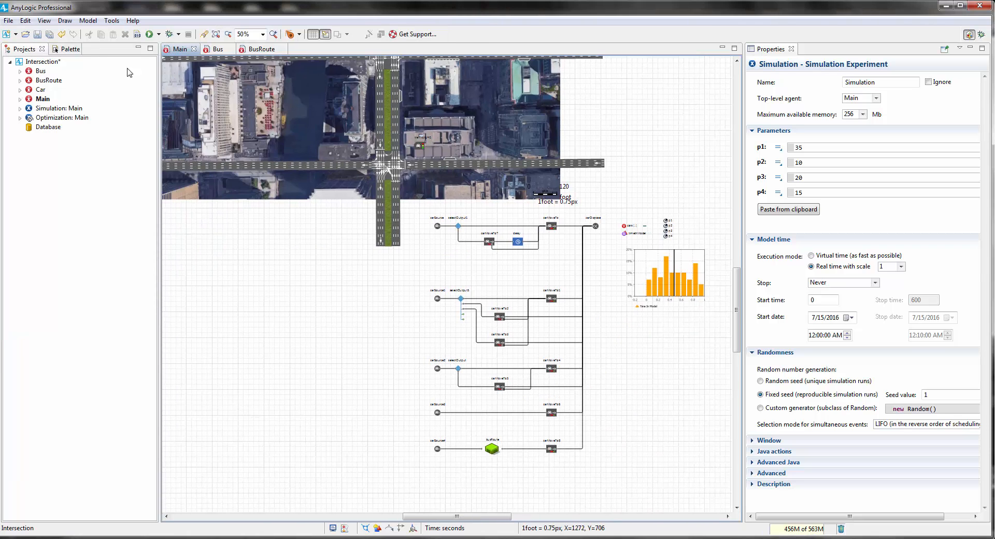
click(66, 48)
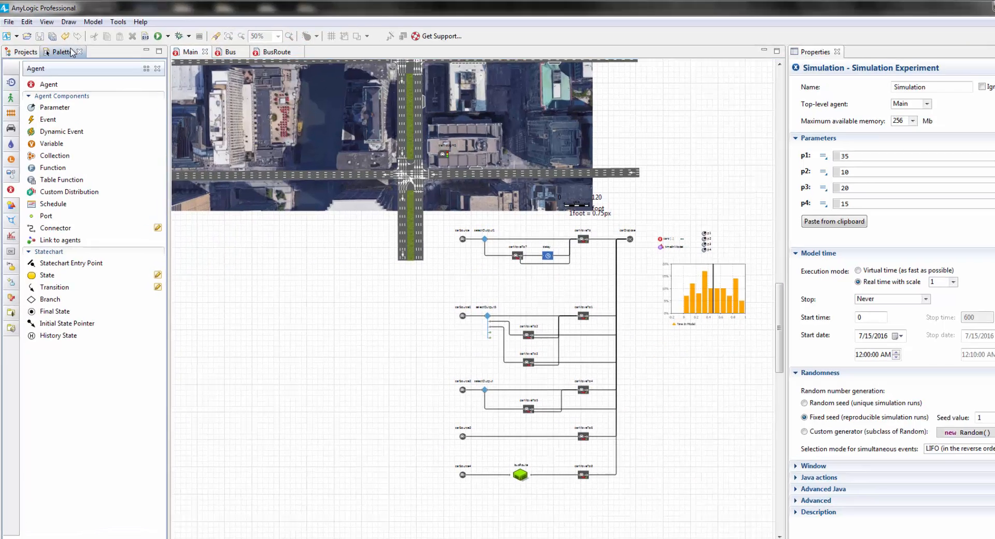
click(11, 128)
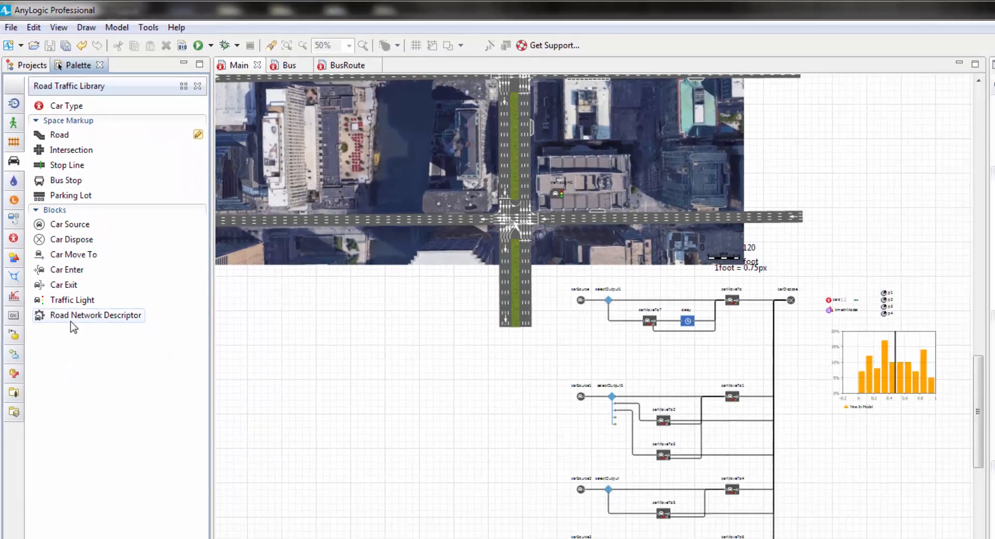
drag(72, 323, 852, 274)
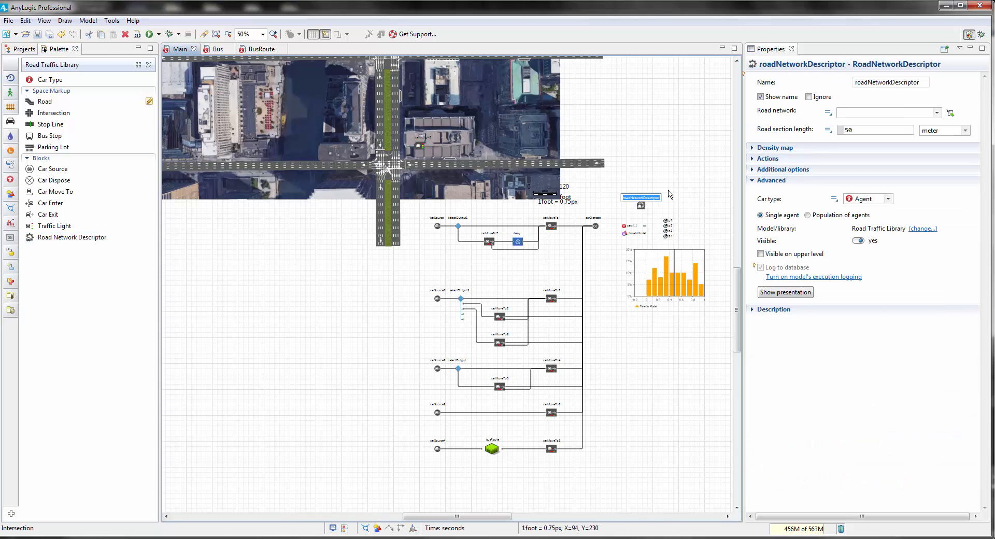
right_click(635, 183)
key(Escape)
scroll(615, 184, up, 5)
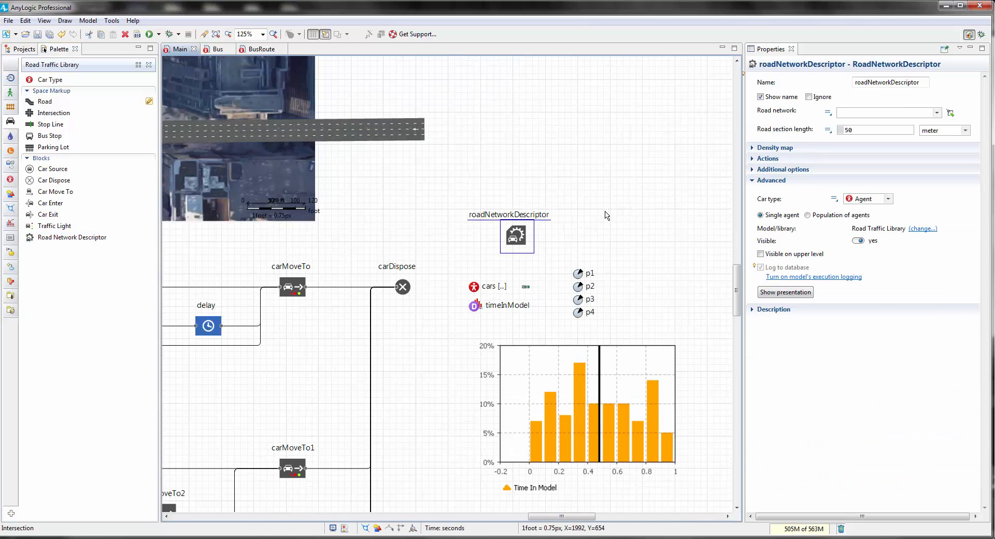
Assign roadNetwork to the road network descriptor and enable its density map.
drag(745, 165, 645, 160)
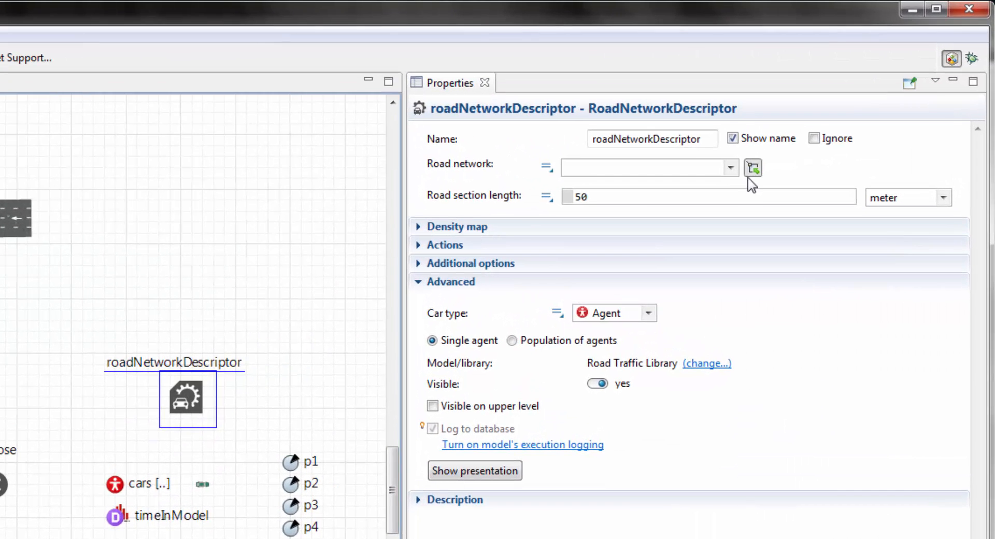
click(836, 101)
click(703, 185)
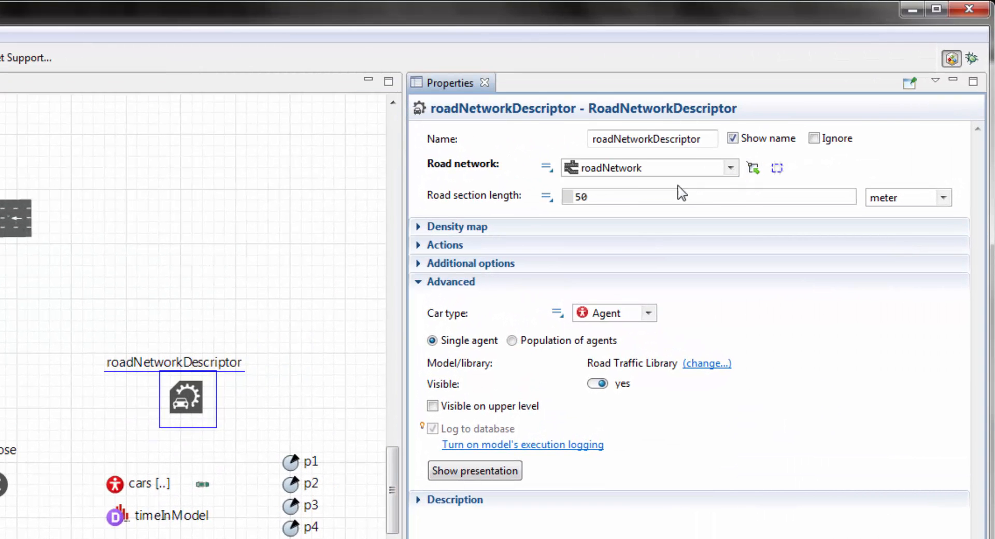
click(458, 231)
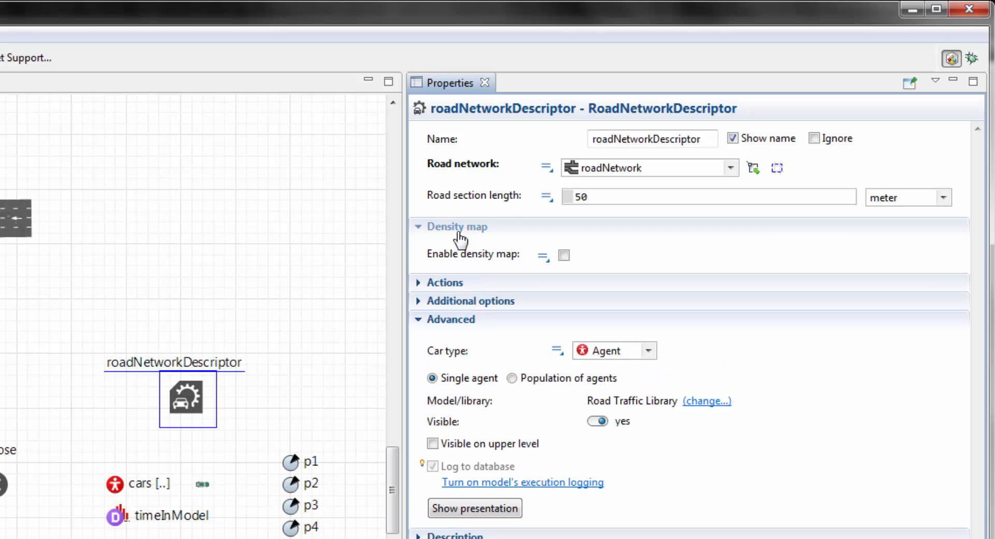
click(563, 256)
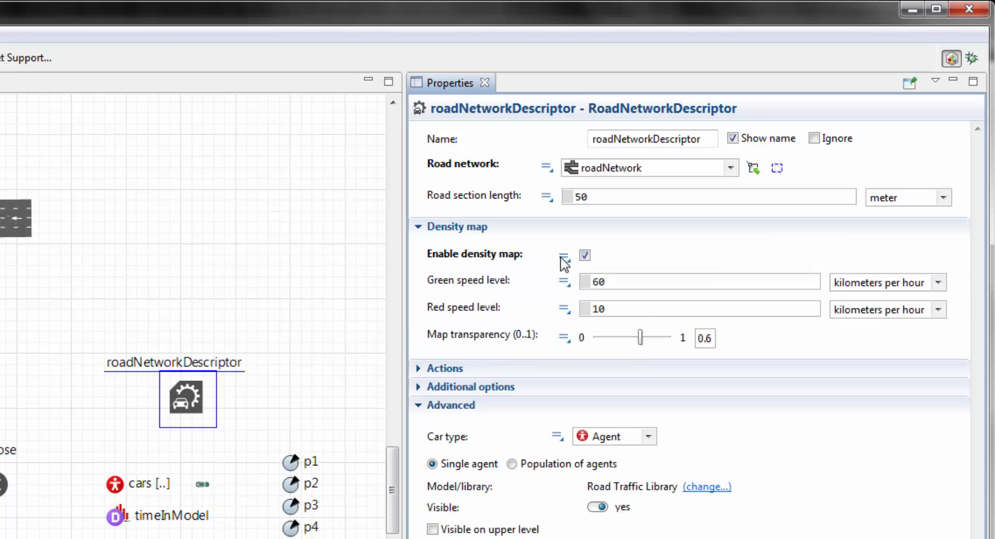
click(562, 257)
Set the road network descriptor's road section length to 20 meters.
click(582, 199)
double_click(580, 198)
click(945, 199)
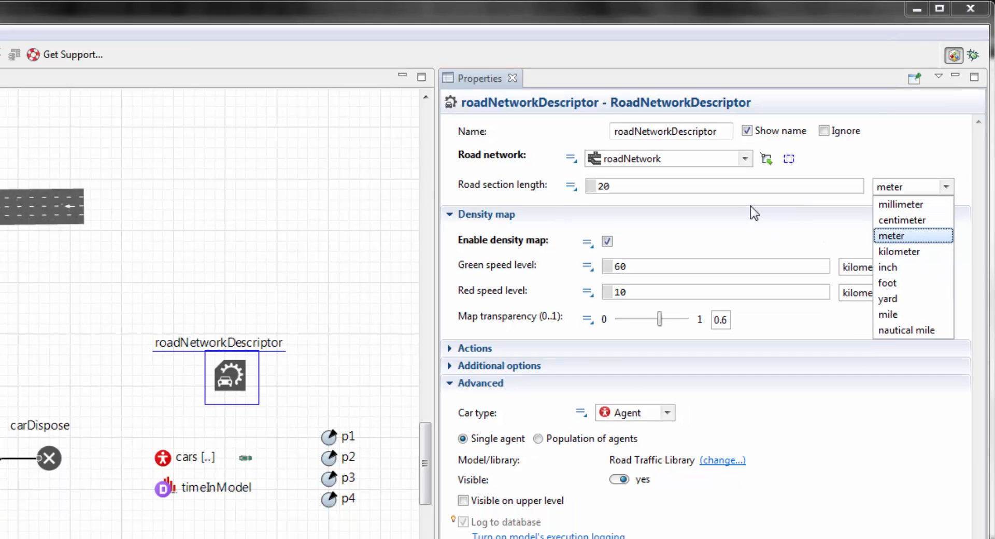
click(739, 219)
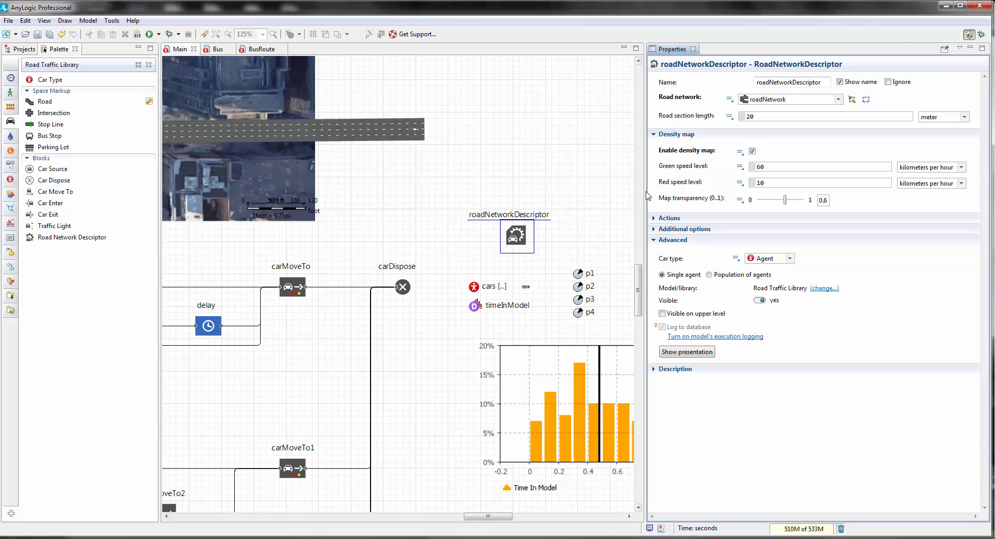
drag(645, 193, 732, 193)
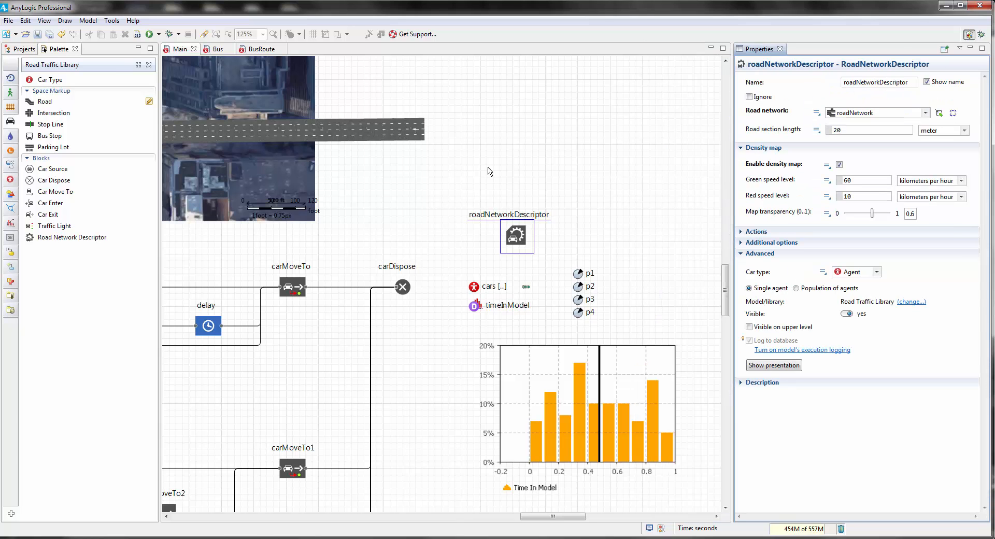
Run the Intersection / Simulation experiment and enlarge its window to show both intersections and their connecting roads.
drag(358, 180, 664, 326)
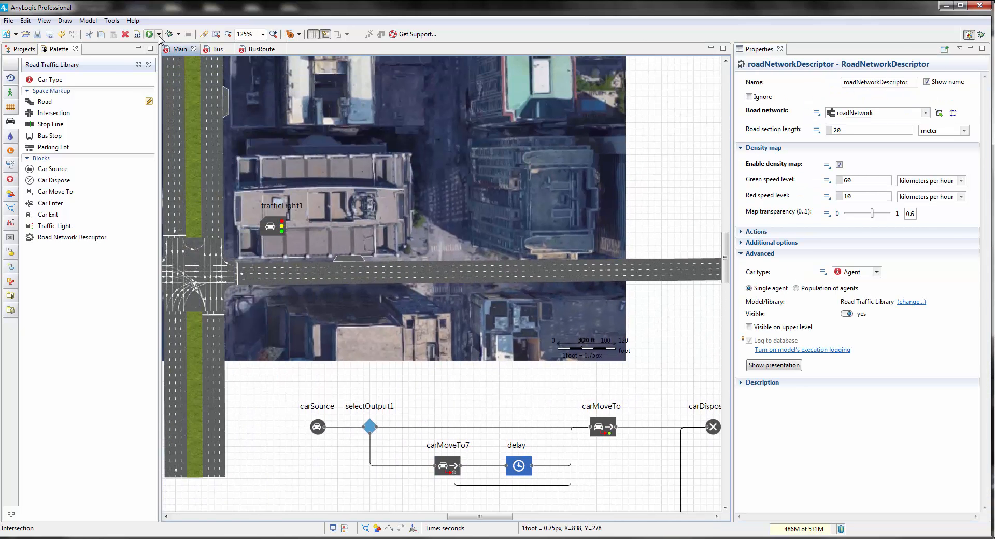
click(158, 35)
click(177, 48)
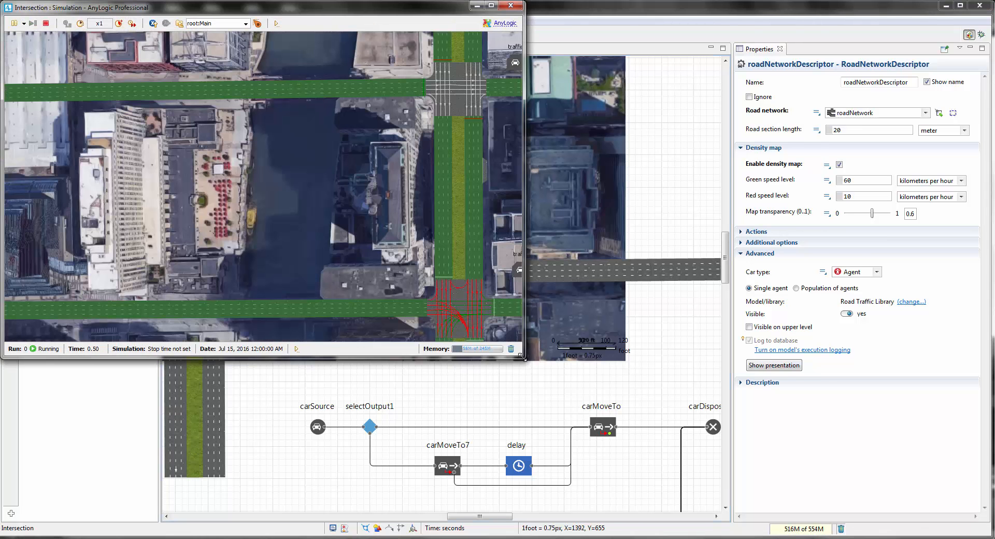
drag(522, 357, 889, 485)
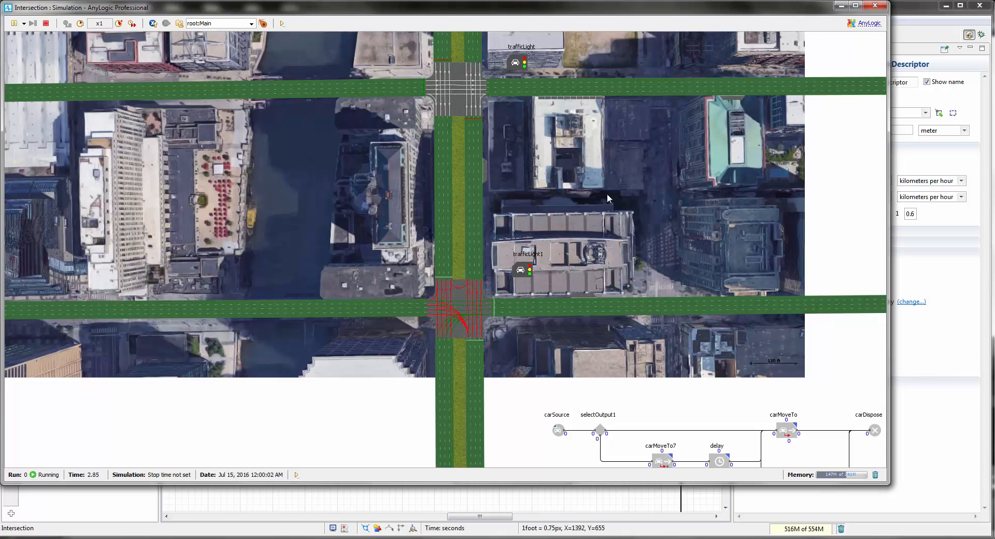
Raise the simulation speed to x50, examine the density map colours along the roads, and stop and close the simulation.
click(120, 25)
click(120, 23)
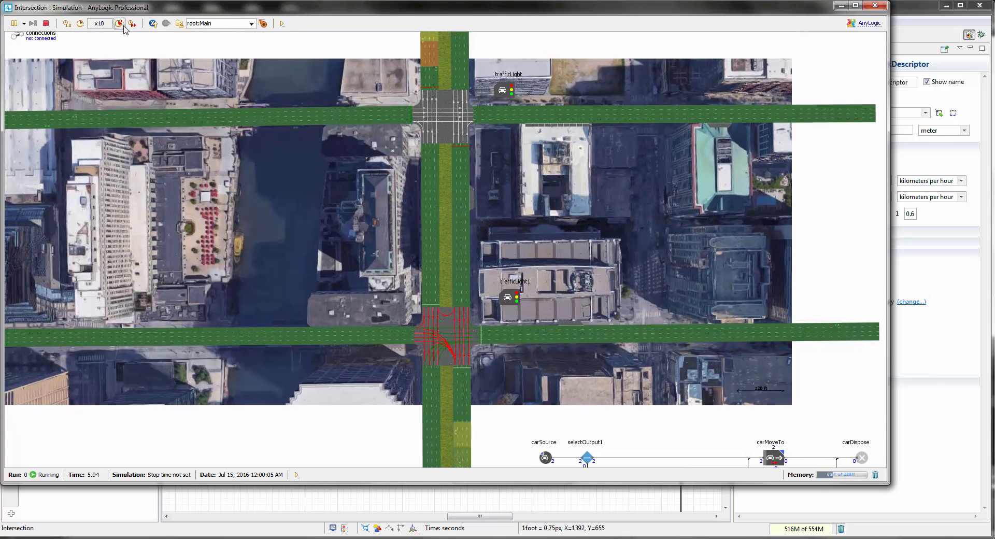
click(119, 23)
click(119, 23)
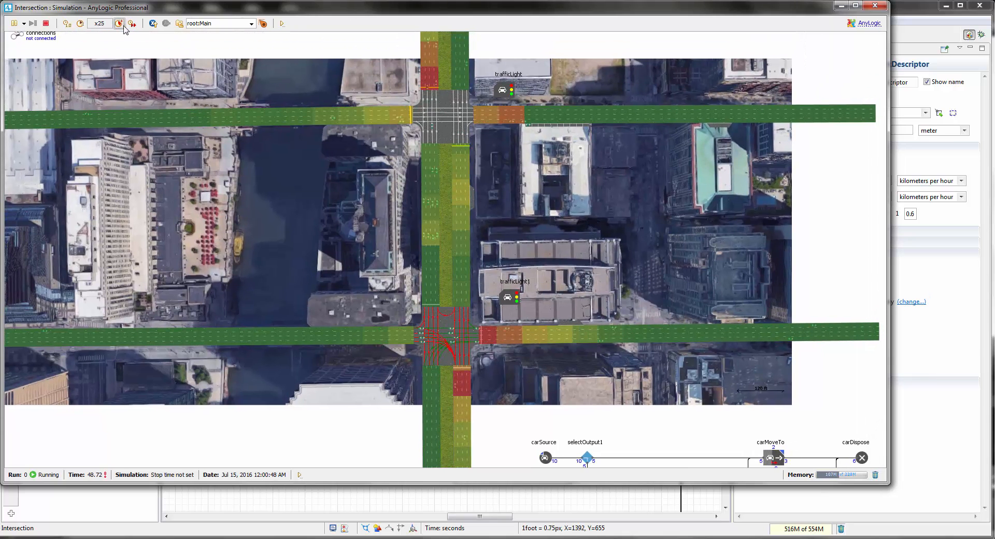
drag(536, 176, 515, 198)
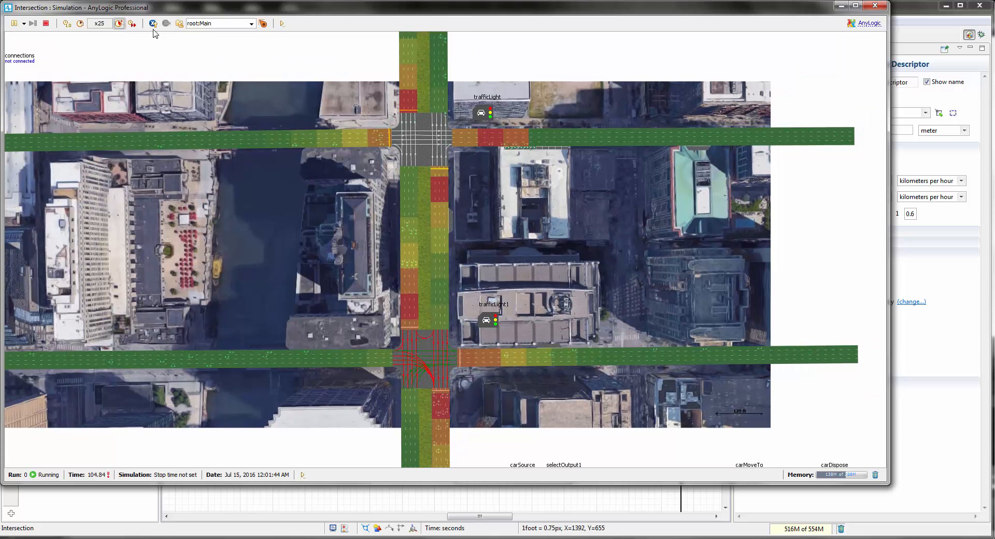
click(119, 23)
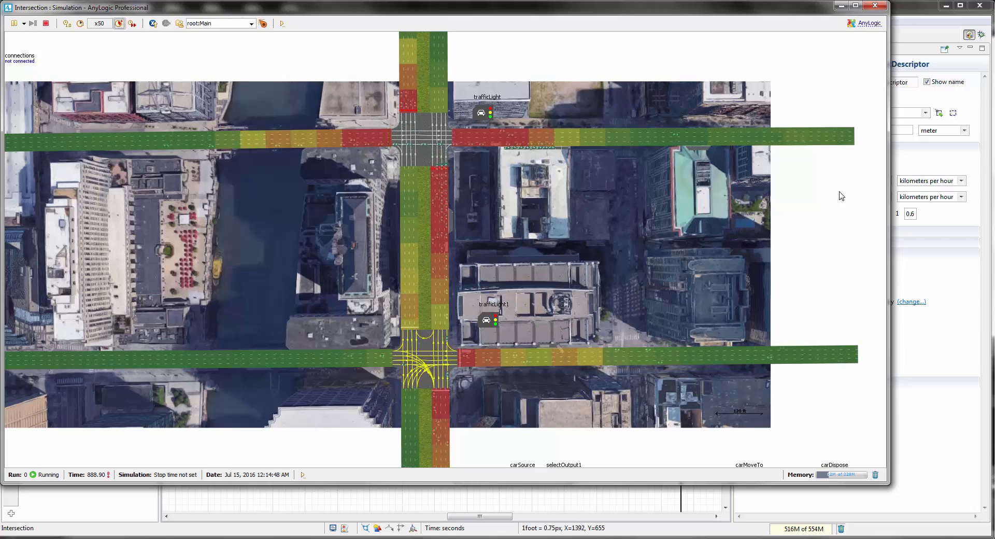
click(47, 24)
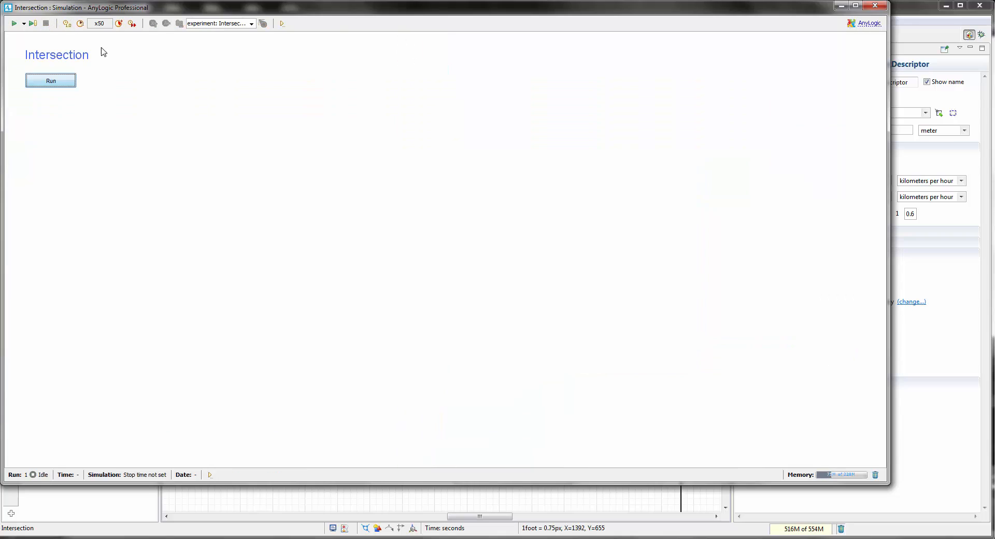
click(875, 5)
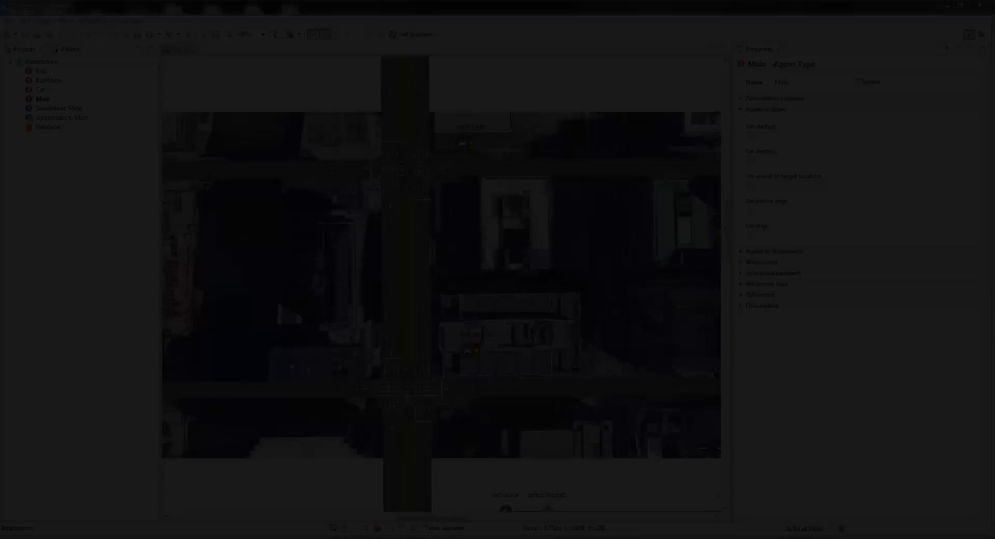
Draw a pedestrian wall that outlines a walkway below the upper road's parking lot and a corridor crossing that road to the building opposite.
scroll(478, 247, up, 3)
ctrl+scroll(477, 247, up, 3)
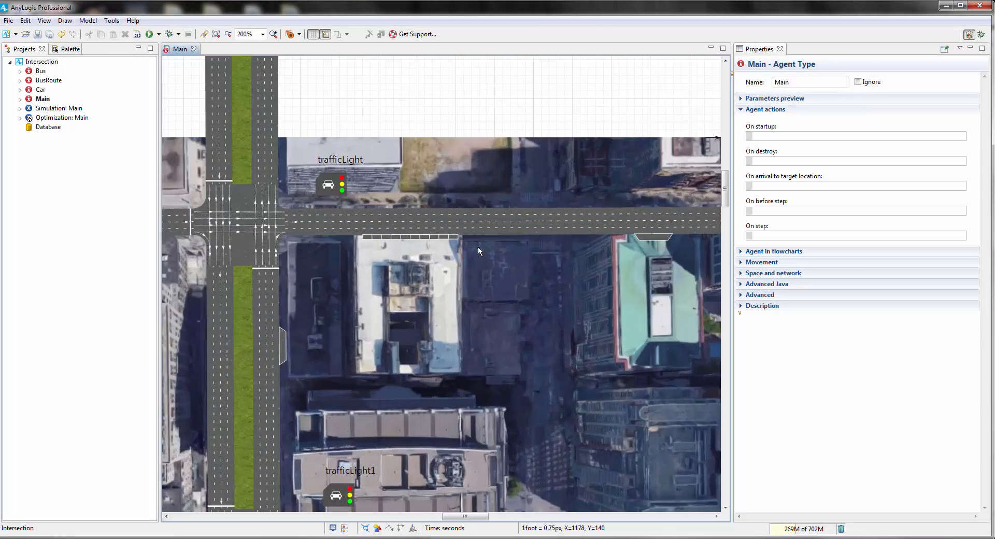
ctrl+scroll(478, 247, up, 1)
drag(478, 247, 522, 310)
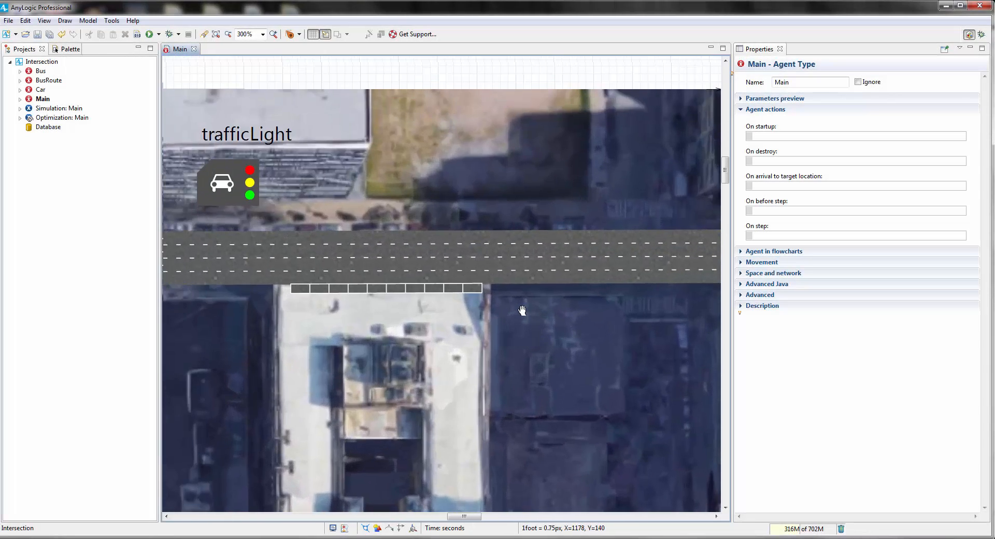
click(68, 49)
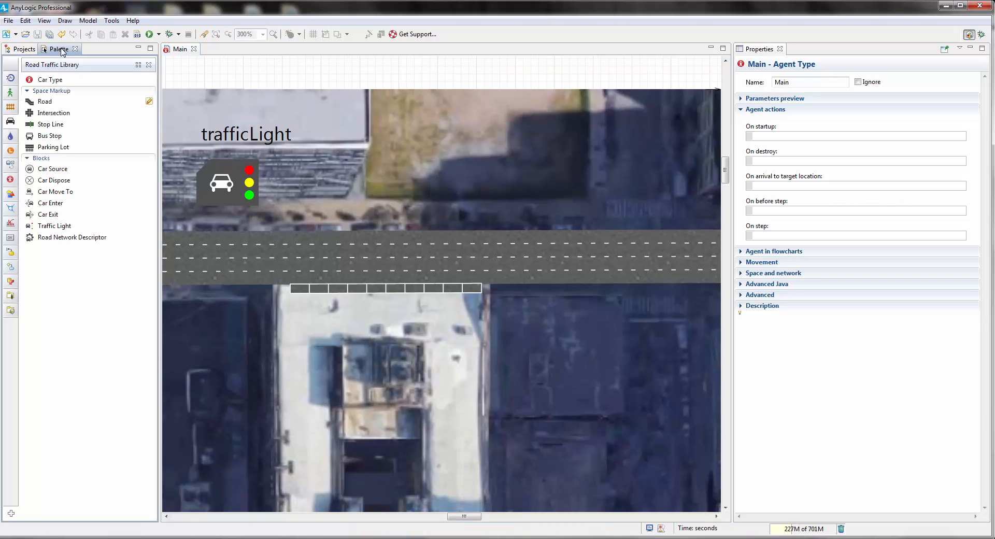
click(11, 92)
double_click(40, 102)
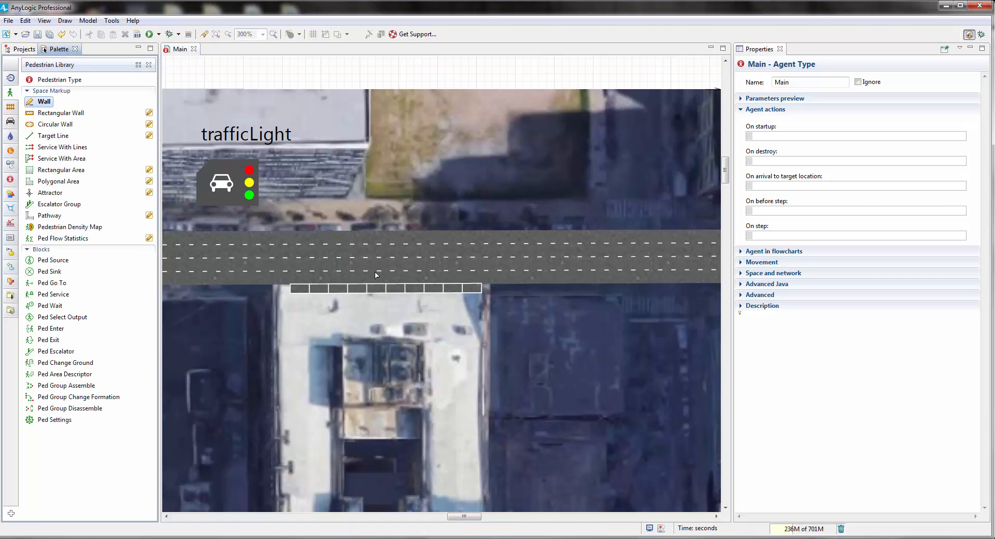
click(292, 299)
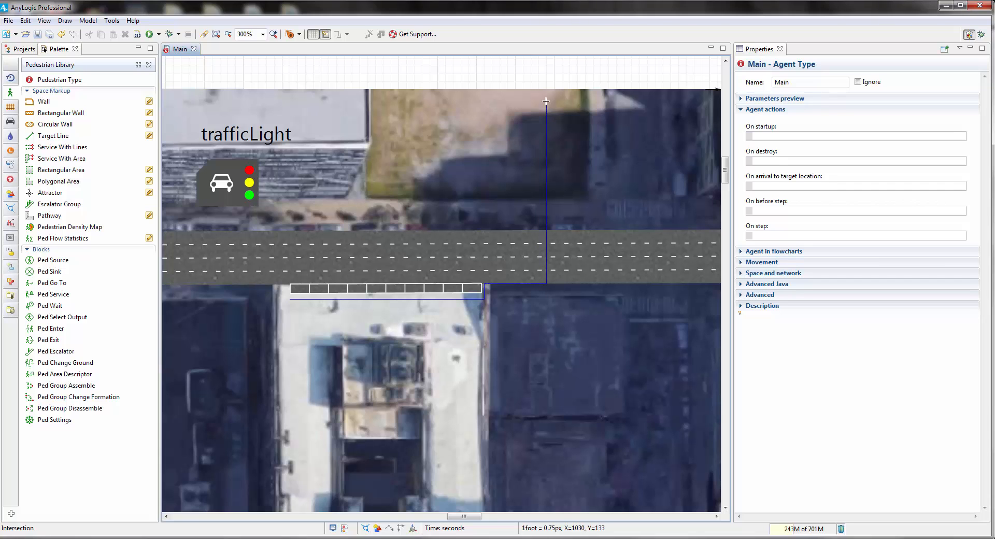
click(593, 97)
double_click(291, 298)
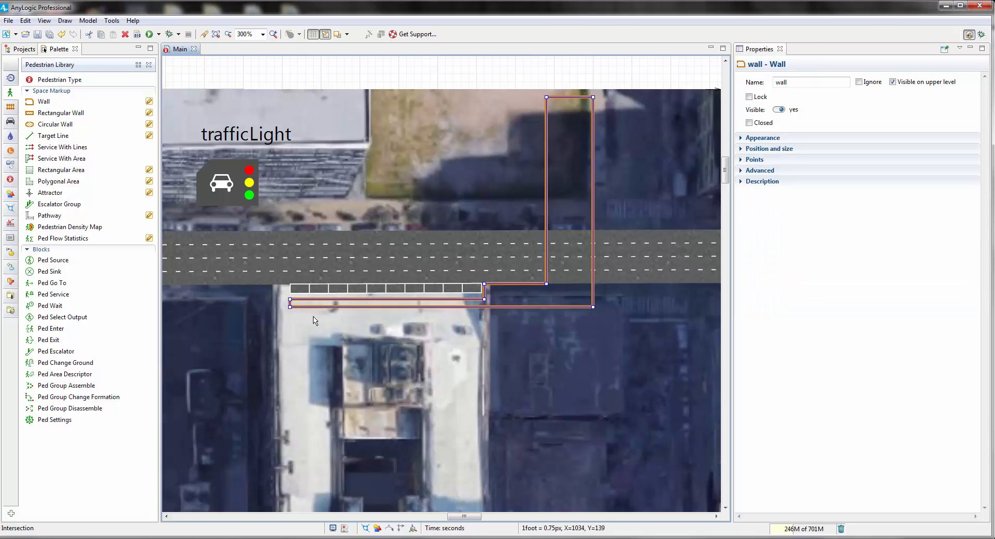
Move the wall's two corner points beside the parking lot up so that edge runs closely along the parking spaces.
scroll(407, 337, up, 3)
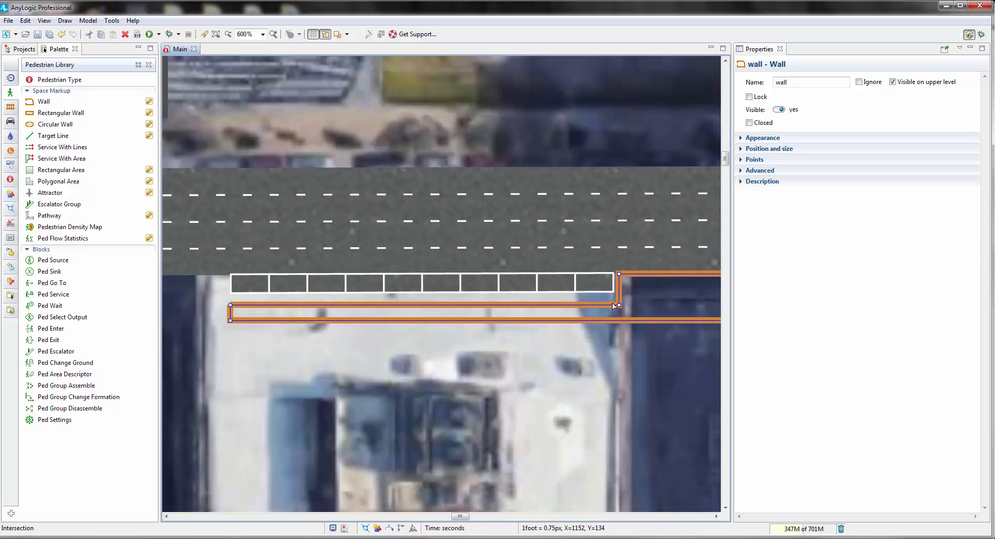
drag(620, 306, 619, 295)
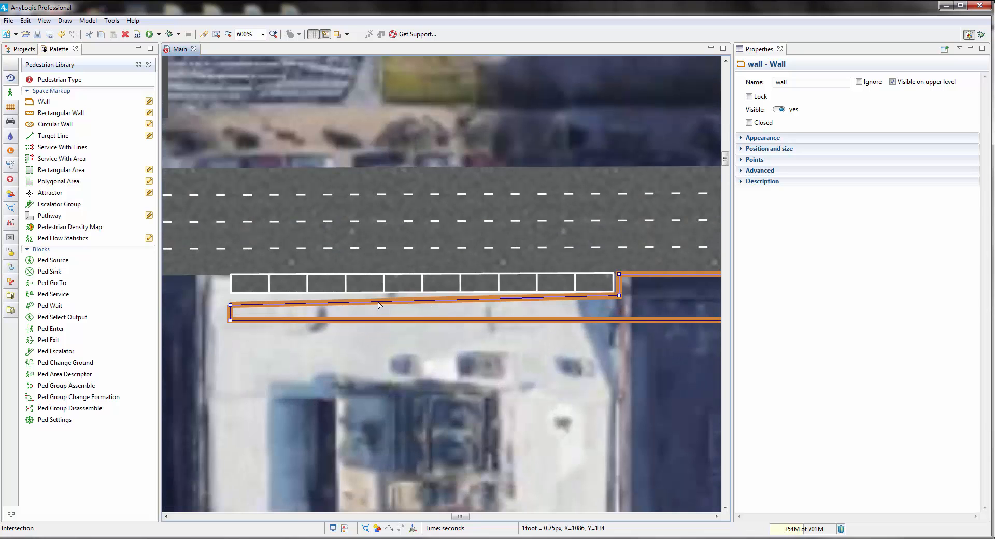
click(240, 308)
click(242, 309)
drag(232, 305, 231, 296)
click(330, 366)
drag(426, 366, 362, 355)
scroll(362, 356, down, 2)
drag(639, 362, 539, 428)
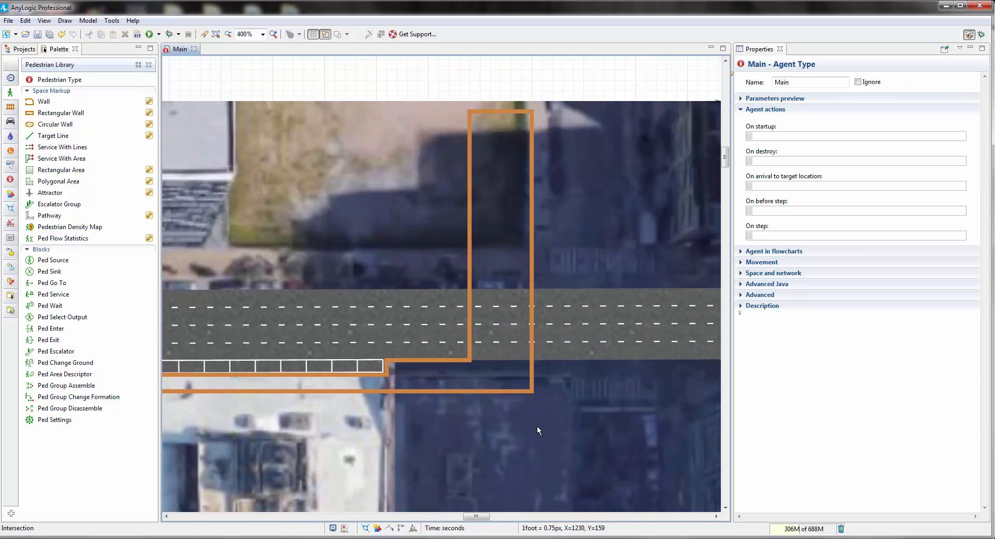
Draw a horizontal target line inside the walled corridor, just below the road.
drag(508, 384, 496, 373)
scroll(497, 373, up, 4)
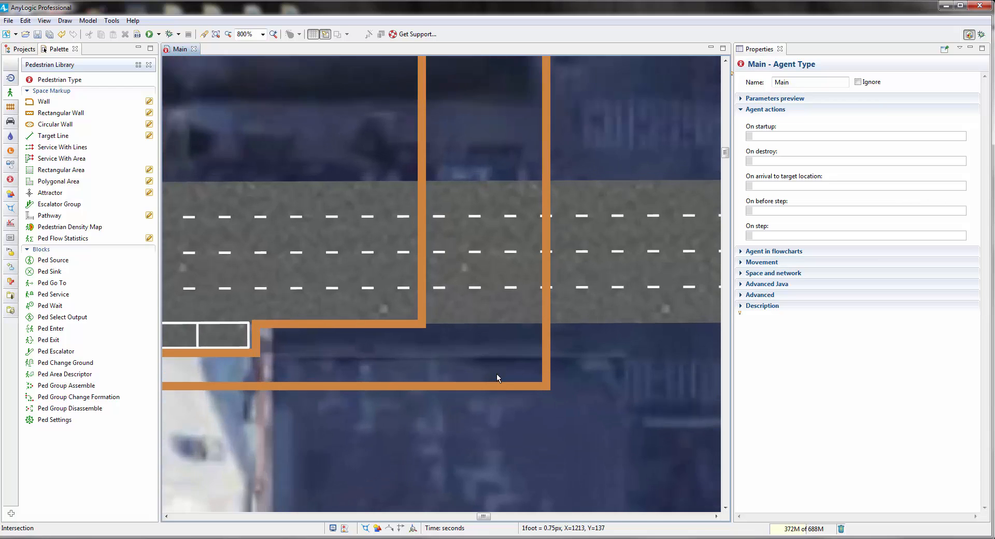
click(54, 135)
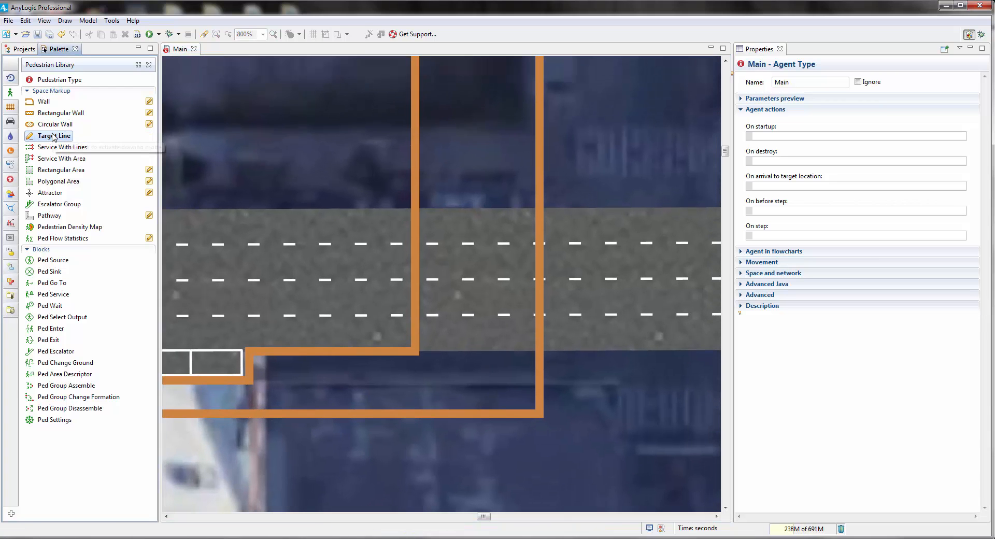
click(428, 368)
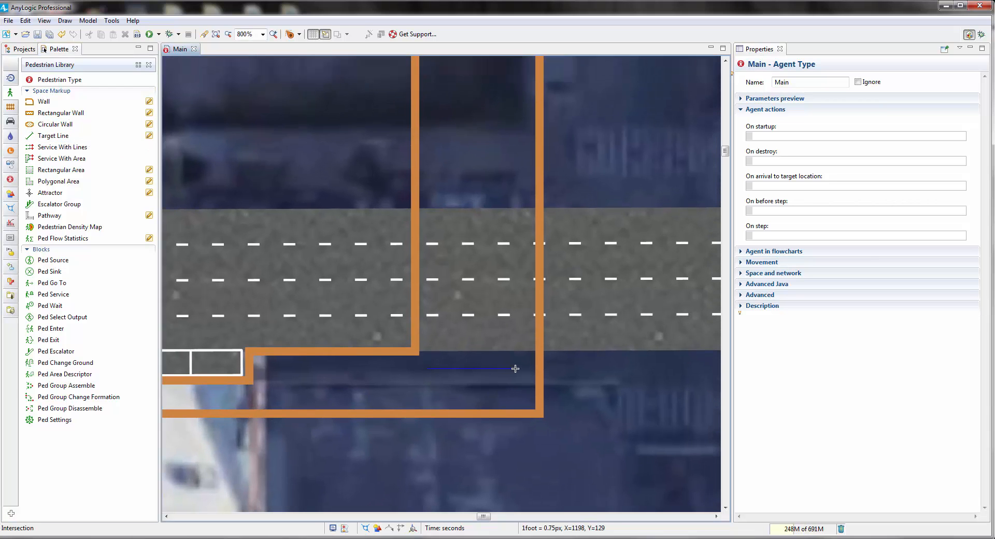
click(516, 372)
Draw a second horizontal target line at the upper end of the walled corridor, across the road.
scroll(591, 359, up, 5)
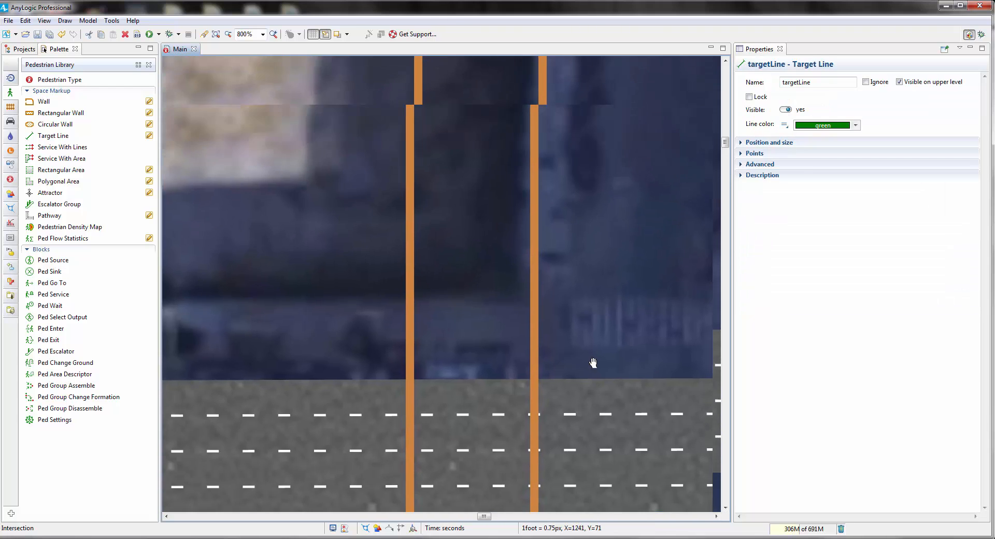
click(54, 136)
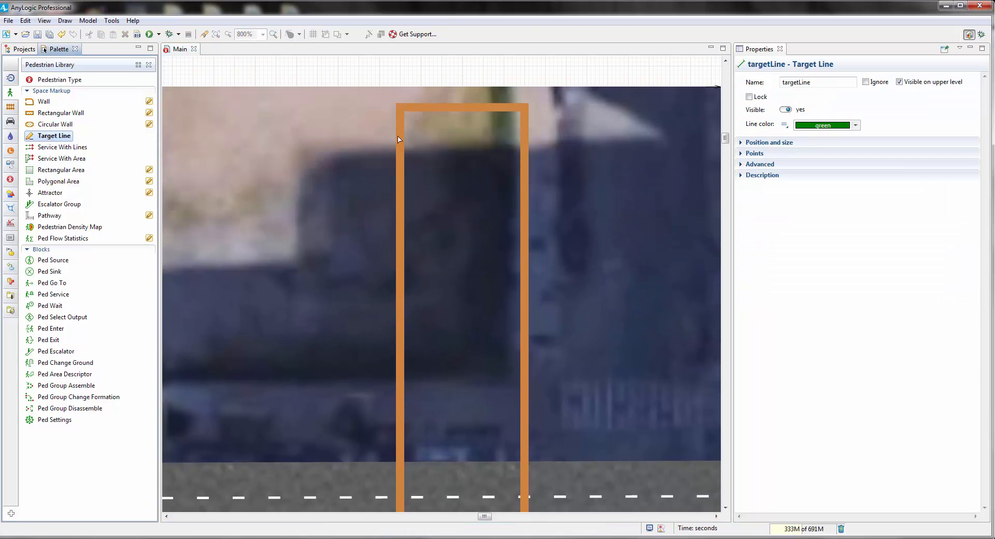
click(418, 131)
click(503, 130)
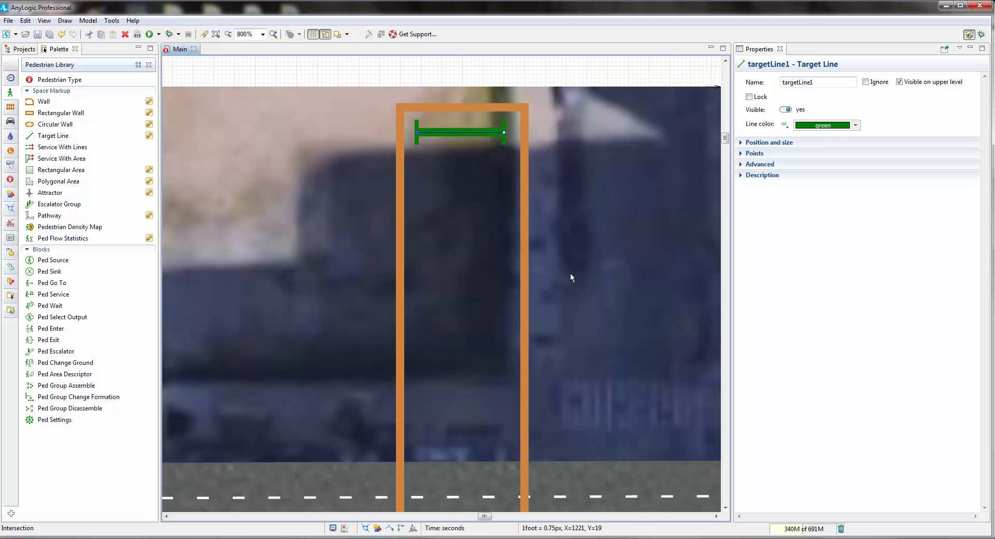
Shift the target line below the road slightly to the right so it is centred in the corridor.
scroll(570, 273, up, 5)
scroll(571, 358, down, 1)
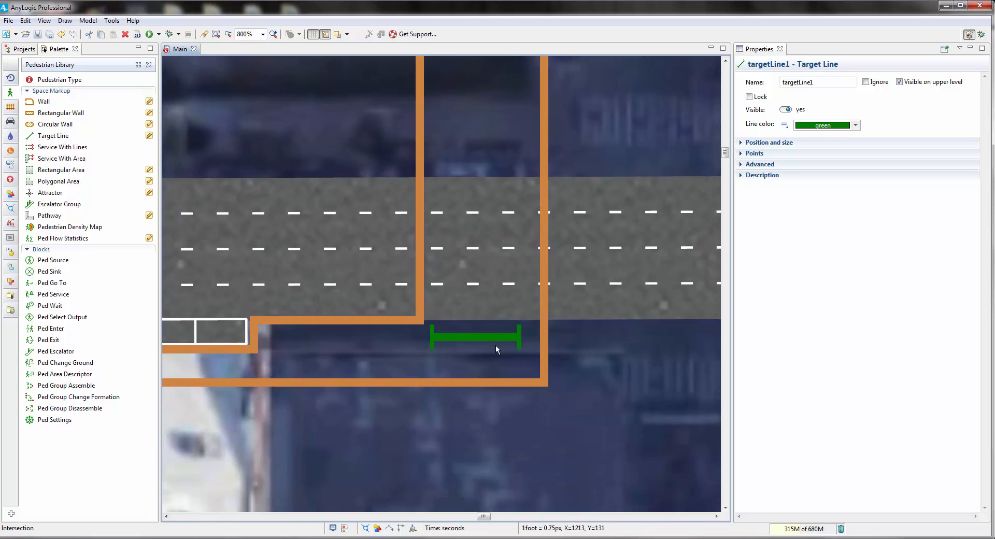
click(504, 343)
drag(508, 341, 509, 341)
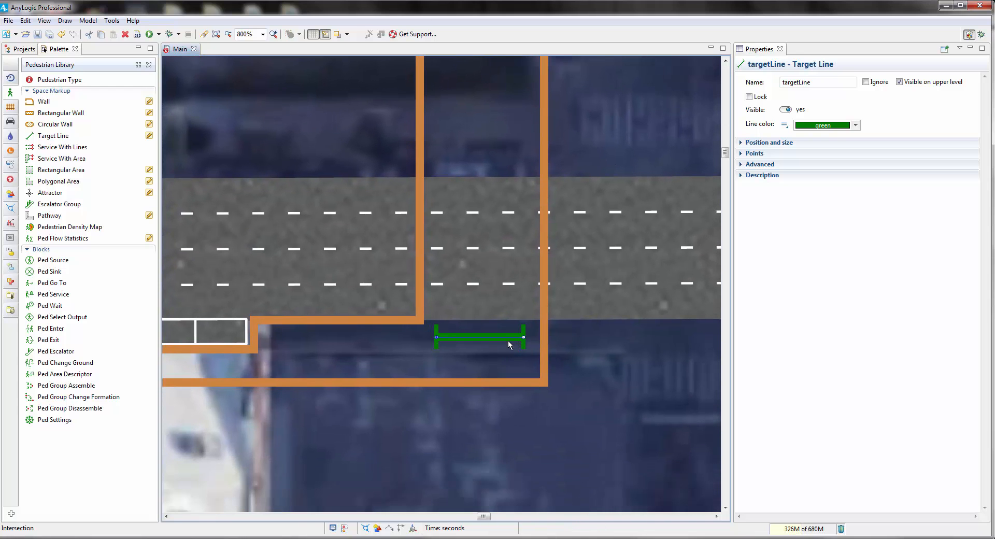
Draw a 26 by 38 rectangular area over the road inside the corridor and shift the nearby target line just below it.
double_click(57, 170)
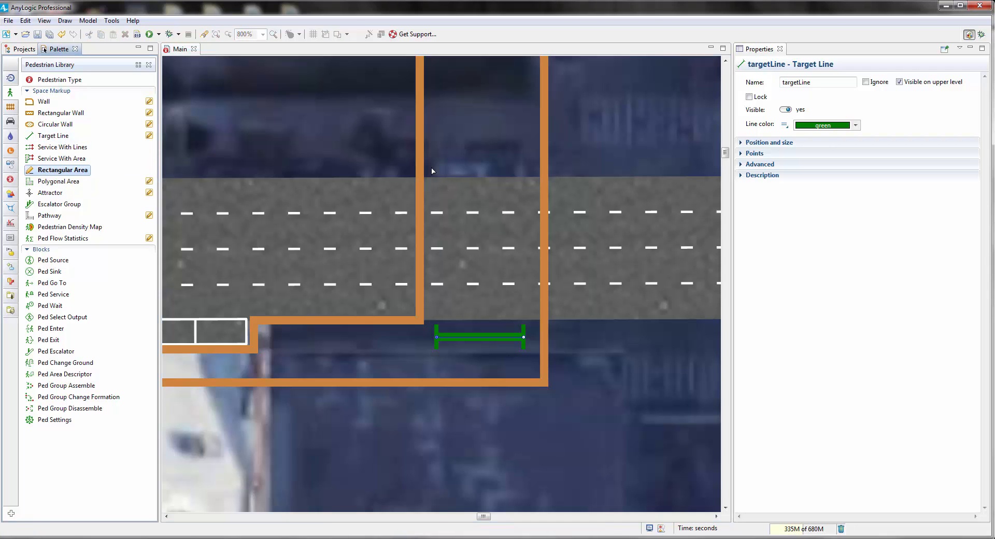
drag(432, 167, 536, 325)
drag(433, 246, 428, 246)
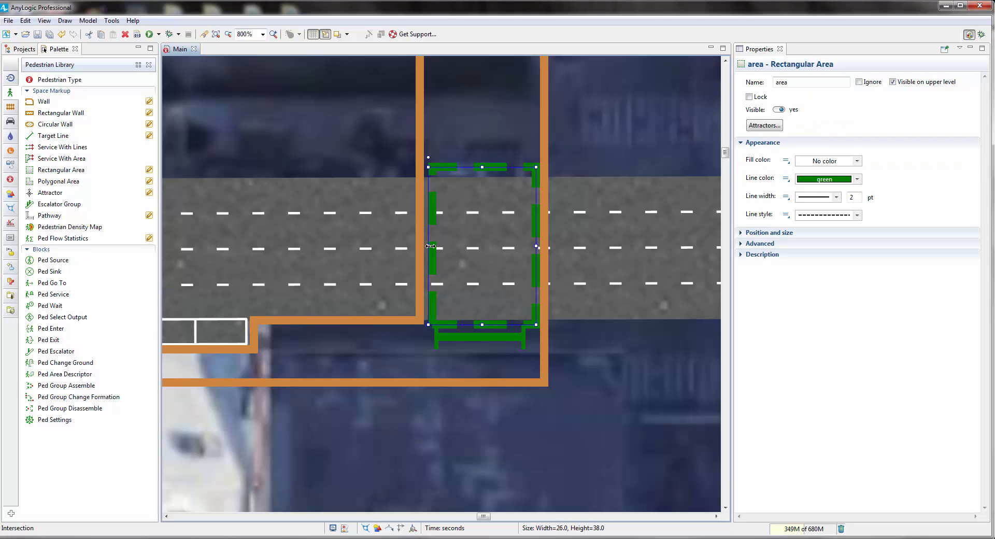
click(491, 341)
drag(496, 343, 496, 343)
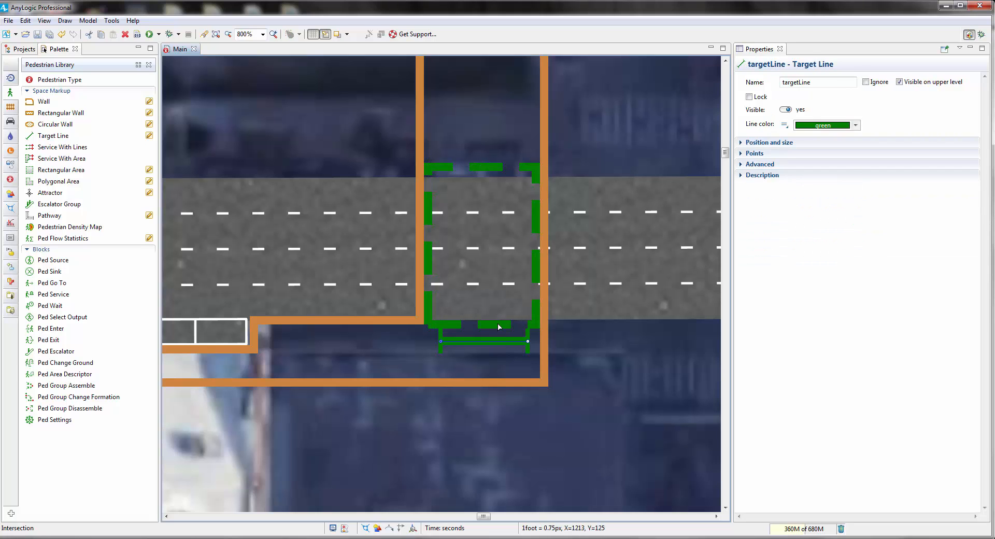
Change the line color of the rectangular crossing area to light blue.
click(499, 324)
click(859, 179)
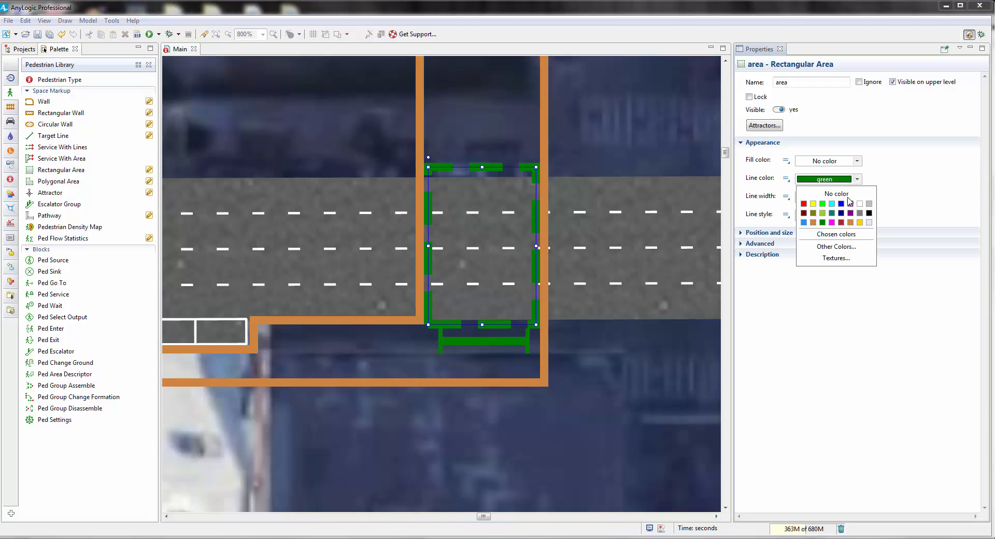
click(803, 223)
click(667, 343)
Add a Ped Area Descriptor beside the corridor, assign the crossing's rectangular area to it, and enable access control.
drag(645, 358, 490, 309)
scroll(604, 325, down, 1)
scroll(605, 325, down, 3)
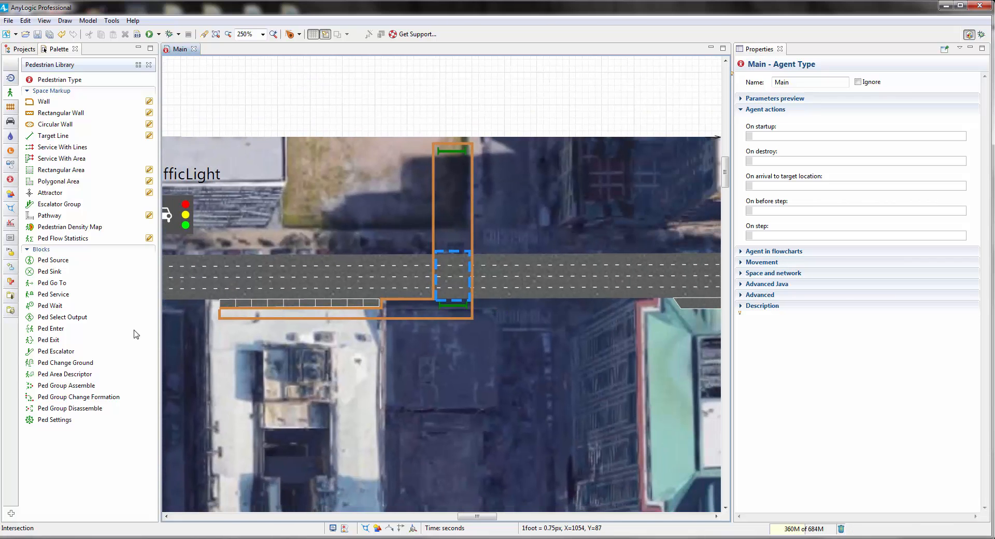
drag(65, 374, 575, 237)
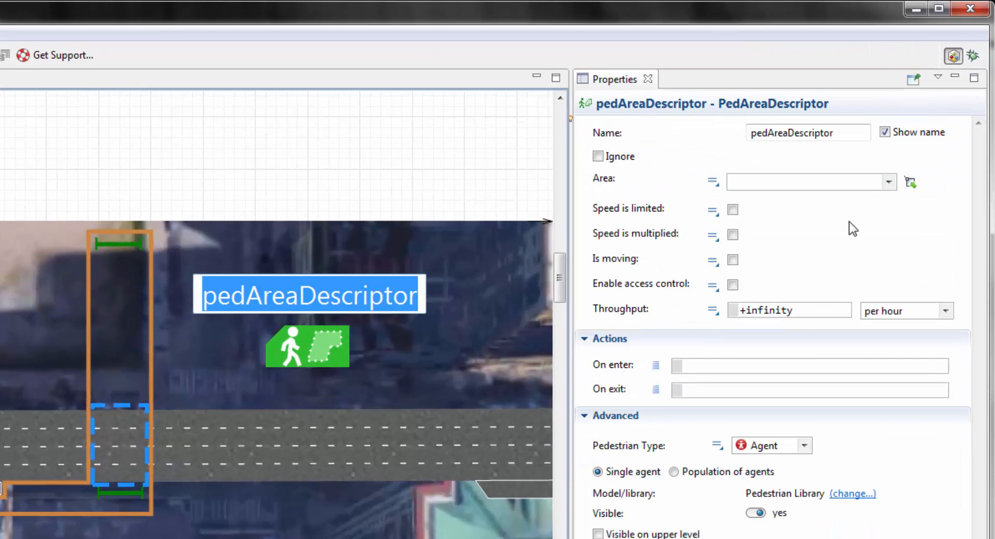
click(911, 182)
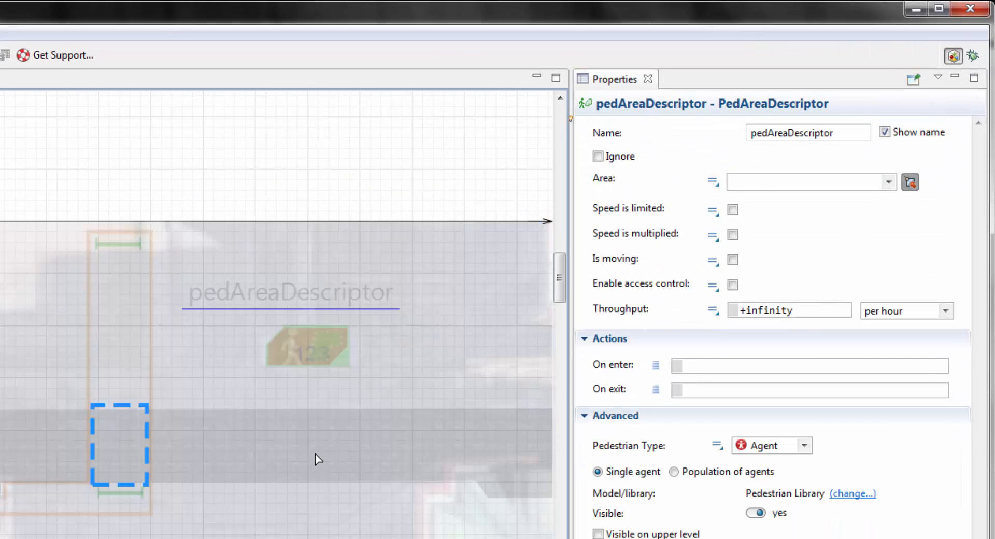
click(133, 415)
click(731, 285)
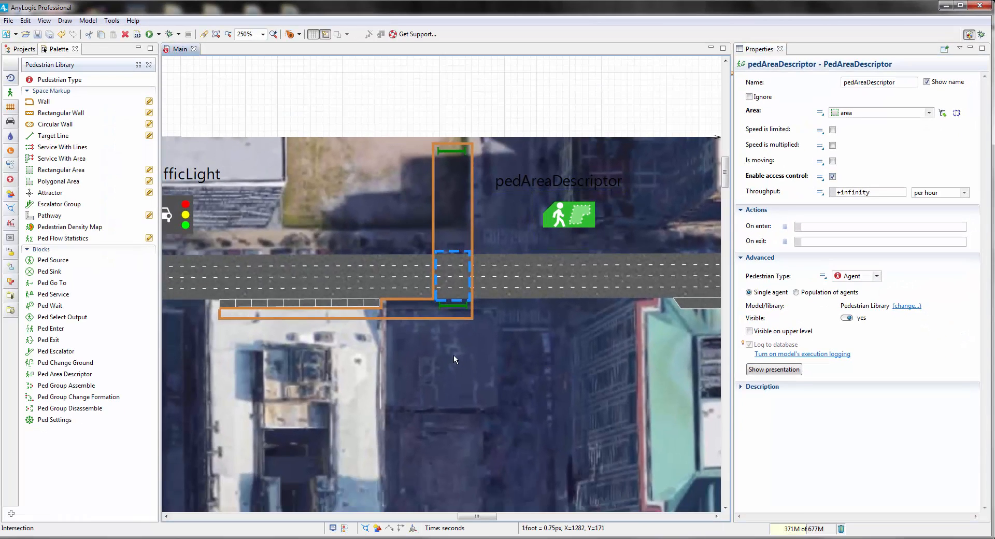
click(454, 359)
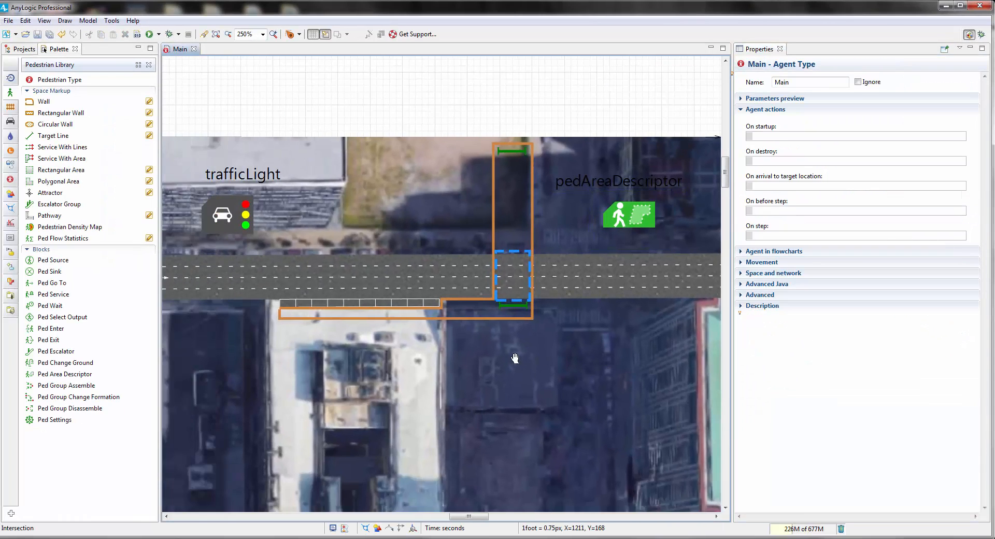
Place a Stop Line from the Road Traffic Library on the upper road, just before the pedestrian crossing.
scroll(510, 359, down, 5)
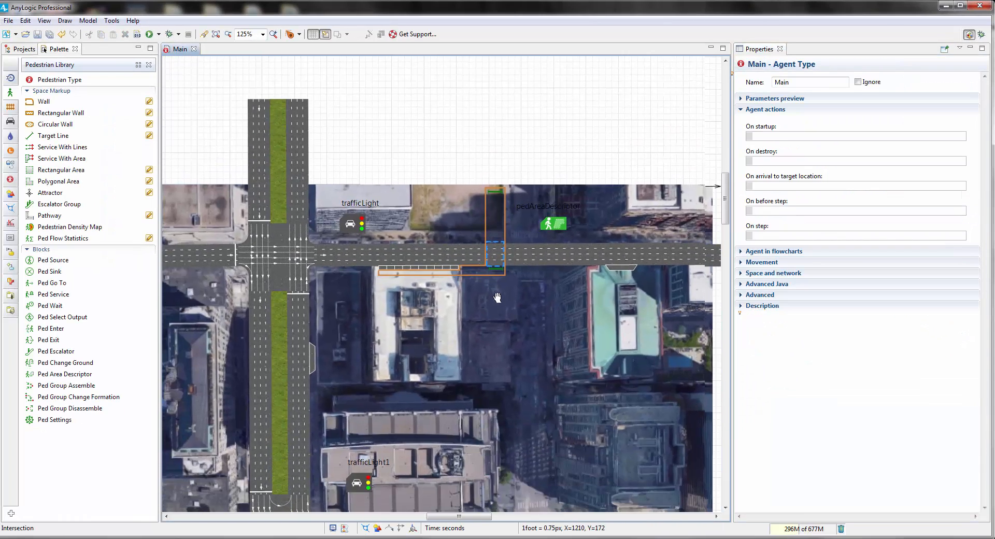
click(11, 122)
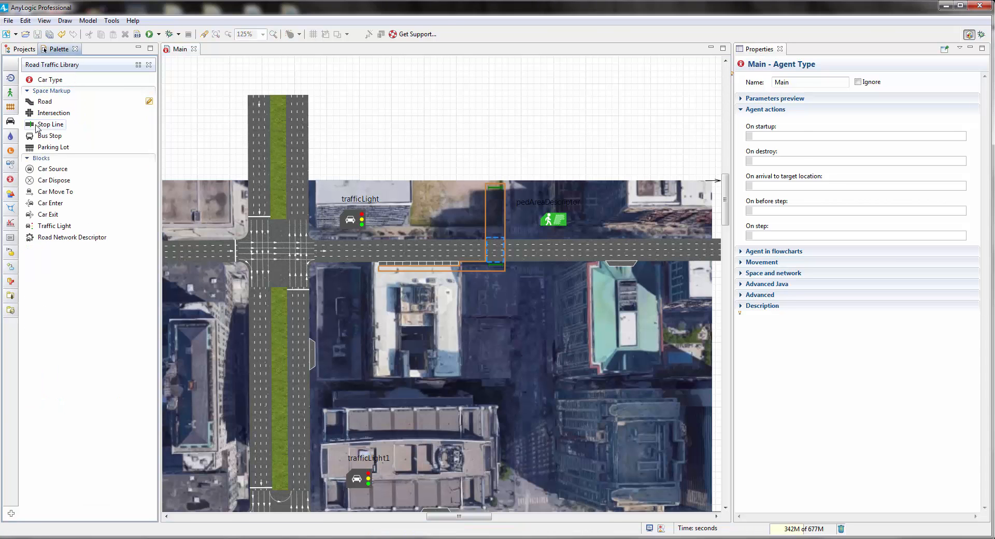
drag(38, 128, 478, 193)
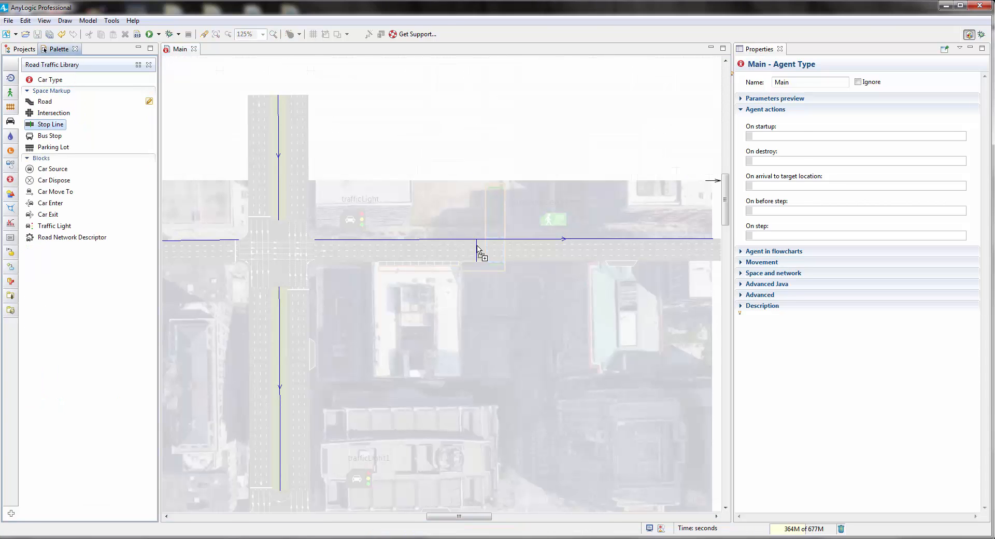
drag(479, 250, 477, 250)
click(477, 284)
Move the new stop line slightly farther back from the pedestrian crossing.
scroll(477, 291, up, 3)
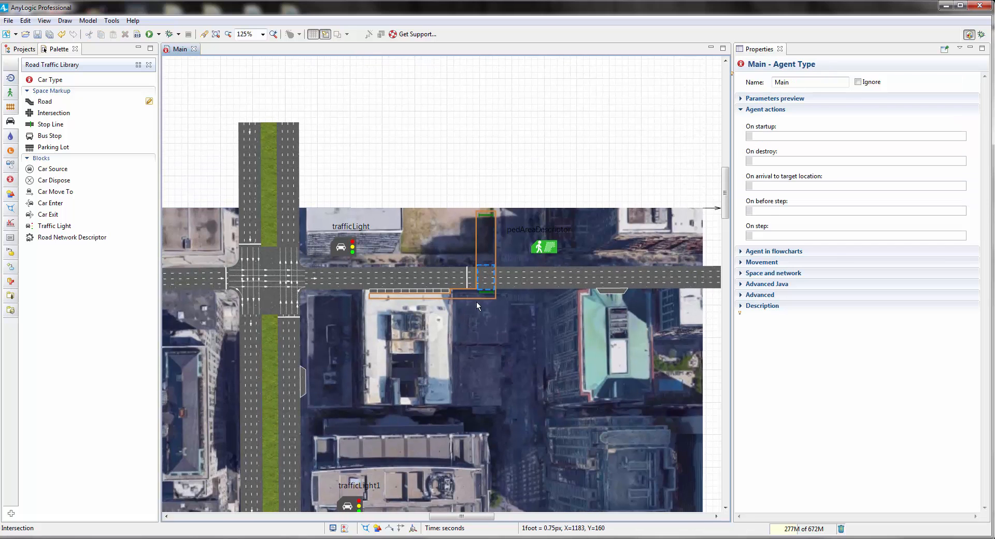
scroll(478, 301, up, 4)
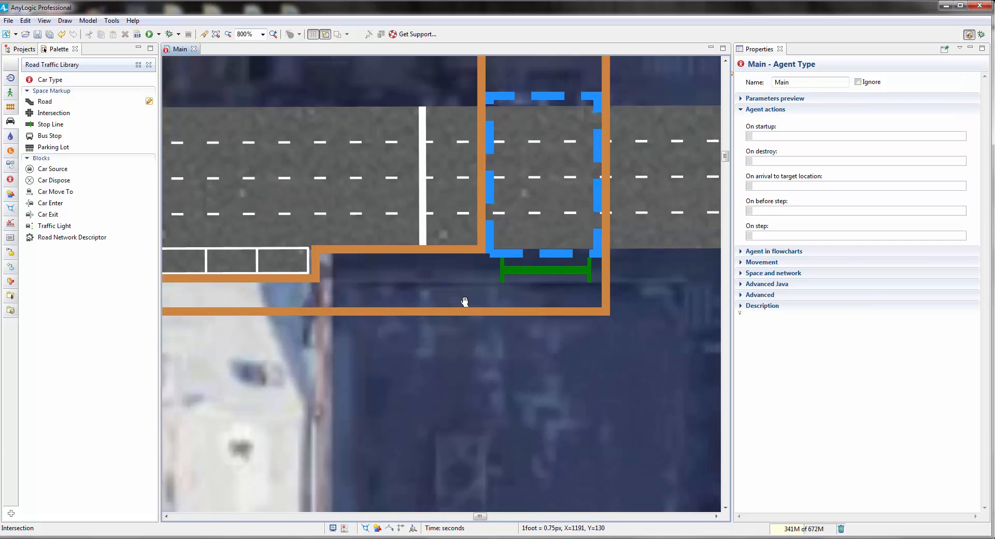
scroll(438, 274, up, 1)
click(421, 253)
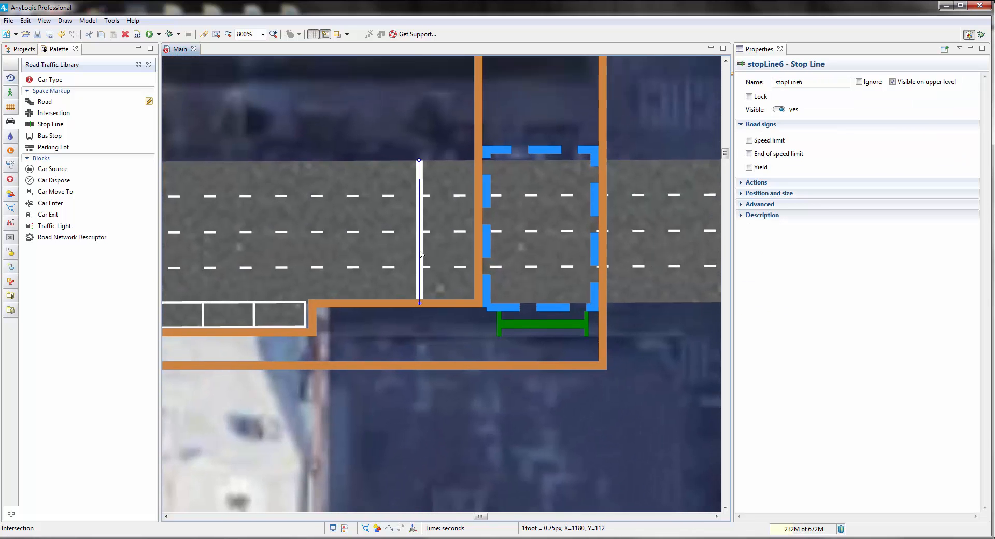
drag(420, 253, 421, 255)
click(427, 331)
scroll(440, 322, down, 2)
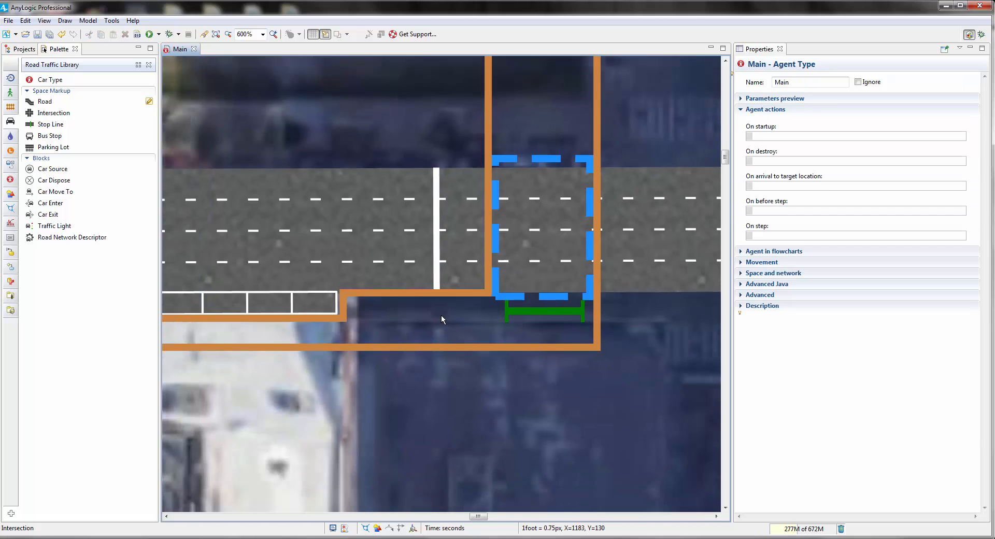
scroll(441, 315, down, 2)
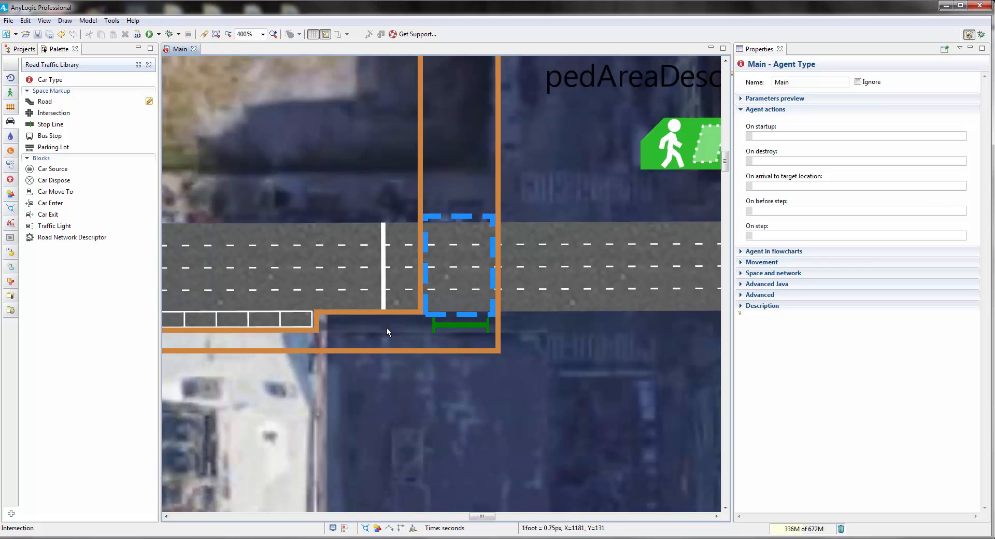
scroll(386, 328, down, 1)
drag(386, 328, 382, 281)
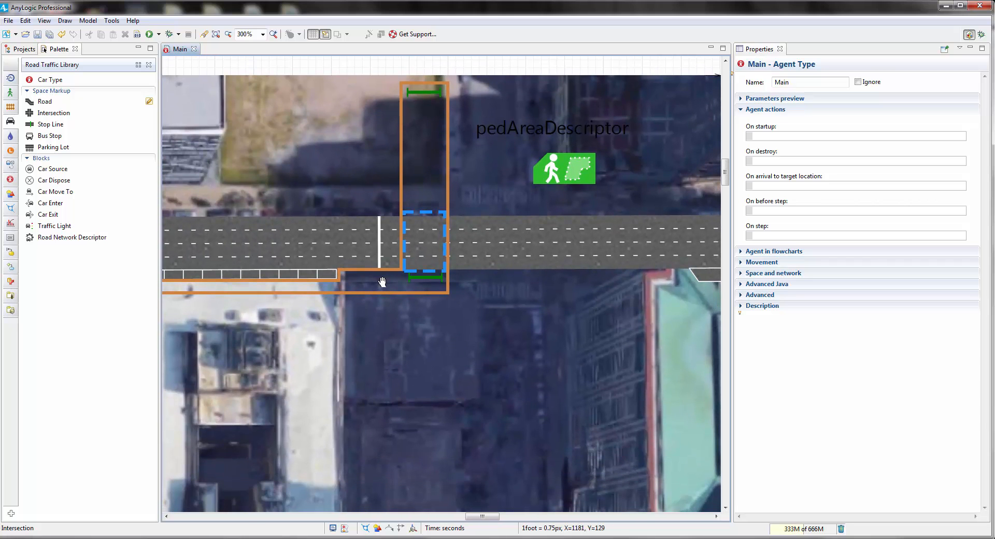
Add a Traffic Light block near the pedestrian crossing, set it to control specified stop lines, and assign the crossing's stop line.
drag(57, 226, 530, 330)
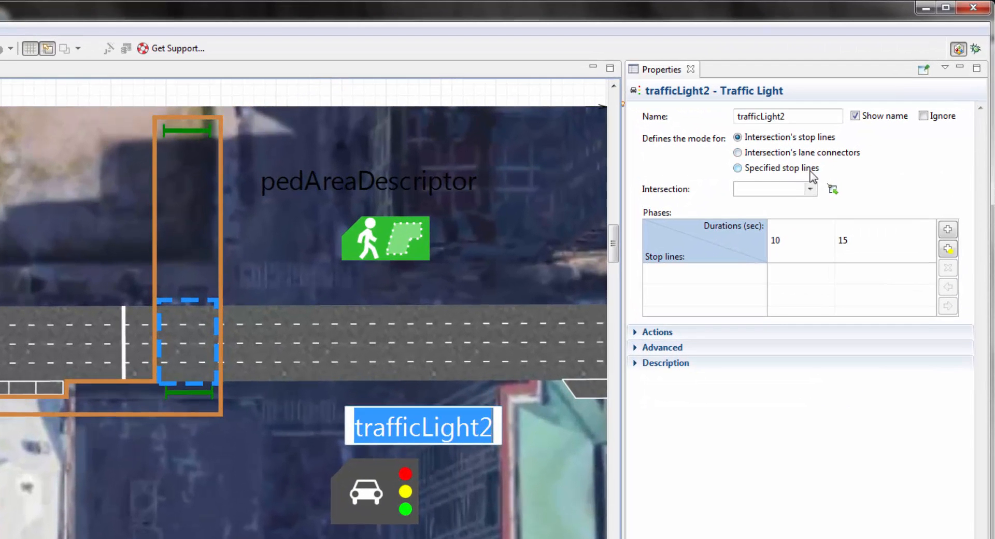
click(738, 168)
click(656, 299)
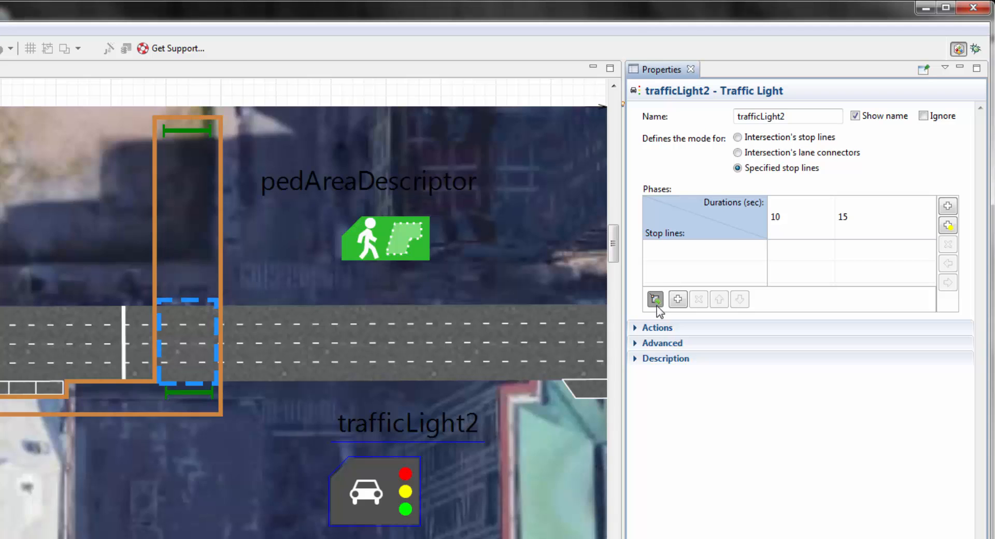
click(118, 328)
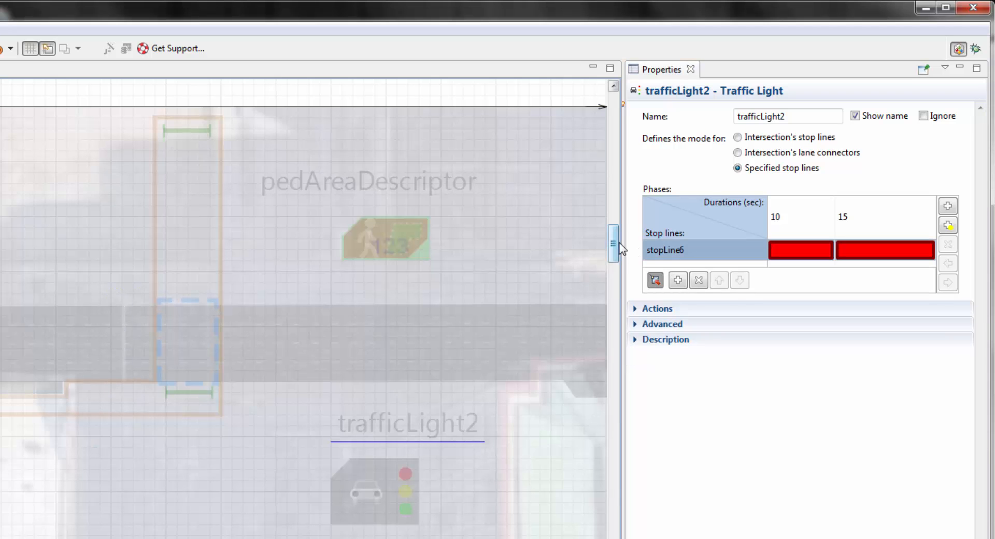
Add two yellow phases to the crossing's traffic light and set the duration of each to 5 seconds.
drag(624, 253, 309, 253)
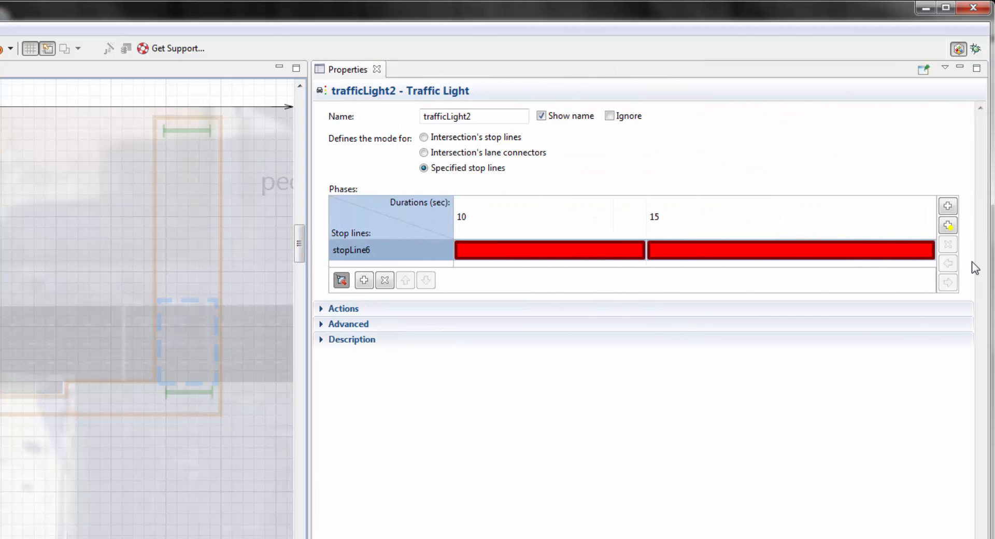
click(948, 226)
click(948, 226)
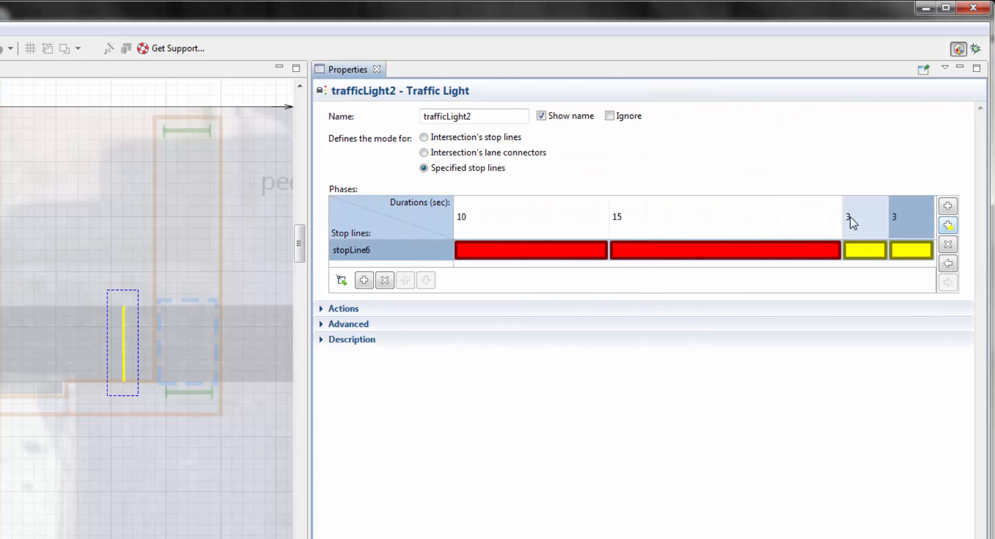
click(850, 217)
click(853, 217)
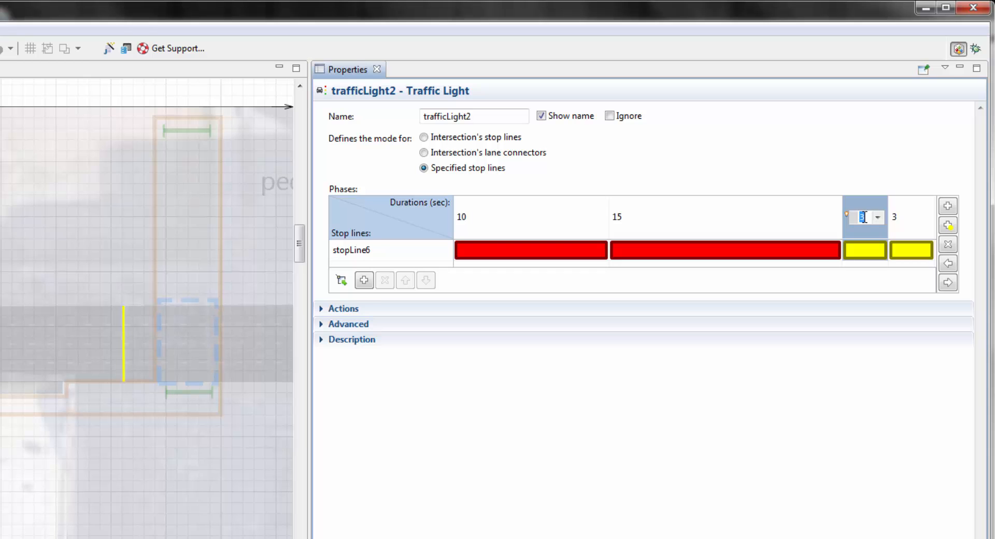
click(906, 219)
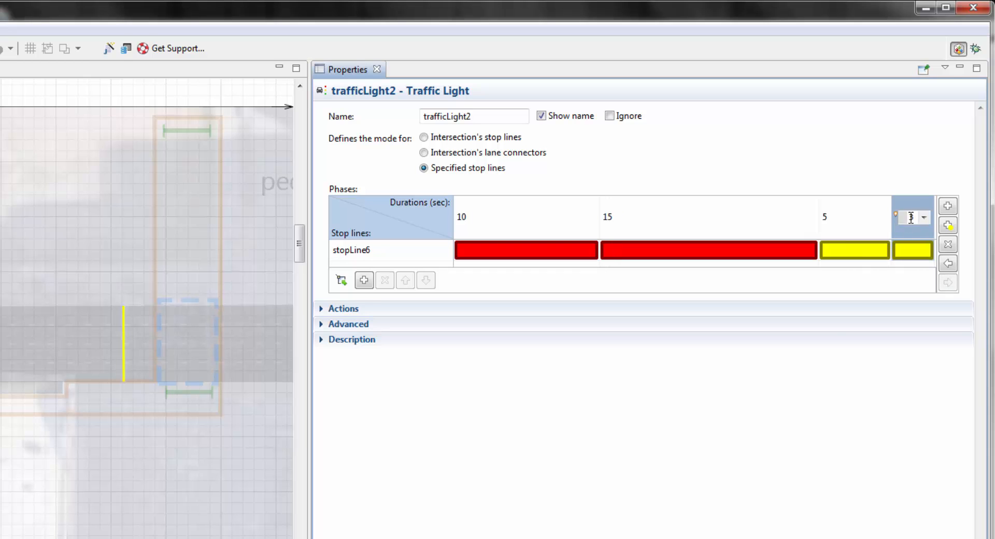
text(5)
Set the durations of both red phases of the crossing's traffic light to 30 seconds.
click(546, 217)
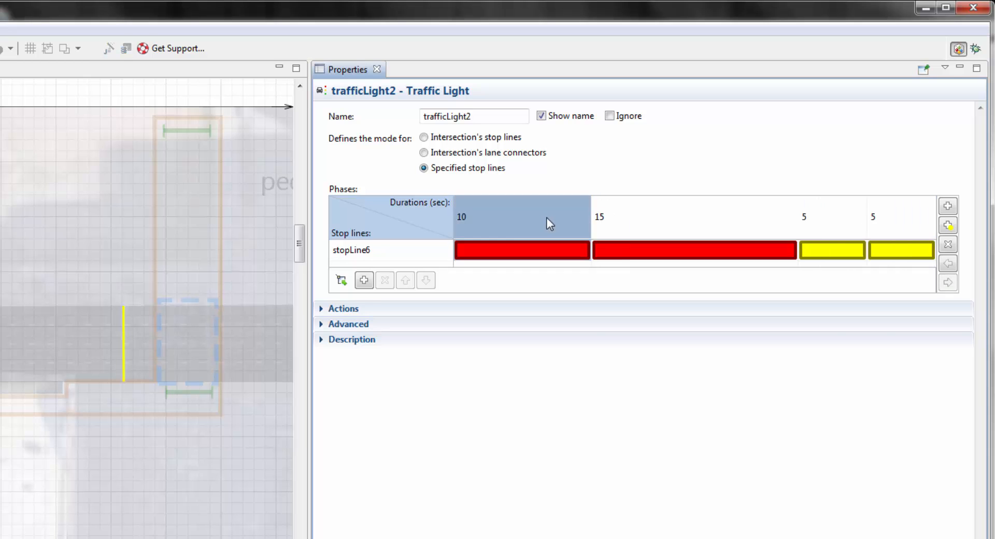
click(480, 215)
text(30)
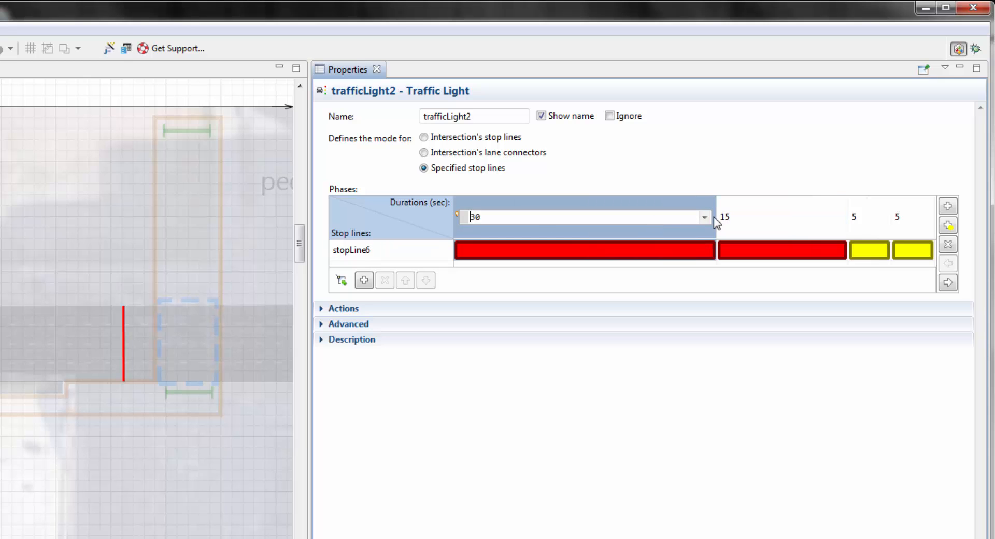
click(729, 216)
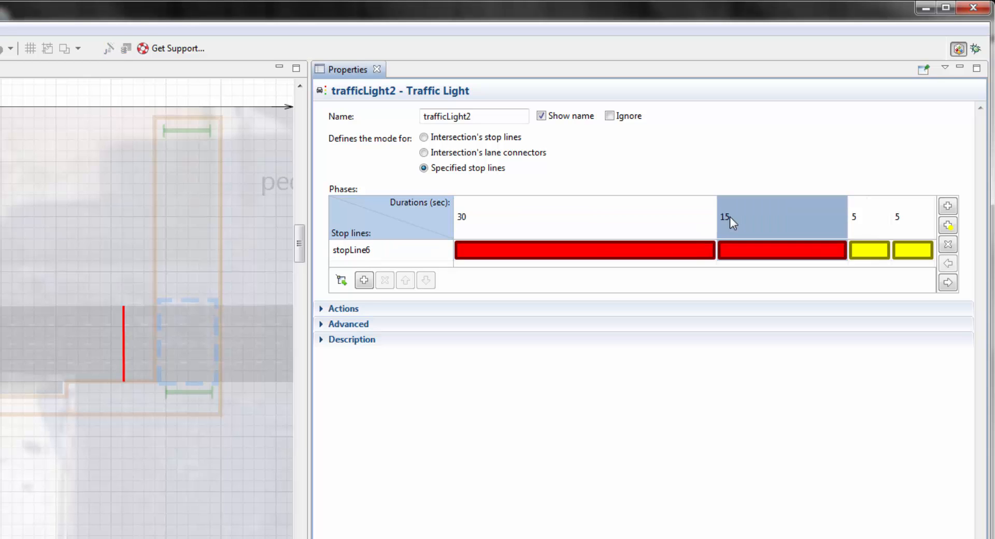
click(730, 216)
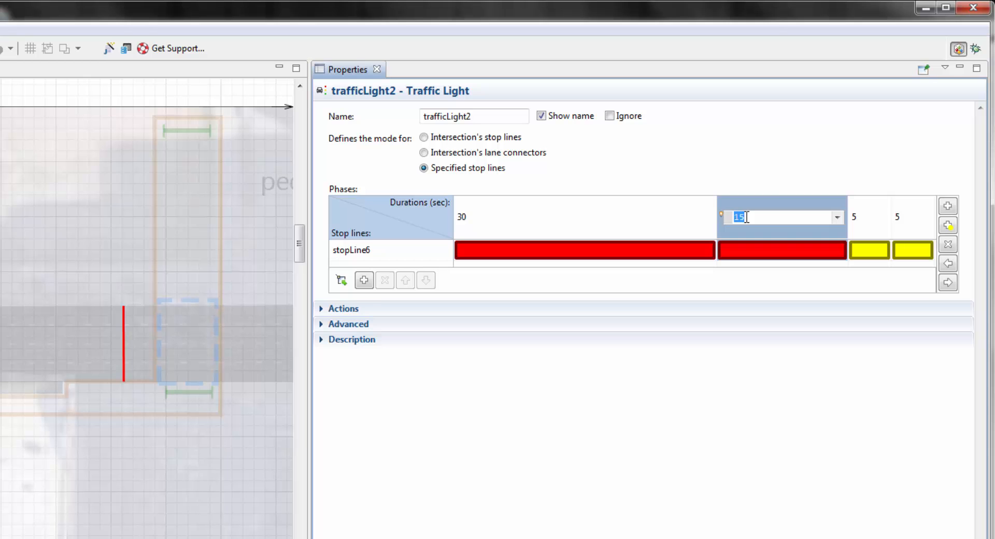
Move one yellow phase between the two 30-second phases and change the first phase to green for the stop line.
click(882, 216)
click(948, 263)
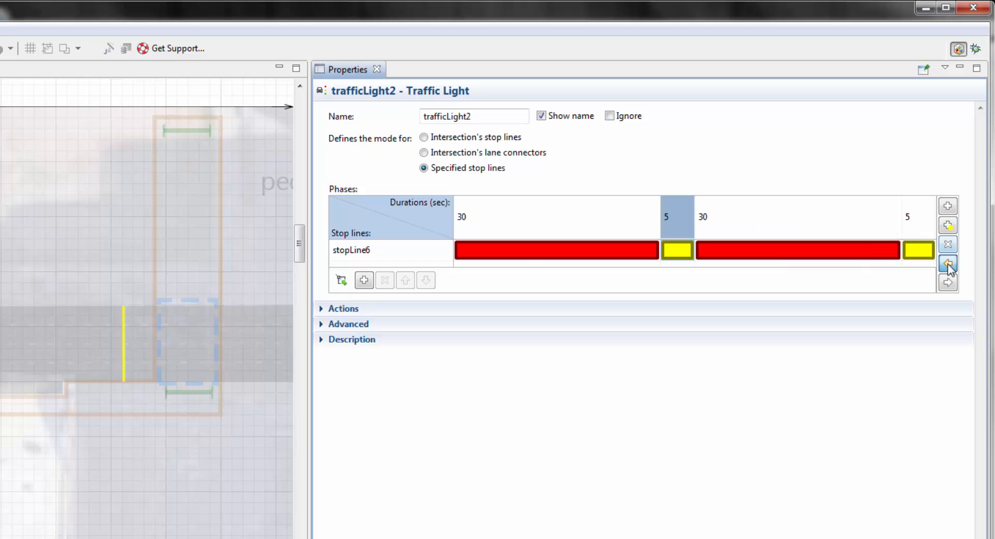
click(528, 254)
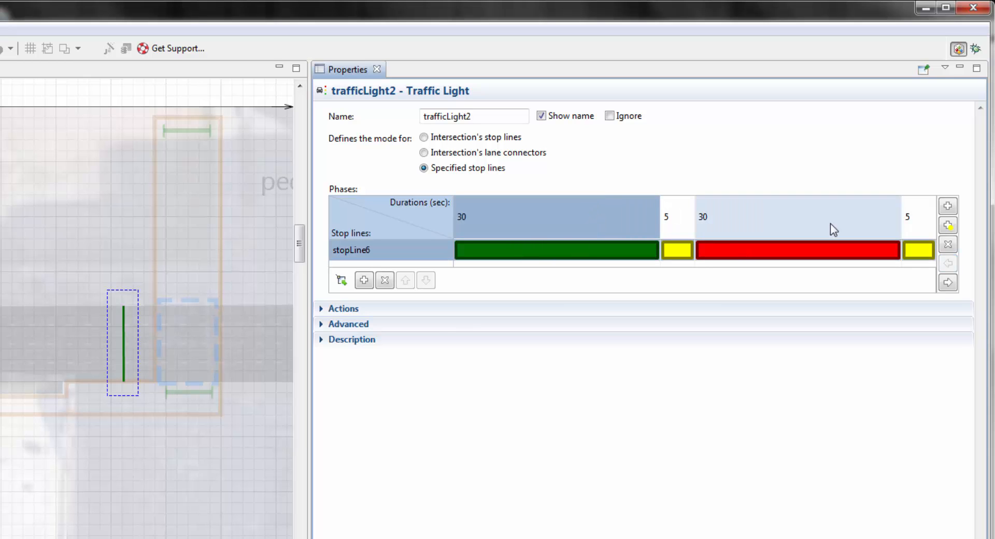
click(95, 508)
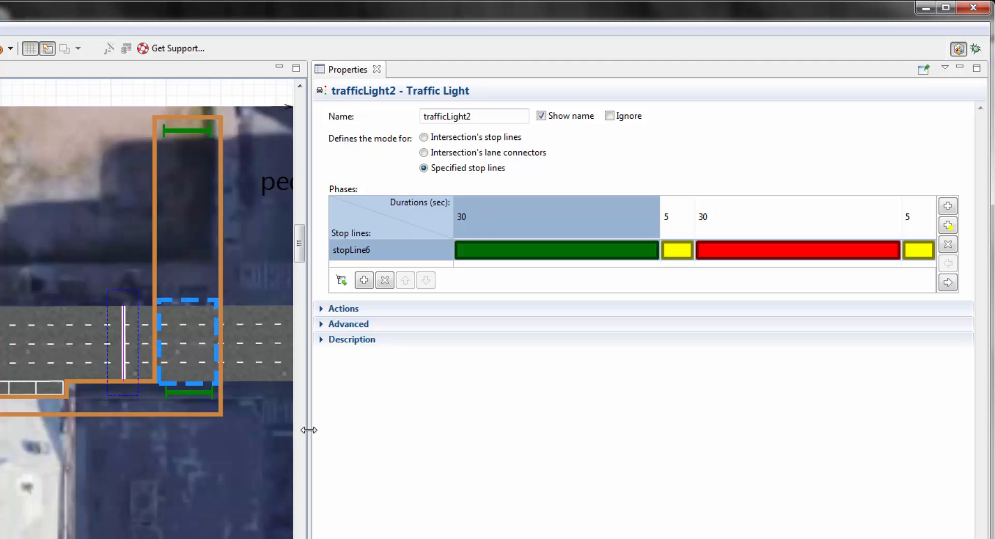
Insert a Split block from the Process Modeling Library between carMoveTo7 and delay in the first car flowchart.
drag(308, 430, 433, 433)
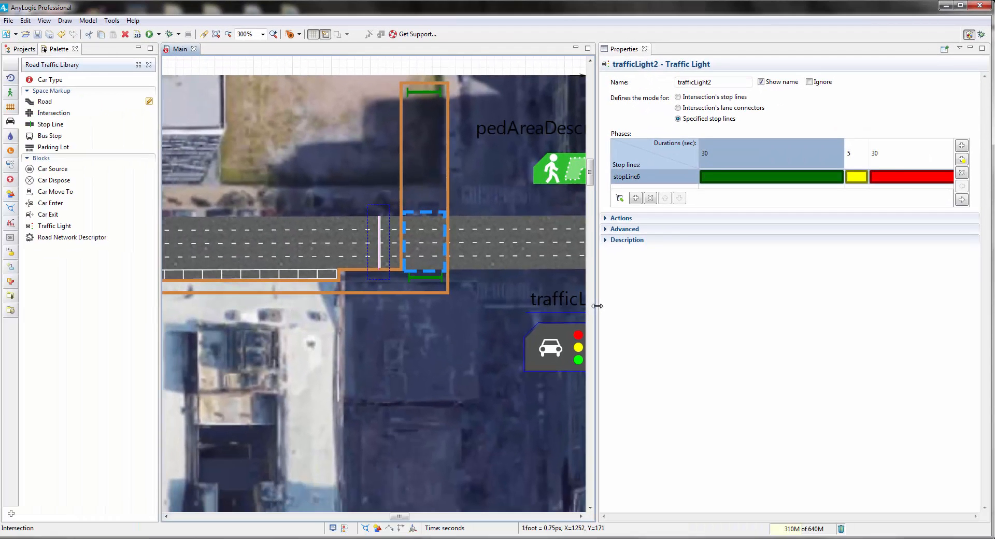
drag(597, 306, 633, 306)
drag(429, 393, 421, 172)
scroll(389, 332, down, 5)
scroll(402, 342, down, 2)
drag(493, 325, 406, 196)
drag(423, 317, 420, 317)
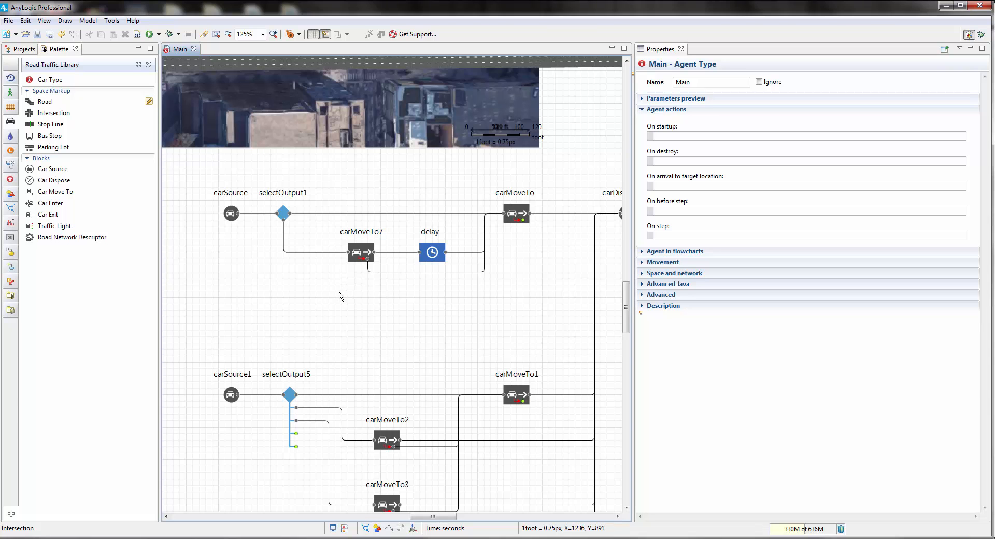
drag(341, 296, 314, 288)
click(10, 78)
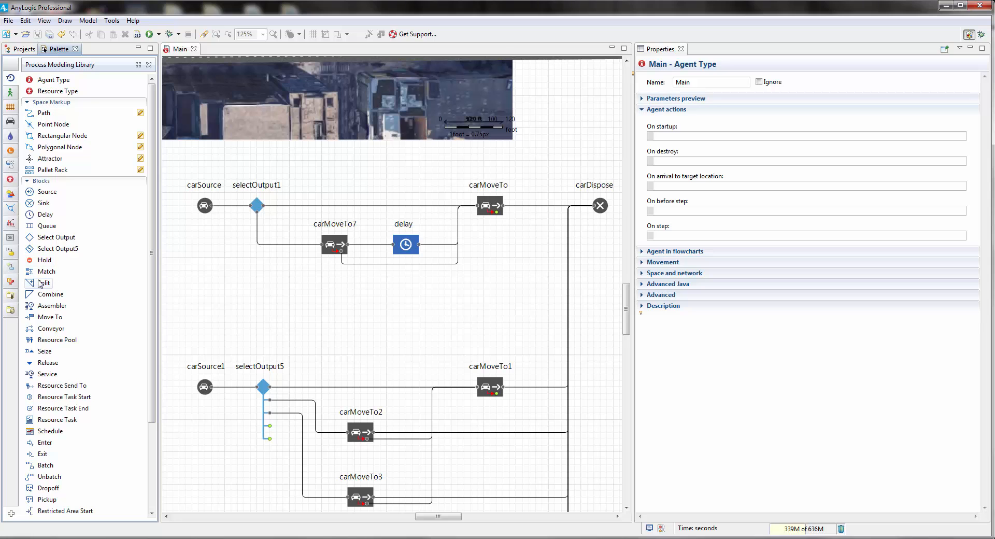
drag(44, 286, 319, 247)
click(338, 247)
click(373, 288)
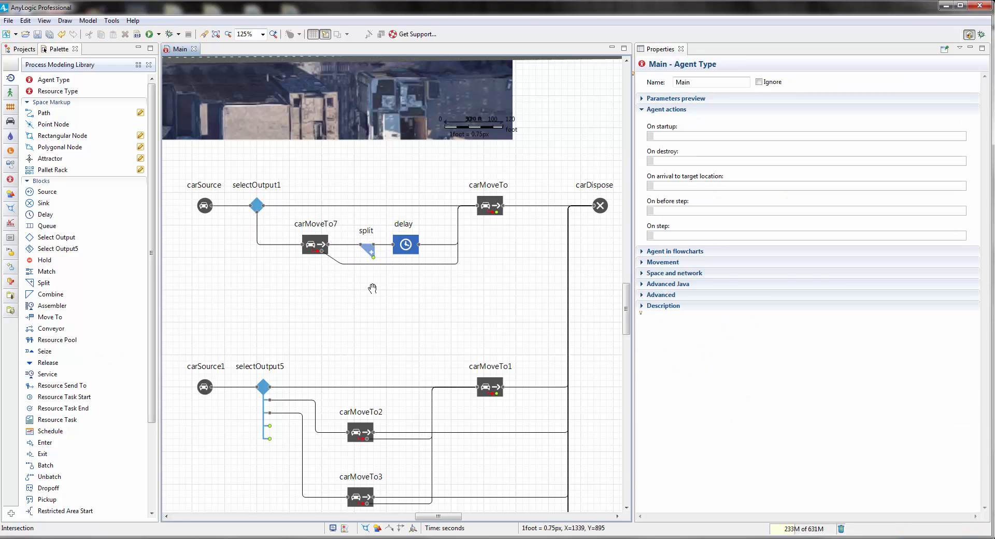
Straighten the connector leaving carMoveTo7's lower port so it runs vertically down before turning toward carMoveTo.
drag(373, 289, 335, 288)
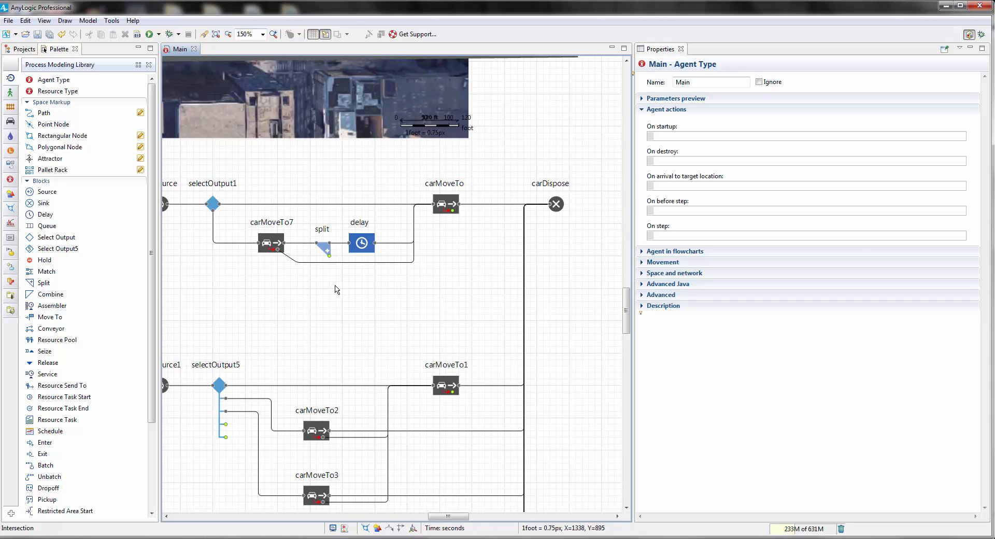
scroll(327, 269, up, 3)
click(320, 242)
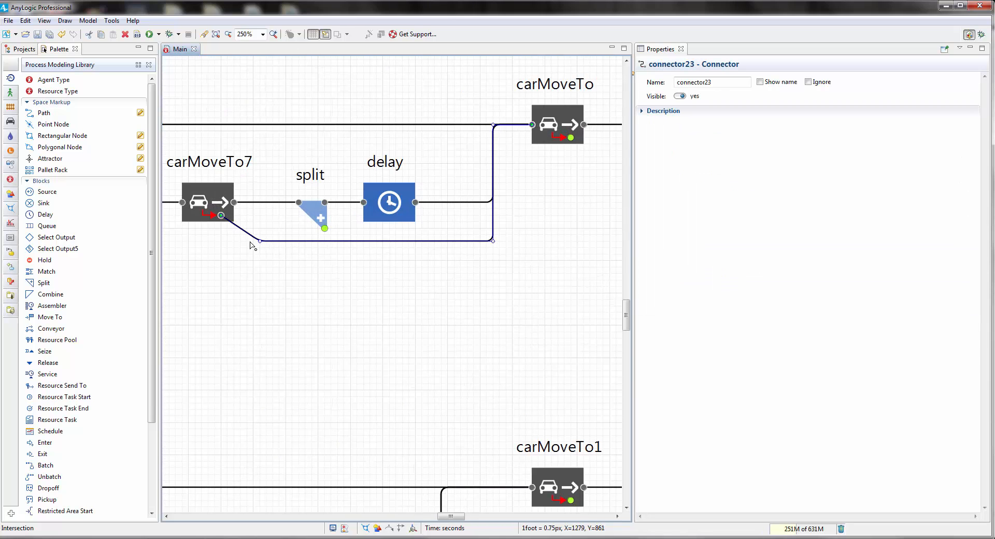
drag(251, 242, 222, 243)
click(275, 286)
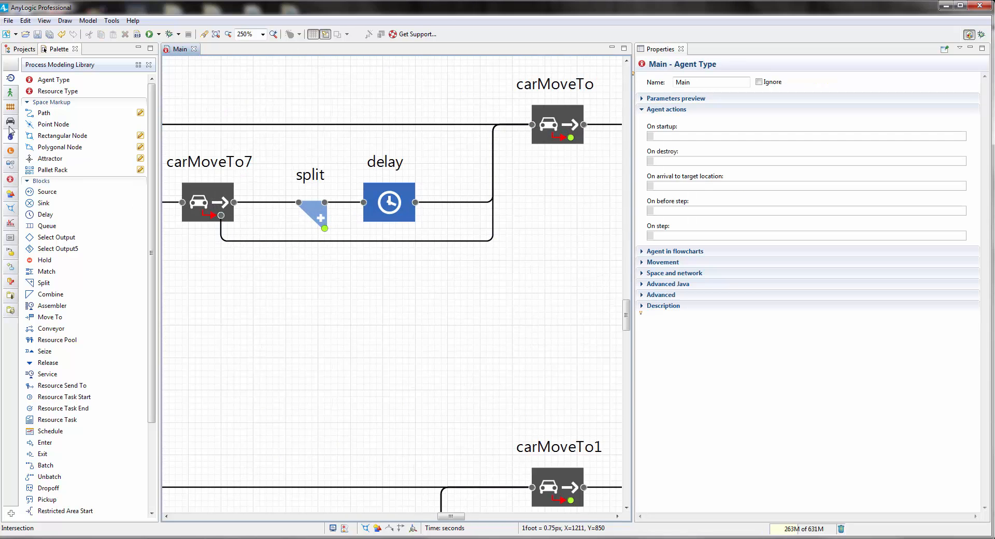
Add a Ped Enter block below delay, connected to the Split block's copy port with a right-angled connector.
click(9, 92)
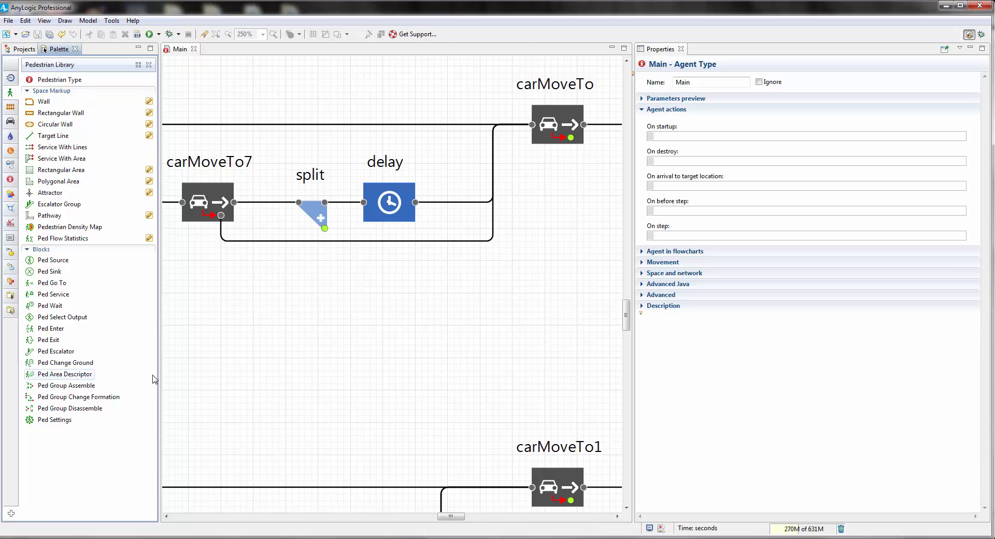
drag(50, 329, 397, 330)
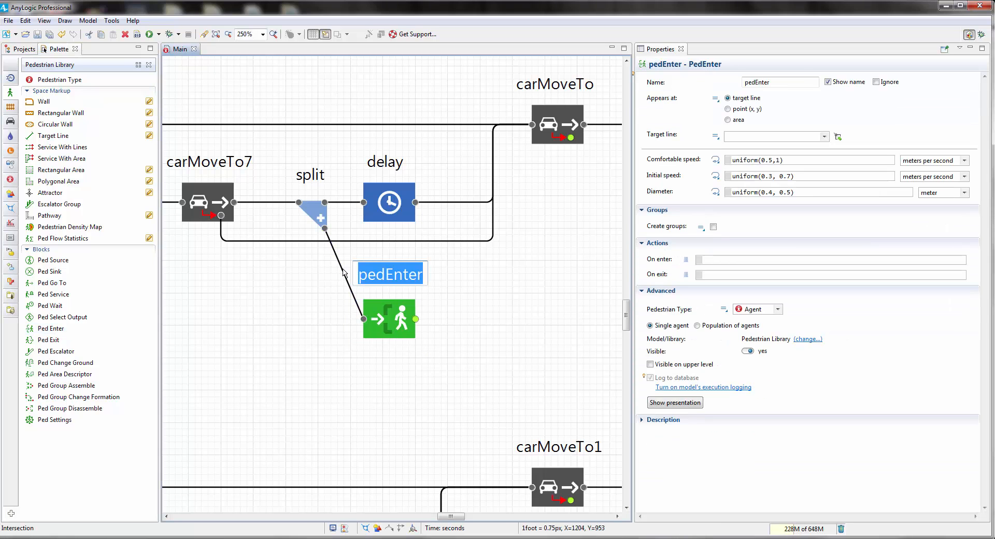
drag(345, 273, 324, 322)
Add three Ped Go To blocks in a row after pedEnter, connecting them in sequence.
drag(364, 382, 291, 340)
scroll(293, 383, down, 2)
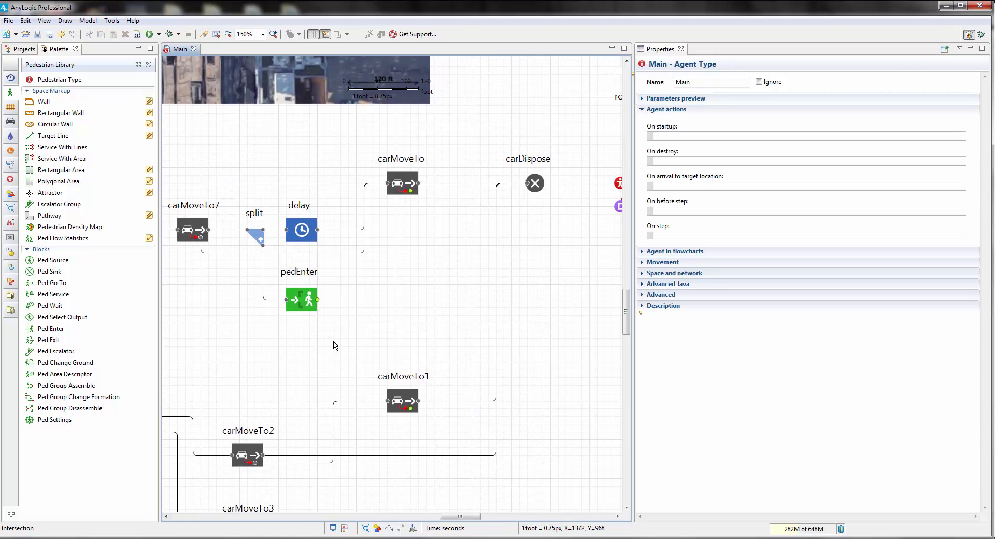
drag(363, 337, 349, 296)
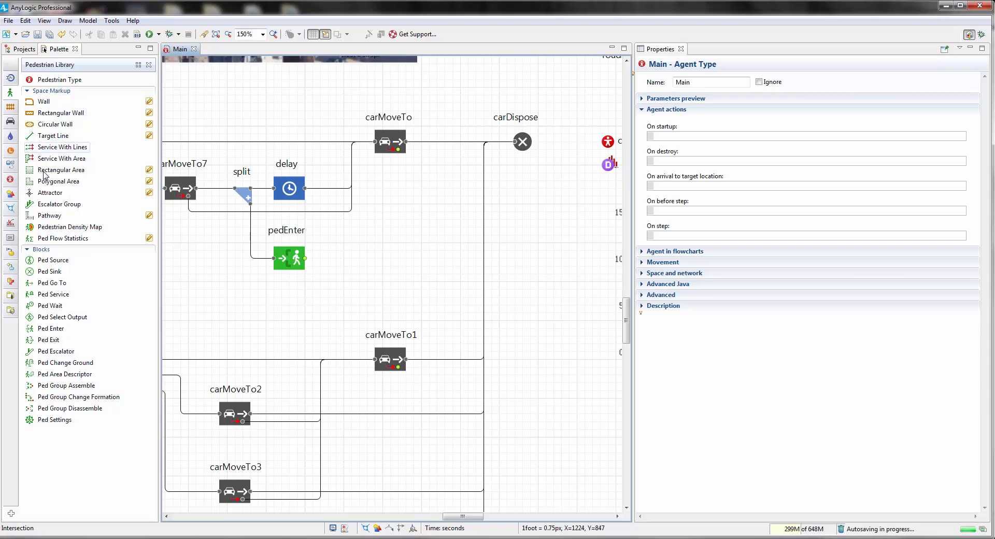
drag(50, 283, 369, 264)
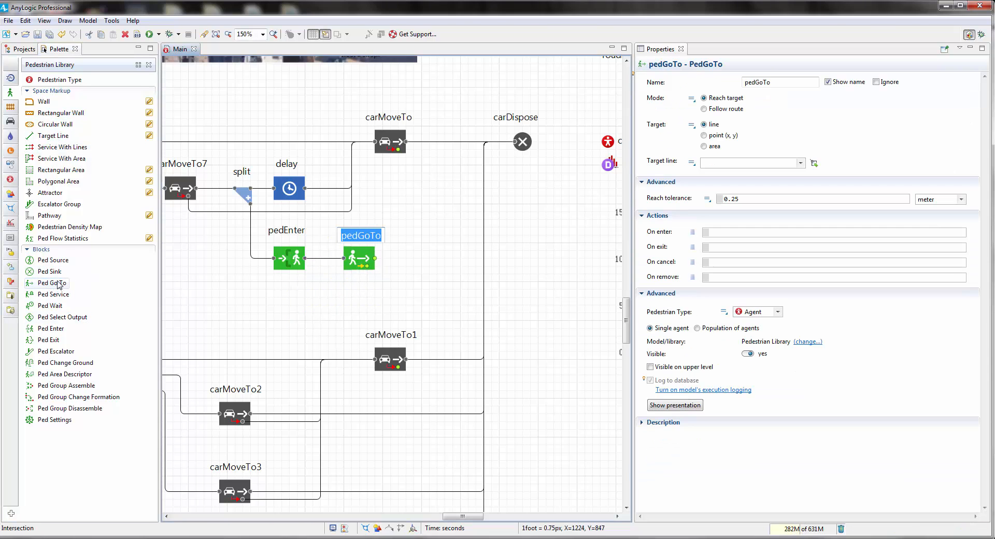
drag(59, 284, 445, 258)
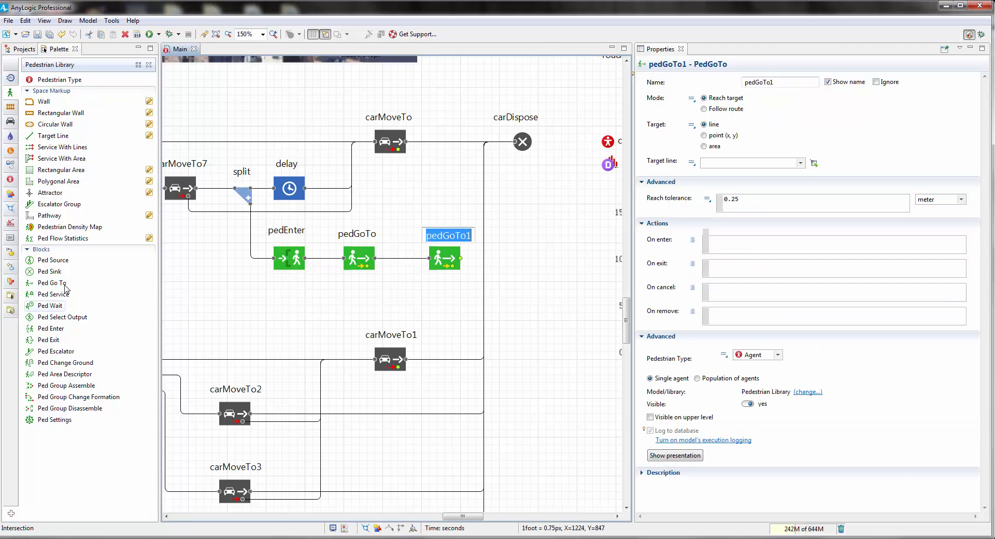
drag(65, 289, 529, 262)
Complete the pedestrian flow with a Ped Sink after pedGoTo2 and even out the spacing of the Ped Go To blocks.
right_click(498, 327)
drag(533, 315, 460, 325)
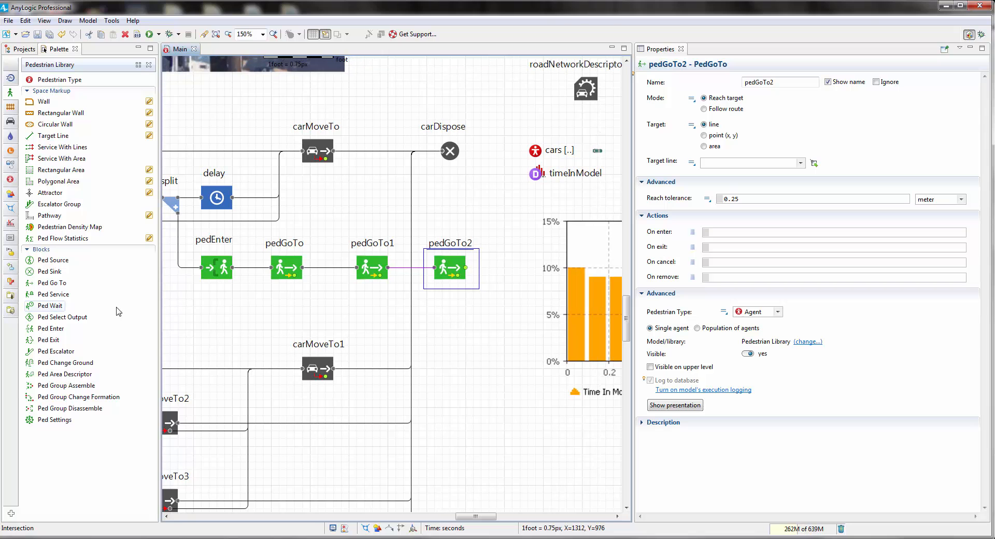
drag(49, 271, 445, 278)
click(379, 276)
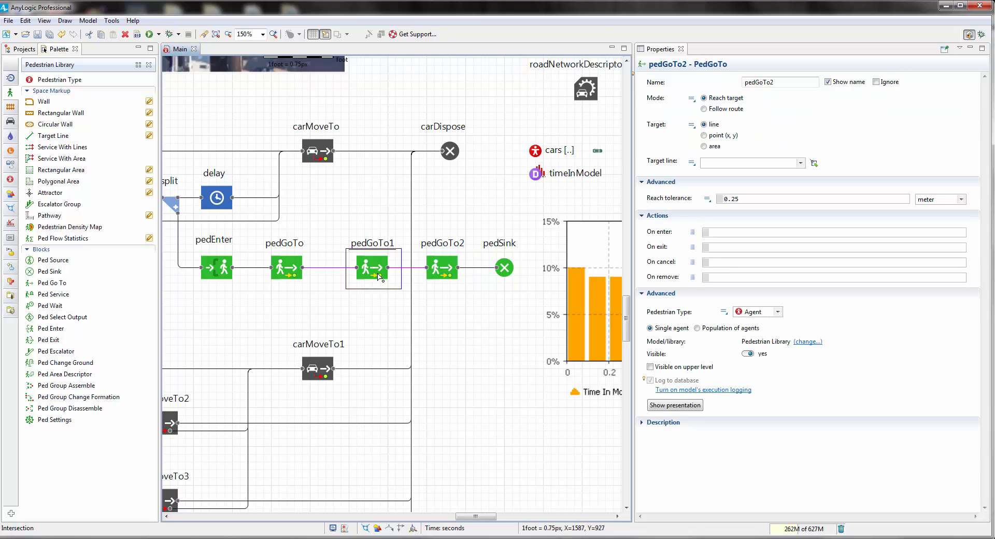
drag(378, 275, 371, 274)
mouse_move(350, 314)
mouse_down()
mouse_move(393, 330)
mouse_move(427, 392)
mouse_up()
scroll(393, 330, down, 1)
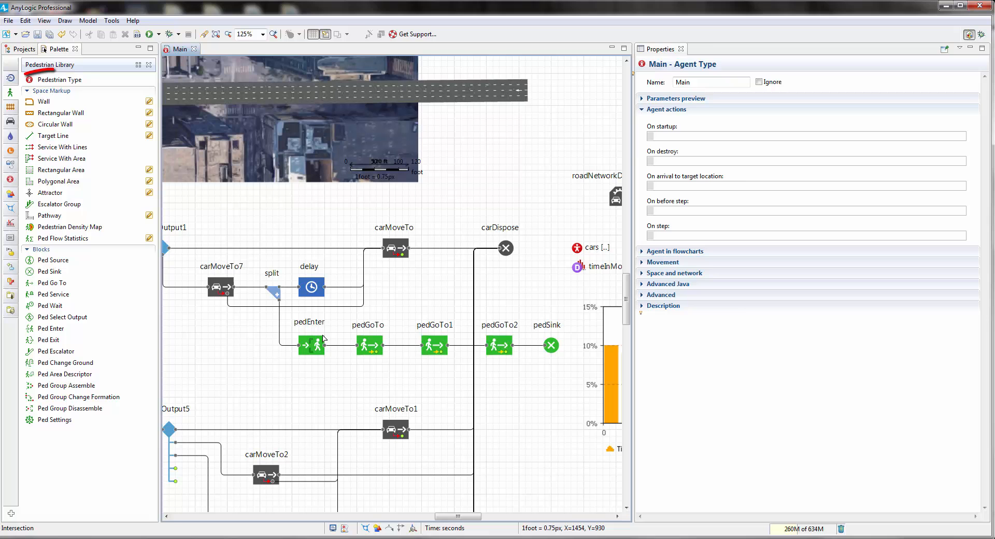
click(279, 294)
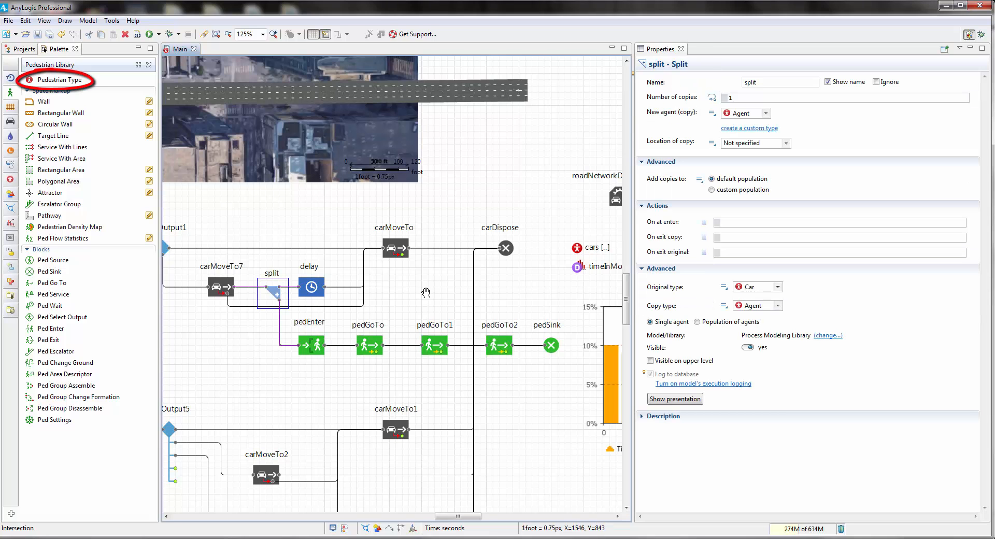
drag(426, 293, 426, 285)
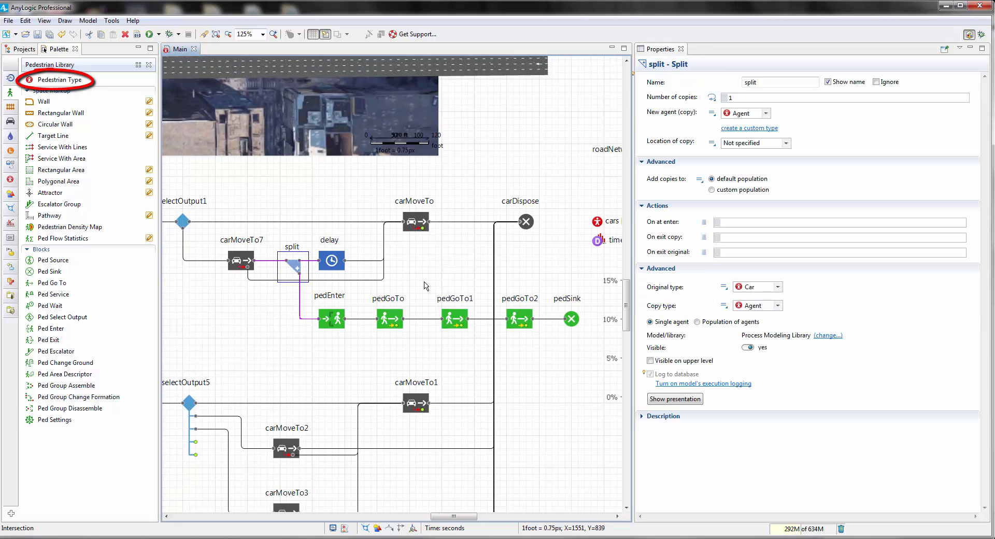
click(286, 341)
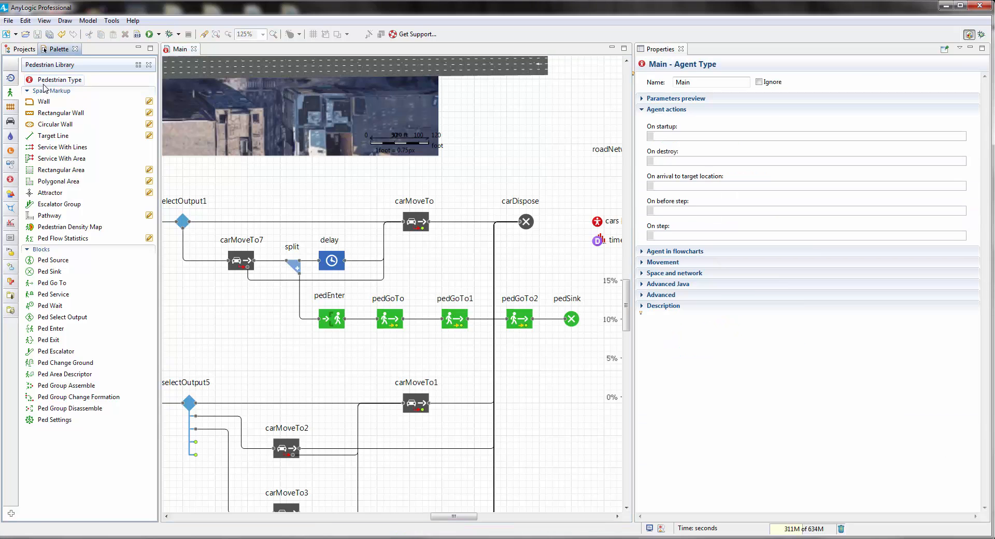
Start a new pedestrian agent type named Pedestrian, created from scratch with the 3D Person animation.
drag(52, 80, 289, 199)
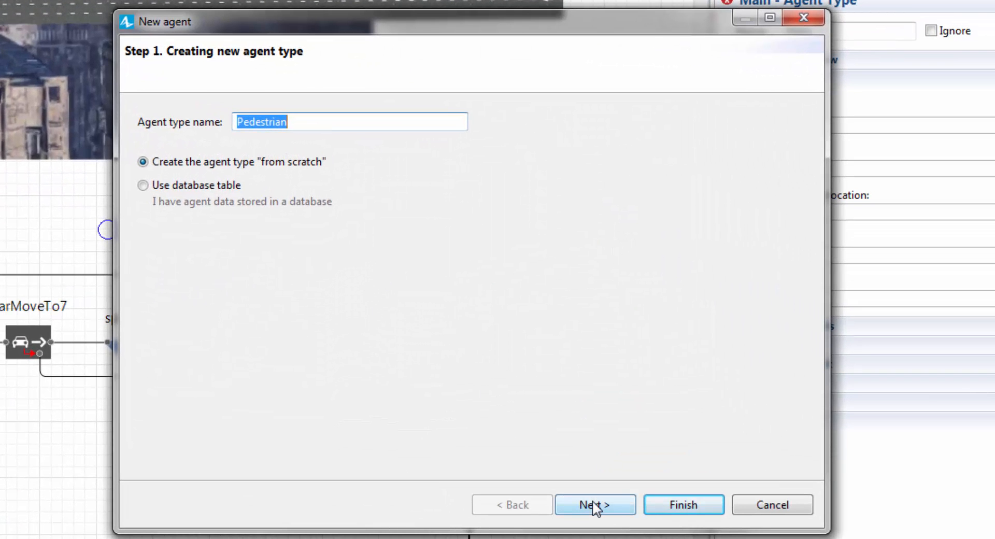
click(594, 506)
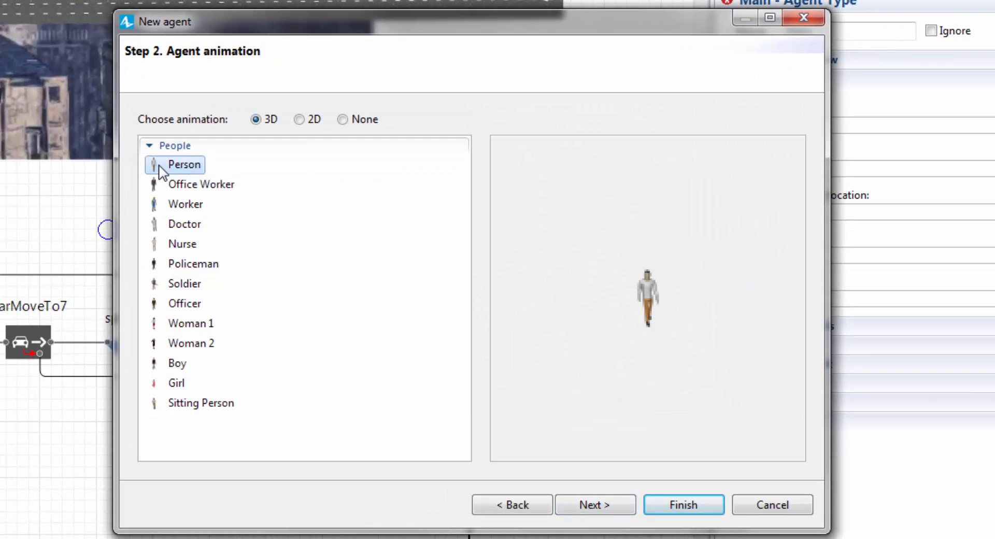
click(589, 506)
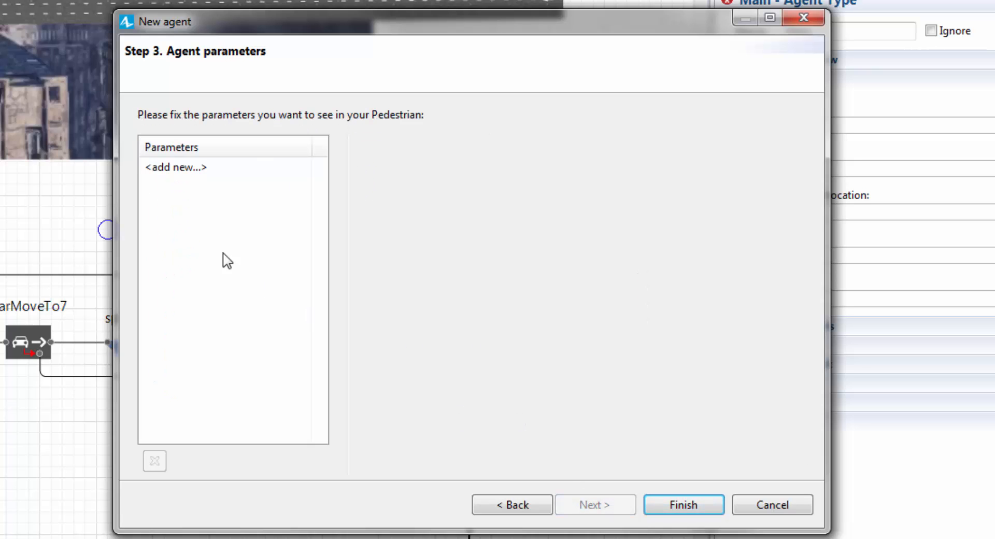
Add parameters x and y of type double to the Pedestrian agent type and finish creating it.
click(191, 182)
text(x)
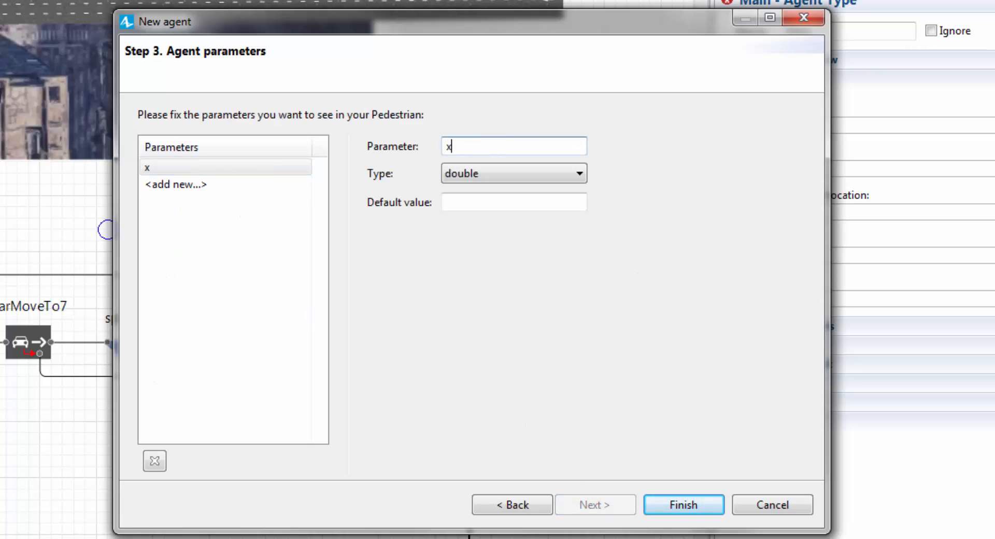
click(188, 187)
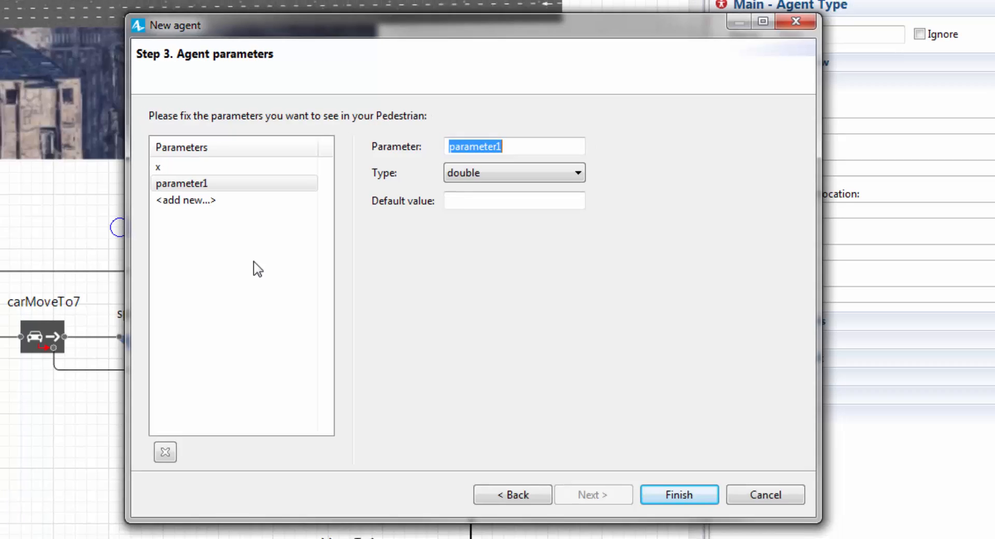
text(y)
click(683, 506)
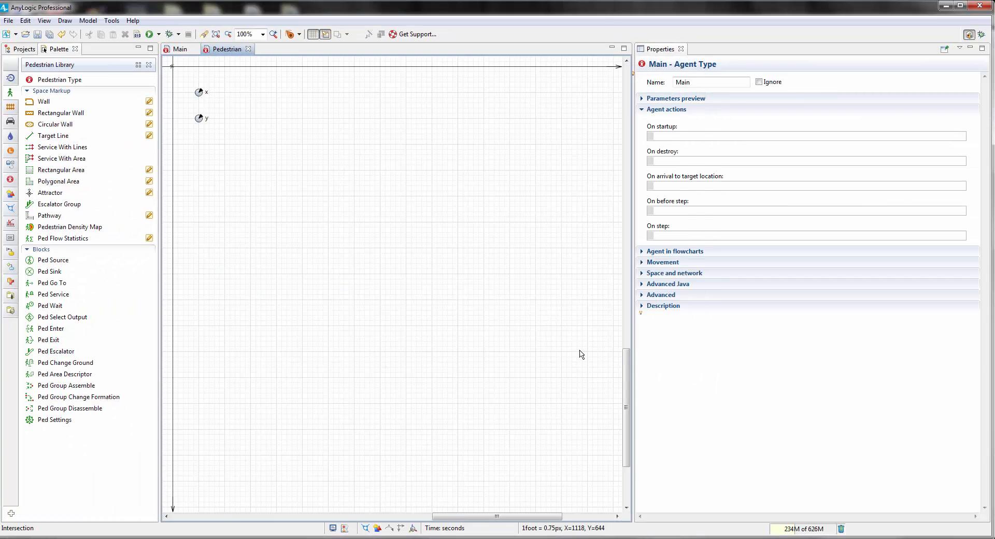
Return to the Main diagram and set the Split block's new agent copy to Pedestrian.
scroll(344, 205, down, 1)
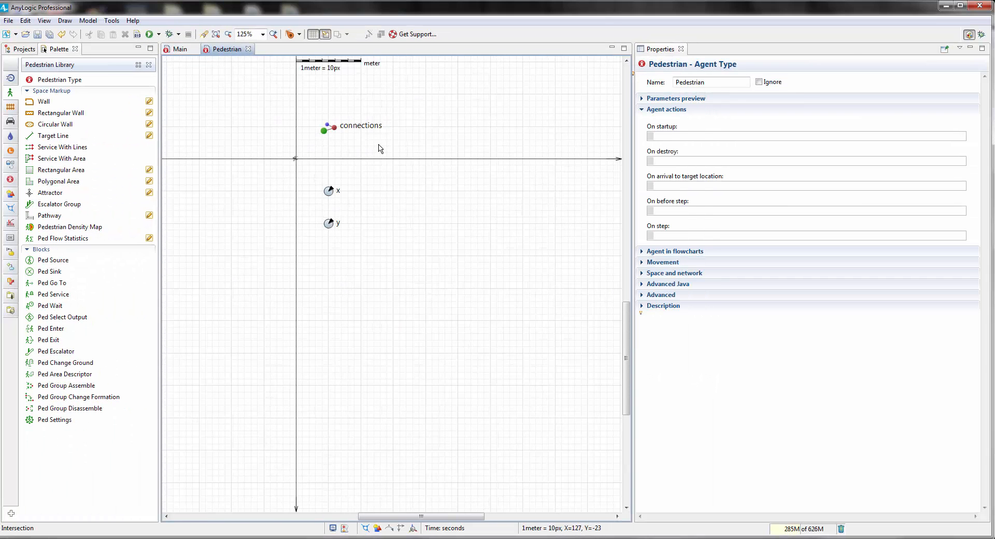
click(66, 57)
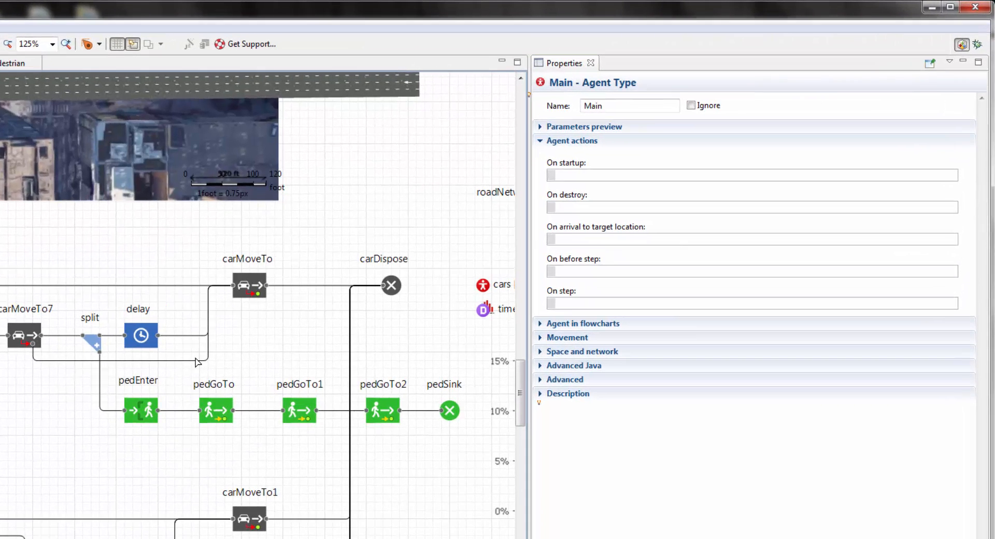
click(211, 260)
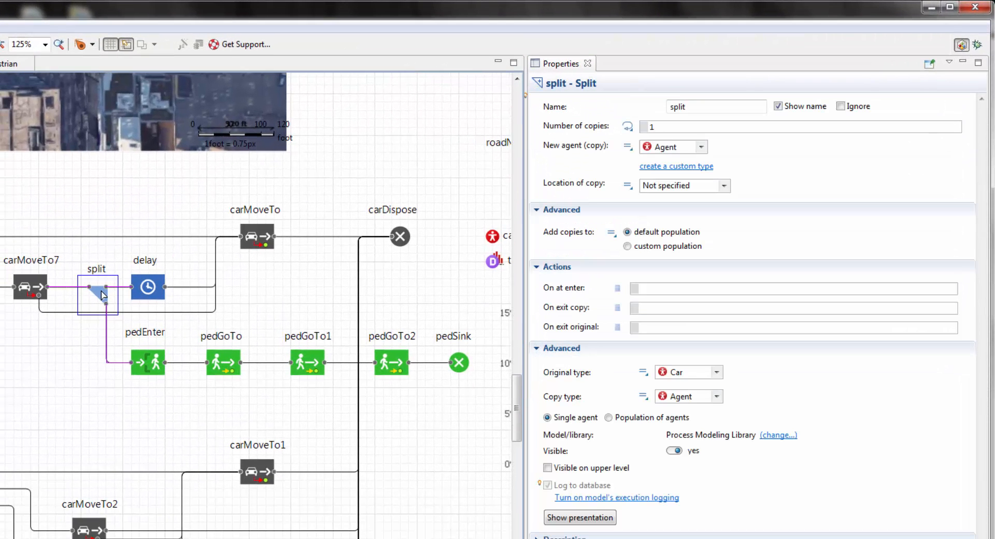
click(696, 147)
click(674, 212)
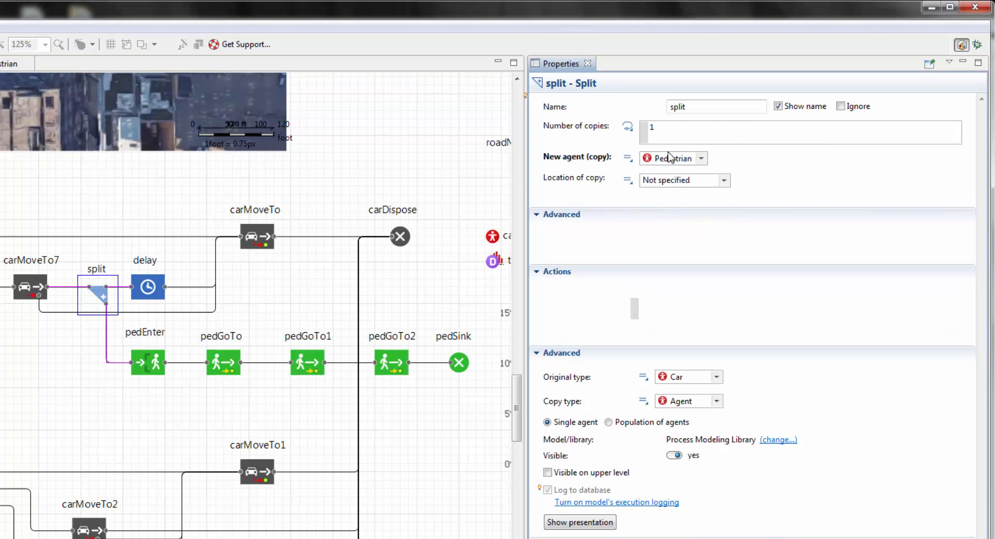
Set the Split block's number of copies to a discrete uniform distribution with minimum 1 and maximum 3.
double_click(652, 127)
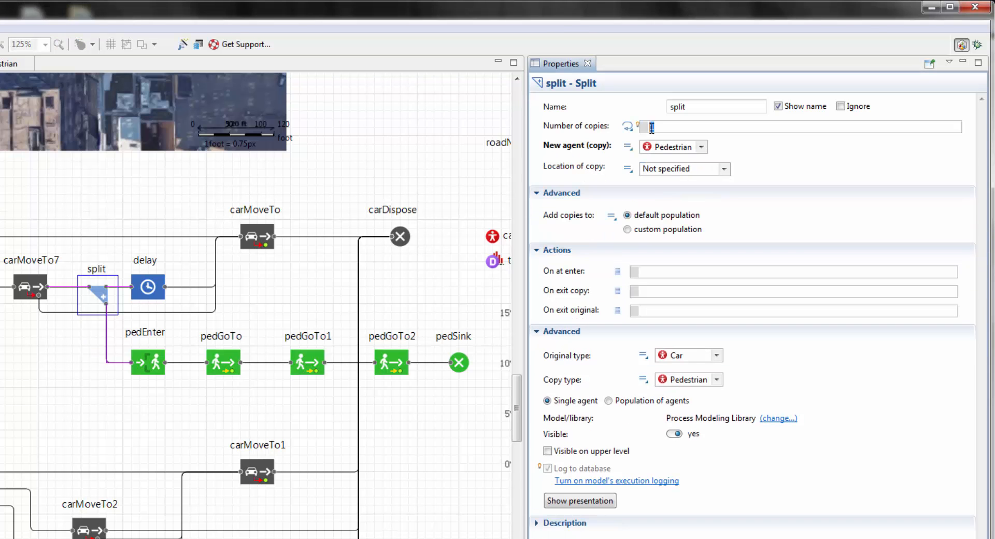
click(180, 47)
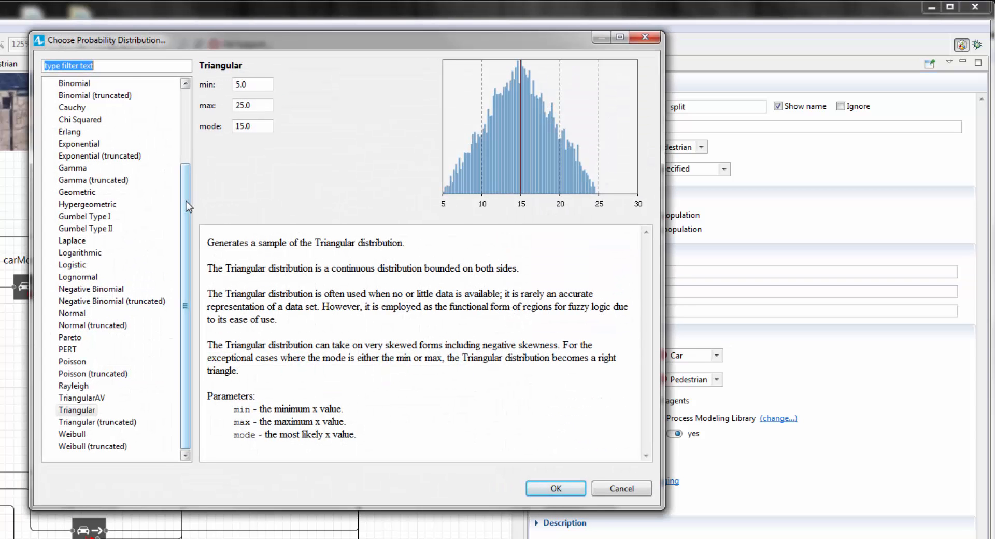
drag(187, 206, 189, 103)
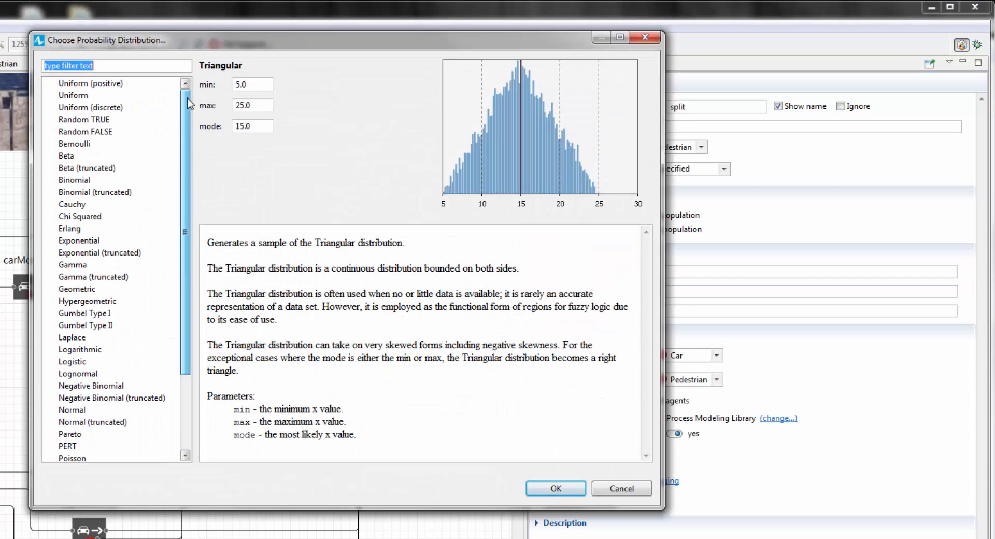
click(114, 107)
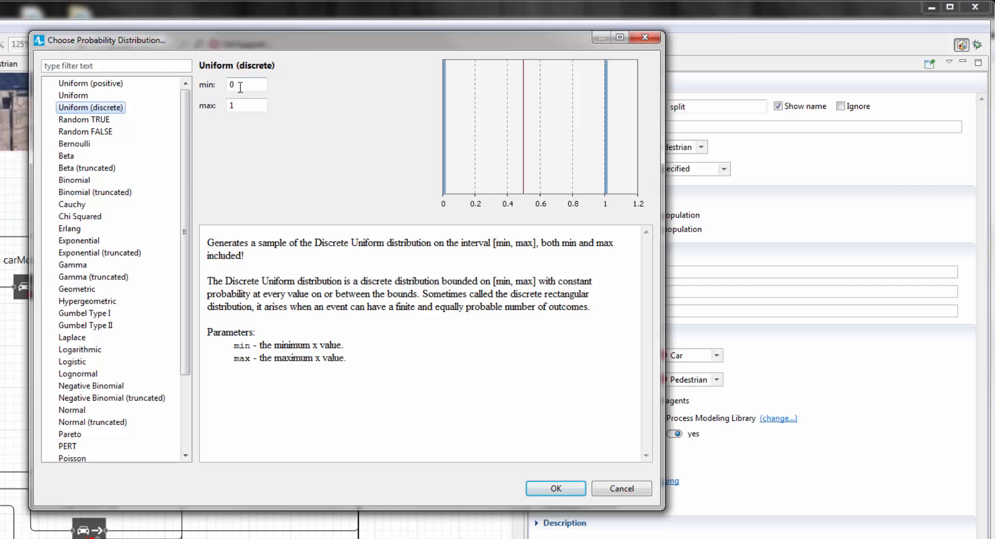
double_click(230, 86)
text(1)
double_click(230, 105)
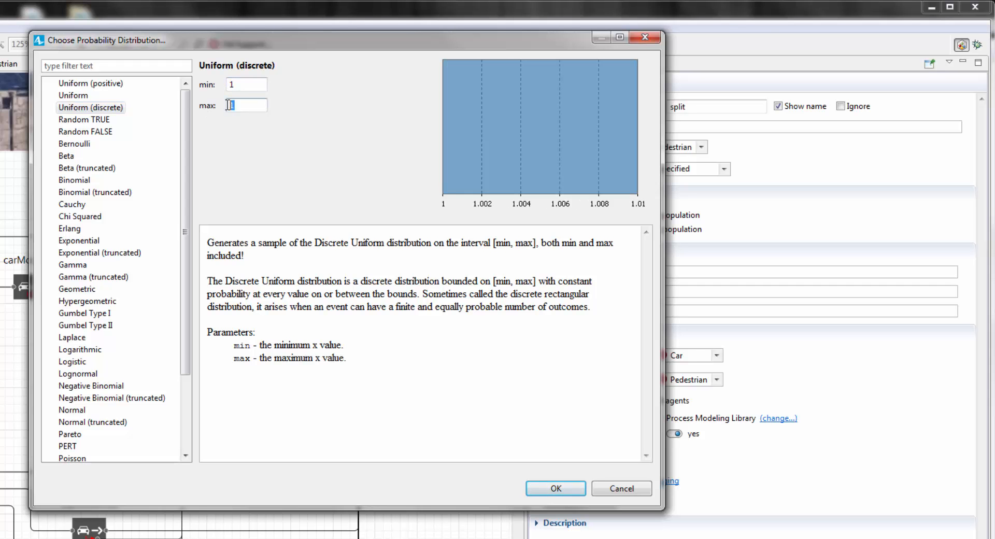
text(3)
click(544, 492)
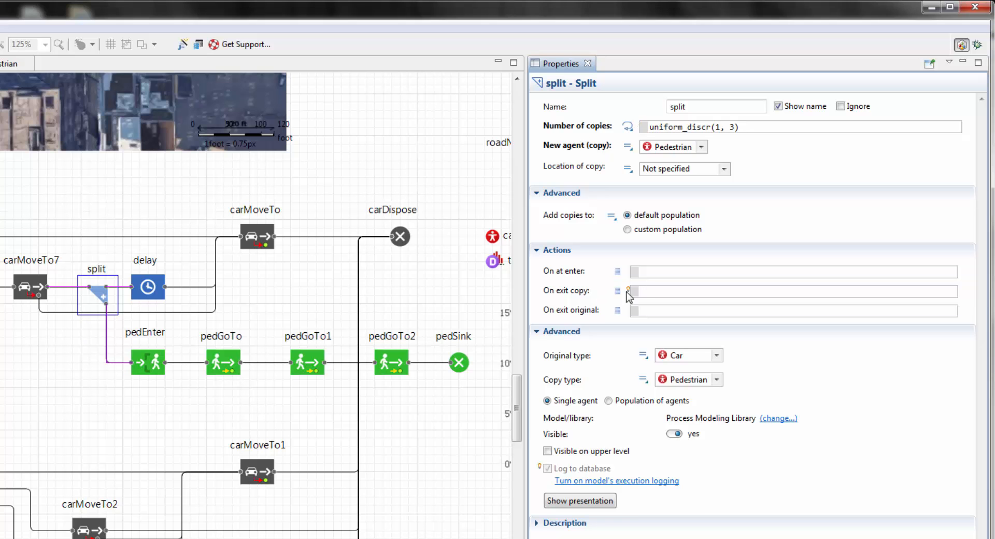
Enter agent.x = original.getX(); as the first line of the Split block's on exit copy action.
mouse_move(628, 291)
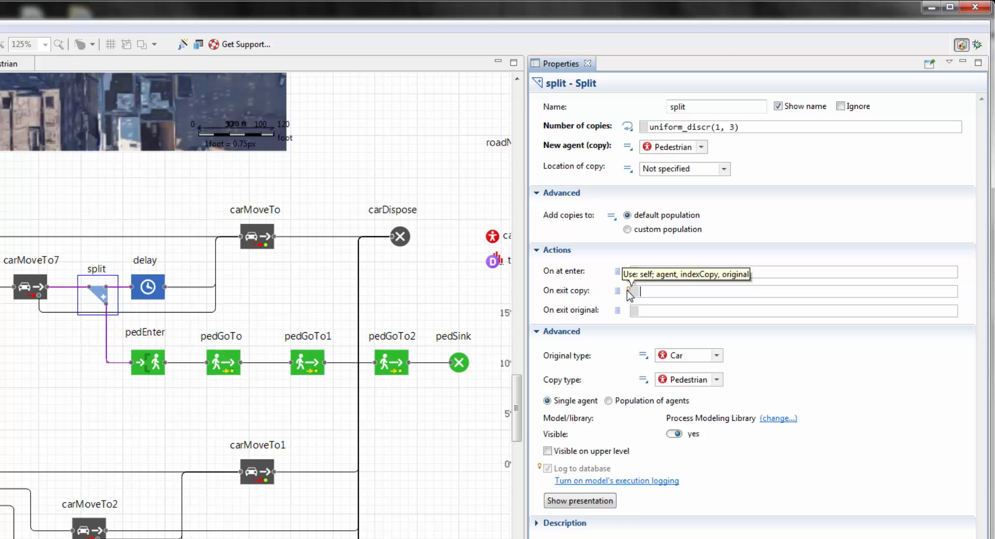
click(642, 290)
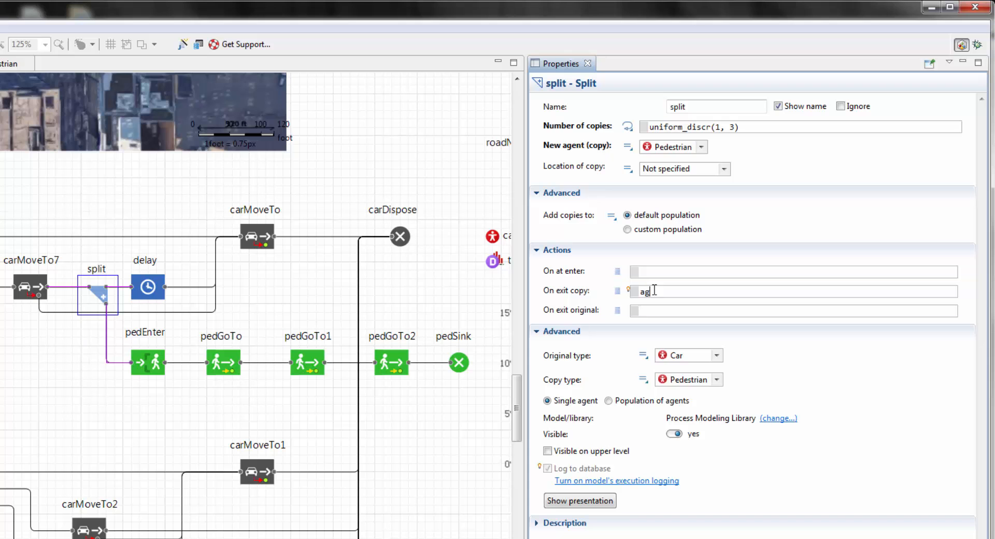
text(agent.)
key(ctrl+space)
click(706, 350)
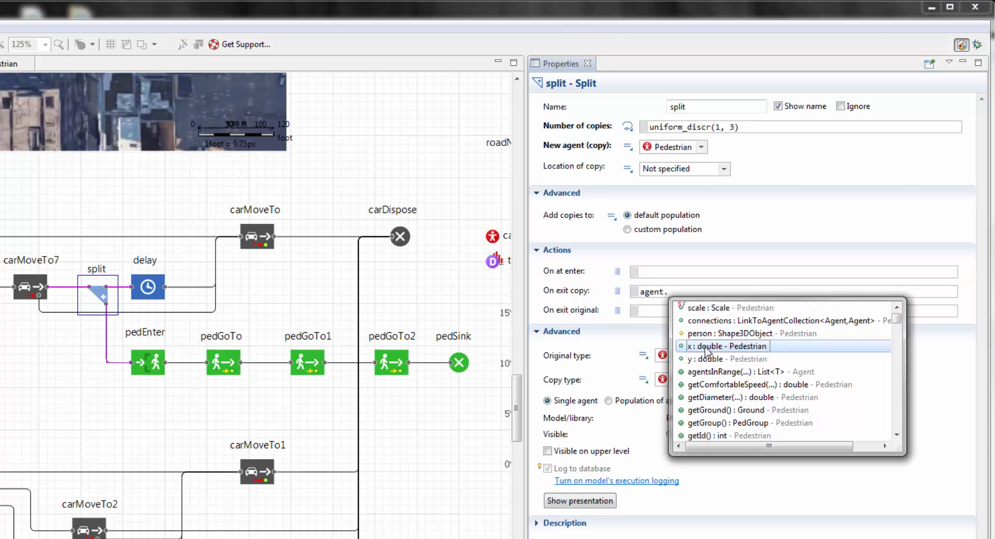
double_click(706, 349)
text(= or)
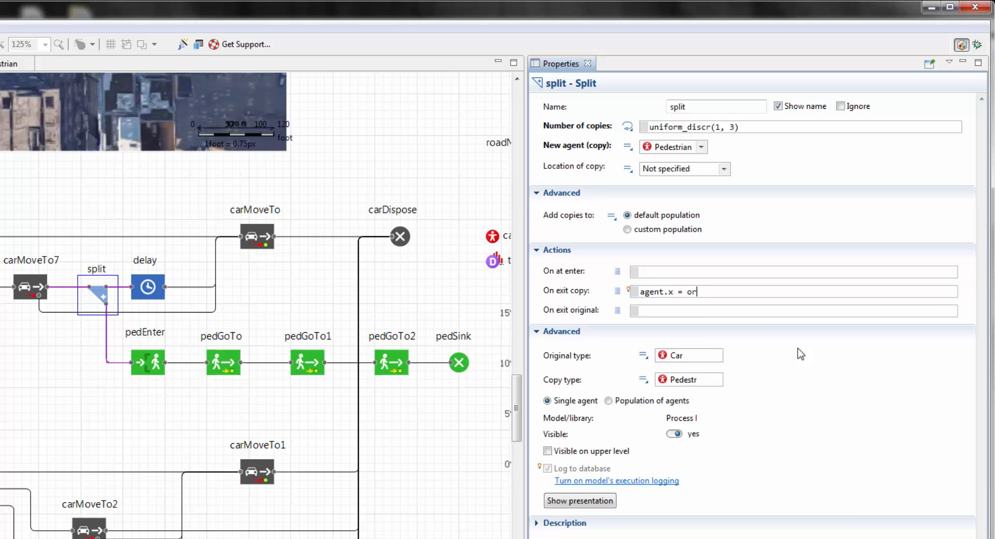
key(ctrl+space)
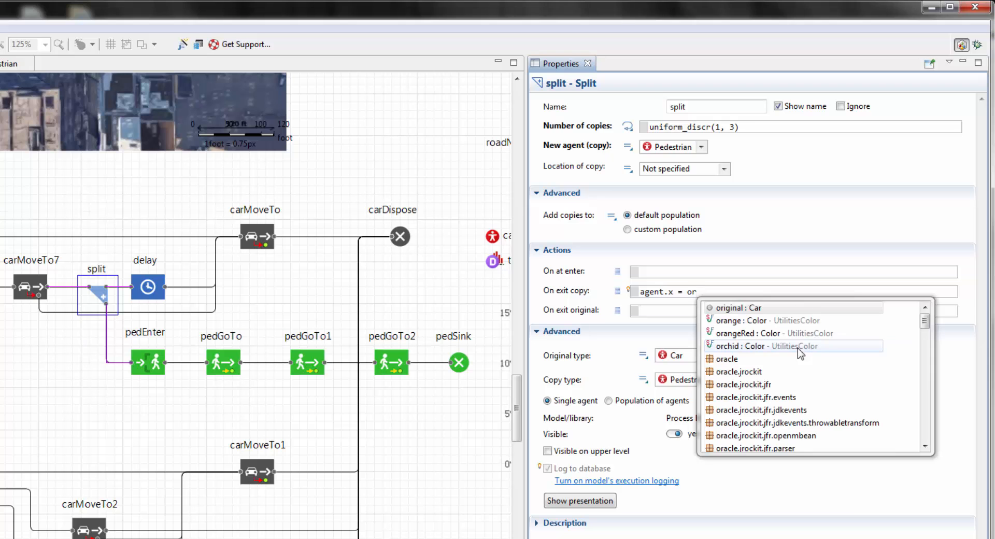
click(754, 309)
double_click(754, 309)
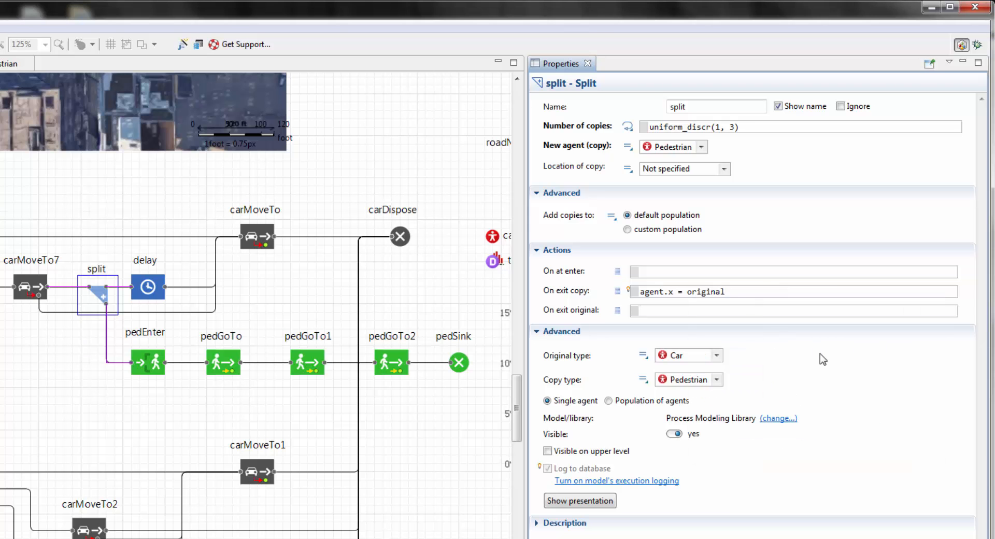
text(.get)
key(ctrl+space)
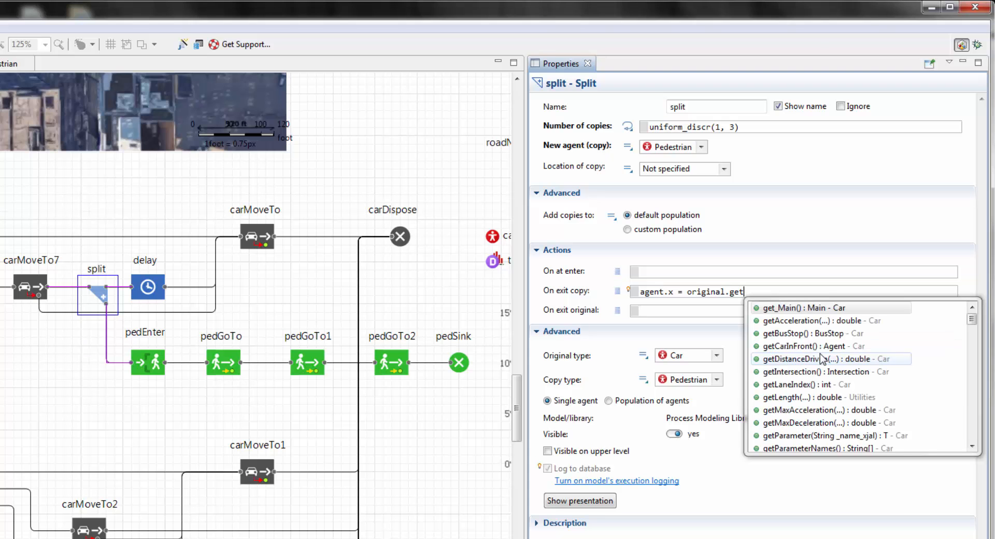
text(X)
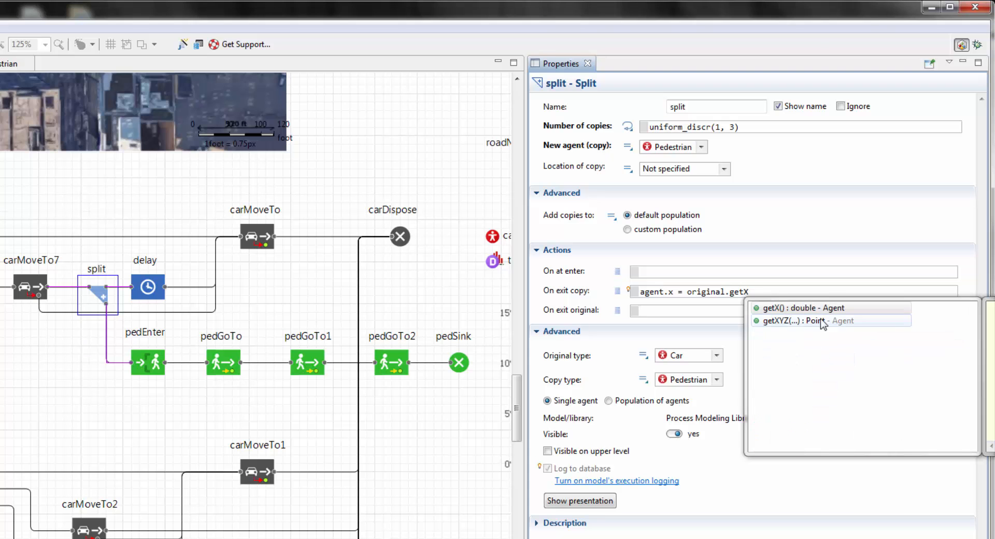
double_click(818, 309)
text(;)
key(Return)
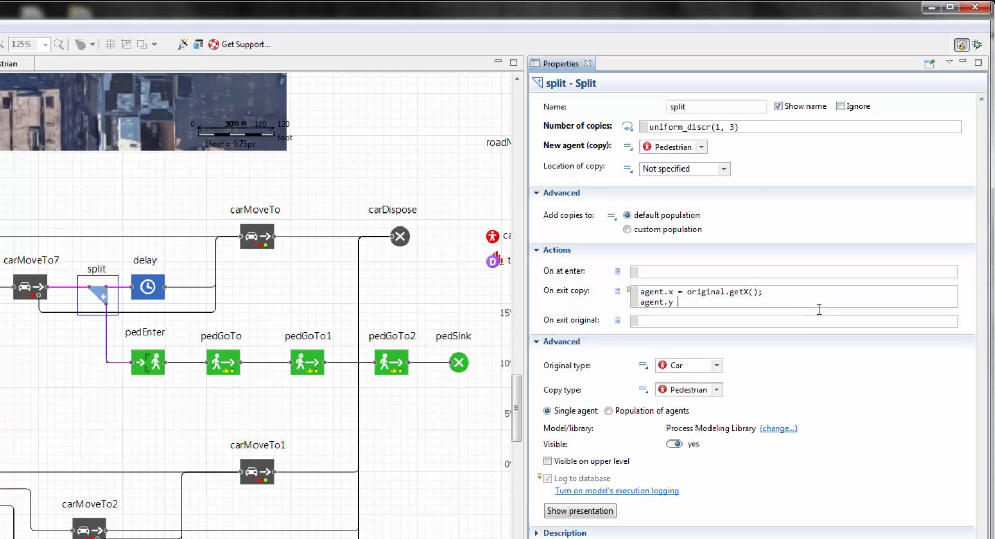
Add a second line, agent.y = original.getY();, to the Split block's on exit copy action.
text(agent.y = original.get)
key(ctrl+space)
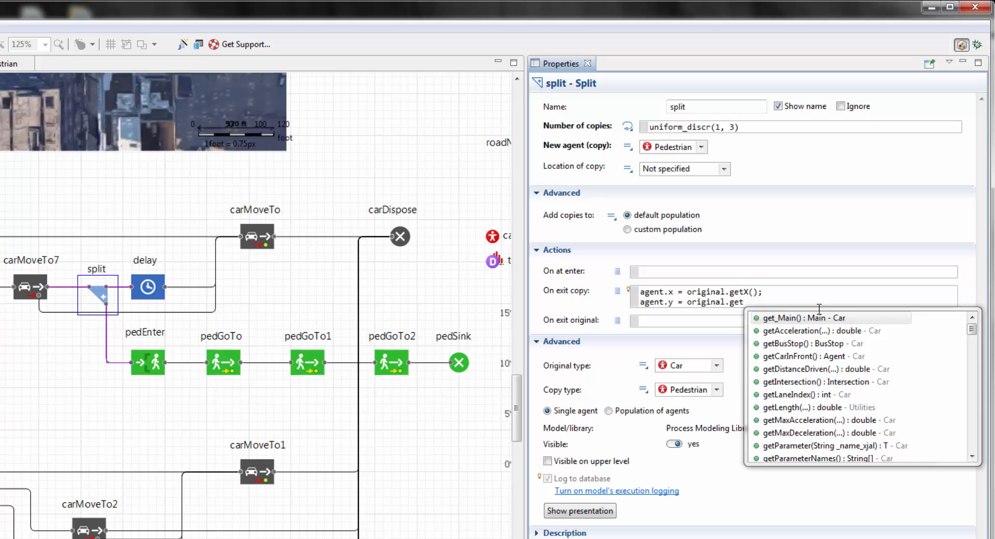
text(Y)
key(Return)
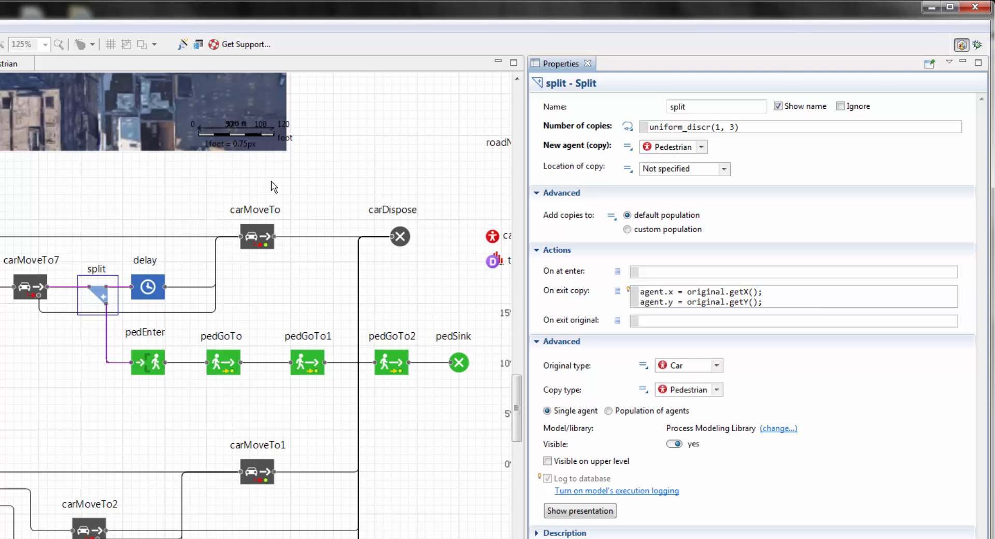
Check the parking location on the map and offset the copy's y coordinate by changing its line to agent.y = original.getY() + 5;.
drag(320, 204, 413, 516)
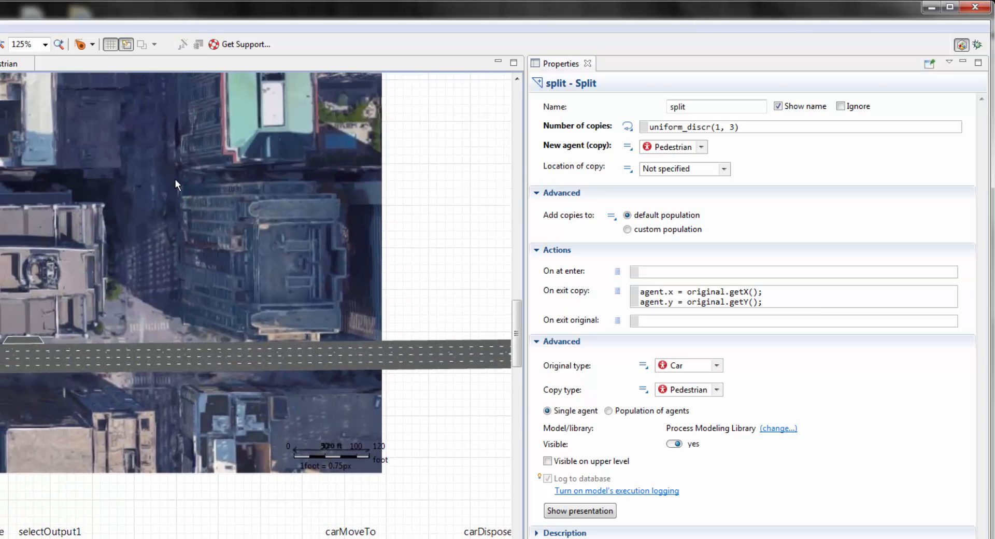
drag(178, 182, 280, 322)
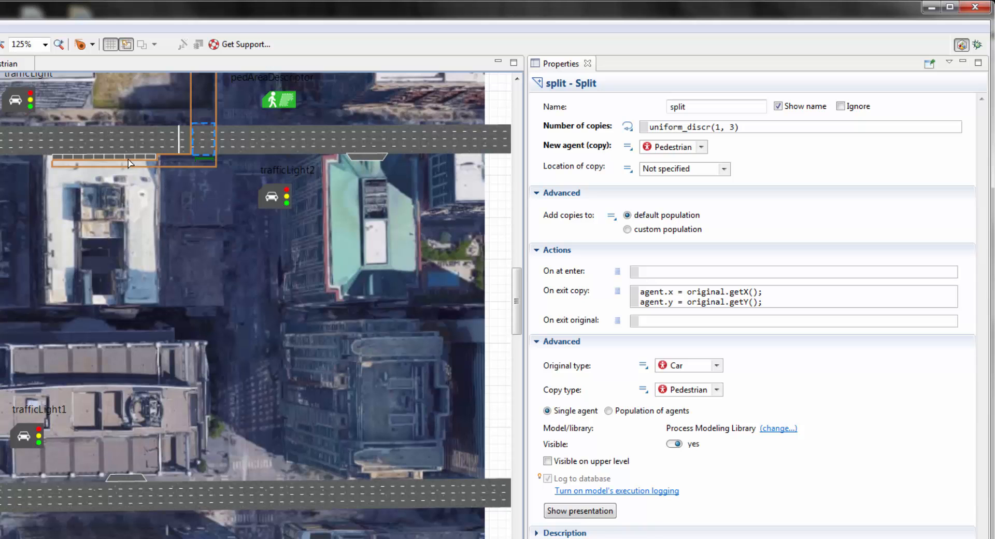
click(760, 303)
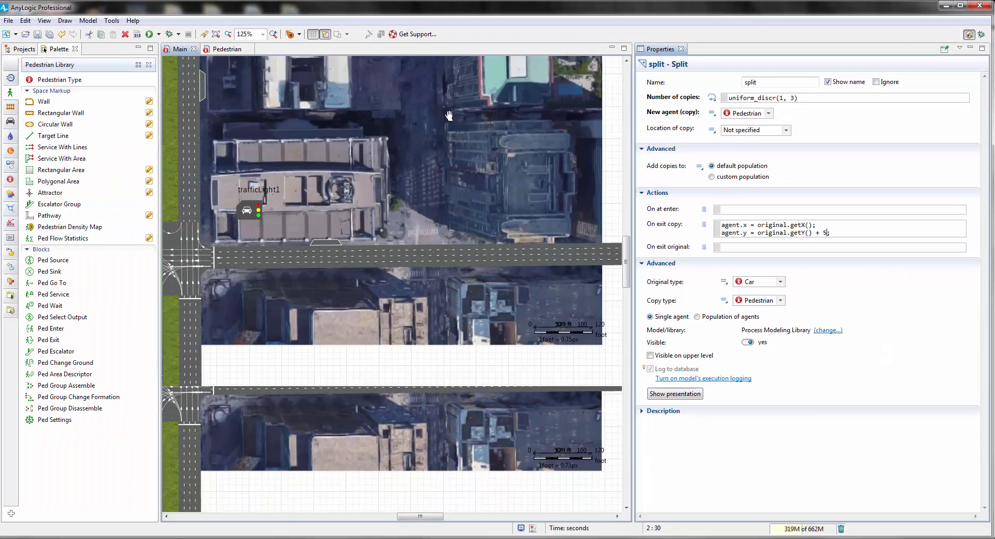
scroll(340, 369, down, 10)
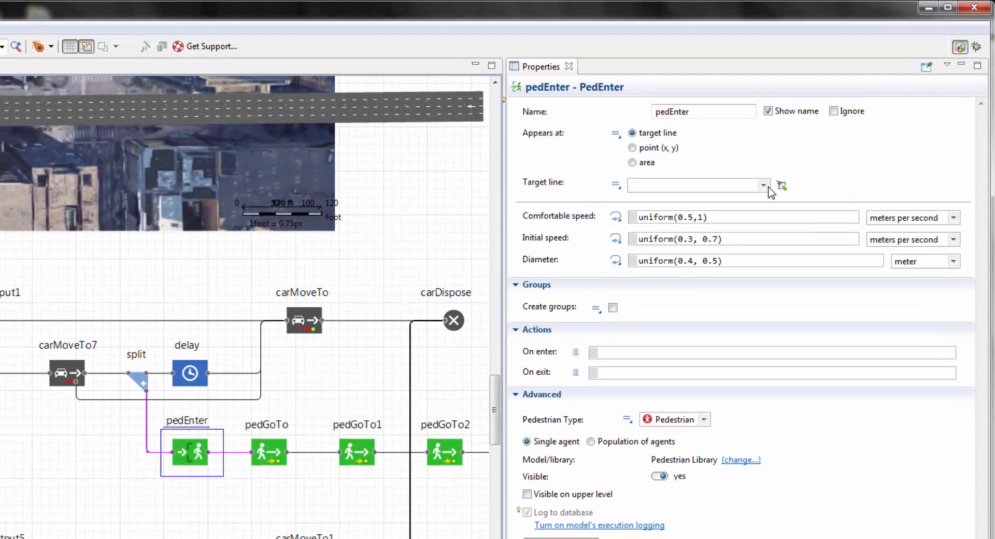
Make pedEnter place its pedestrians at a point (x, y) on the ground element named ground.
click(808, 150)
click(722, 169)
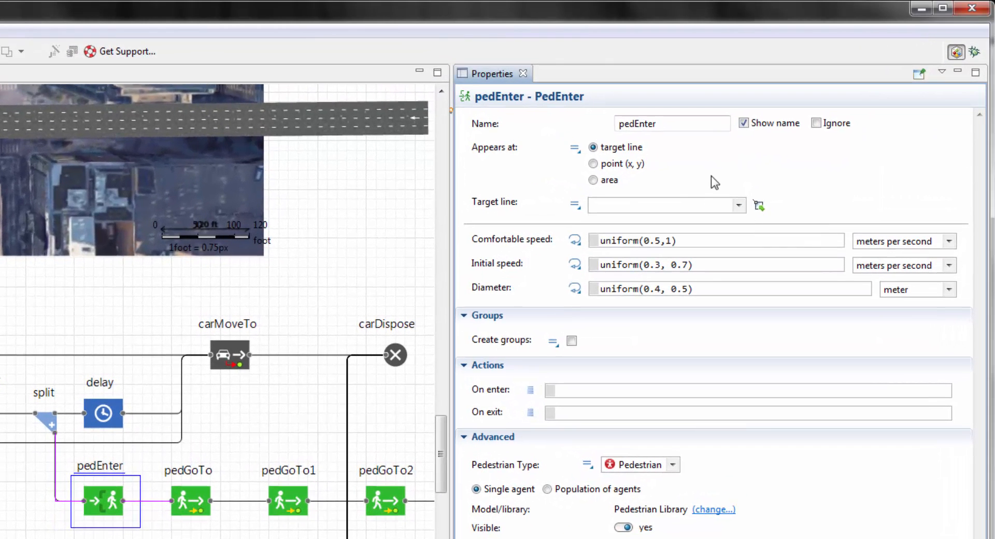
click(593, 164)
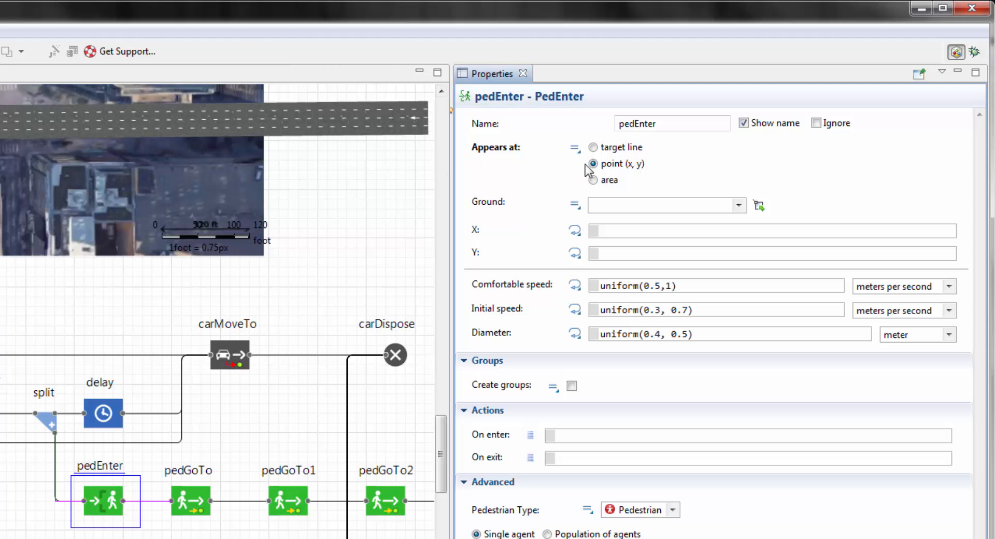
click(725, 207)
click(681, 221)
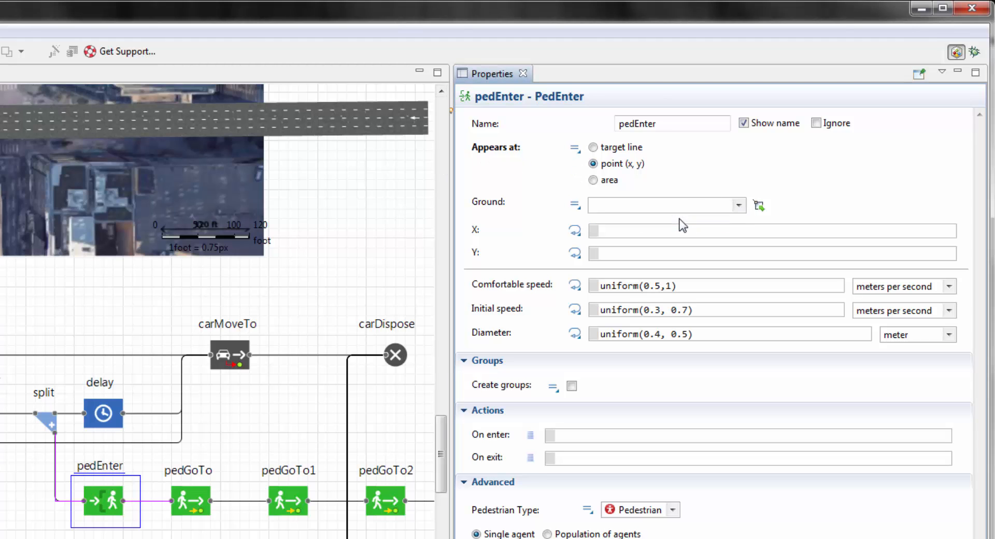
Set pedEnter's X coordinate to ped.x and its Y coordinate to ped.y.
click(643, 228)
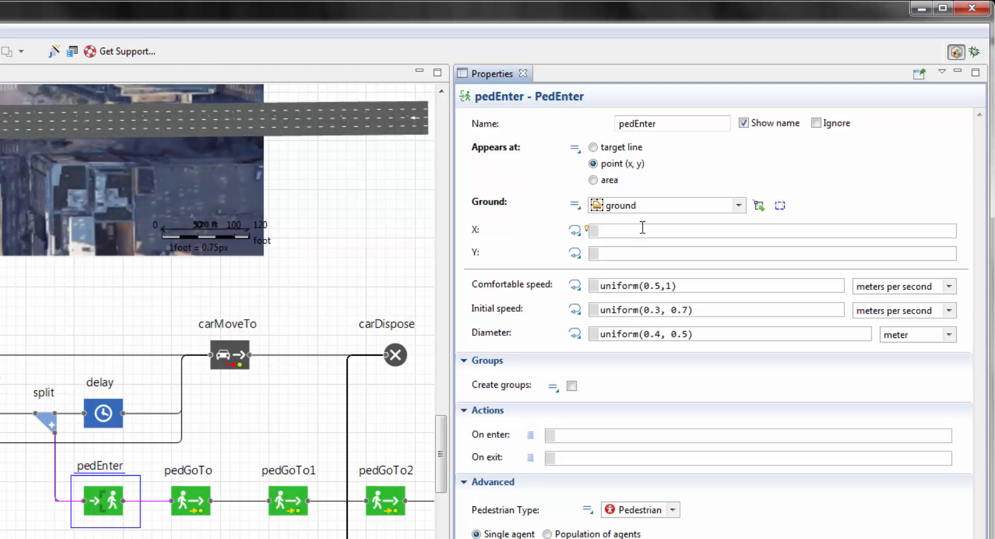
text(ped.)
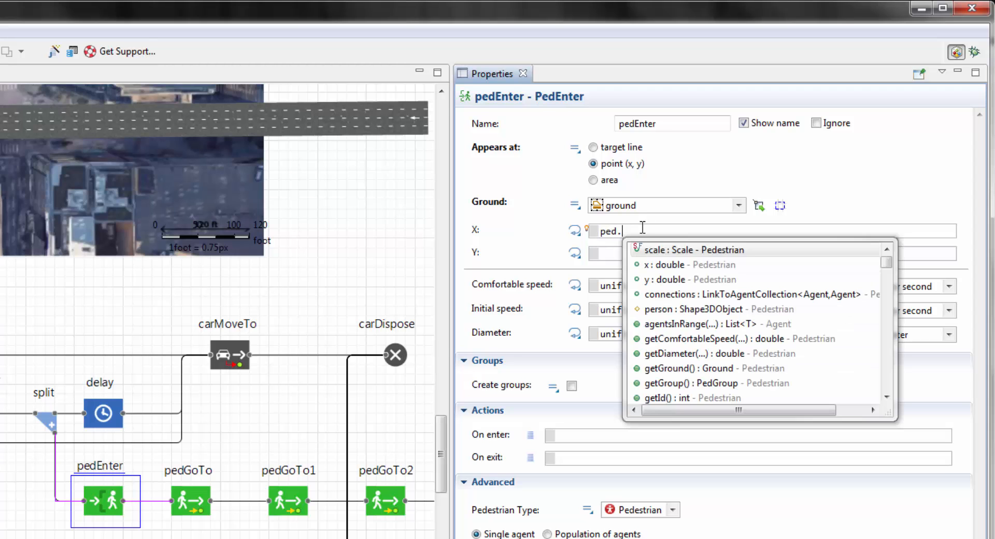
double_click(658, 265)
click(654, 255)
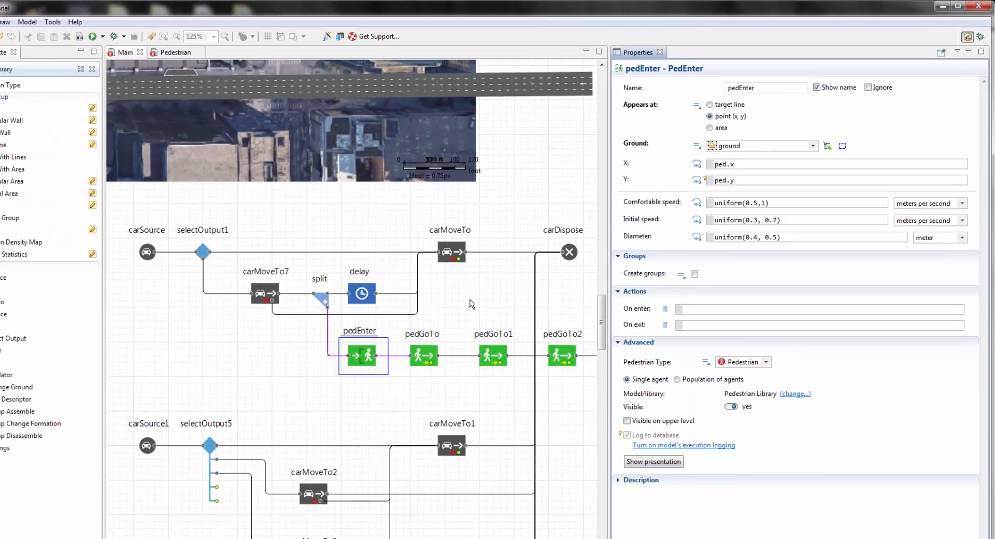
Assign targetLine, on the parking side of the pedestrian crossing, as the target line of pedGoTo.
drag(257, 426, 196, 459)
scroll(463, 306, down, 2)
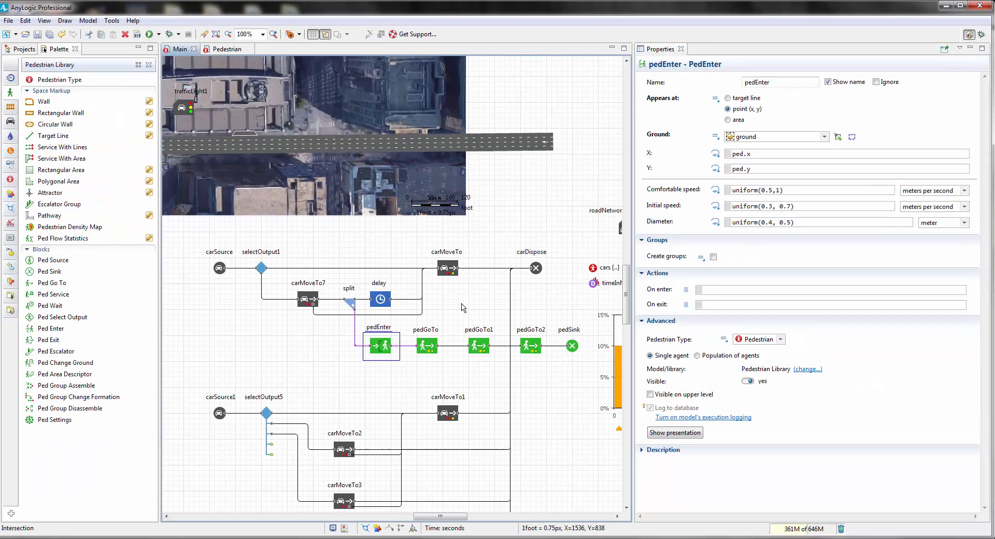
scroll(502, 222, down, 1)
drag(379, 111, 363, 159)
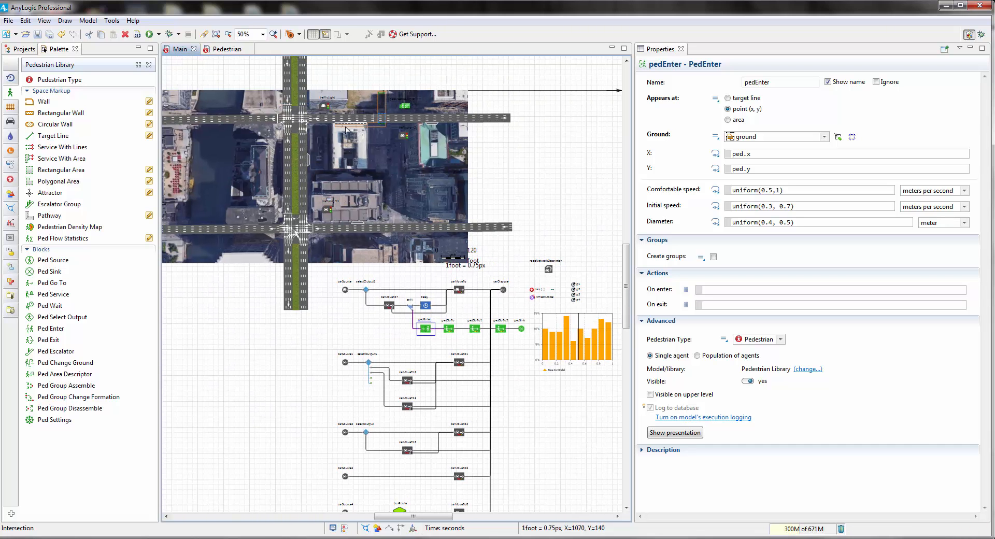
click(449, 328)
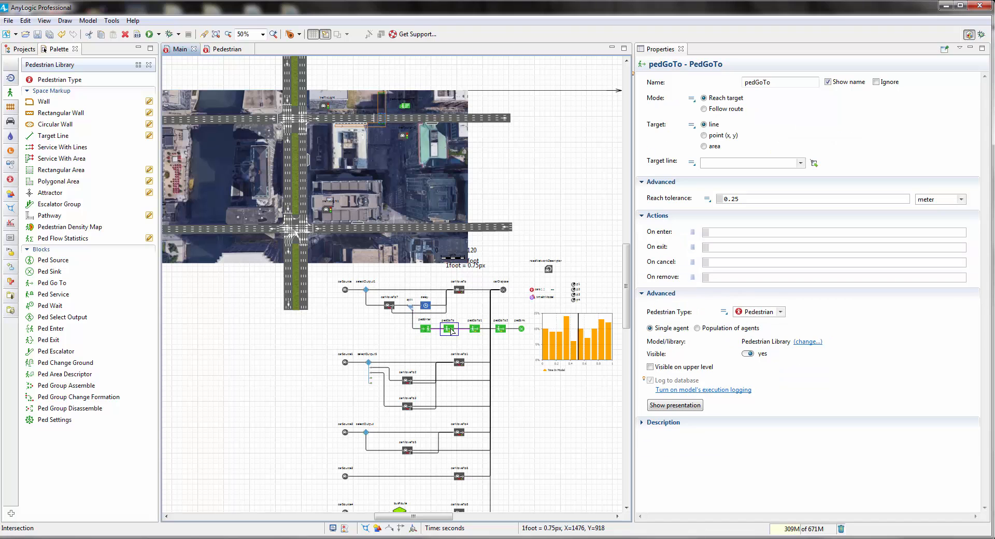
scroll(500, 197, up, 1)
drag(498, 204, 520, 189)
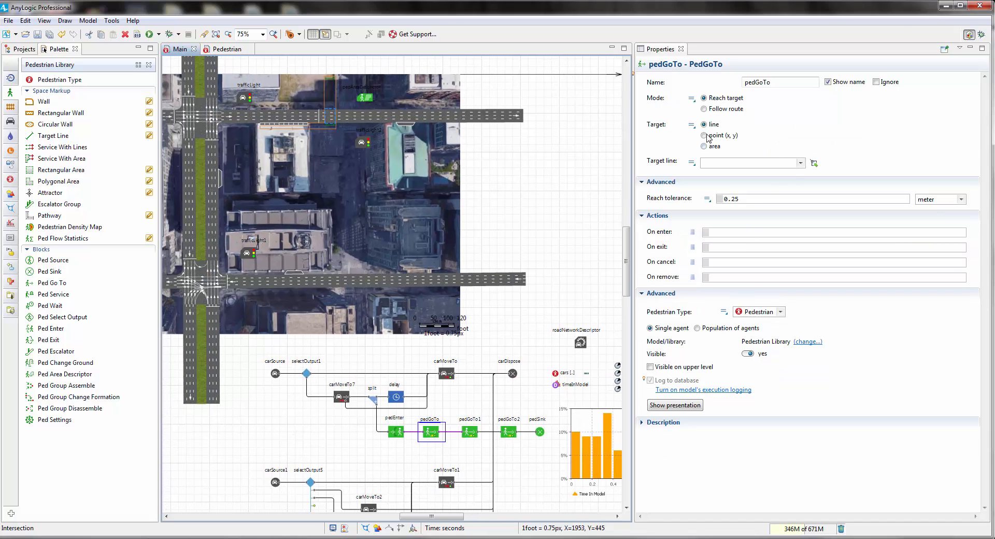
click(814, 163)
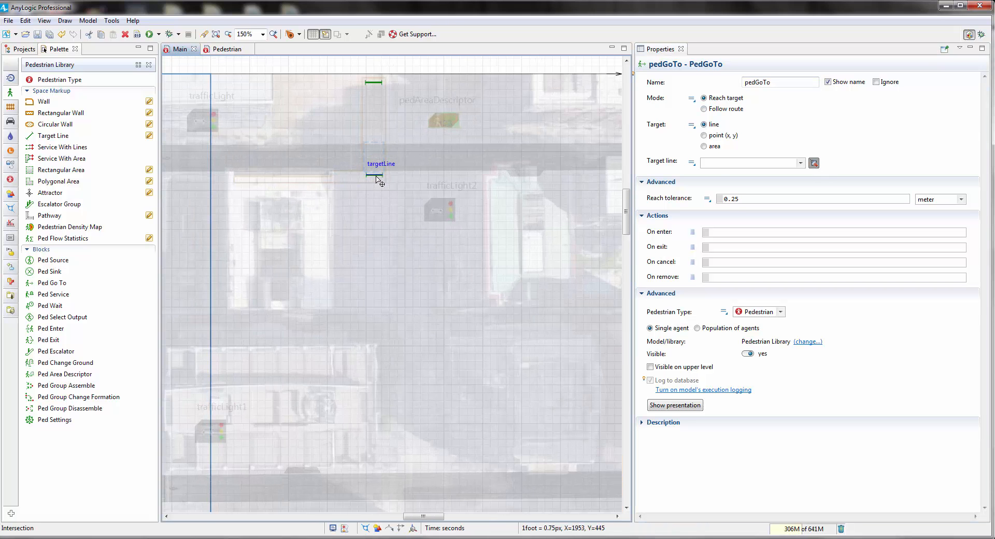
click(376, 176)
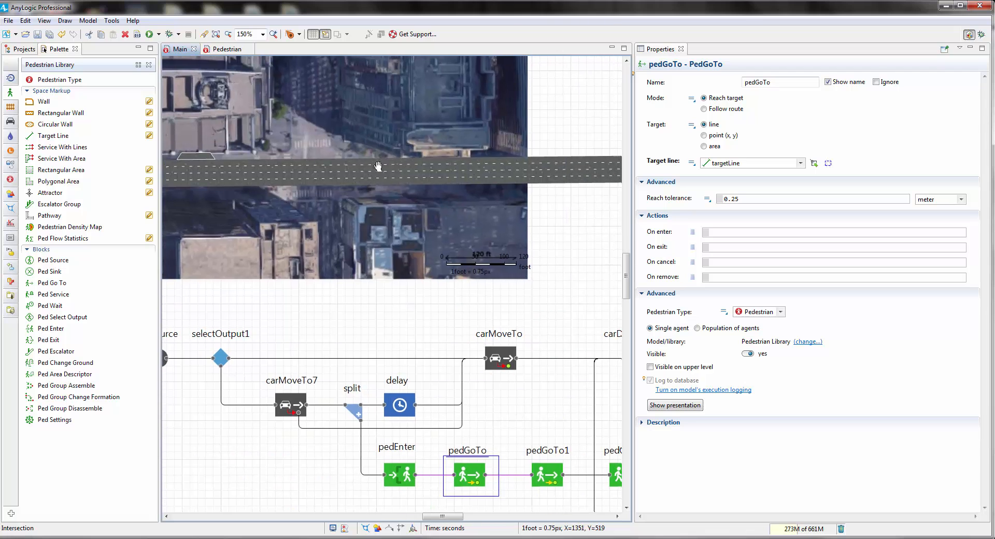
Switch pedGoTo1's target to an area and pick the crossing rectangle on the road, named area.
click(547, 474)
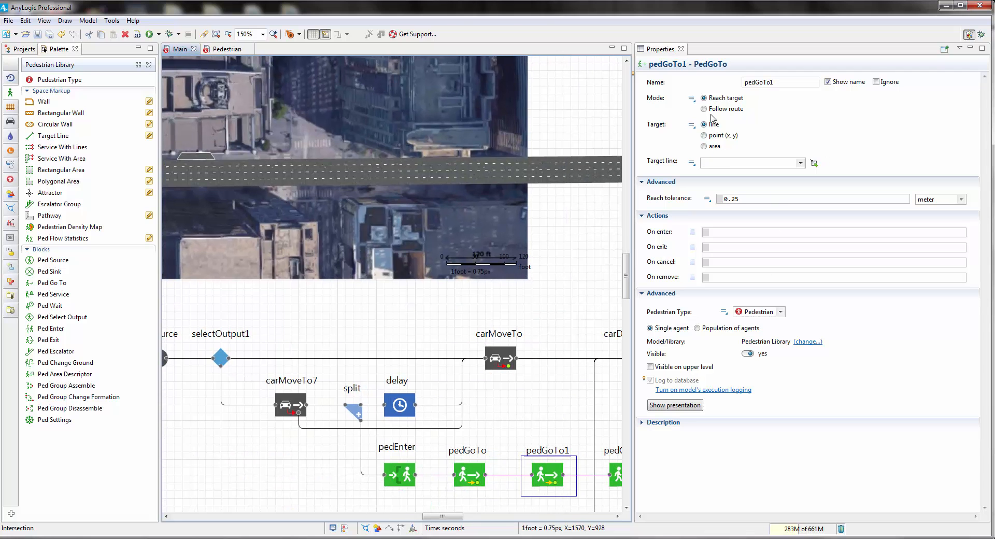
click(705, 147)
click(801, 163)
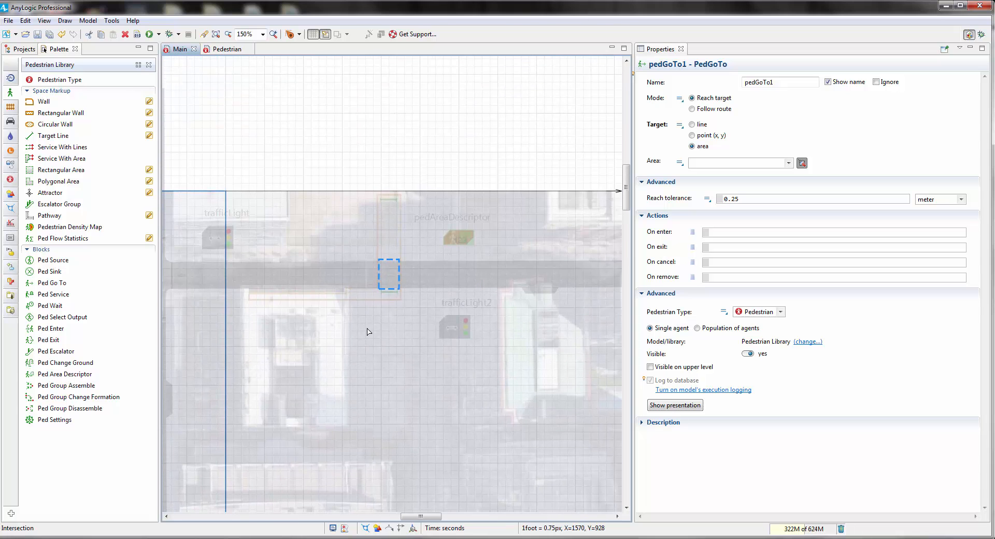
click(390, 268)
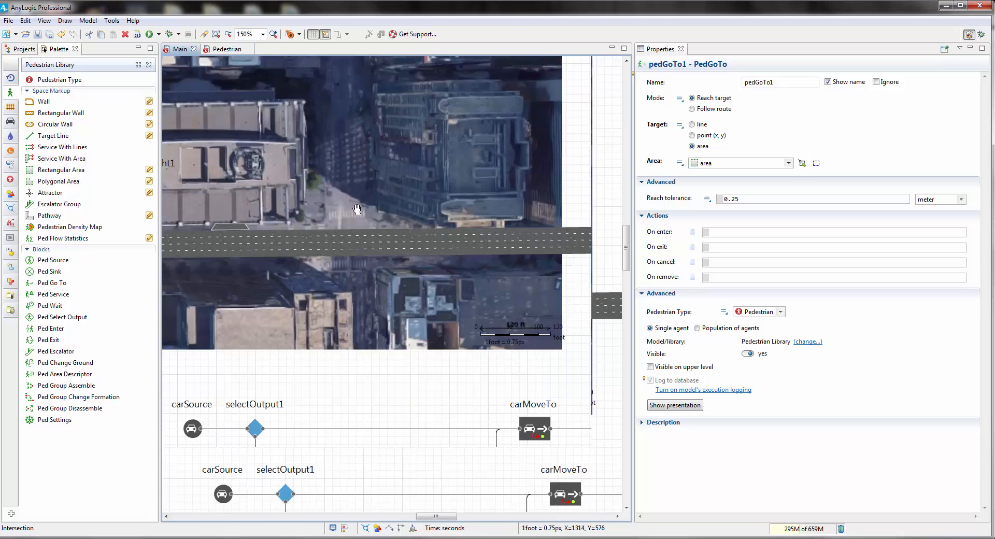
Assign targetLine1, at the far end of the pedestrian crossing, as the target line of pedGoTo2.
click(516, 348)
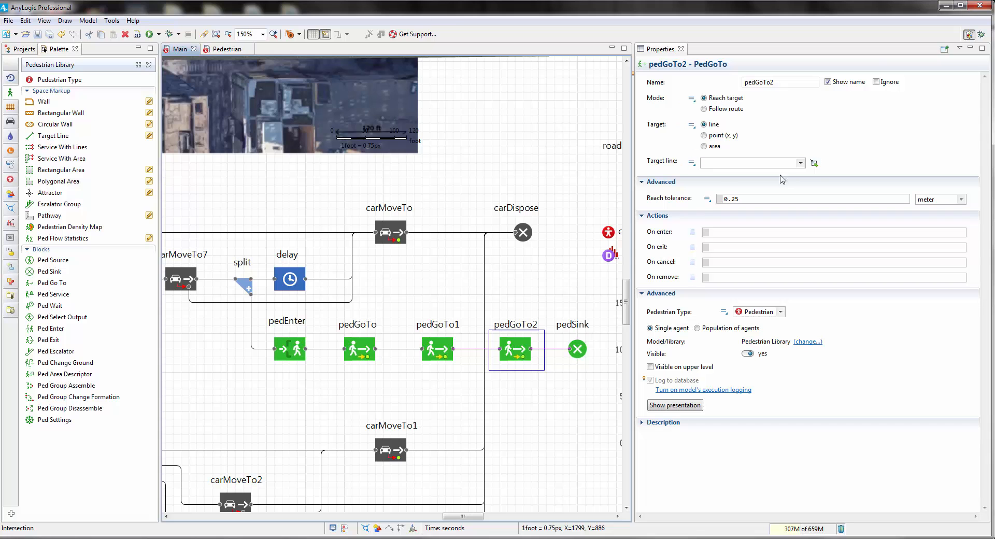
click(815, 163)
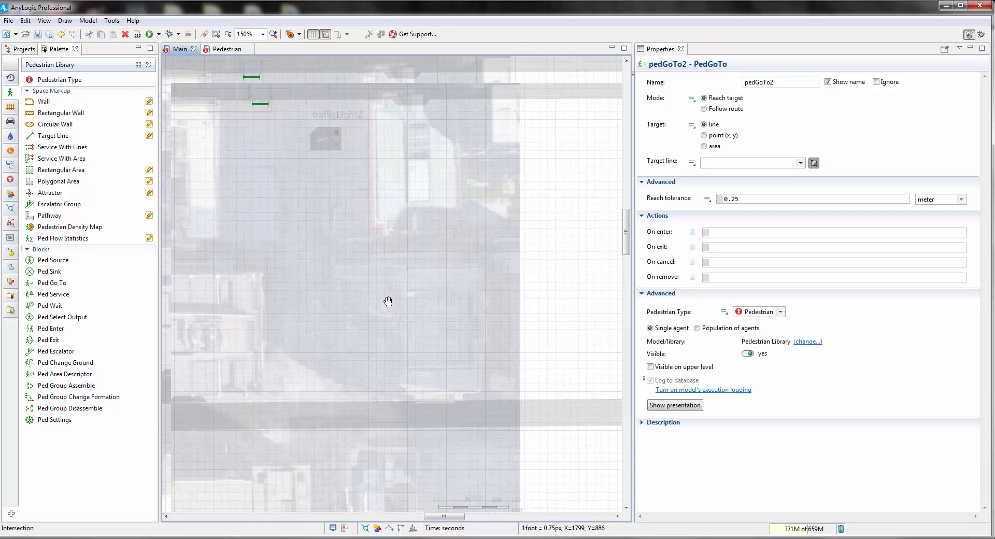
click(319, 207)
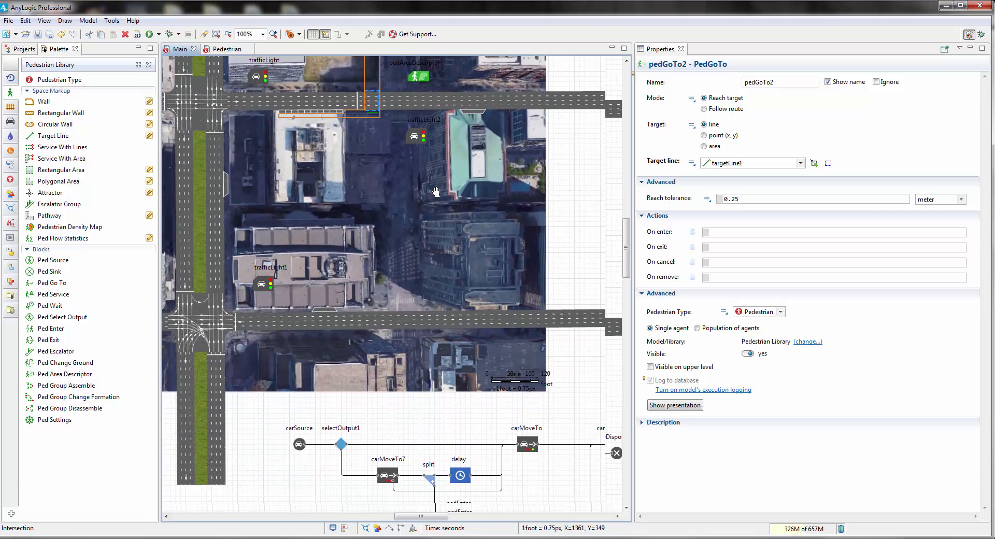
Disable the density map in the roadNetworkDescriptor block.
drag(425, 162, 390, 170)
click(540, 194)
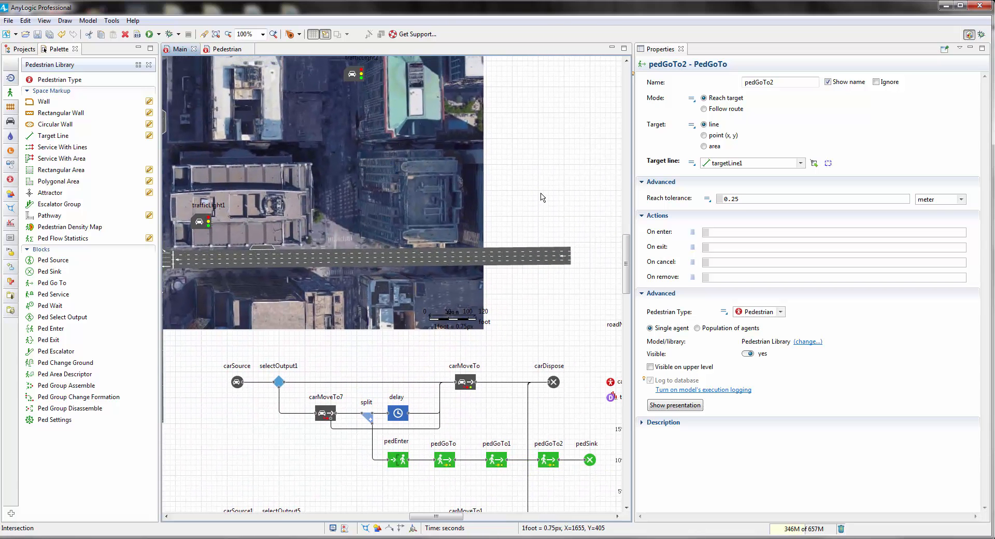
drag(370, 217, 483, 379)
drag(419, 356, 437, 296)
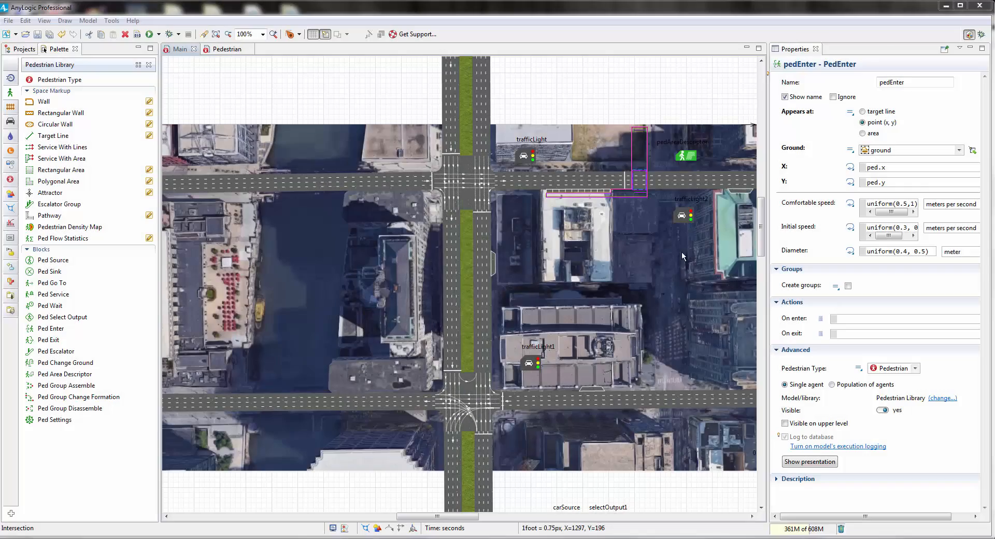
drag(683, 251, 536, 130)
drag(704, 184, 504, 201)
click(685, 258)
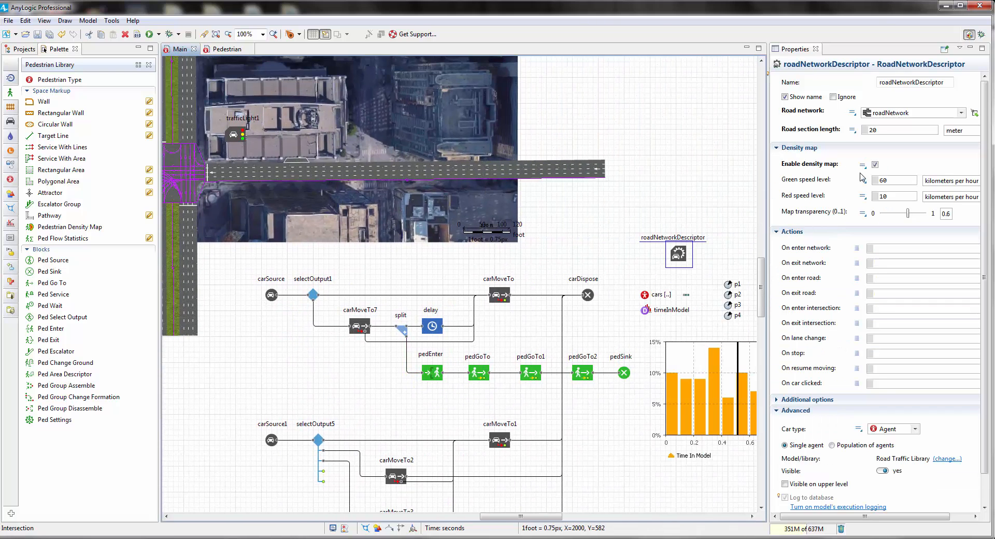
click(876, 165)
Run the Intersection / Simulation experiment and enlarge its window to show the whole road map.
drag(293, 102, 605, 309)
click(158, 34)
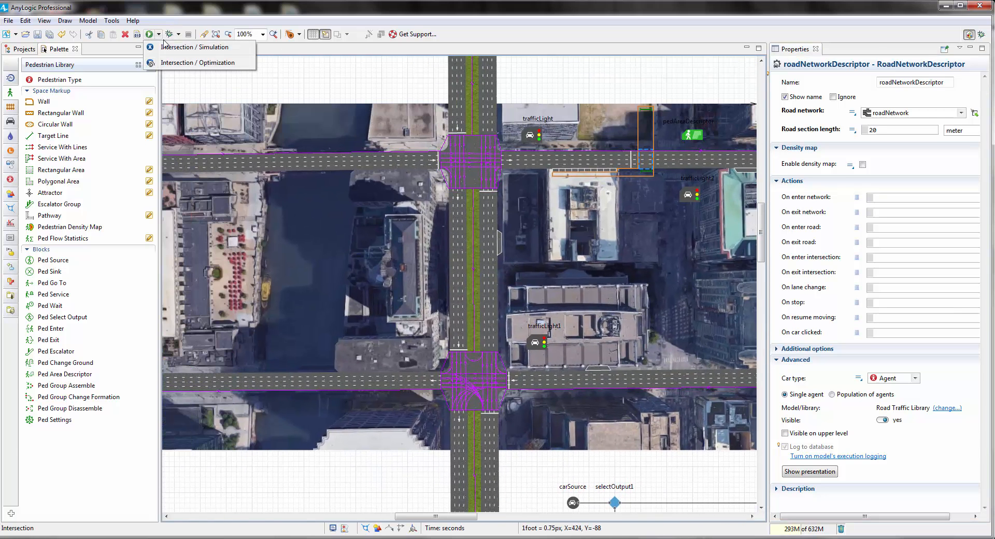
click(195, 47)
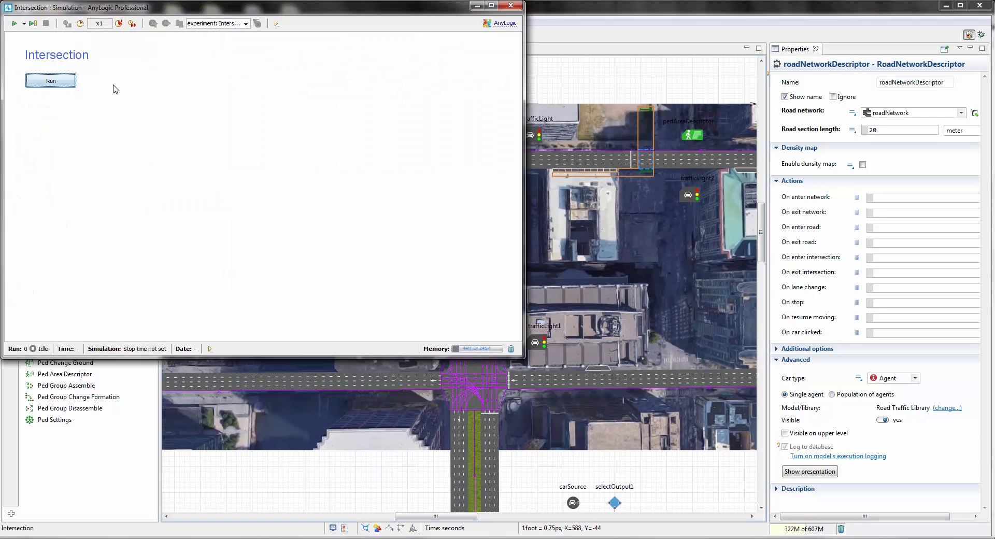
click(65, 85)
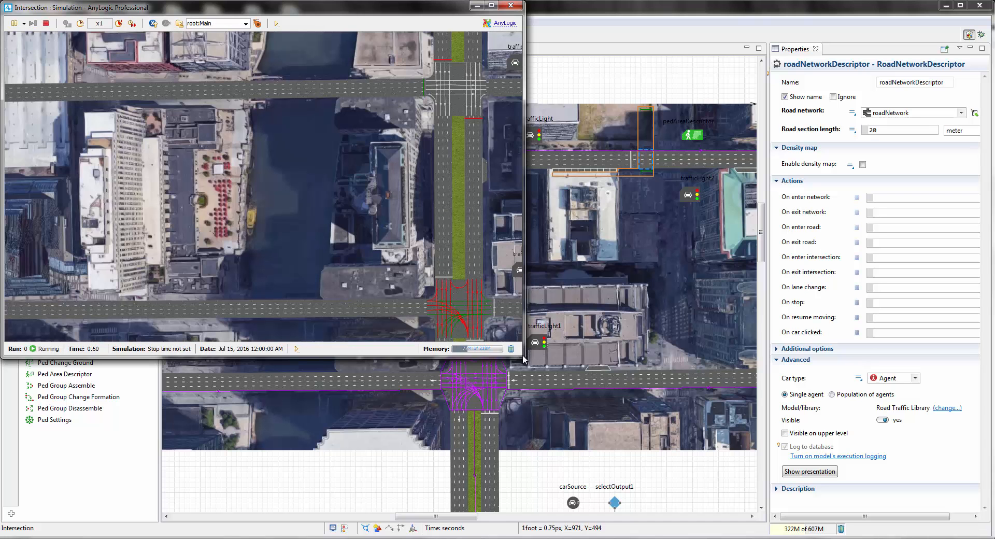
drag(524, 359, 863, 490)
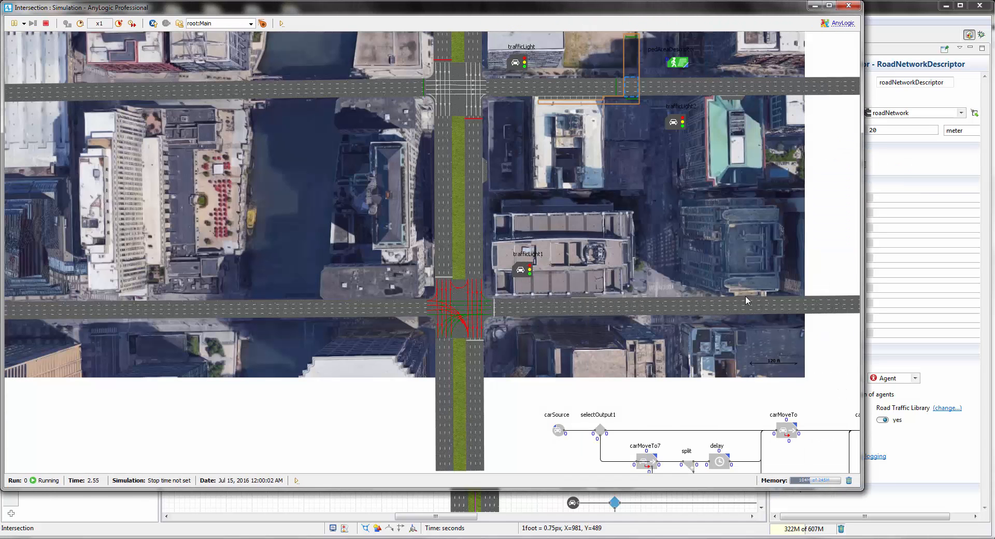
Speed the simulation up to x10, examine how pedestrians from the parked cars use the crossing, and close the simulation.
drag(637, 180, 614, 274)
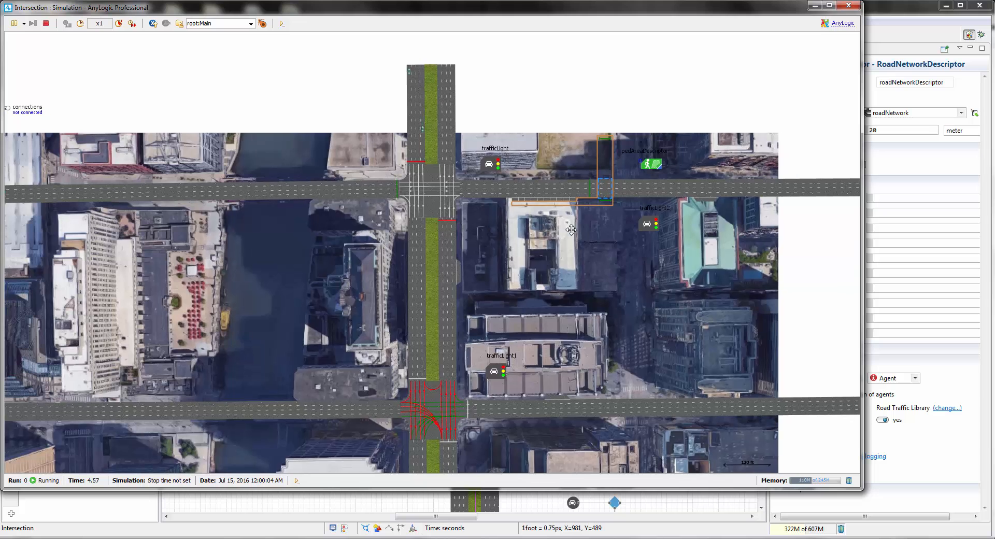
scroll(574, 204, up, 2)
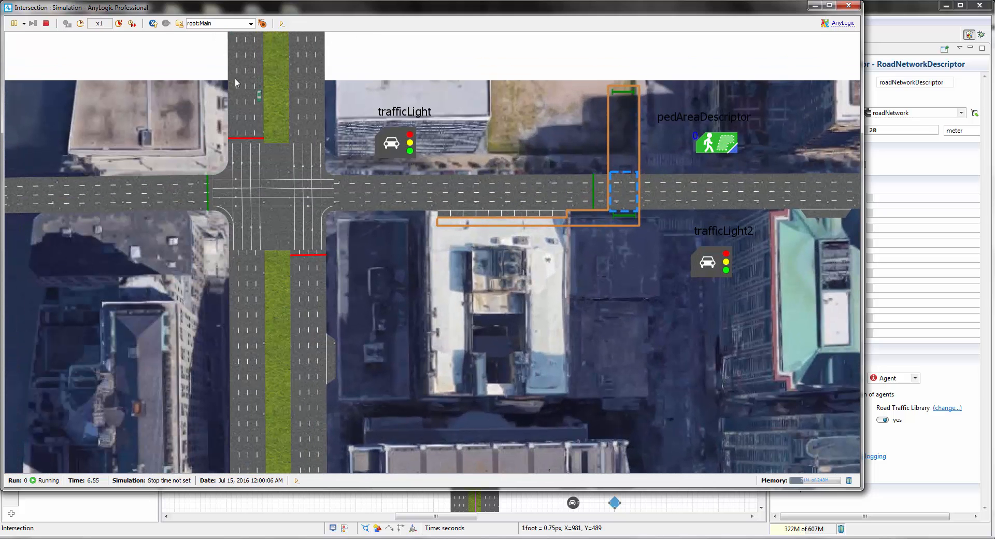
click(132, 24)
click(133, 24)
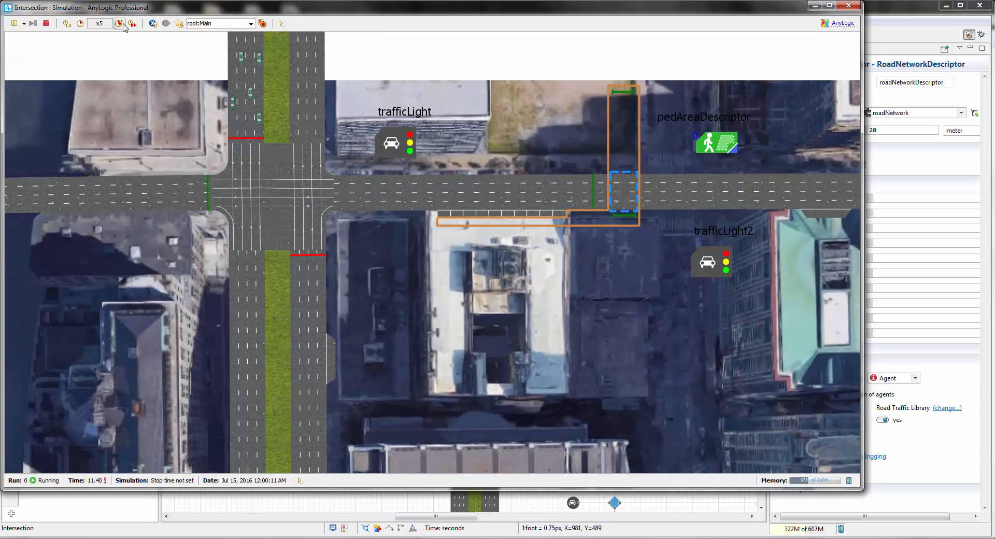
click(122, 24)
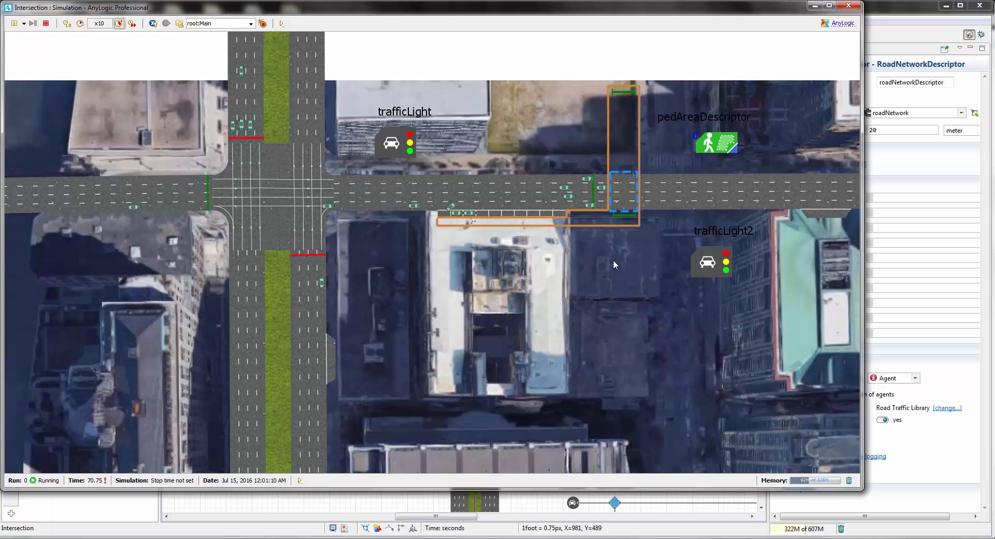
drag(629, 251, 574, 273)
scroll(559, 237, up, 4)
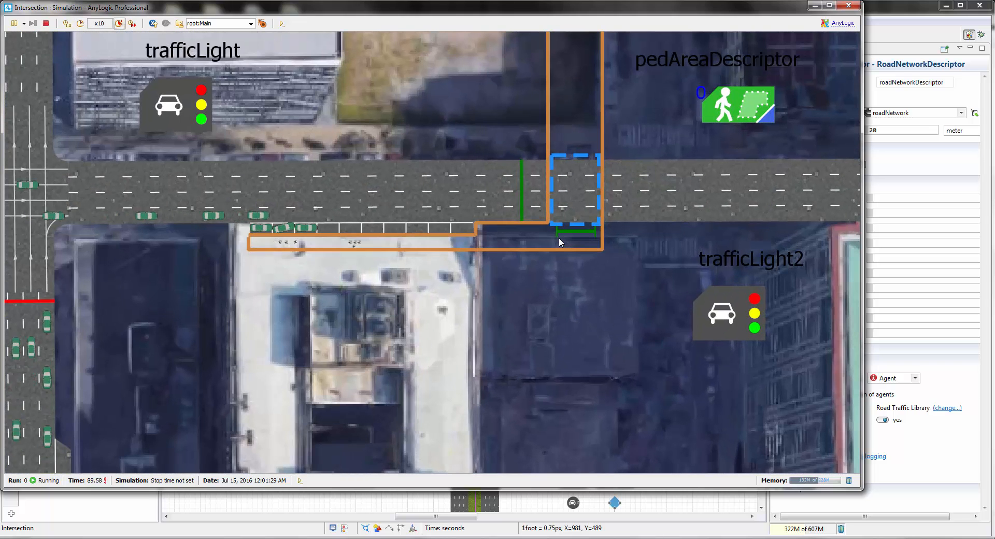
drag(620, 231, 577, 250)
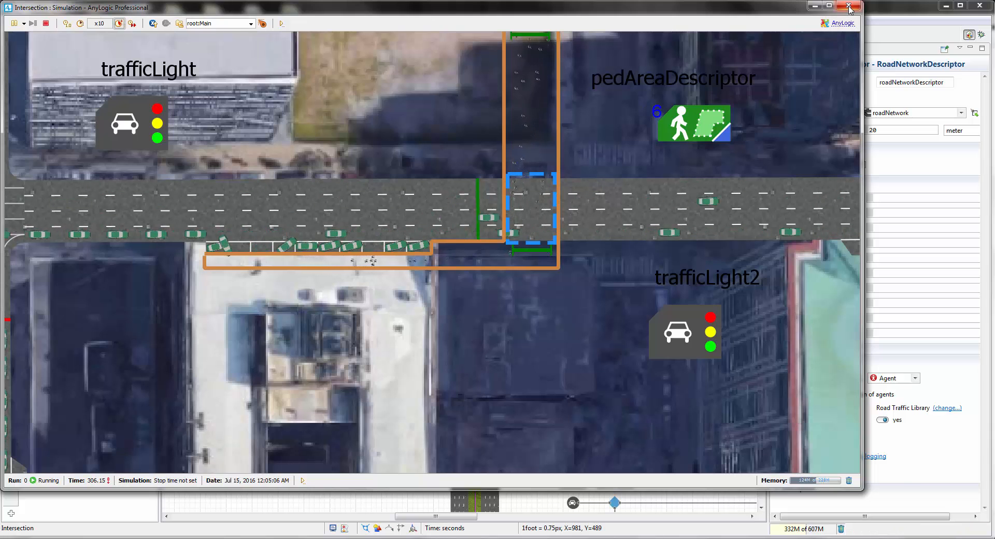
click(843, 24)
Begin trafficLight2's On phase change action with a reference to pedAreaDescriptor.
drag(680, 247, 493, 252)
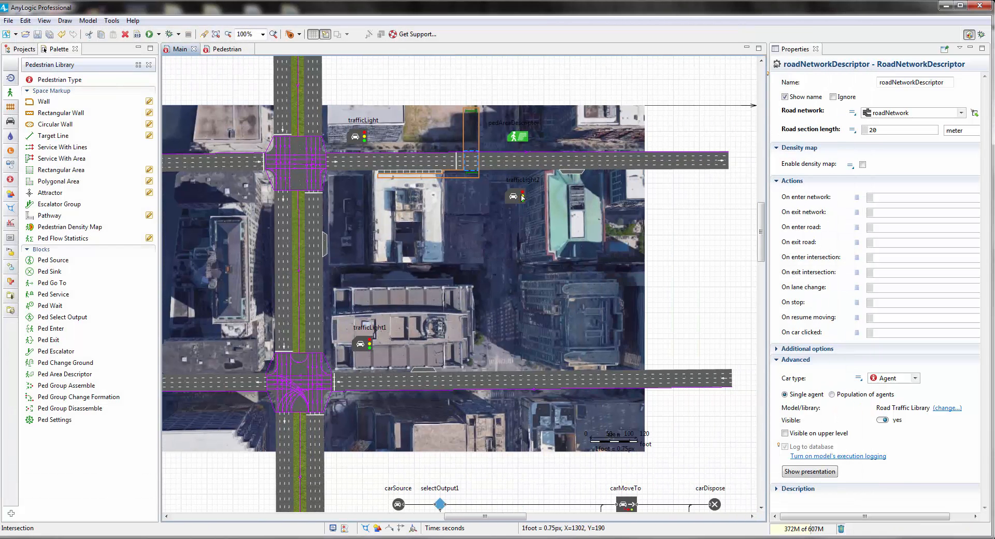
click(523, 196)
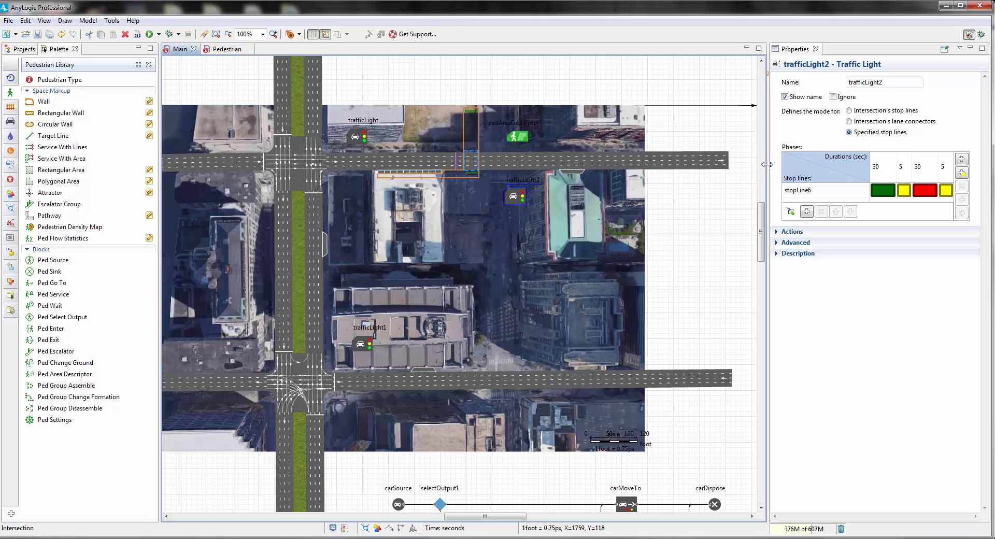
drag(767, 164, 488, 165)
click(520, 219)
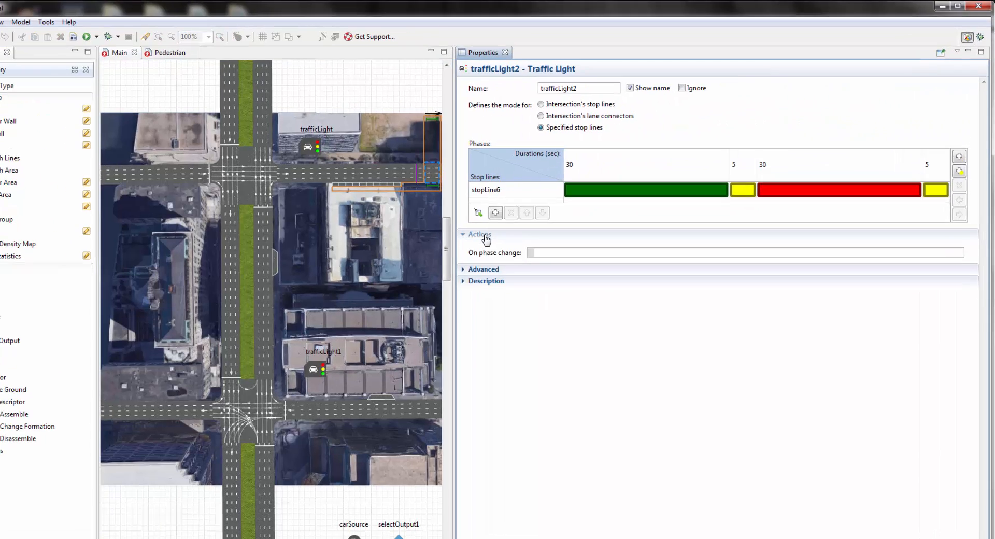
click(558, 252)
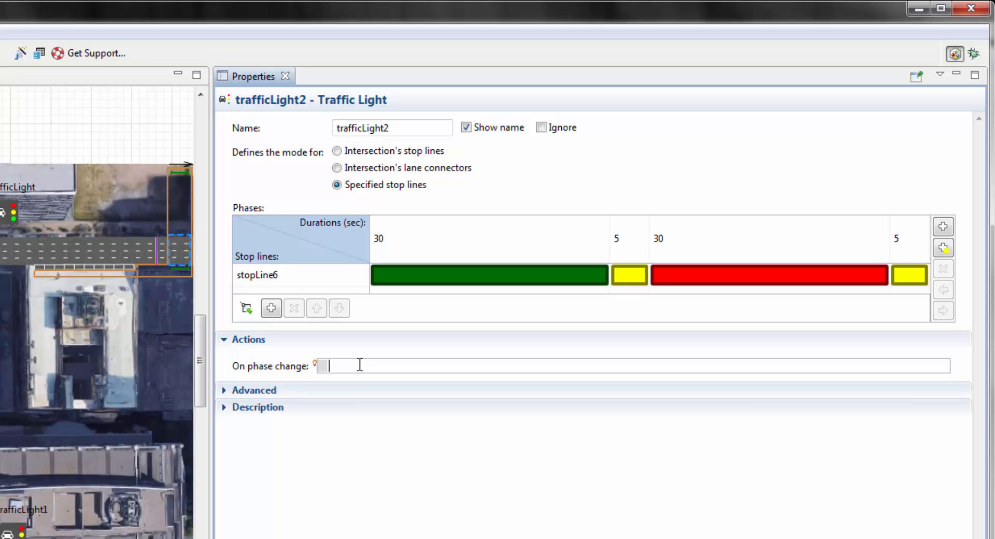
key(ctrl+space)
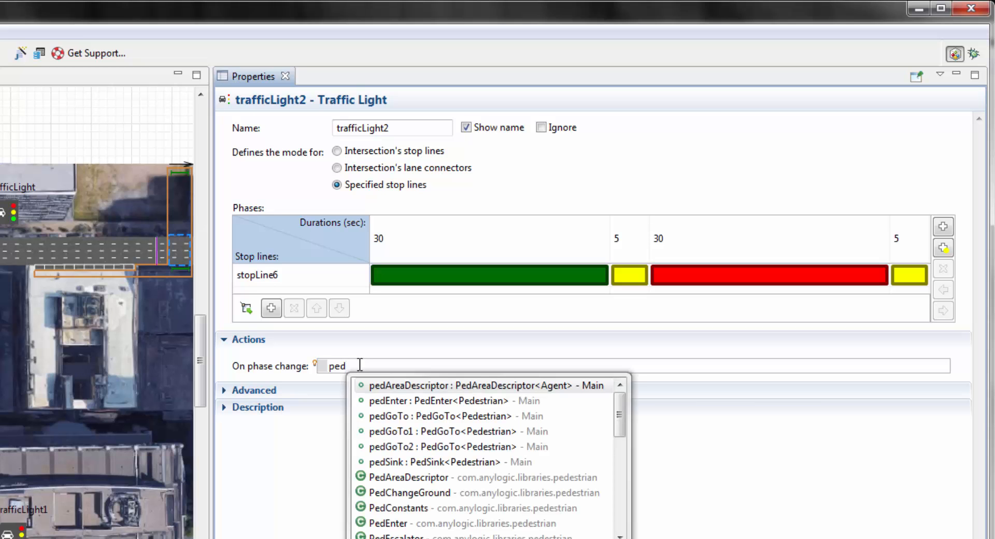
key(Return)
Complete trafficLight2's On phase change code as pedAreaDescriptor.setOpen(isOpen);.
drag(105, 323, 1, 353)
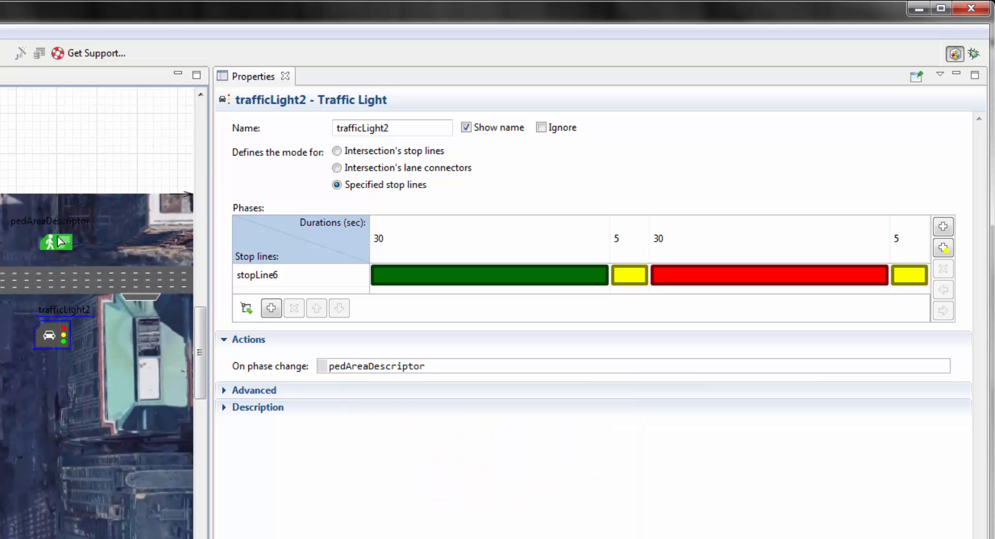
click(431, 372)
text(.set)
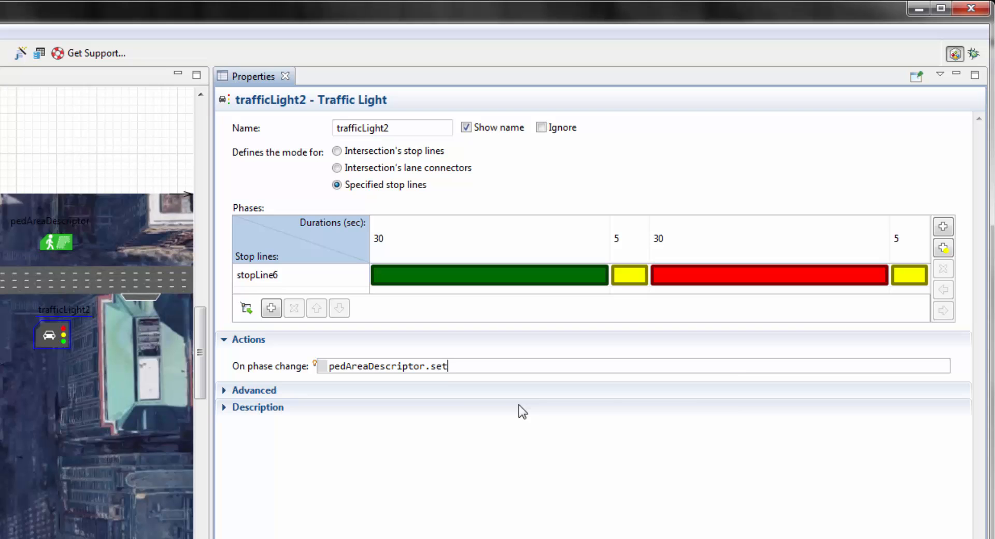
text(Open(isOpen);)
double_click(495, 367)
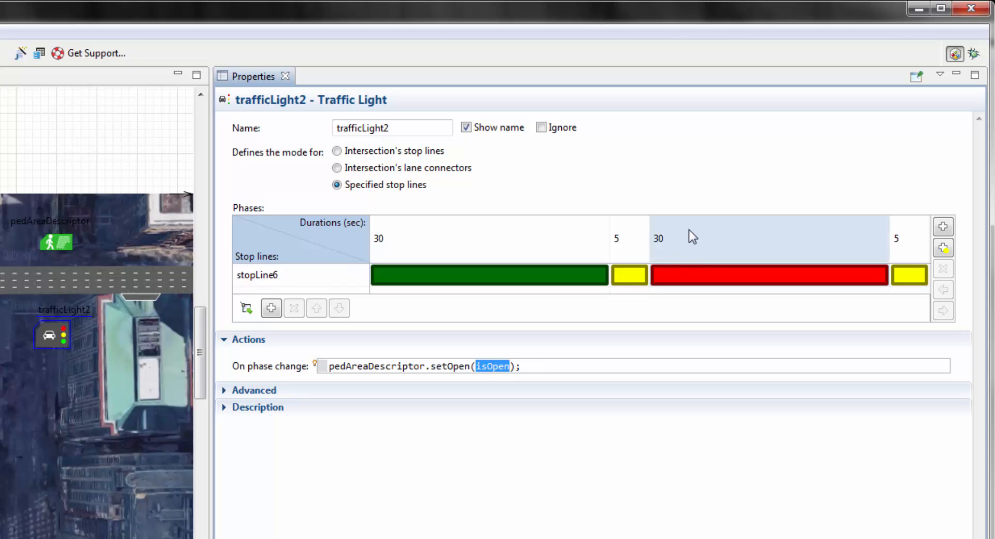
click(539, 365)
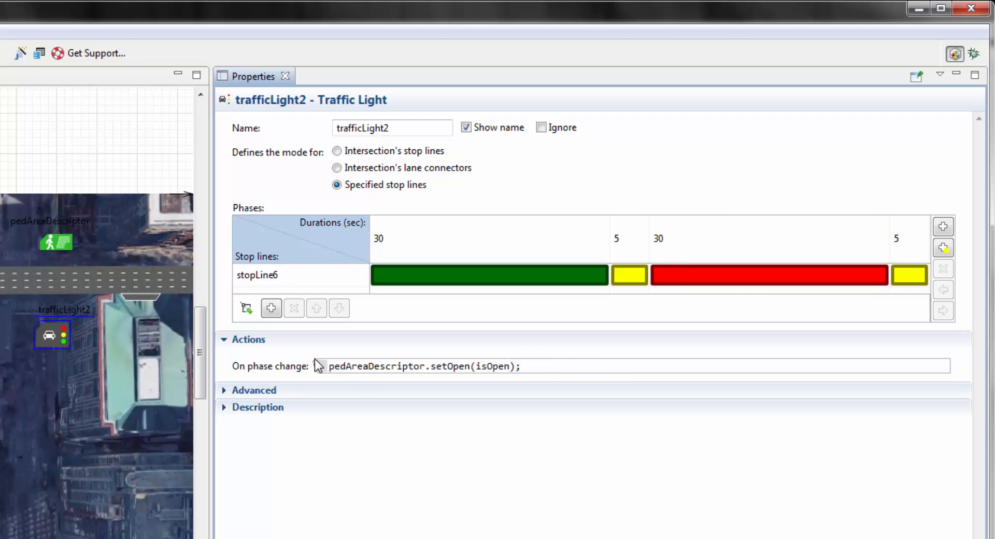
Replace the isOpen argument of the setOpen call with the condition currentPhaseIndex == 2.
mouse_move(315, 365)
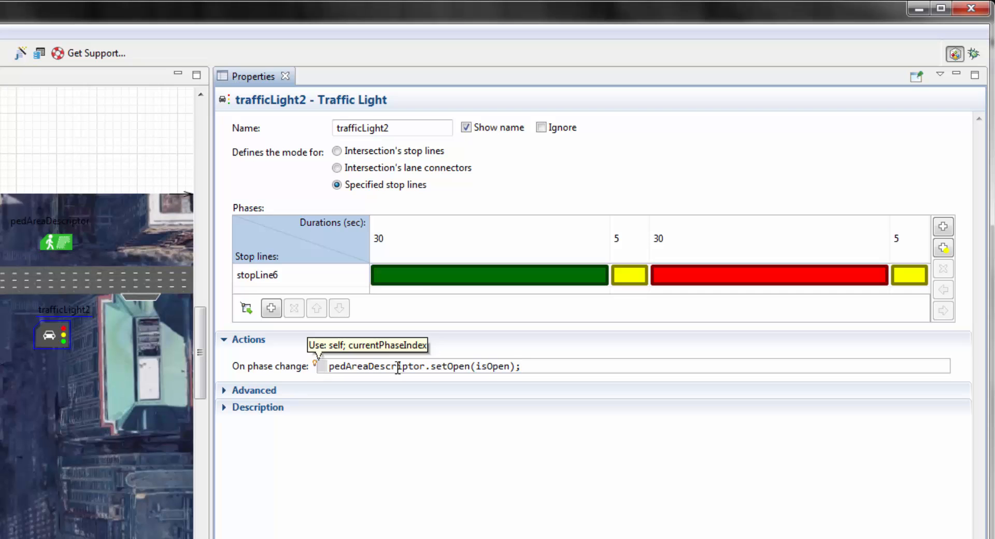
double_click(487, 367)
text(curr)
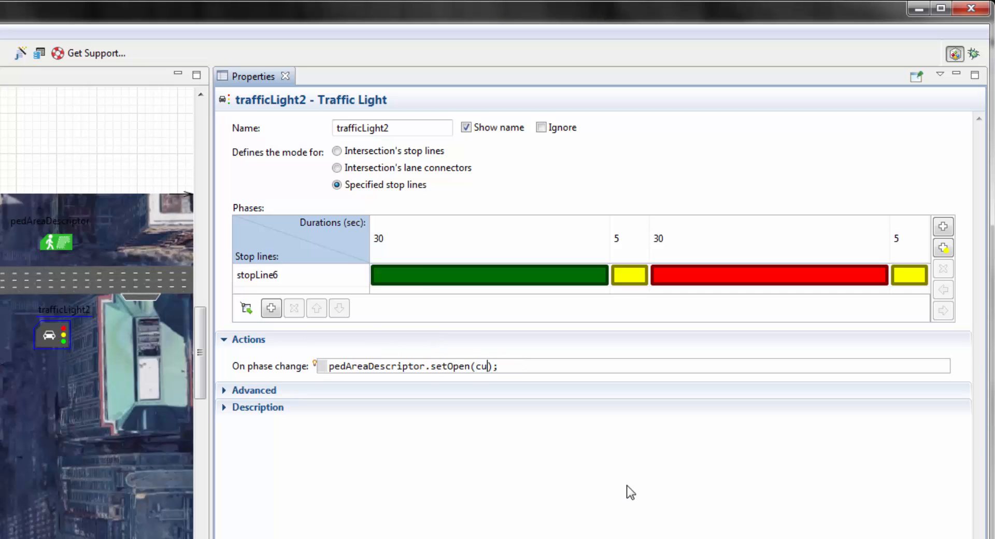
key(ctrl+space)
key(Return)
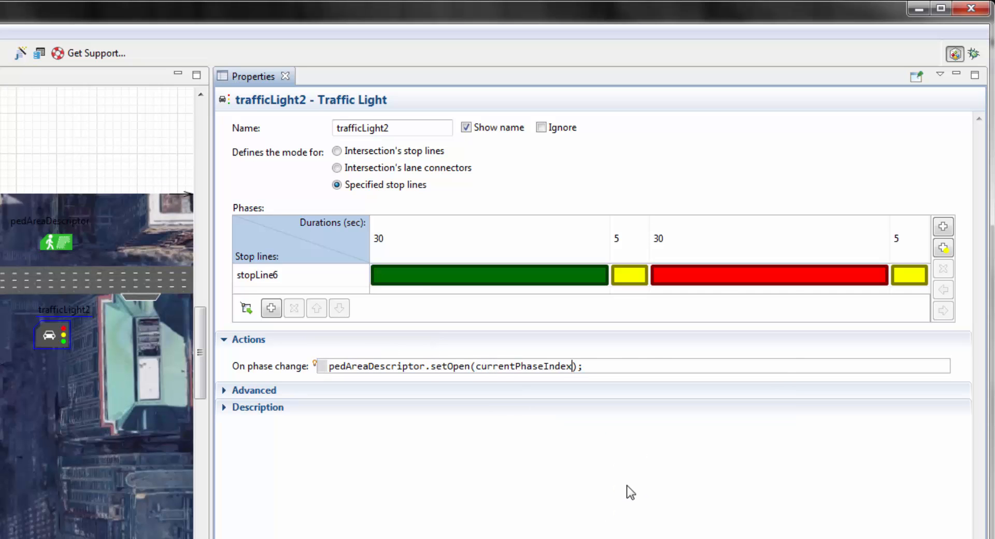
text(== 2)
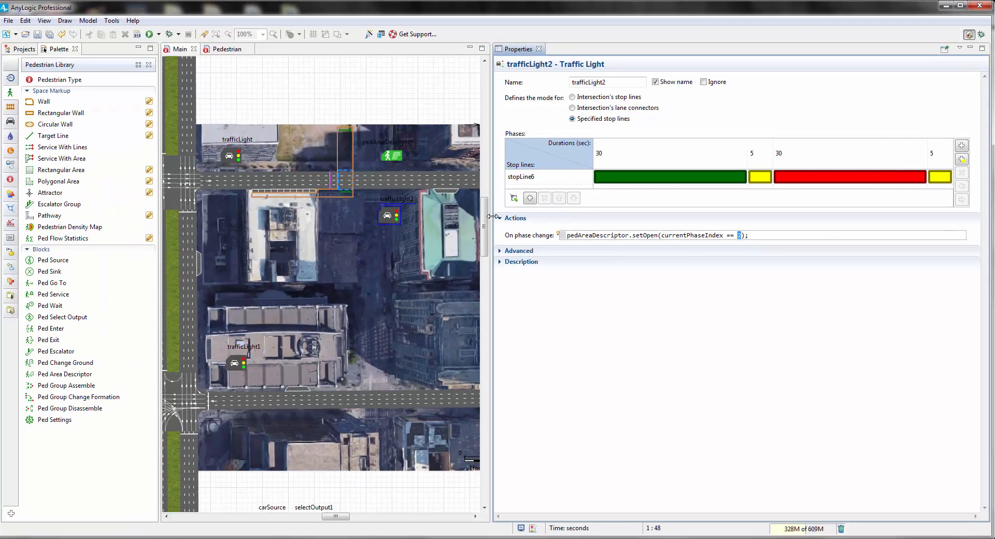
Run the Intersection / Simulation experiment, enlarge its window and bring the pedestrian crossing into close view.
drag(490, 216, 573, 216)
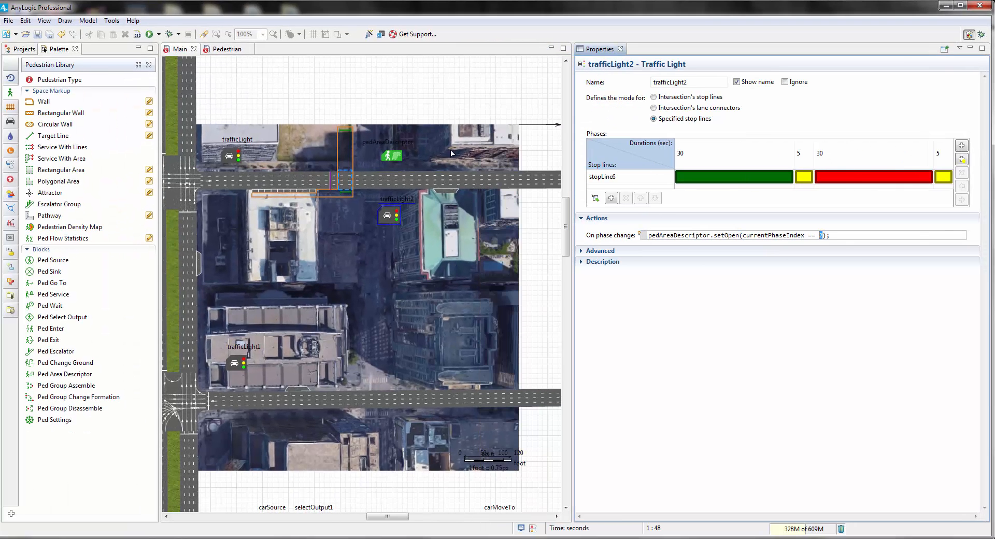
click(159, 34)
click(192, 44)
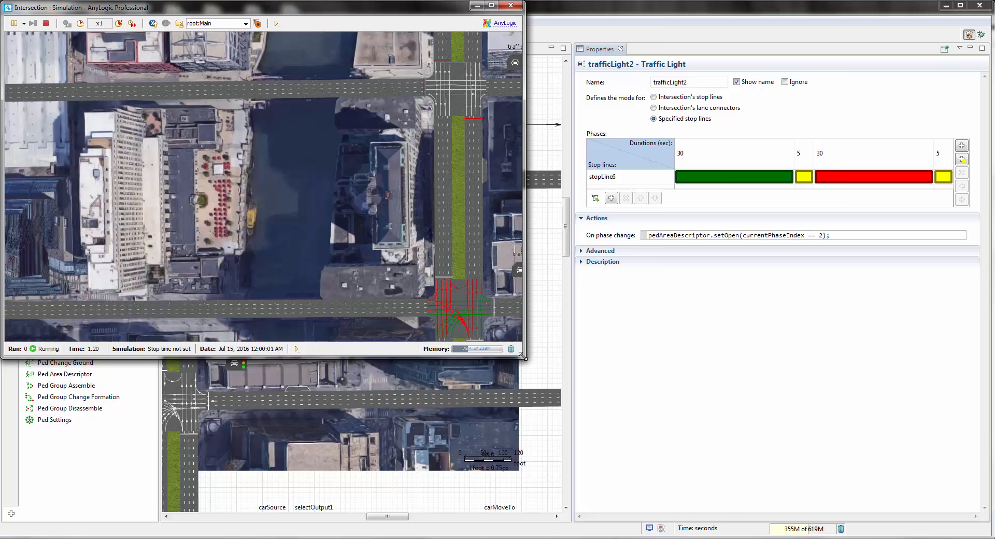
drag(521, 356, 850, 454)
drag(673, 199, 613, 333)
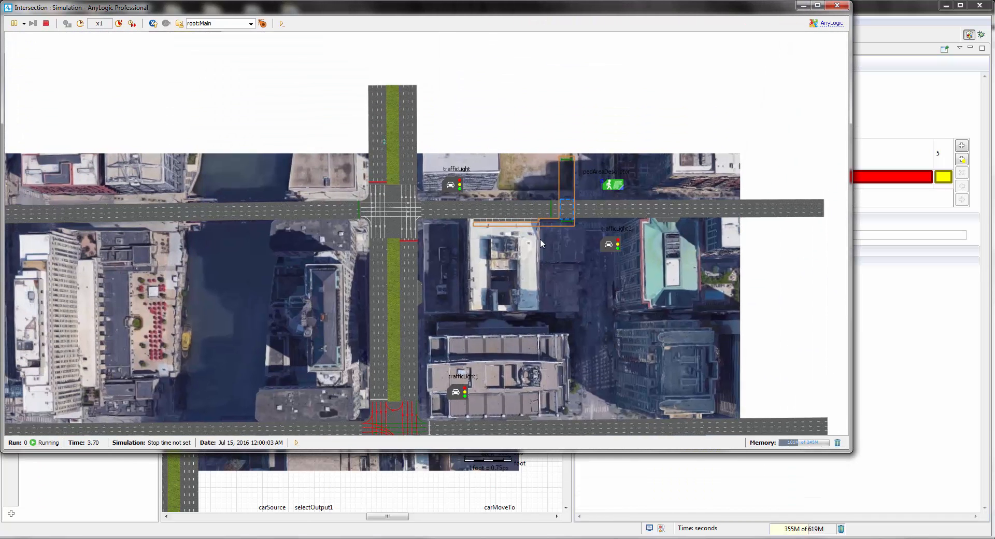
scroll(540, 238, up, 5)
drag(578, 225, 574, 273)
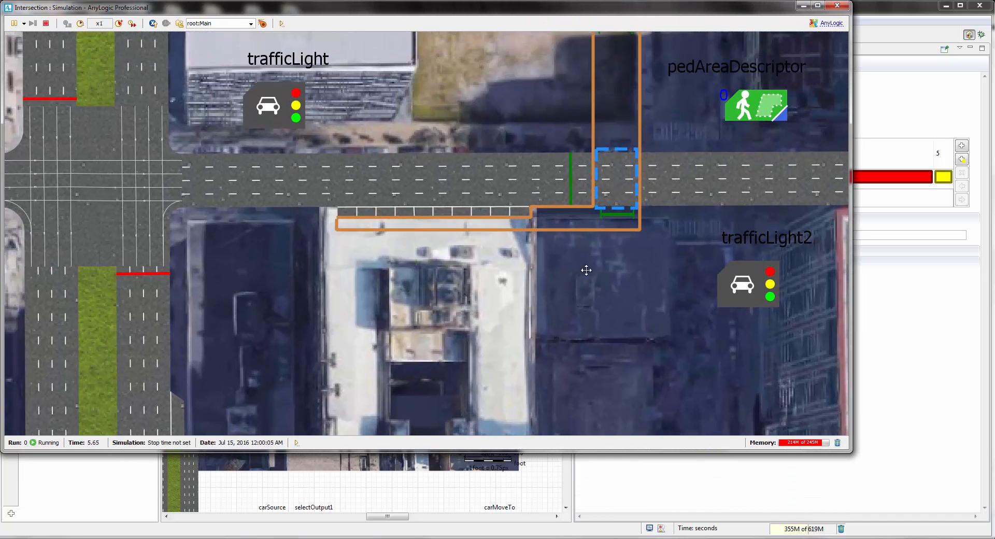
Speed up the simulation, examine how pedestrians respond to trafficLight2's phases at the crossing, and close the simulation.
click(119, 23)
click(119, 23)
click(119, 23)
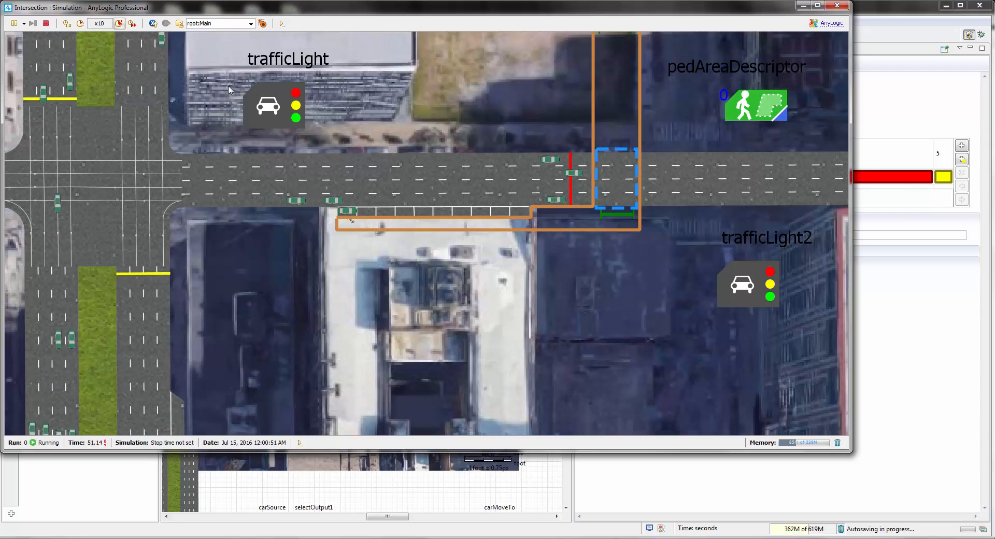
click(119, 23)
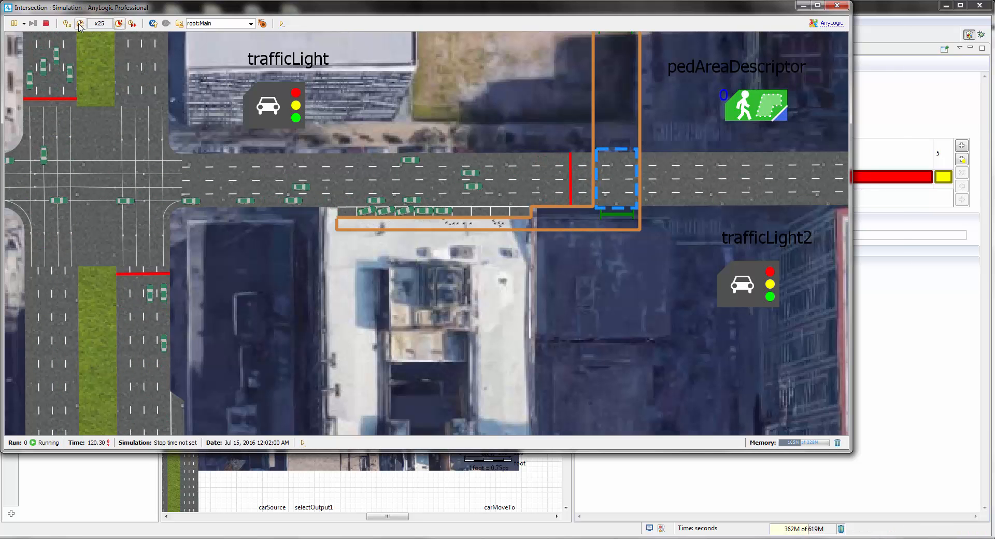
drag(685, 200, 671, 217)
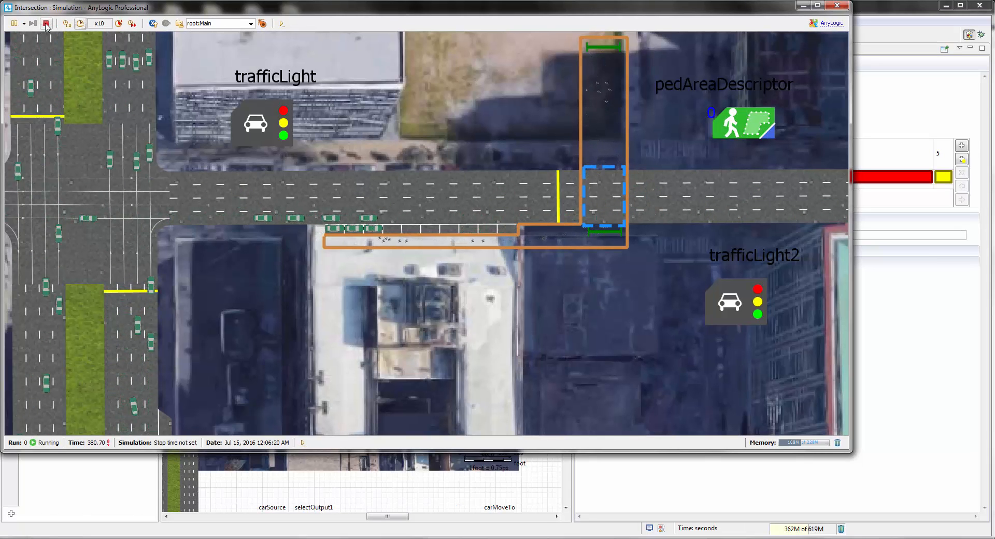
key(ctrl+F2)
click(838, 6)
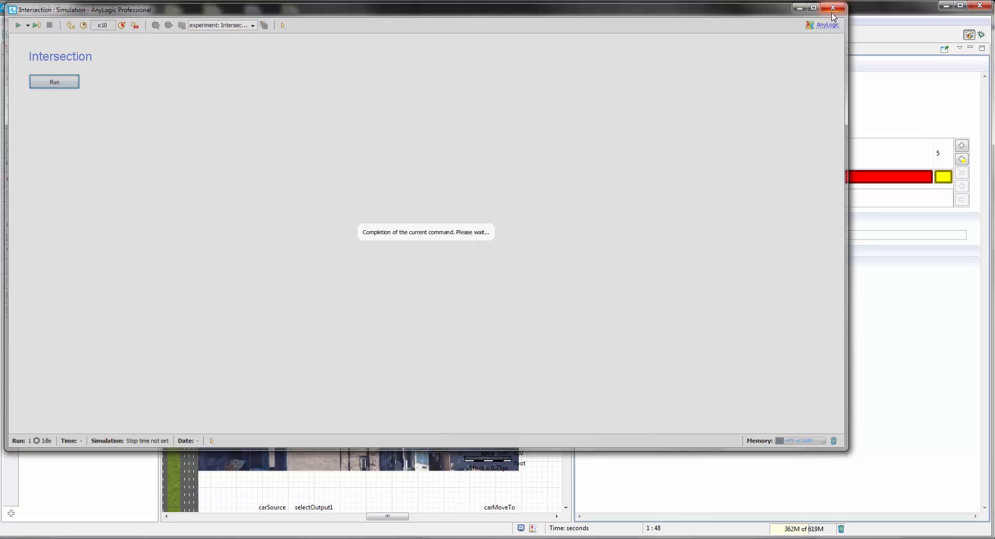
Add a second stop line on the upper road, between the existing stop line and the pedestrian crossing.
drag(573, 189, 648, 193)
drag(356, 253, 505, 335)
scroll(480, 266, up, 2)
scroll(480, 265, down, 3)
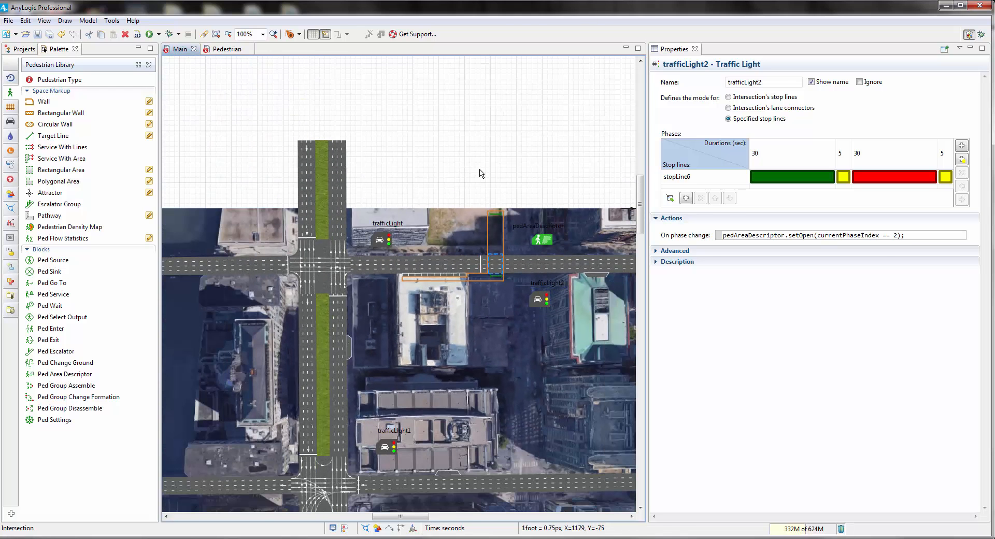
click(480, 174)
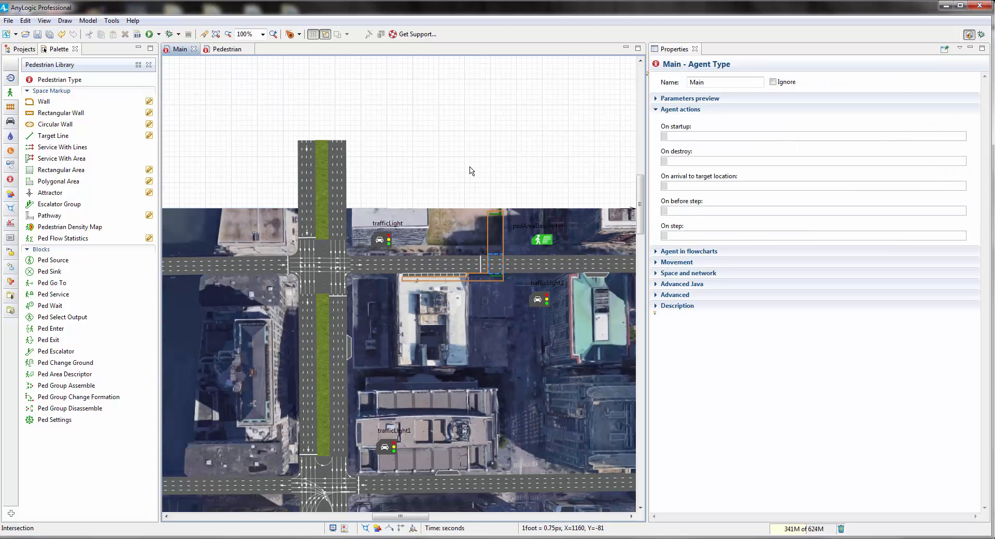
click(9, 122)
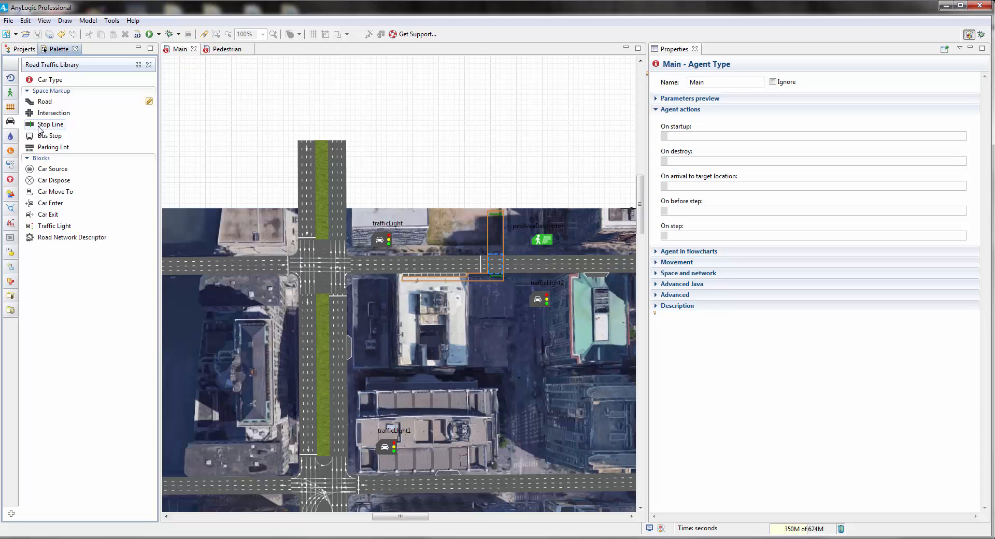
drag(40, 129, 484, 269)
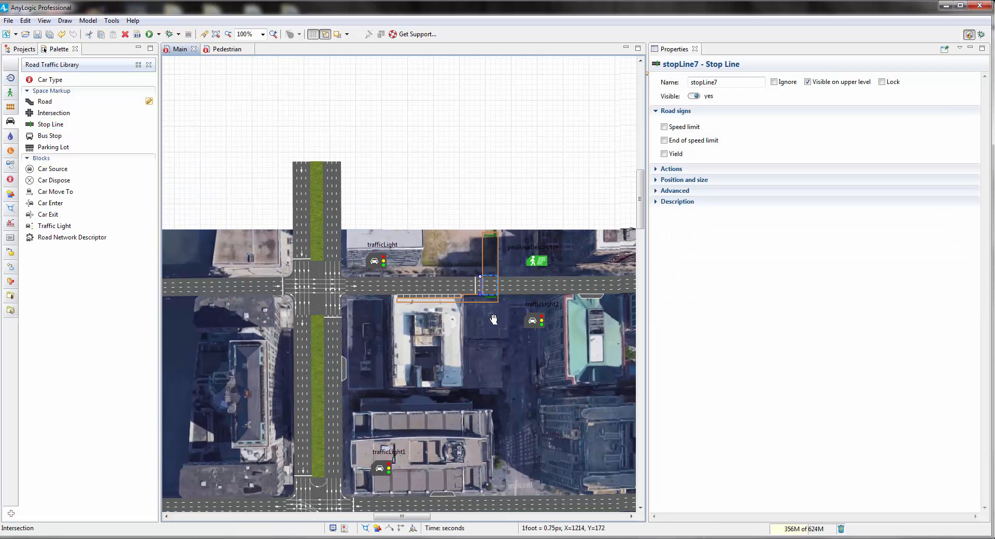
scroll(482, 296, up, 4)
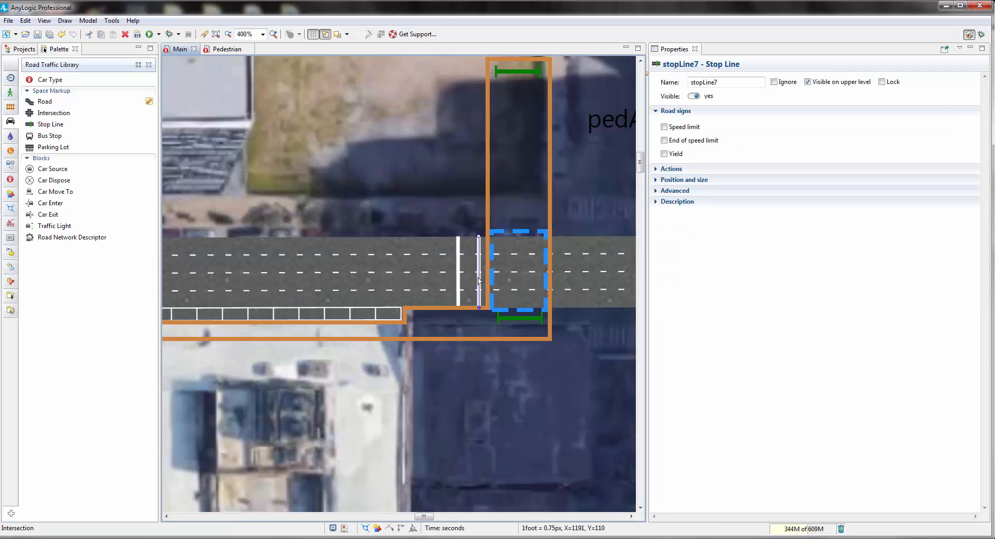
drag(479, 283, 469, 284)
Check pedAreaDescriptor's properties and the names of the two stop lines in front of the crossing.
drag(493, 393, 427, 298)
scroll(427, 299, down, 3)
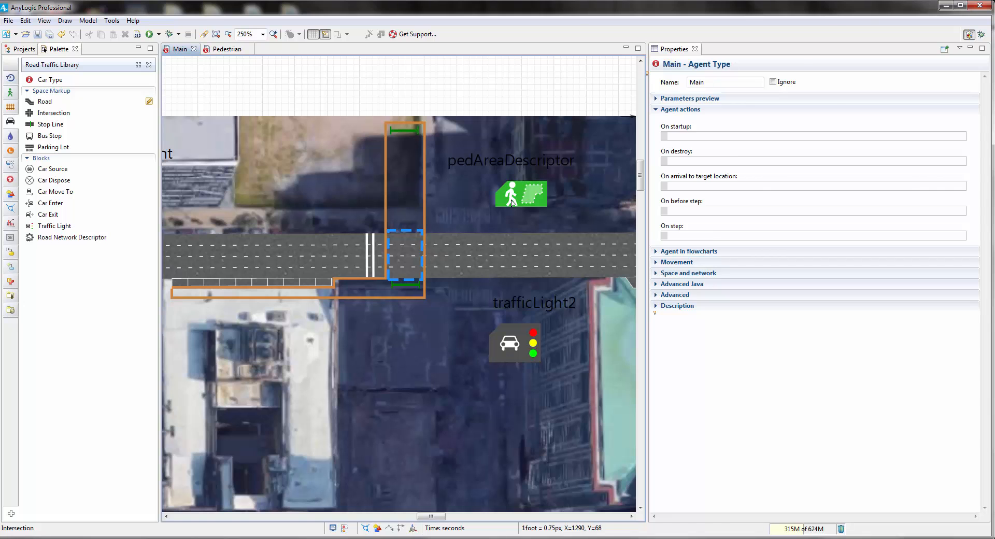
click(511, 203)
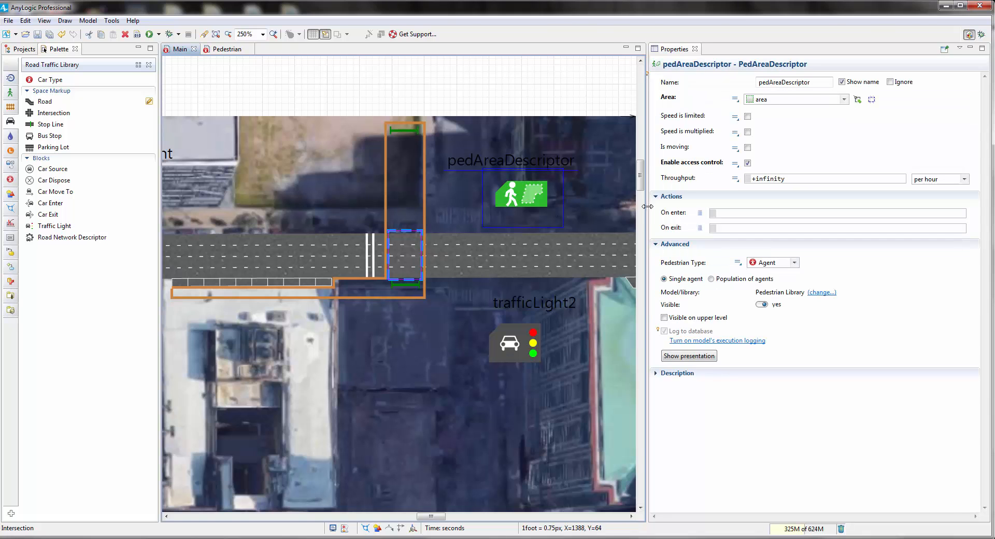
drag(647, 207, 613, 206)
click(368, 254)
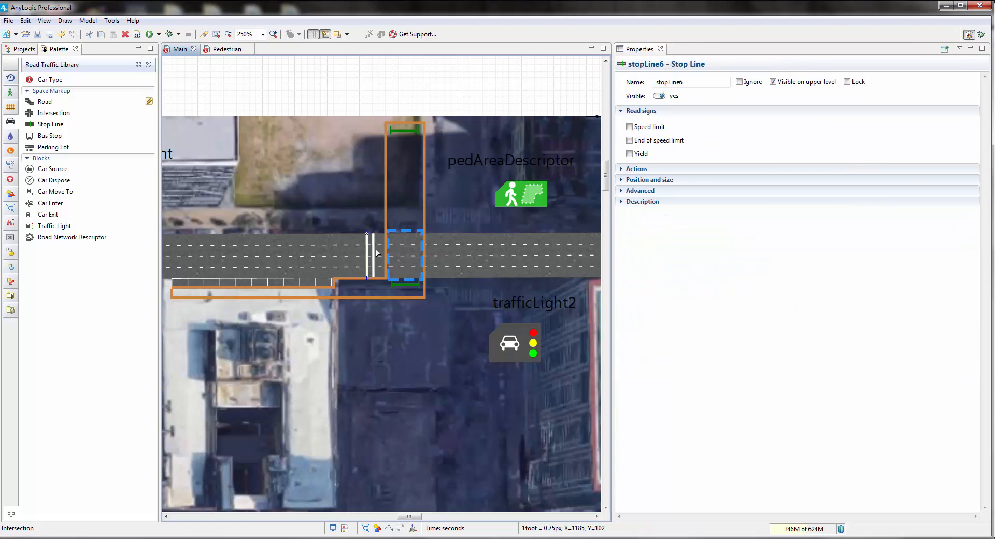
click(373, 253)
drag(684, 84, 645, 82)
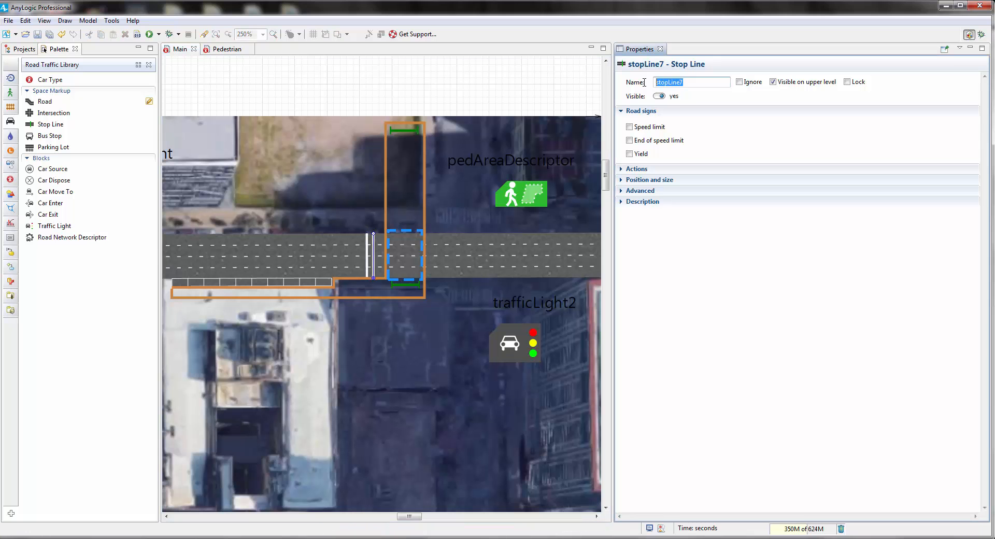
Begin pedAreaDescriptor's On enter action with a reference to stopLine7.
click(516, 195)
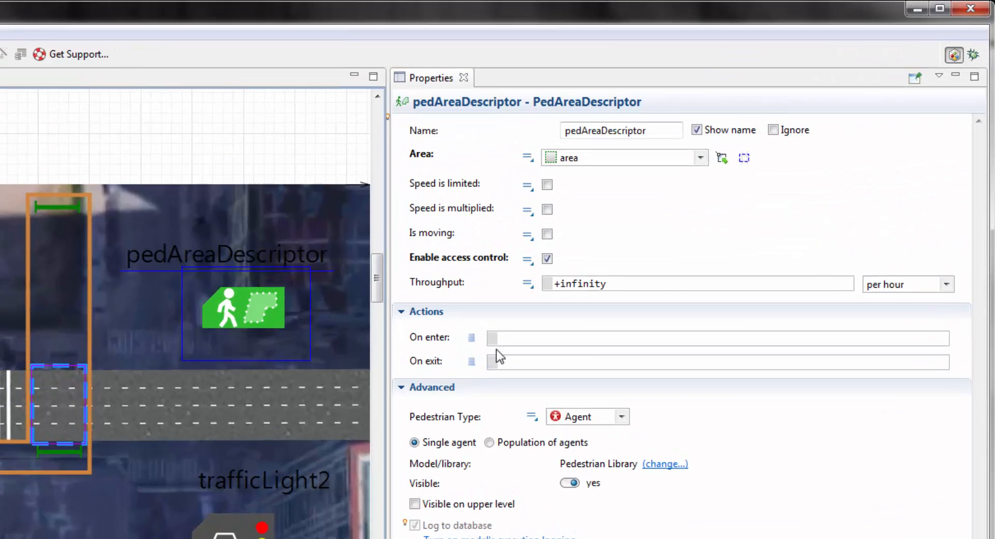
click(693, 214)
key(ctrl+space)
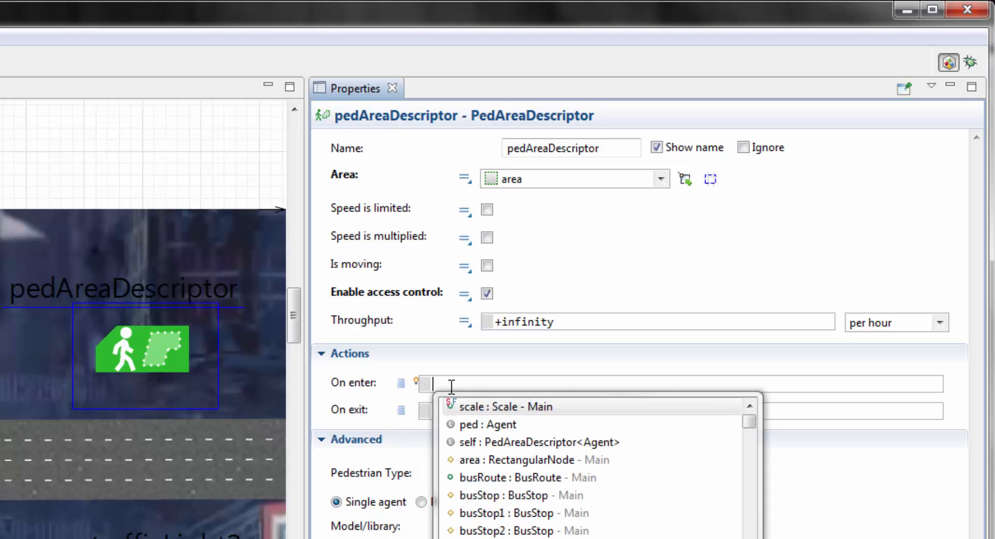
text(stopLine)
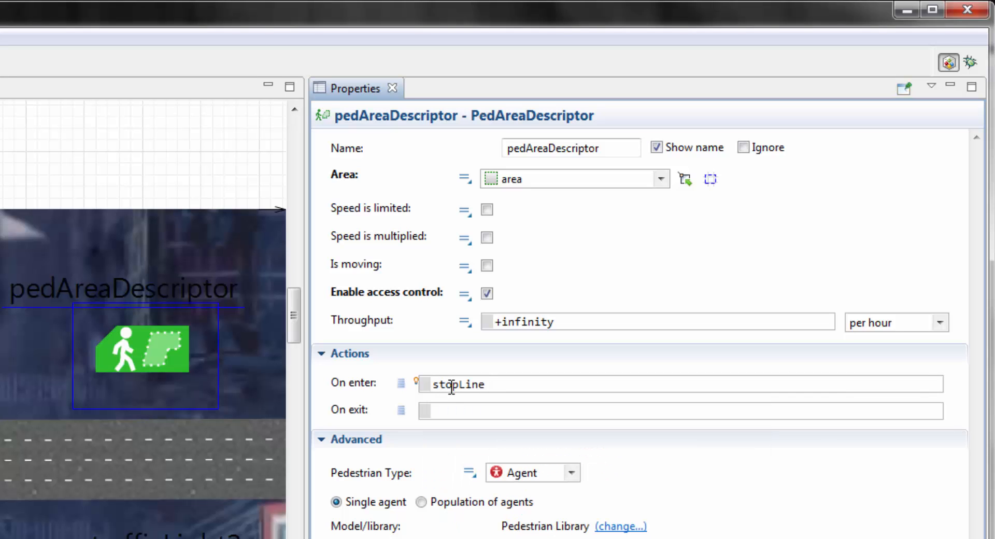
key(ctrl+space)
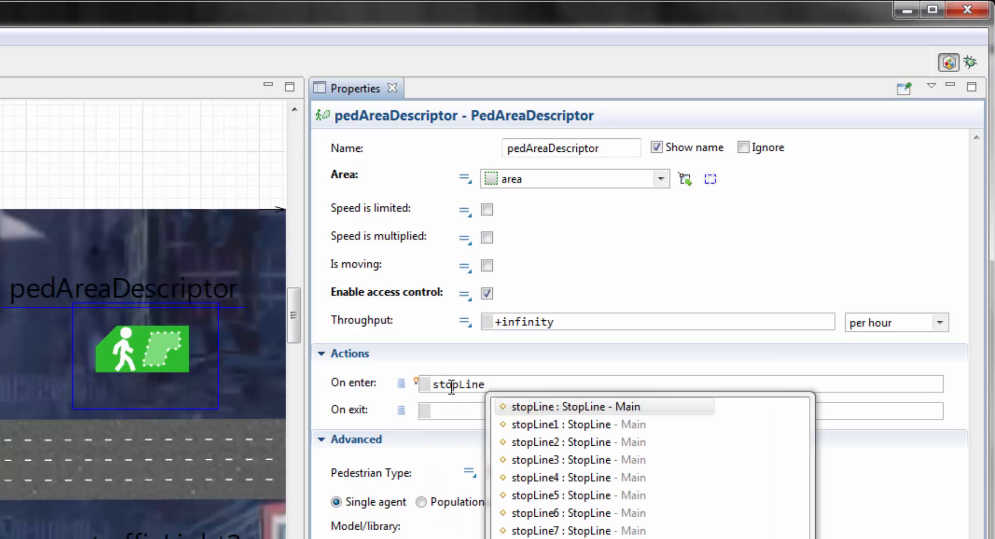
key(Down)
key(Down)
key(Down)
key(Down)
key(Down)
key(Down)
key(Down)
key(Return)
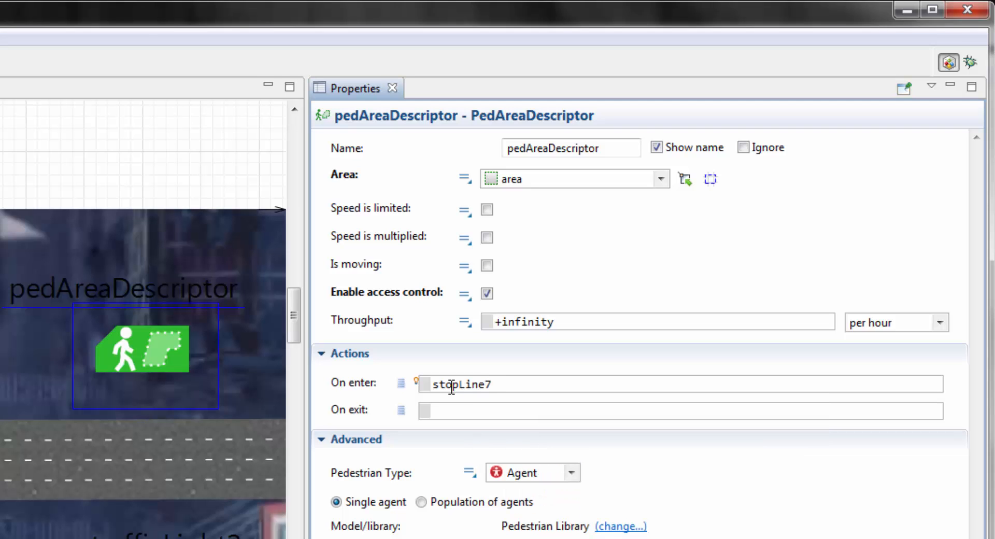
Complete pedAreaDescriptor's On enter action as stopLine7.setSignal(SIGNAL_RED);.
text(.sets)
key(ctrl+space)
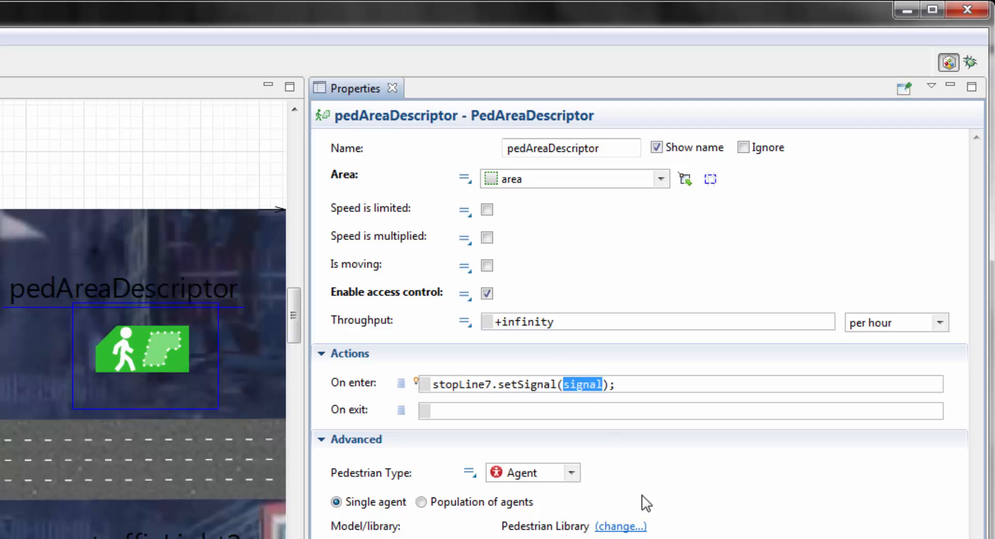
text(Si)
key(ctrl+space)
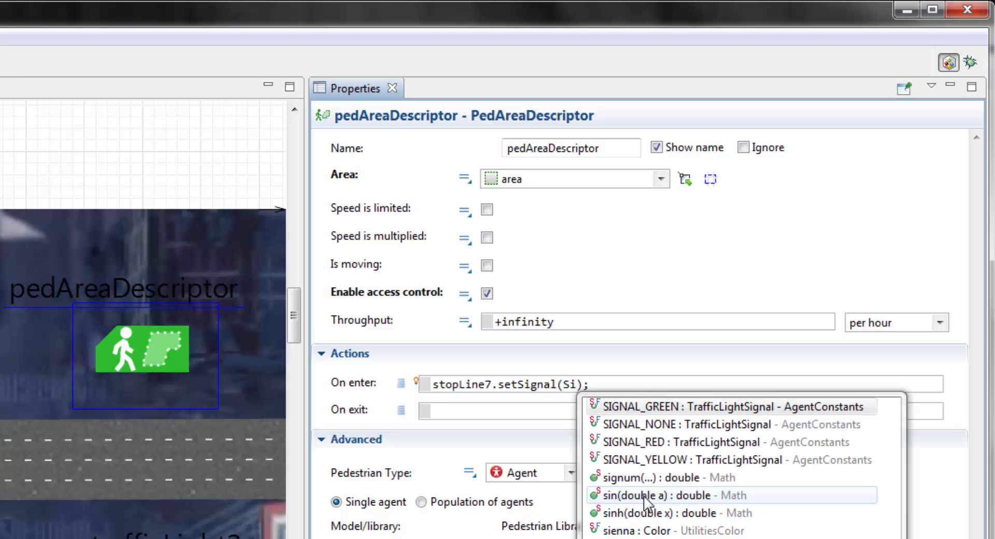
double_click(682, 443)
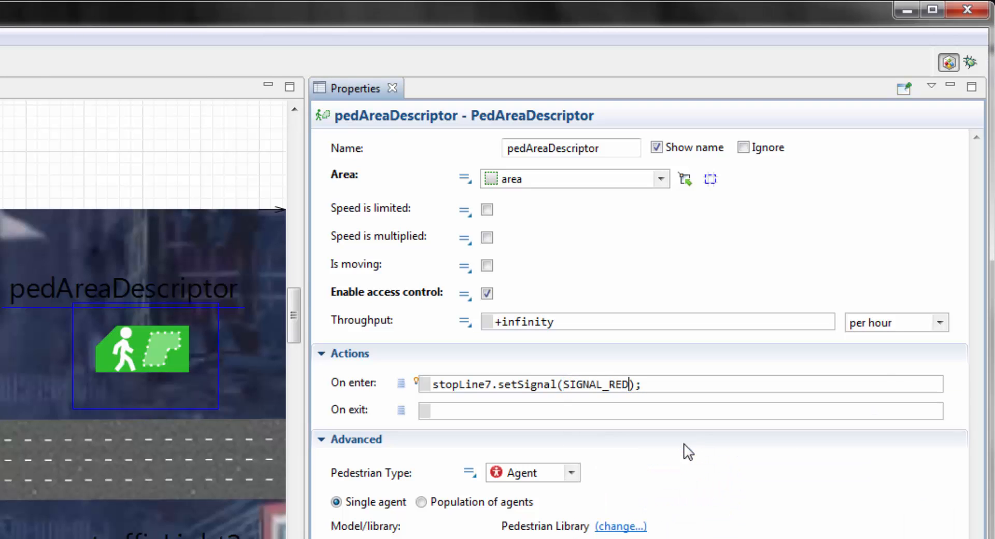
Begin pedAreaDescriptor's On exit action with the condition if (self.size() == 0).
click(569, 414)
text(if (pe)
key(ctrl+space)
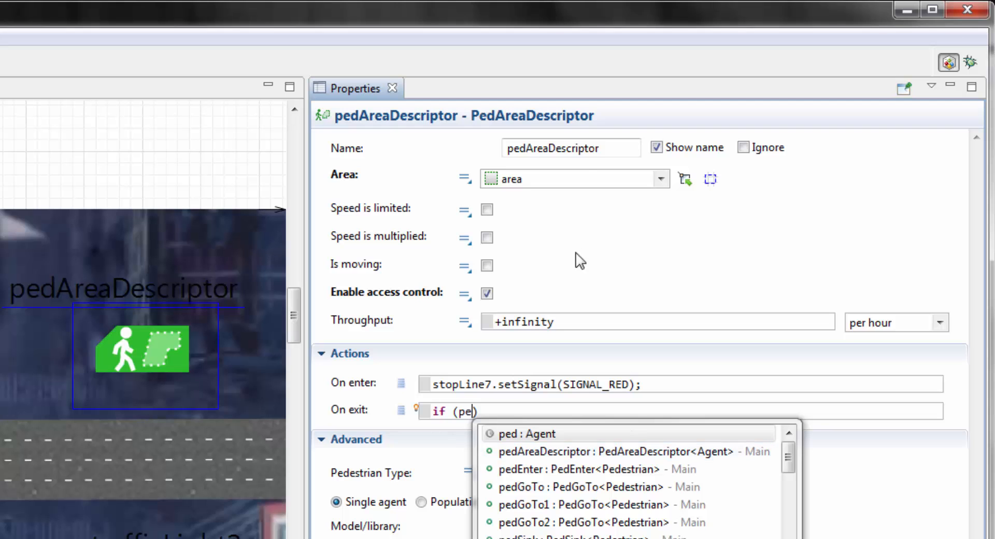
double_click(468, 413)
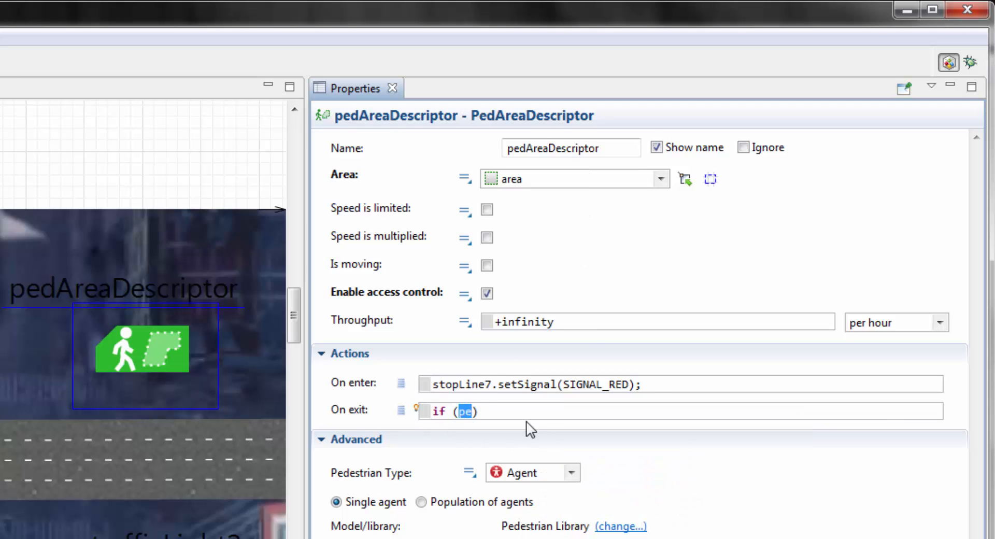
text(self.)
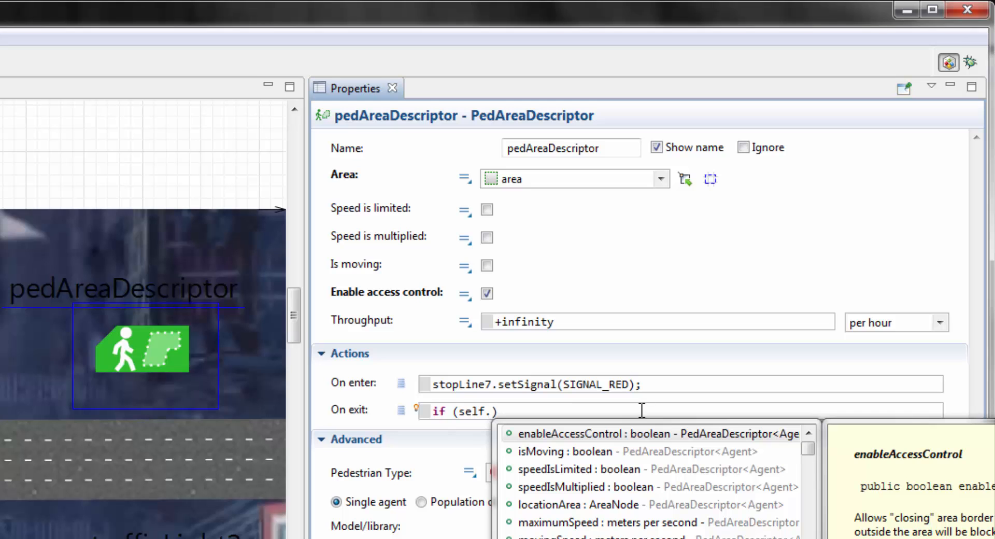
text(si)
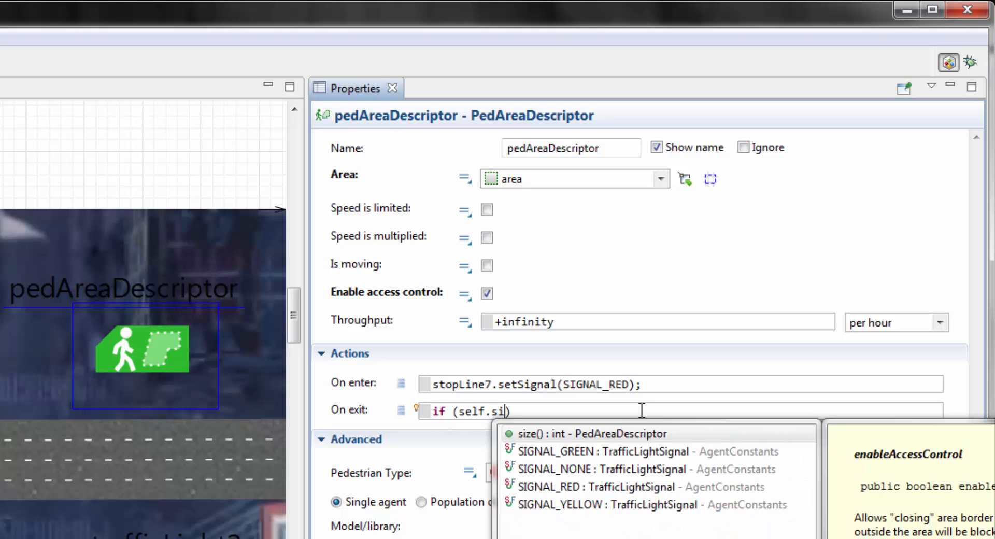
key(Return)
text(== )
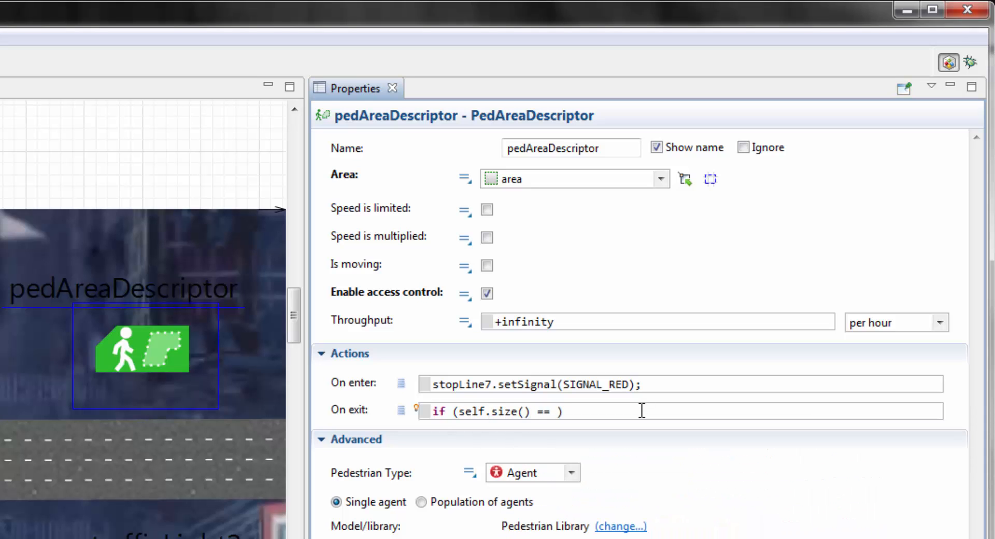
text(0))
key(Return)
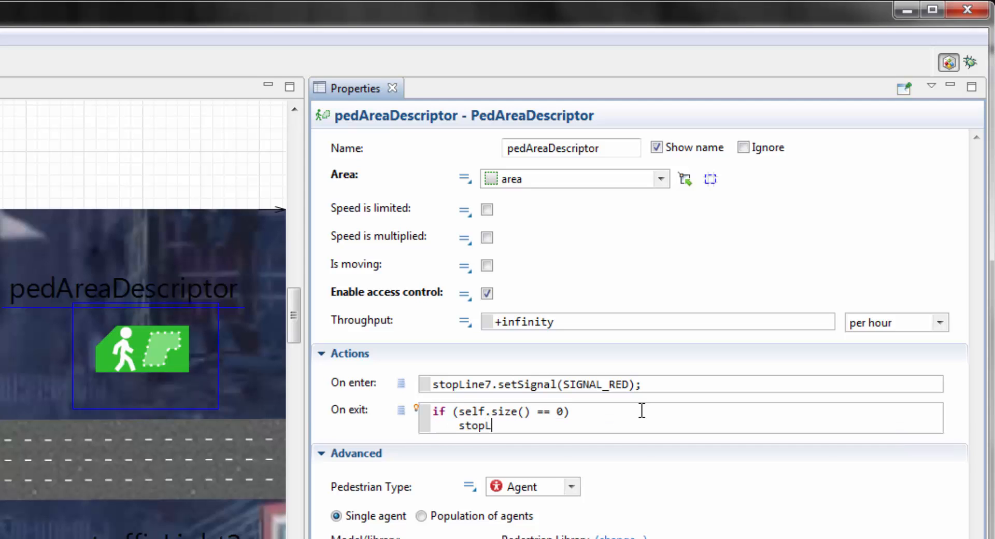
Add a stopLine7.setSignal() call on an indented line under the On exit condition.
text(stopL)
key(ctrl+space)
key(Down)
key(Down)
key(Down)
key(Down)
key(Down)
key(Down)
key(Down)
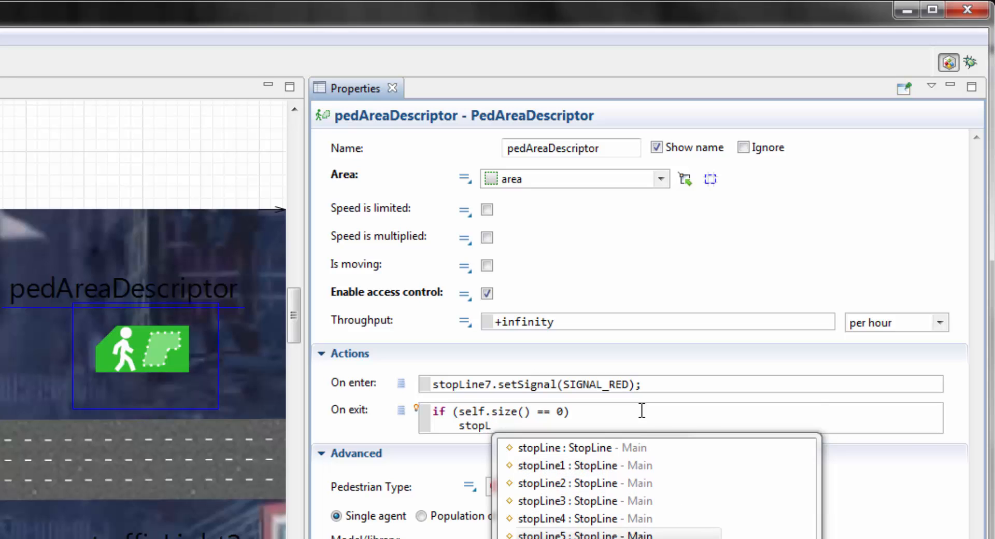
key(Return)
text(.set)
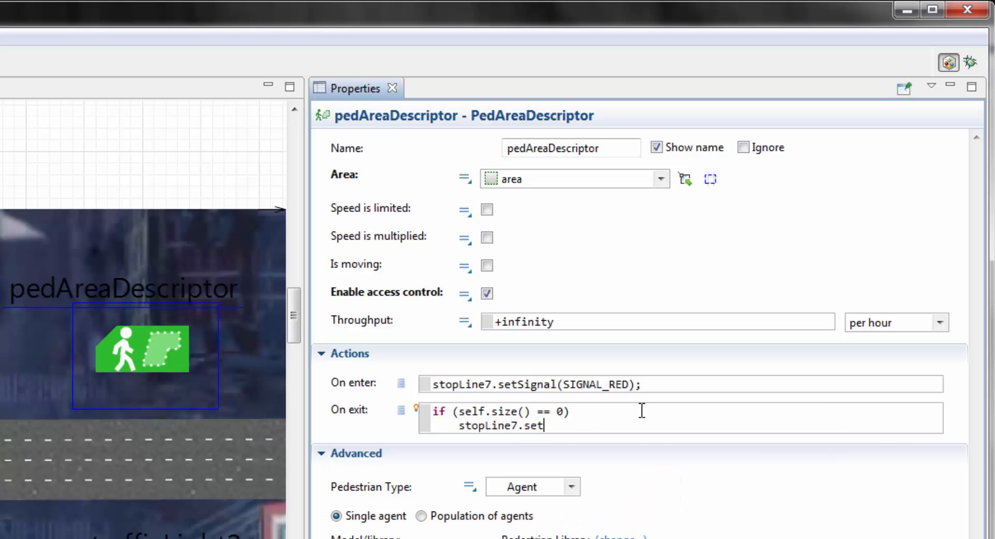
key(ctrl+space)
text(s)
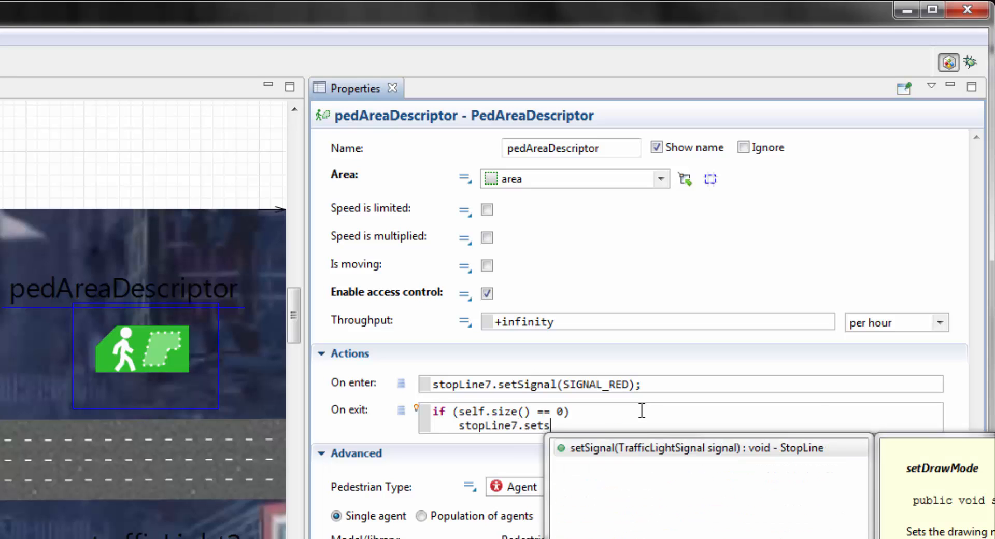
key(Return)
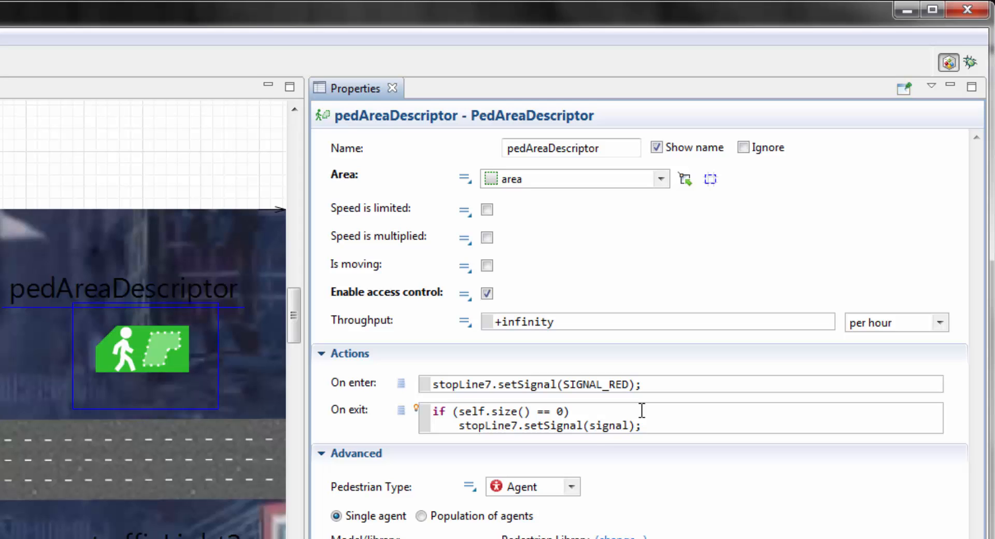
Pass SIGNAL_GREEN as the signal in the On exit call and review the code of both actions.
double_click(604, 426)
text(SI)
key(ctrl+space)
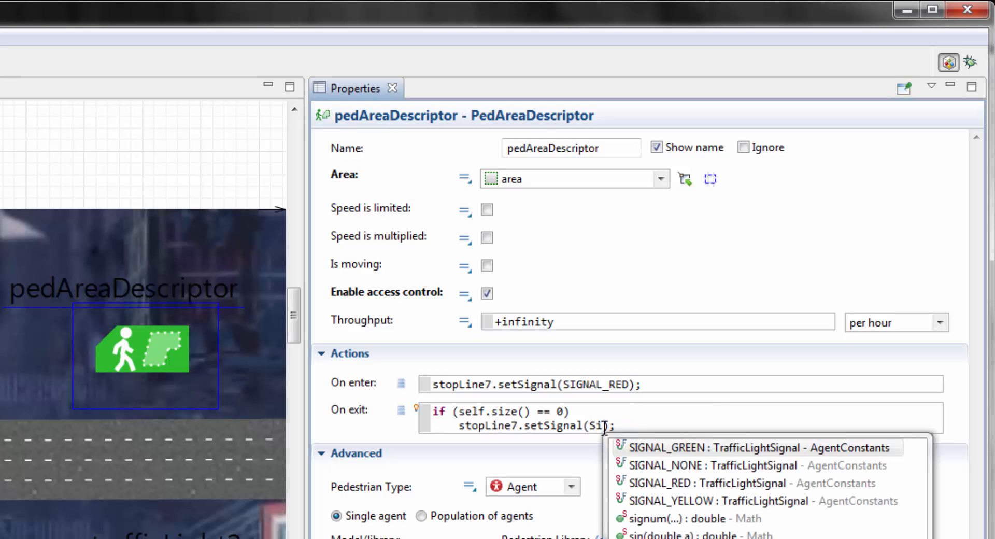
key(Down)
key(Down)
key(Return)
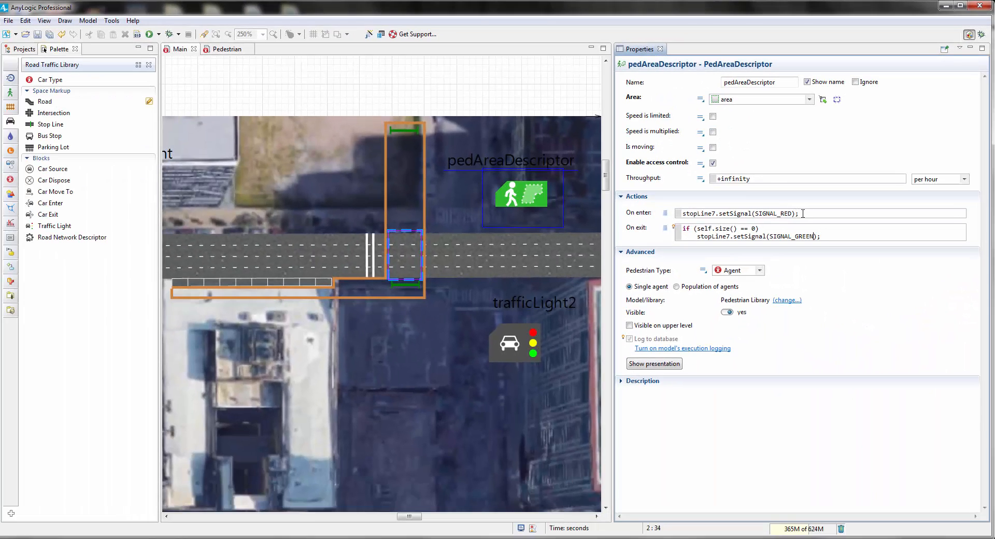
drag(803, 214, 693, 213)
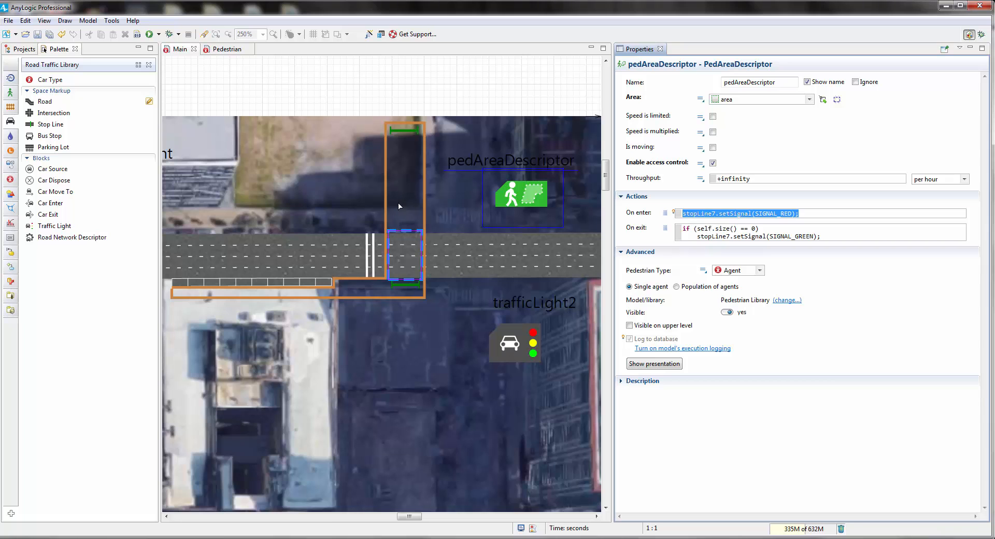
double_click(757, 228)
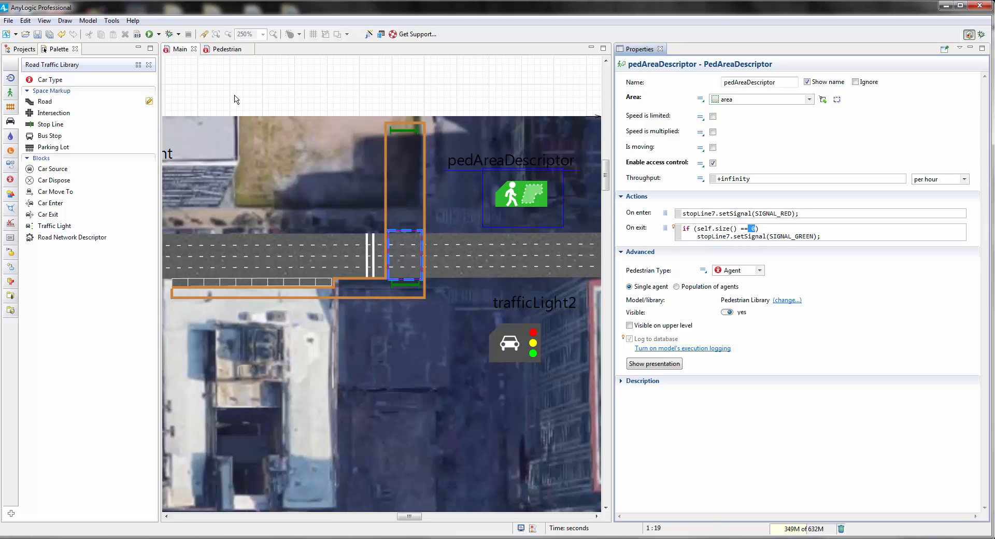
Run the Intersection / Simulation experiment, reposition its window and bring the crossing with its two stop lines into close view.
click(159, 34)
click(179, 47)
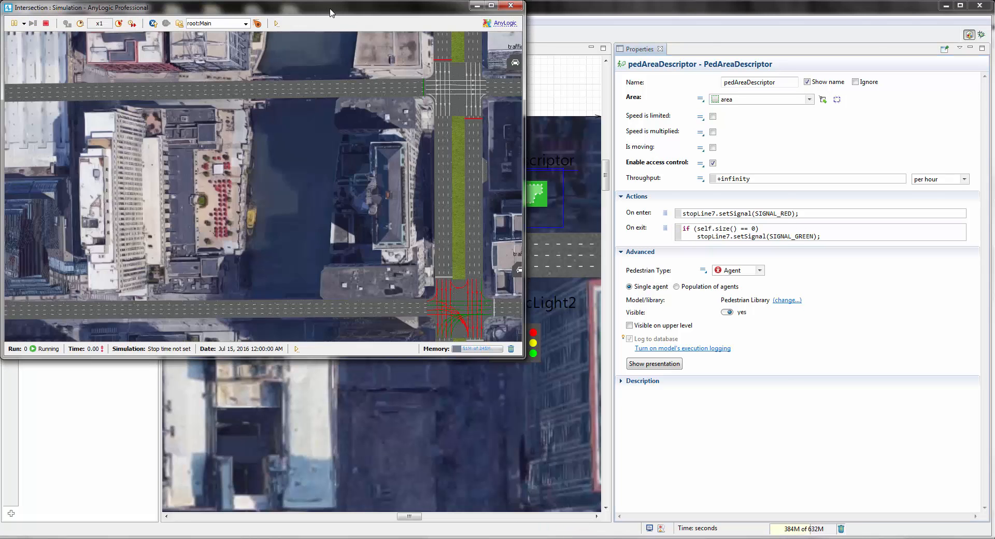
drag(330, 9, 587, 85)
drag(630, 209, 564, 282)
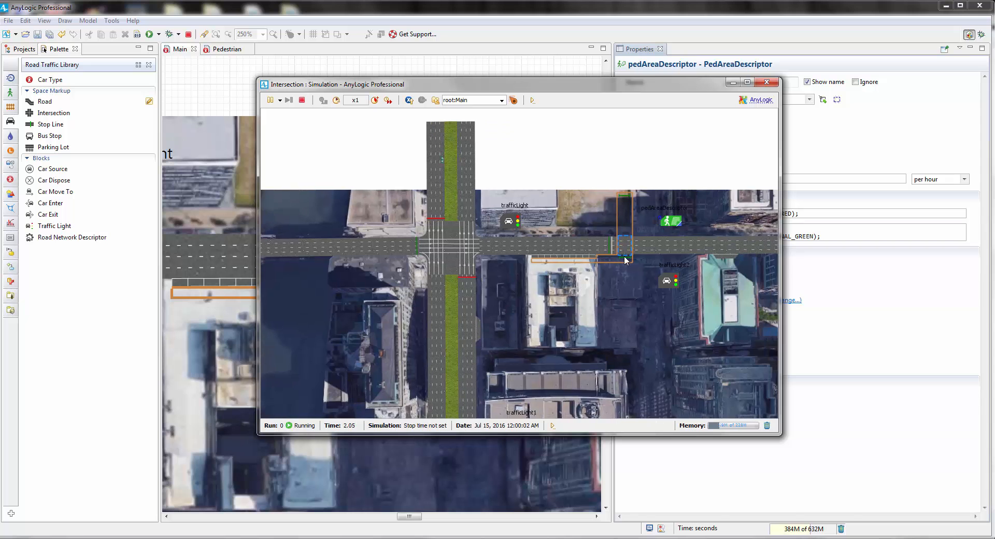
scroll(631, 257, up, 6)
scroll(631, 257, up, 3)
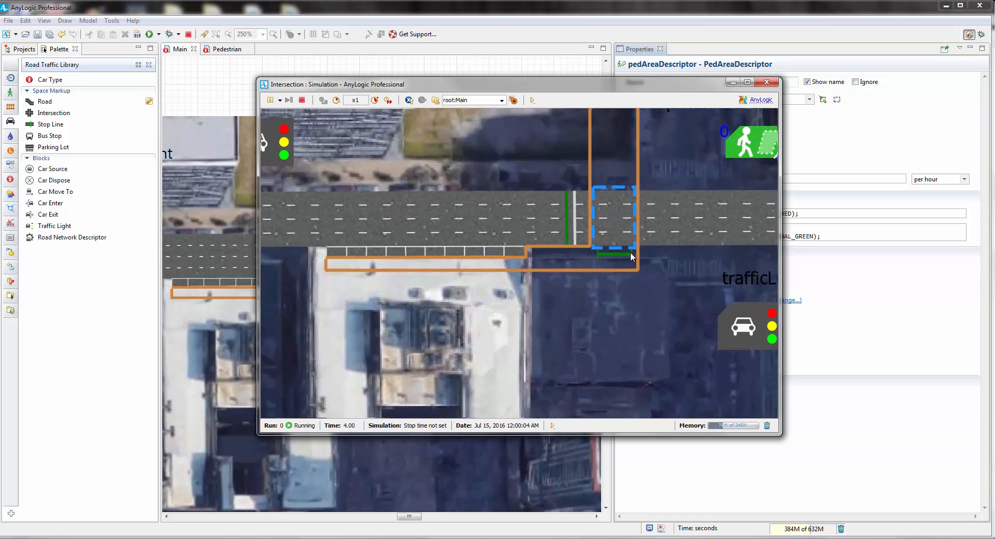
drag(615, 220, 569, 257)
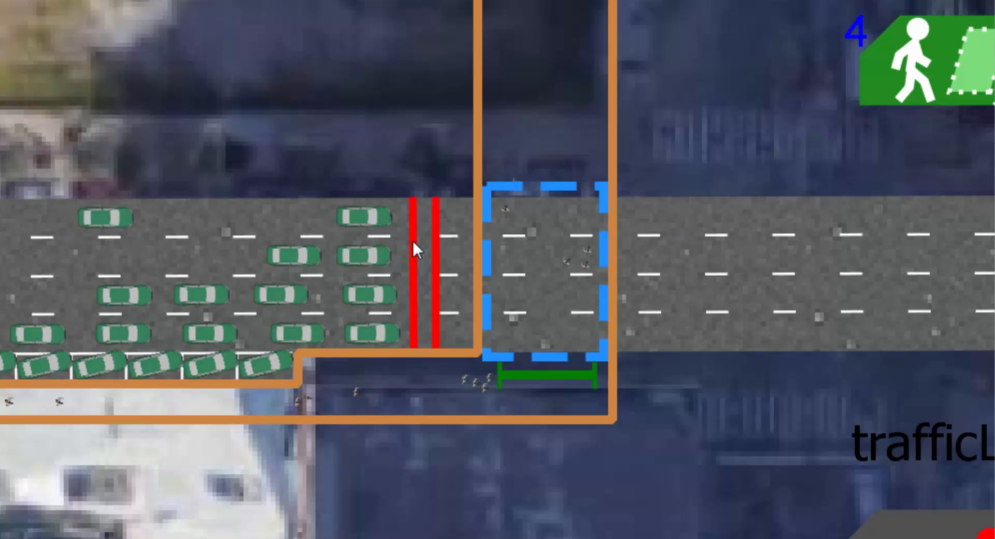
Examine how the two stop lines respond to pedestrians on the crossing, stop the run and close the simulation window.
click(419, 208)
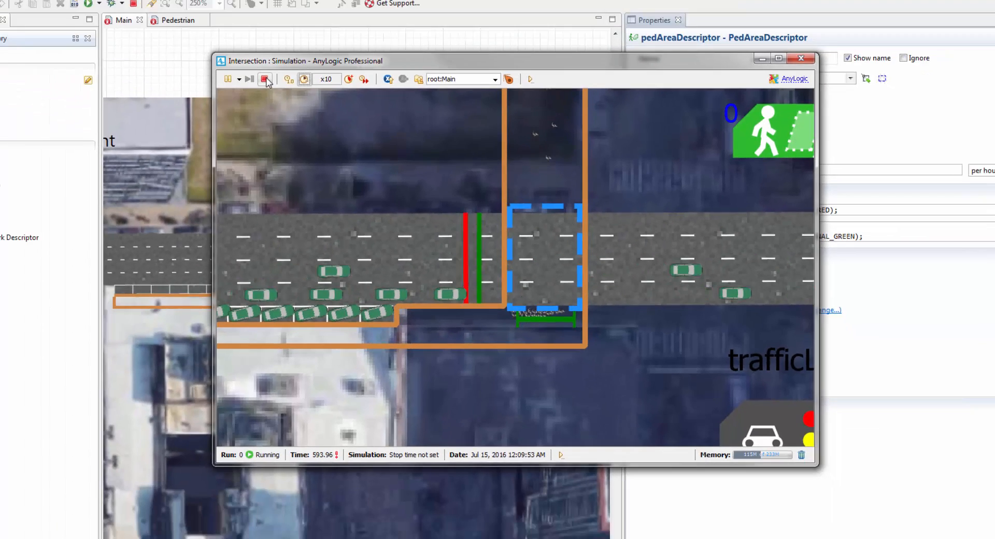
click(152, 15)
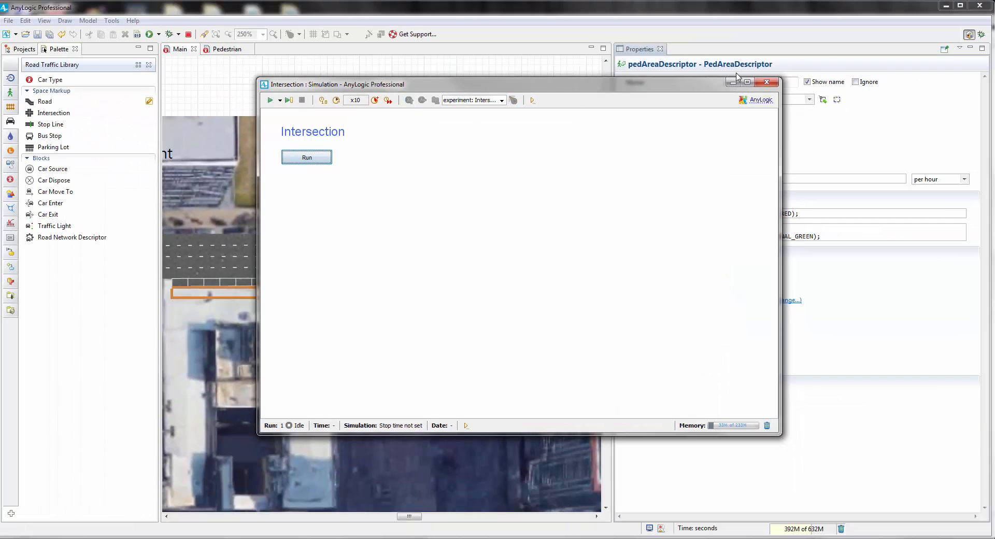
click(767, 82)
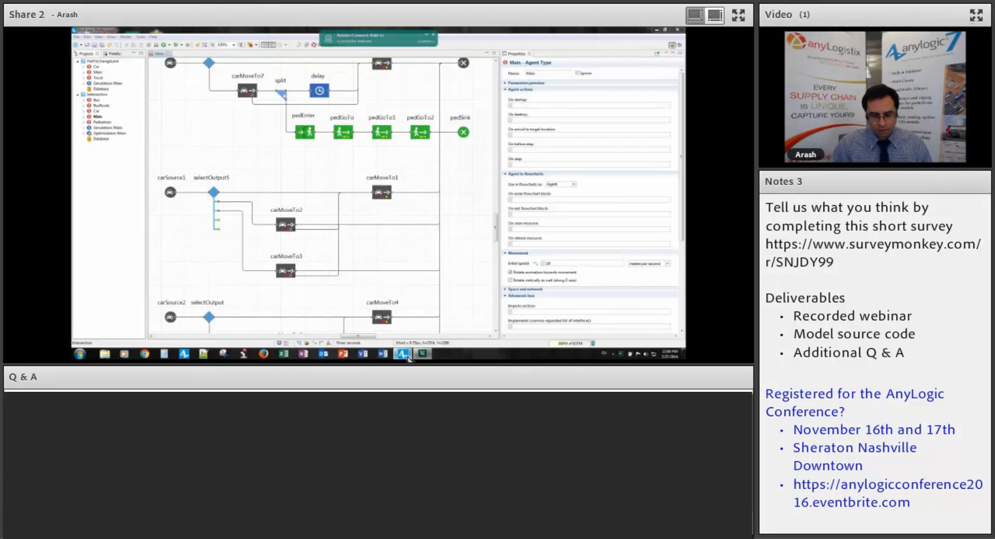
Switch back to AnyLogic's Main diagram and examine the pedestrian flowchart and the crossing area beside the two stop lines.
click(408, 357)
drag(463, 167, 459, 169)
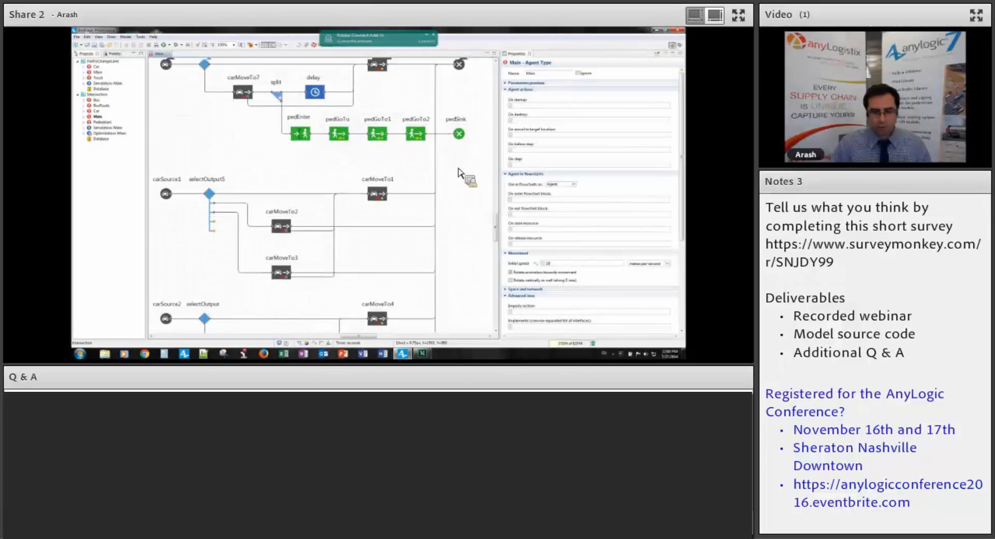
scroll(369, 195, up, 5)
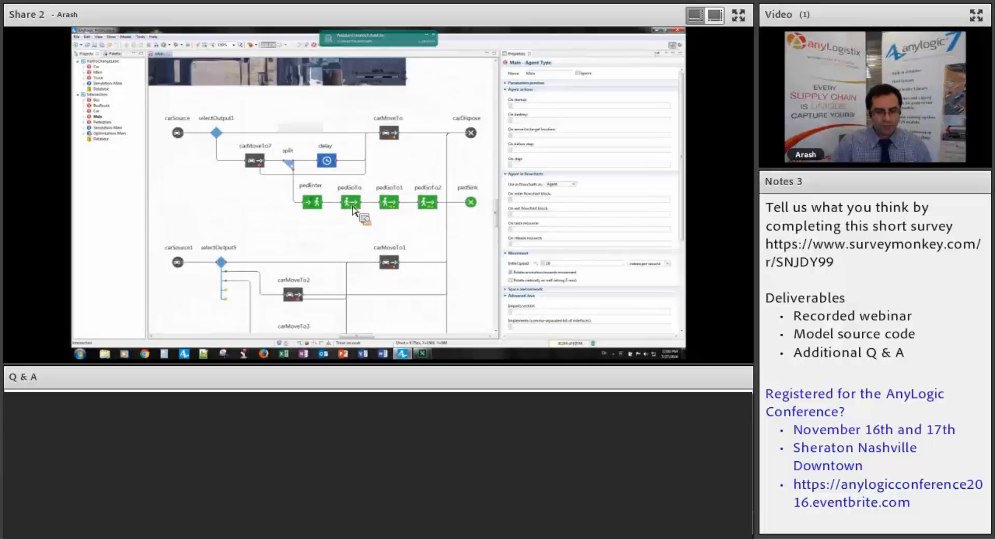
scroll(364, 222, down, 1)
scroll(384, 223, down, 1)
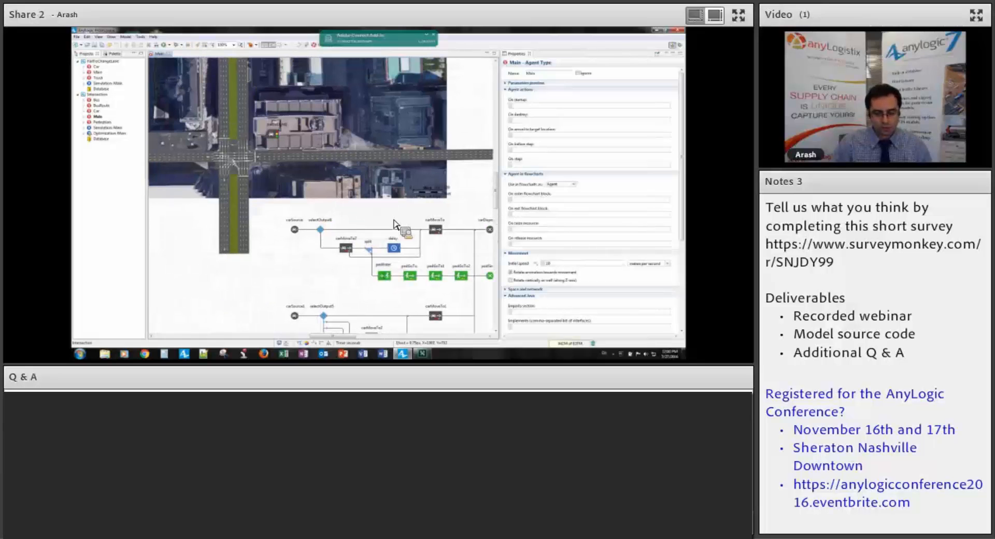
scroll(349, 163, up, 2)
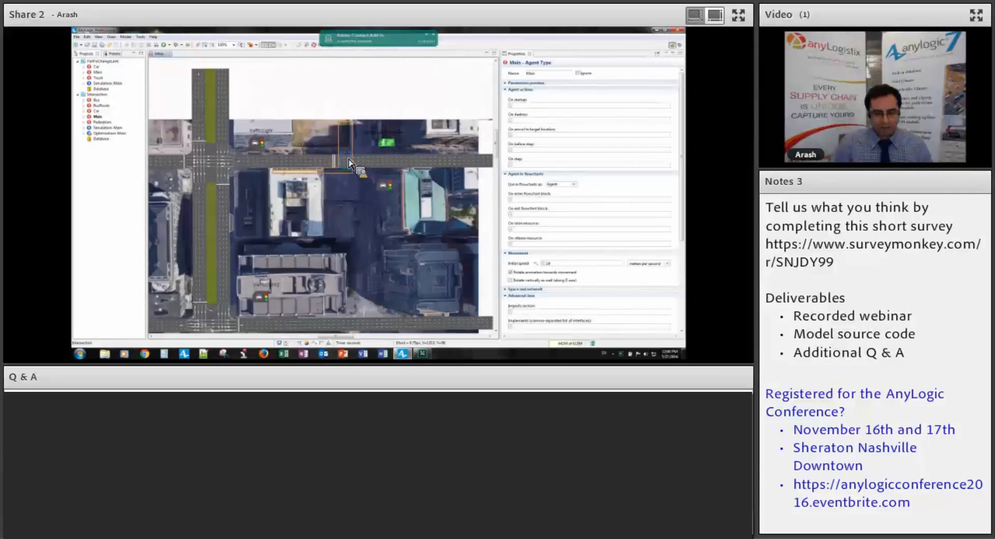
scroll(349, 163, up, 1)
scroll(348, 164, up, 1)
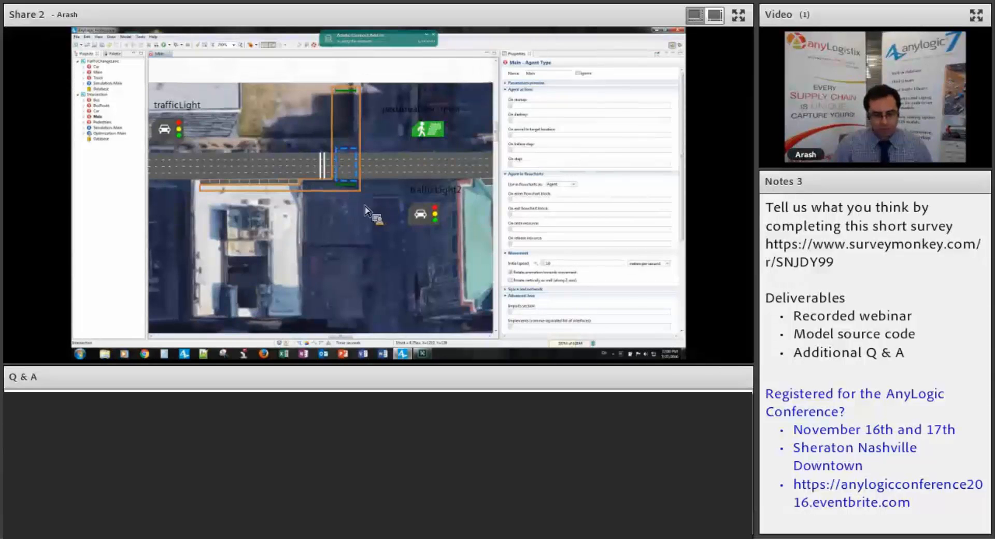
scroll(350, 207, up, 2)
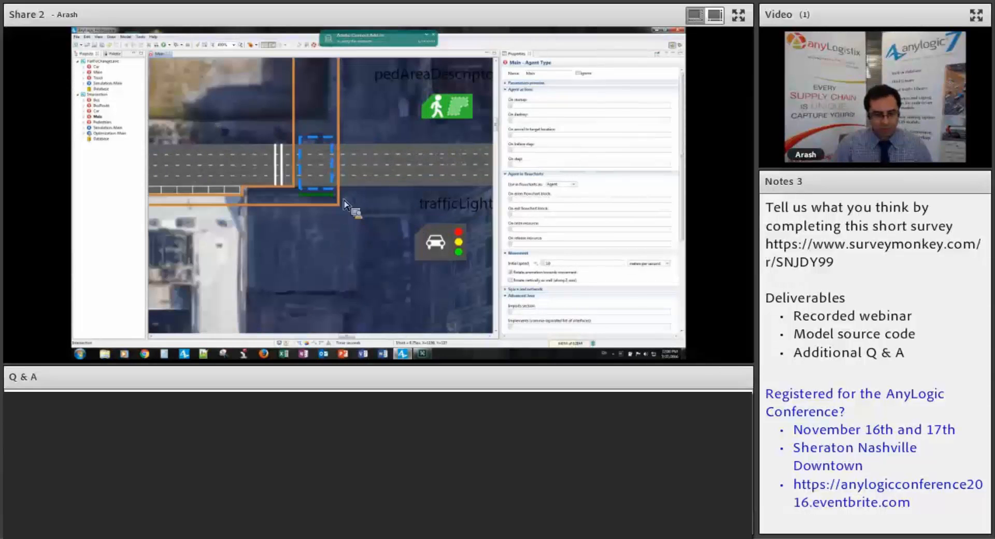
Examine the properties of the two stop lines beside the crossing and of trafficLight2.
click(281, 162)
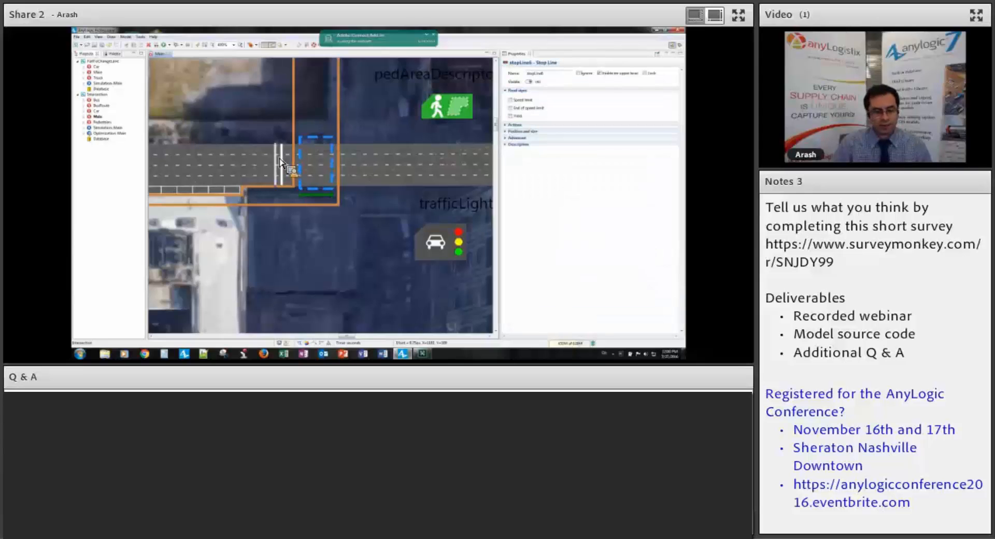
click(447, 251)
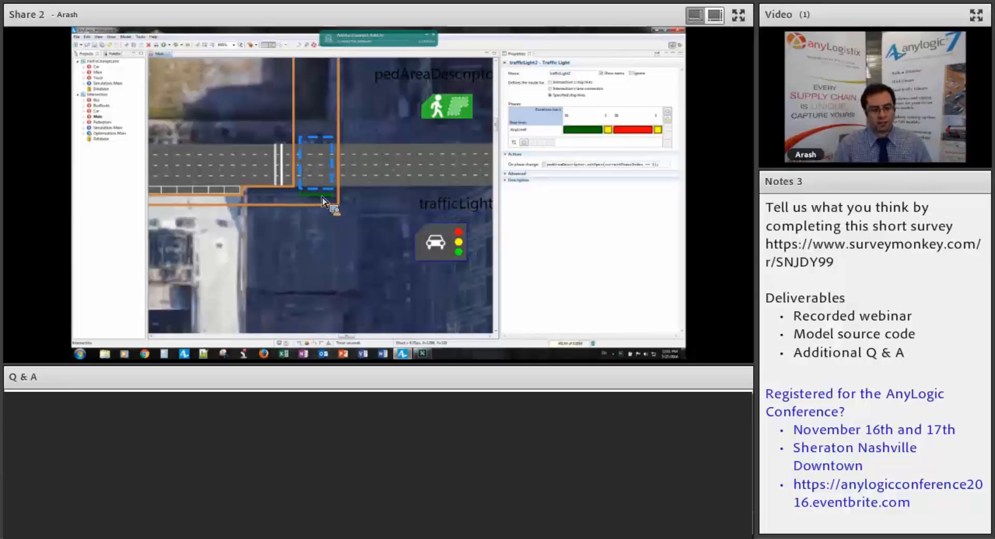
click(288, 171)
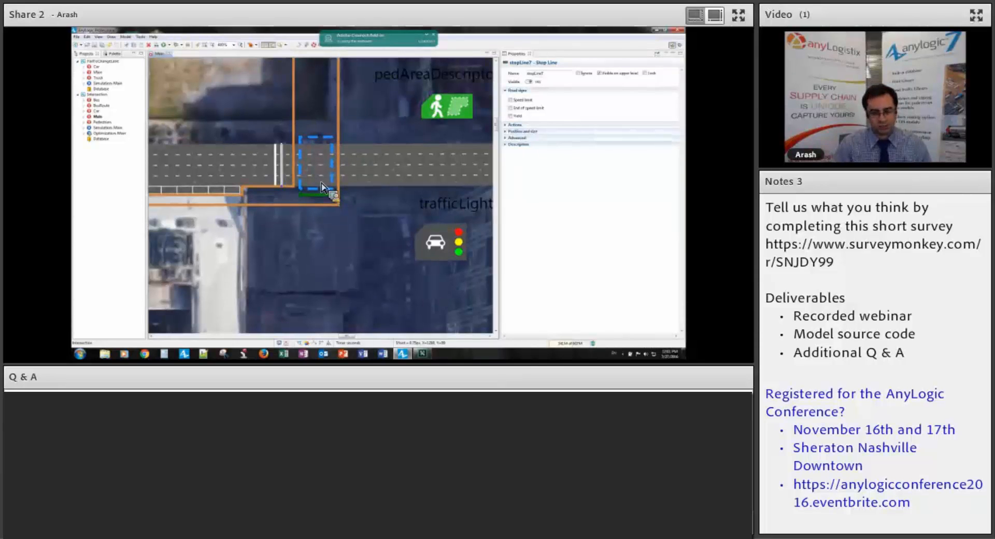
drag(435, 132, 422, 154)
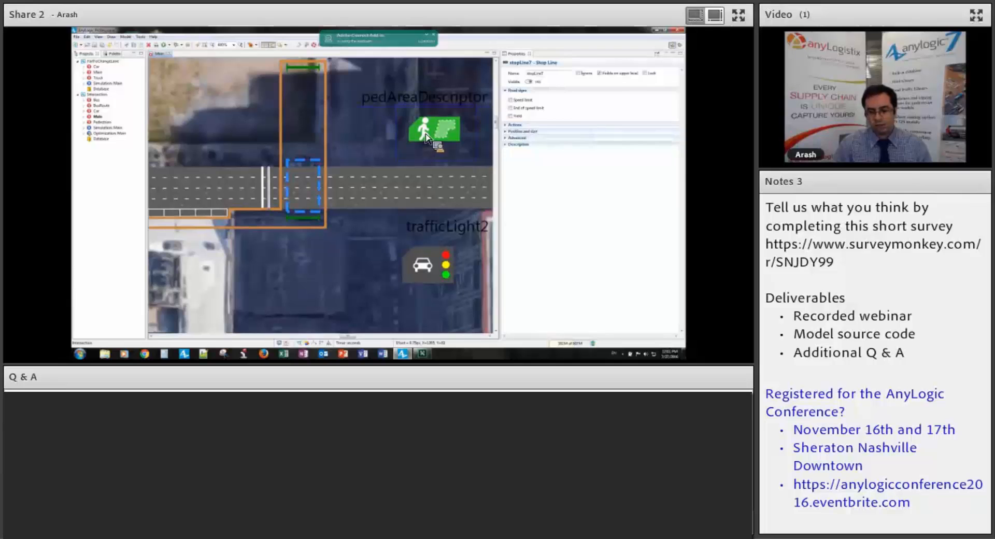
Open pedAreaDescriptor's properties with more room for the code and examine its On enter and On exit actions.
click(425, 136)
drag(509, 143, 322, 148)
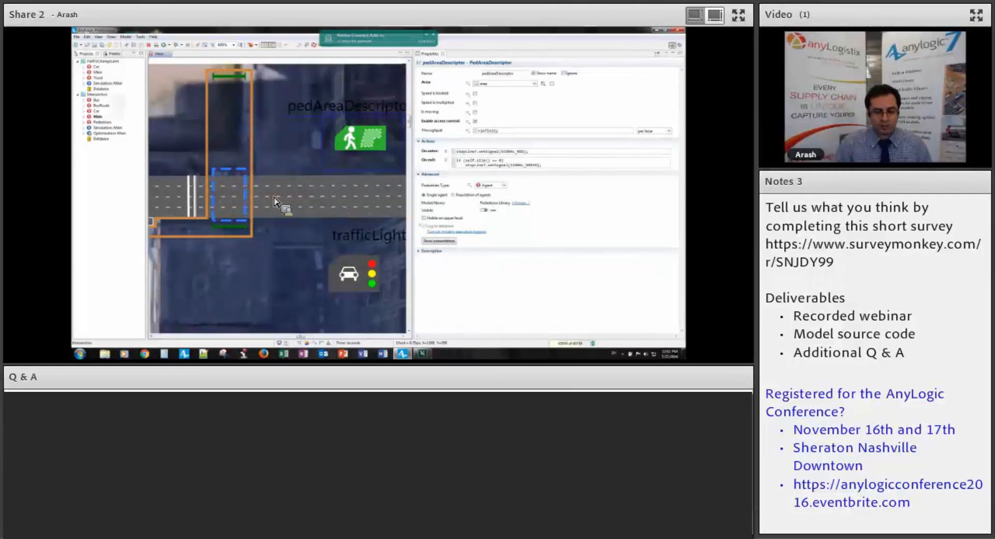
drag(296, 208, 319, 197)
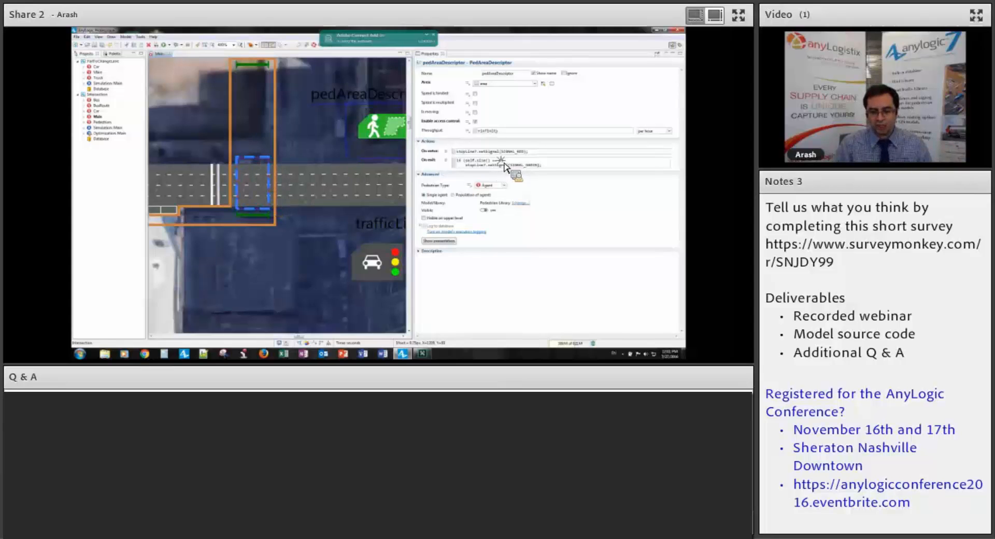
drag(501, 160, 471, 163)
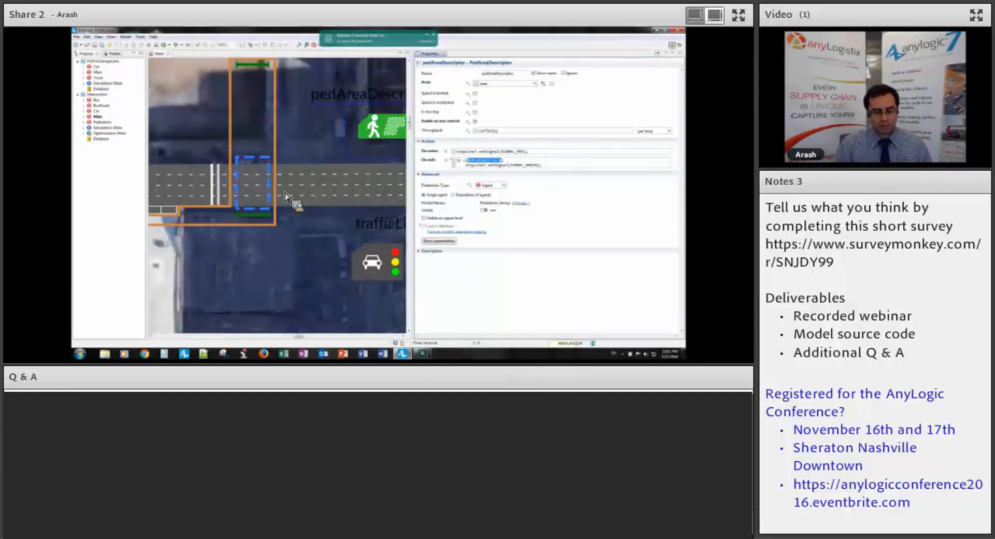
Examine the car flowchart on the Main diagram, including the carMoveTo5 block and its connections.
scroll(332, 249, down, 2)
scroll(328, 210, down, 10)
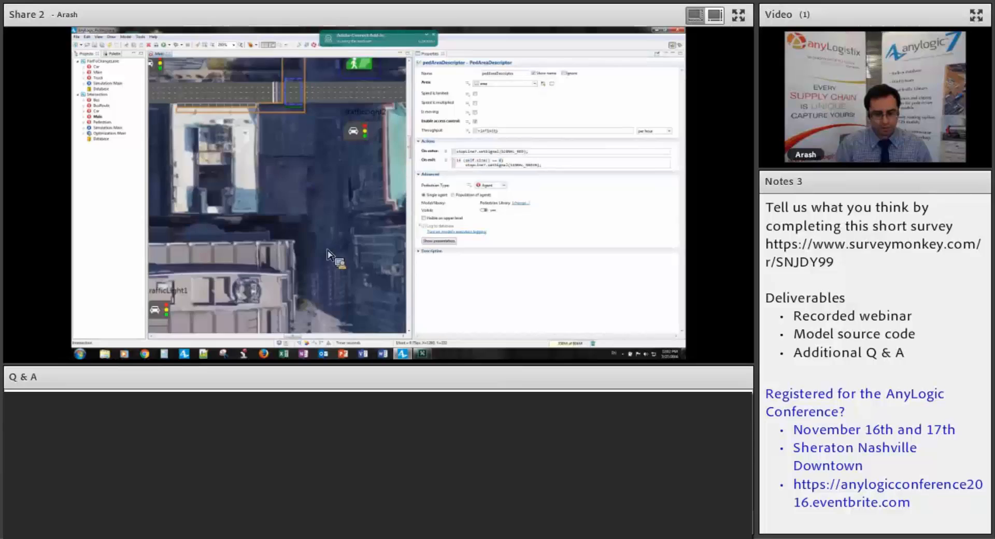
scroll(336, 228, down, 10)
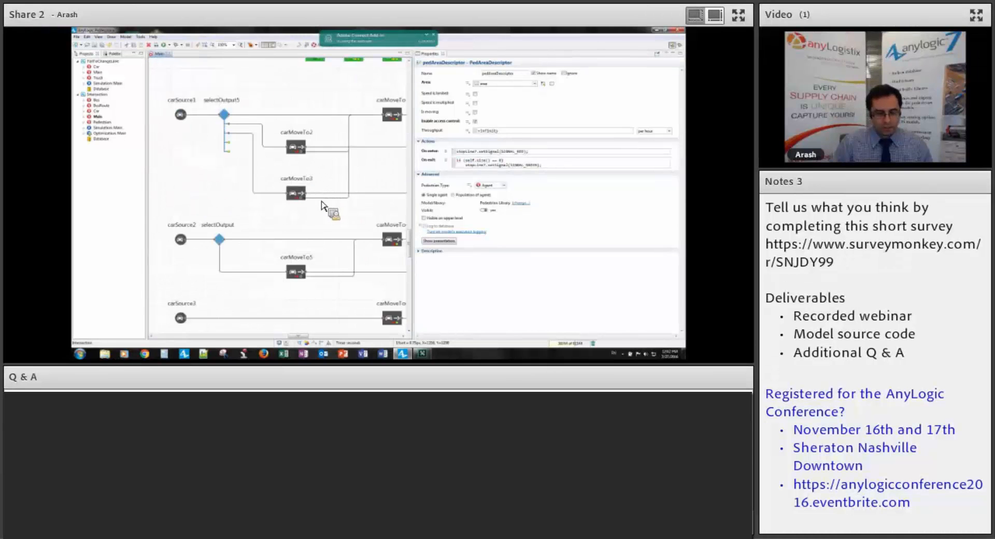
scroll(324, 203, down, 2)
scroll(284, 232, up, 3)
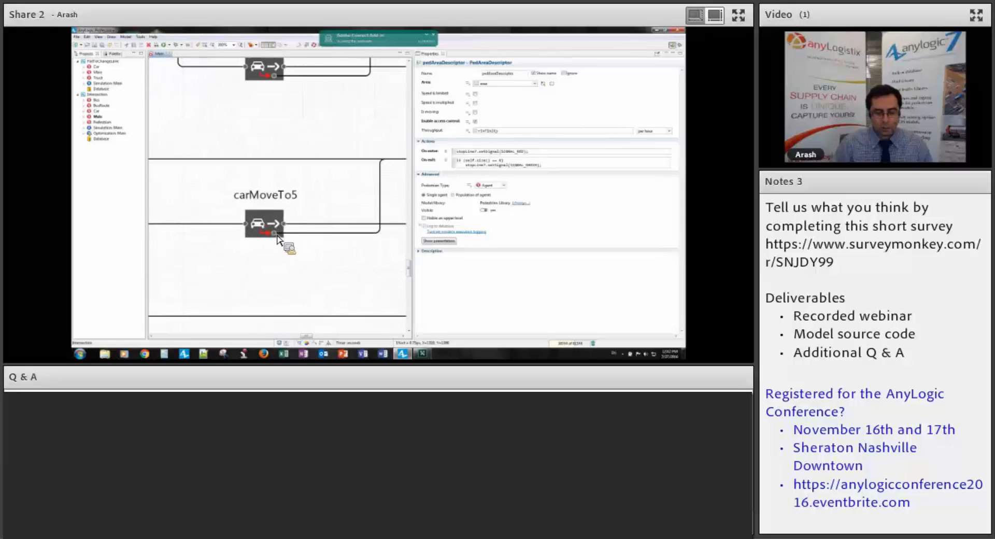
scroll(289, 275, down, 3)
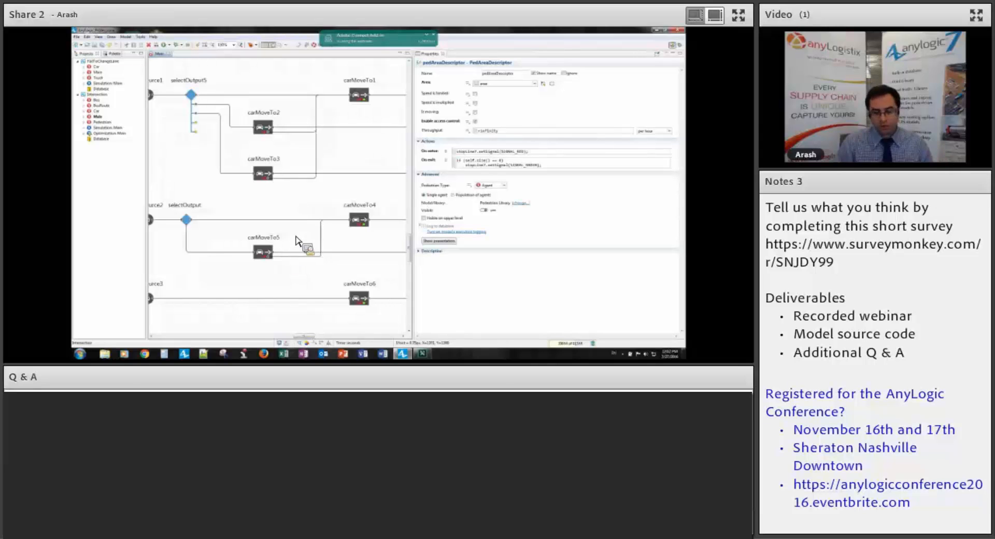
drag(297, 237, 287, 242)
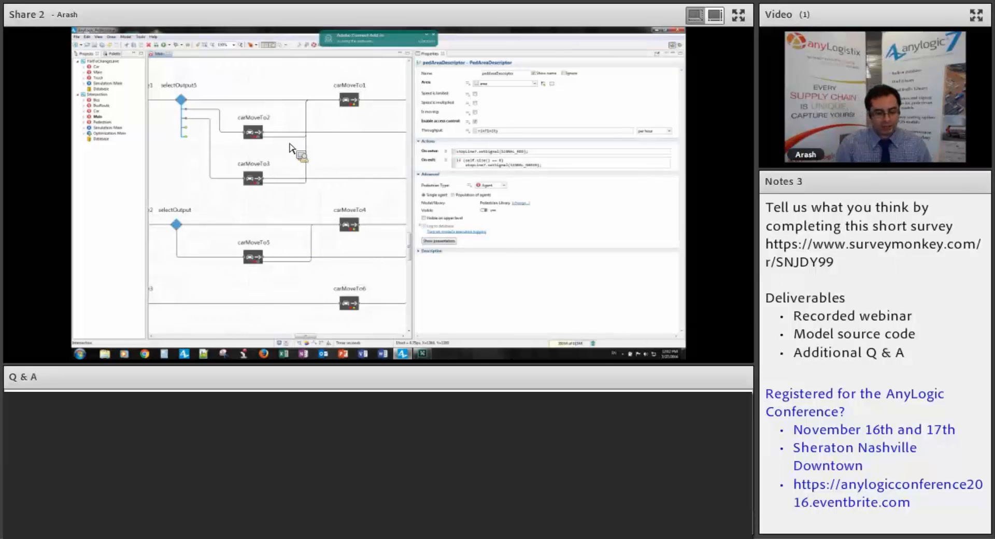
Close the Intersection model's Main diagram, open FailToChangeLane's Main instead and give the diagram more room.
click(169, 54)
double_click(98, 72)
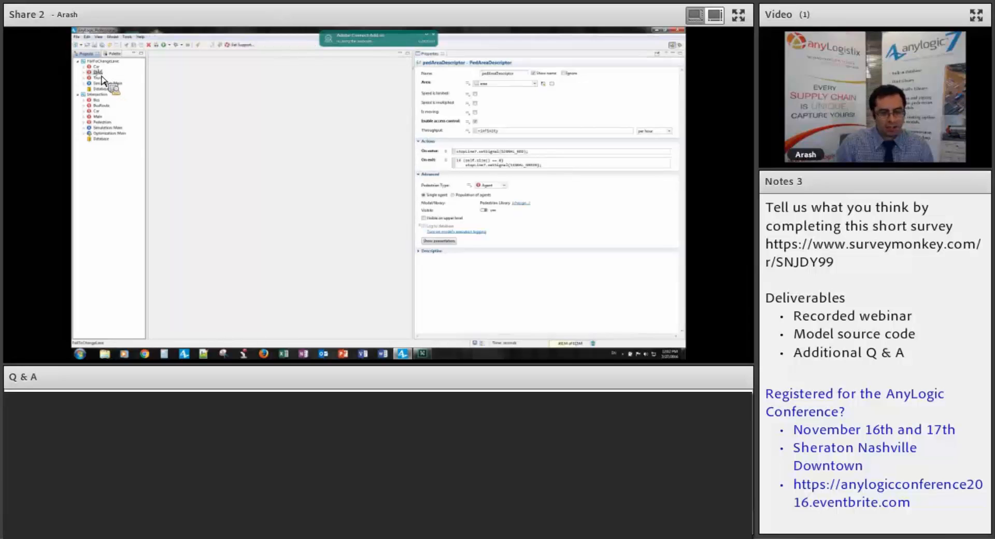
drag(413, 147, 495, 147)
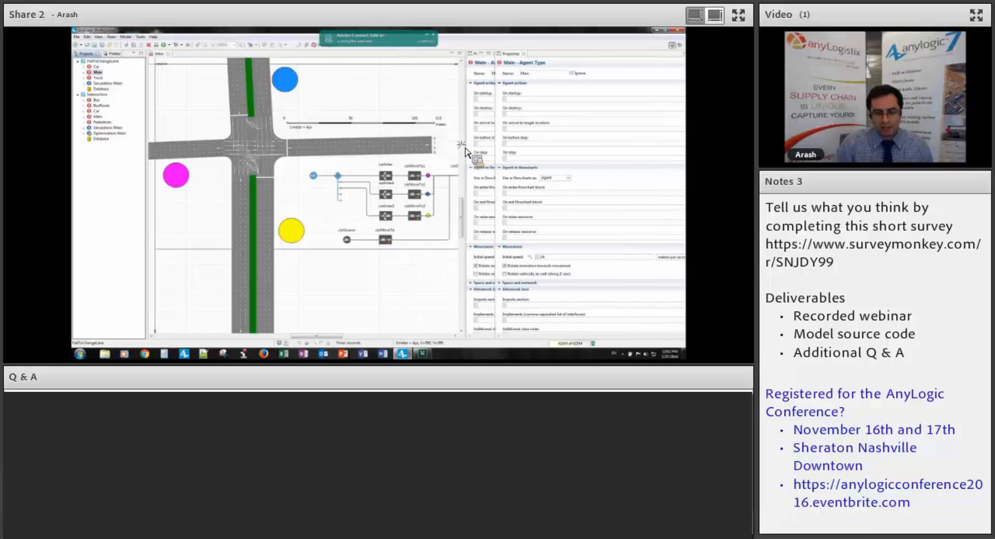
drag(381, 109, 395, 138)
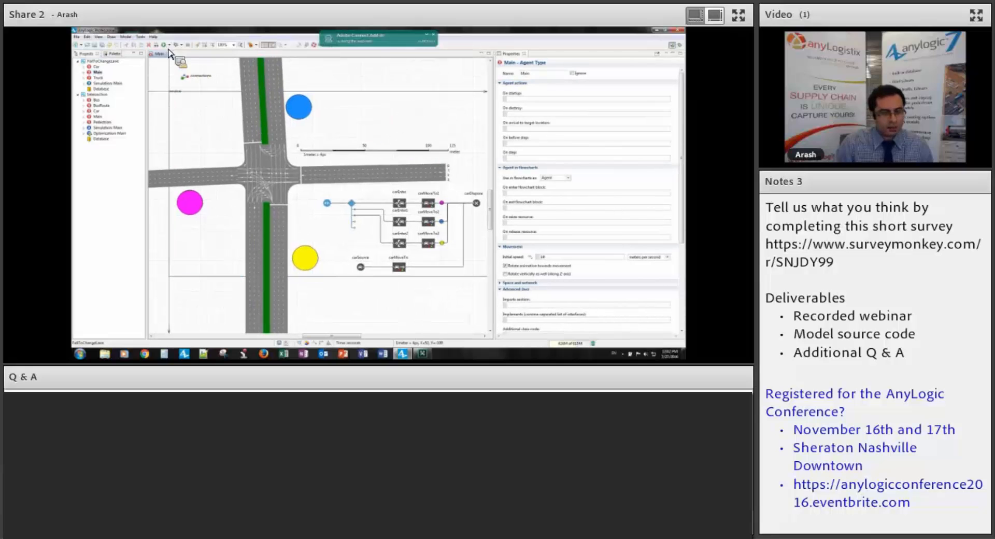
Launch the FailToChangeLane / Simulation experiment and start the model run.
click(169, 45)
click(177, 54)
click(169, 45)
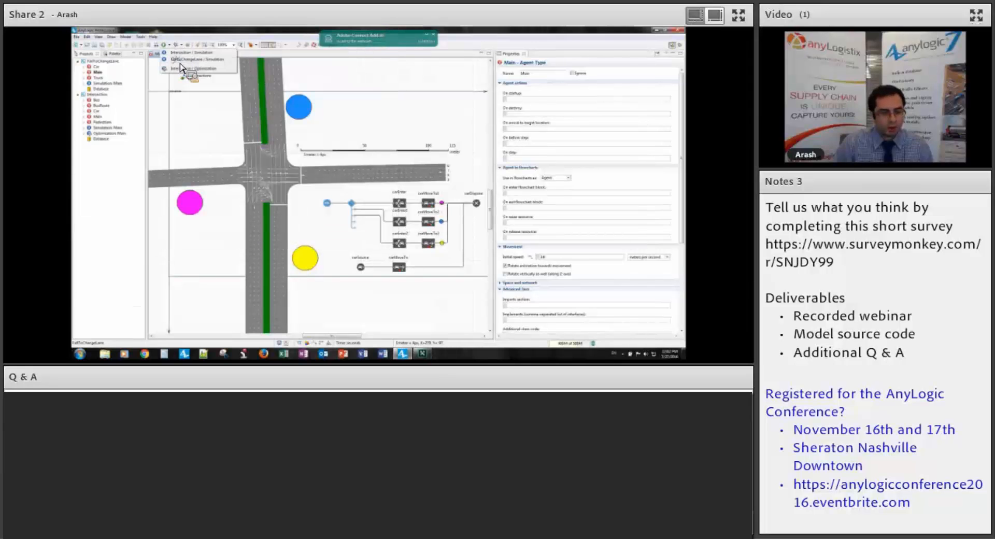
click(180, 61)
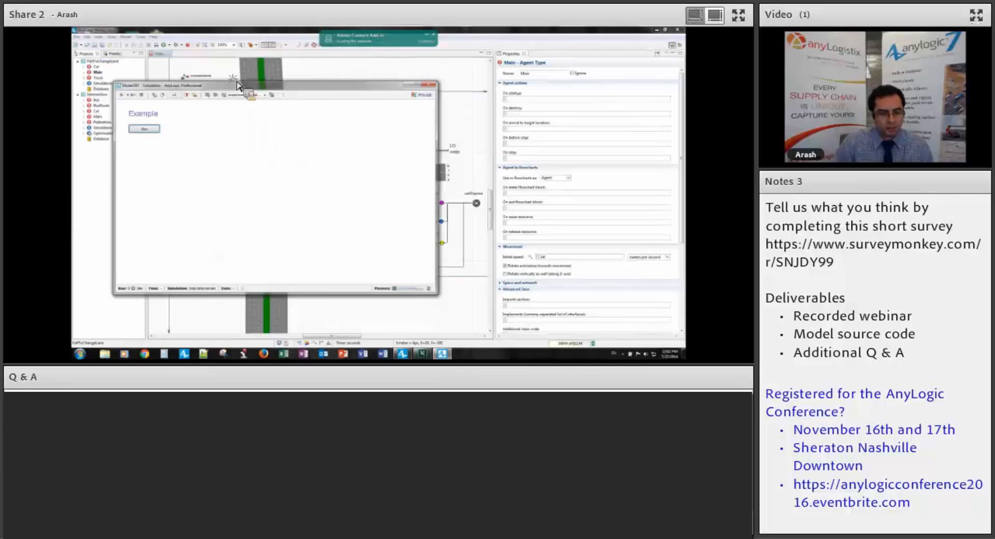
click(170, 124)
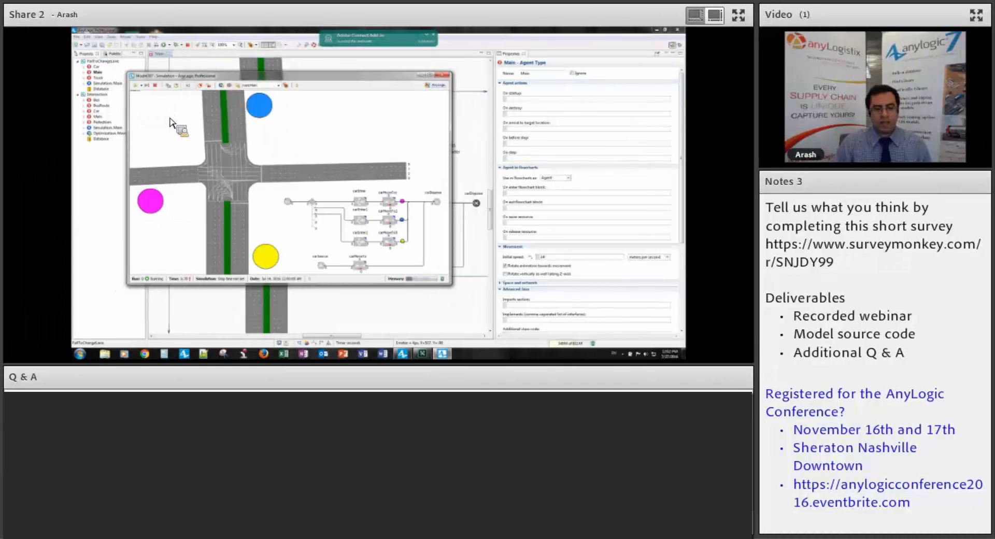
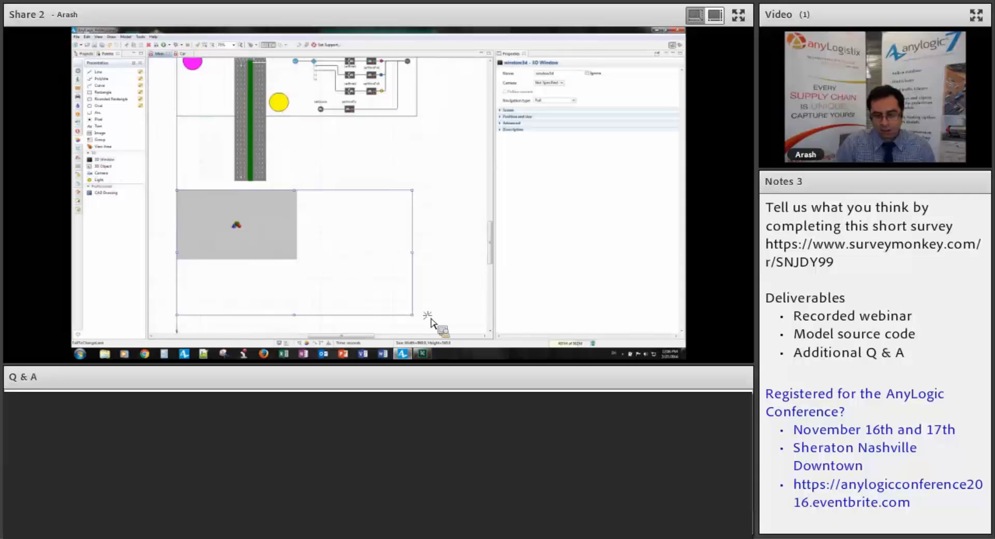
Increase the height of the 3D window below the road network on the Main diagram.
scroll(349, 189, up, 3)
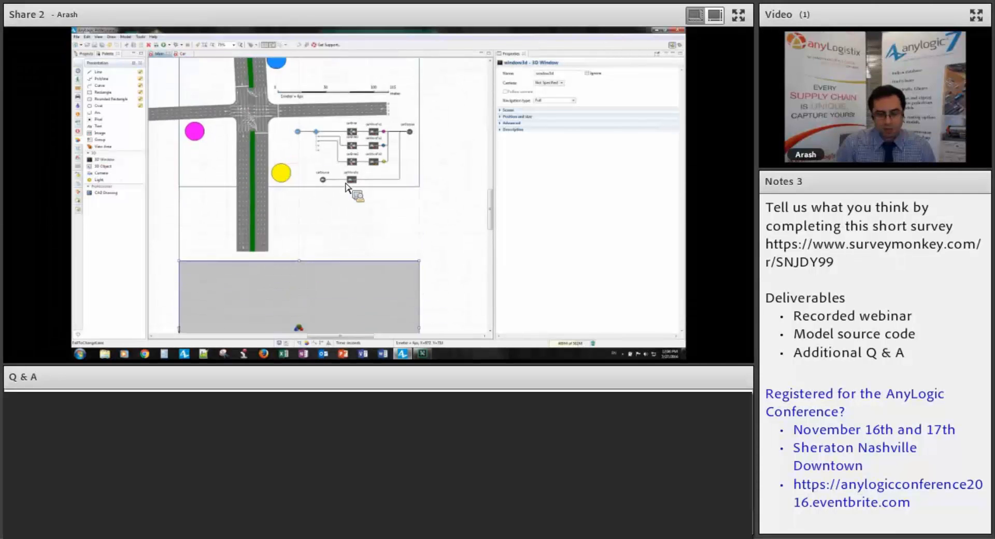
scroll(348, 188, down, 6)
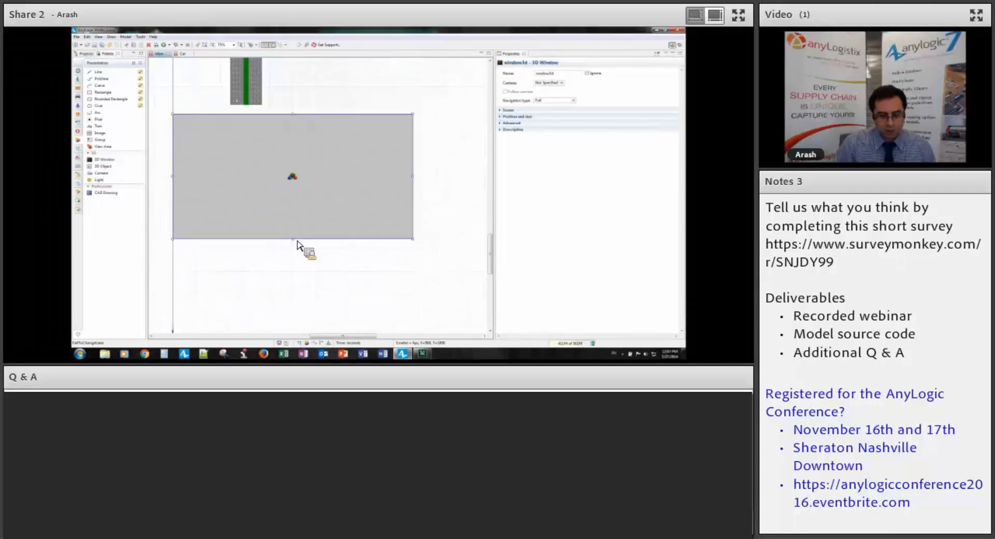
drag(293, 238, 293, 253)
drag(415, 128, 437, 172)
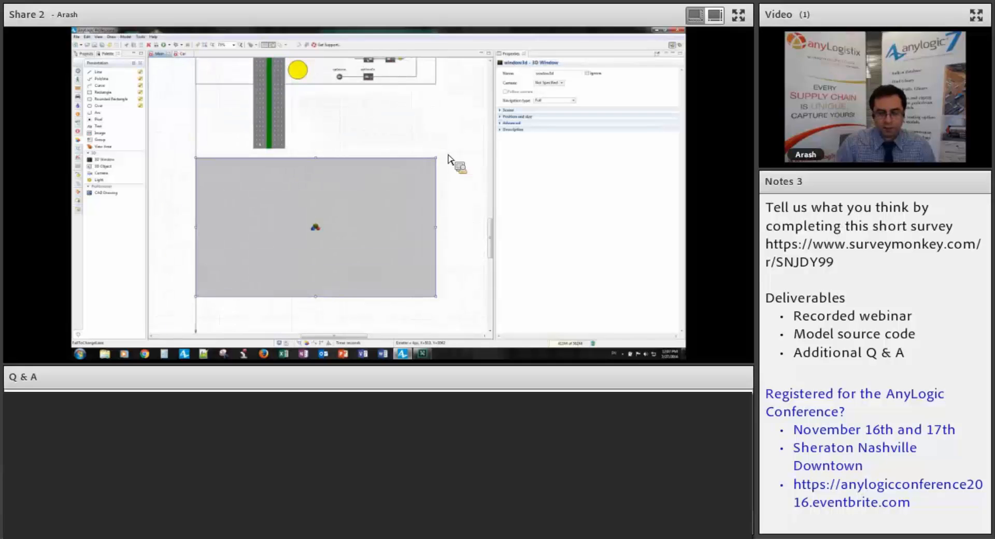
mouse_move(370, 135)
mouse_down()
mouse_move(381, 149)
mouse_move(369, 151)
mouse_up()
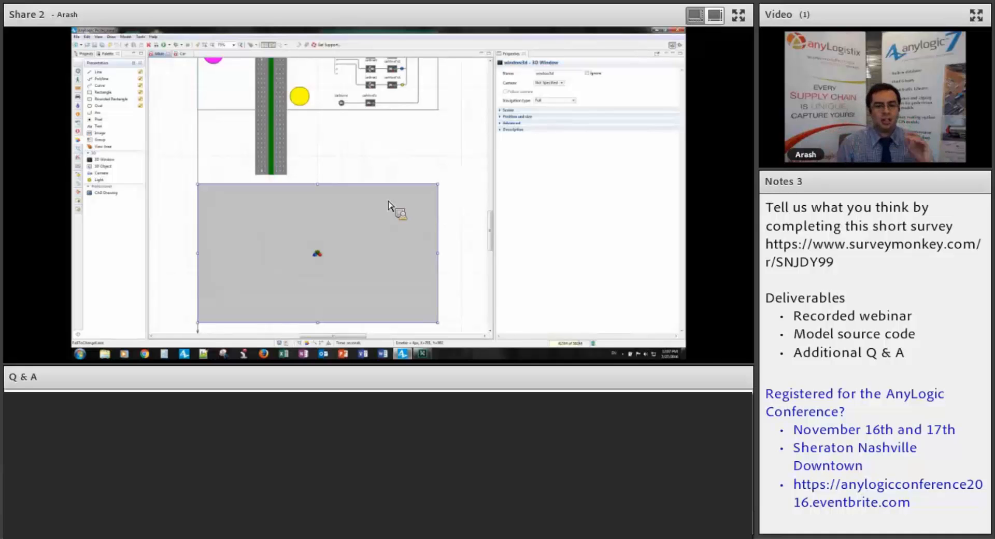
Place a Tree 3 3D object beside the intersection and accept automatic scaling to match the agent's scale.
scroll(389, 203, up, 5)
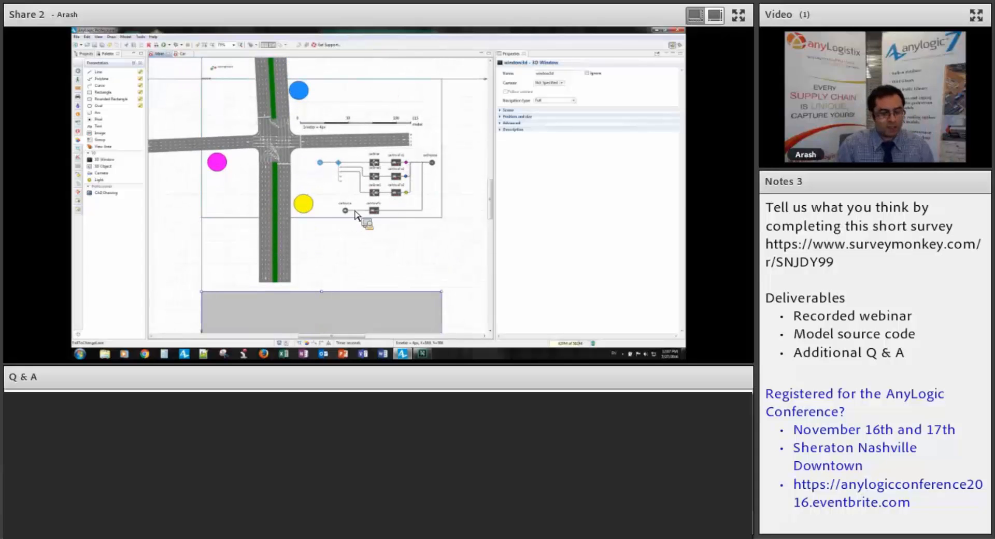
click(78, 209)
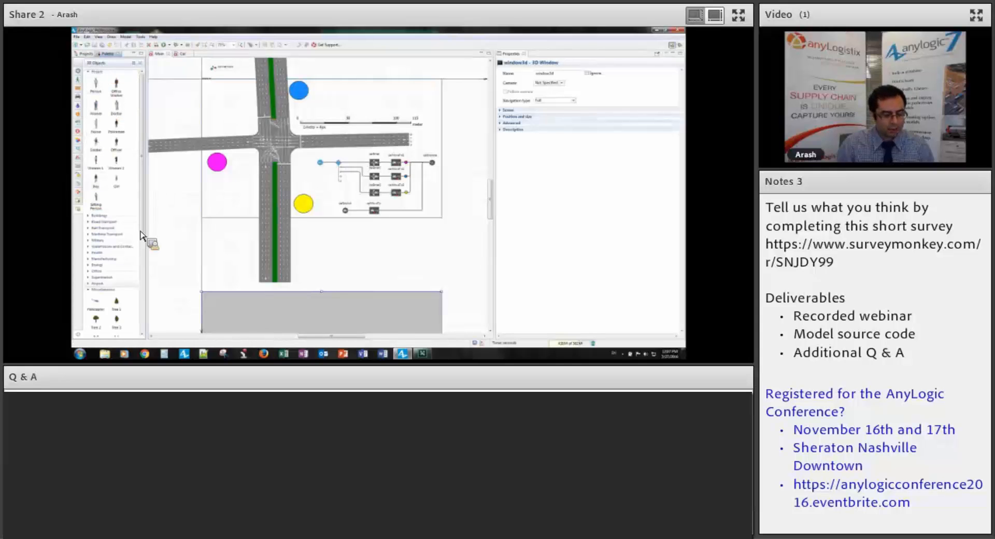
drag(118, 328, 309, 178)
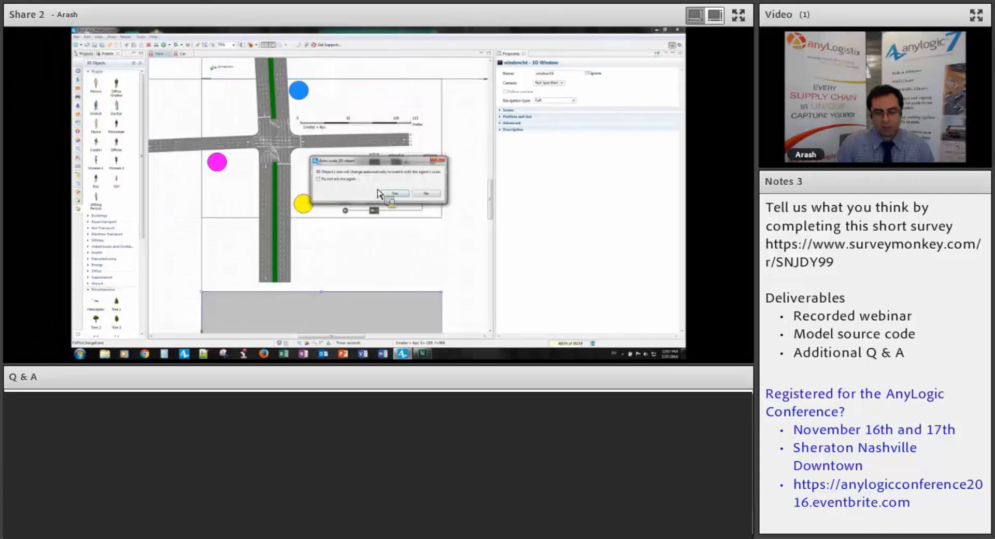
click(397, 195)
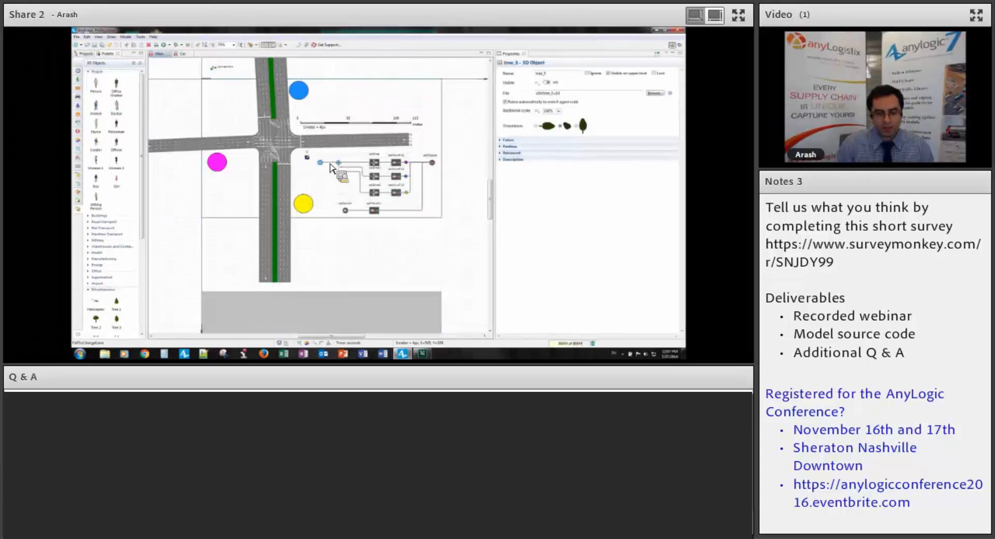
click(311, 166)
drag(311, 166, 321, 117)
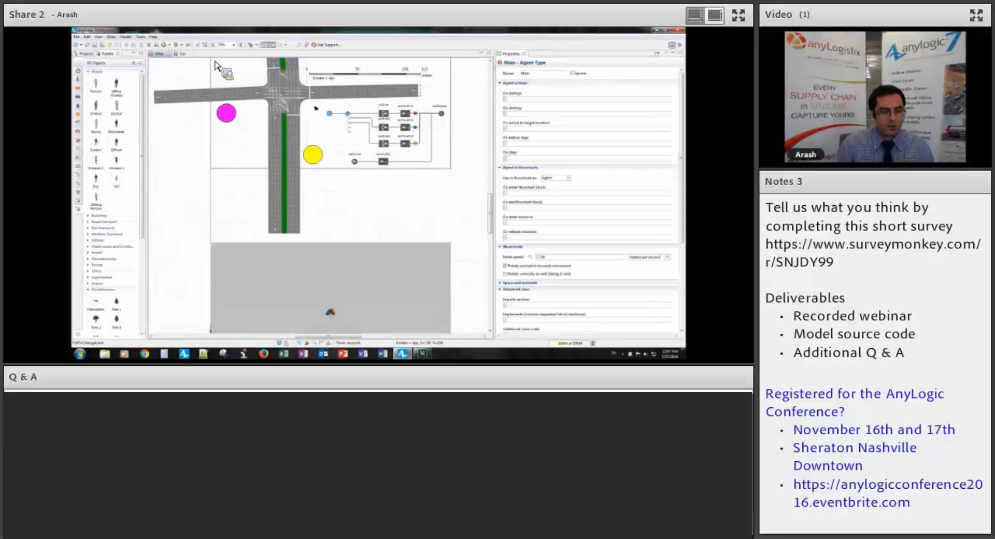
Run the FailToChangeLane simulation, switch to its 3D view, examine the tree beside the intersection and close the simulation window.
click(169, 45)
click(184, 57)
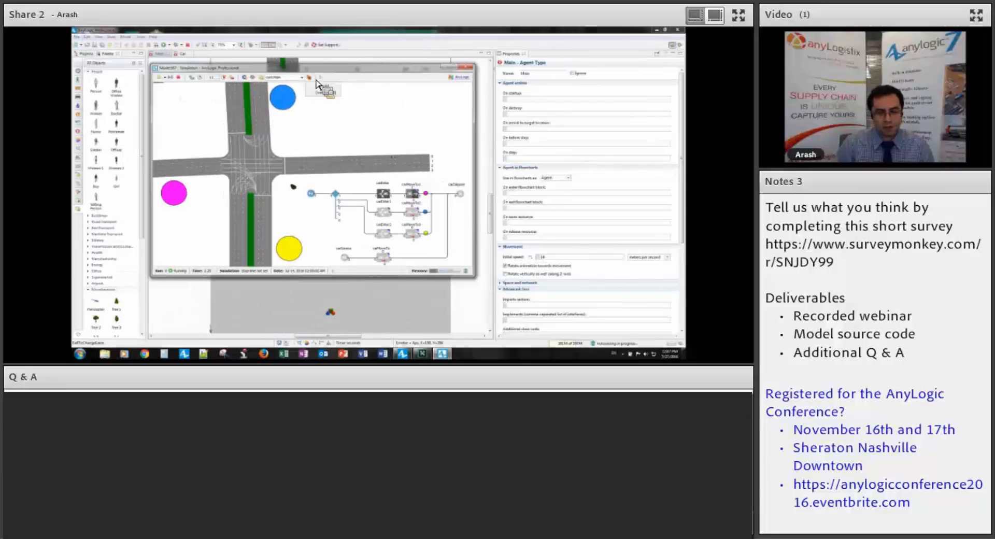
click(324, 94)
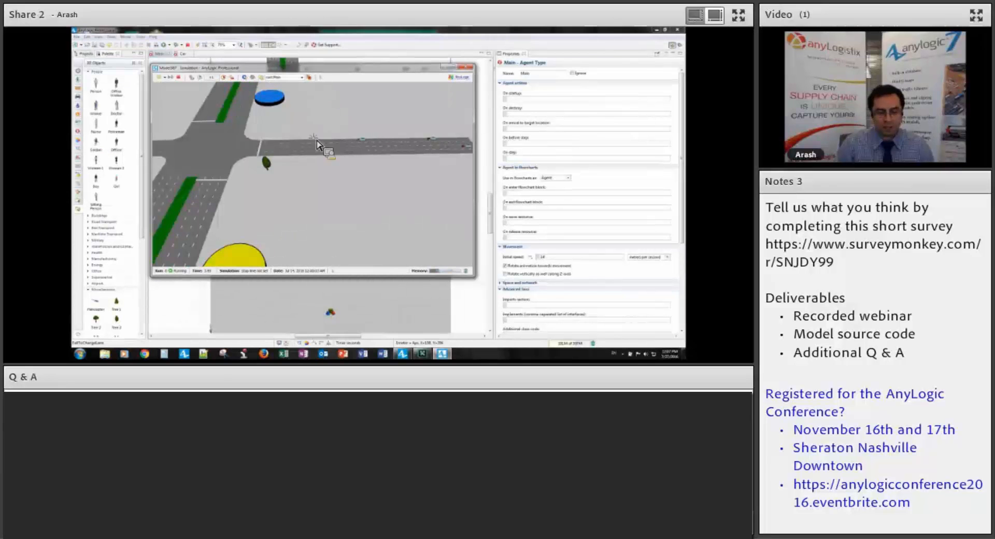
drag(286, 178, 335, 181)
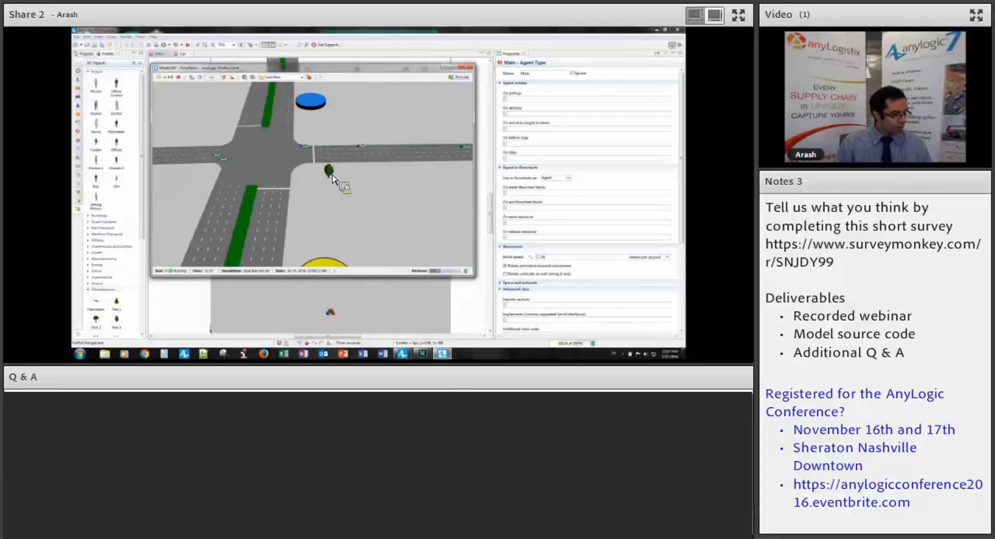
click(469, 67)
Return to the intersection on the Main diagram and open the AnyLogic Help system.
scroll(352, 117, up, 5)
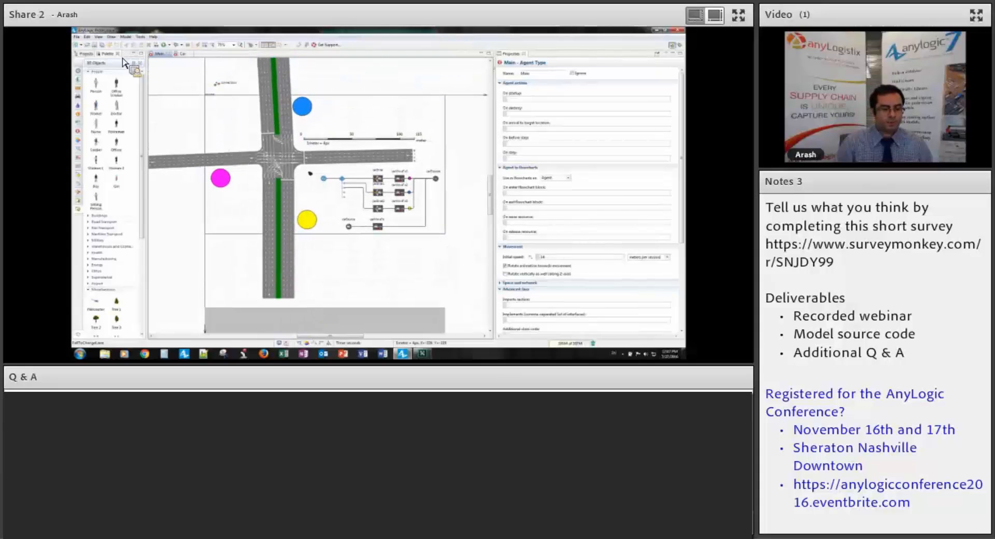
drag(124, 62, 174, 60)
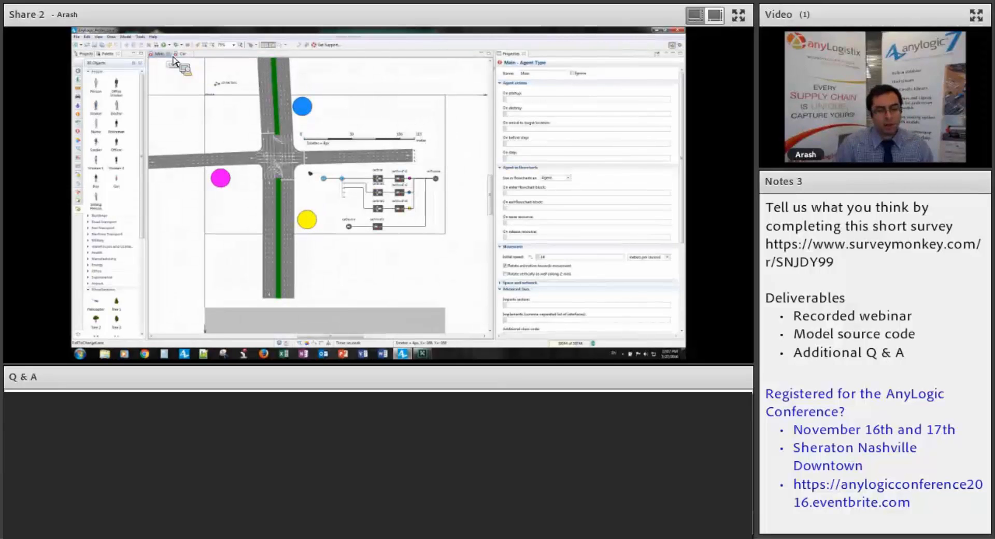
drag(174, 59, 181, 93)
click(154, 37)
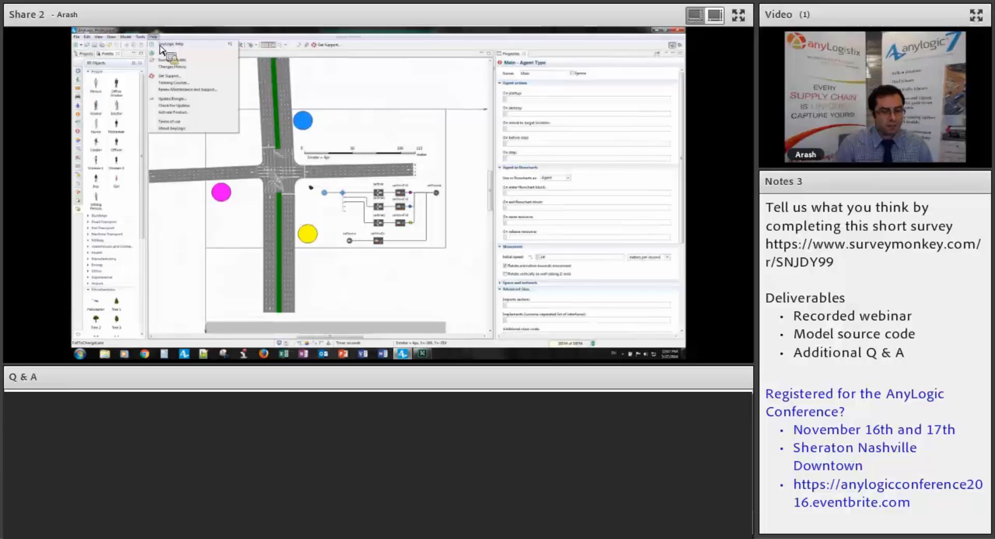
click(168, 46)
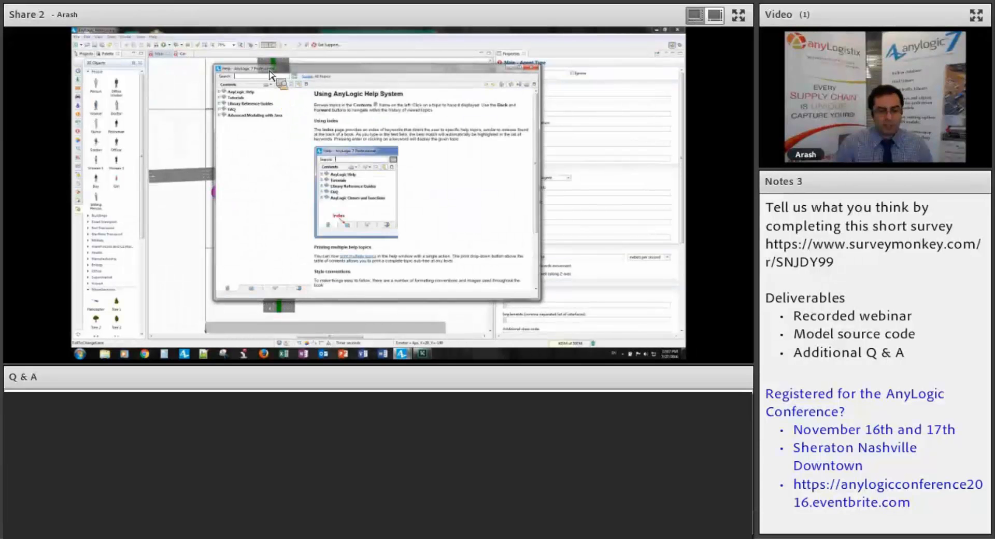
Examine the Help tutorials and list the phases of the Intersection (Road Traffic Library) tutorial.
drag(275, 73, 217, 75)
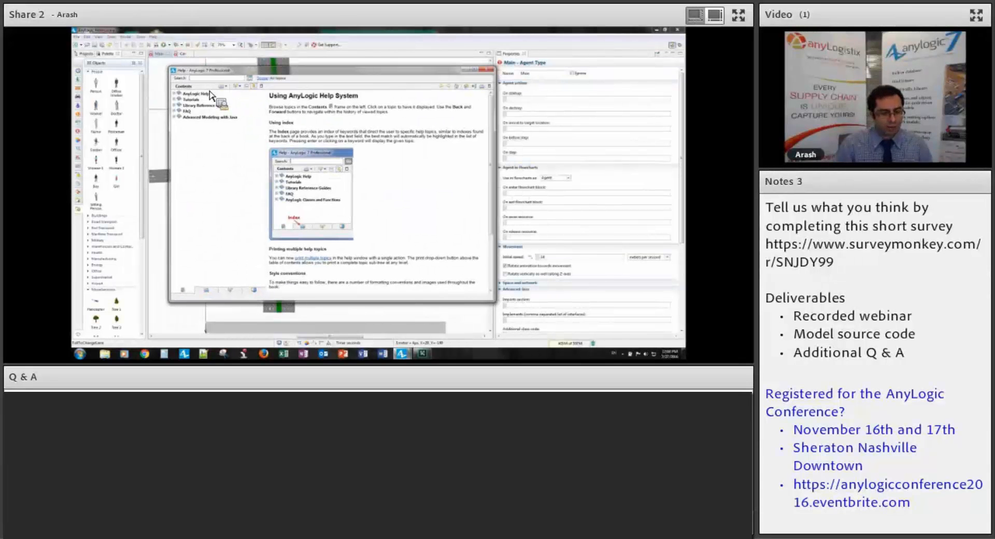
click(176, 99)
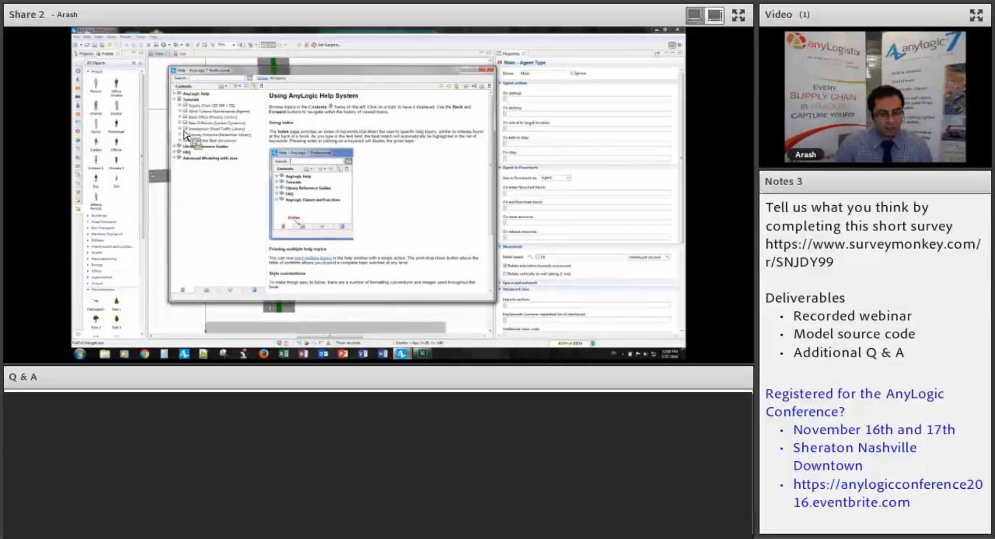
click(181, 129)
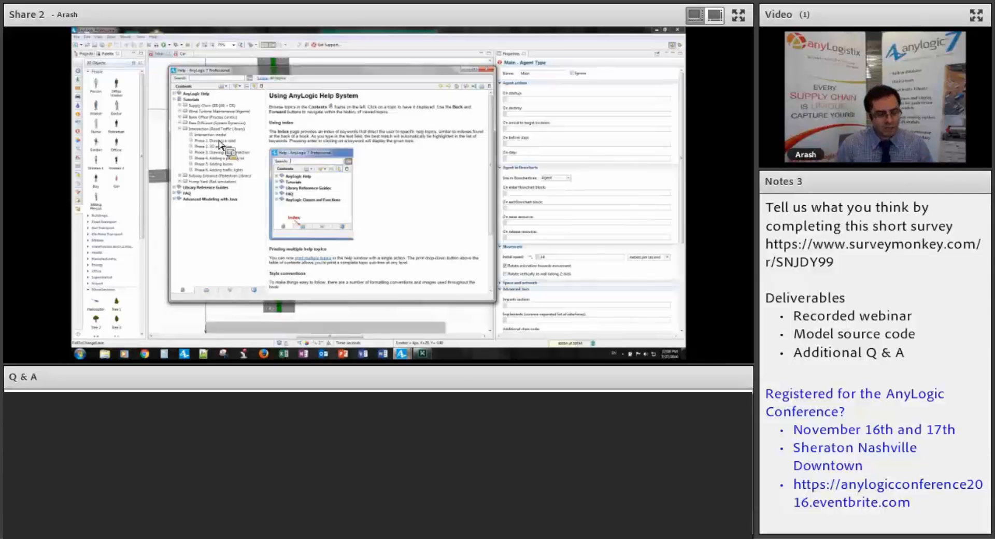
click(179, 129)
Read the Road Traffic Library overview in the Library Reference Guides, including its section on the library blocks.
click(175, 147)
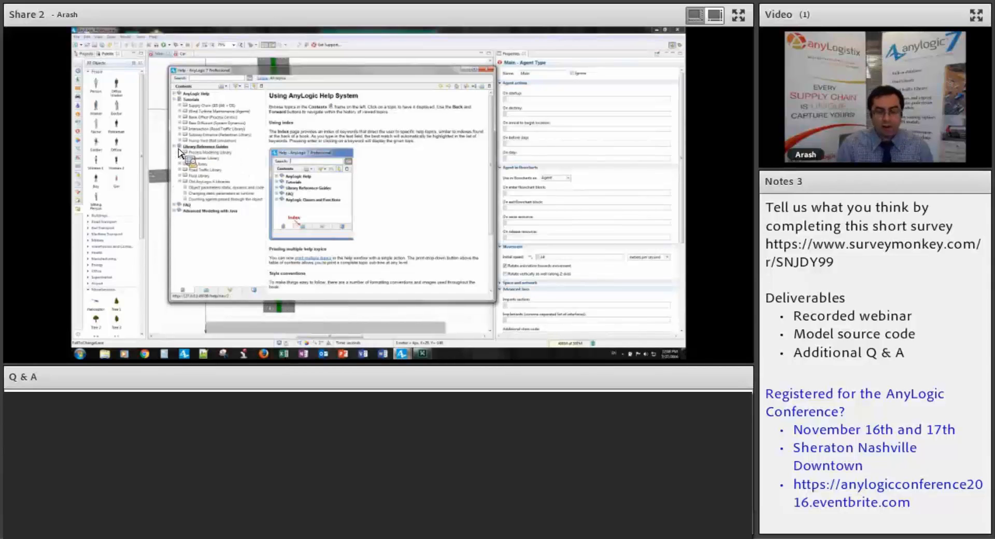
click(194, 173)
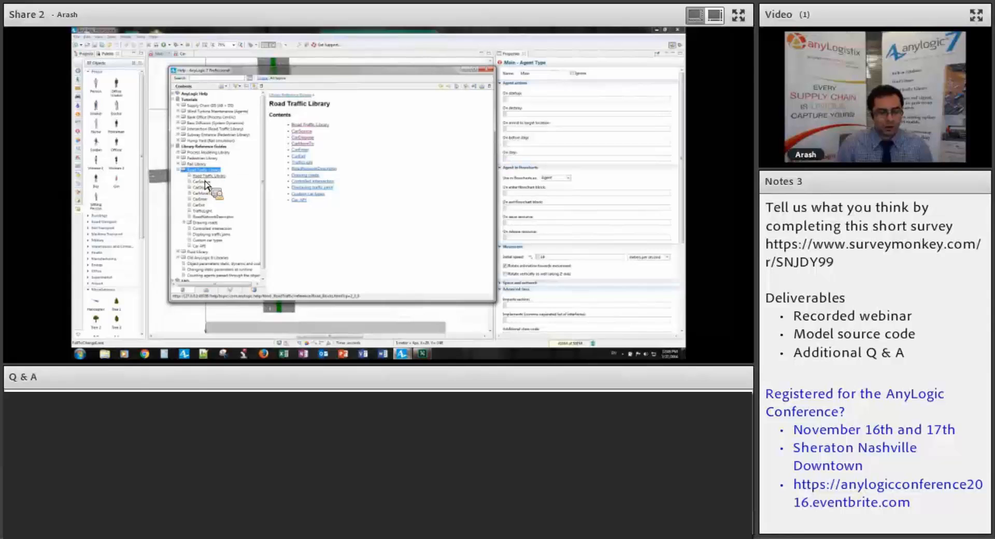
click(208, 176)
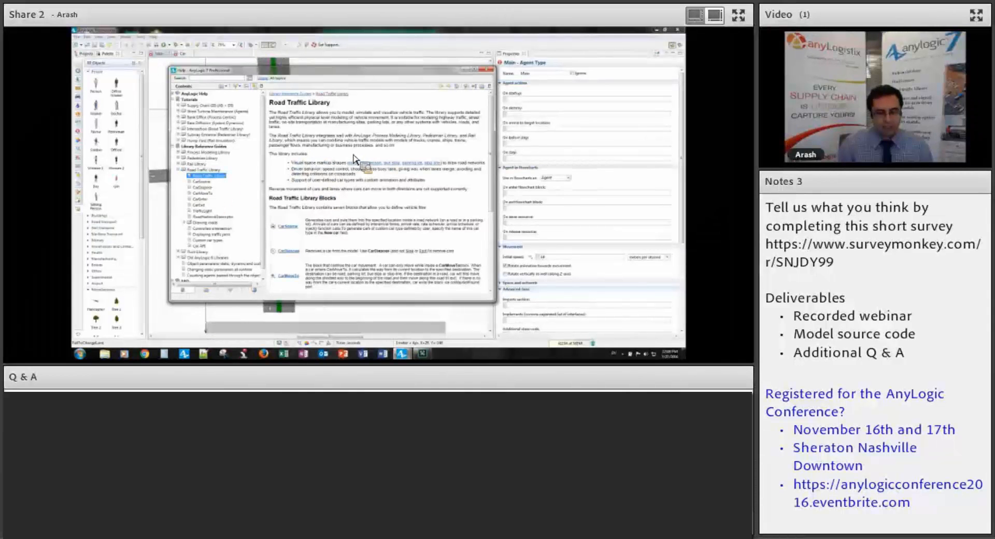
scroll(354, 158, down, 5)
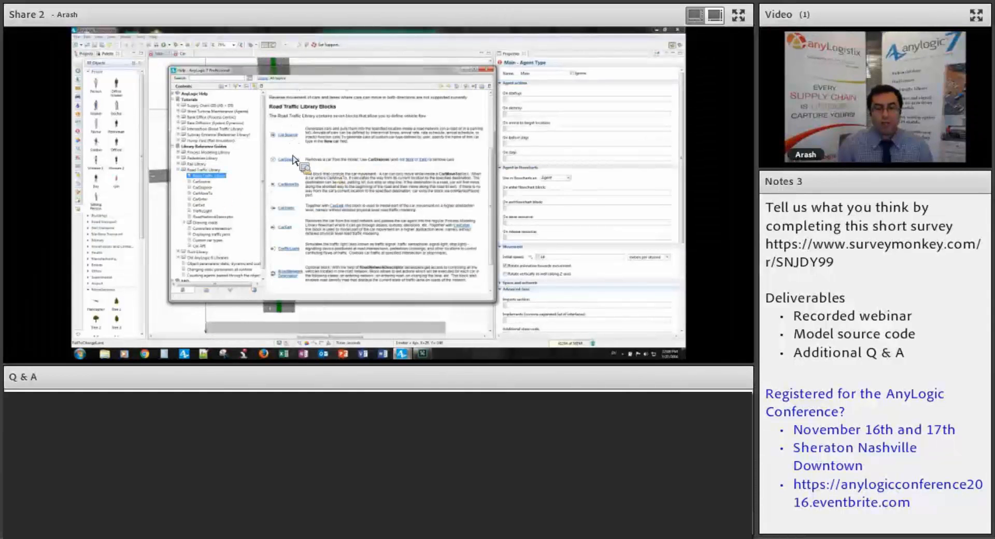
scroll(300, 151, up, 3)
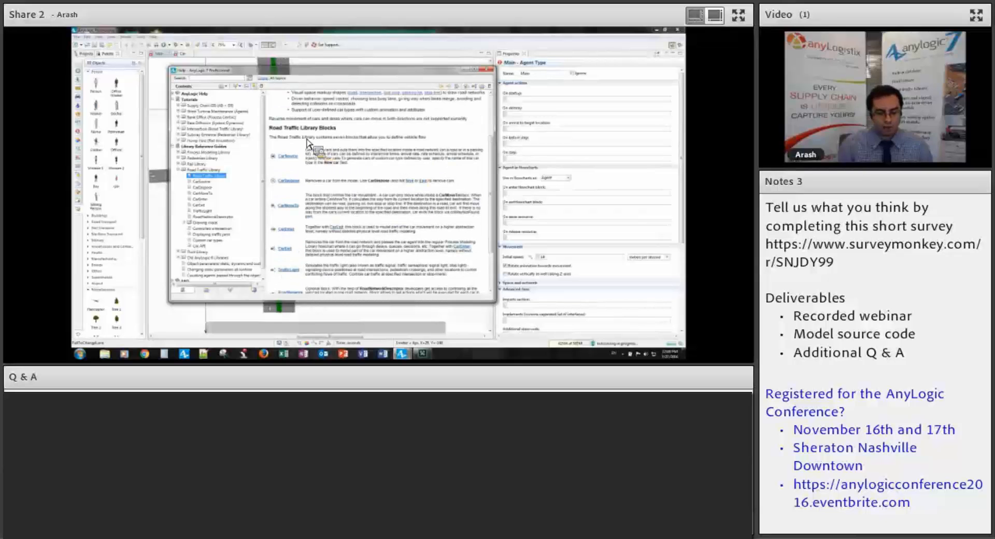
Read the CarSource block reference from its description through the parameters to the Functions and Ports sections.
click(289, 156)
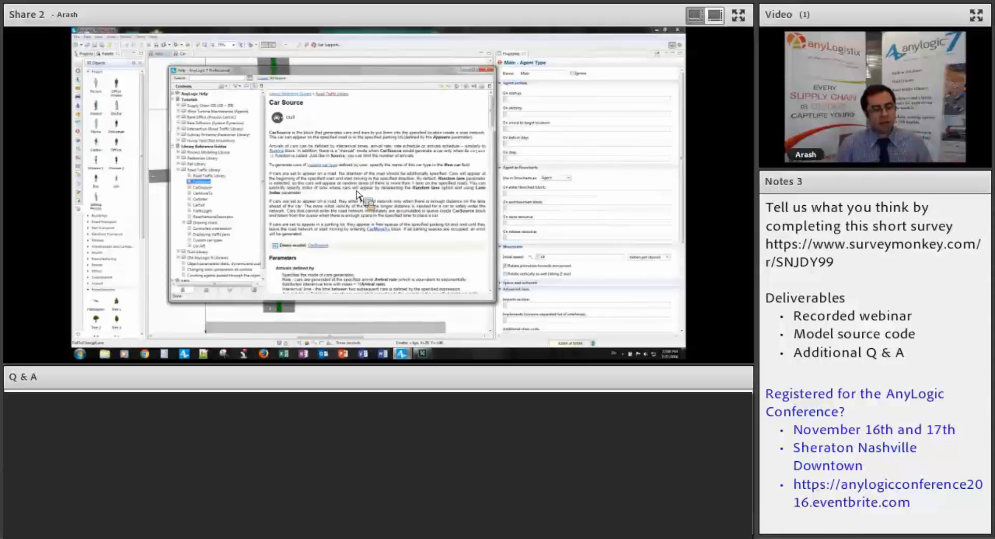
scroll(357, 195, down, 10)
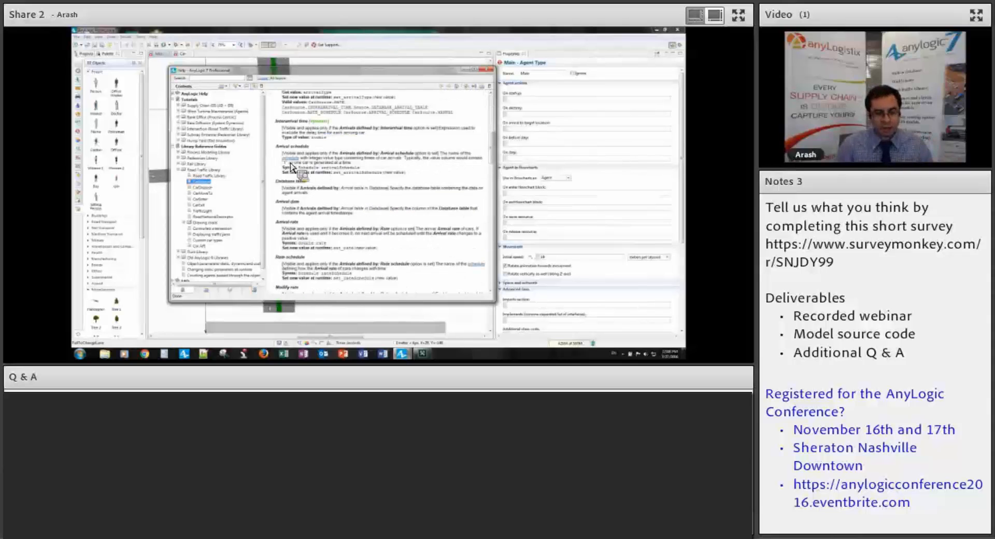
scroll(313, 178, down, 10)
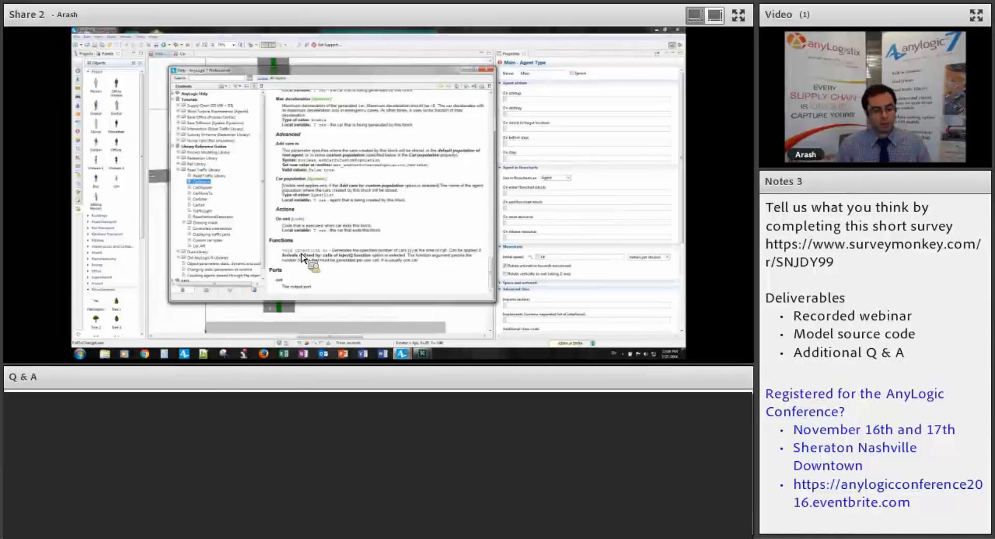
click(174, 147)
click(175, 147)
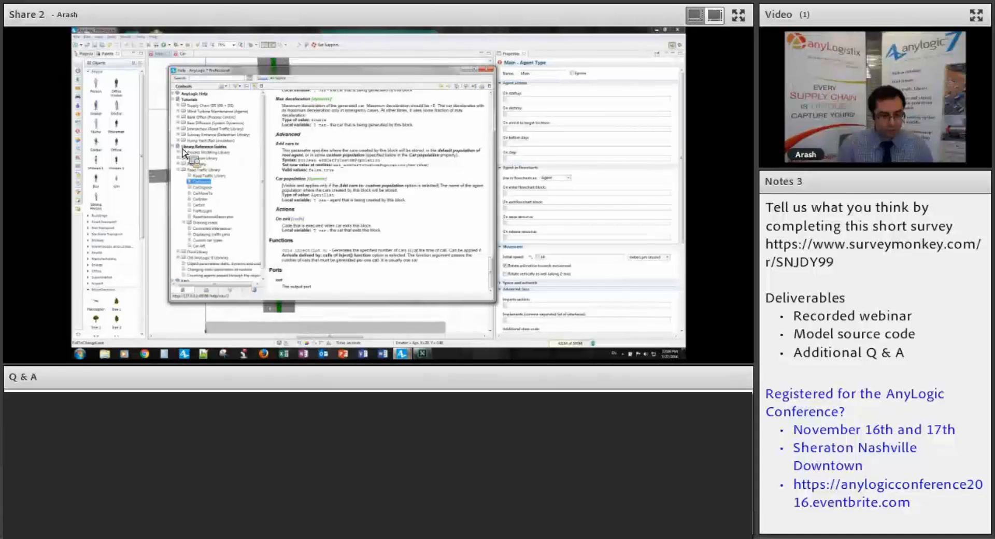
Read the Road network topic among the Drawing roads topics, down to its properties and functions.
click(187, 223)
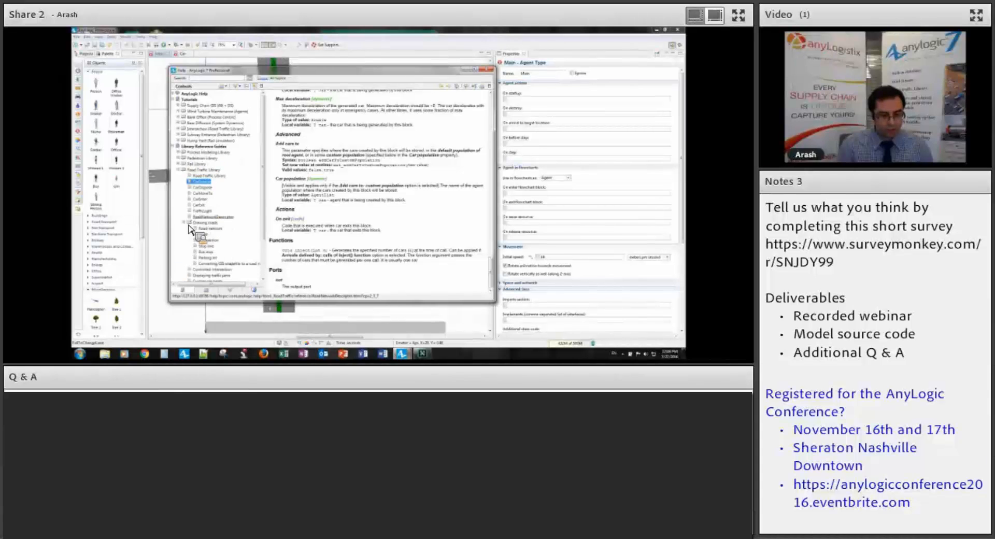
scroll(216, 228, down, 3)
click(205, 179)
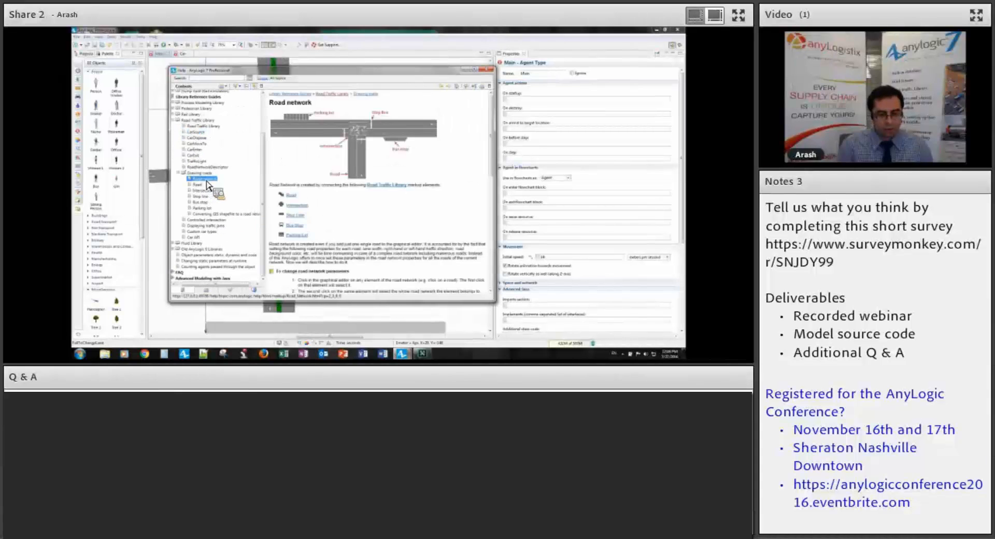
scroll(335, 154, down, 10)
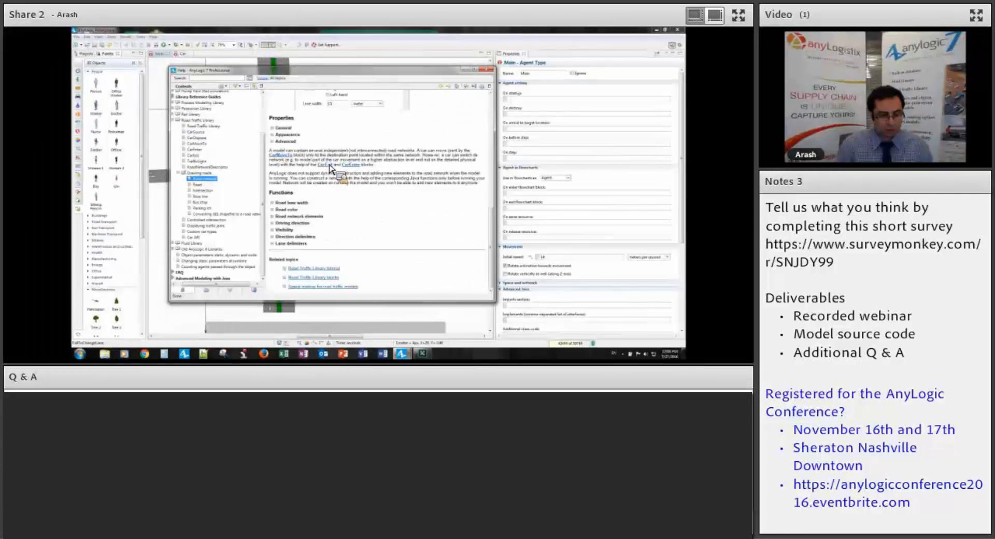
Read the Intersection topic through to the Lane connectors section and close the Help window.
click(203, 190)
scroll(383, 166, down, 5)
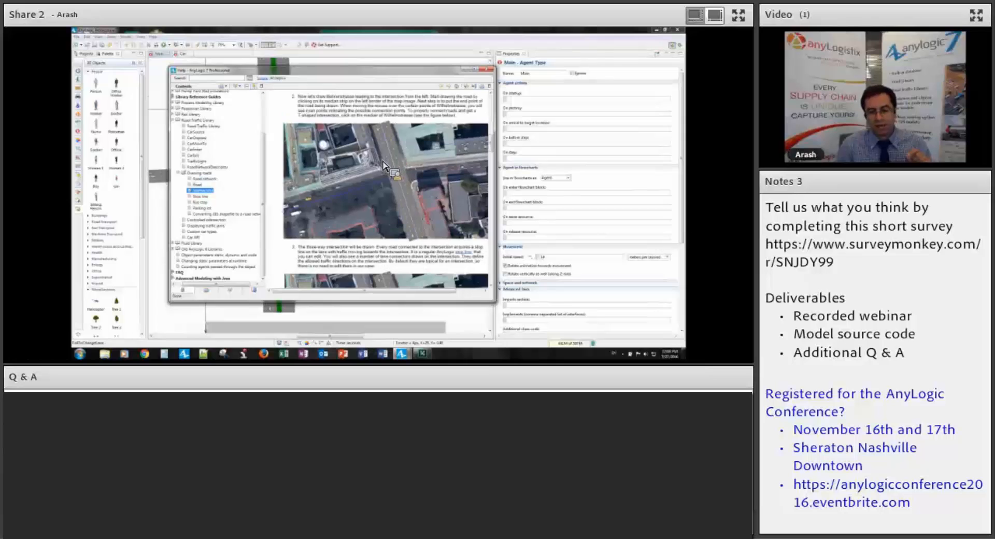
scroll(384, 166, down, 2)
scroll(404, 179, down, 5)
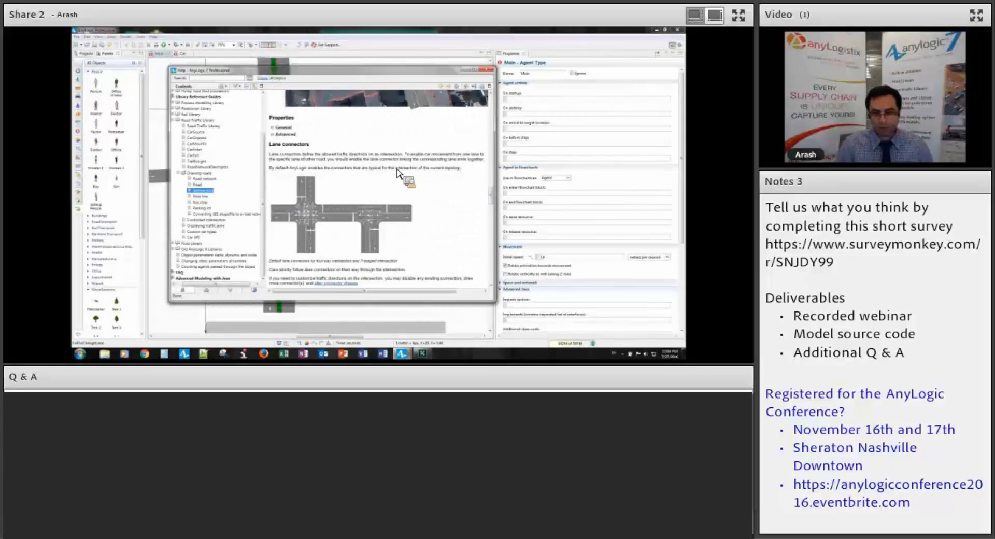
click(490, 69)
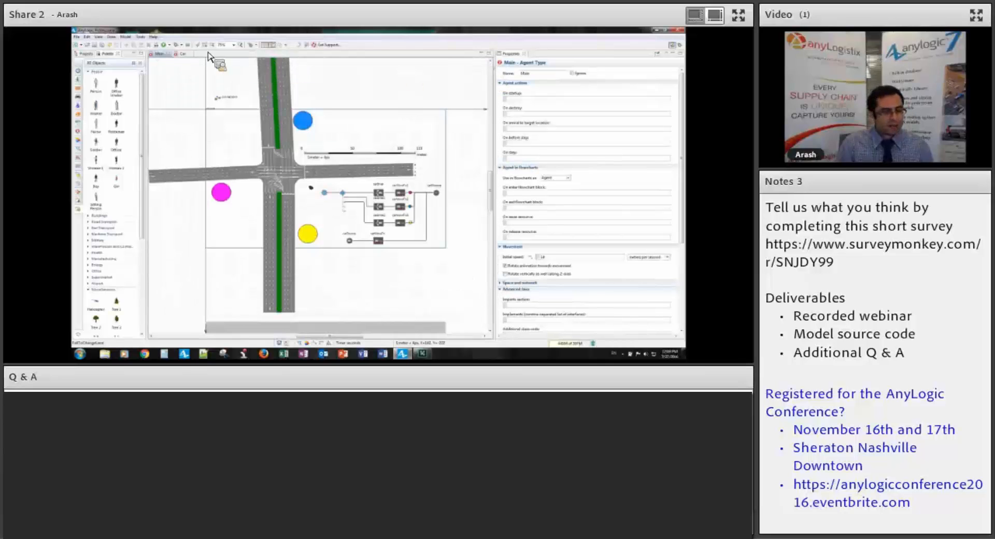
Open the Roundabout example from the sample models and bring its road layout into view.
click(153, 36)
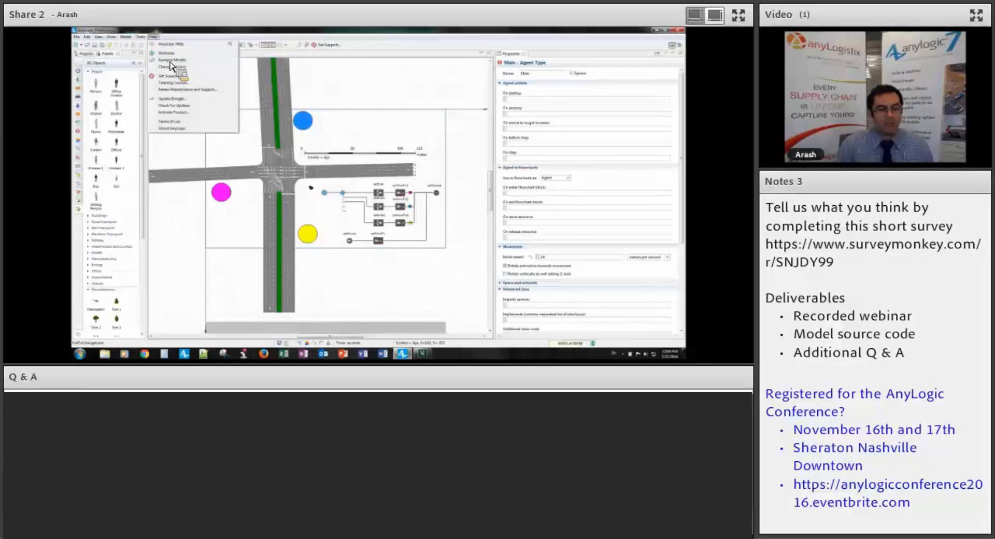
click(169, 61)
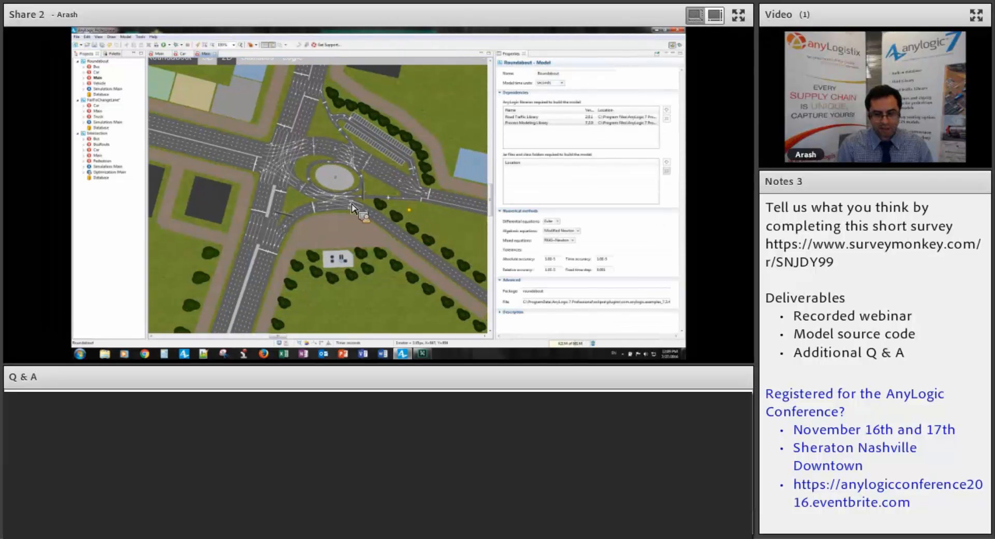
scroll(344, 224, up, 2)
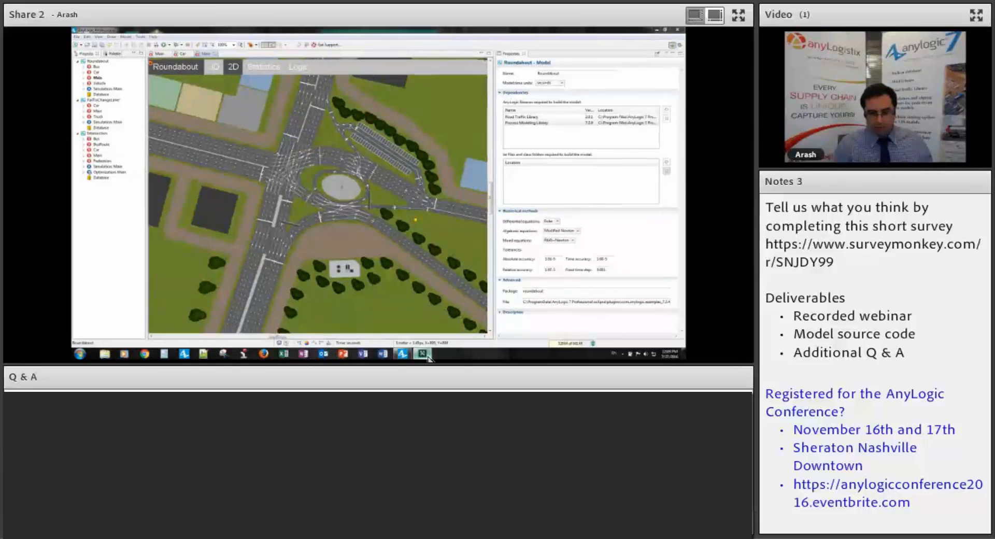
Run the Roundabout simulation and move its window to the middle of the workspace.
click(169, 45)
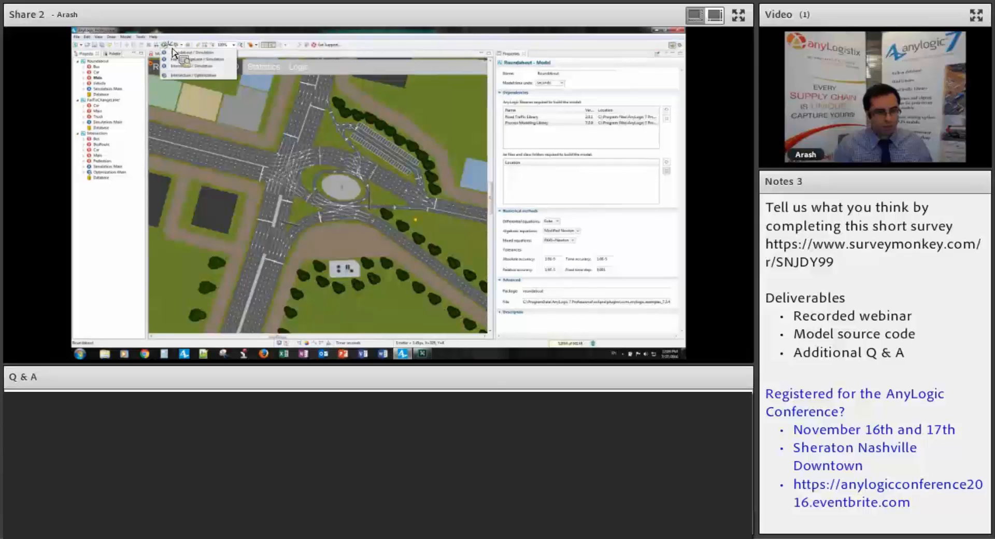
click(177, 54)
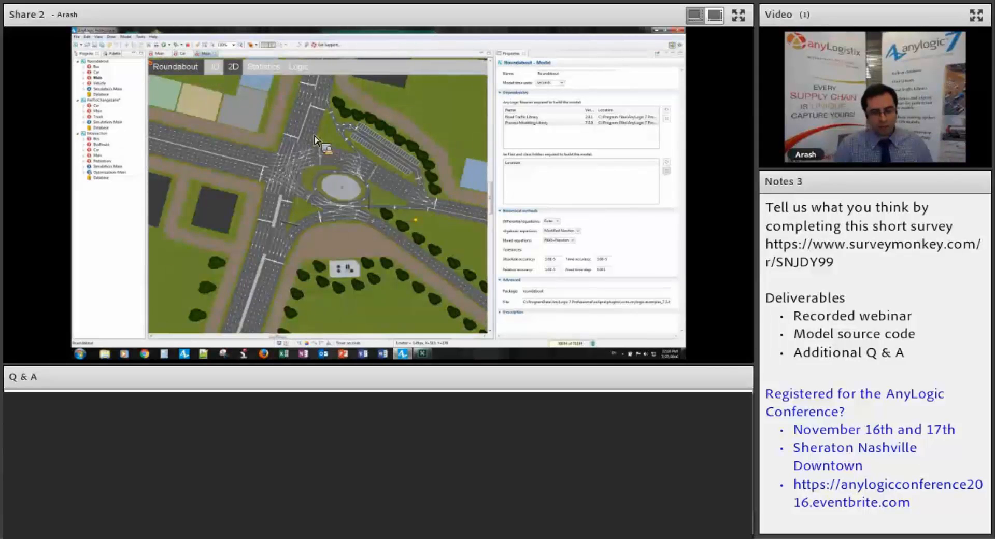
click(148, 58)
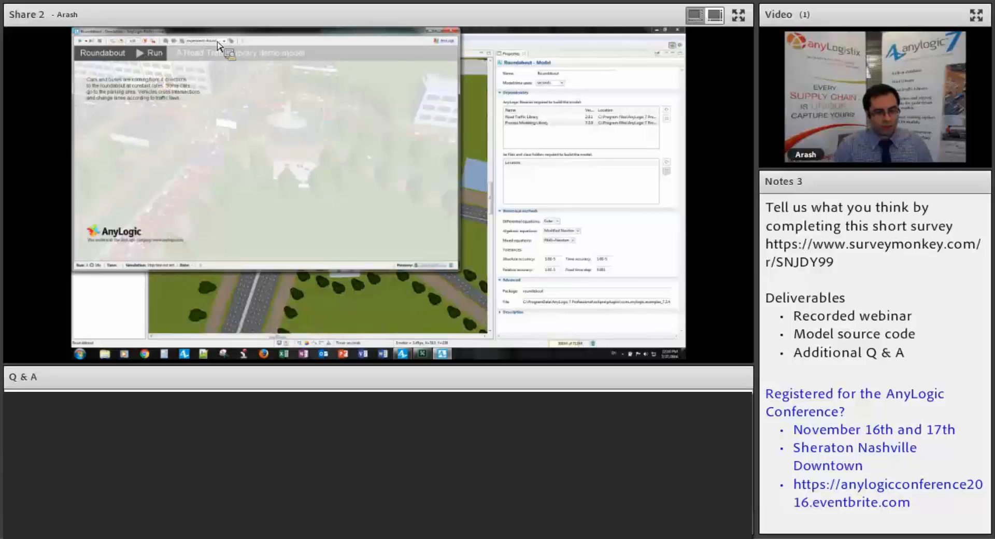
drag(228, 32, 271, 90)
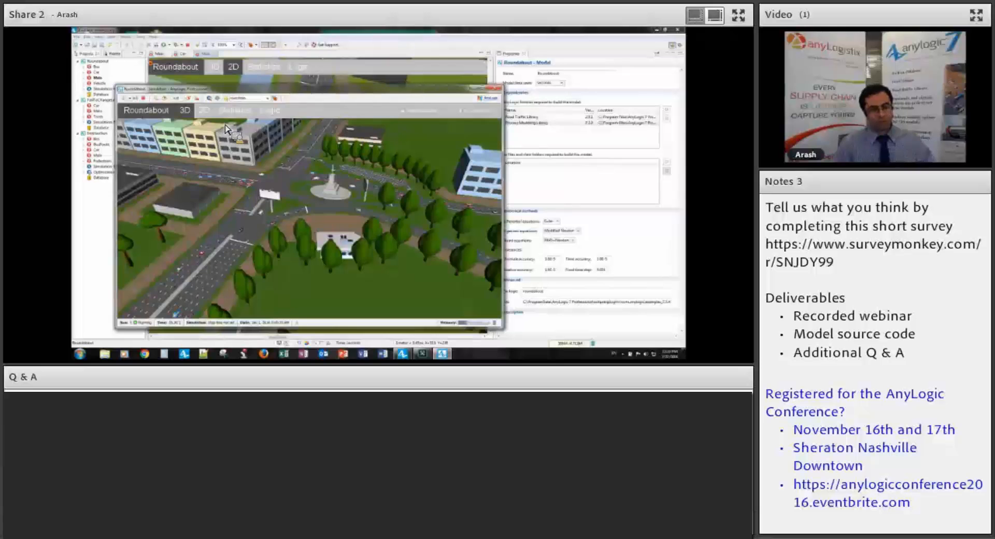
Examine the running Roundabout model's 2D, Statistics and Logic views and return to its 3D view.
click(203, 110)
click(232, 111)
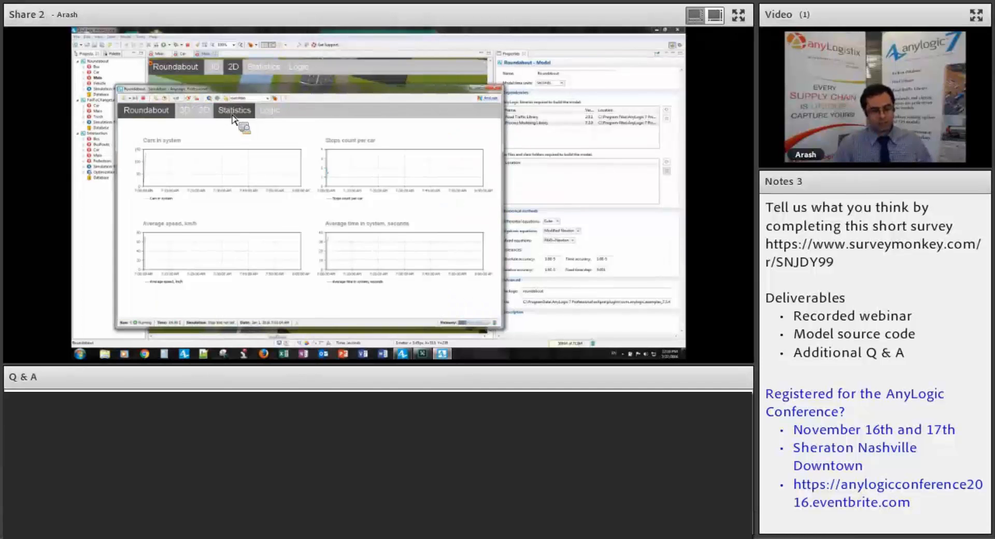
click(270, 111)
click(188, 111)
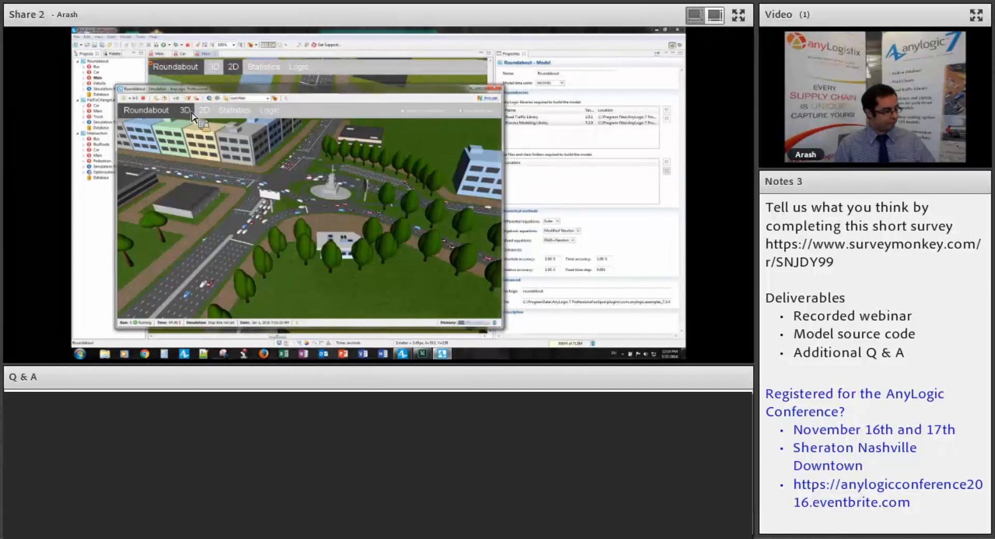